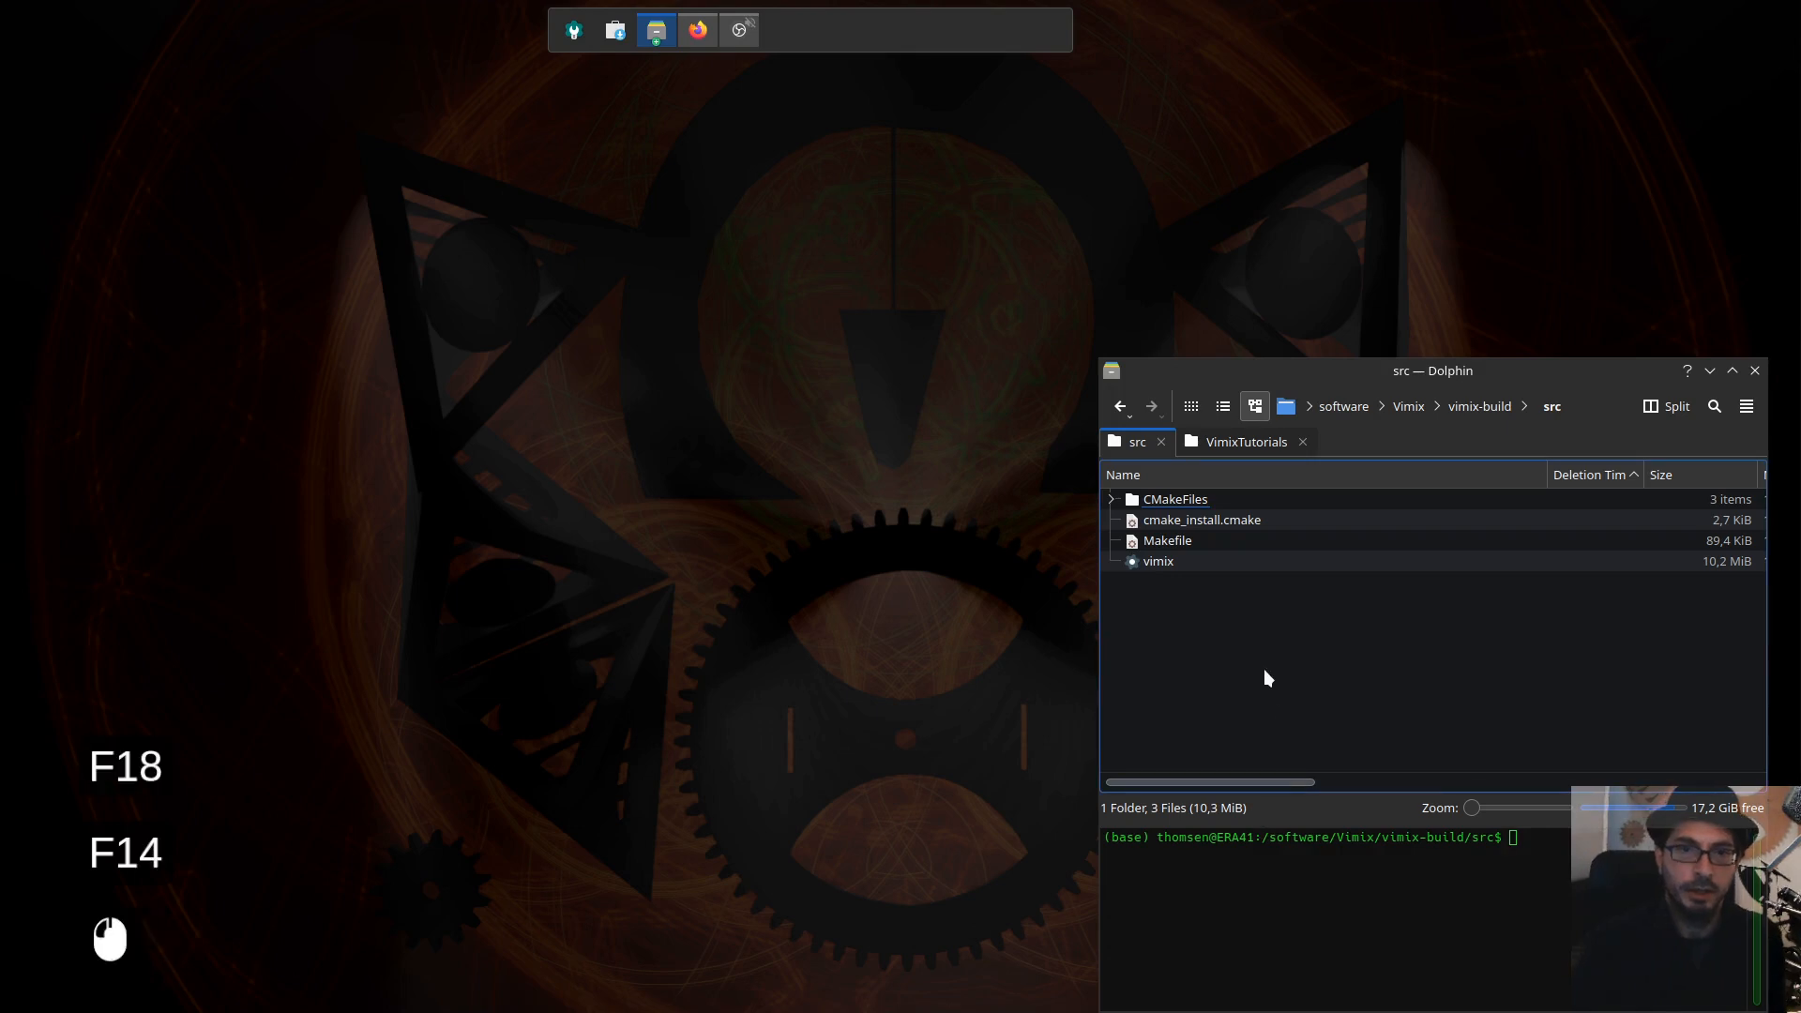
# Step: Look through the VimixTutorials folder, its VimixTut.mix session file and the contents of its sources subfolder
pyautogui.click(1247, 443)
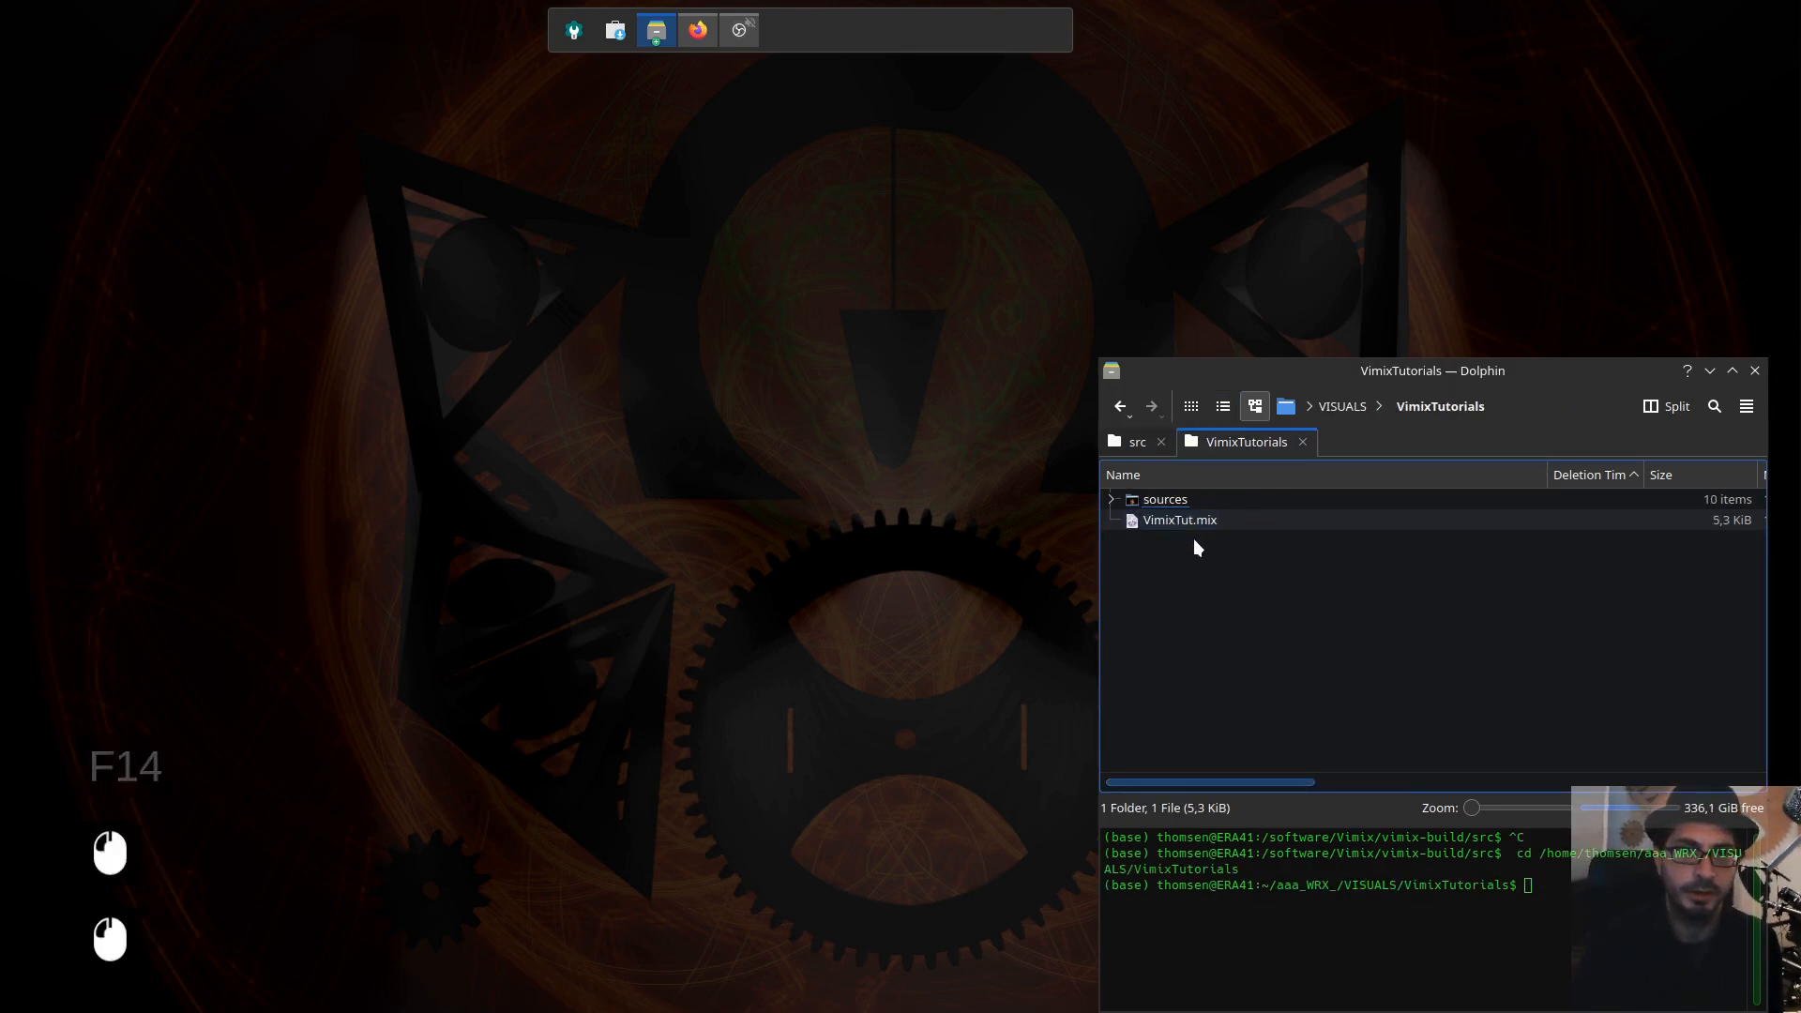
pyautogui.doubleClick(1131, 503)
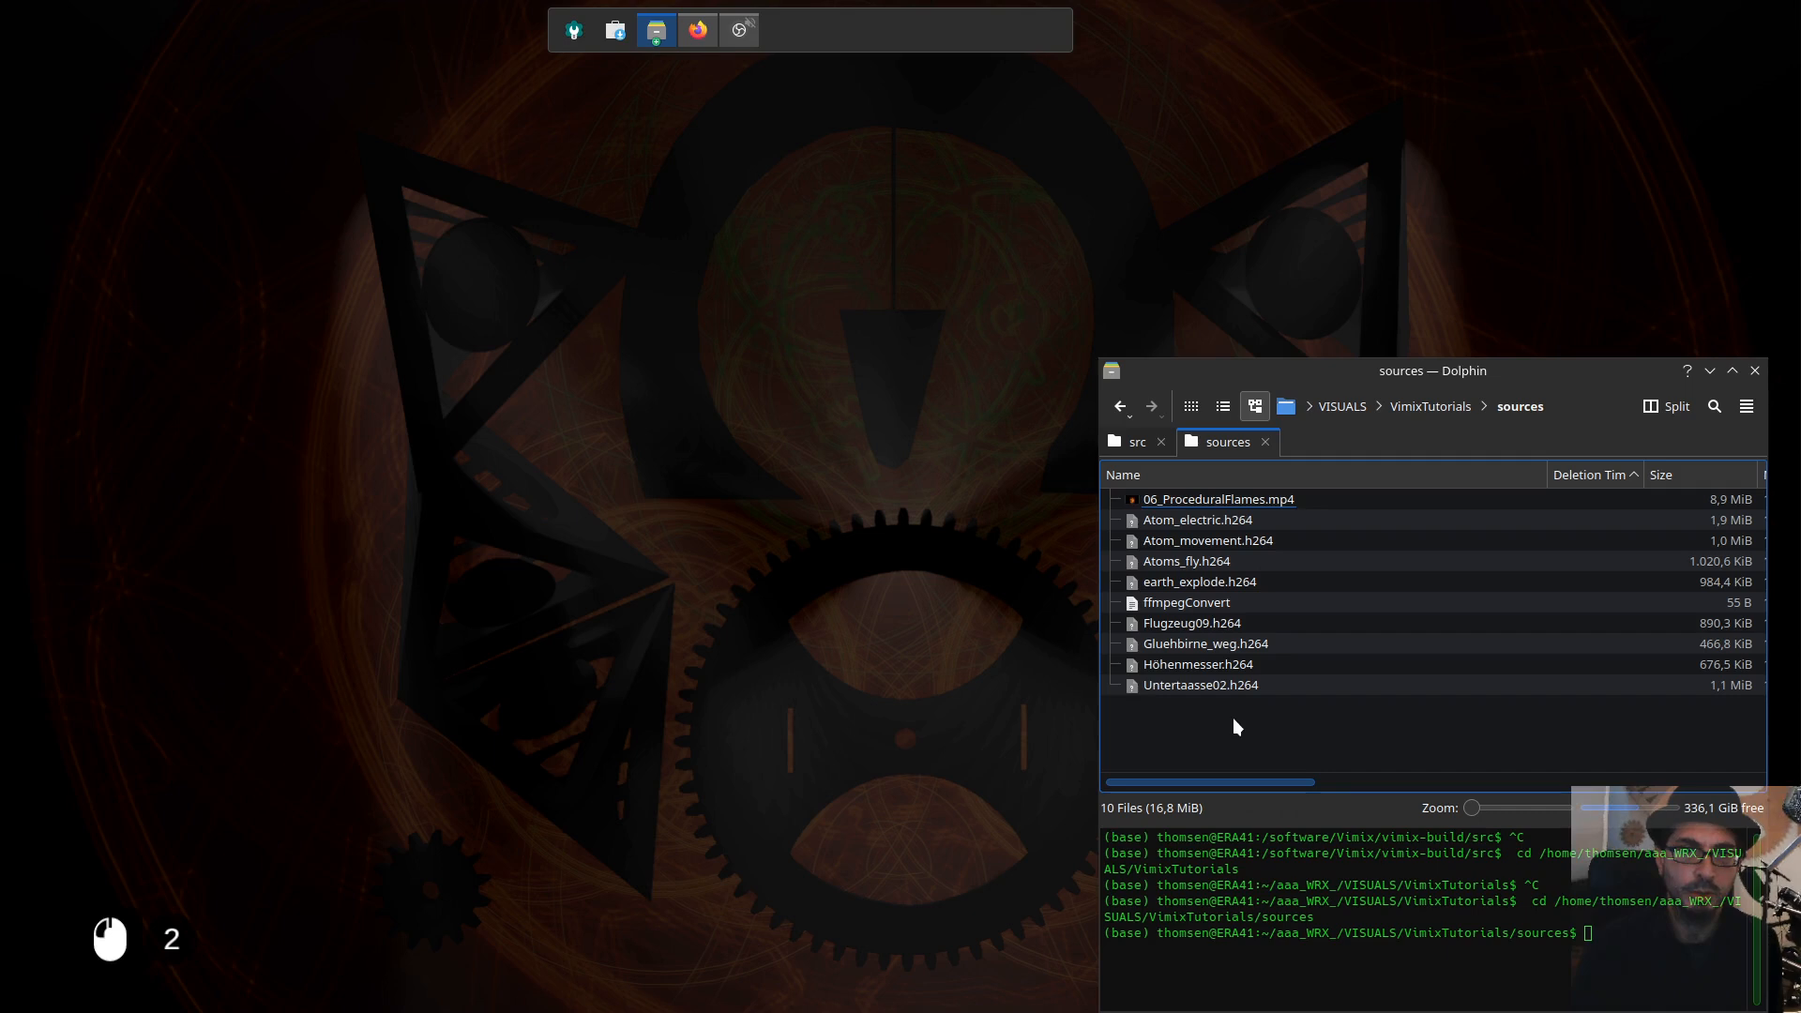
pyautogui.click(1117, 406)
pyautogui.click(1180, 521)
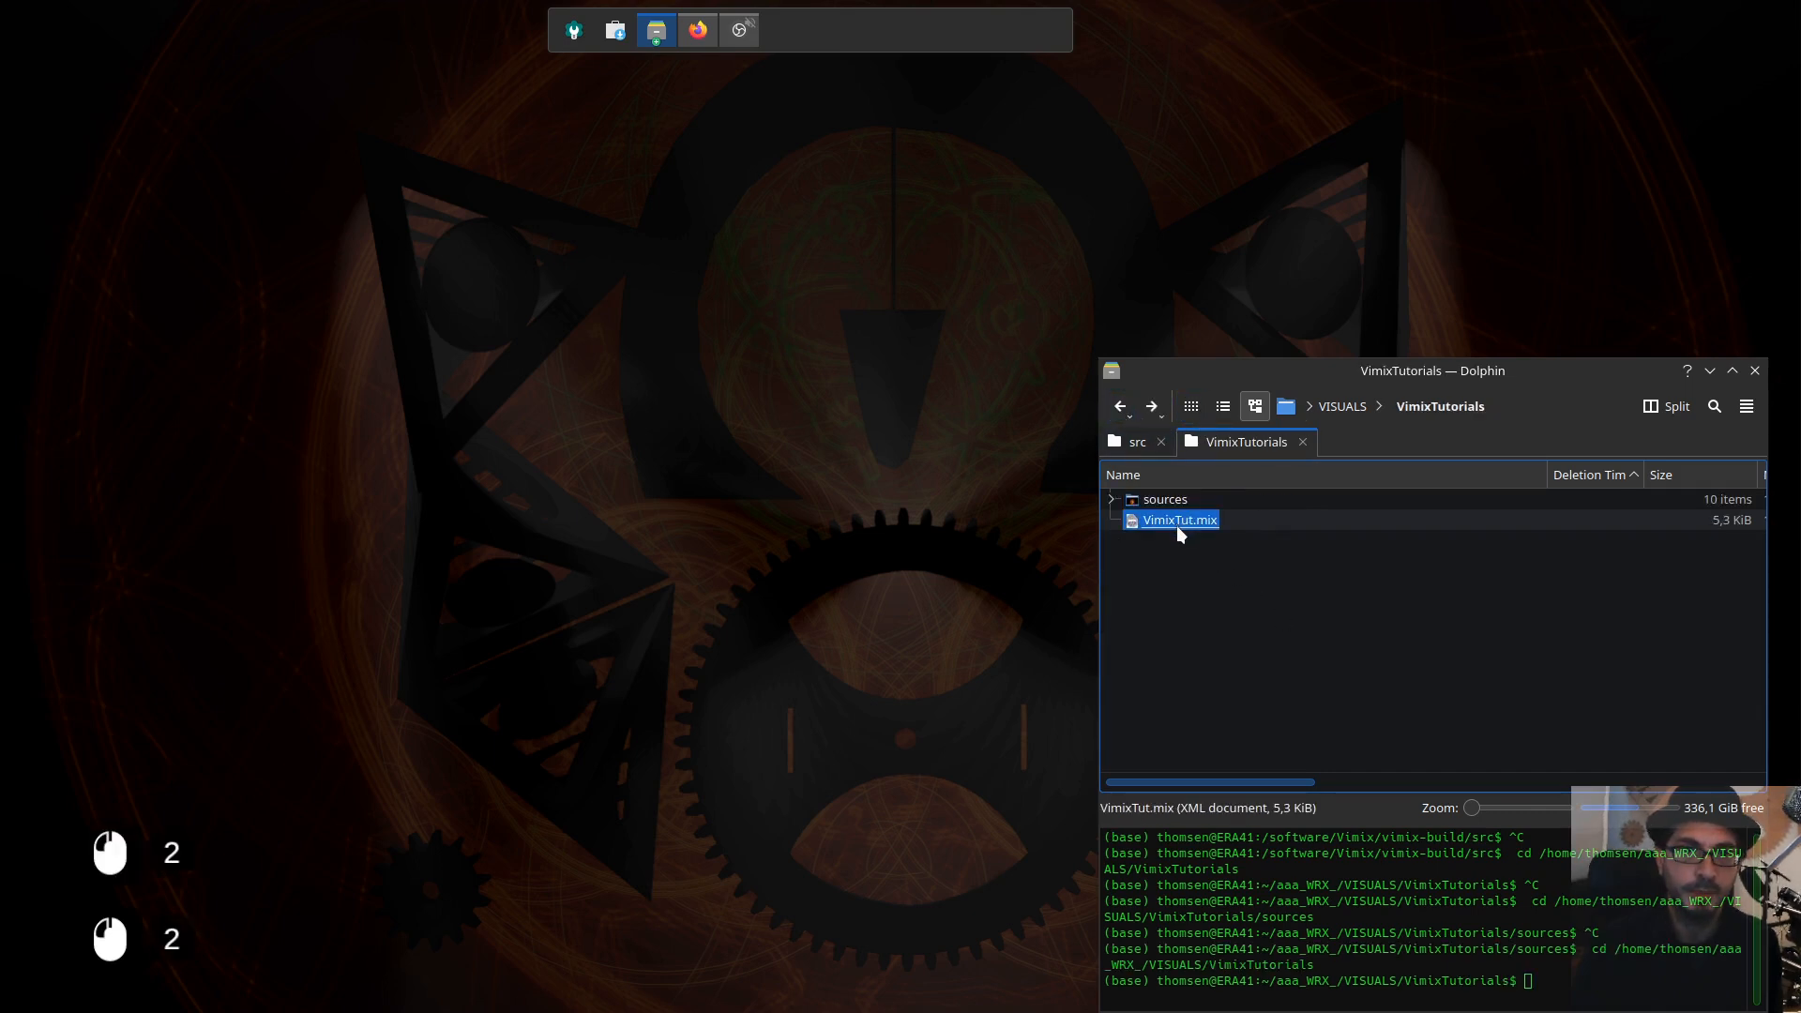
pyautogui.click(1111, 498)
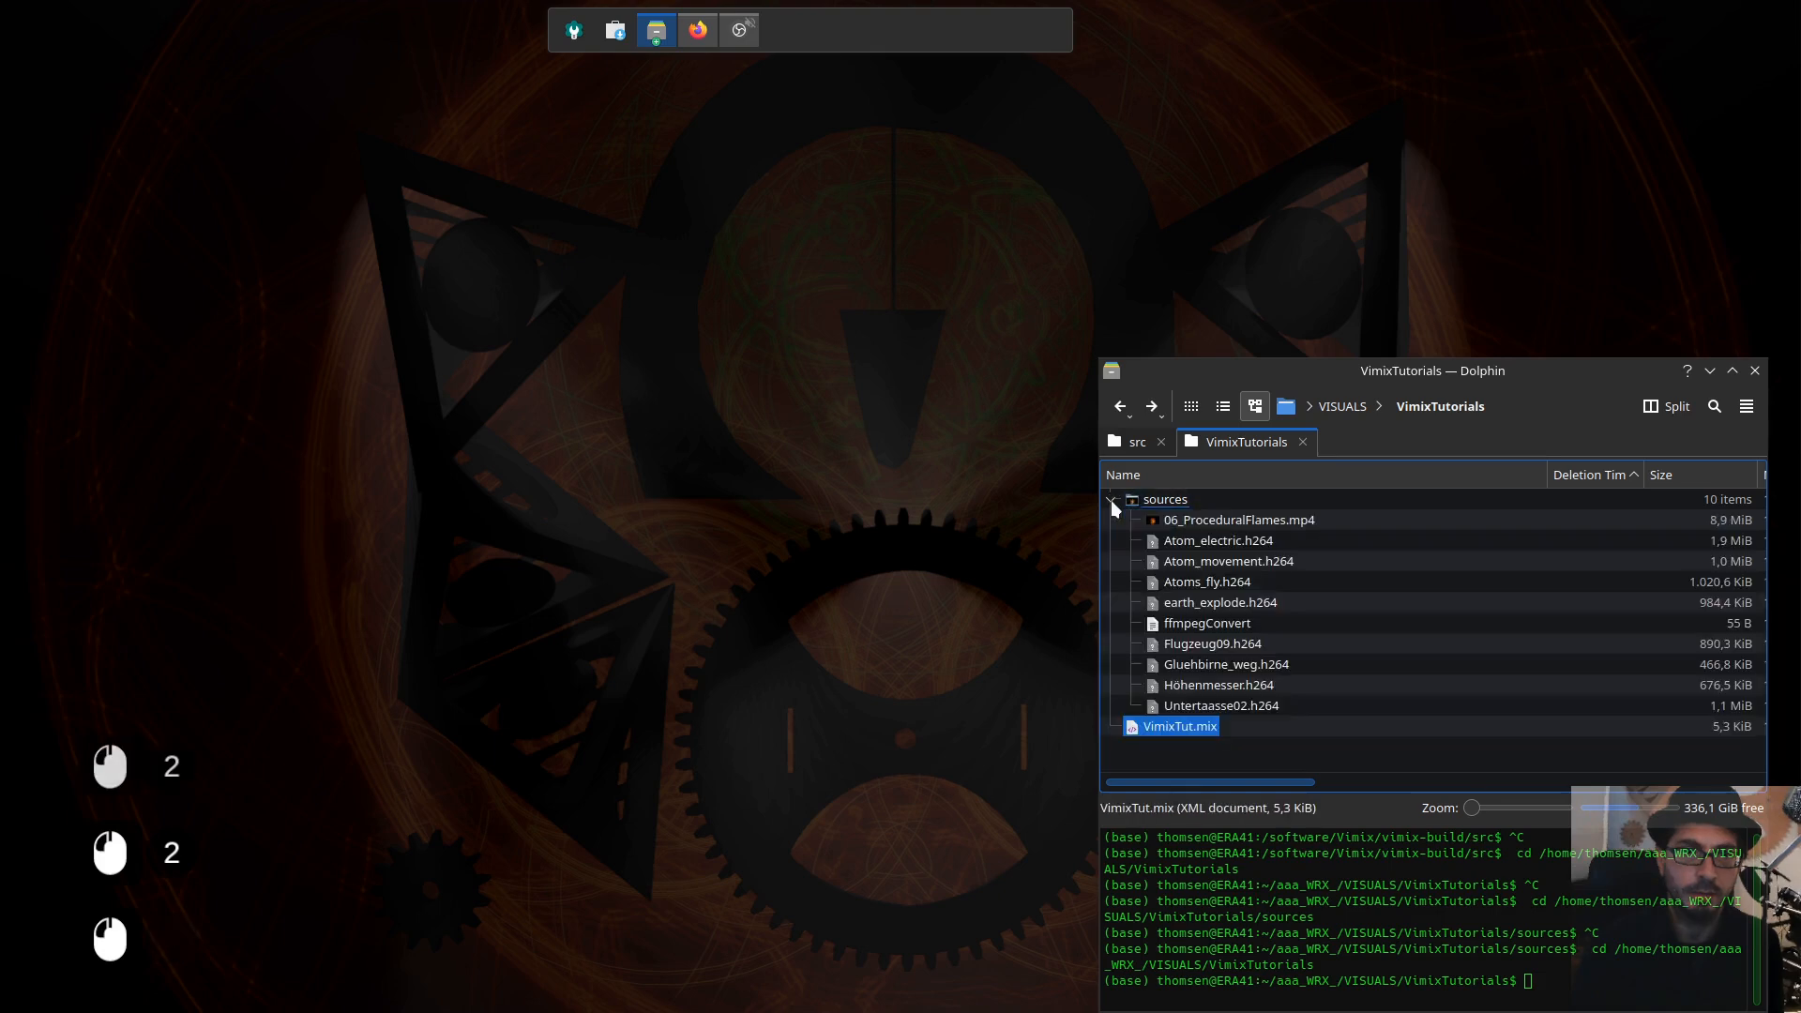
# Step: Open the ffmpegConvert text file from the VimixTutorials sources folder and highlight its one-line conversion command
pyautogui.click(1137, 440)
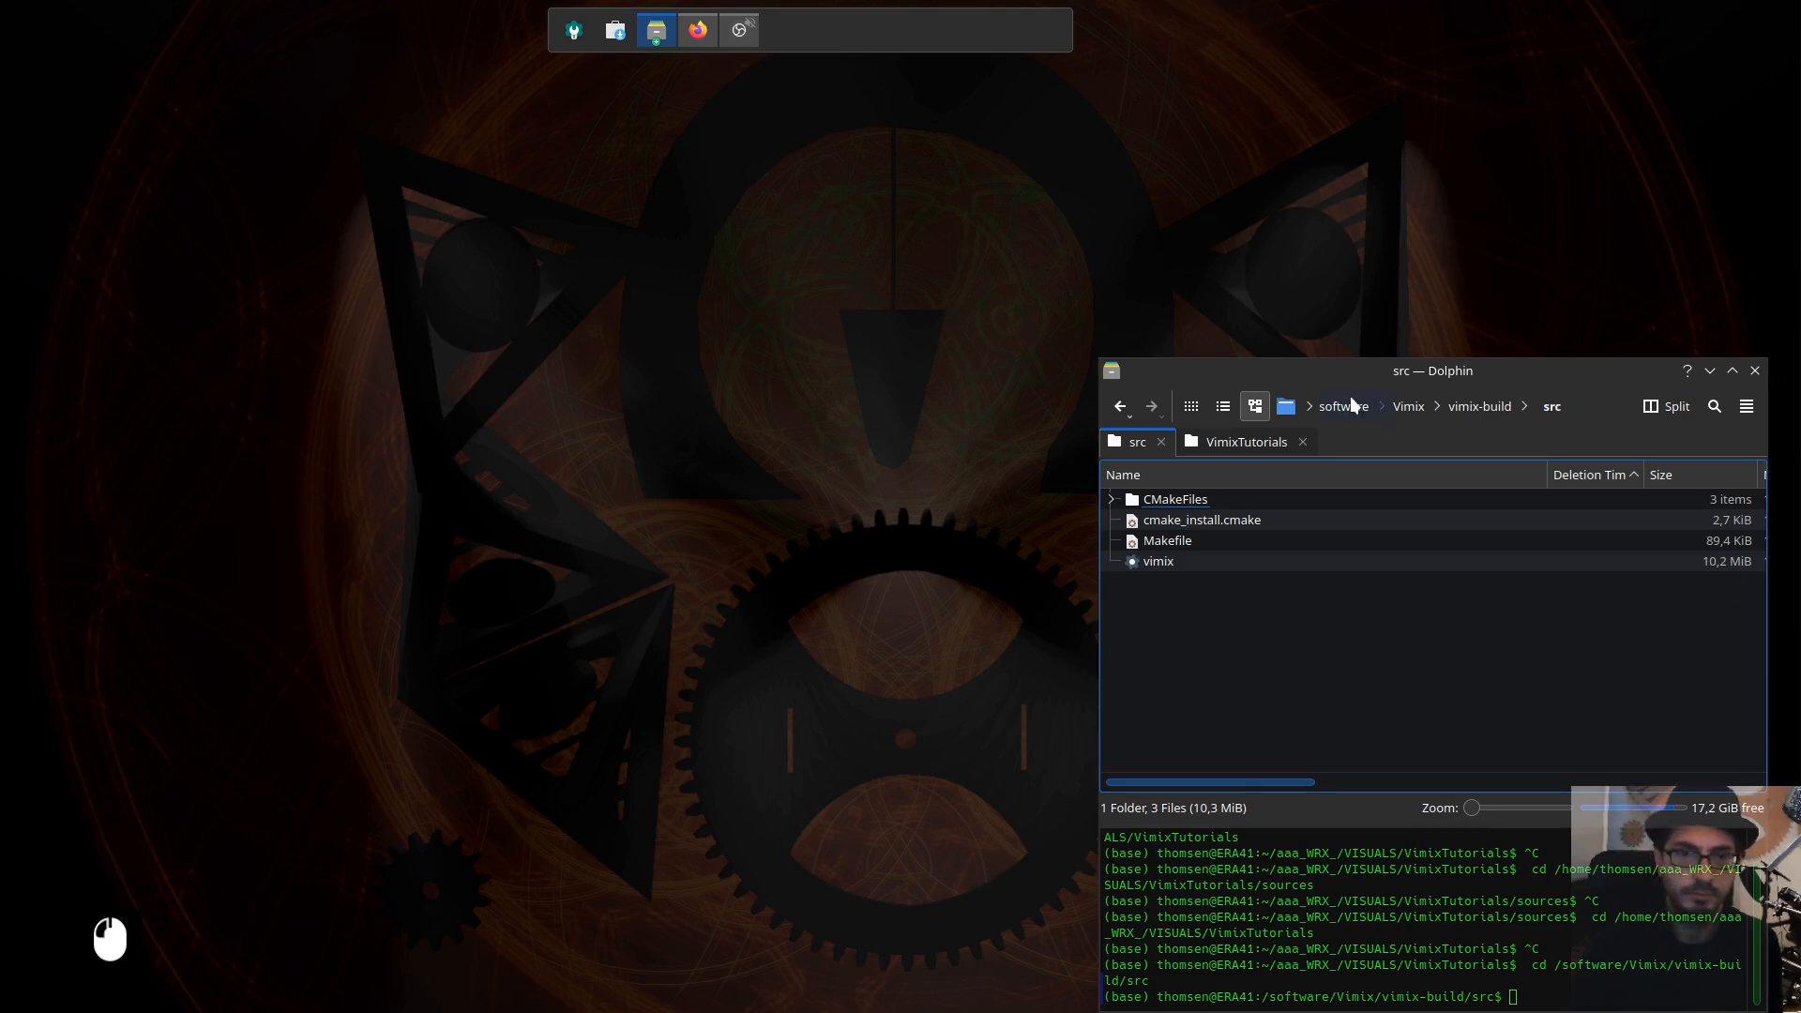
pyautogui.click(1229, 444)
pyautogui.doubleClick(1192, 624)
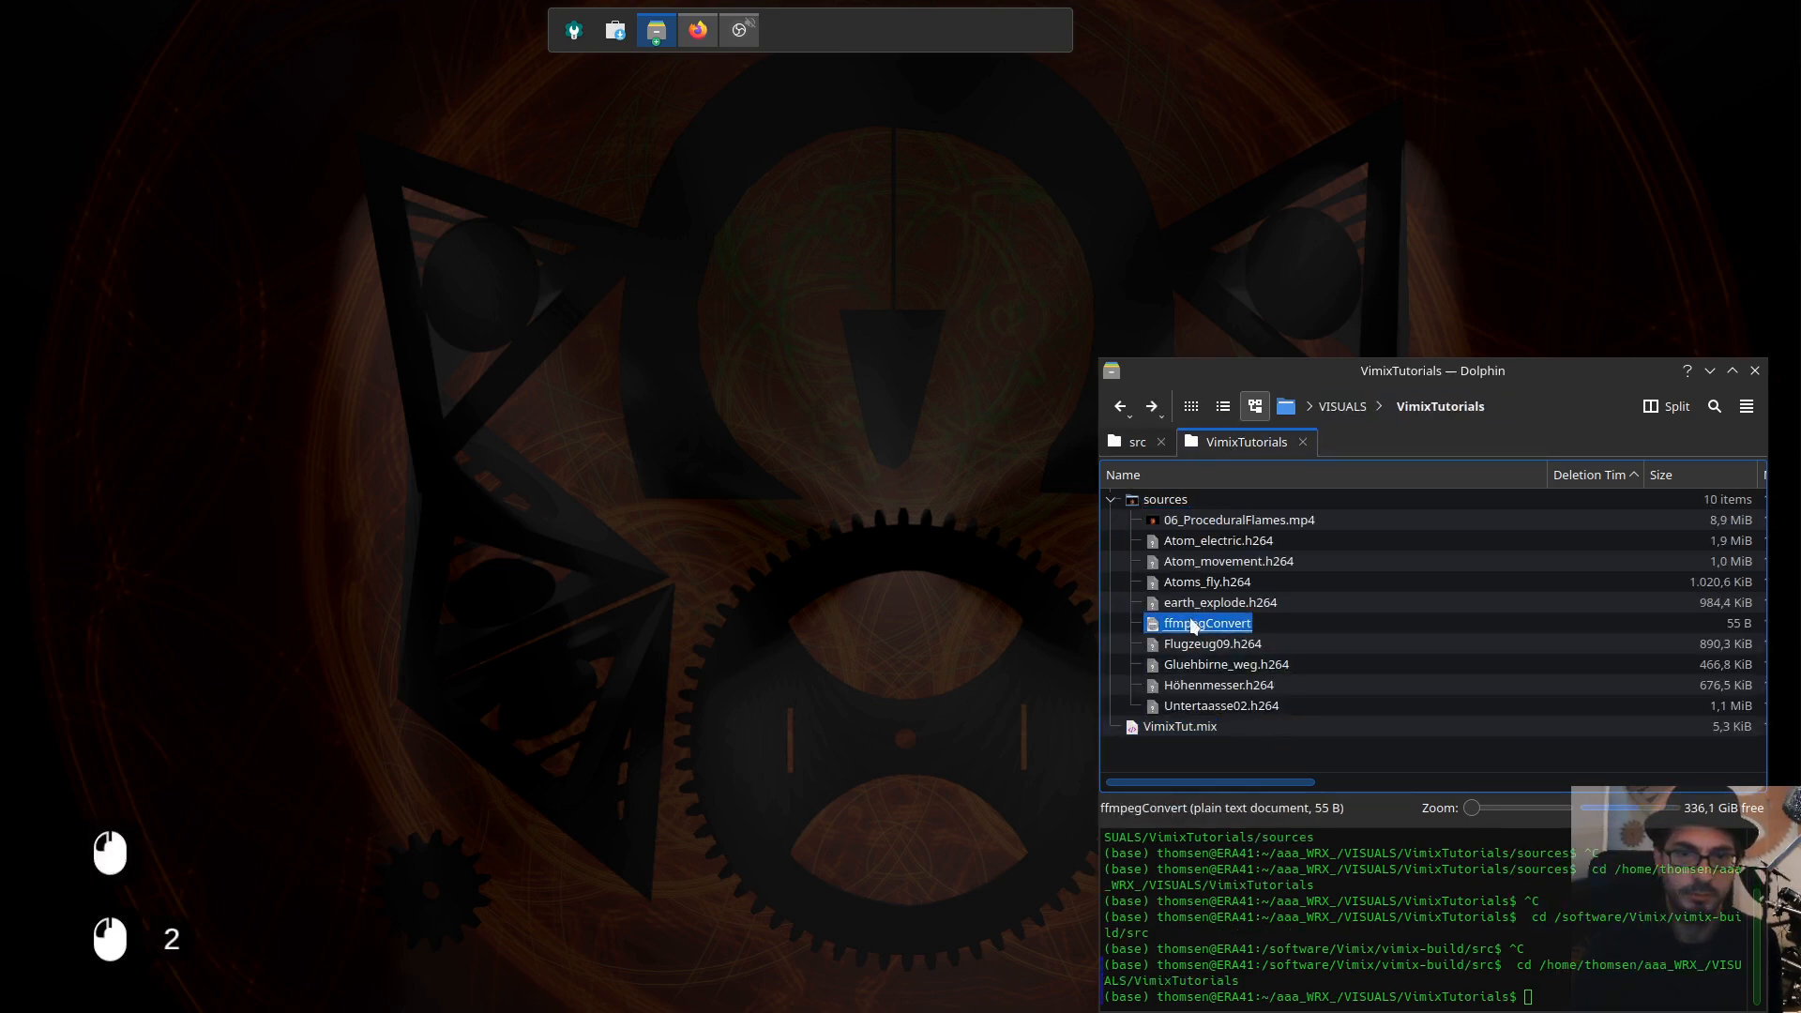
pyautogui.doubleClick(1194, 625)
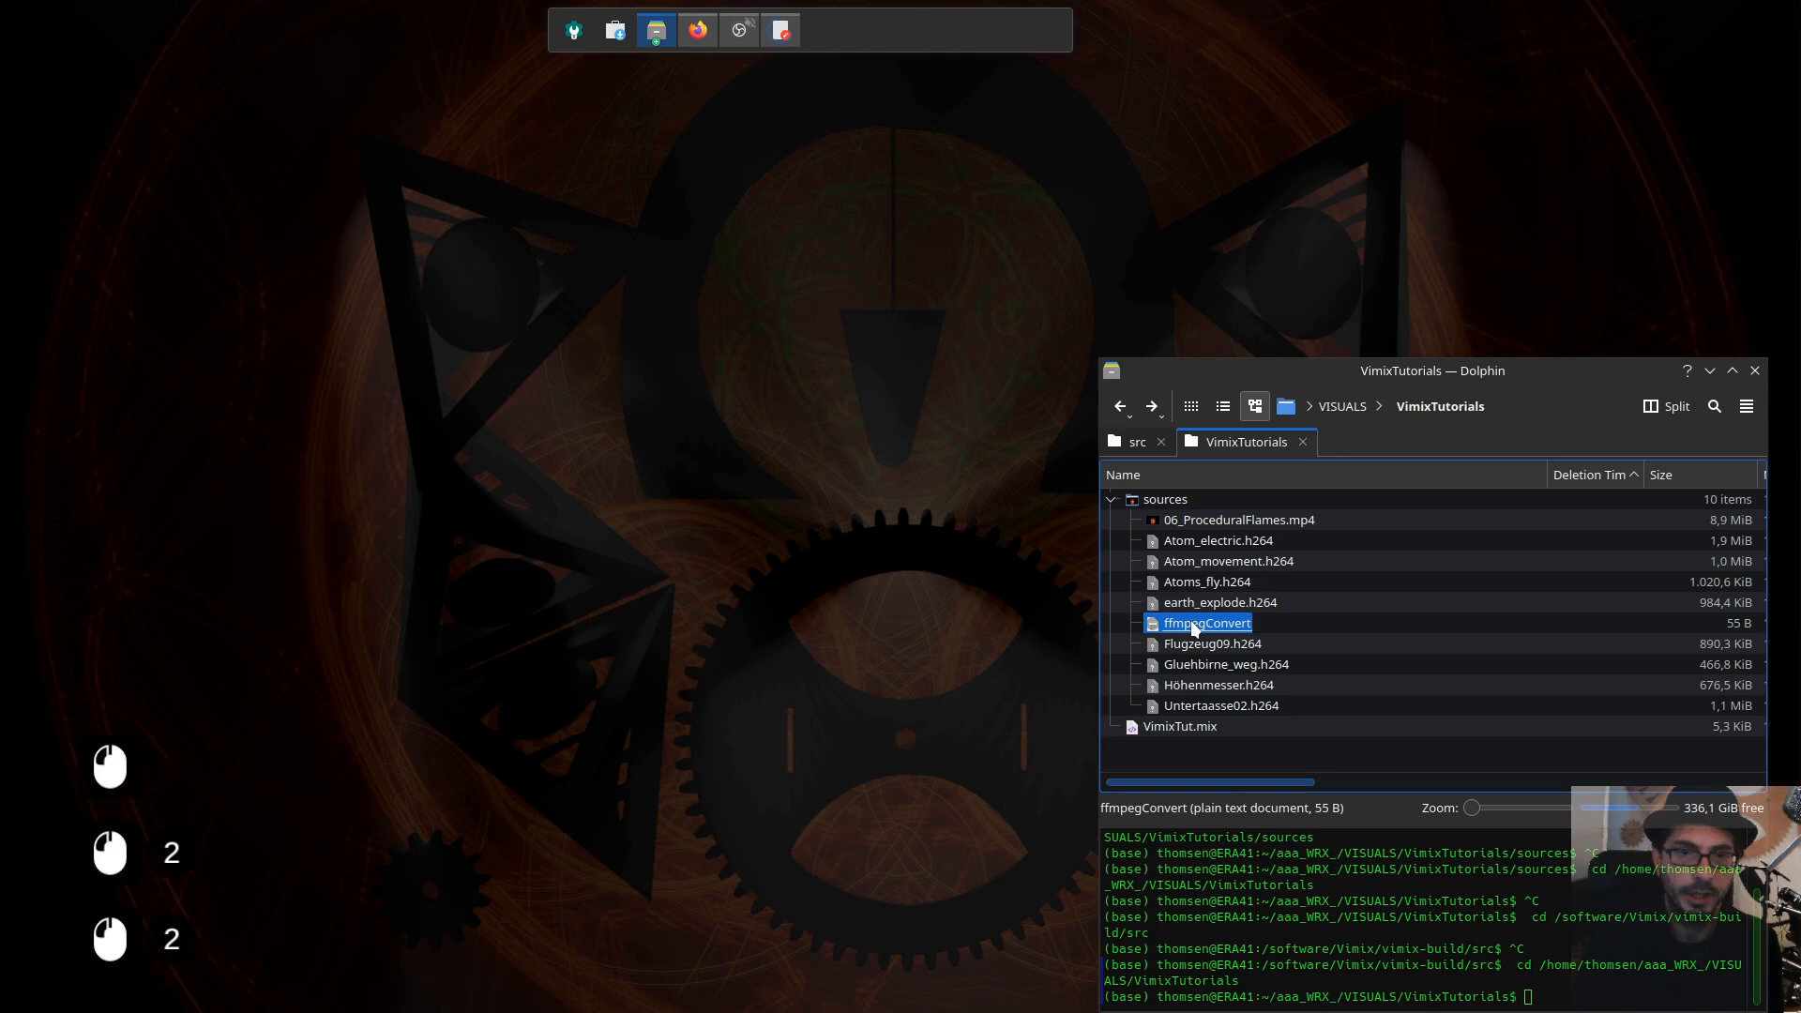
pyautogui.click(1035, 203)
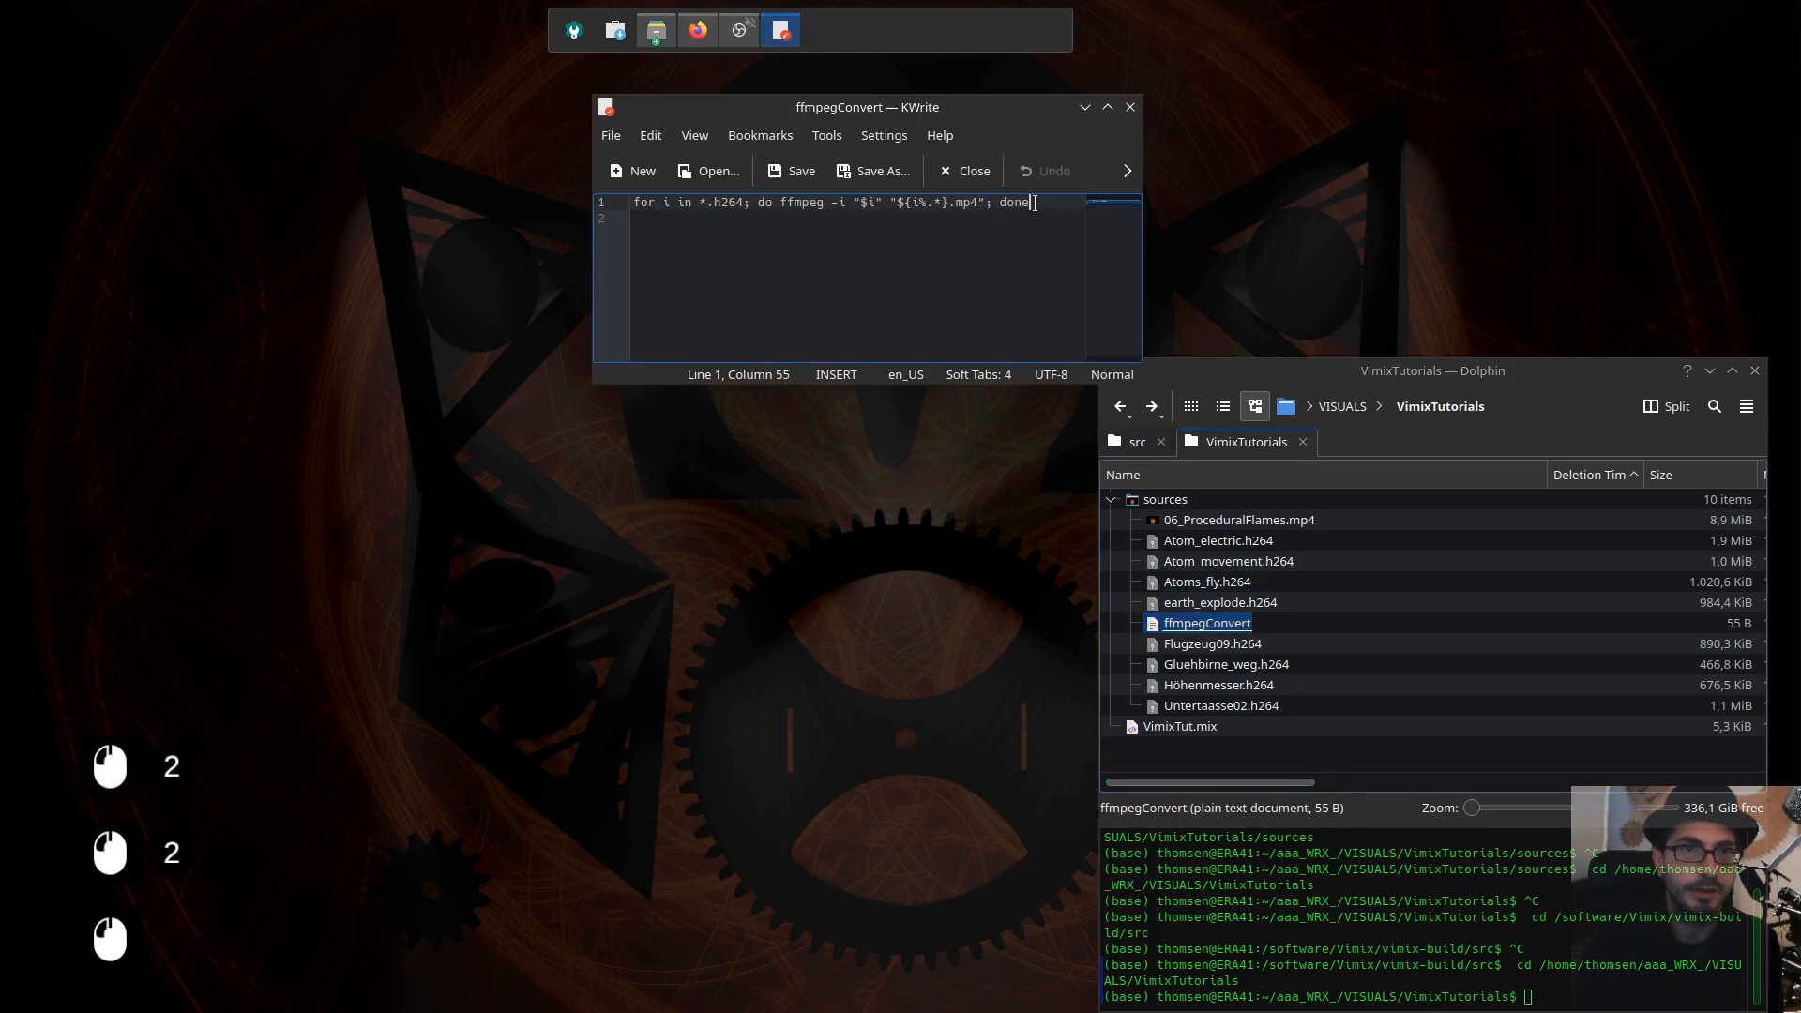
pyautogui.moveTo(1034, 204); pyautogui.dragTo(638, 209)
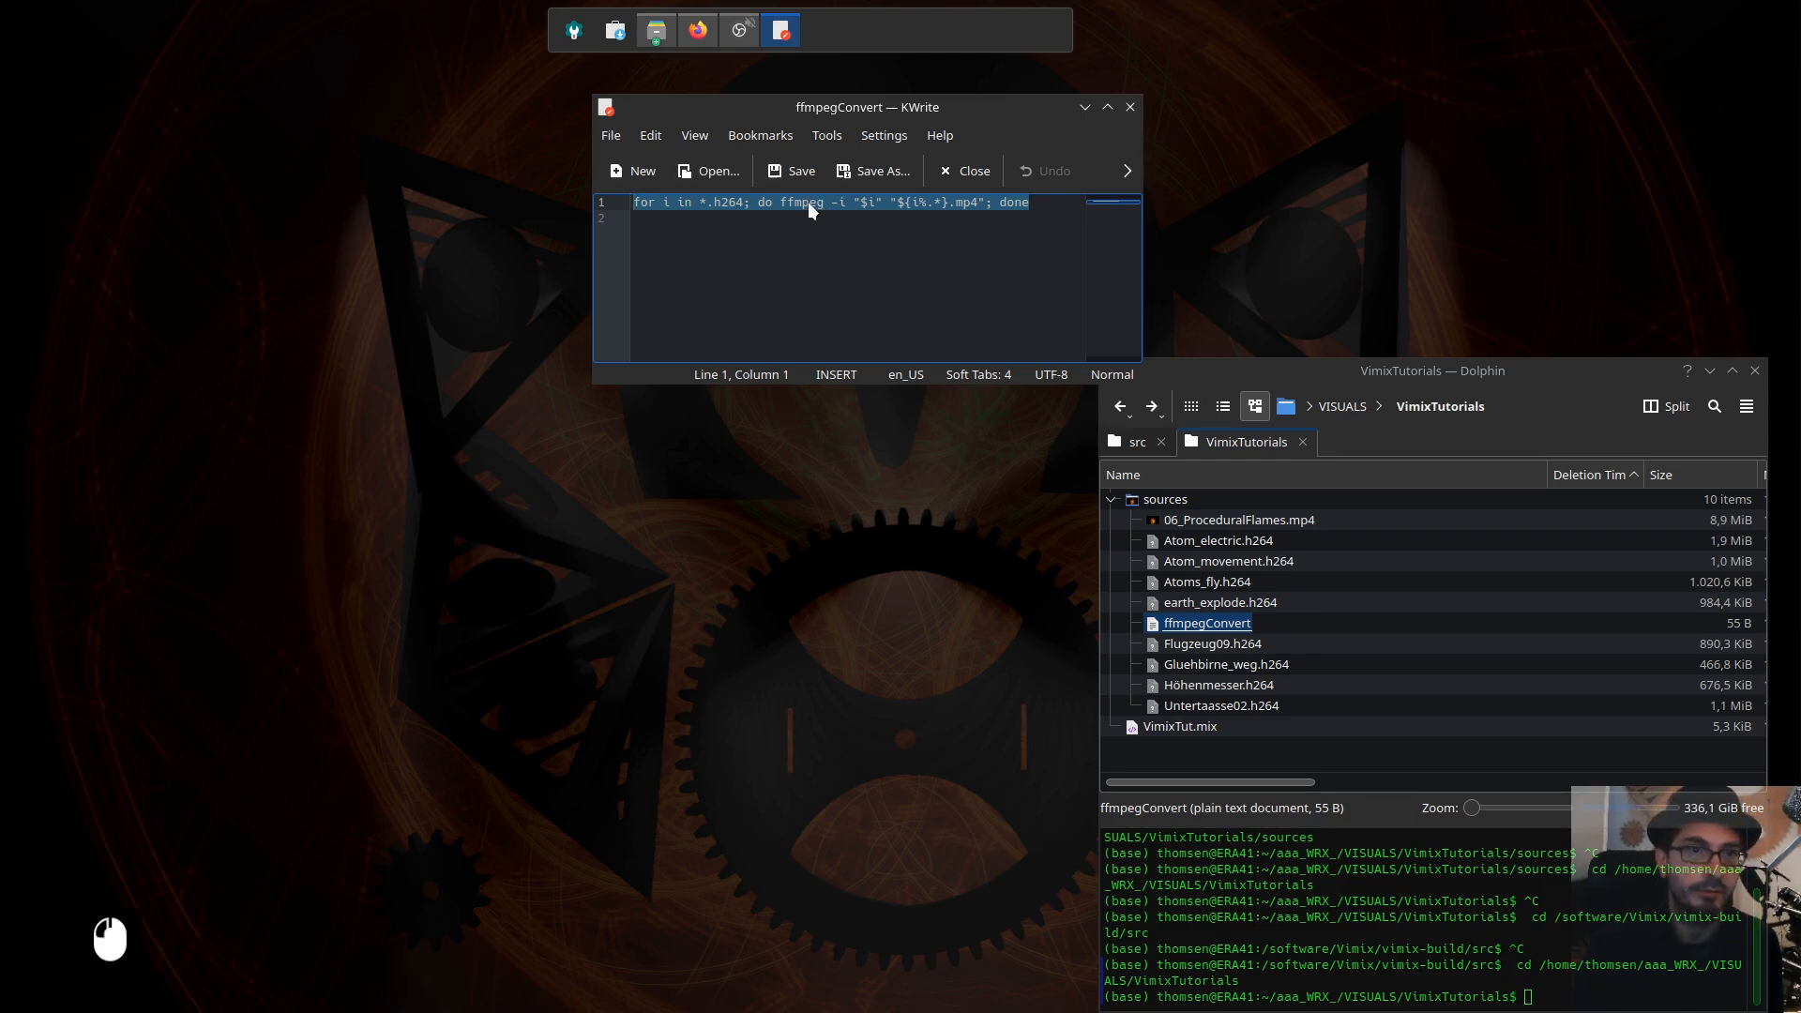
pyautogui.click(1027, 201)
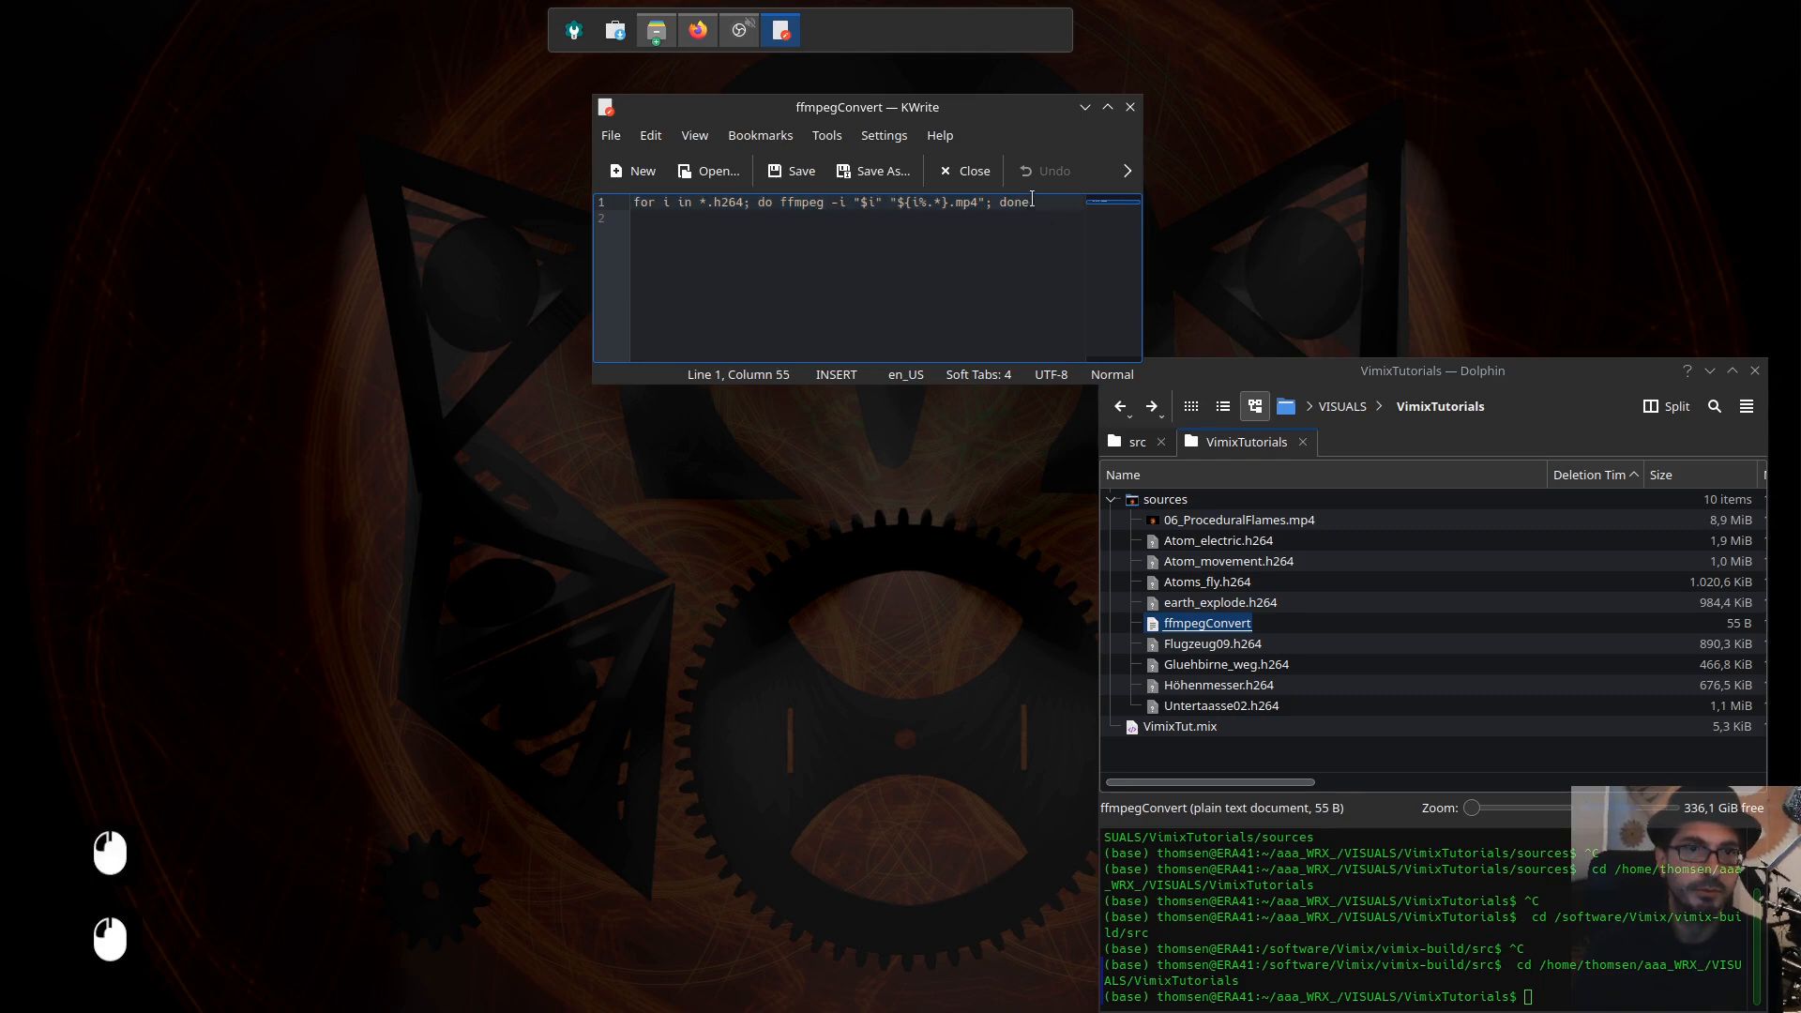
pyautogui.moveTo(1029, 200); pyautogui.dragTo(634, 202)
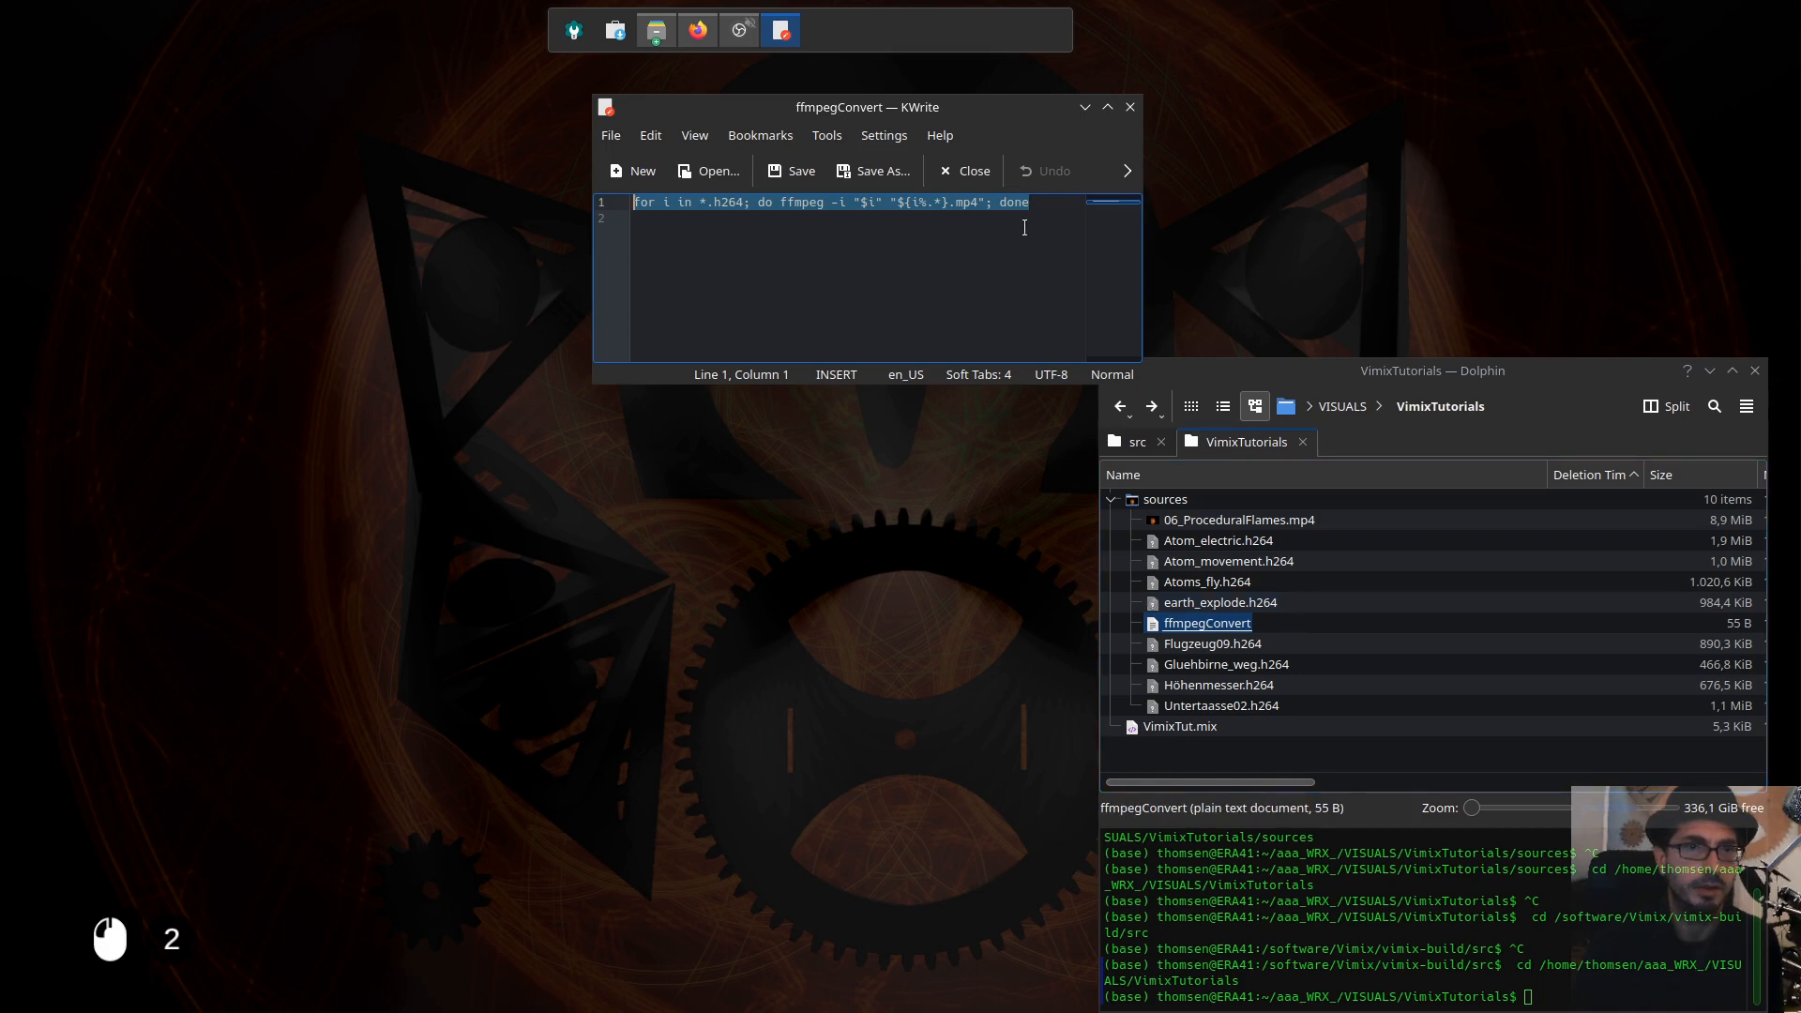
# Step: Enter the sources folder so the terminal works there, and copy the whole command line from ffmpegConvert
pyautogui.click(1598, 993)
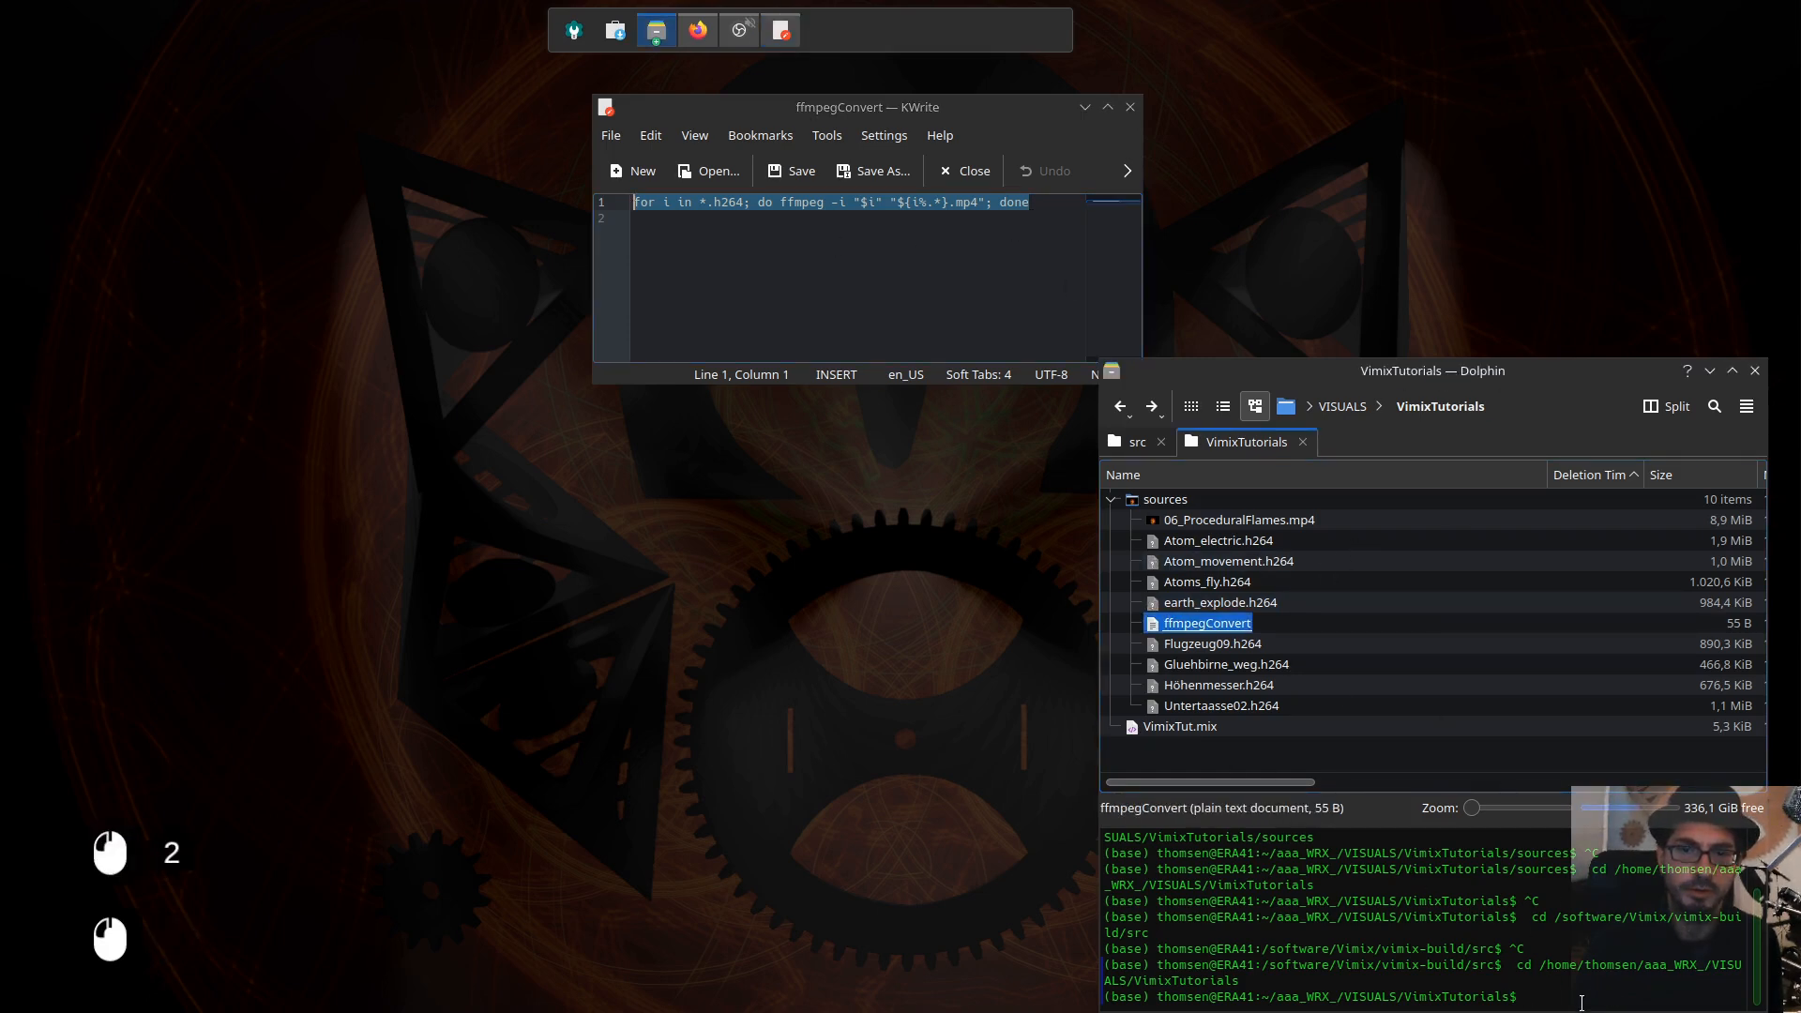
pyautogui.doubleClick(1166, 500)
pyautogui.click(1001, 217)
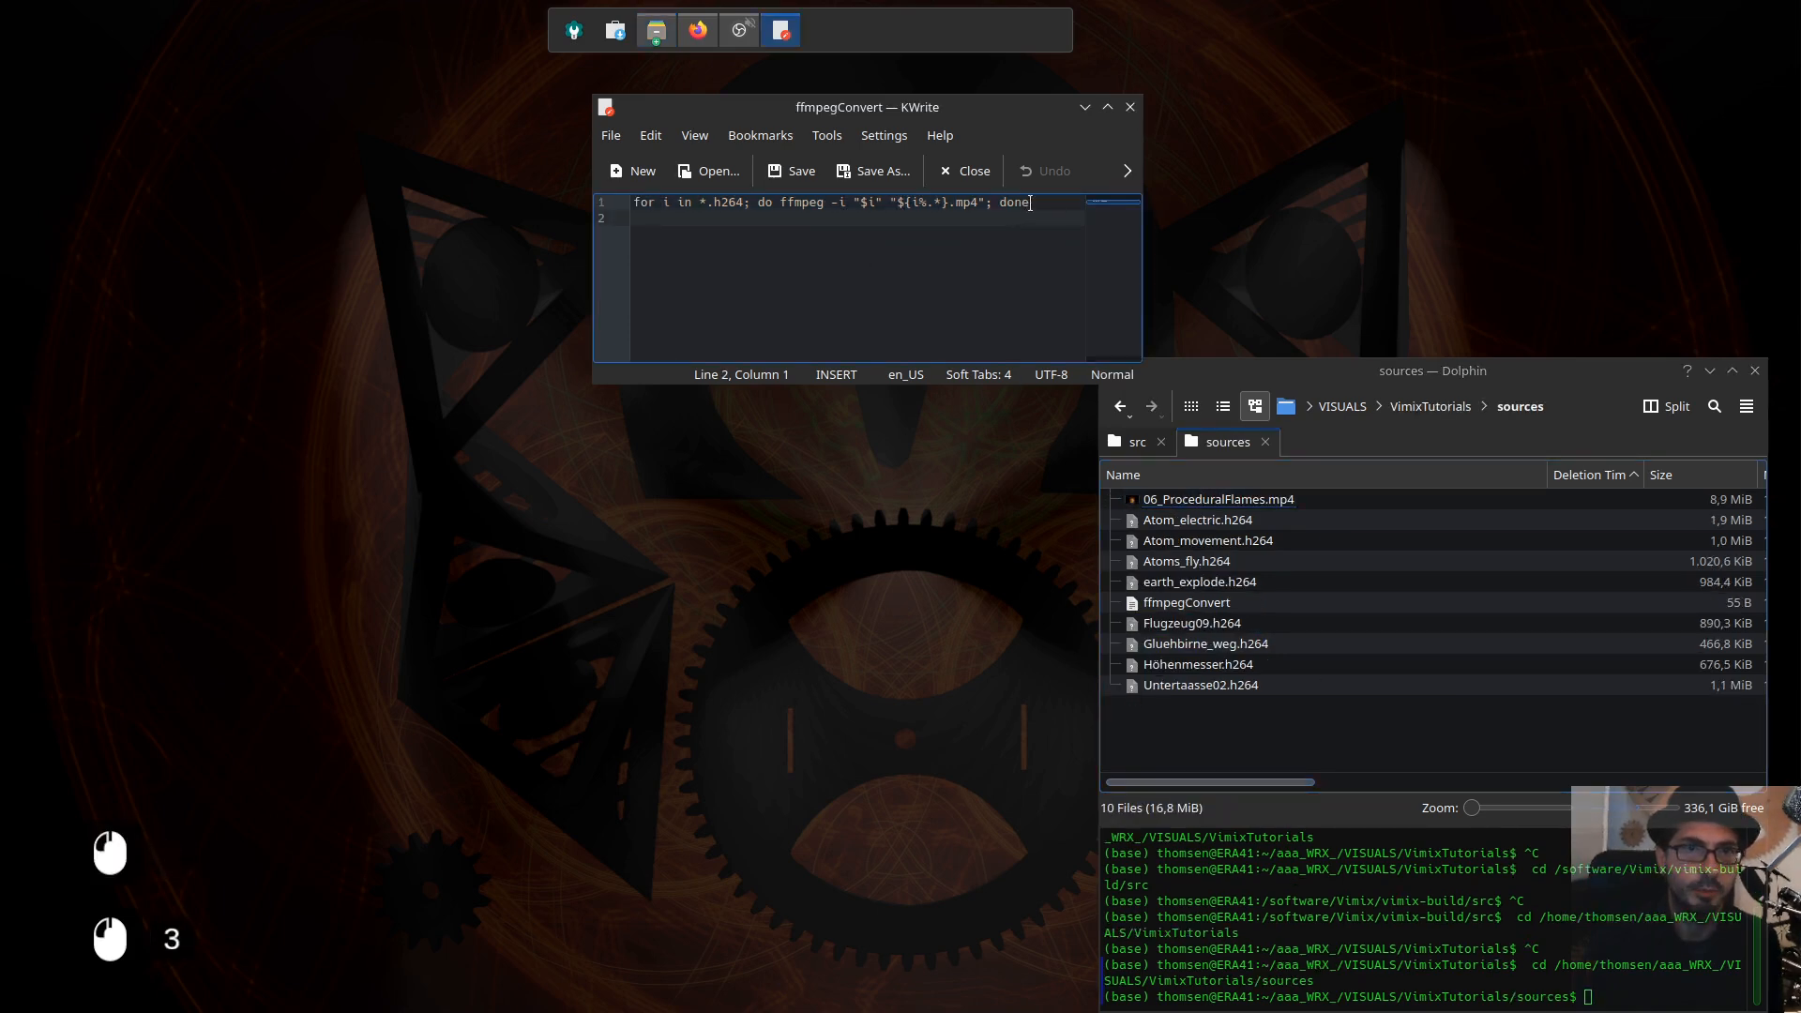
pyautogui.moveTo(1030, 204); pyautogui.dragTo(635, 208)
pyautogui.hotkey('ctrl', 'c')
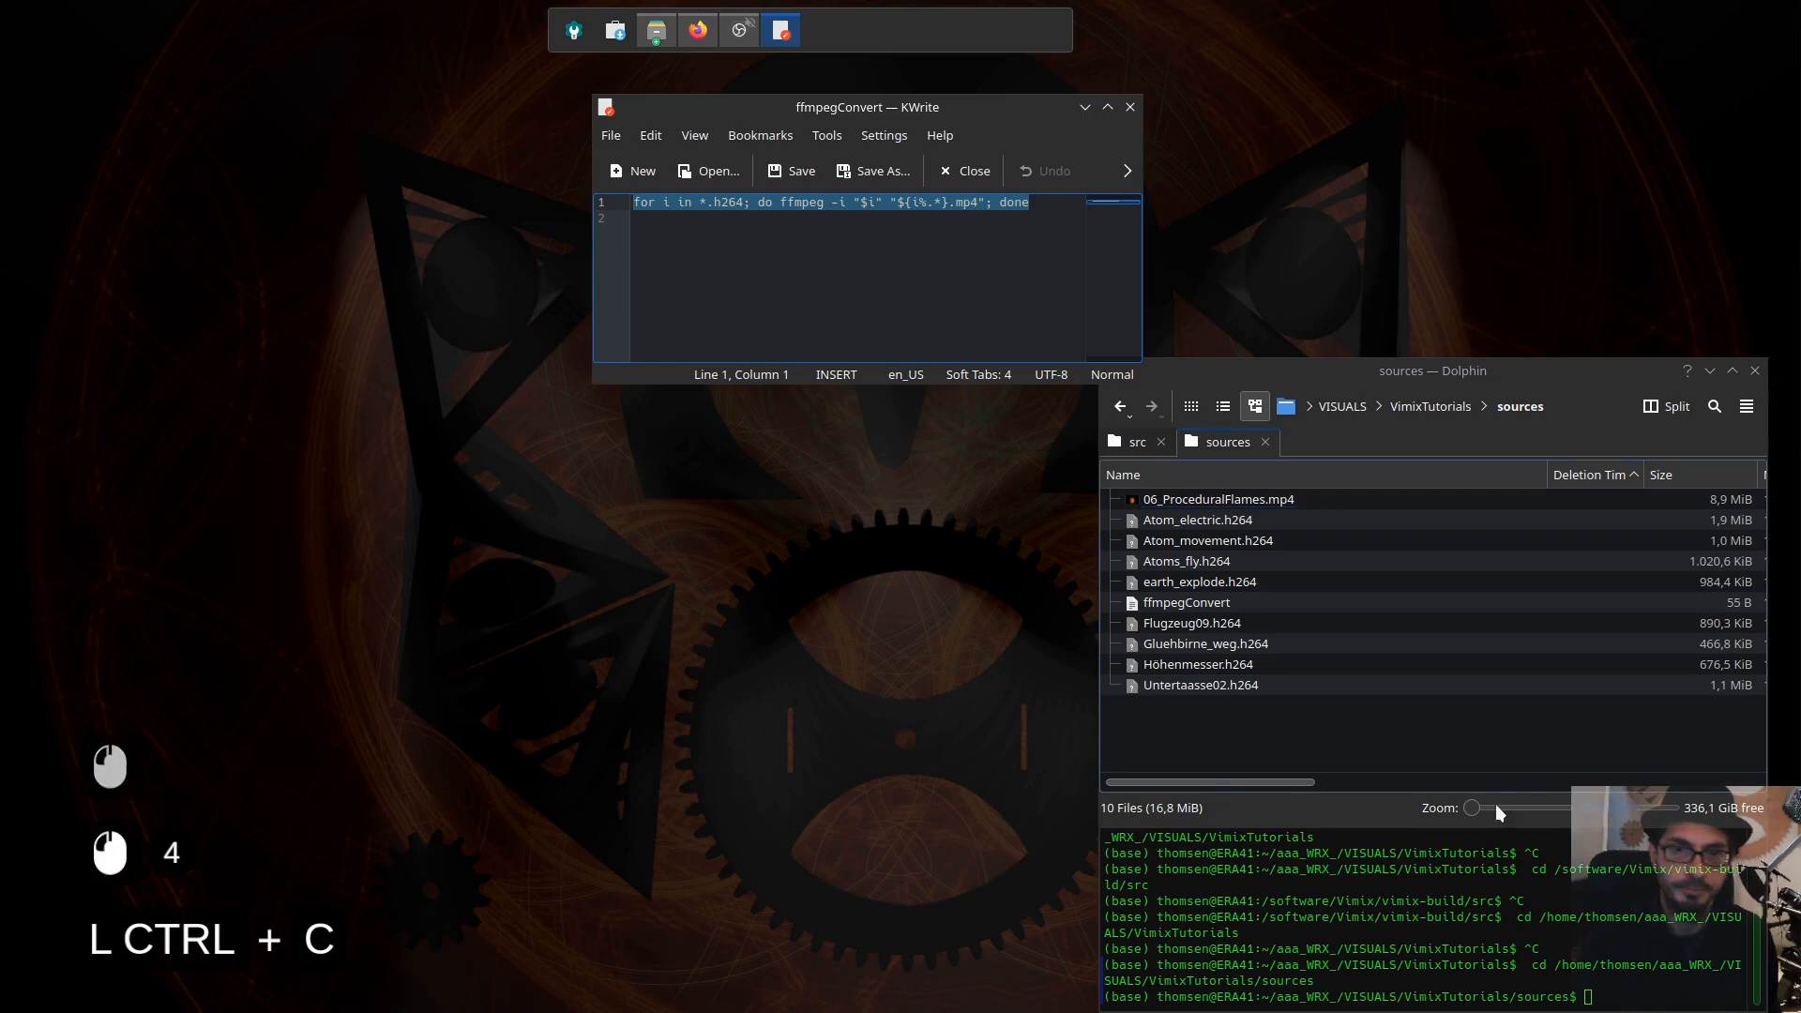
# Step: Paste and run the command for i in *.h264; do ffmpeg -i "$i" "${i%.*}.mp4"; done in the sources folder's terminal
pyautogui.click(1618, 985)
pyautogui.hotkey('ctrl', 'shift', 'v')
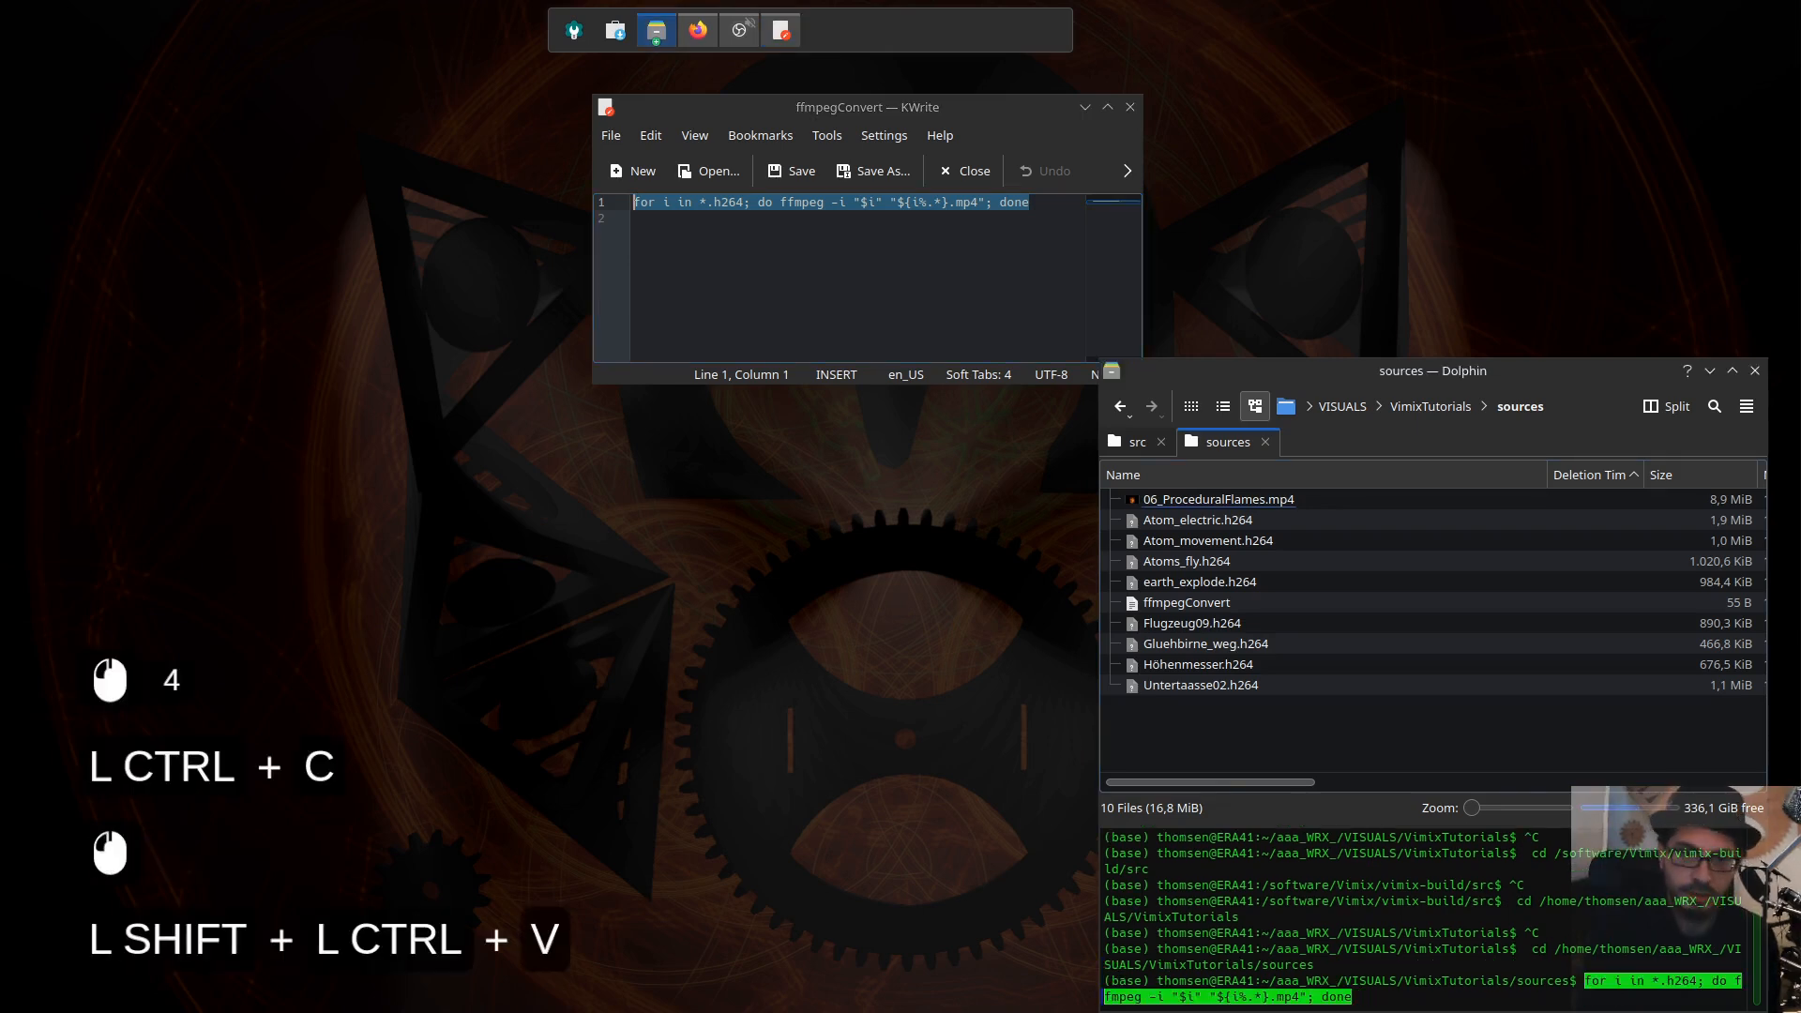
pyautogui.press('ctrl')
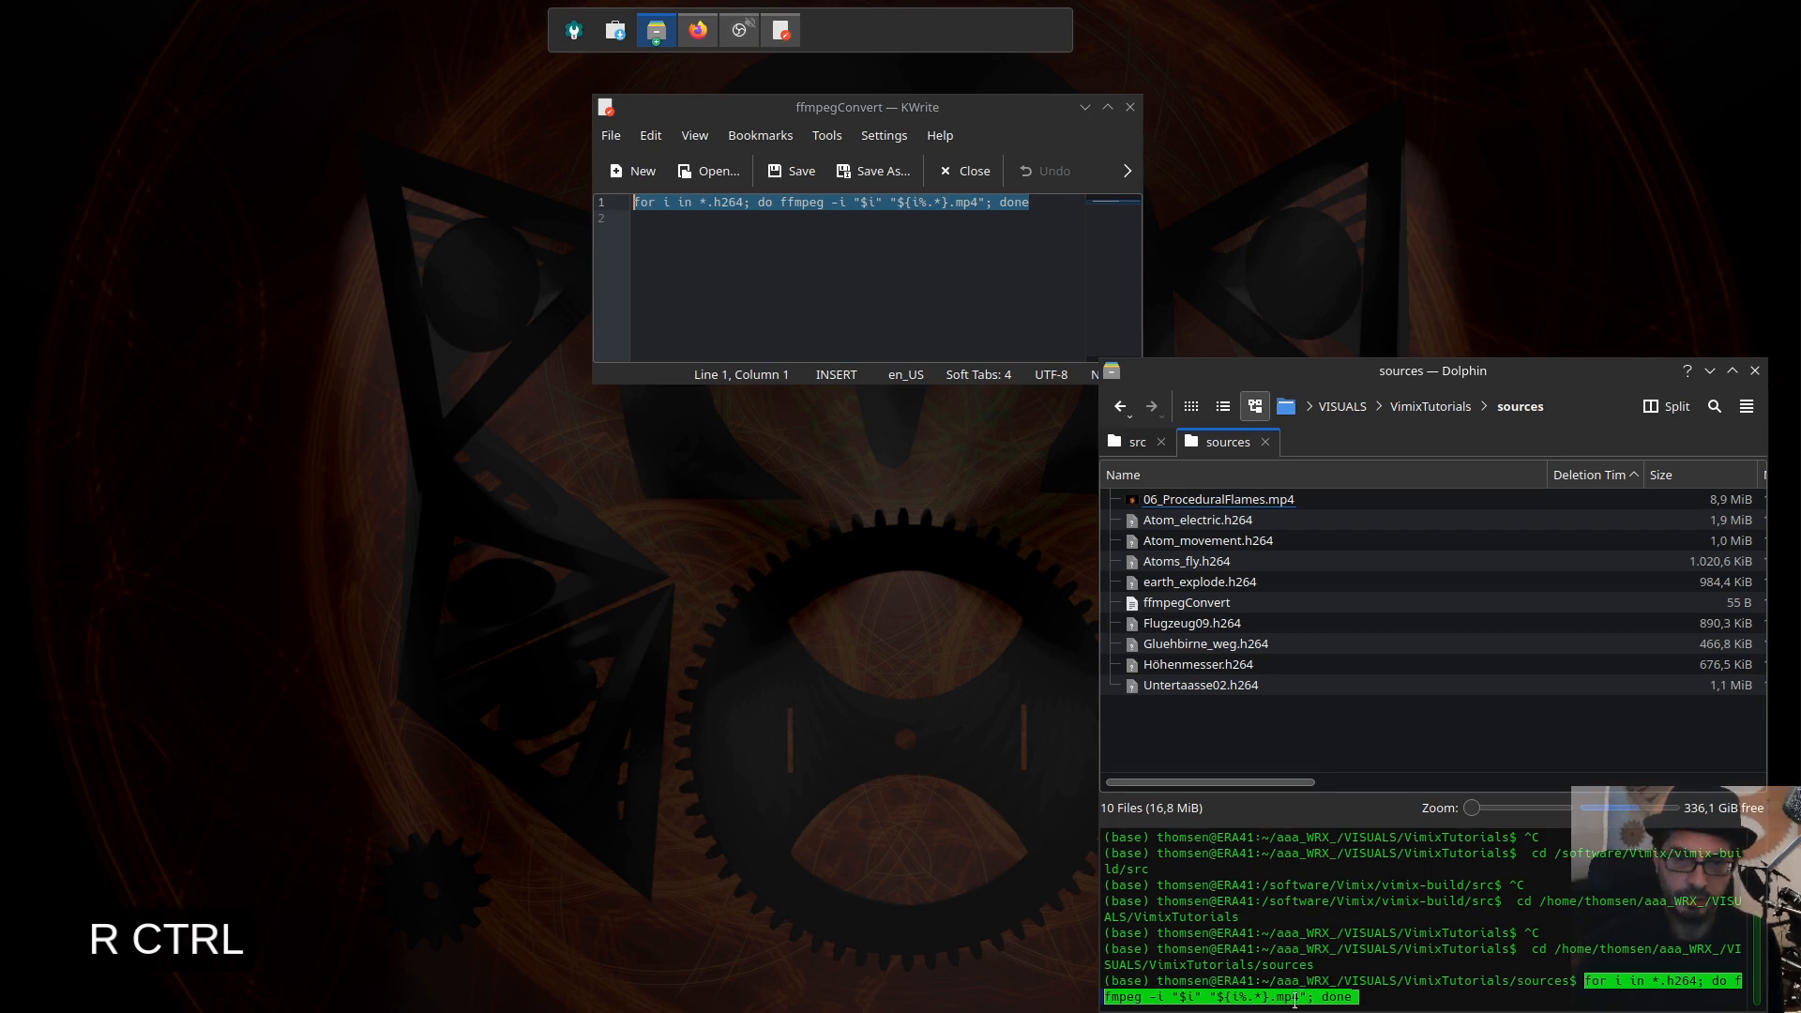
pyautogui.click(1373, 996)
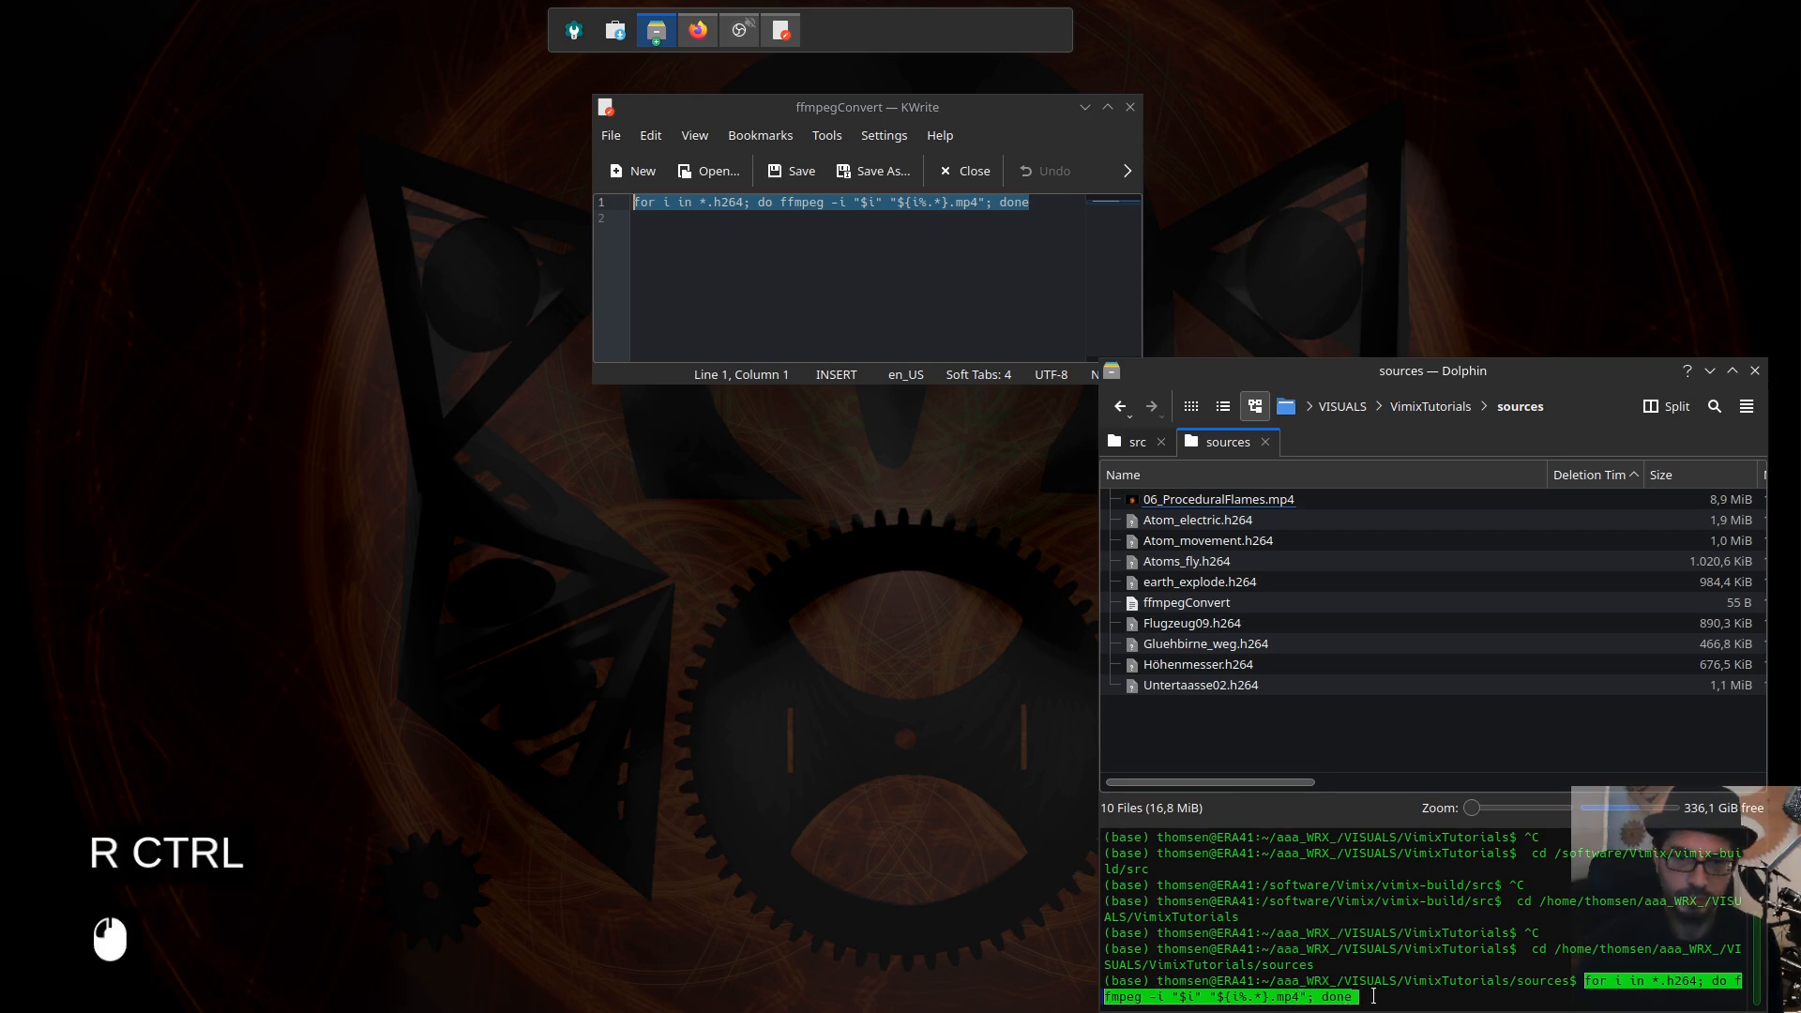
pyautogui.press('Return')
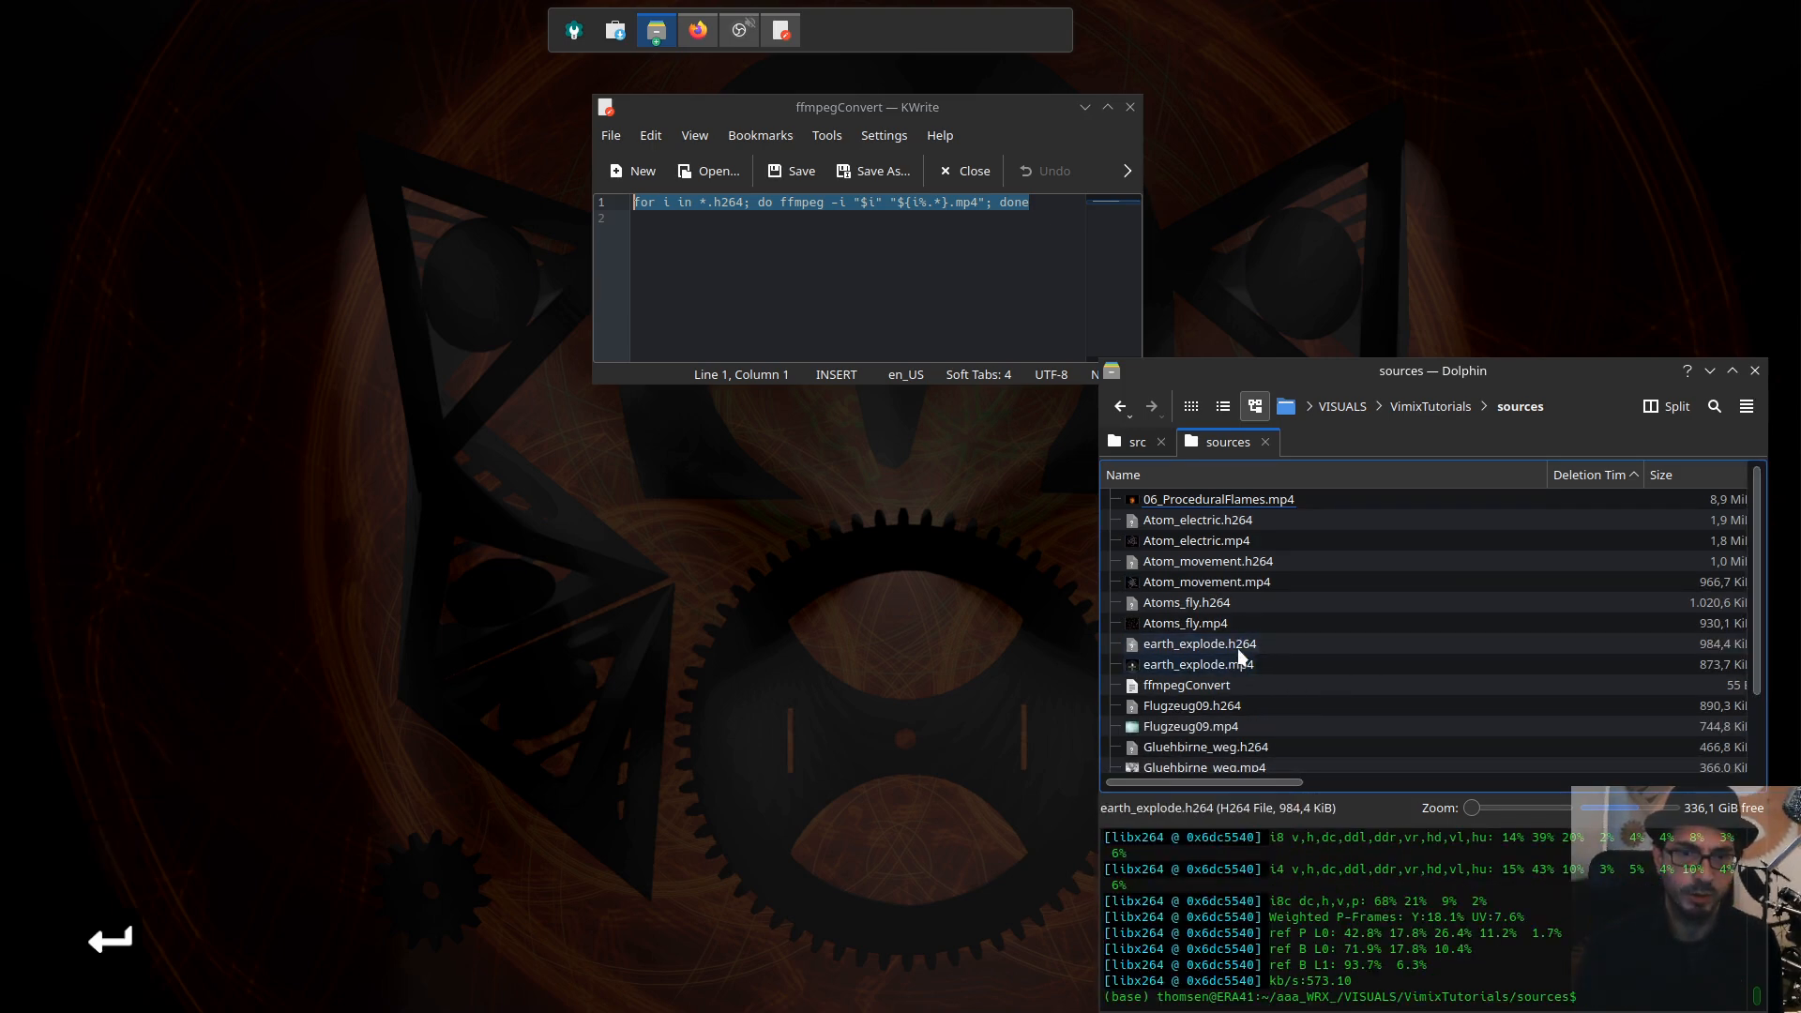
# Step: Check the converted MP4 files beside the H264 originals in the sources folder, enlarging the file manager window upward
pyautogui.scroll(-2, 1279, 671)
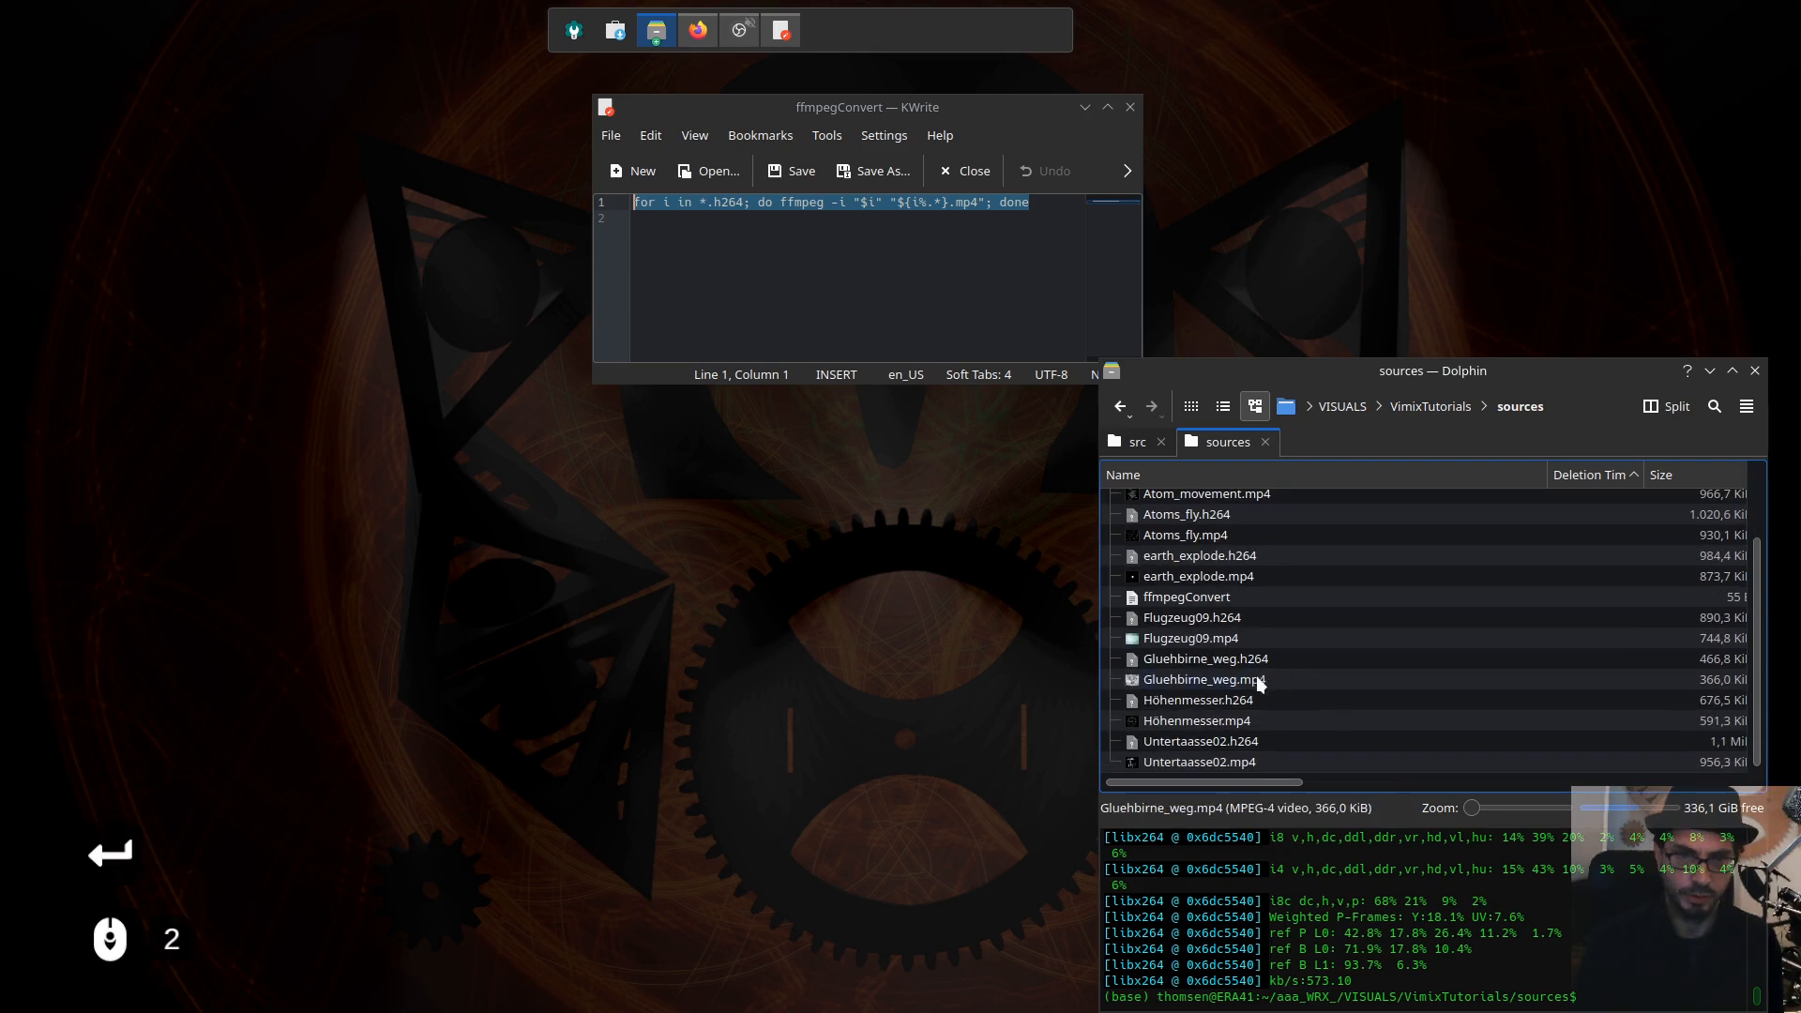
pyautogui.scroll(7, 1276, 703)
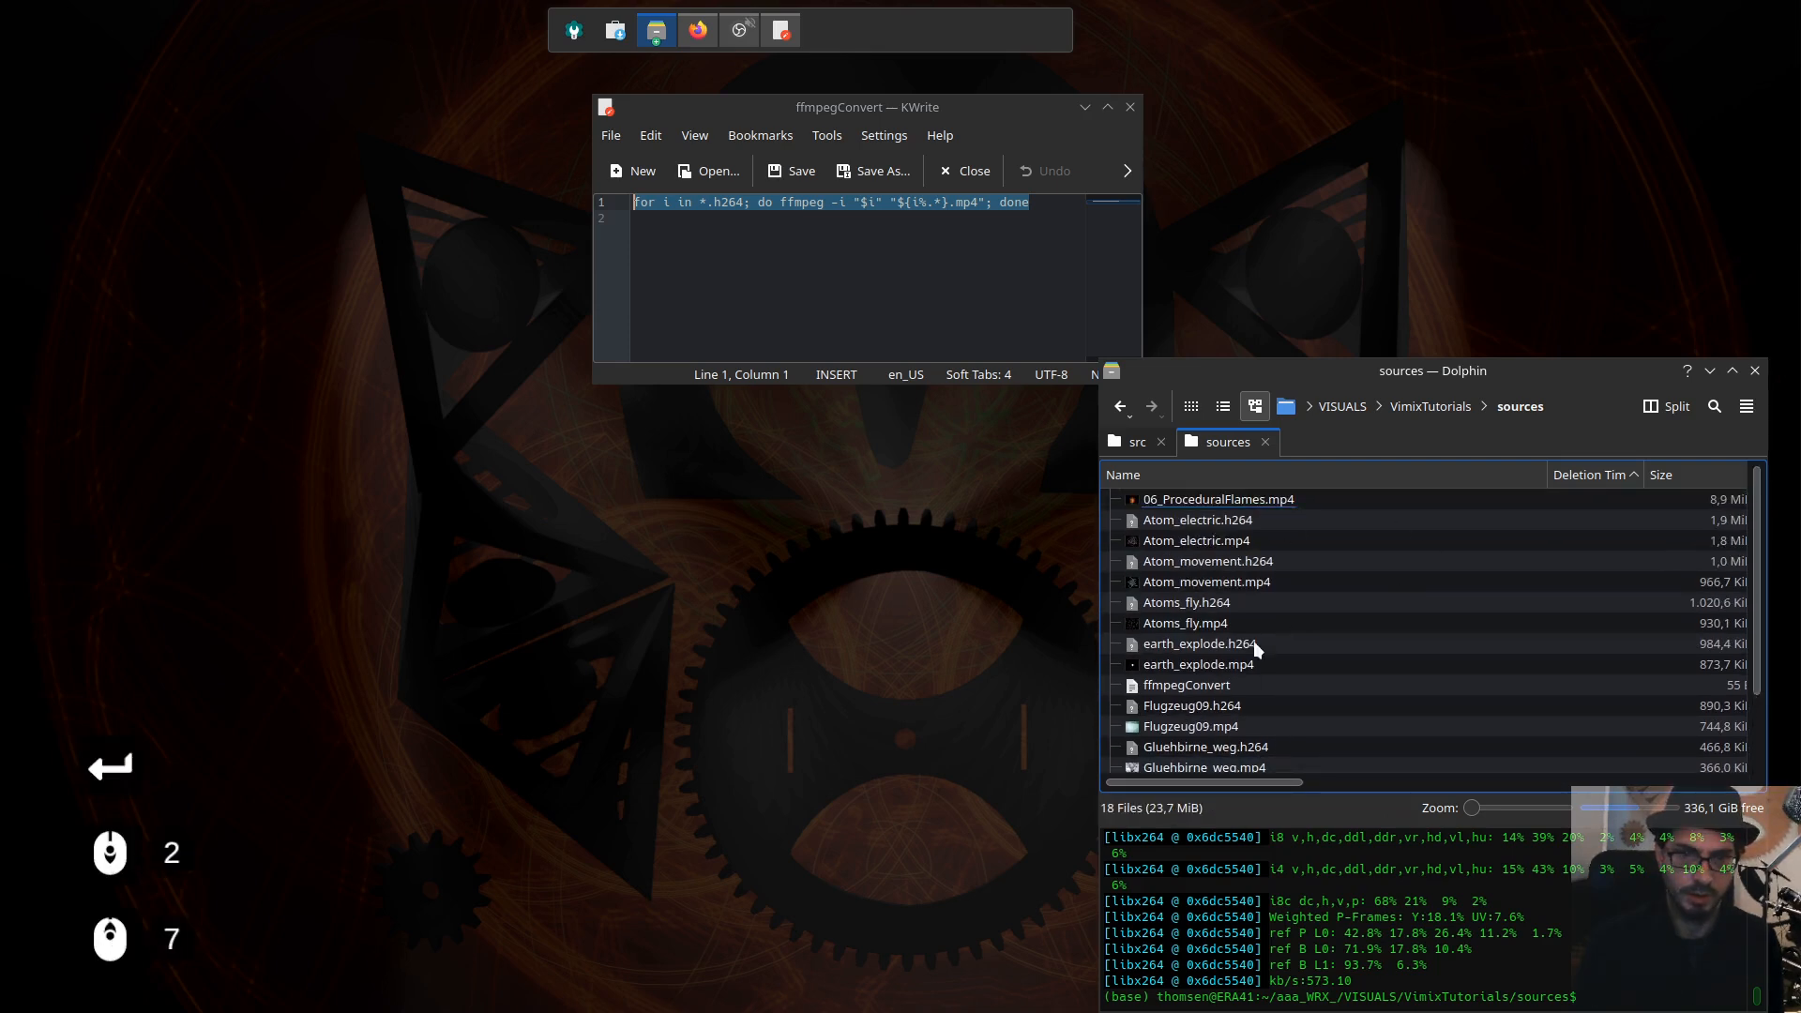
pyautogui.moveTo(1248, 359); pyautogui.dragTo(1248, 248)
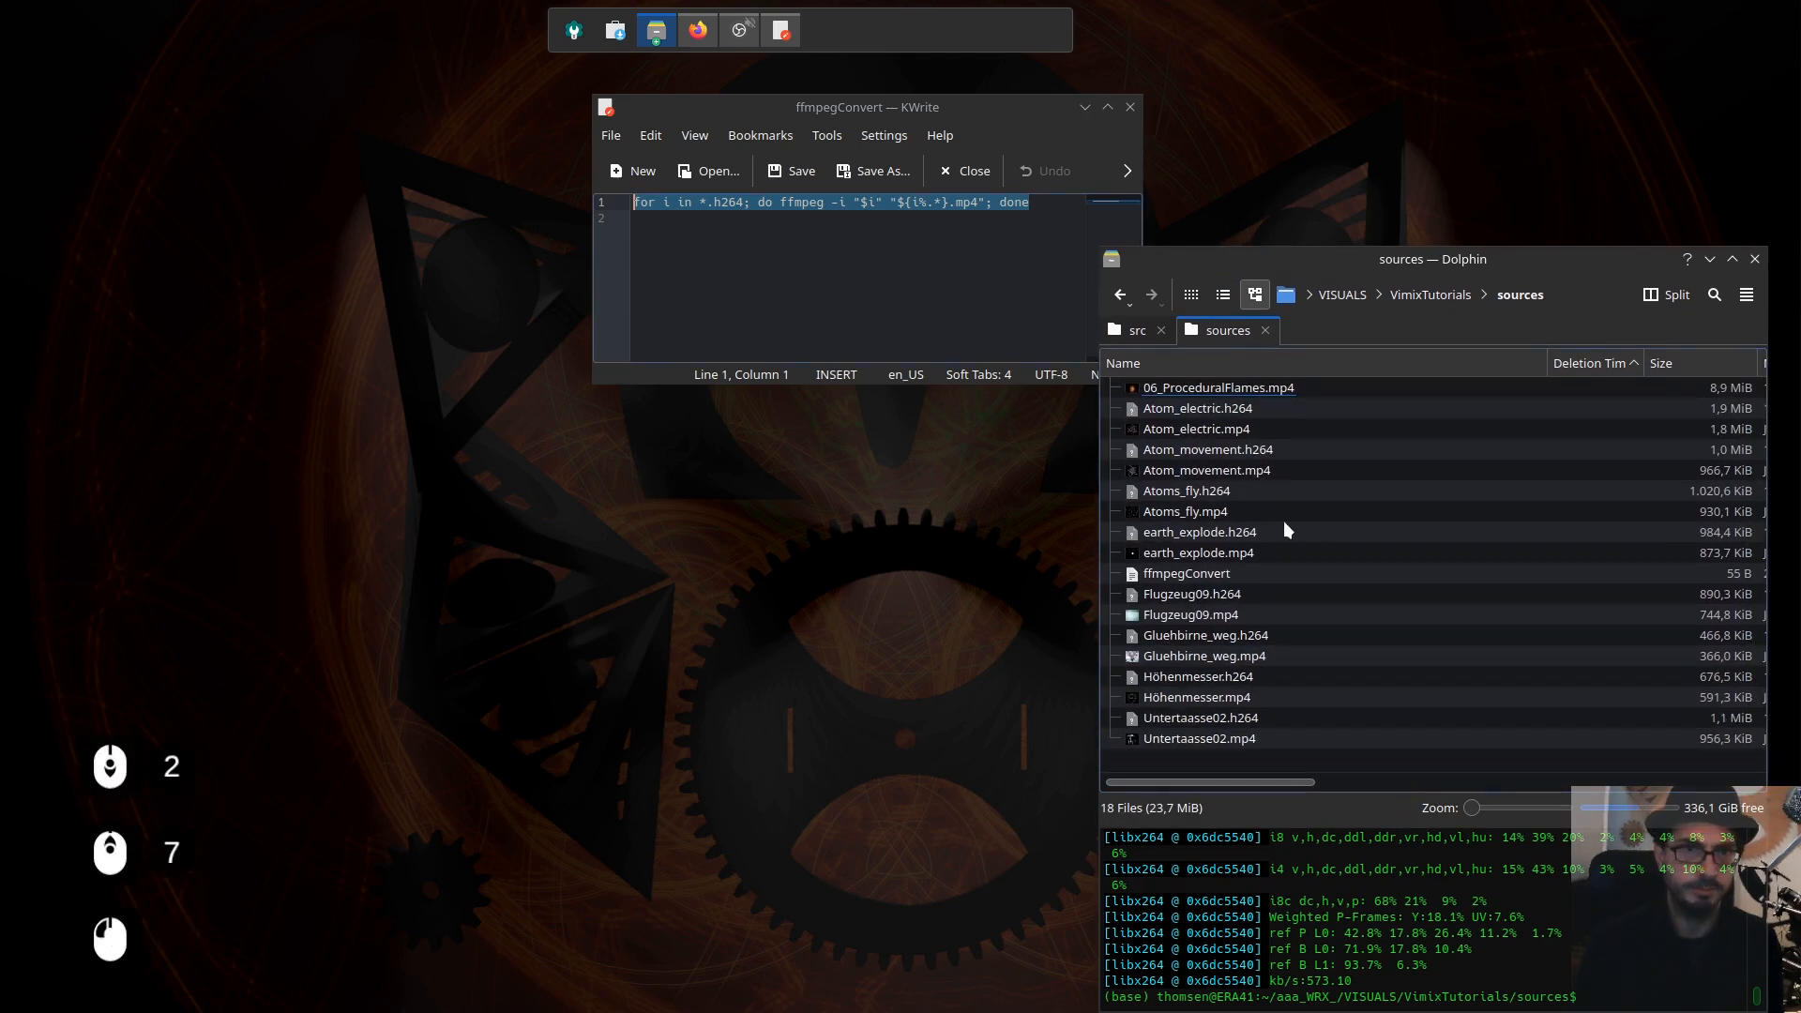
pyautogui.click(1210, 718)
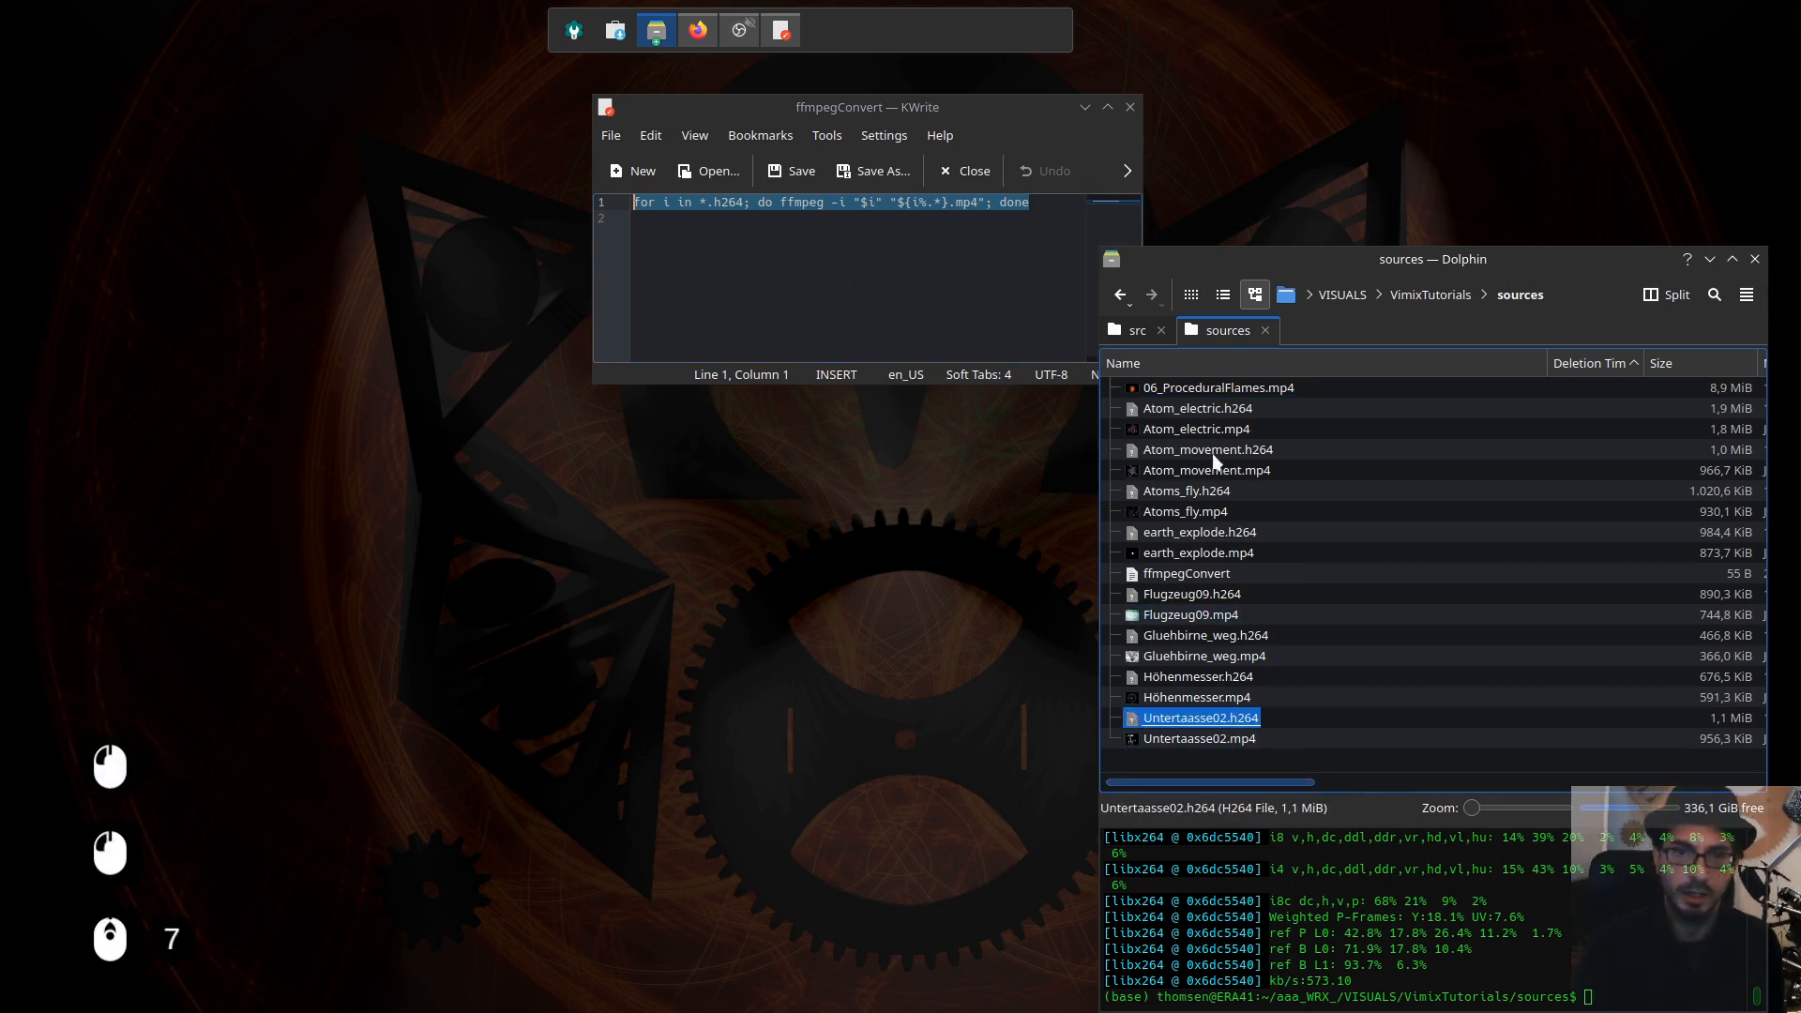
# Step: Go back to the vimix-build src folder, close the text editor and try to launch ./vimix from the terminal
pyautogui.click(1138, 330)
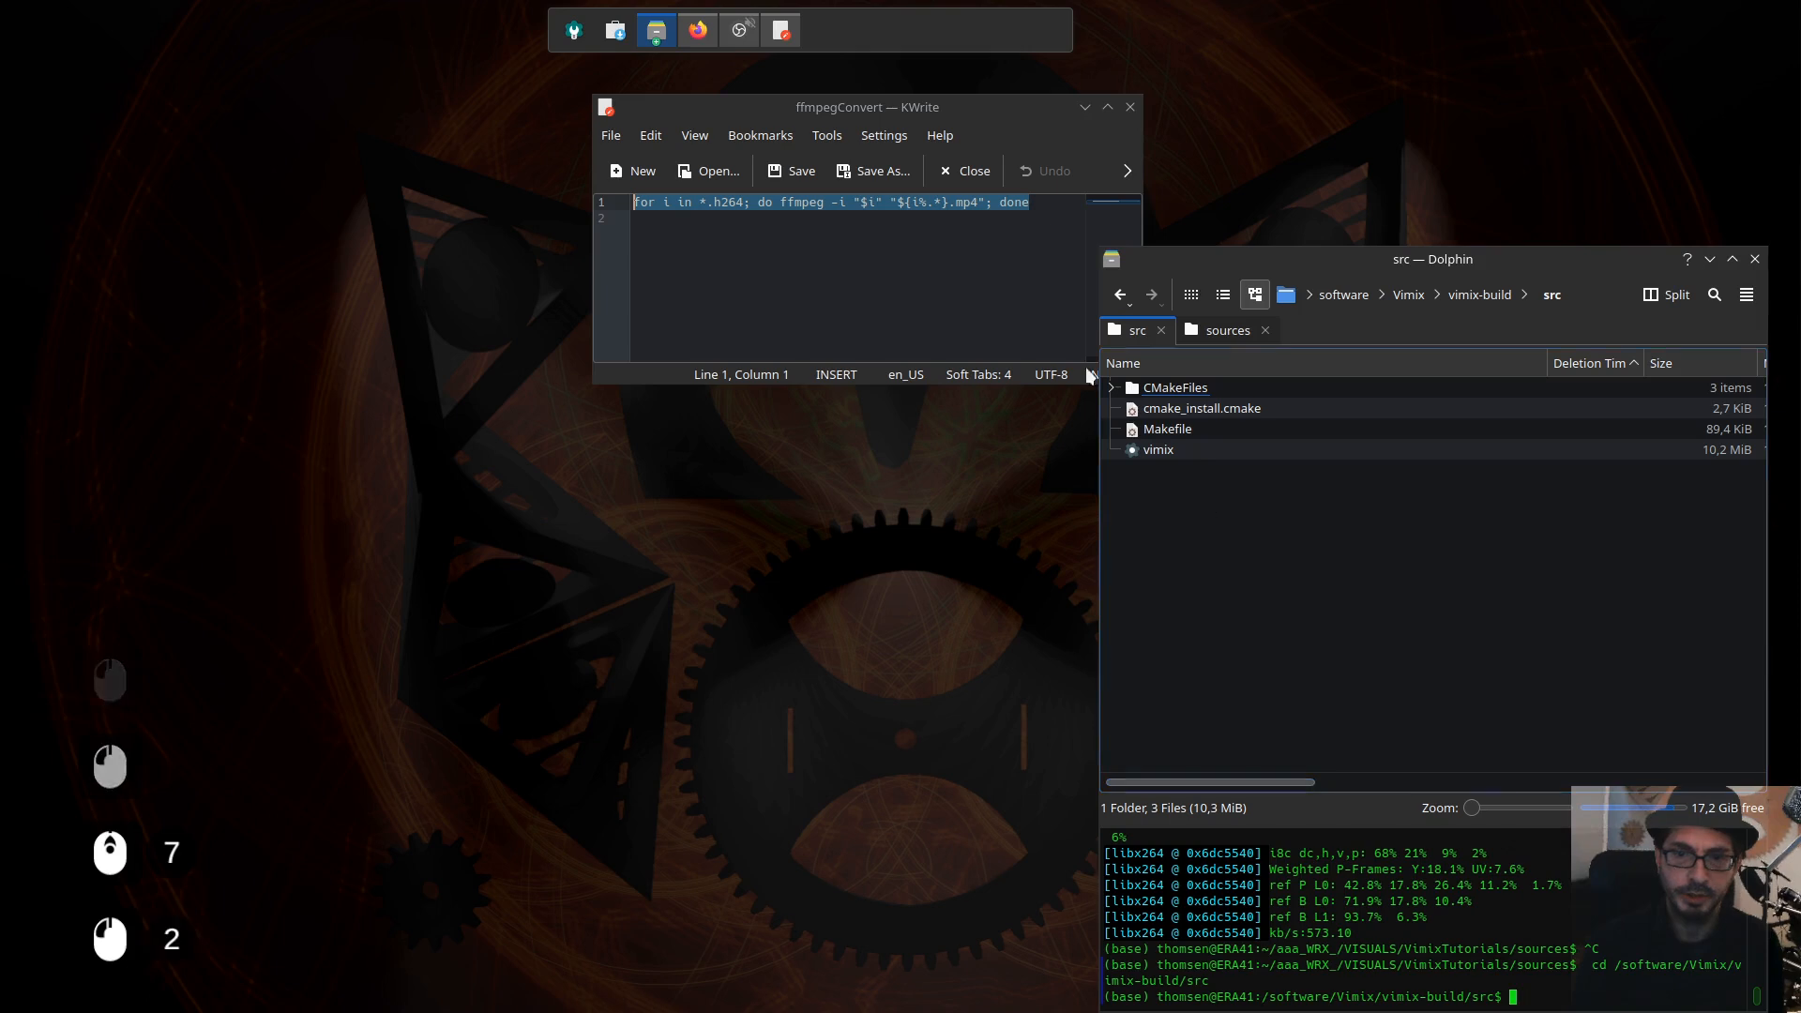
pyautogui.click(1130, 107)
pyautogui.click(1564, 988)
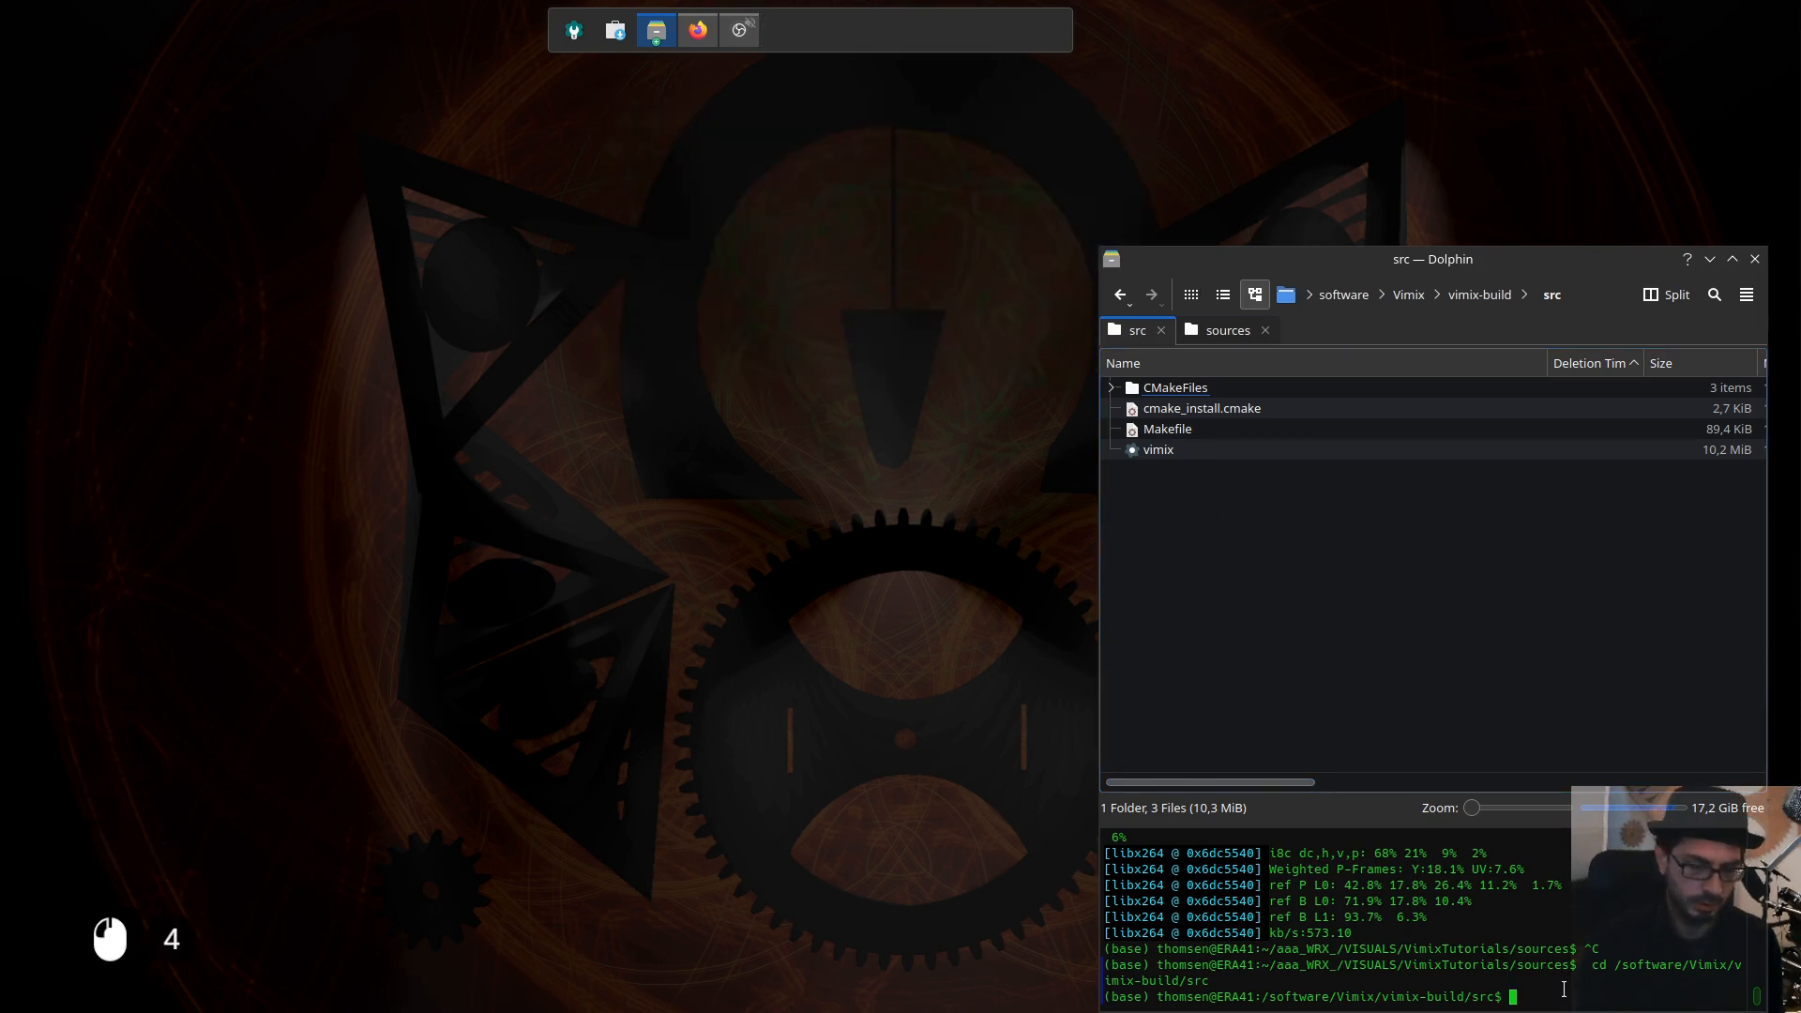
pyautogui.write('./vimix')
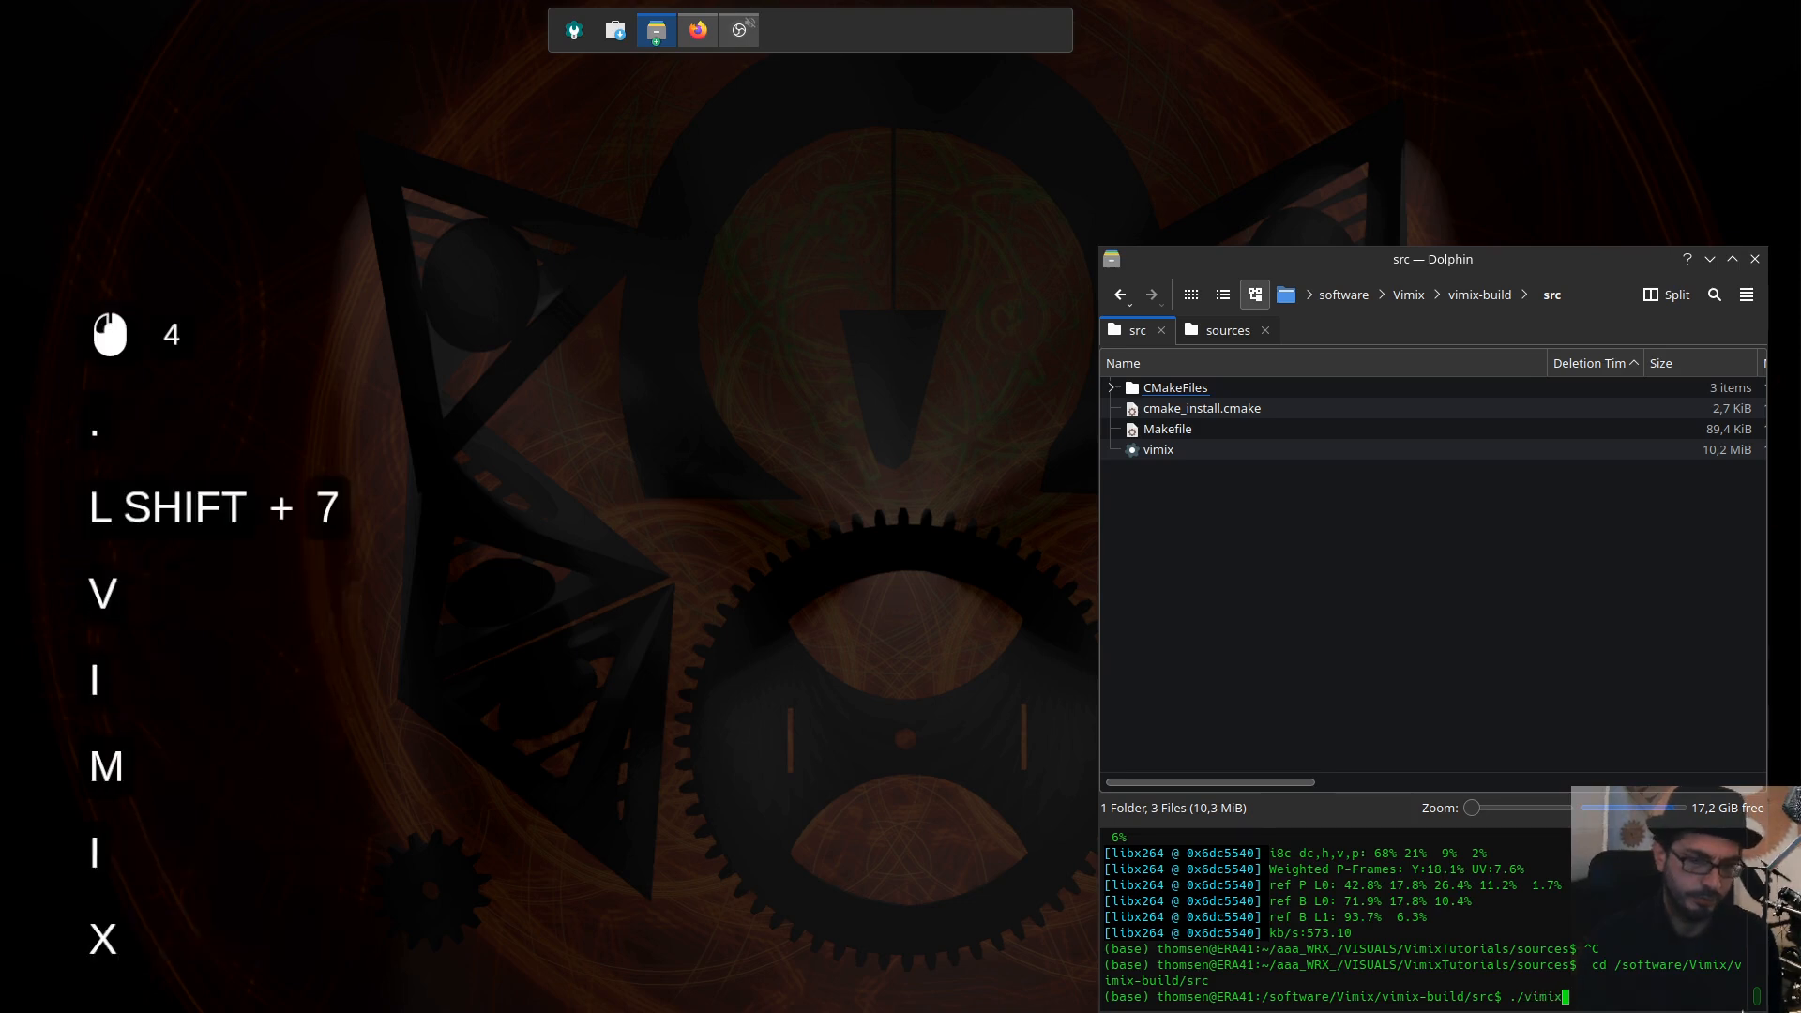
pyautogui.press('Return')
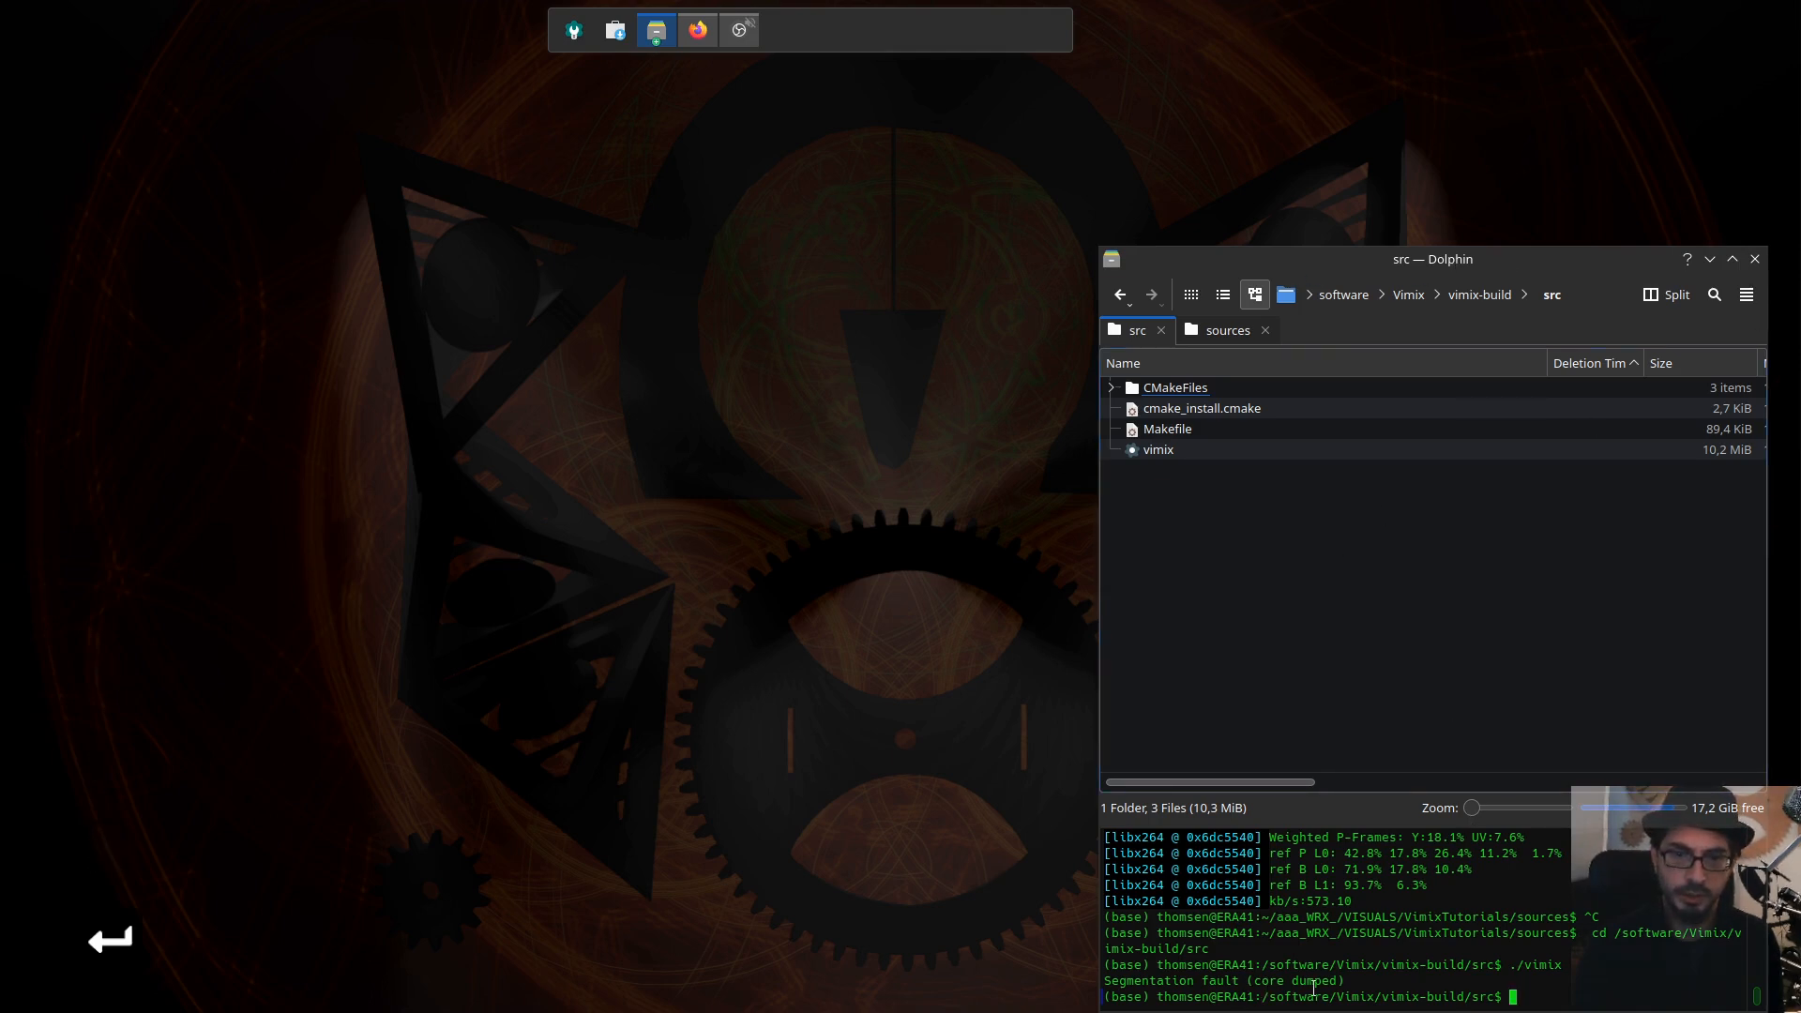
# Step: Run the ./vimix command again from the src folder's terminal to start the video mixer
pyautogui.click(1549, 1002)
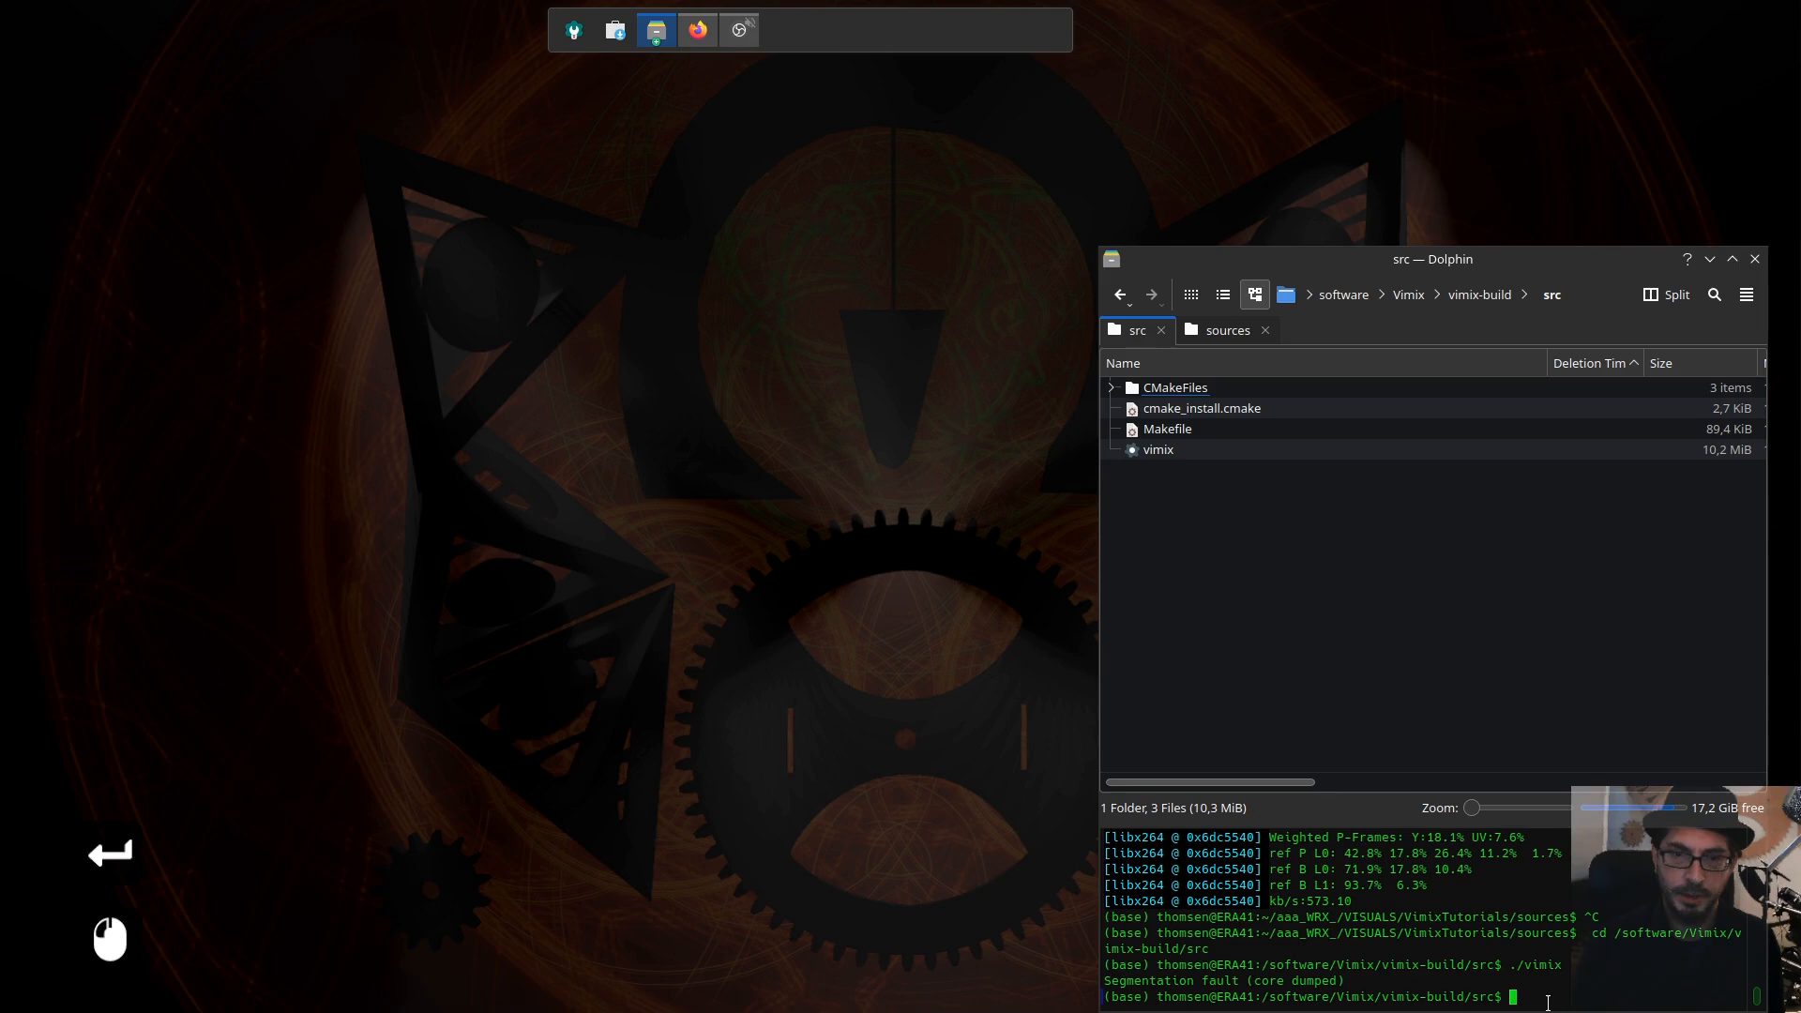
pyautogui.press('Up')
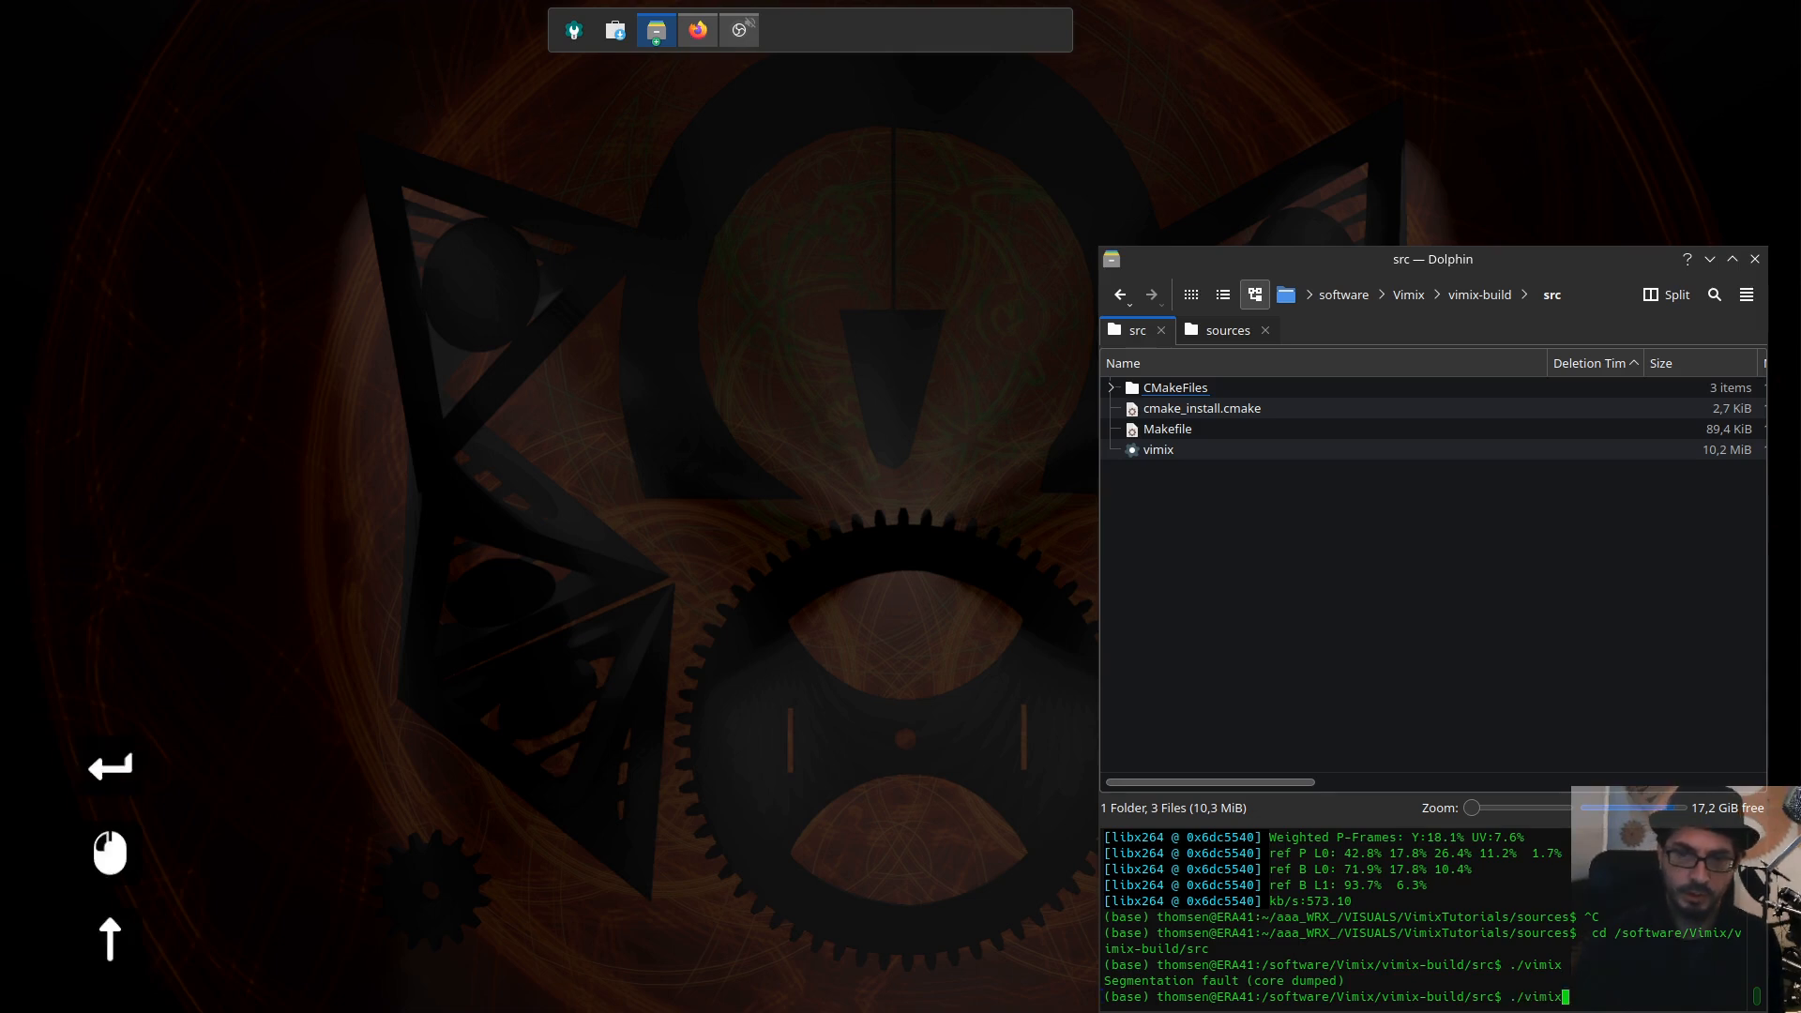
pyautogui.press('Return')
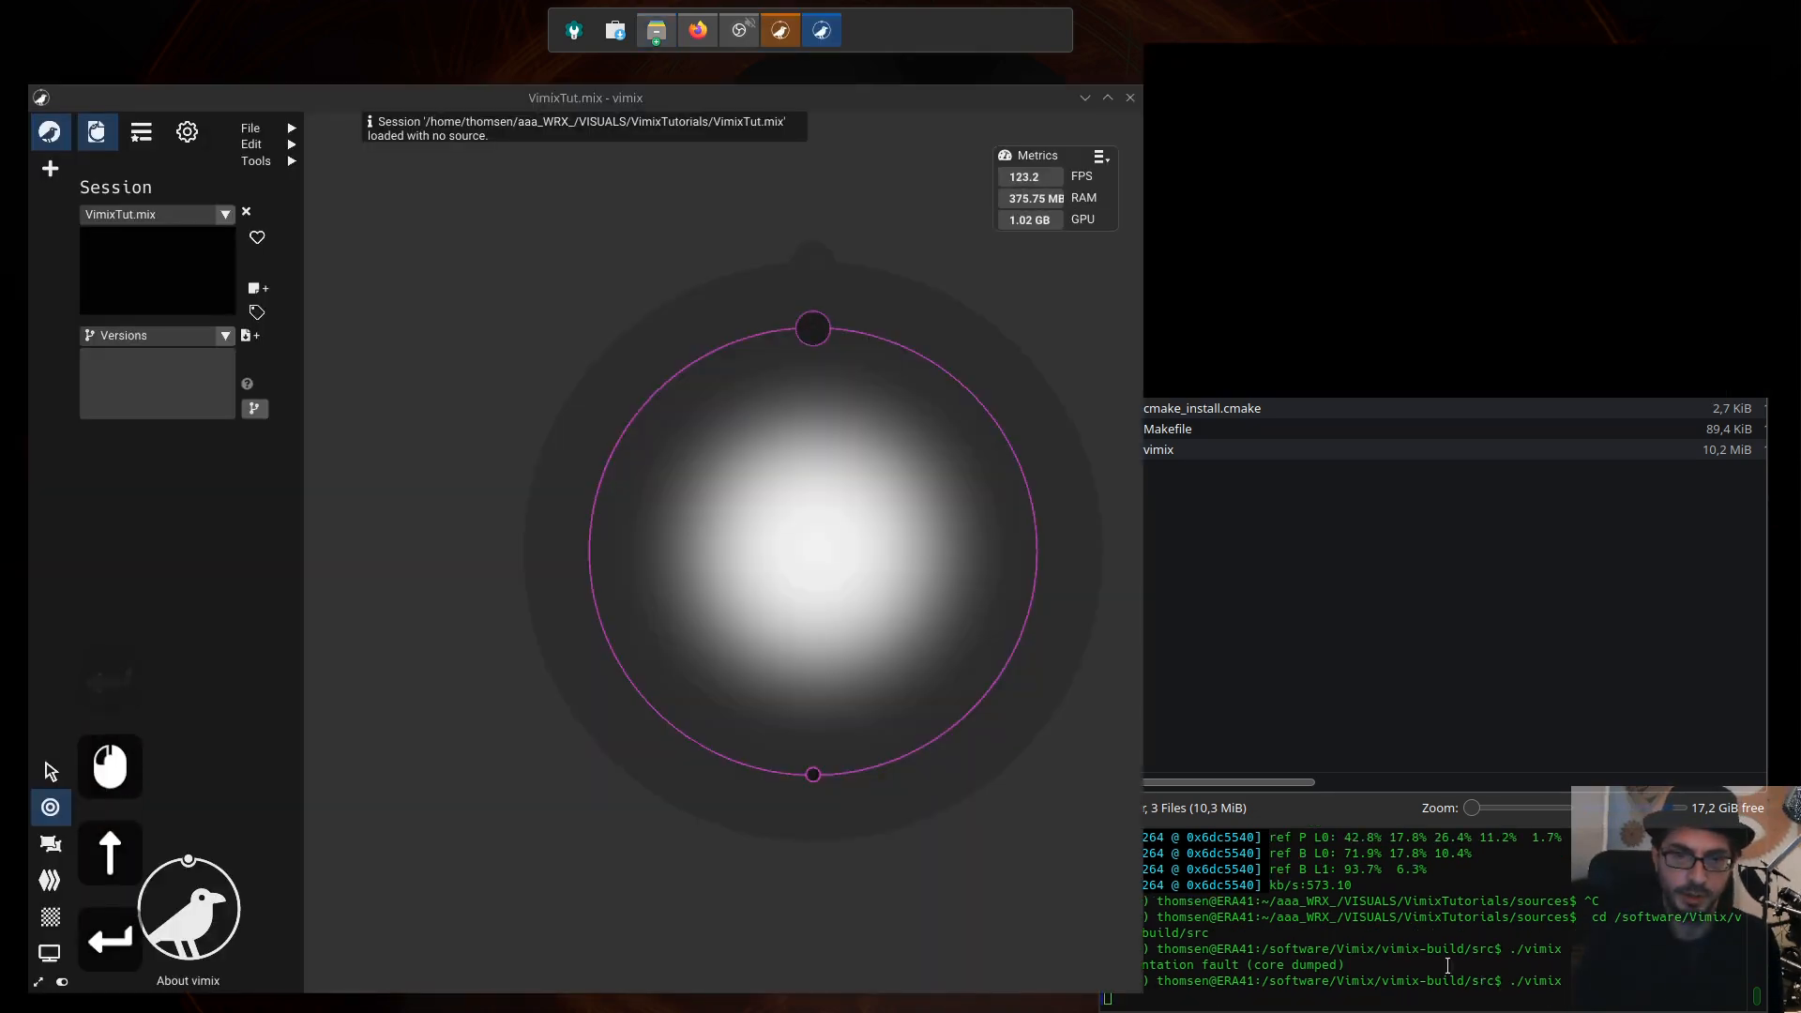
# Step: Add all nine MP4 files from the sources folder, without the H264 originals, to the vimix session, placing them outside the mixing circle
pyautogui.click(1453, 688)
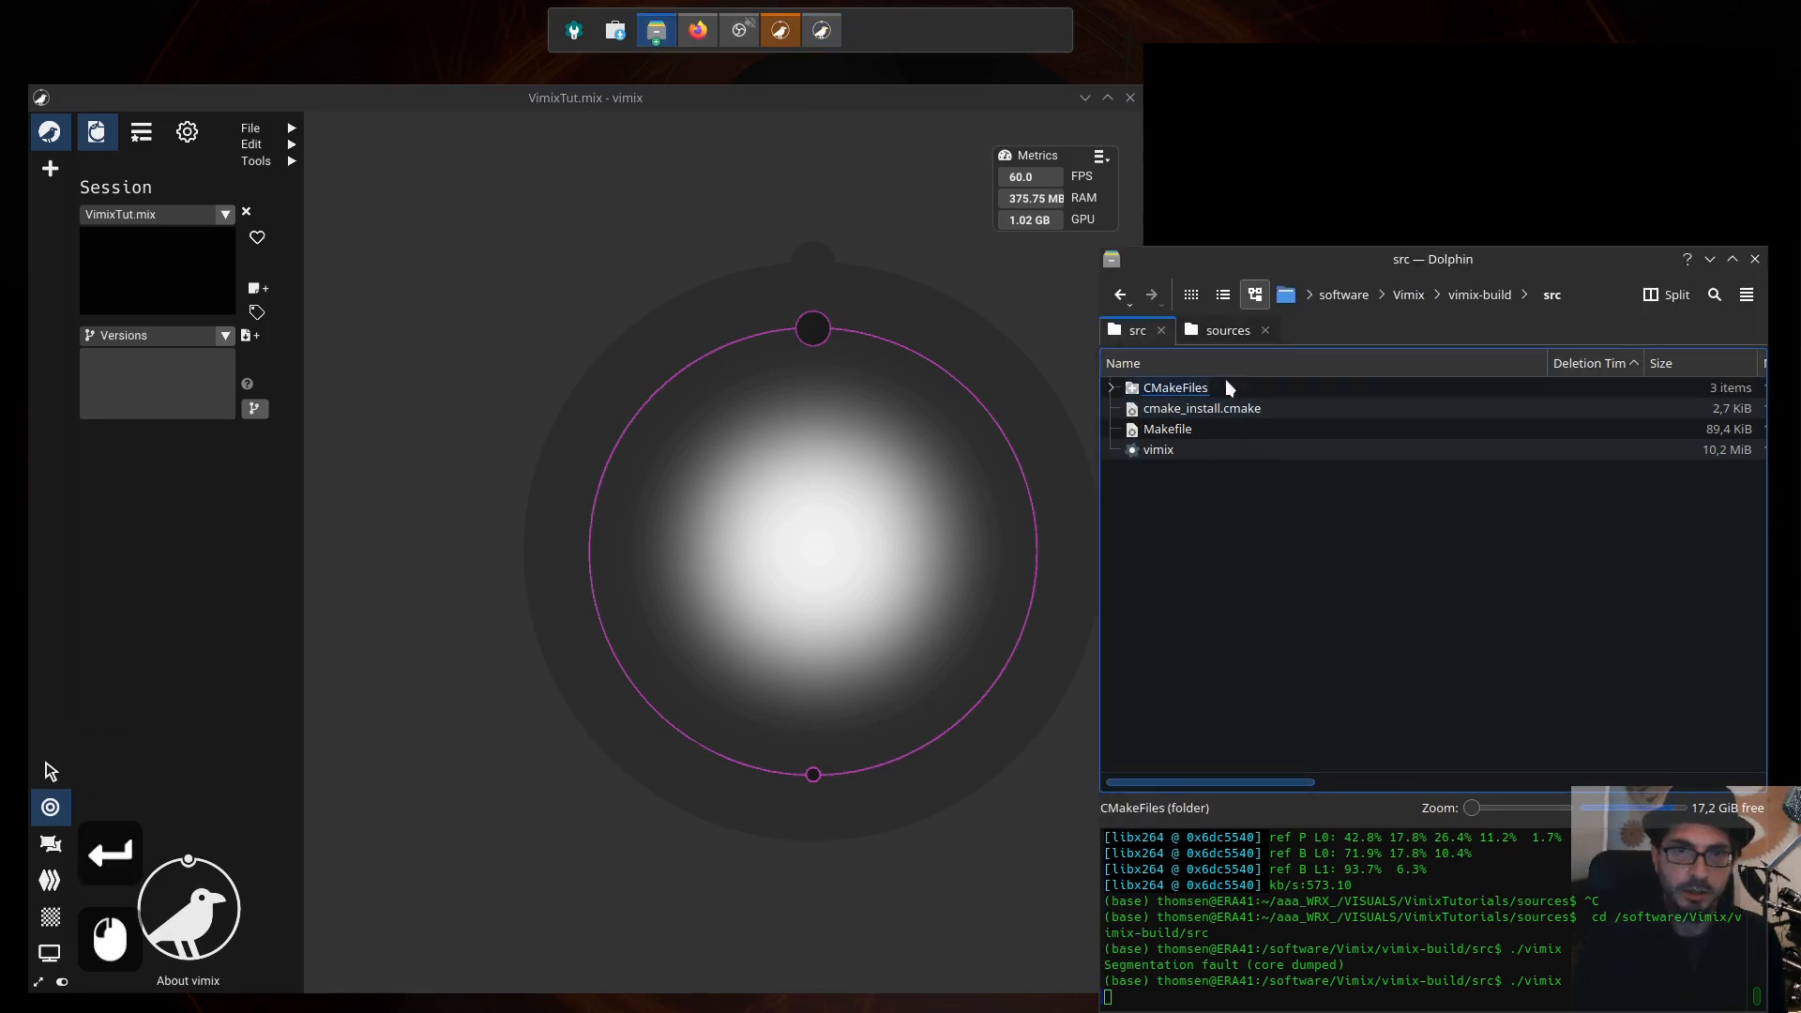
pyautogui.click(1229, 331)
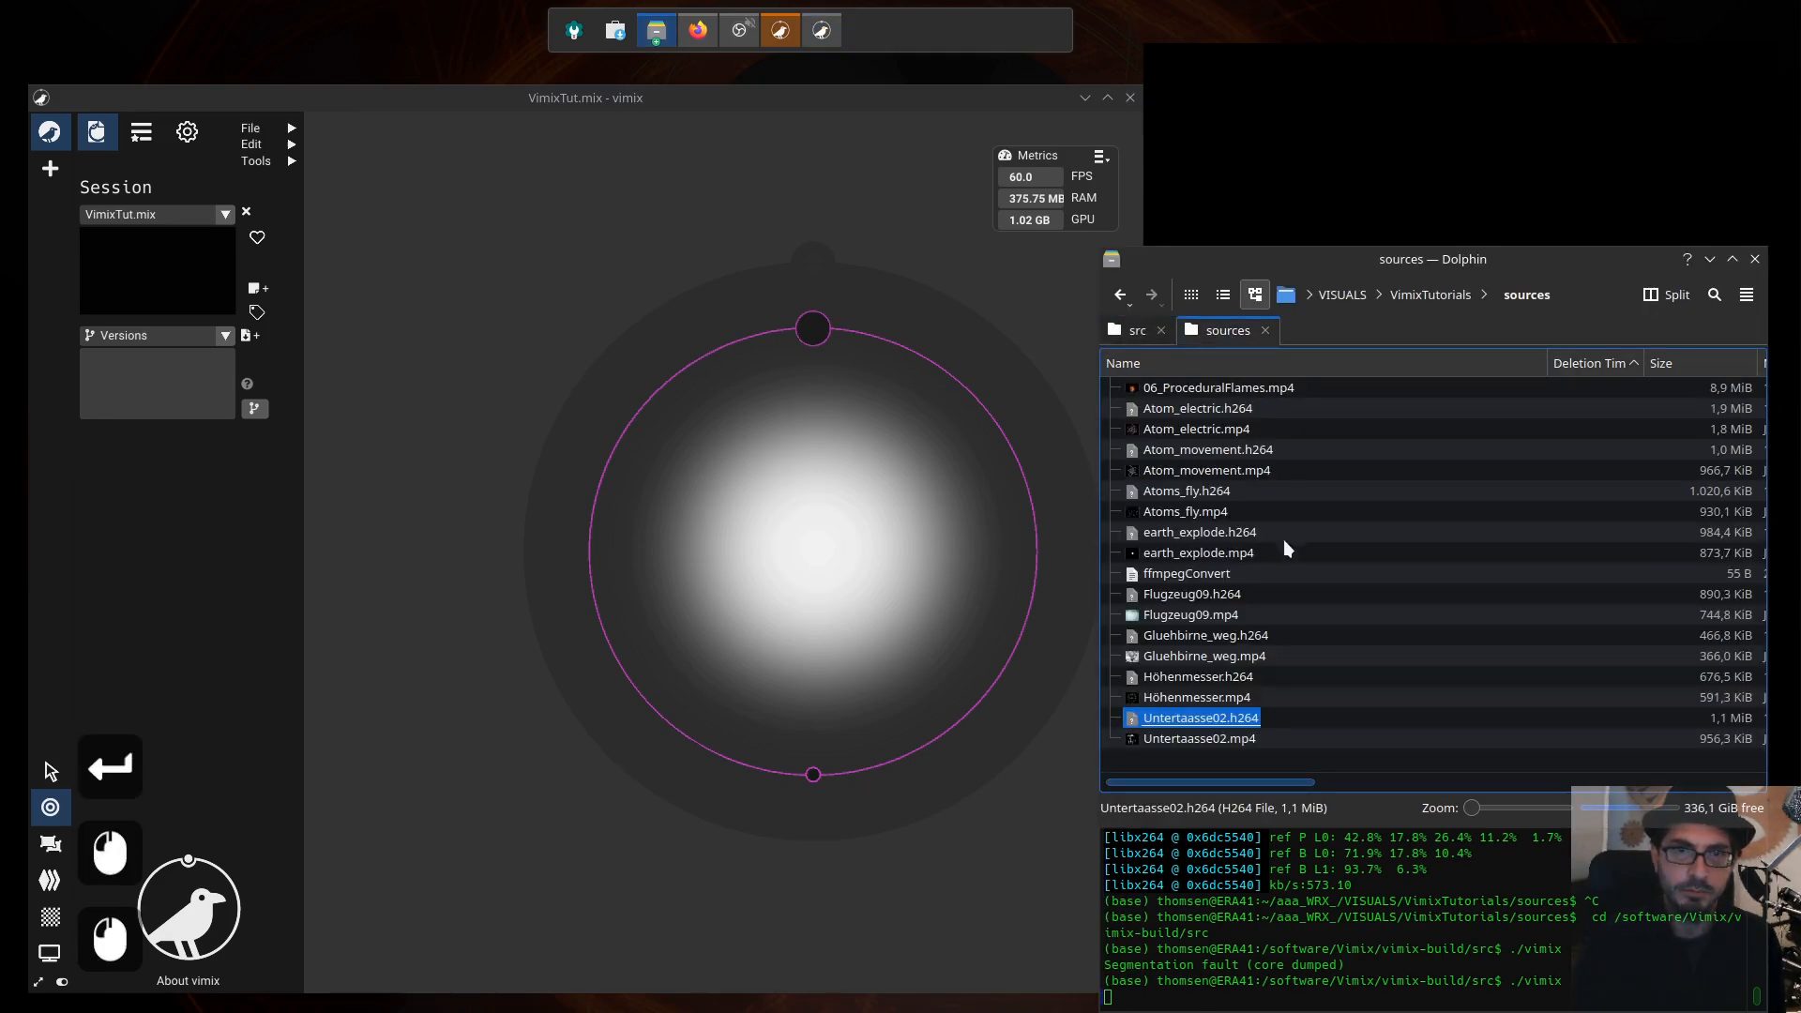
pyautogui.click(1224, 384)
pyautogui.keyDown('ctrl'); pyautogui.click(1208, 428); pyautogui.keyUp('ctrl')
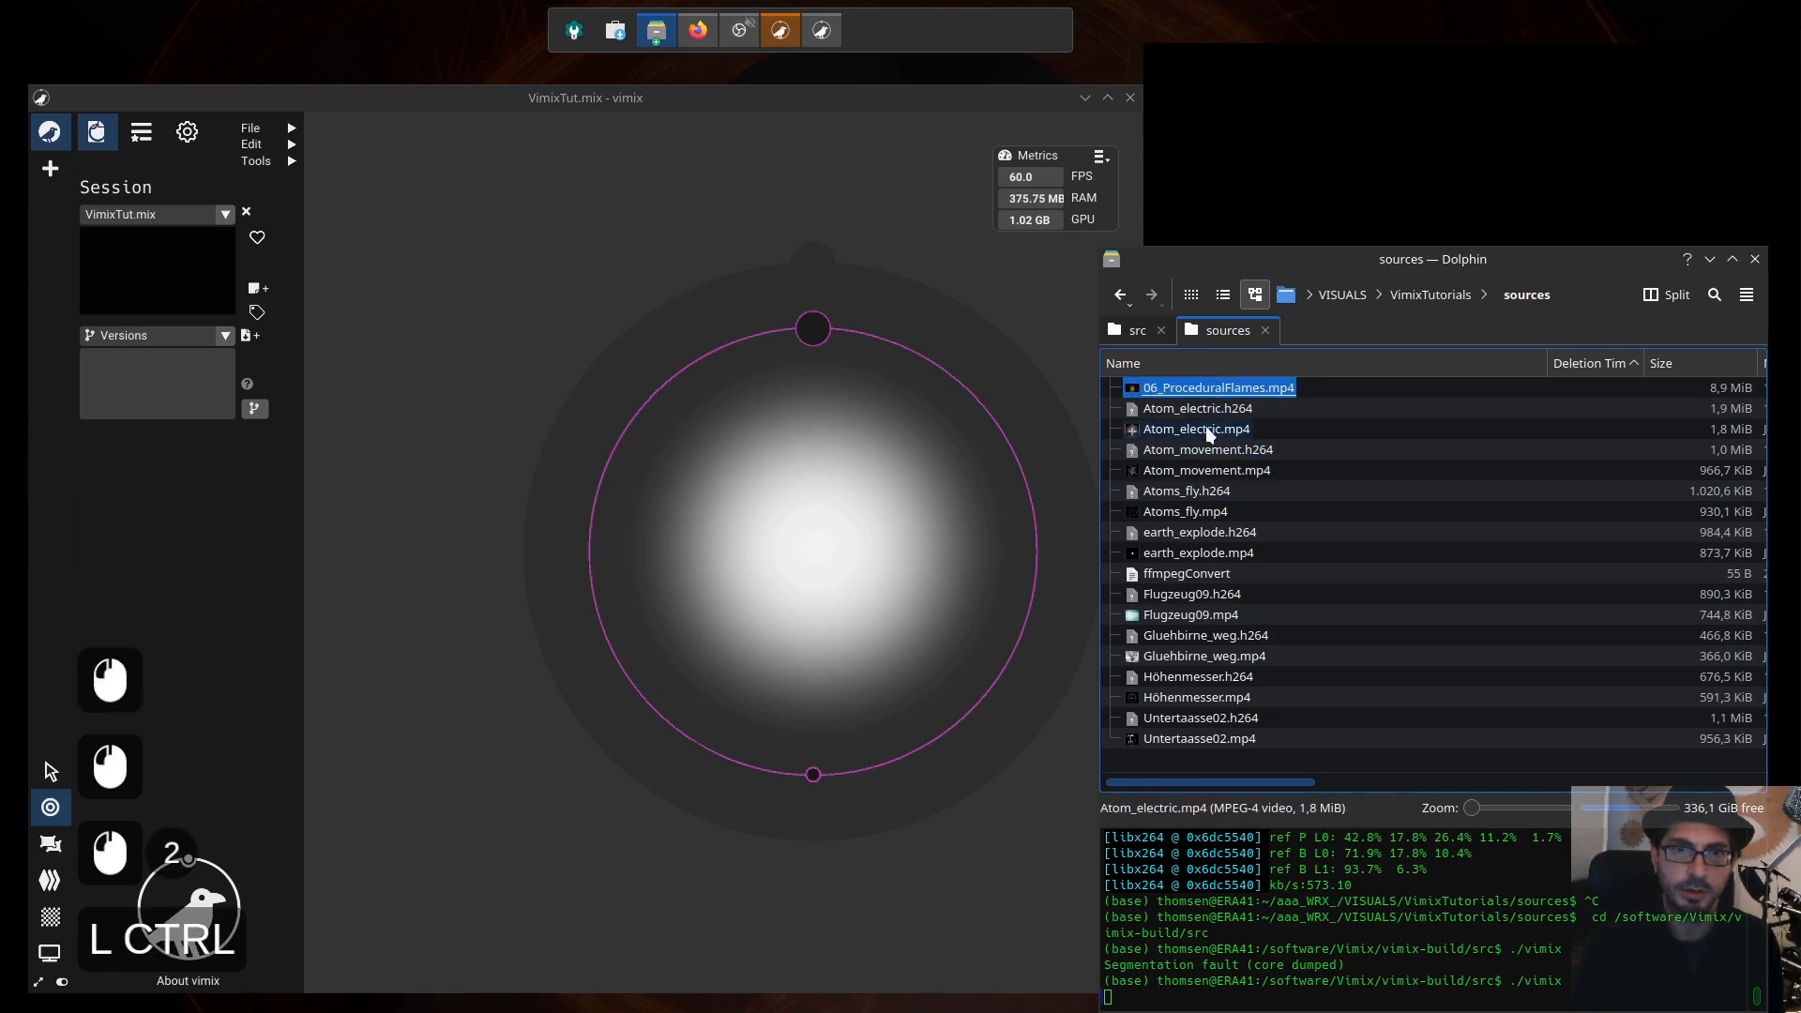
pyautogui.keyDown('ctrl'); pyautogui.click(1219, 470); pyautogui.keyUp('ctrl')
pyautogui.keyDown('ctrl'); pyautogui.click(1217, 511); pyautogui.keyUp('ctrl')
pyautogui.keyDown('ctrl'); pyautogui.click(1214, 552); pyautogui.keyUp('ctrl')
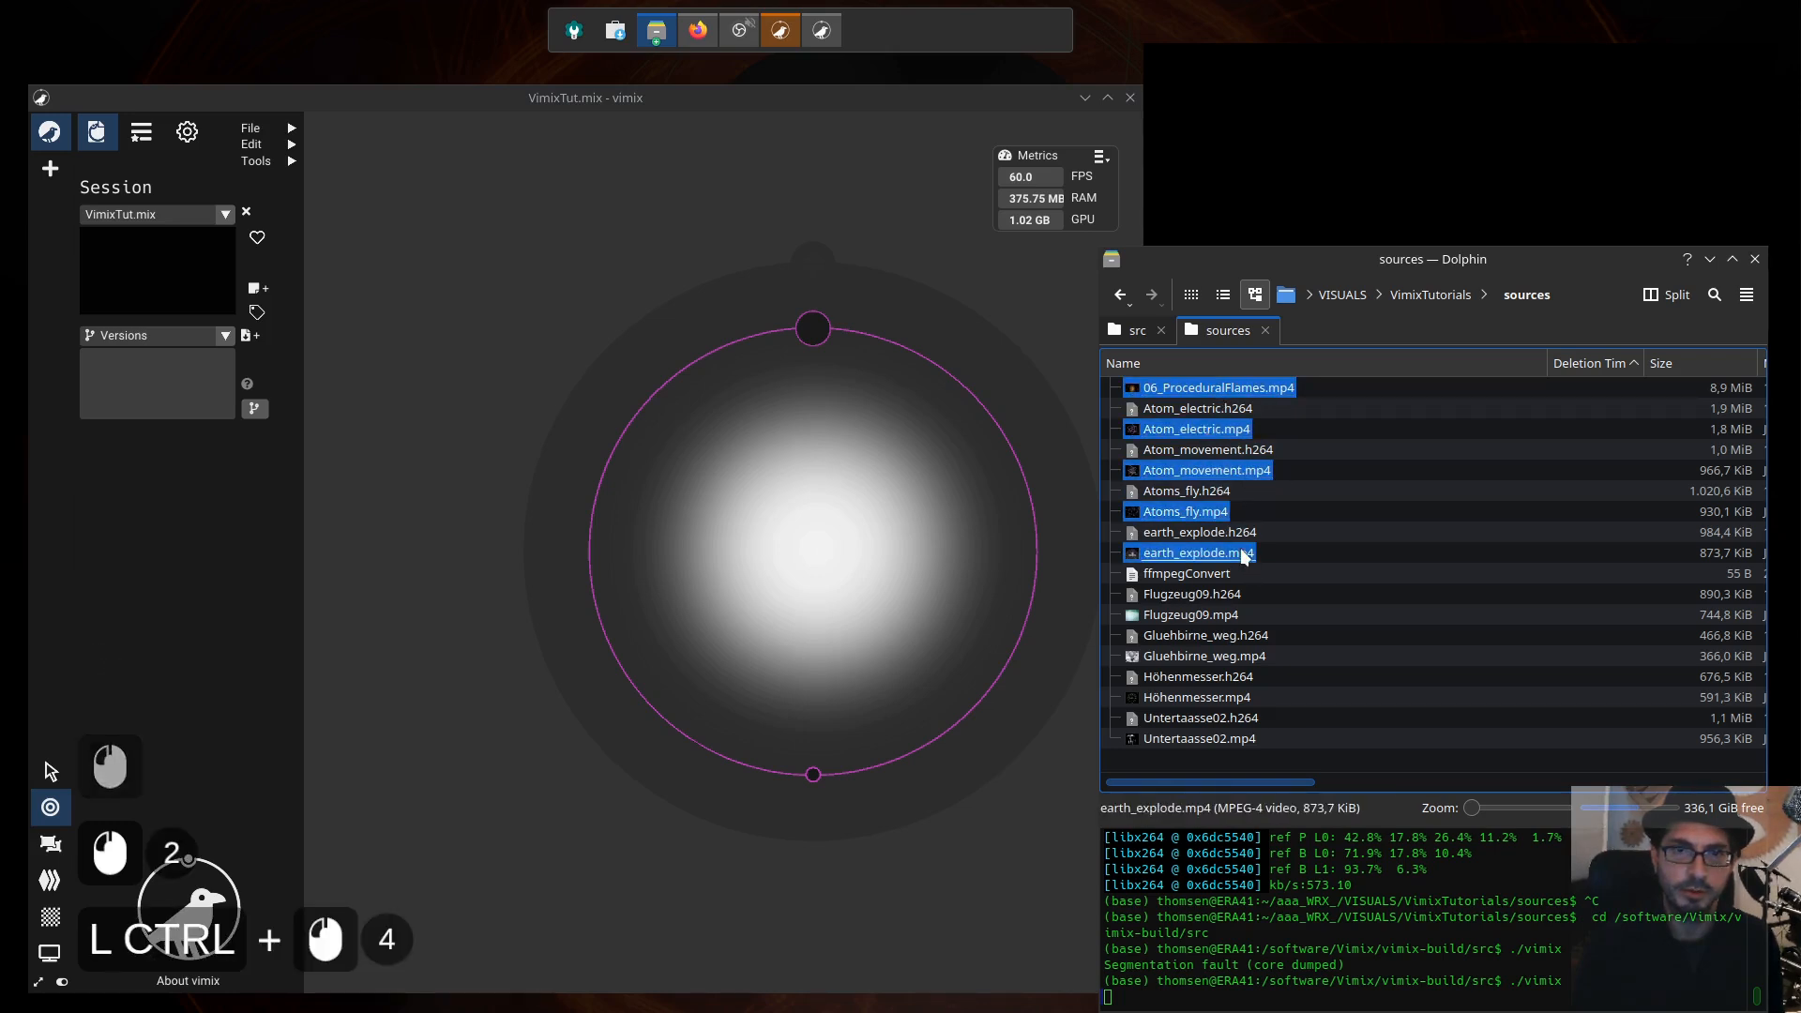
pyautogui.keyDown('ctrl'); pyautogui.click(1234, 614); pyautogui.keyUp('ctrl')
pyautogui.keyDown('ctrl'); pyautogui.click(1262, 657); pyautogui.keyUp('ctrl')
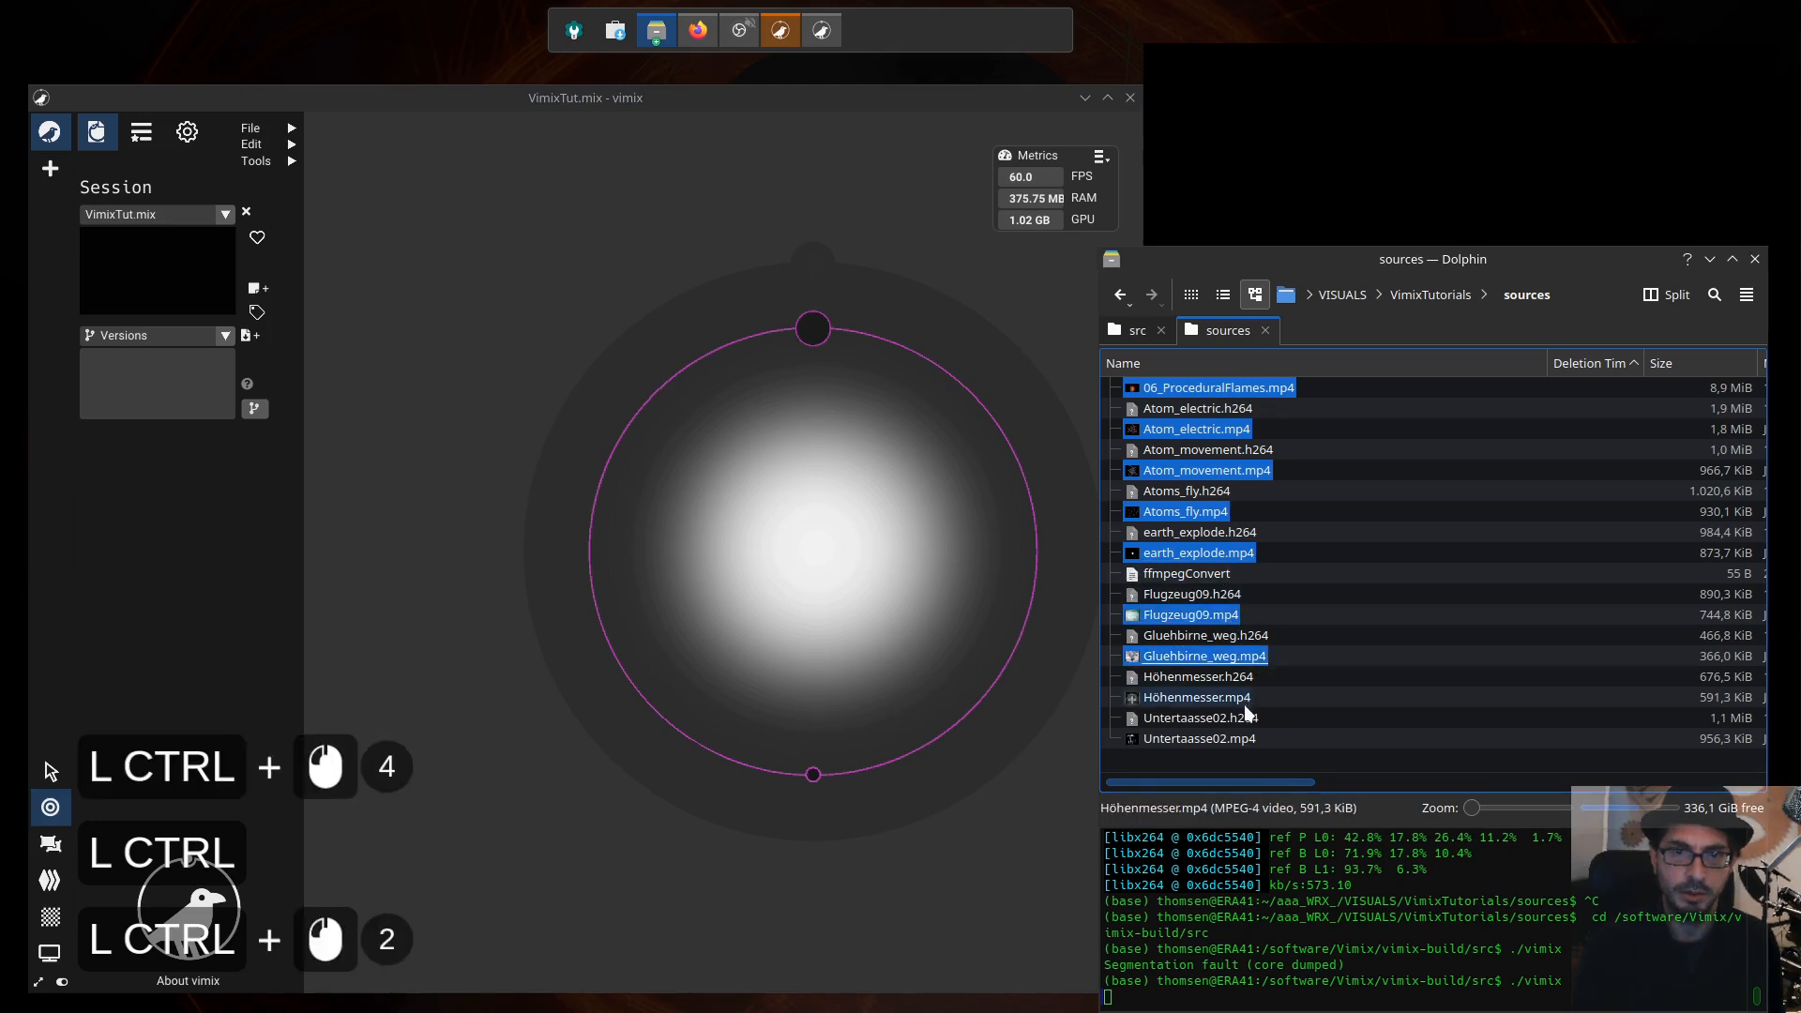
pyautogui.keyDown('ctrl'); pyautogui.click(1238, 698); pyautogui.keyUp('ctrl')
pyautogui.keyDown('ctrl'); pyautogui.click(1229, 740); pyautogui.keyUp('ctrl')
pyautogui.moveTo(1201, 398); pyautogui.dragTo(577, 256)
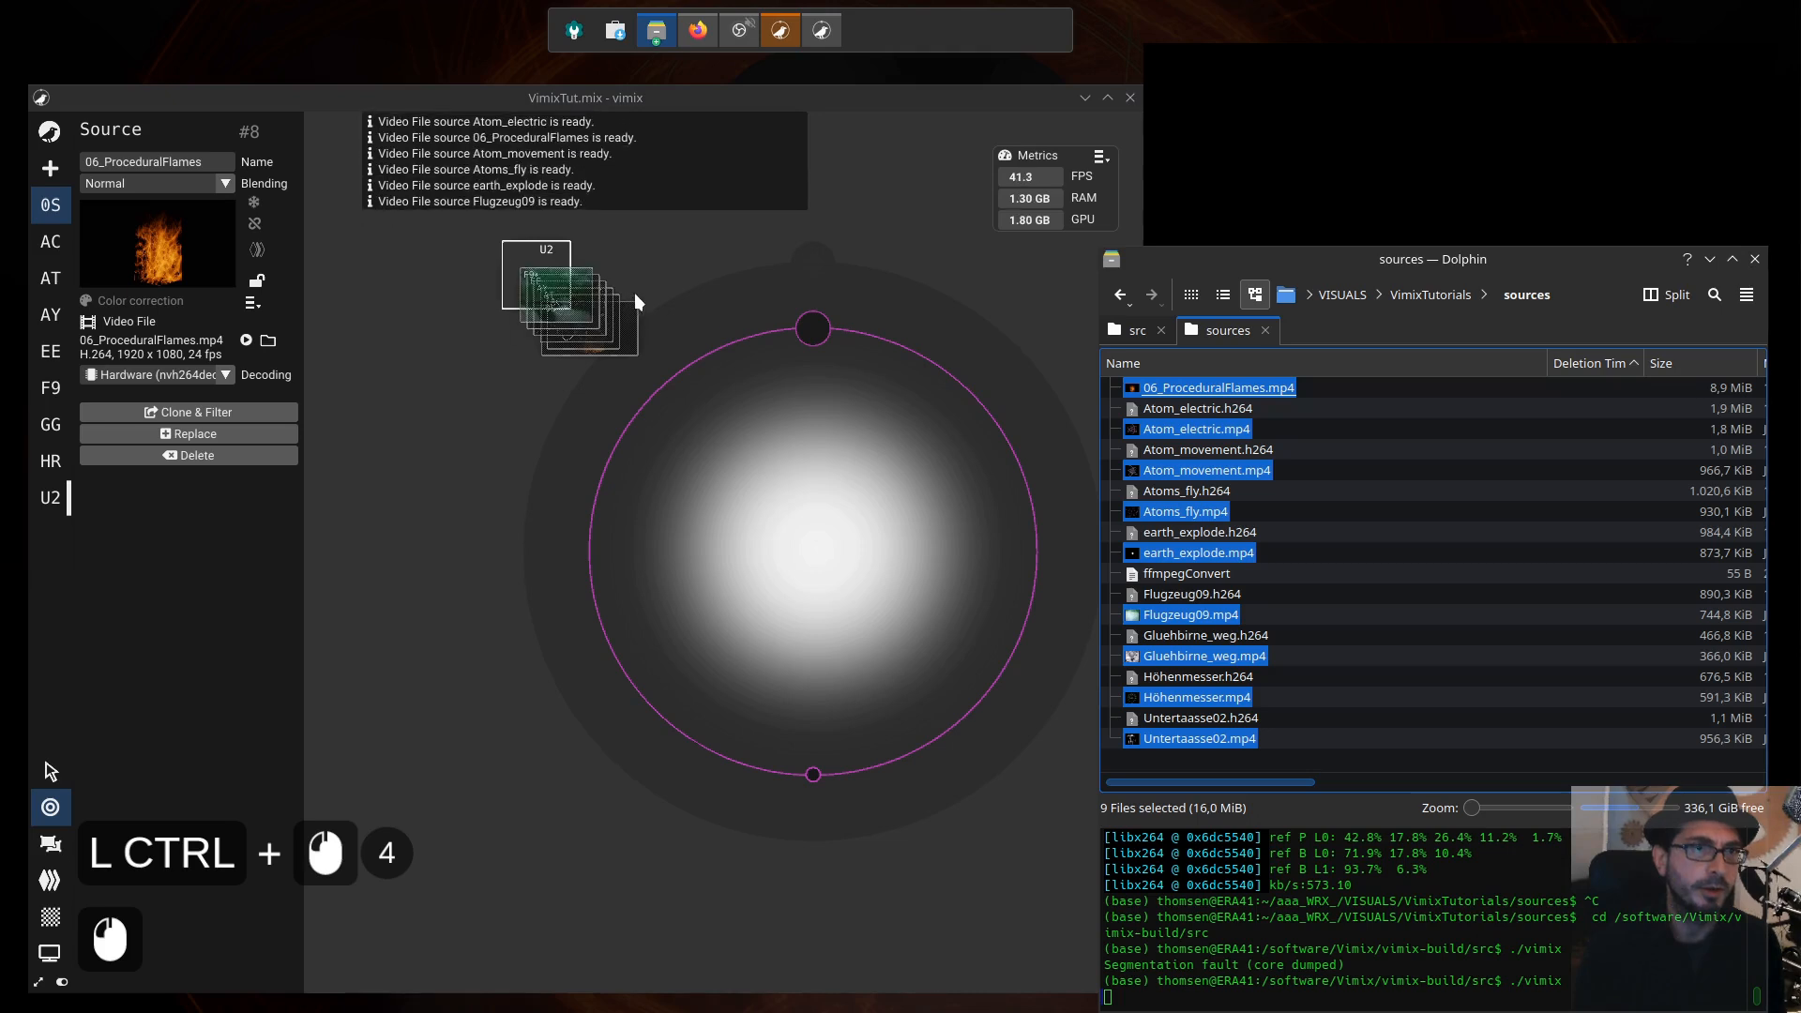
# Step: Spread the stacked video sources apart in rows above and along the left outside of the mixing circle
pyautogui.moveTo(543, 289); pyautogui.dragTo(825, 211)
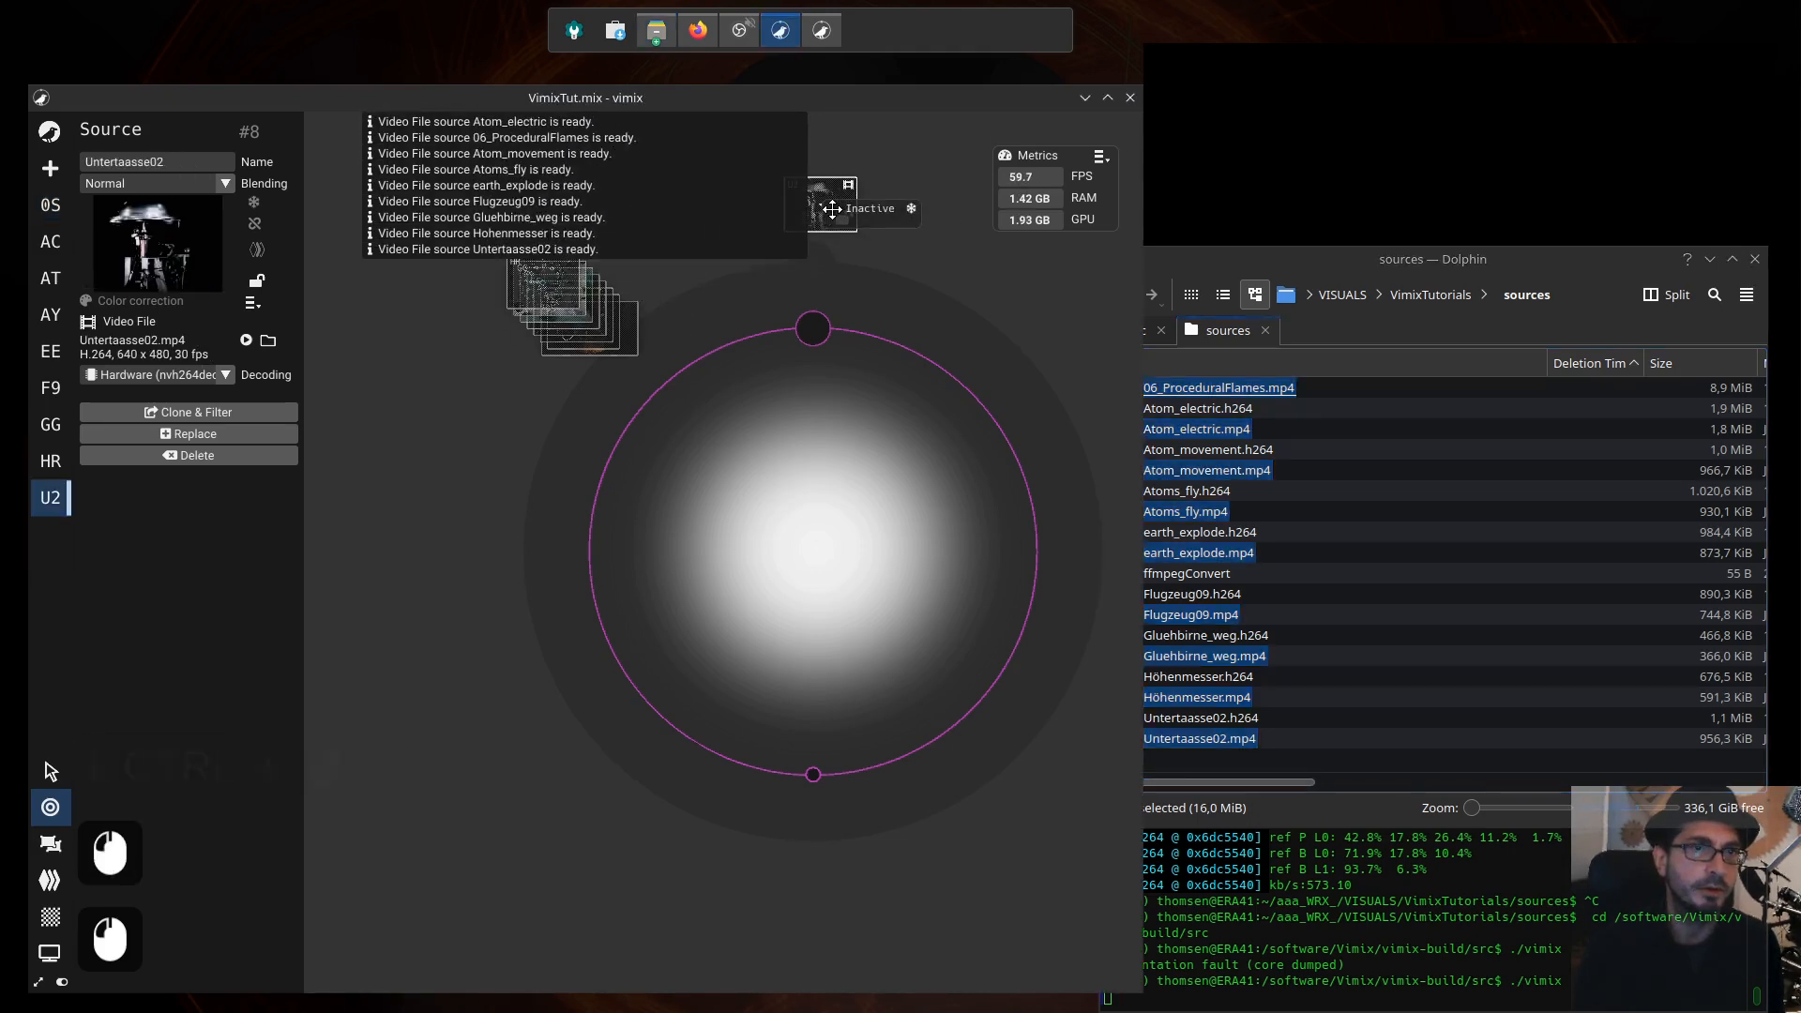
pyautogui.moveTo(557, 292); pyautogui.dragTo(500, 404)
pyautogui.moveTo(564, 312); pyautogui.dragTo(494, 638)
pyautogui.moveTo(586, 324); pyautogui.dragTo(513, 723)
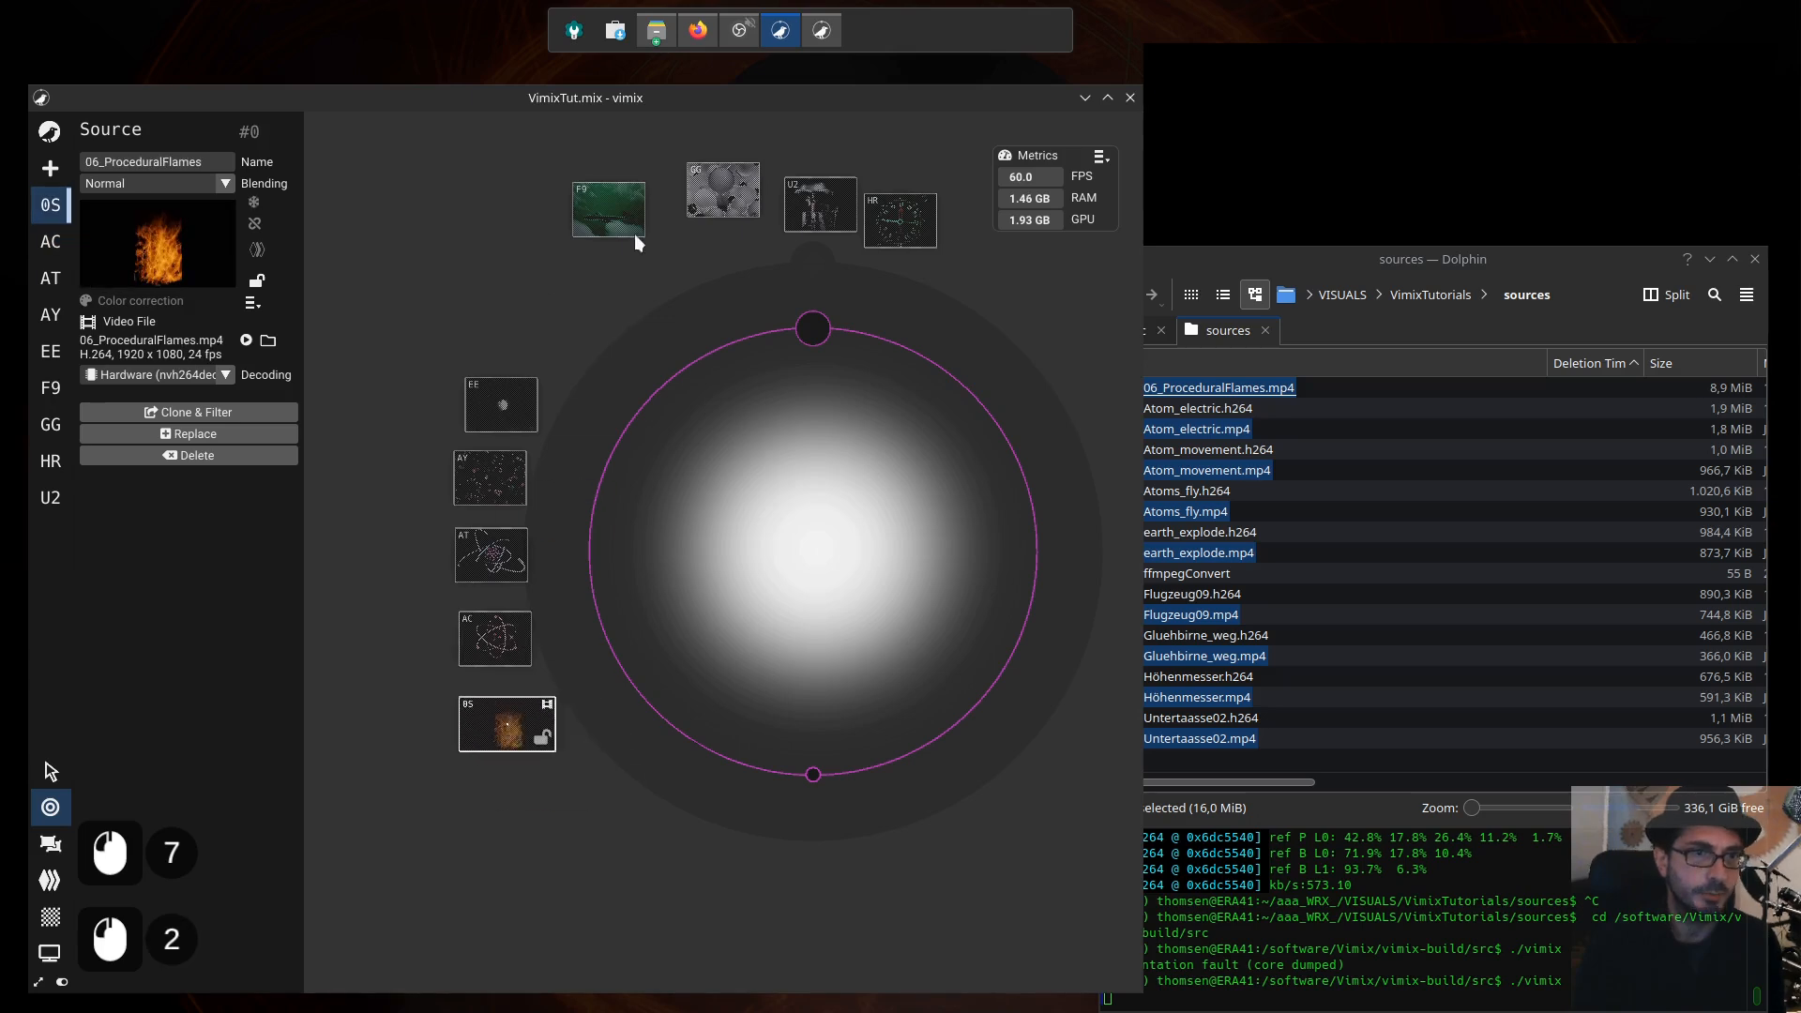
# Step: Bring the Flugzeug09 source into the upper part of the mixing circle and move the file manager window down to uncover the video output
pyautogui.moveTo(621, 225); pyautogui.dragTo(780, 477)
pyautogui.click(1398, 137)
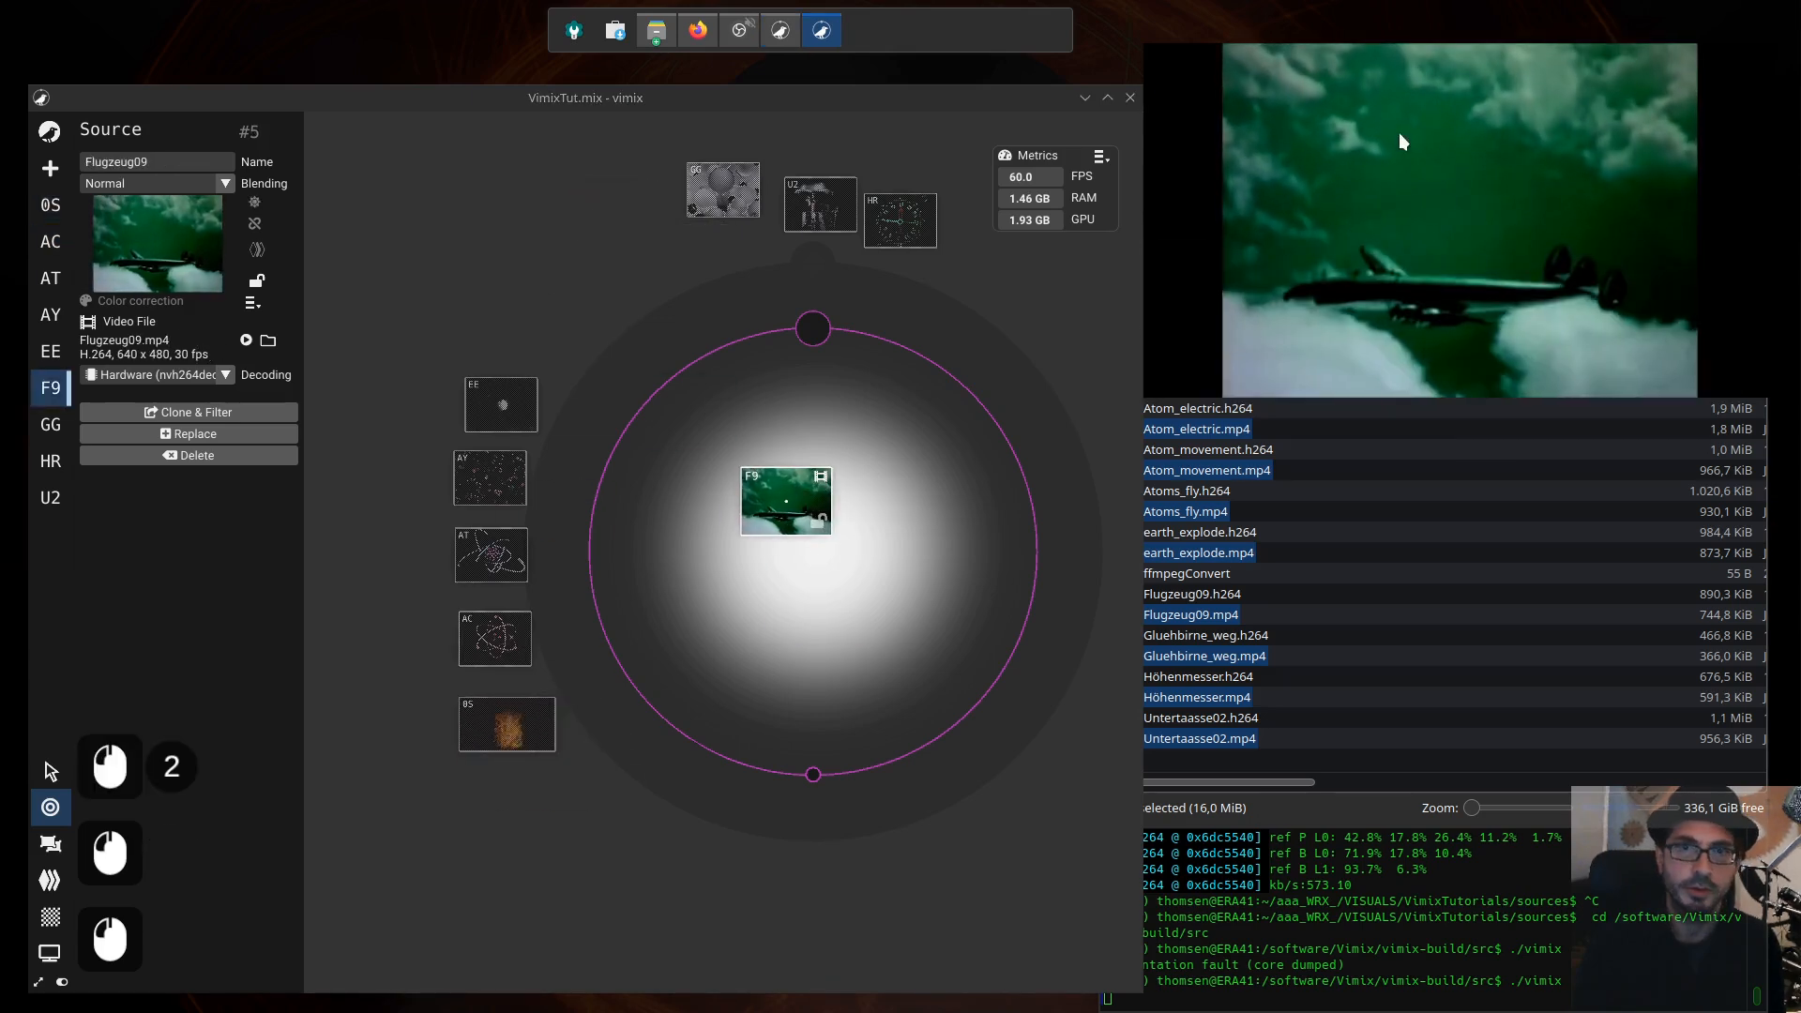
pyautogui.click(1501, 557)
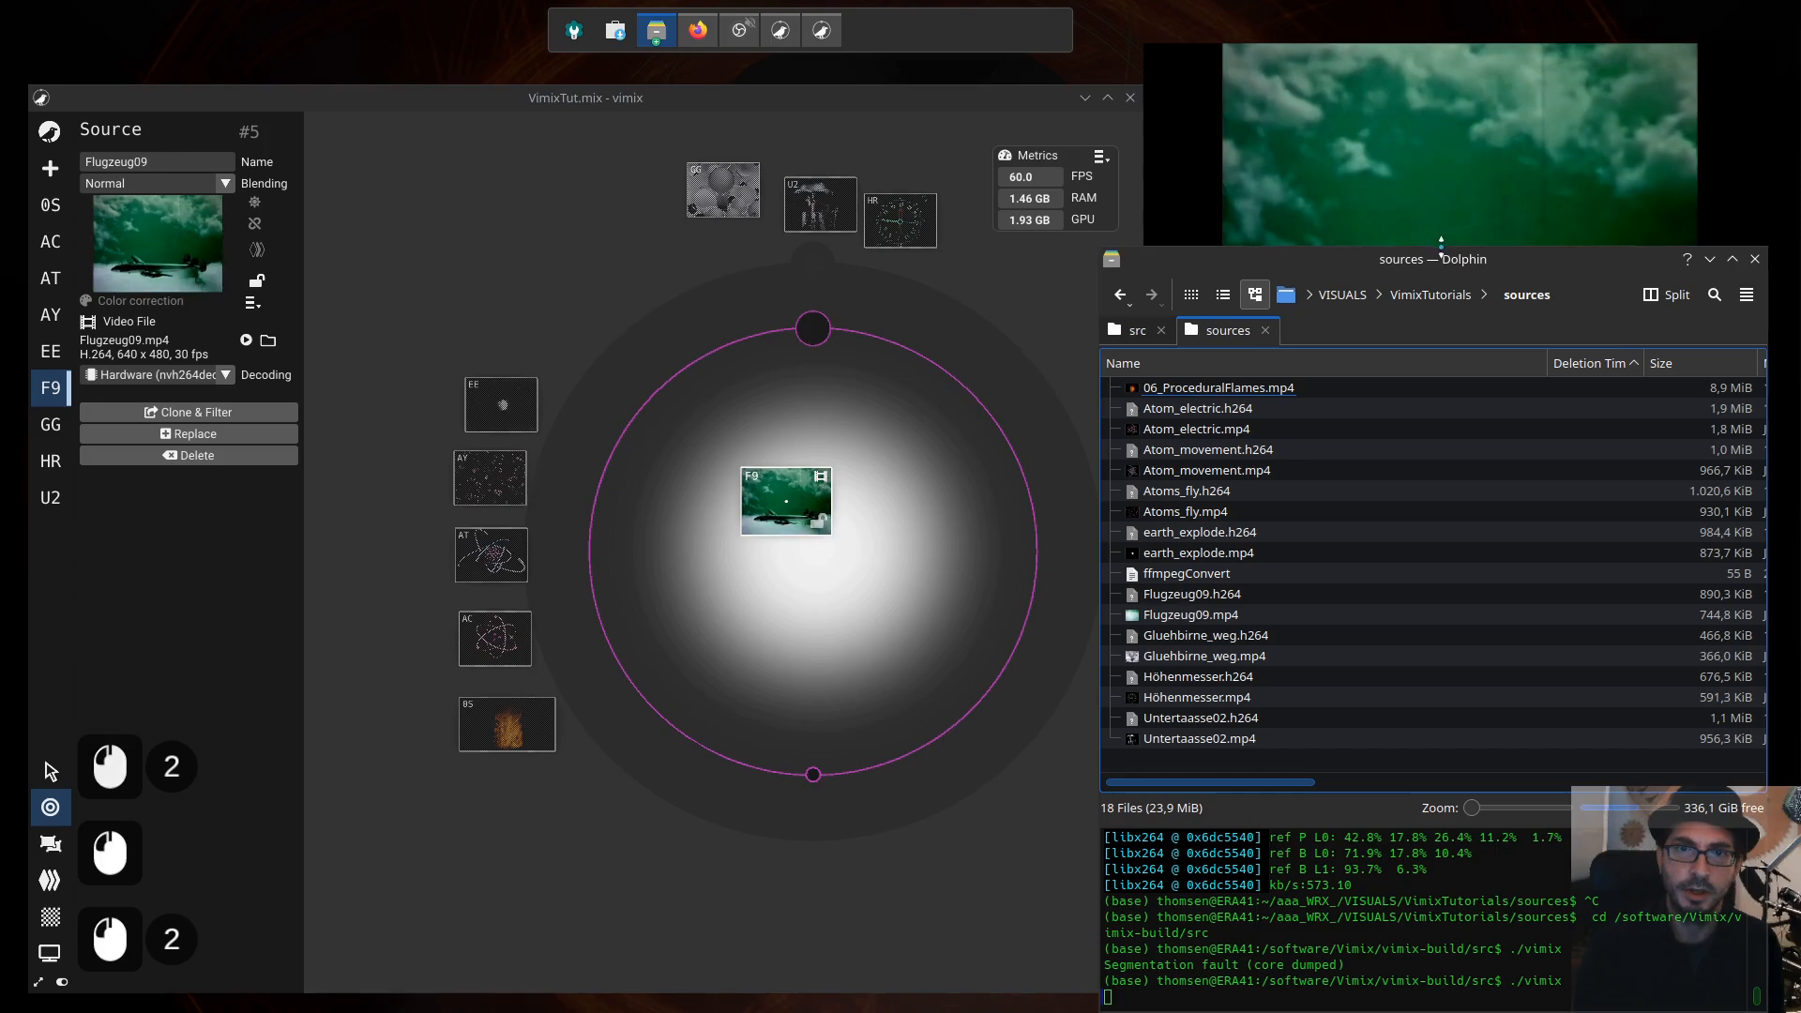
pyautogui.moveTo(1435, 248); pyautogui.dragTo(1470, 431)
# Step: Nudge 06_ProceduralFlames closer to the mixing circle and set the blending of Flugzeug09 and 06_ProceduralFlames to Screen
pyautogui.moveTo(526, 718); pyautogui.dragTo(572, 717)
pyautogui.click(791, 500)
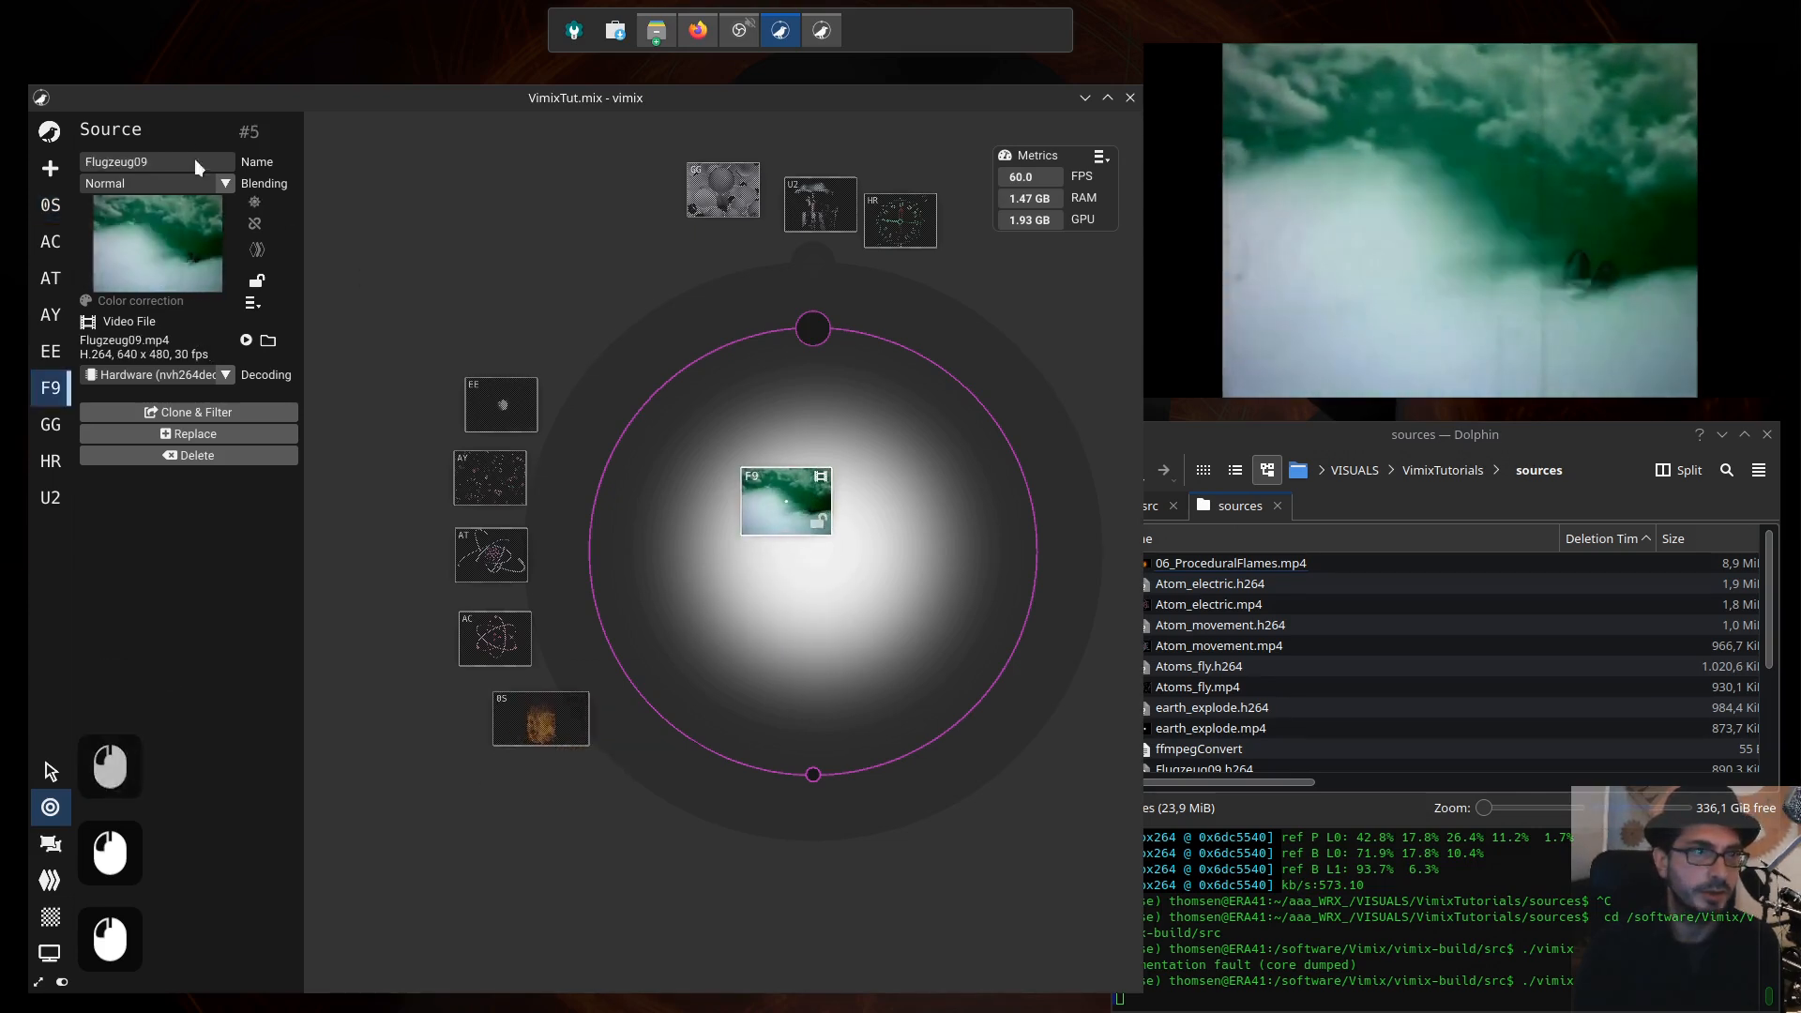
pyautogui.click(218, 184)
pyautogui.click(178, 215)
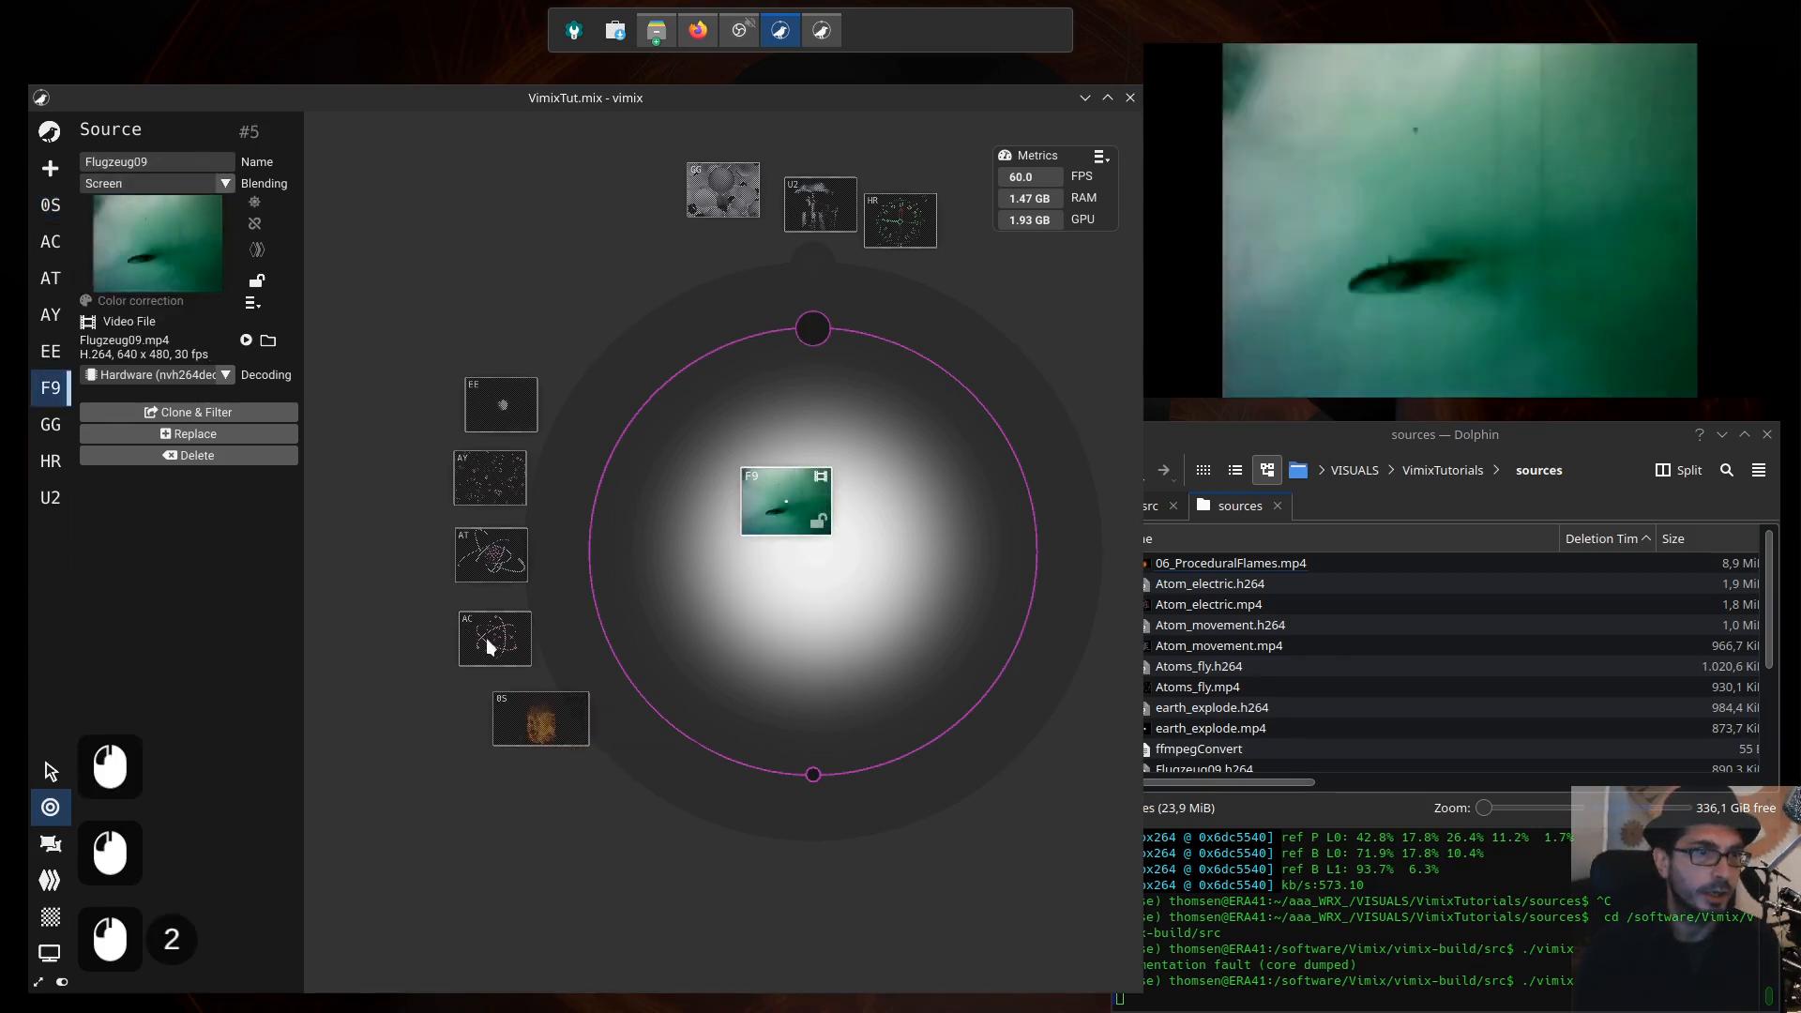
pyautogui.click(490, 636)
pyautogui.click(547, 723)
pyautogui.click(167, 184)
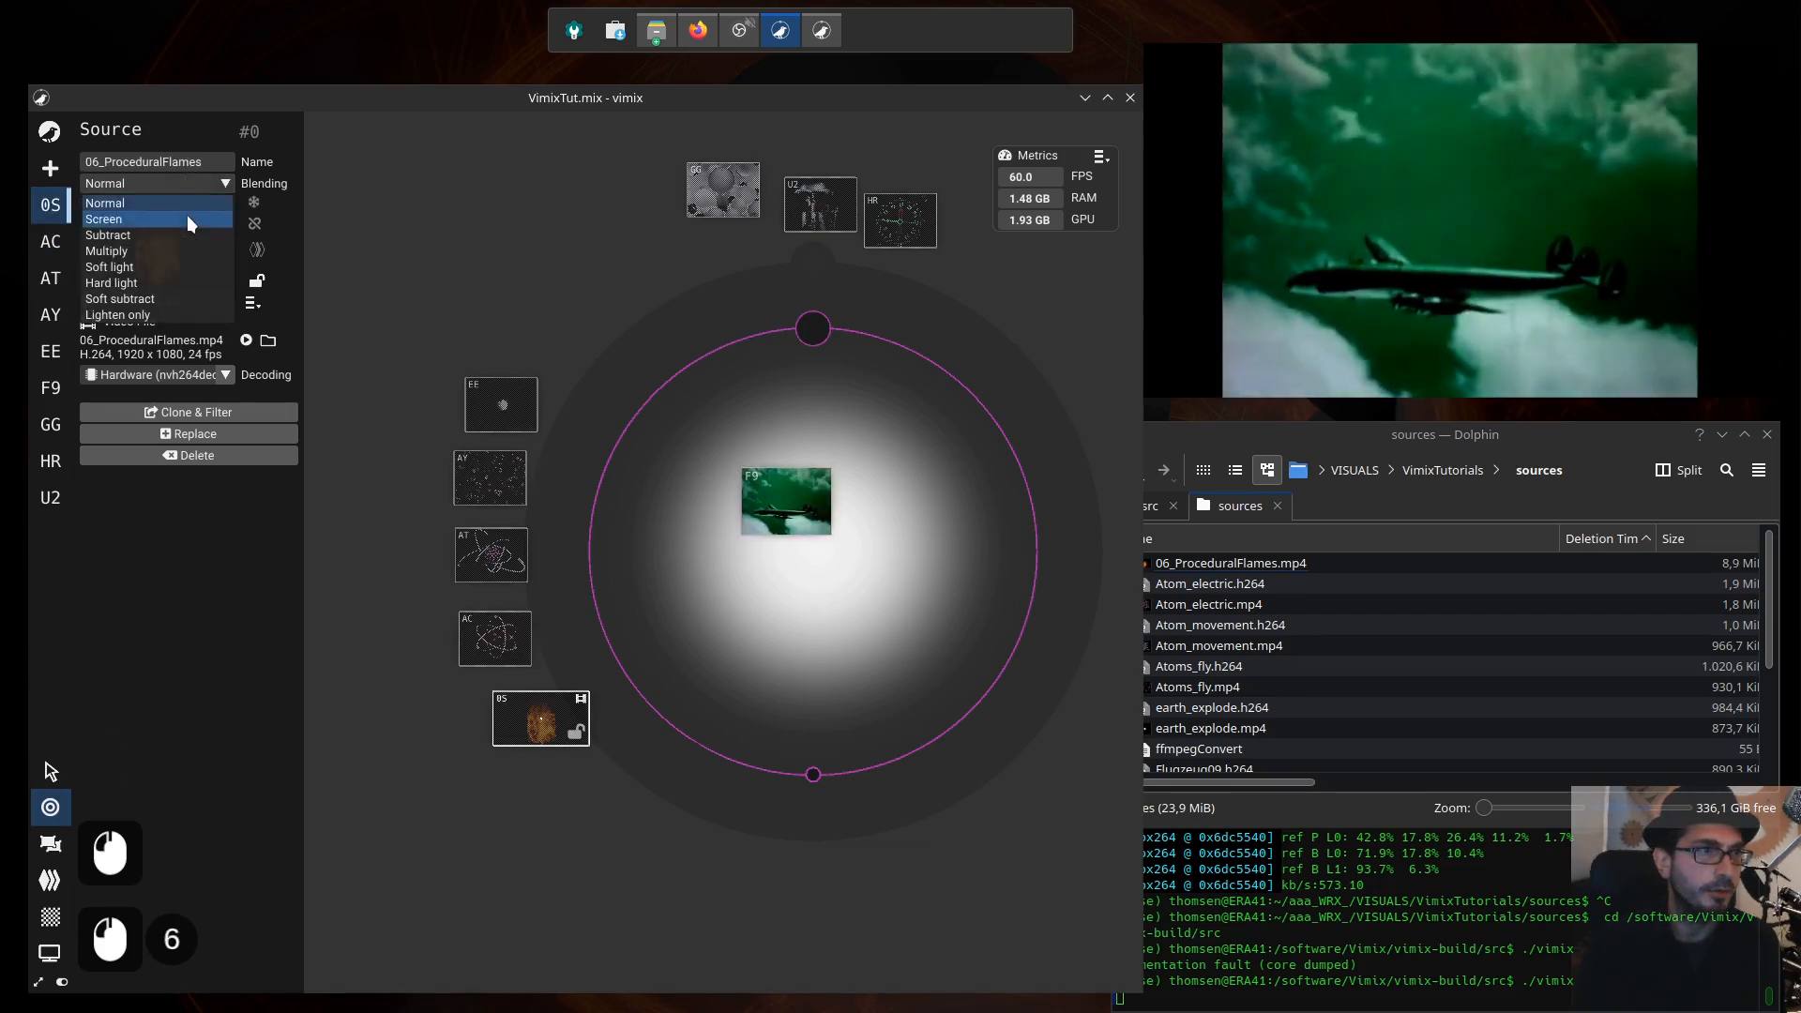
pyautogui.click(186, 216)
# Step: Set the blending of the Atom_electric, Atom_movement and Atoms_fly sources to Screen
pyautogui.click(494, 640)
pyautogui.click(188, 183)
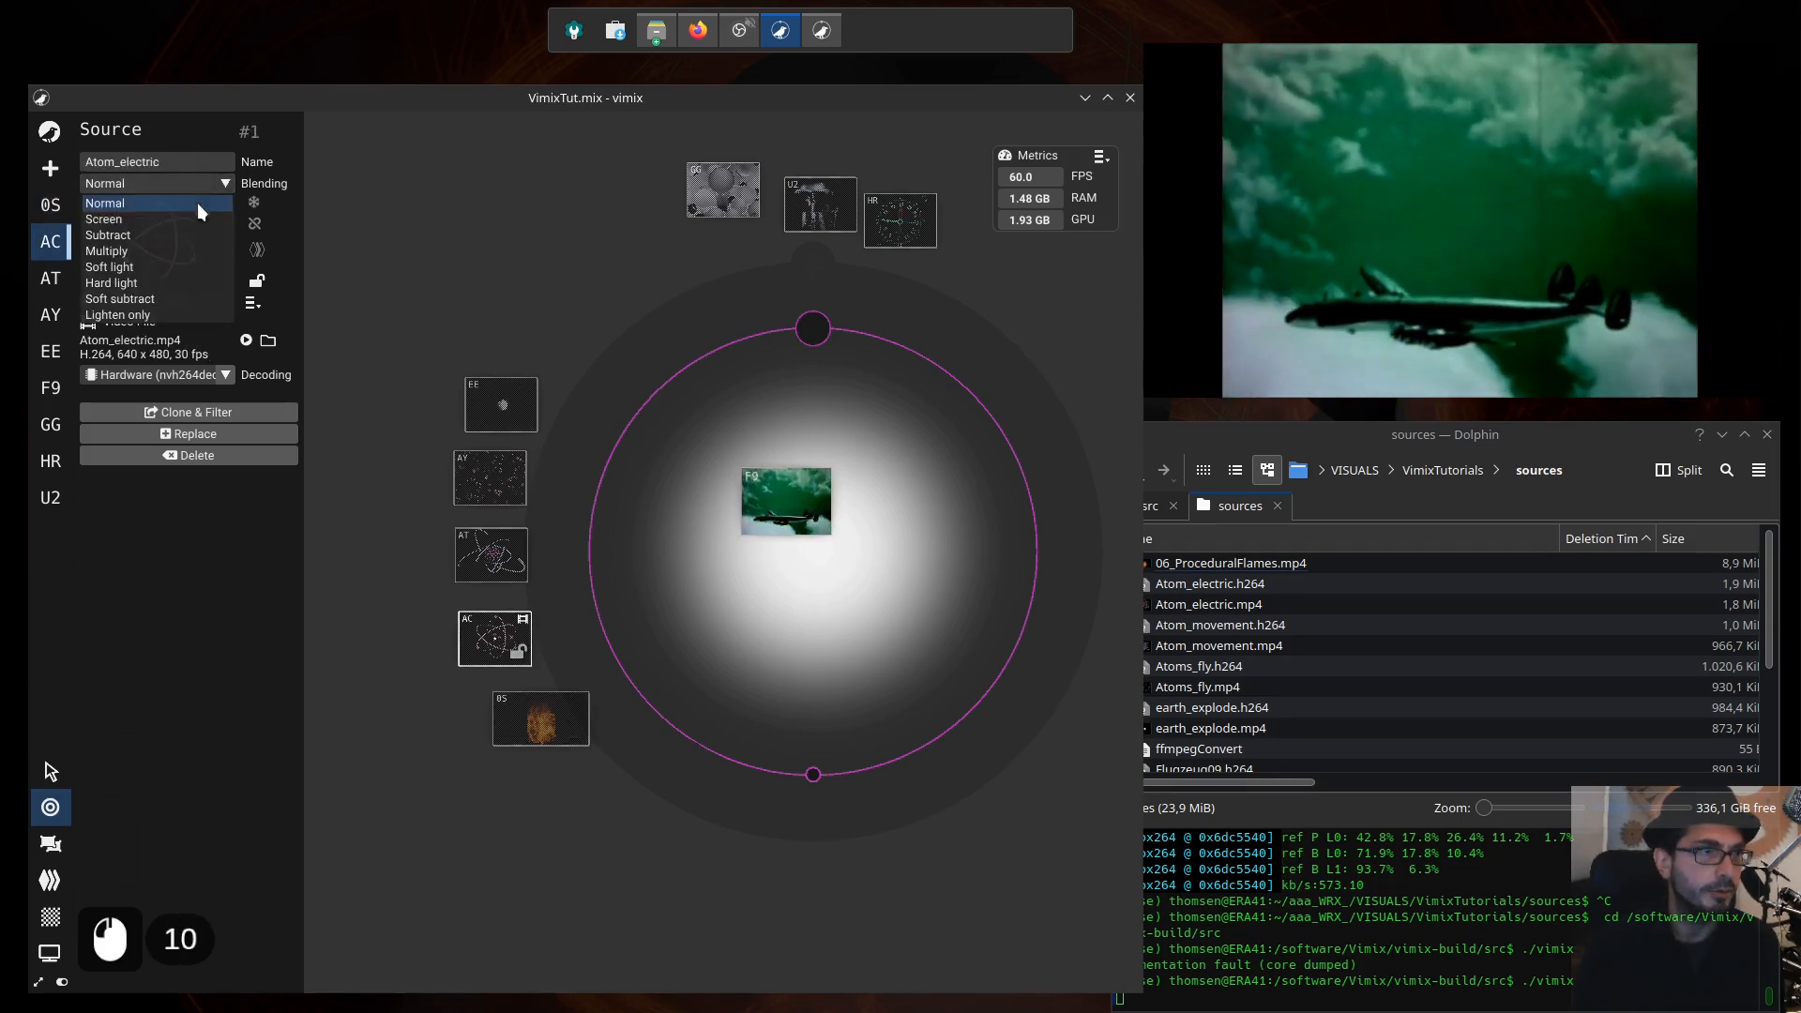
pyautogui.click(192, 222)
pyautogui.click(469, 534)
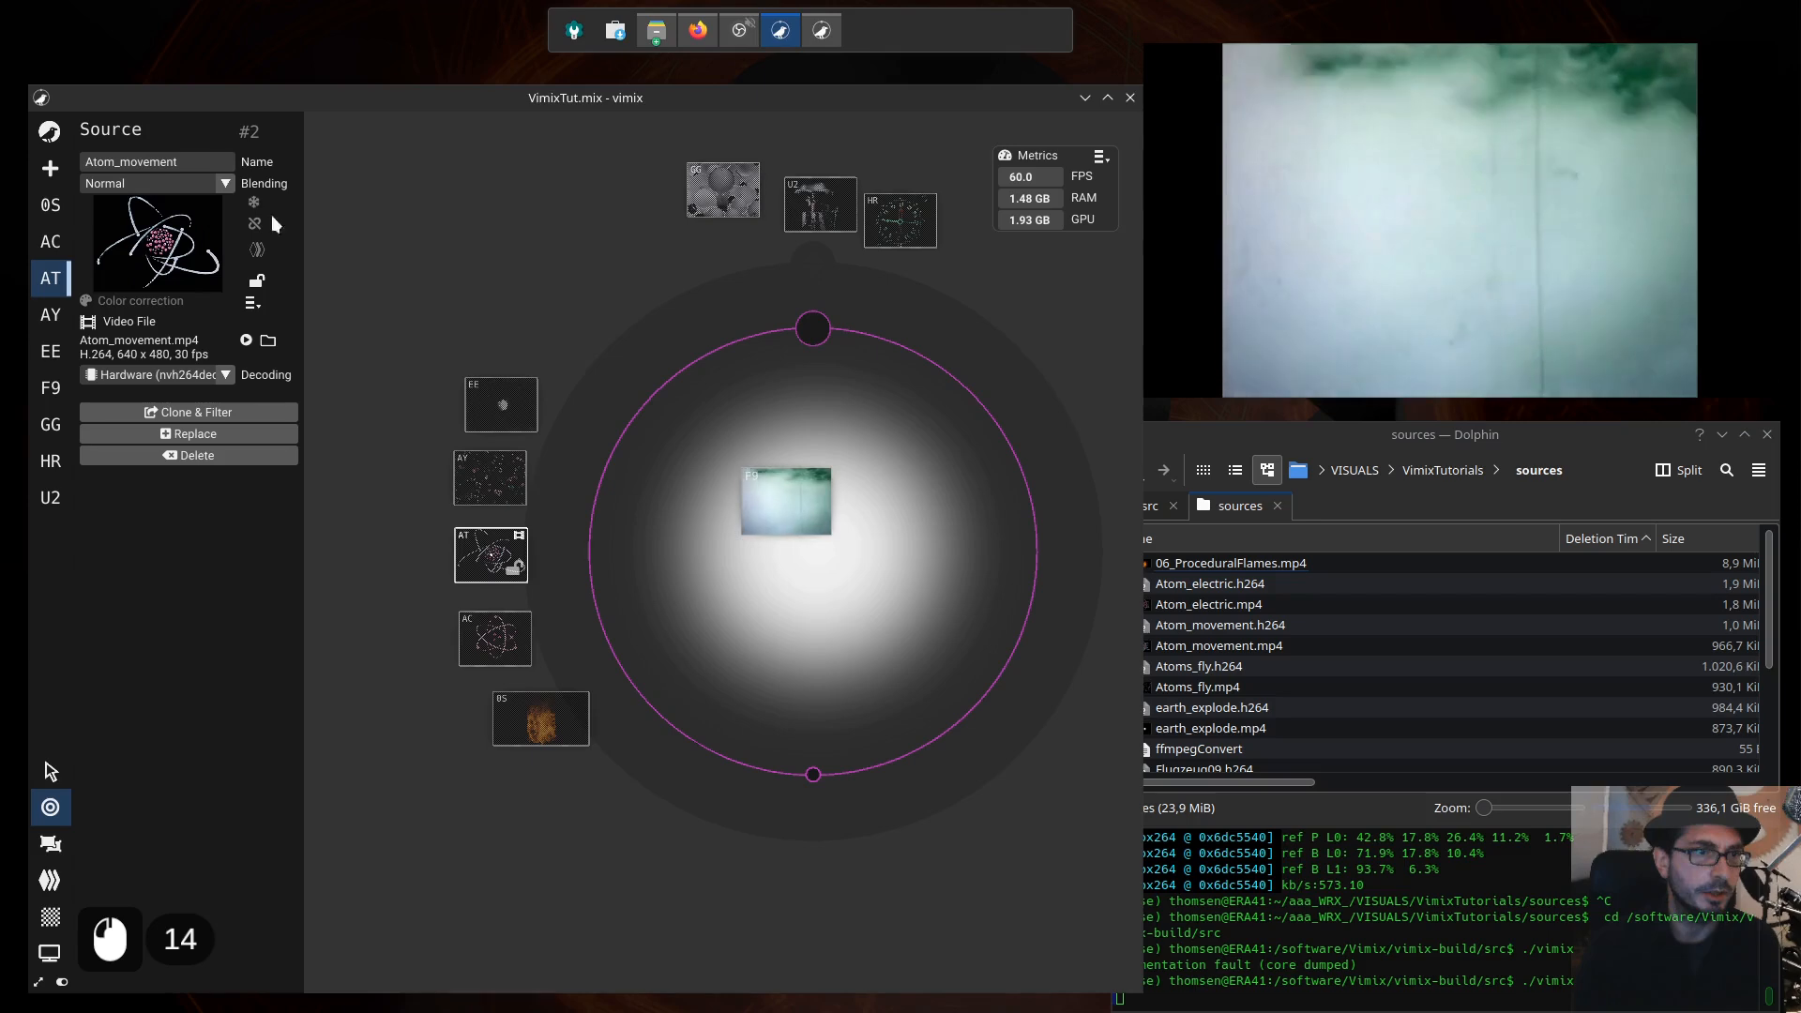
pyautogui.click(224, 185)
pyautogui.click(188, 208)
pyautogui.doubleClick(508, 481)
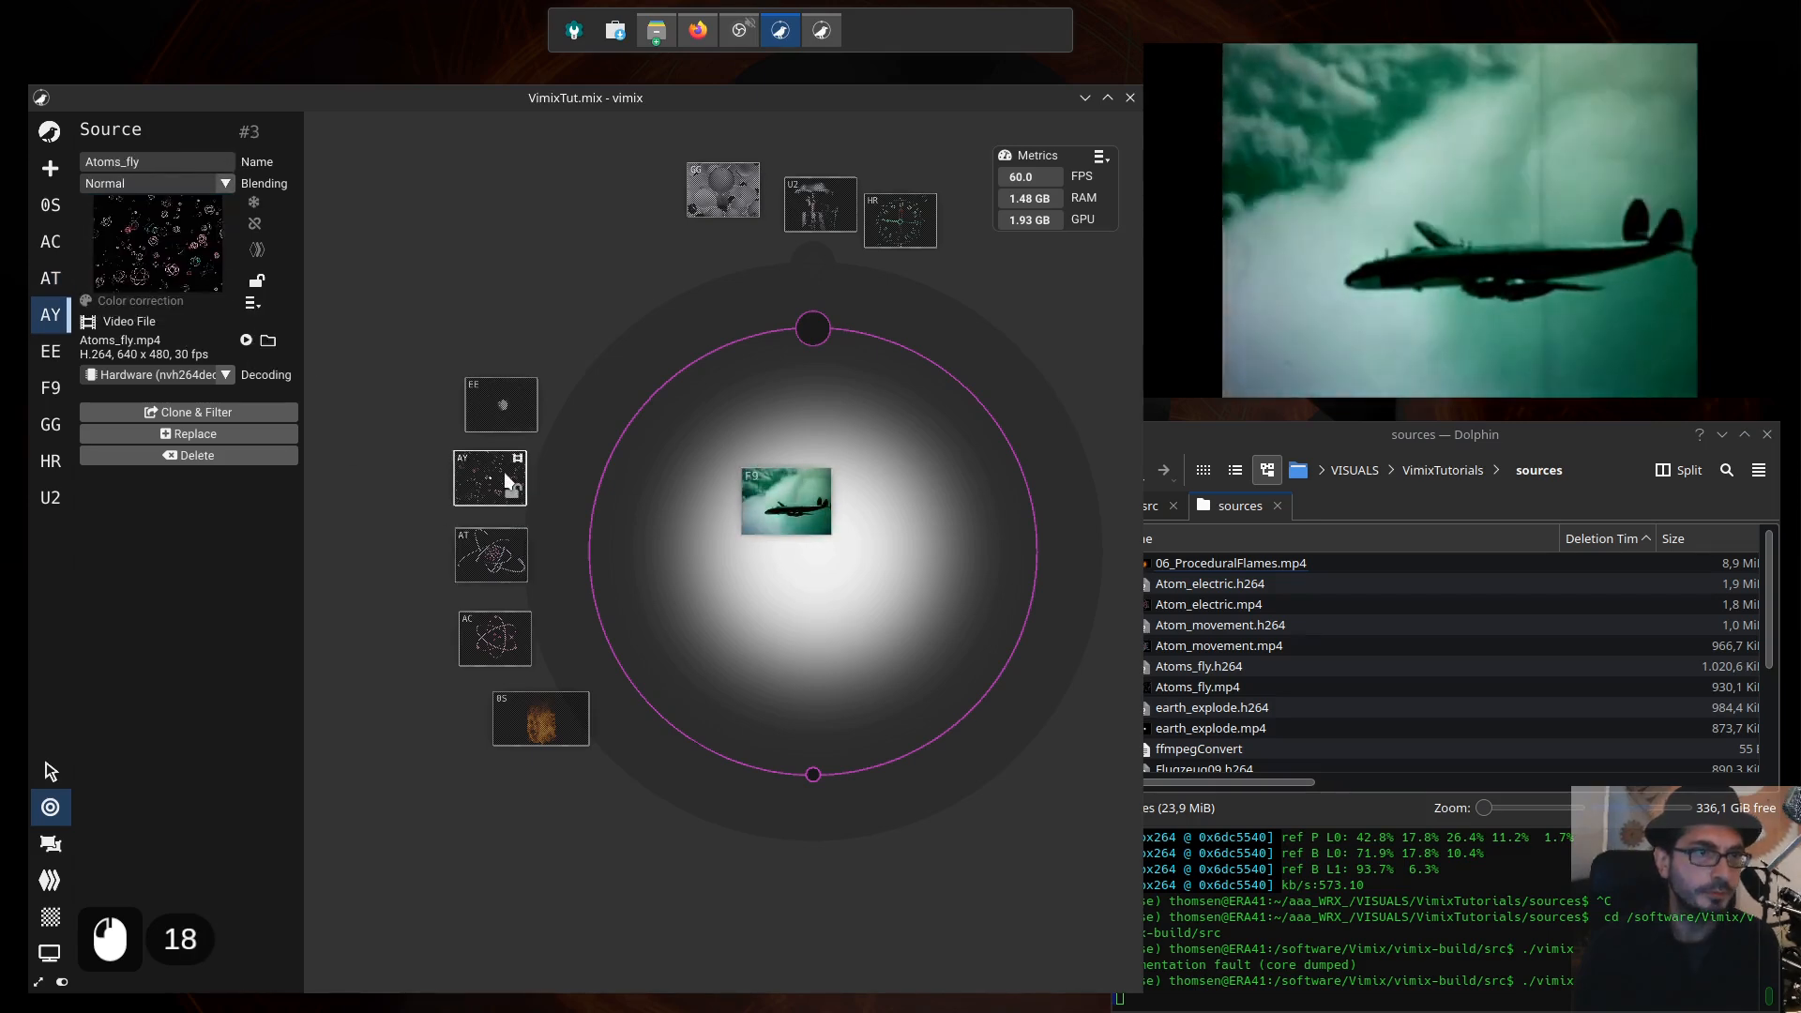
pyautogui.click(205, 185)
pyautogui.click(166, 221)
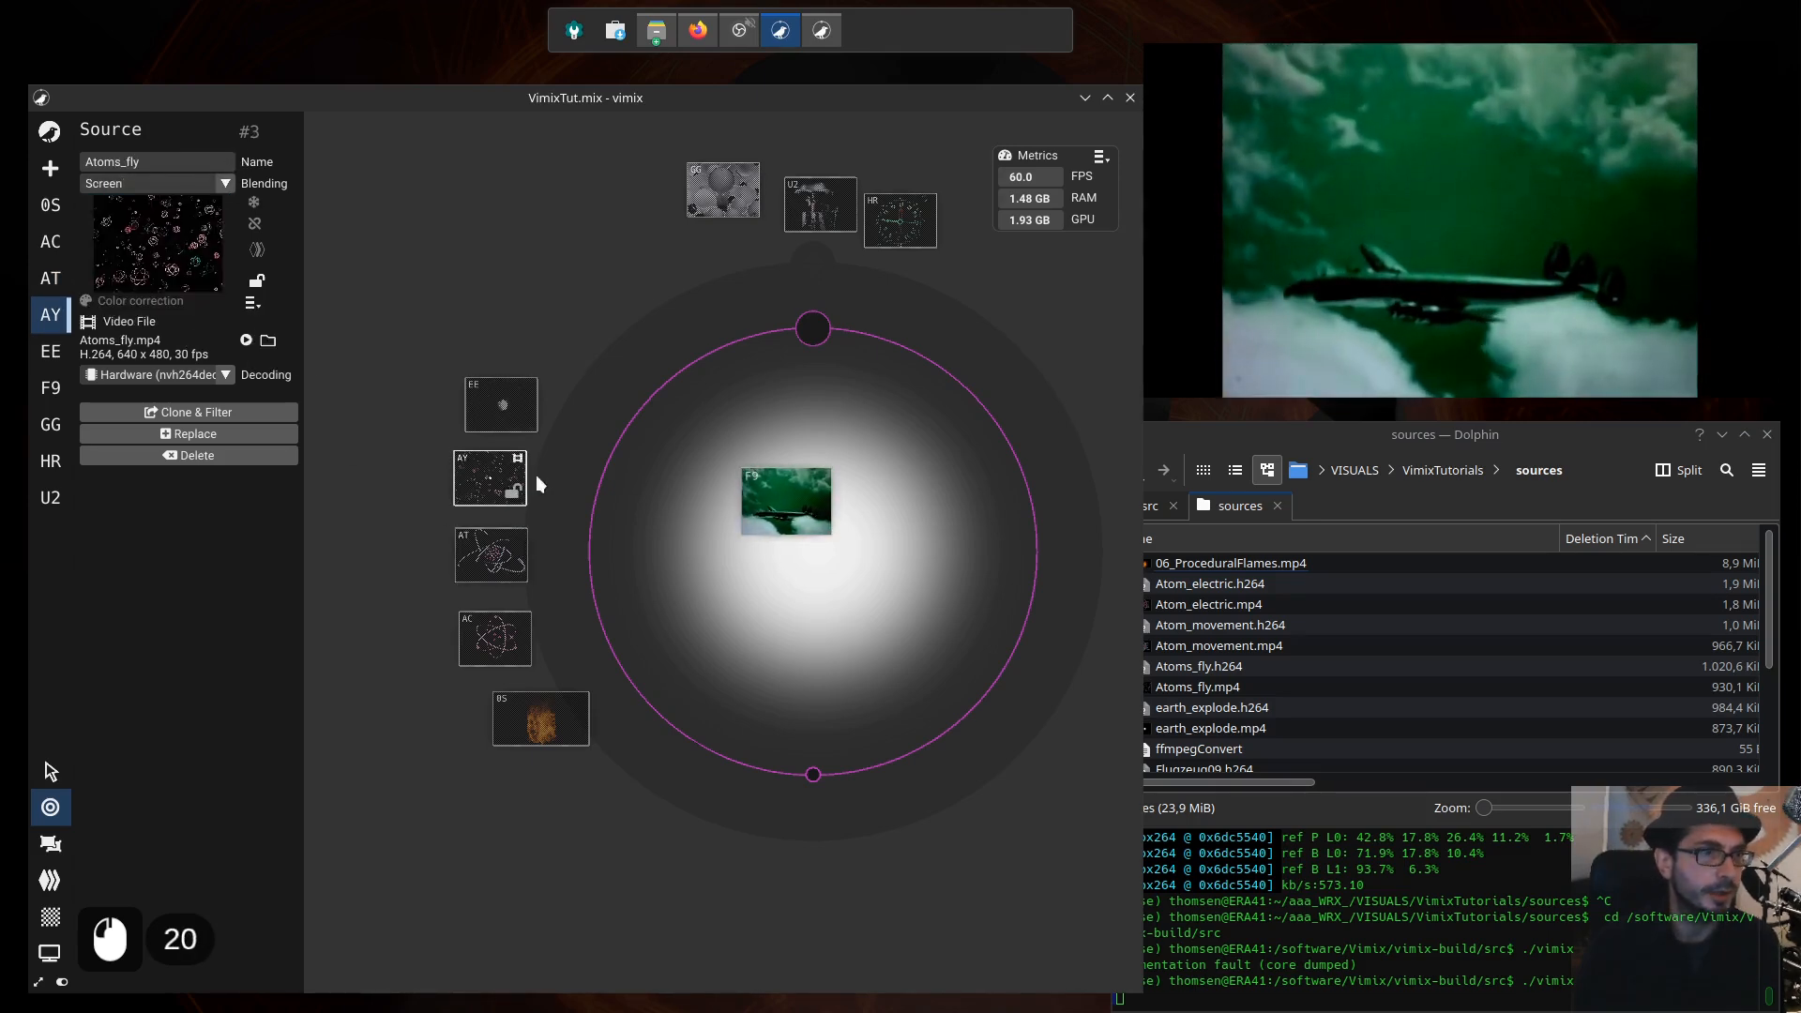
# Step: Set the blending of the earth_explode and Gluehbirne_weg sources to Screen
pyautogui.click(507, 424)
pyautogui.click(507, 424)
pyautogui.click(226, 187)
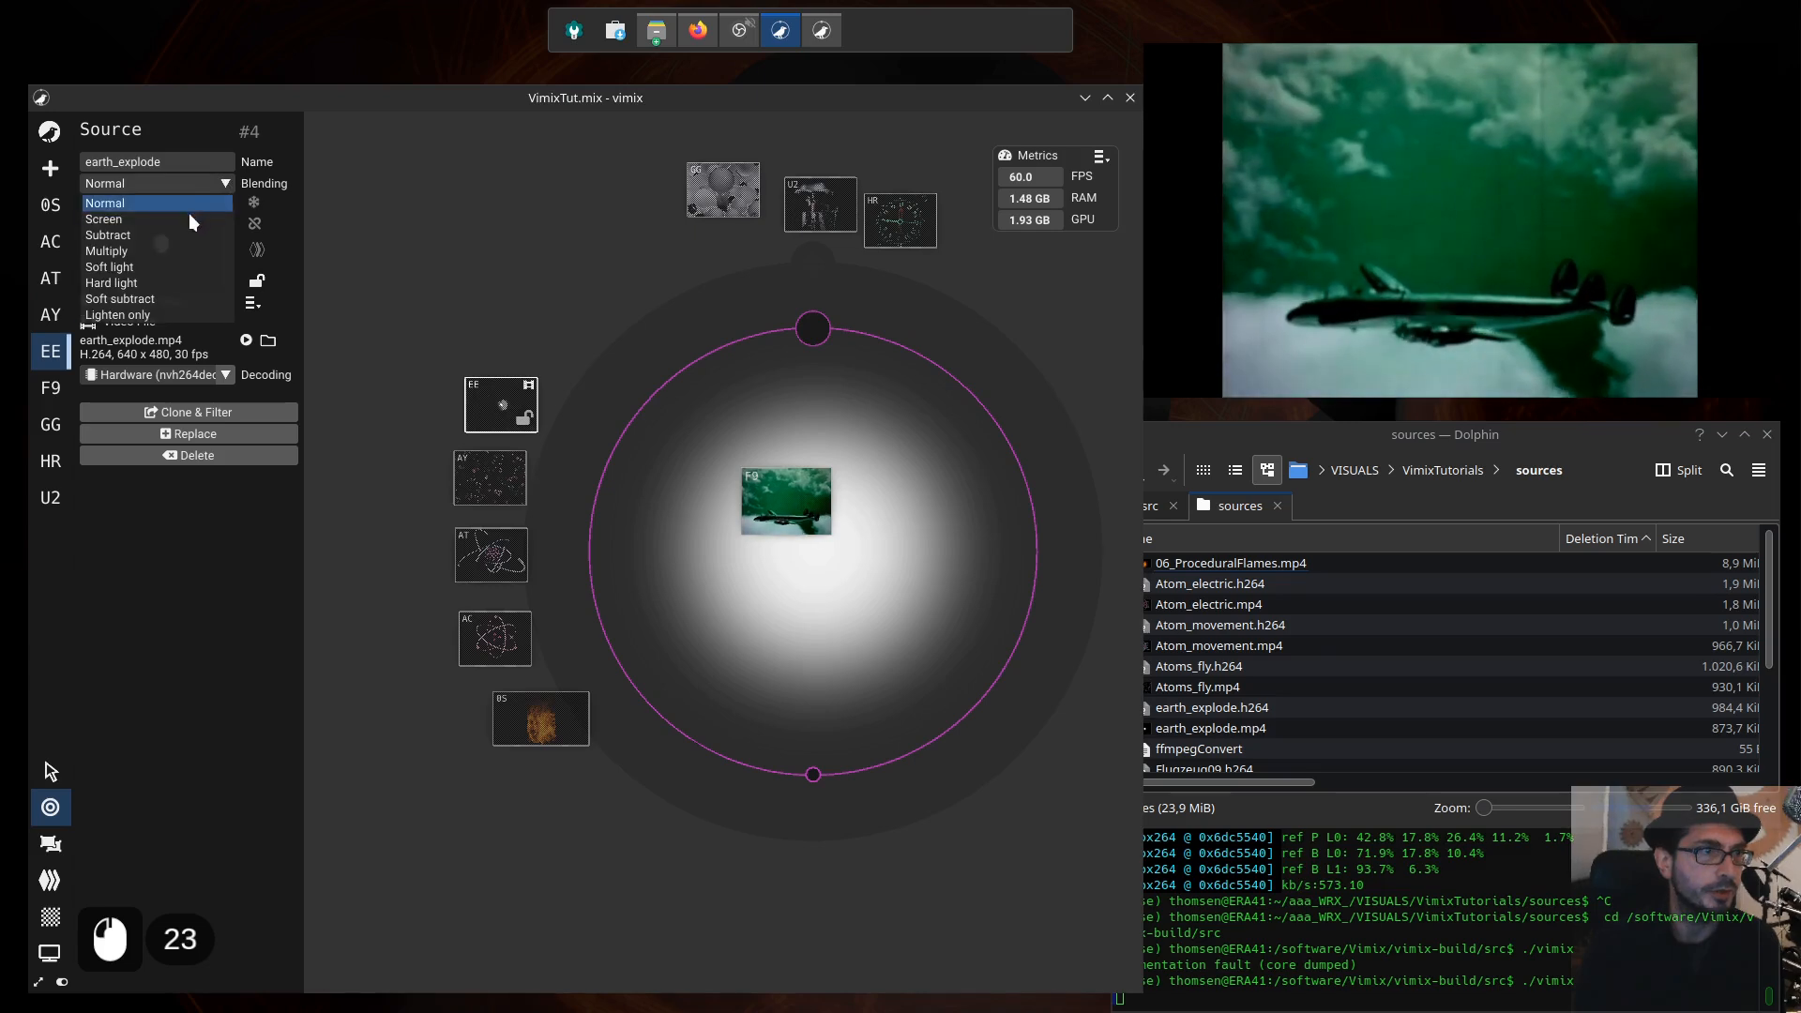
pyautogui.click(189, 212)
pyautogui.click(723, 187)
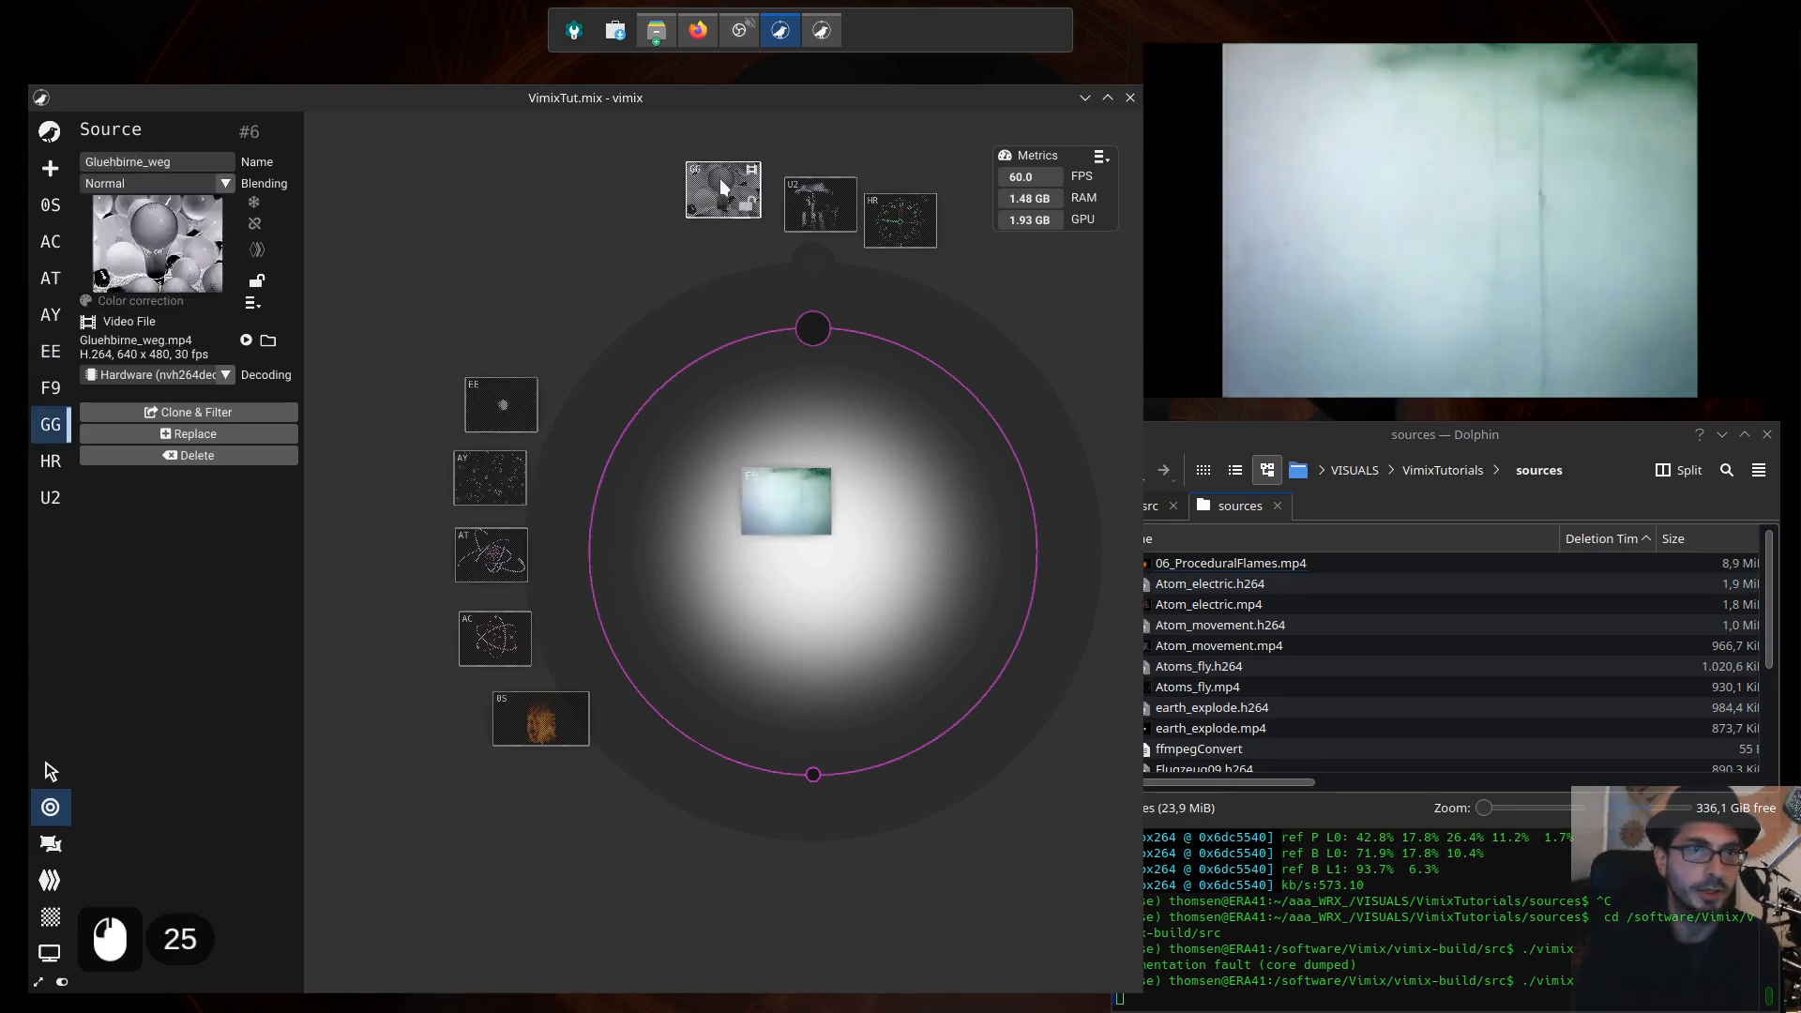
pyautogui.click(191, 187)
pyautogui.click(186, 219)
# Step: Set the blending of the Untertaasse02 and Hohenmesser sources to Screen
pyautogui.click(799, 223)
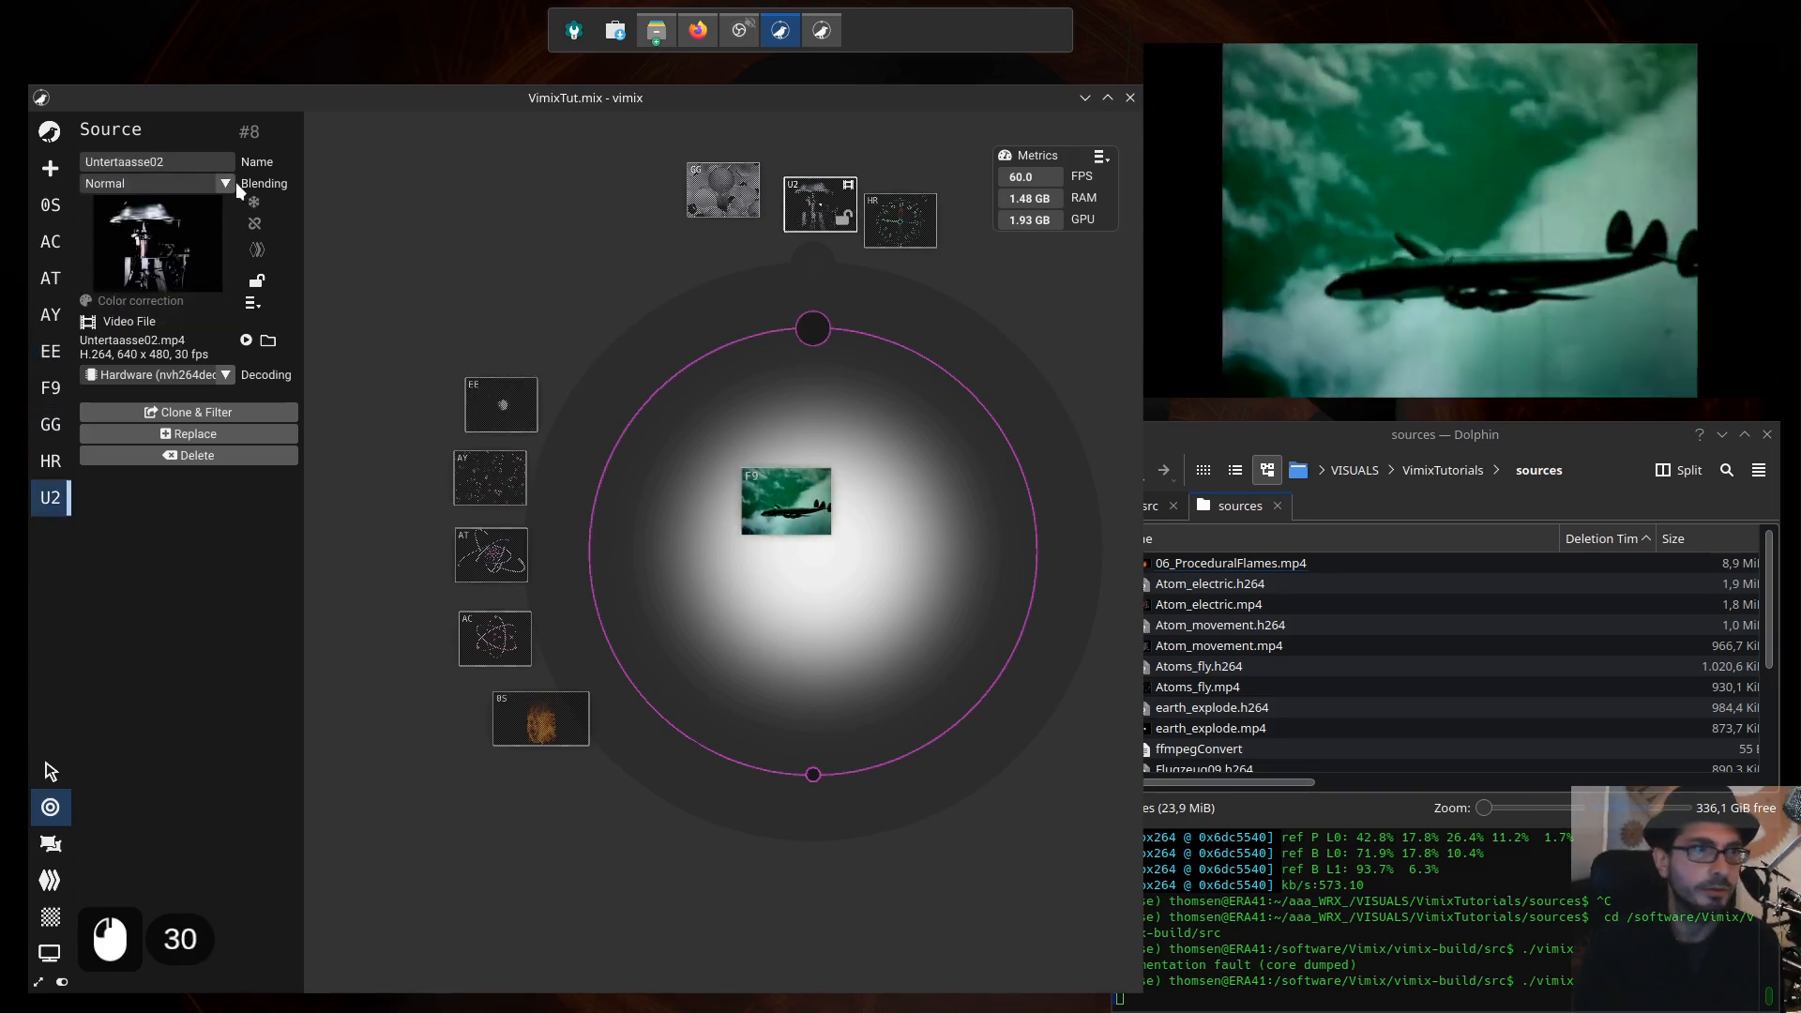
pyautogui.click(235, 182)
pyautogui.click(223, 188)
pyautogui.click(227, 220)
pyautogui.click(898, 223)
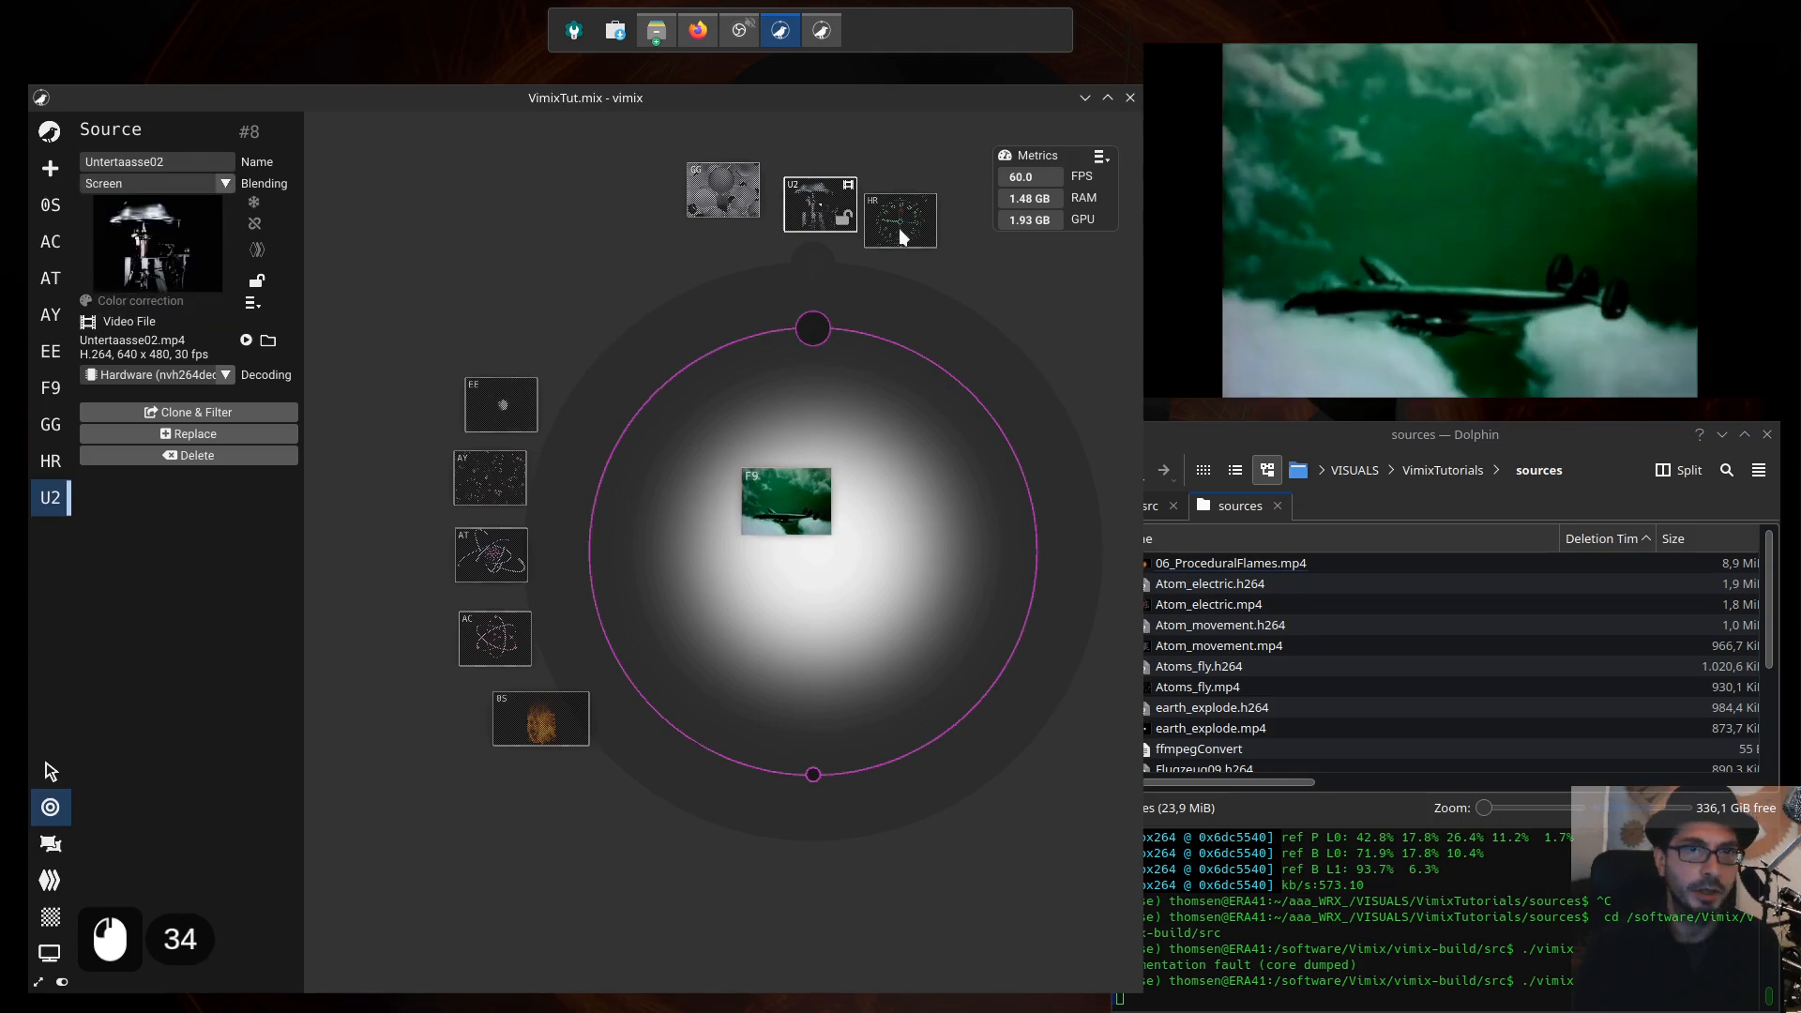
pyautogui.click(211, 183)
pyautogui.click(174, 225)
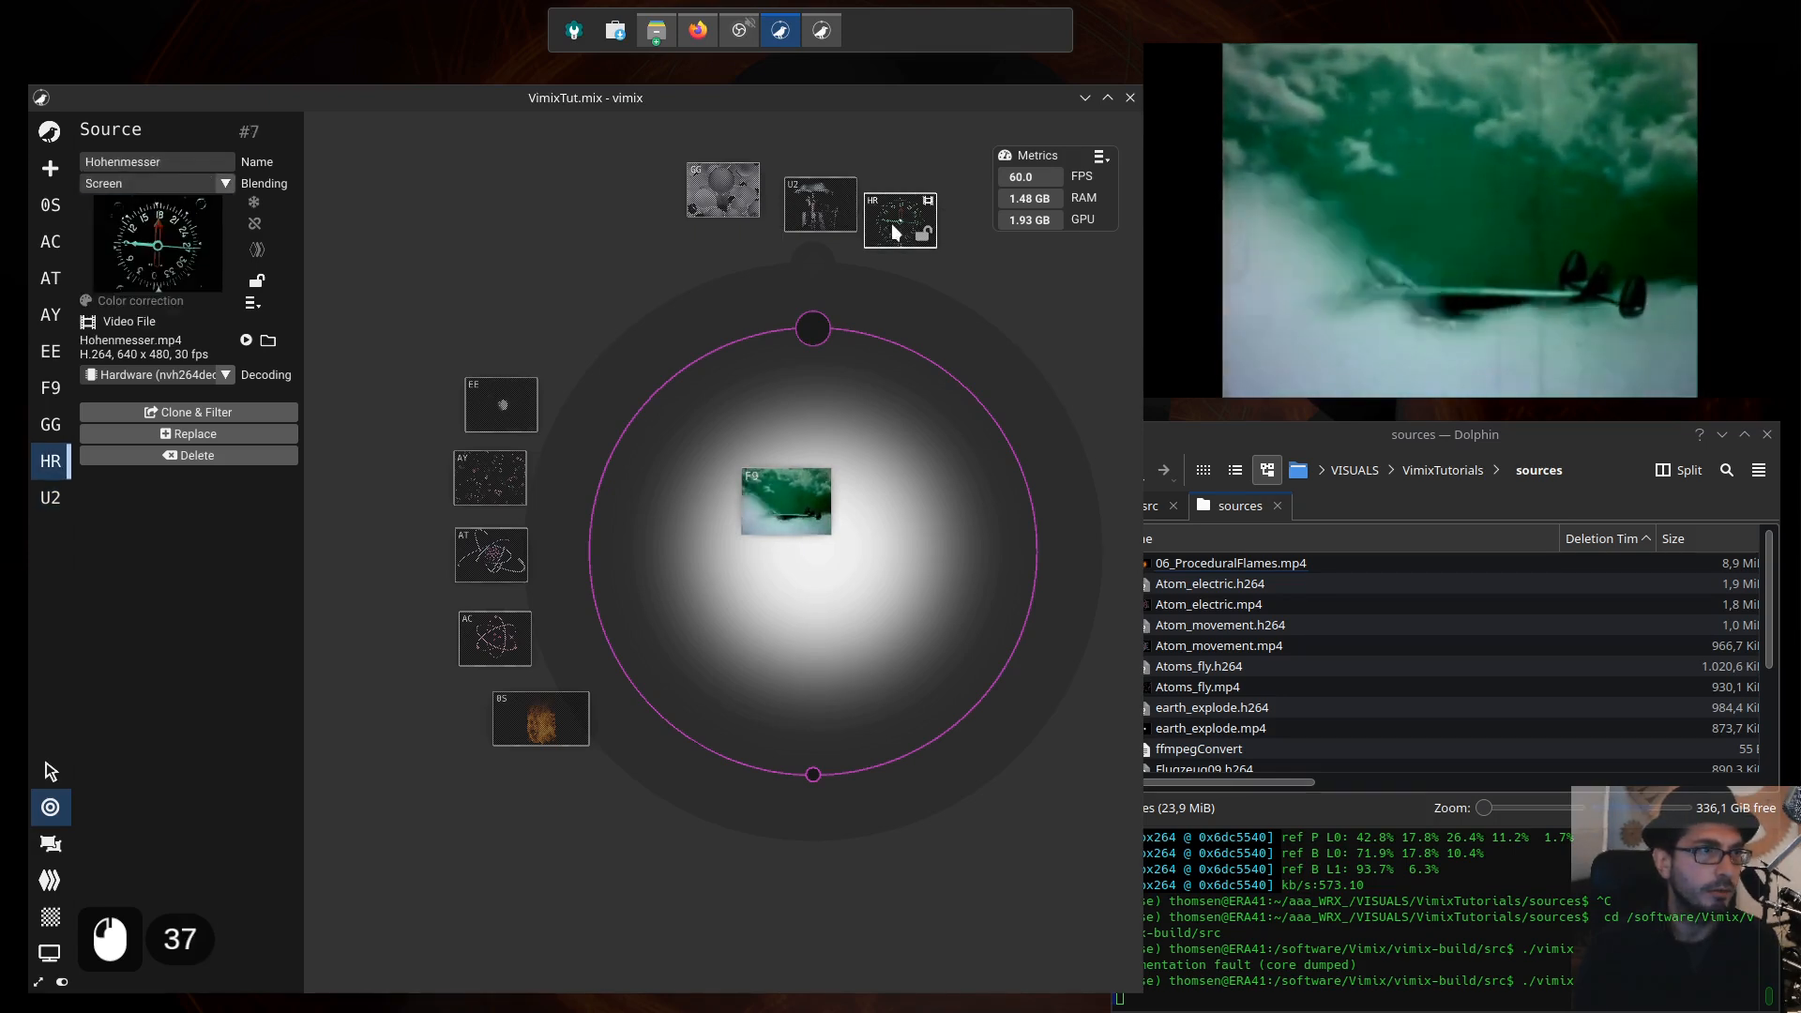
# Step: Move Gluehbirne_weg, Hohenmesser and Untertaasse02 below the mixing circle, continuing the row of inactive sources after 06_ProceduralFlames
pyautogui.click(715, 192)
pyautogui.moveTo(714, 191); pyautogui.dragTo(707, 779)
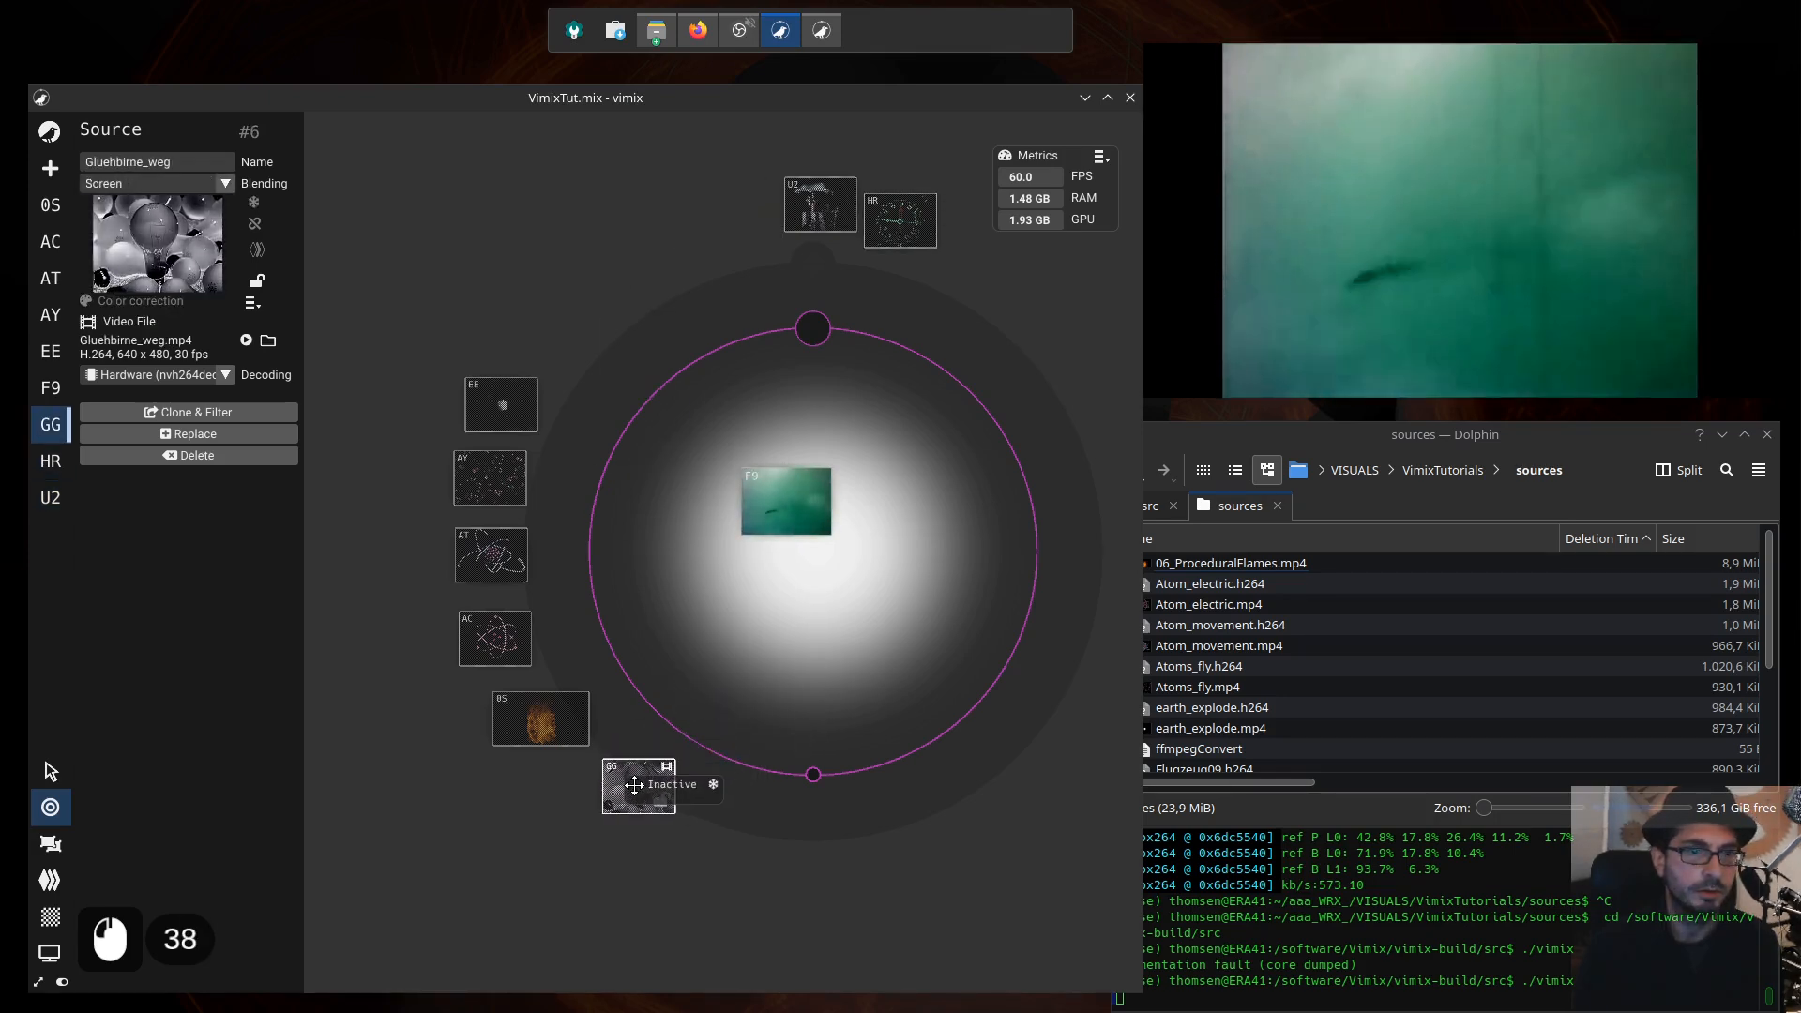
pyautogui.moveTo(892, 230); pyautogui.dragTo(736, 827)
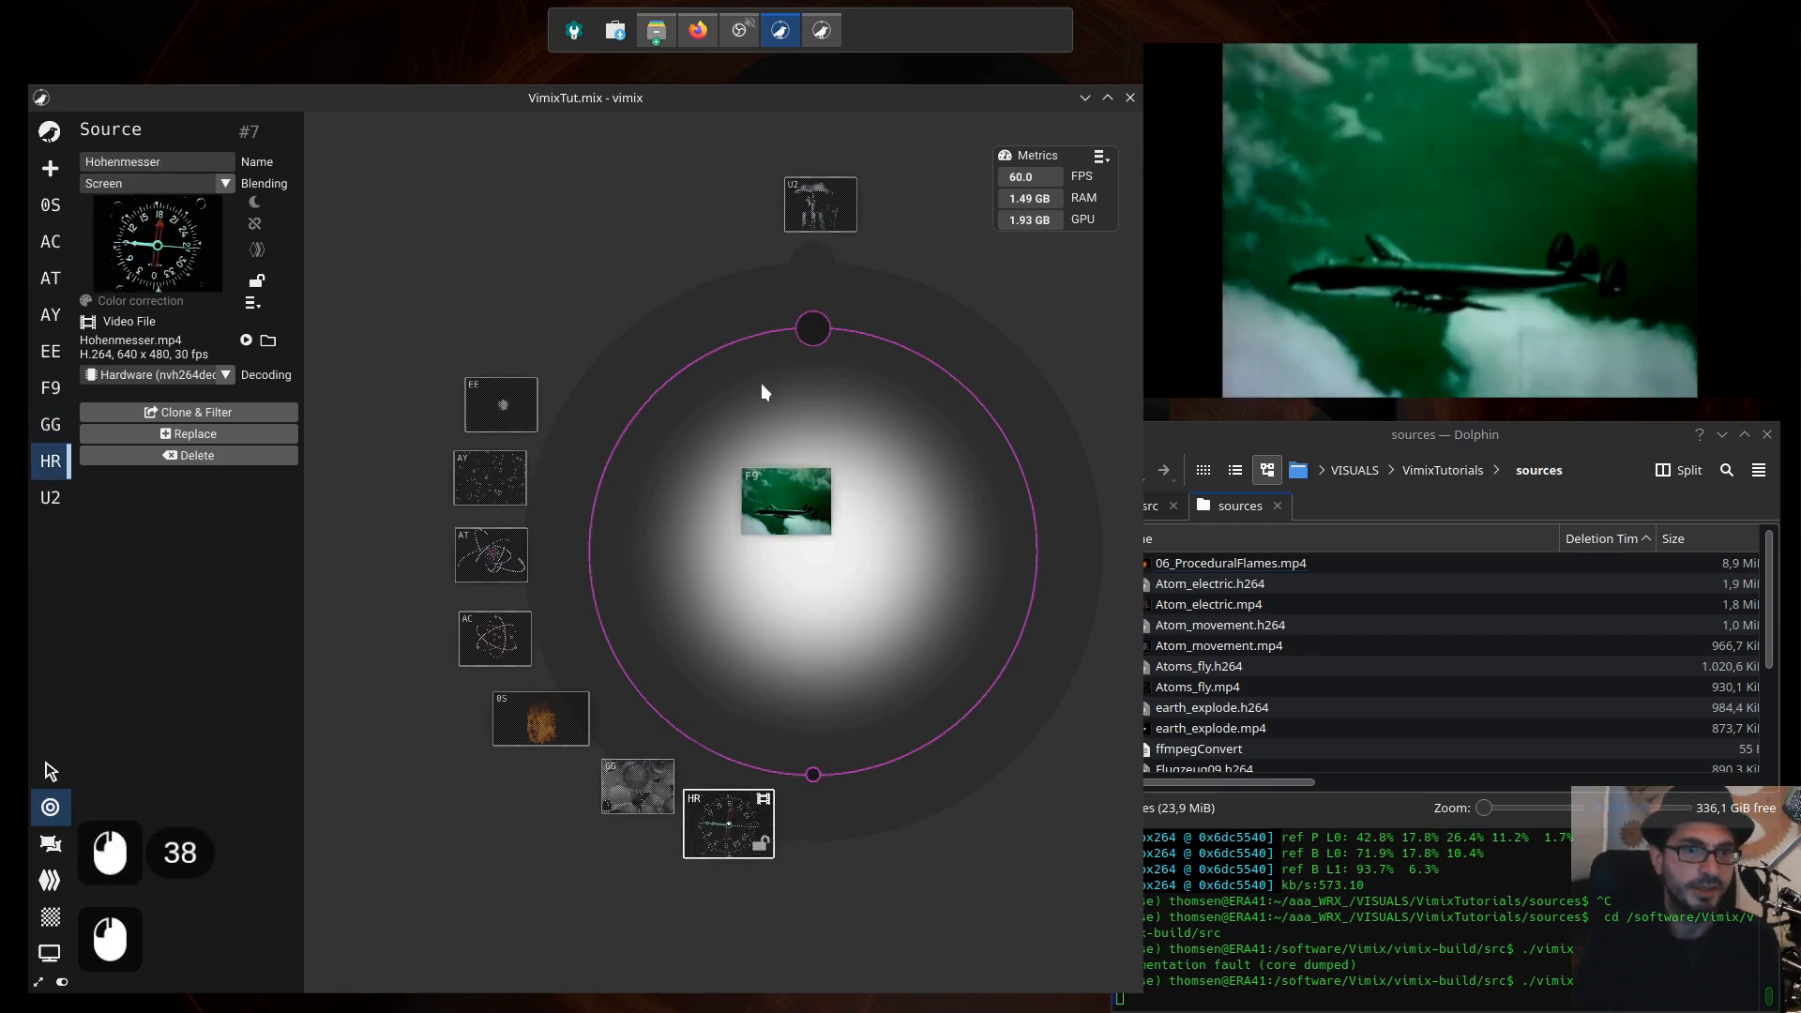
pyautogui.moveTo(818, 209); pyautogui.dragTo(837, 838)
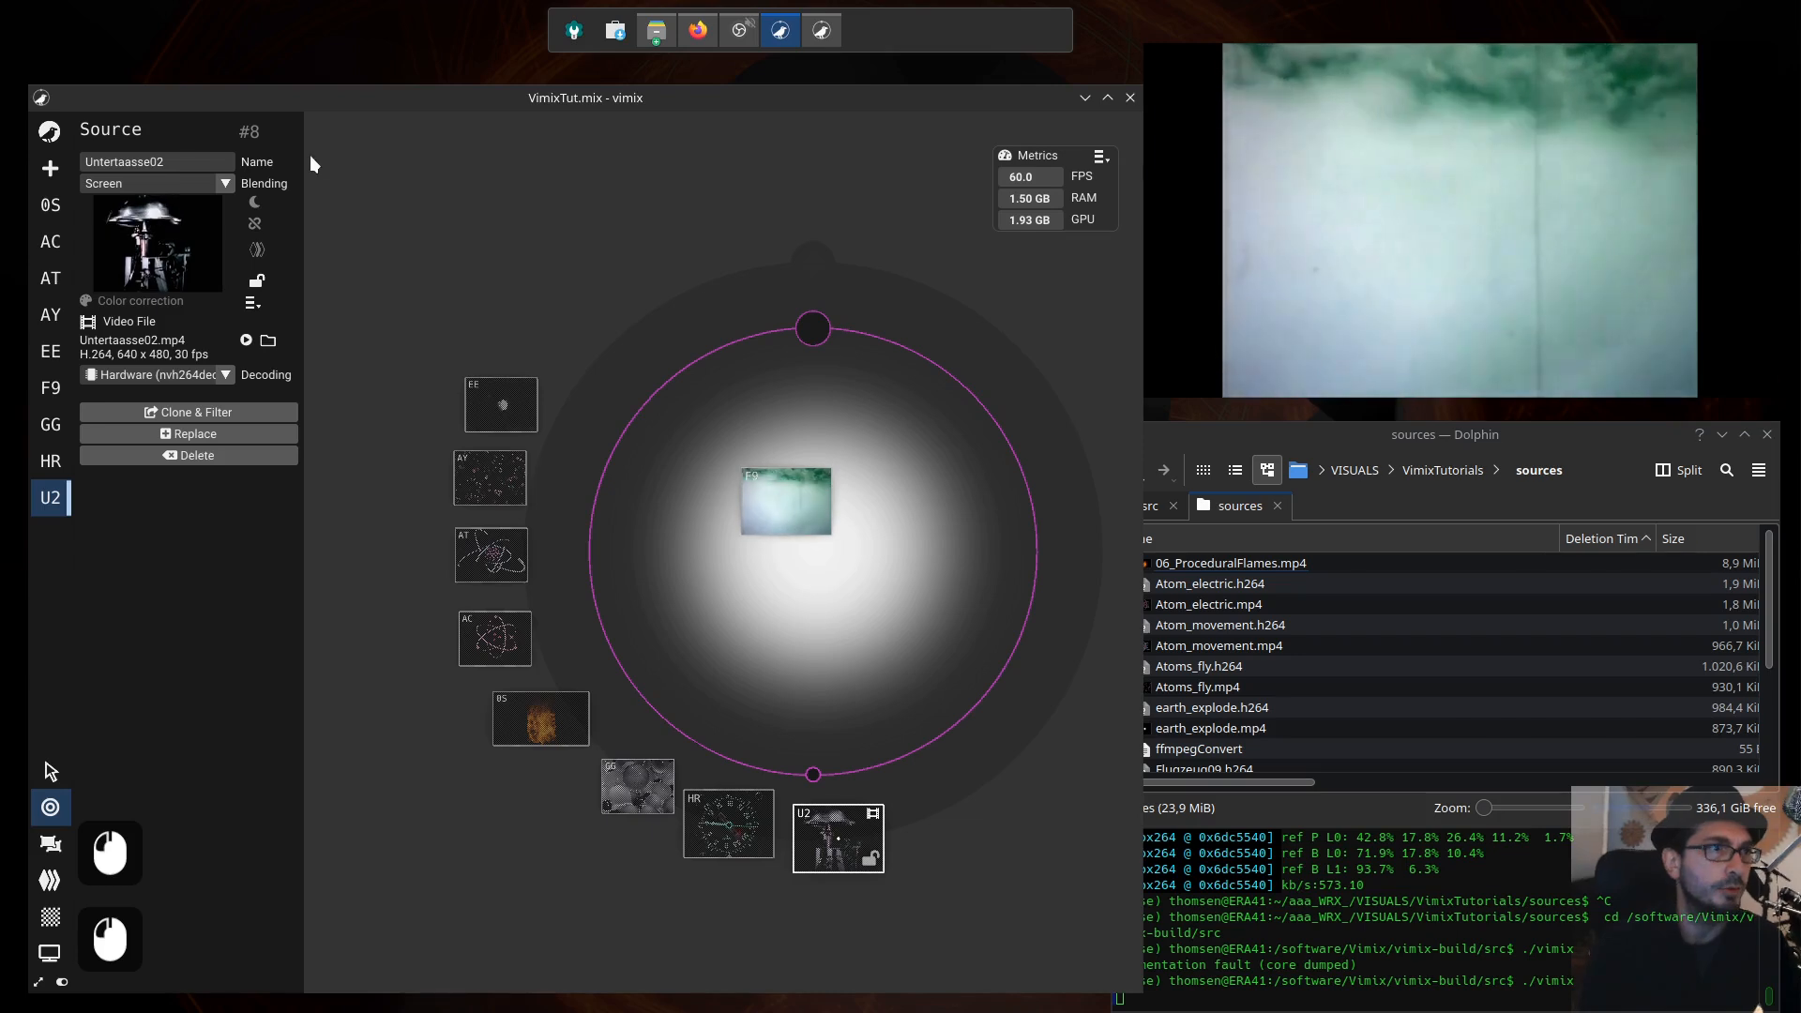
# Step: Look through the application's recording codec, P2P stream codec and OSC port settings and its File and Edit commands
pyautogui.click(55, 131)
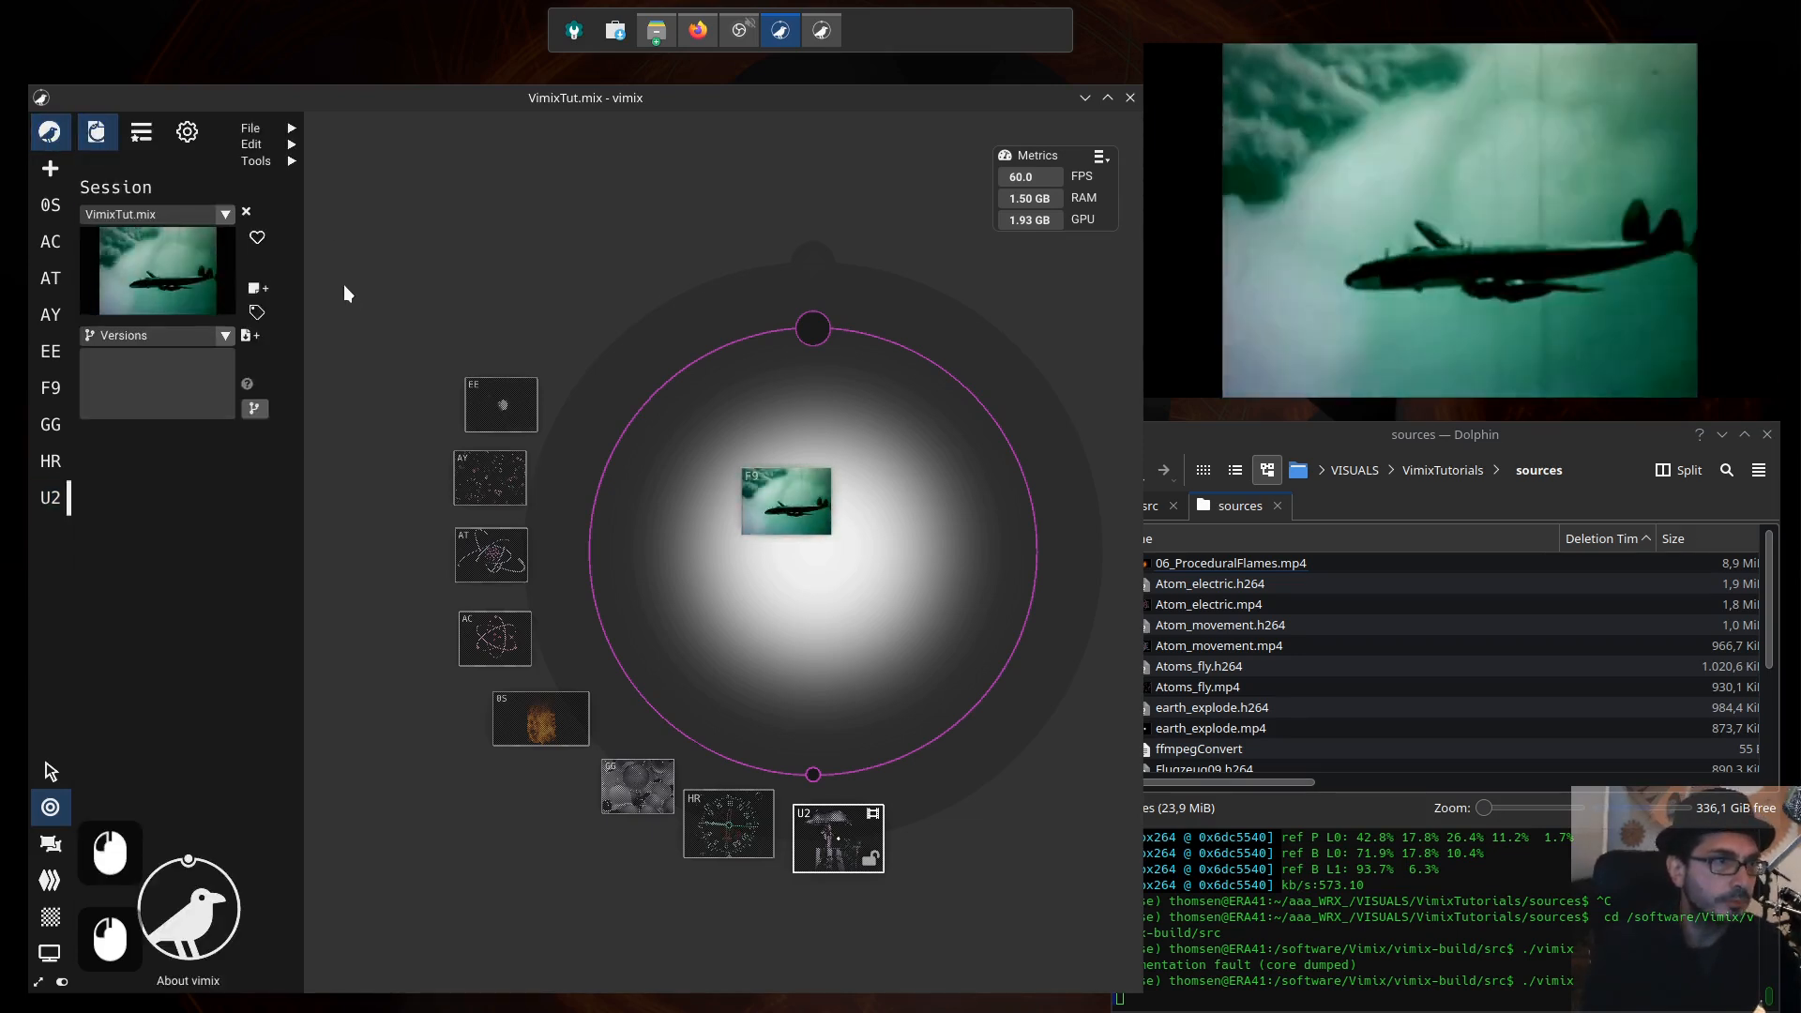
pyautogui.moveTo(250, 146)
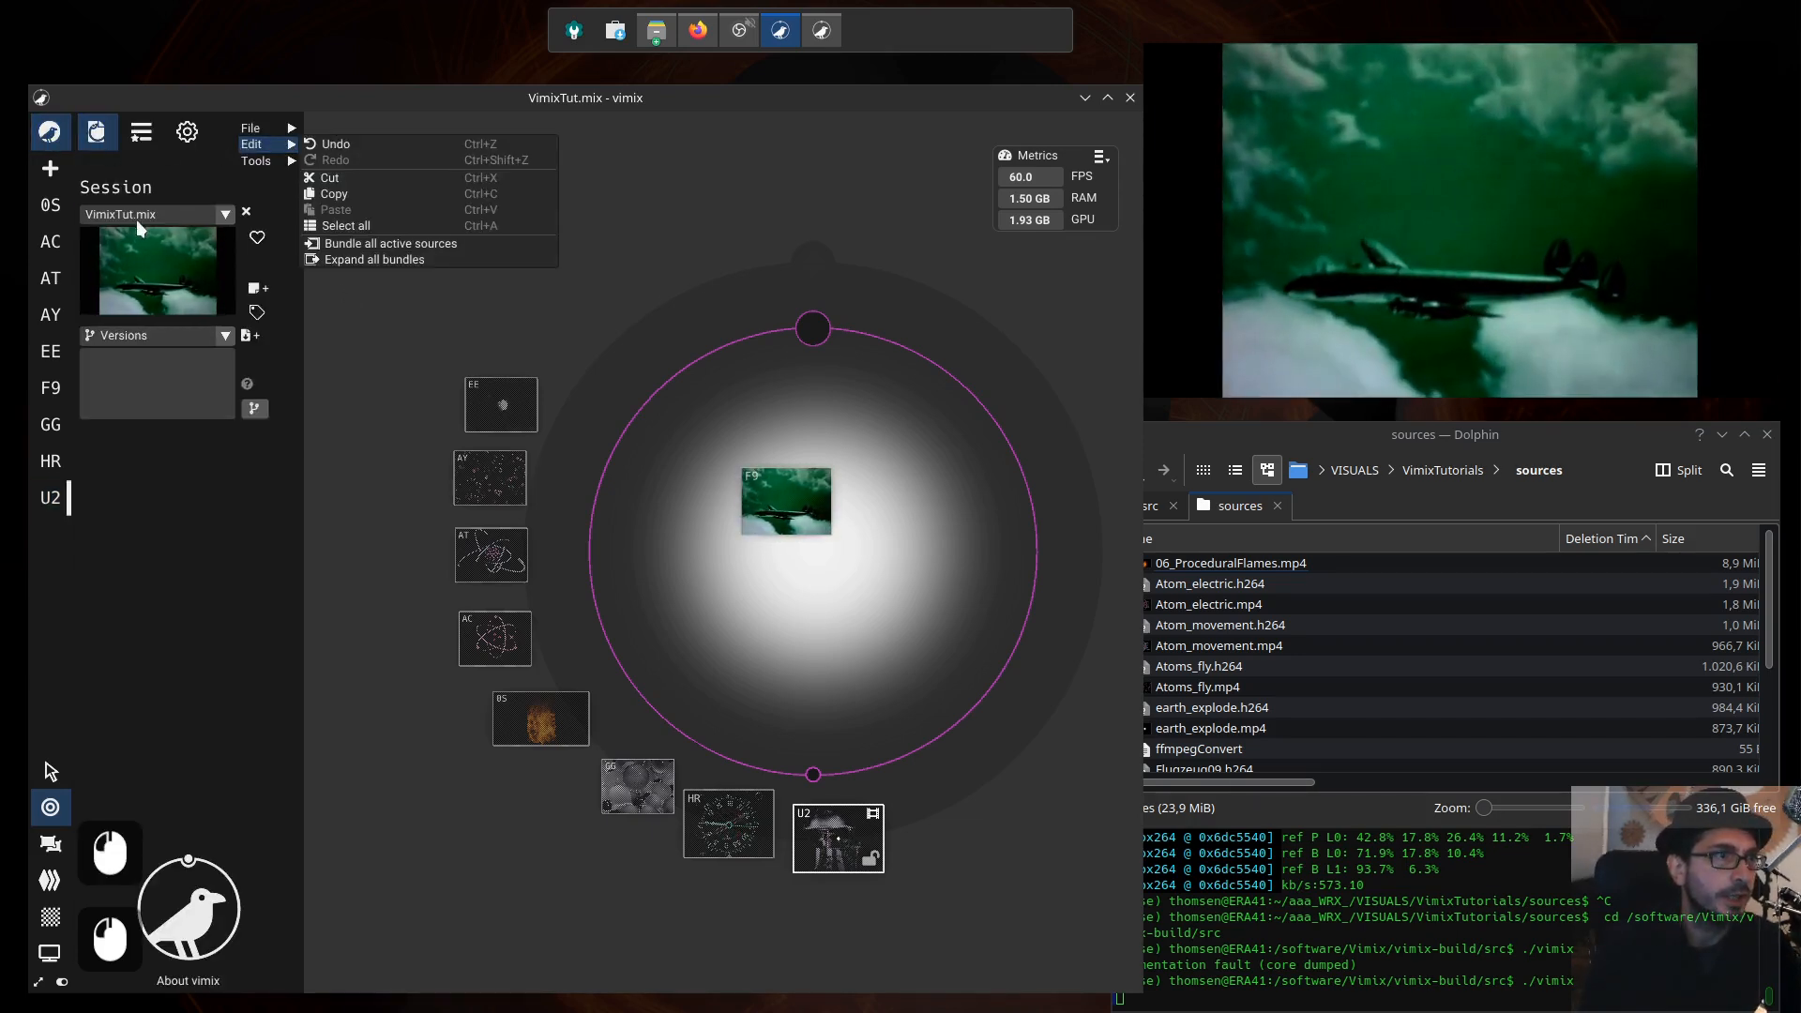
pyautogui.click(196, 129)
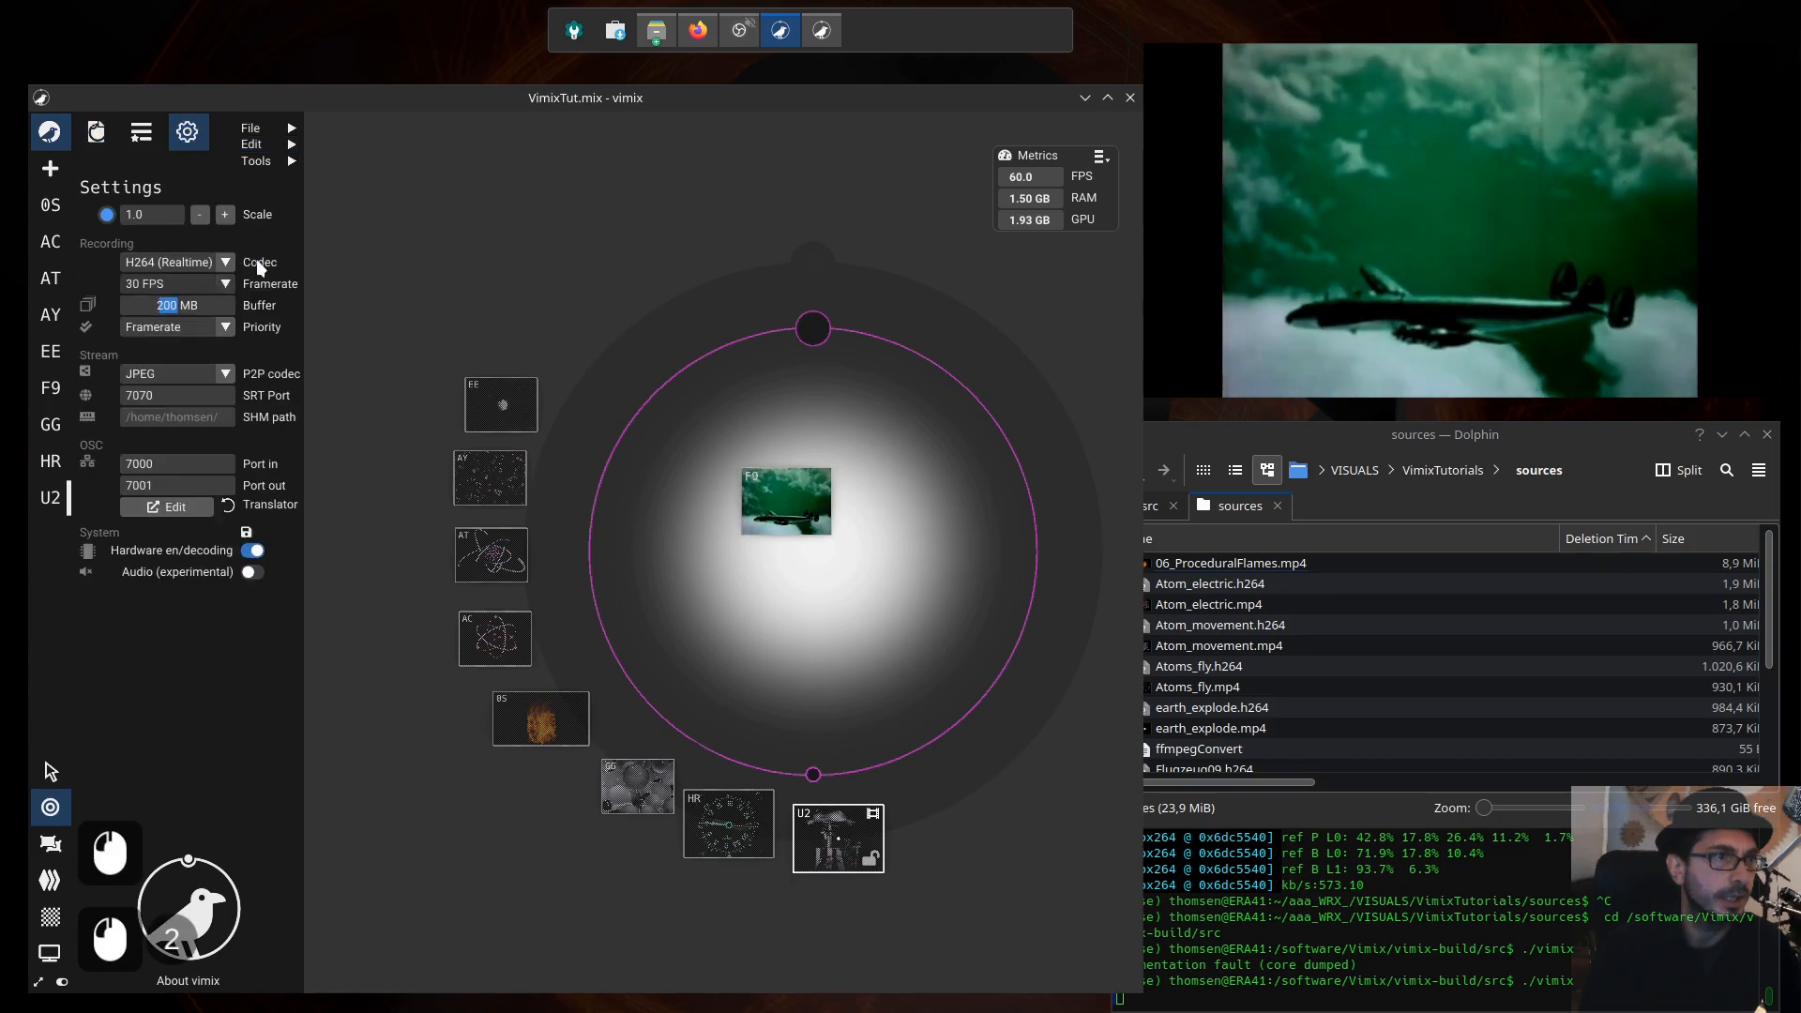
pyautogui.click(223, 218)
pyautogui.click(220, 226)
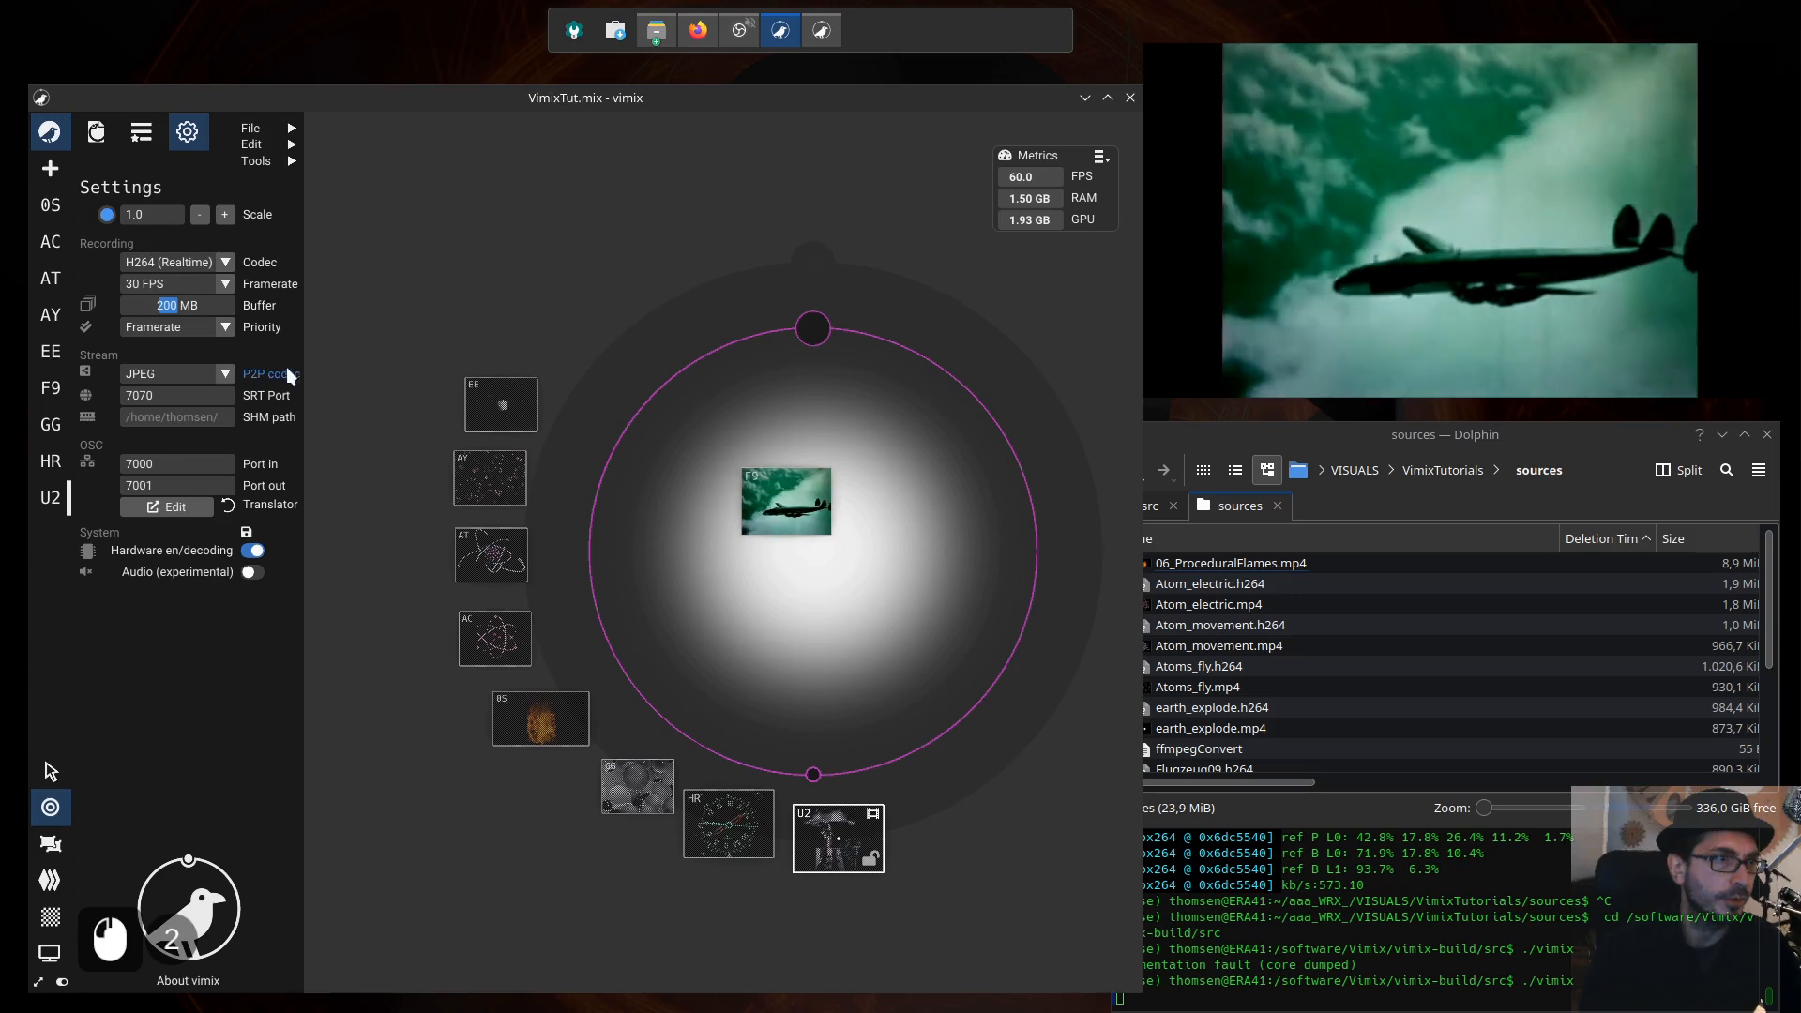
pyautogui.click(227, 376)
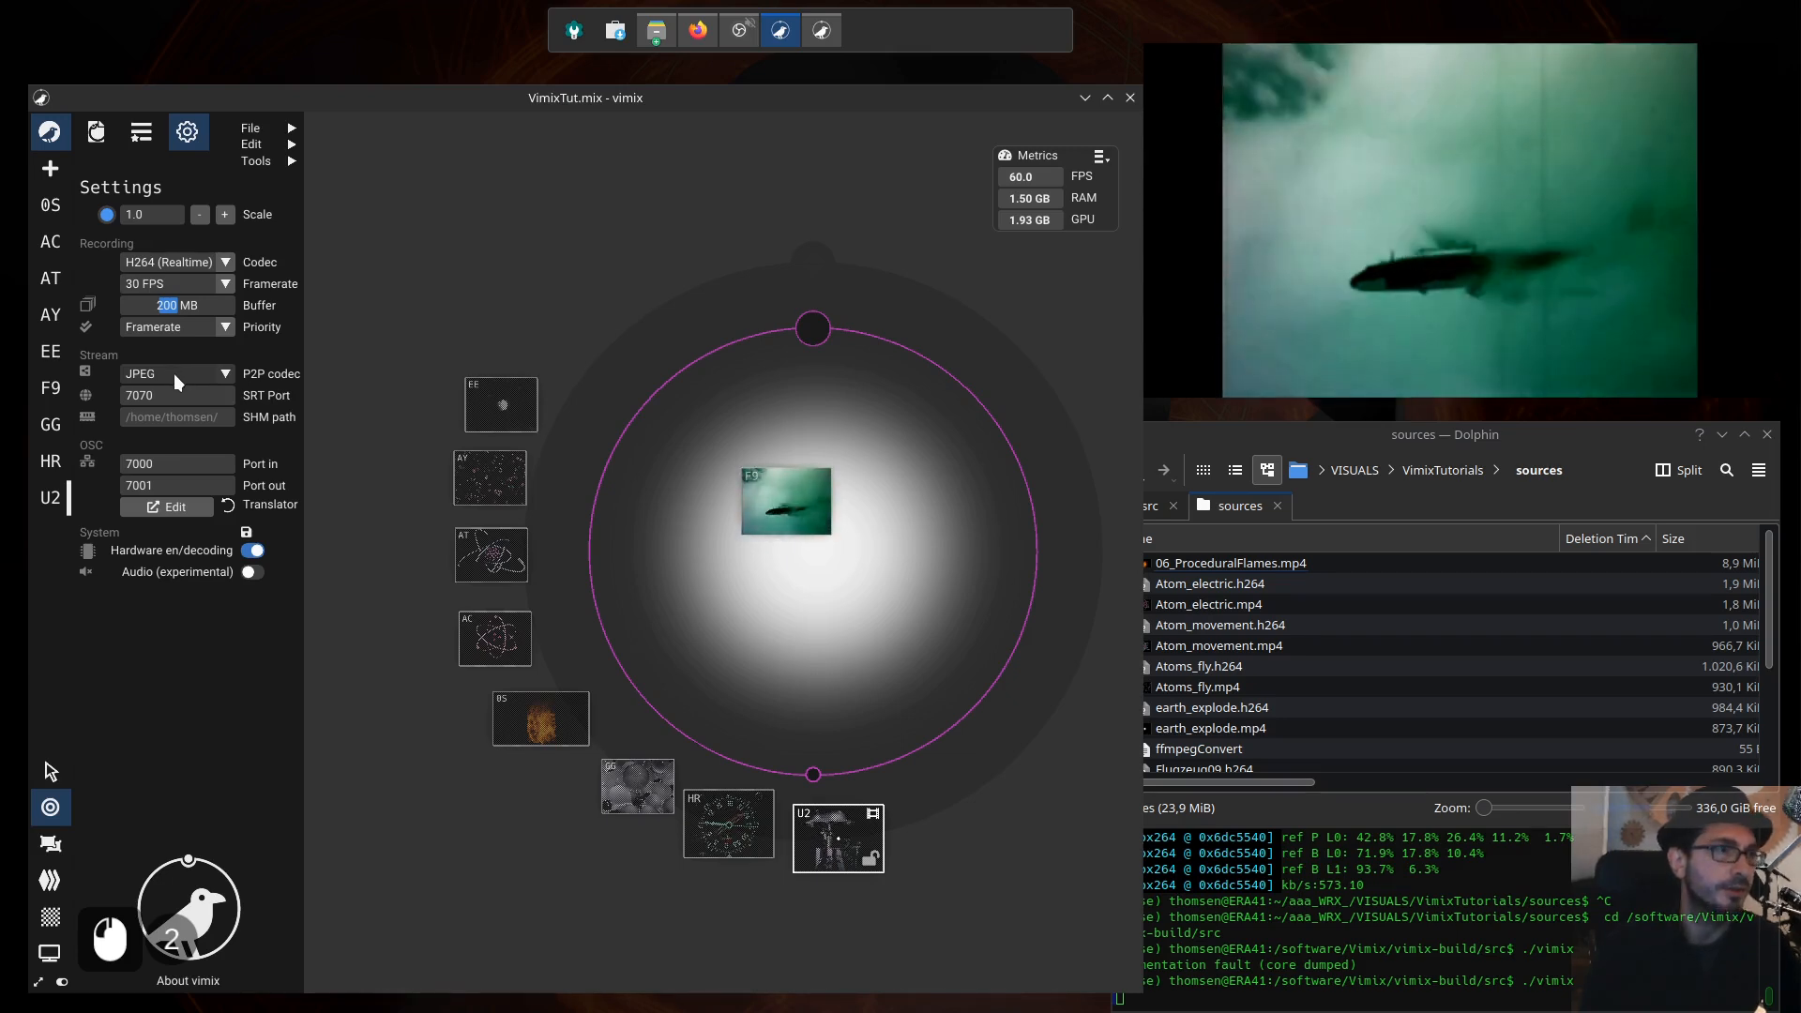
pyautogui.click(227, 379)
pyautogui.click(227, 378)
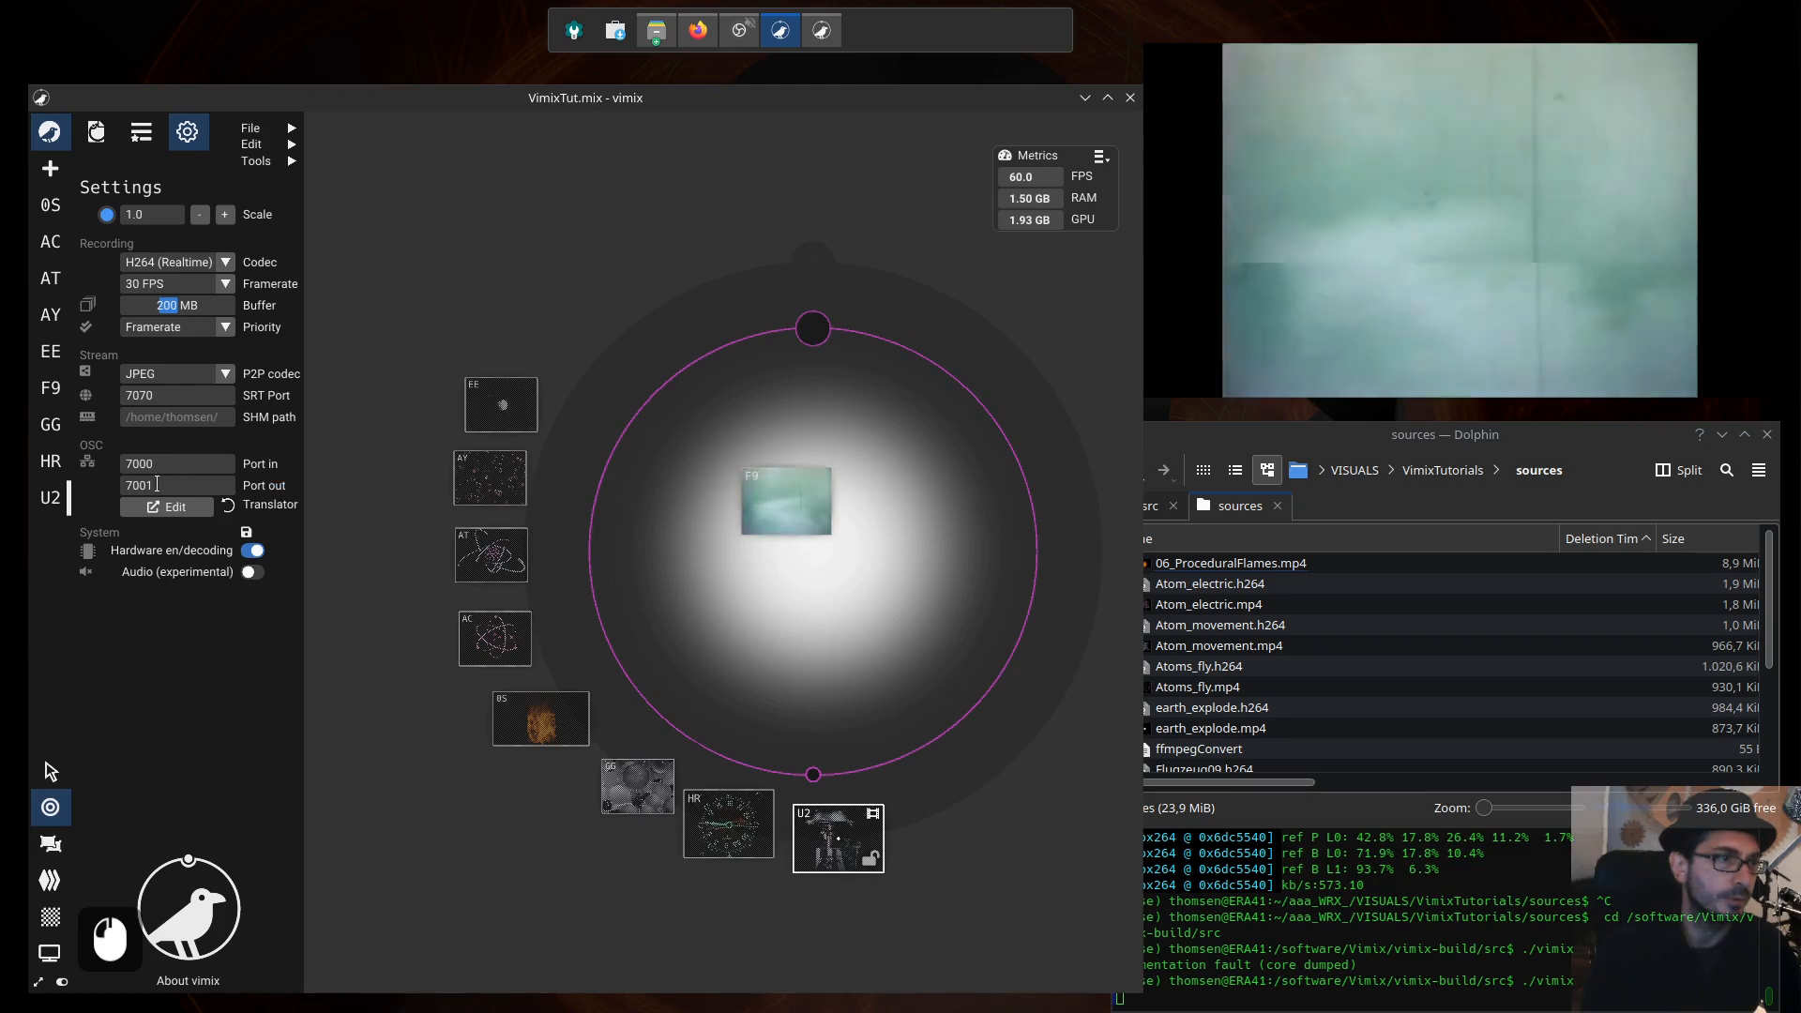
pyautogui.doubleClick(129, 487)
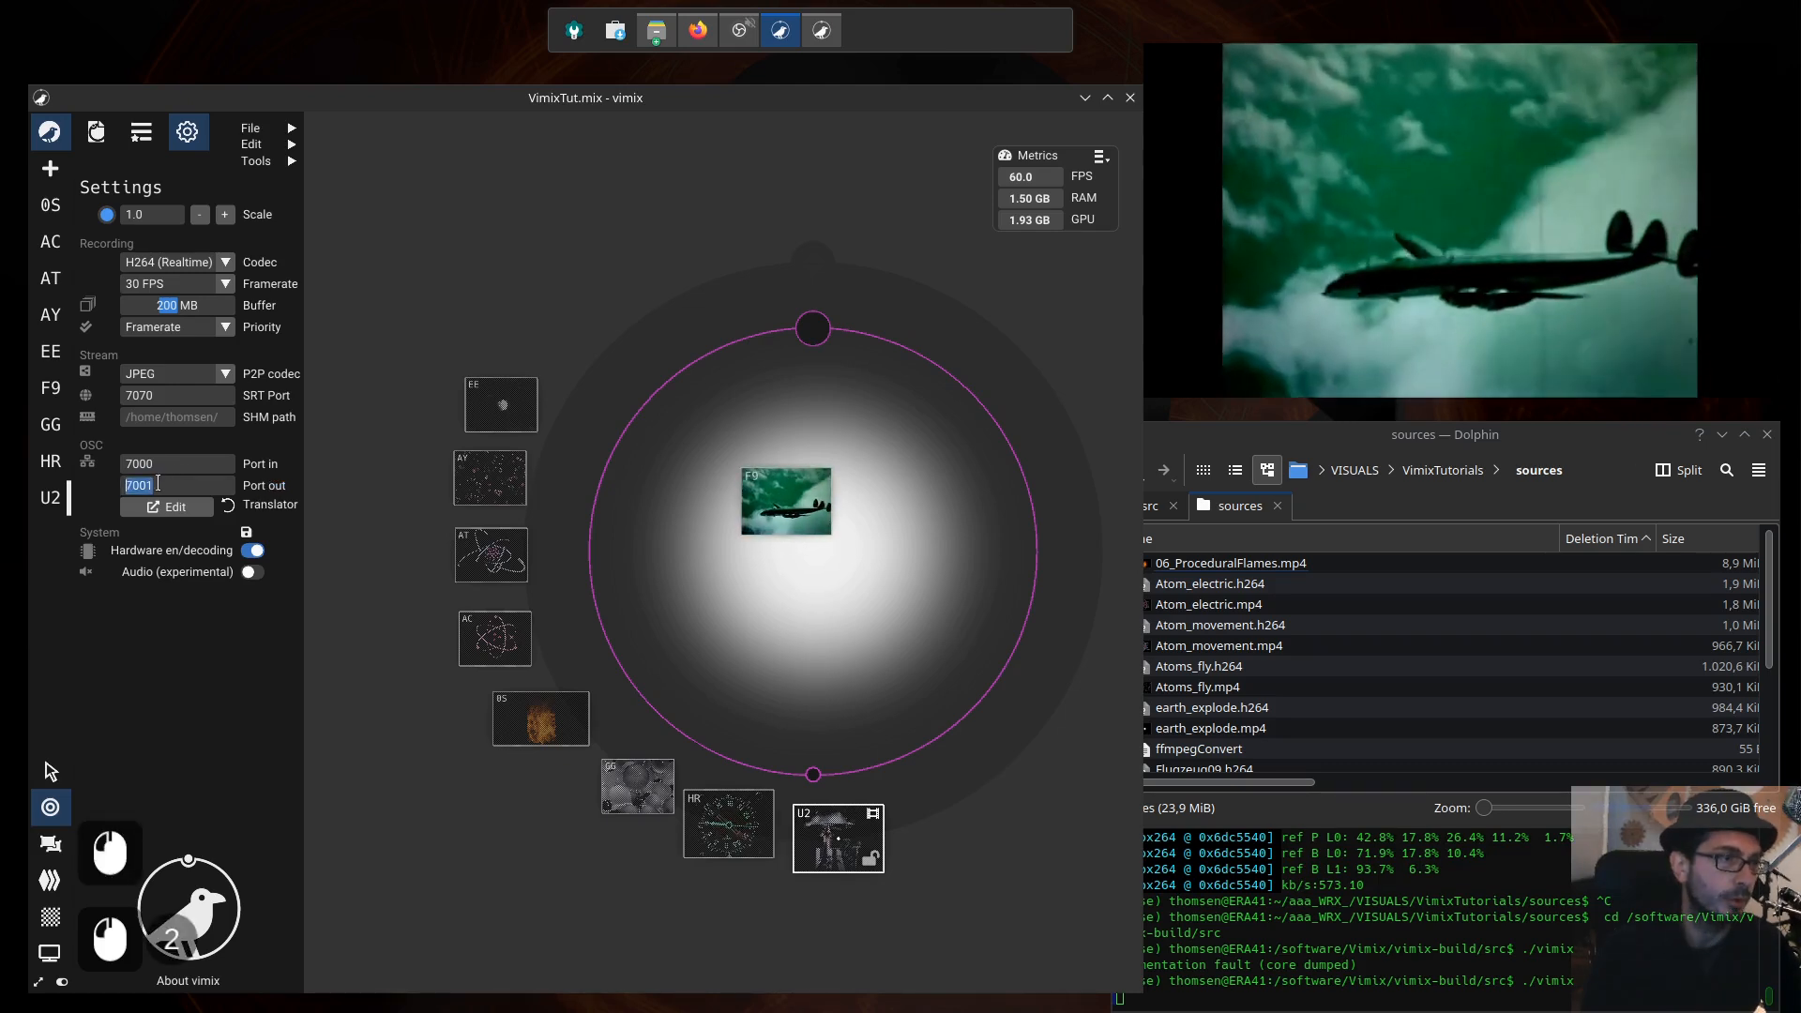
pyautogui.click(158, 485)
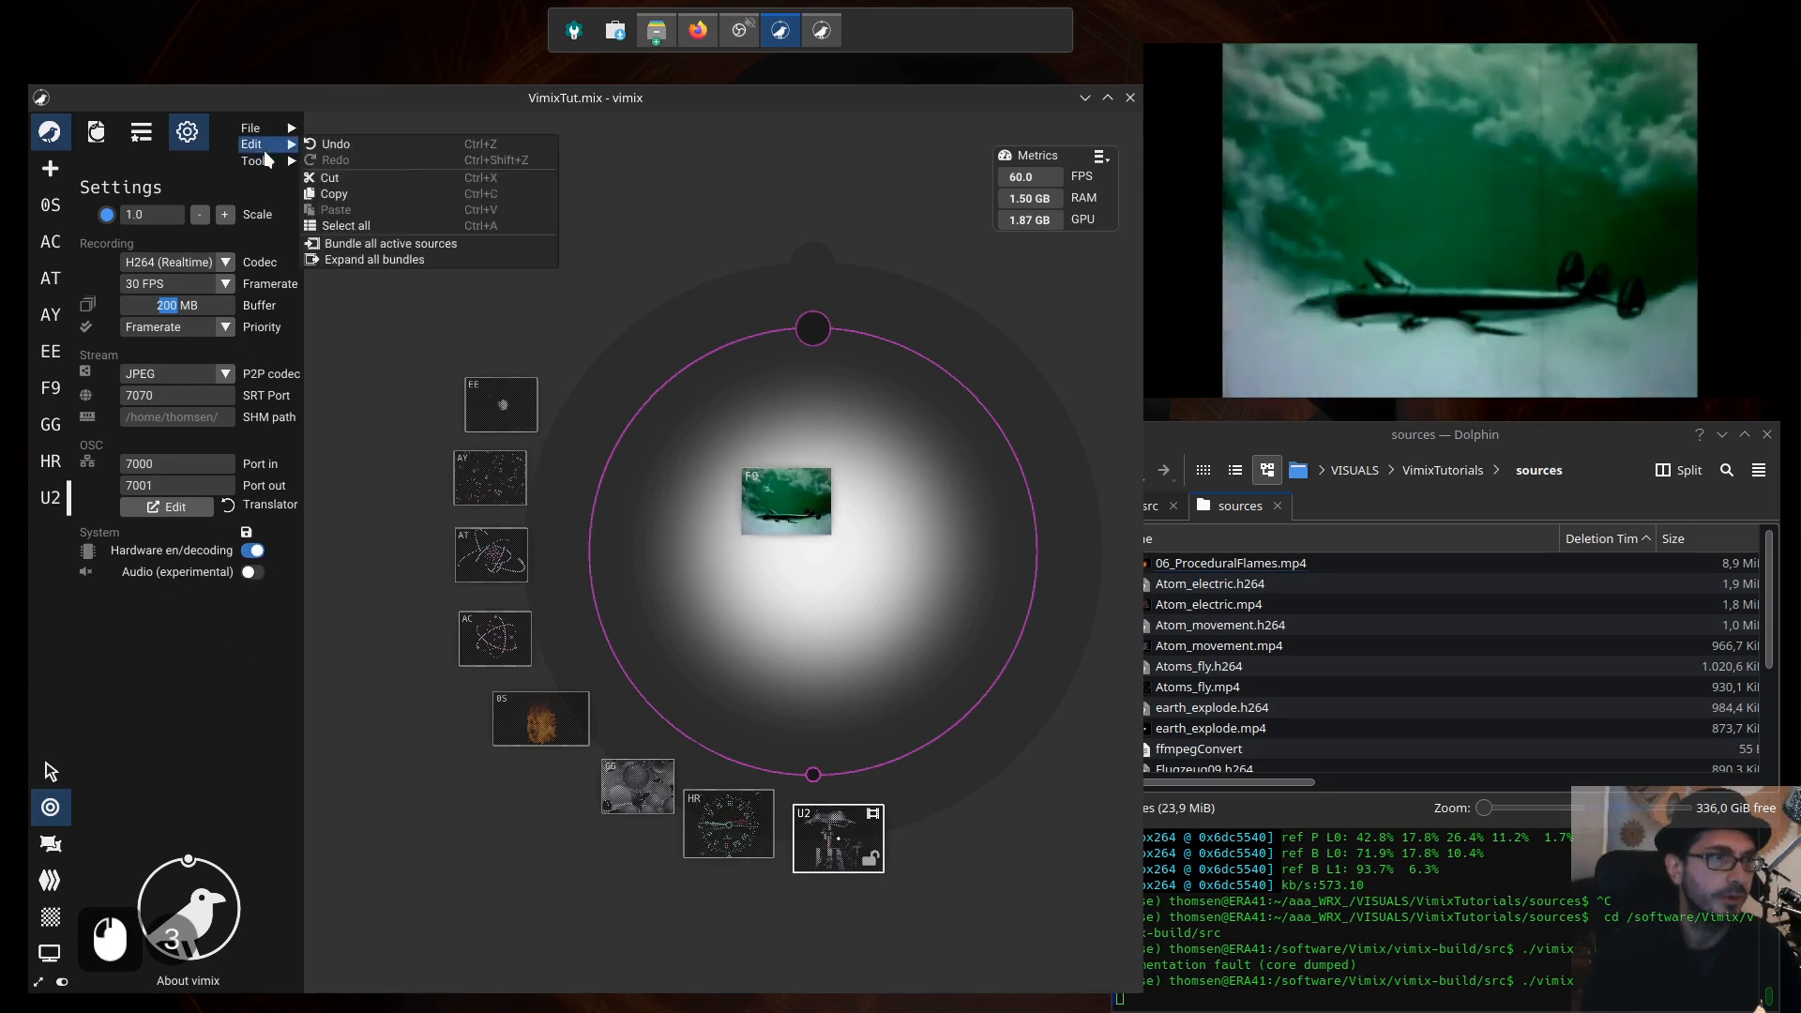
pyautogui.moveTo(253, 129)
pyautogui.click(432, 132)
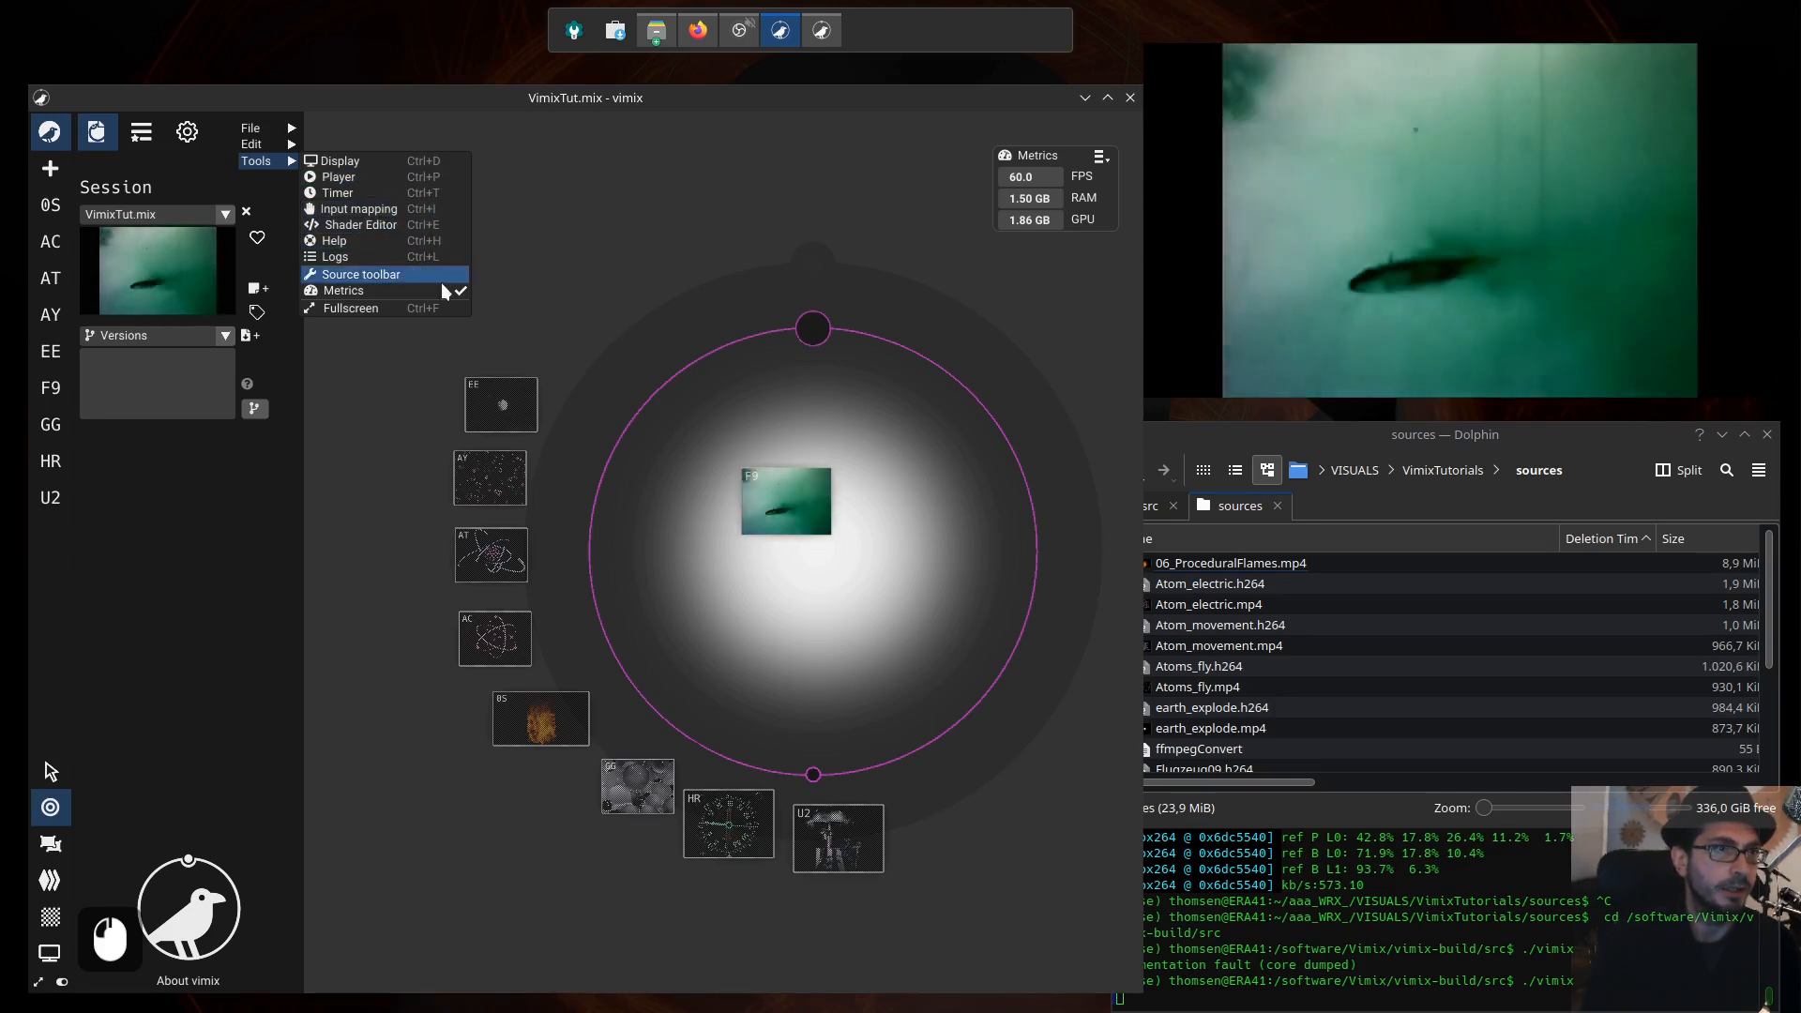
# Step: Show the Source toolbar, place it in the free area above the sources and select Atom_movement to view its values
pyautogui.click(400, 274)
pyautogui.moveTo(424, 166)
pyautogui.mouseDown()
pyautogui.moveTo(474, 176)
pyautogui.moveTo(448, 166)
pyautogui.mouseUp()
pyautogui.click(525, 402)
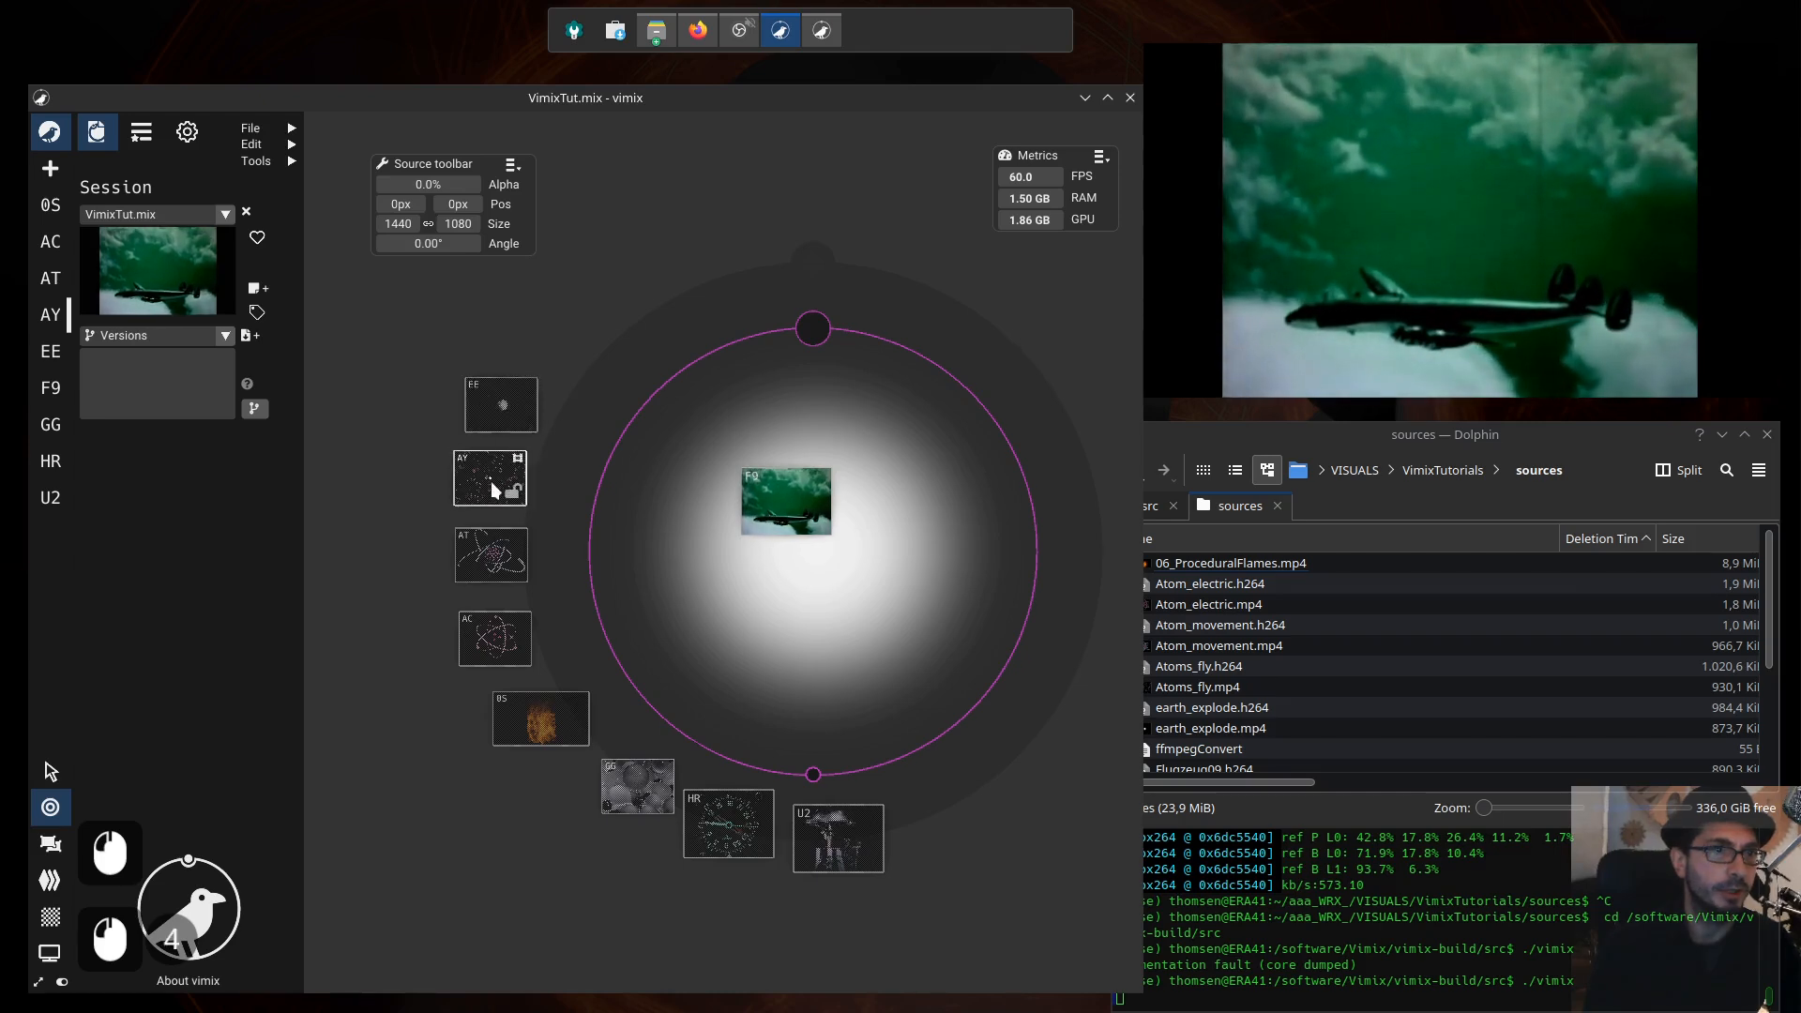
pyautogui.click(490, 554)
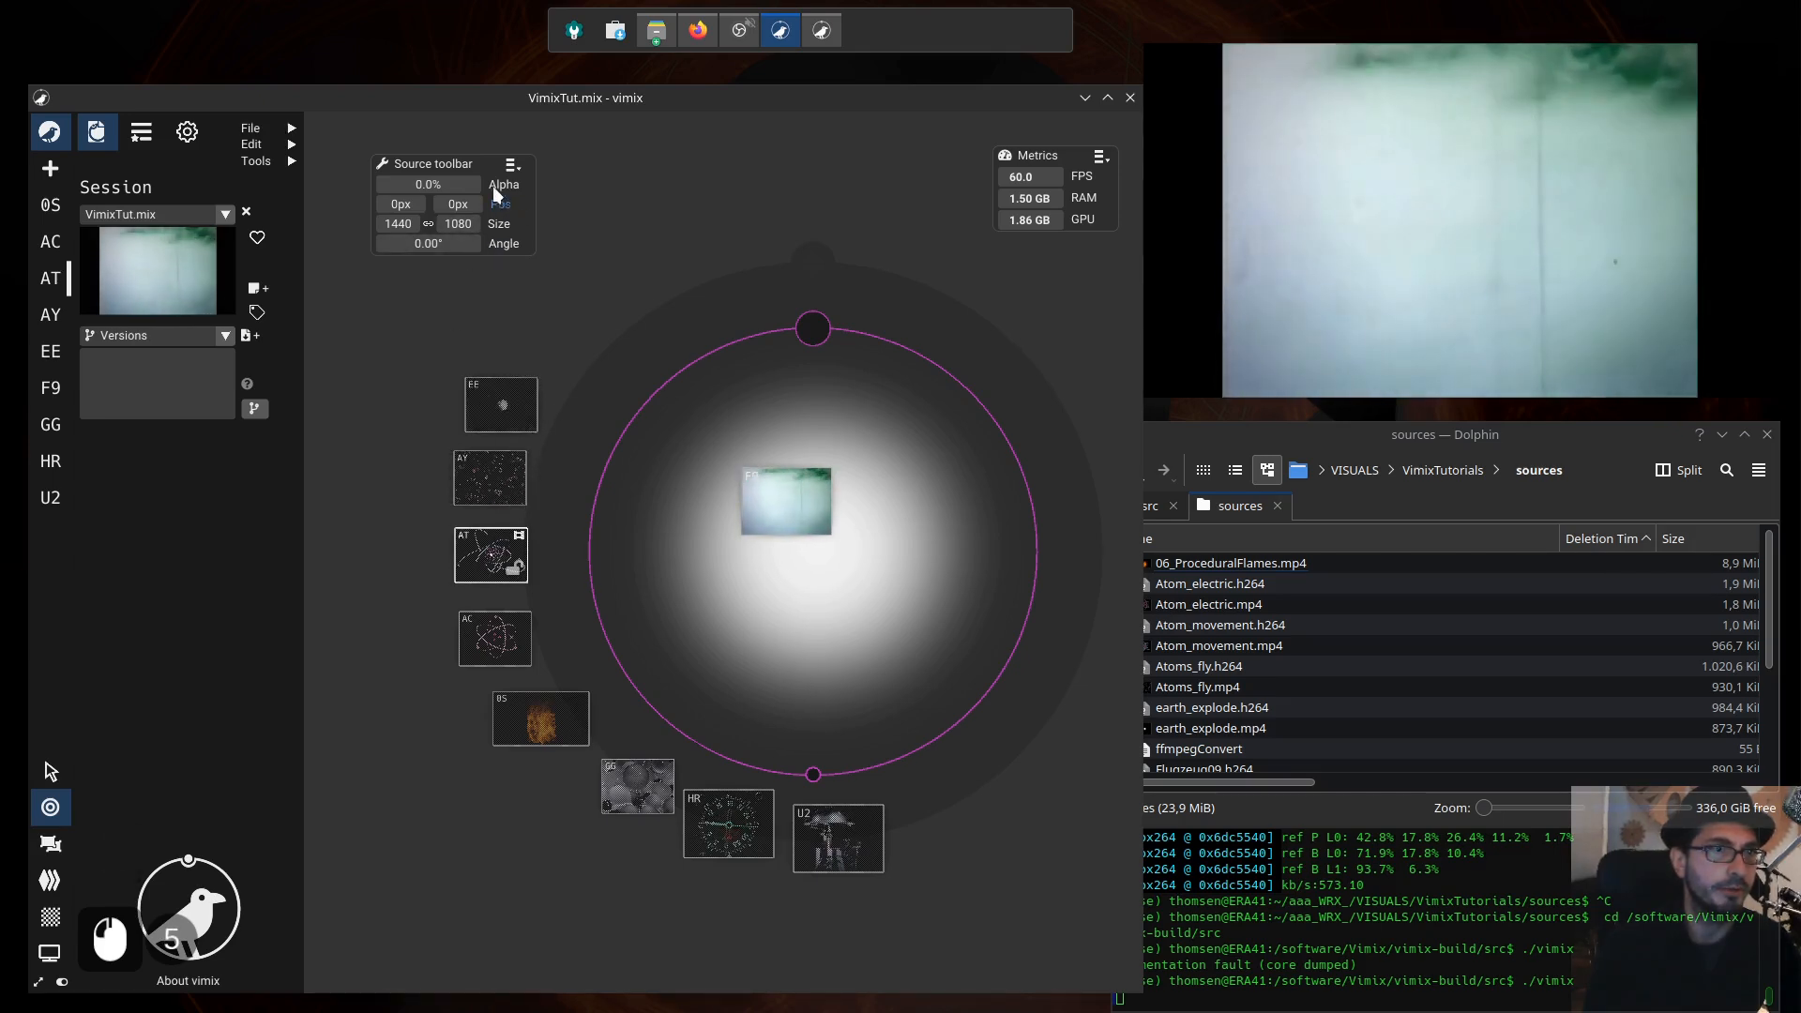
pyautogui.moveTo(448, 161); pyautogui.dragTo(431, 177)
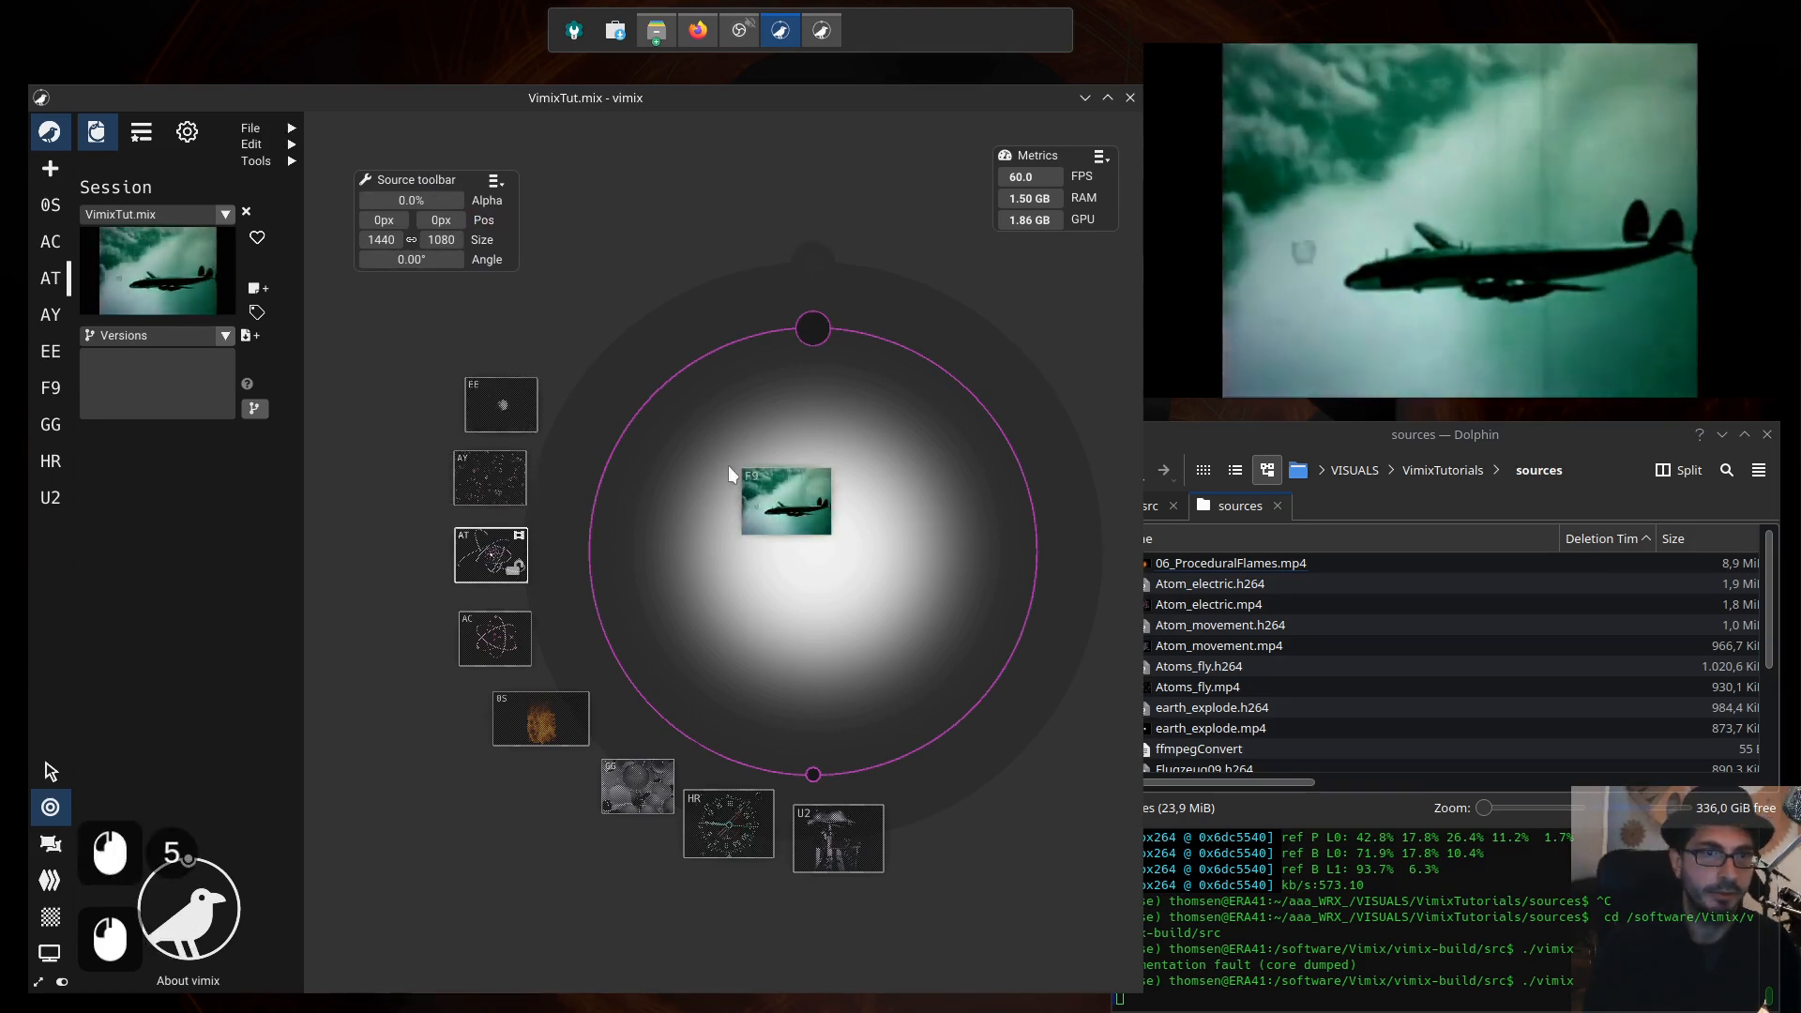
# Step: Move Flugzeug09 close to the centre of the mixing circle for an alpha of about 99.8%
pyautogui.moveTo(770, 490); pyautogui.dragTo(804, 546)
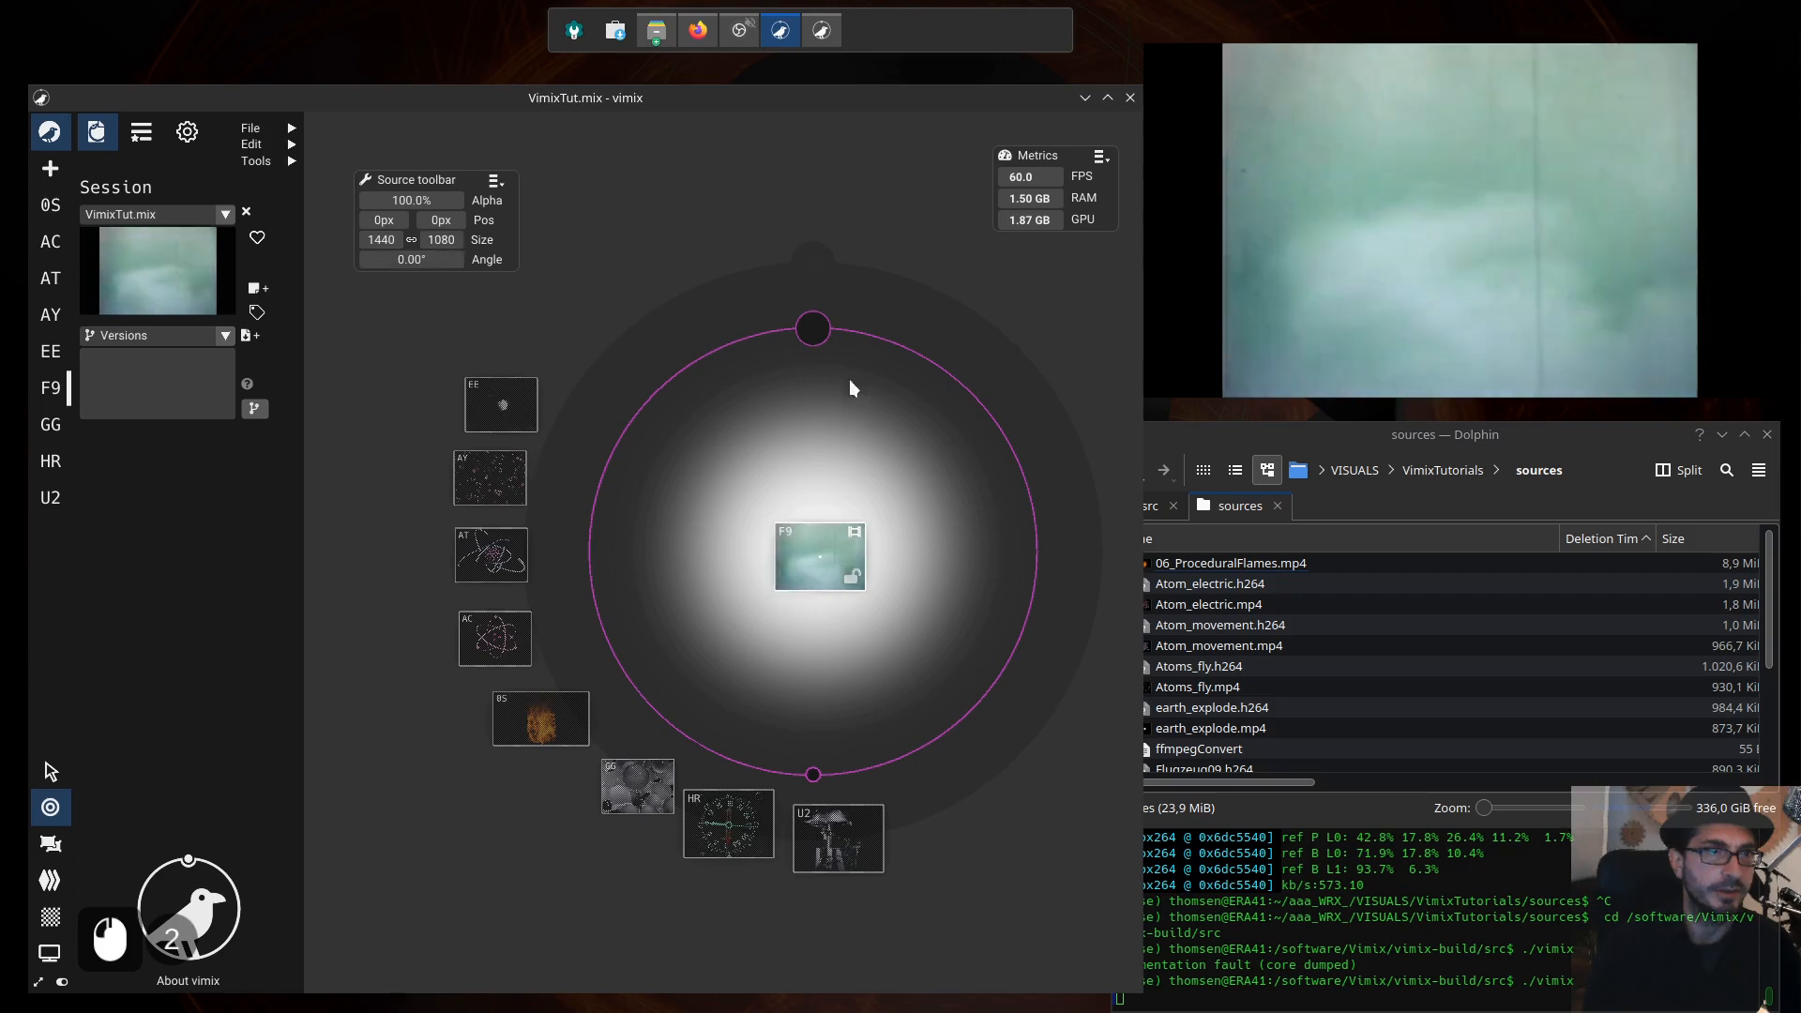
pyautogui.moveTo(835, 558); pyautogui.dragTo(810, 543)
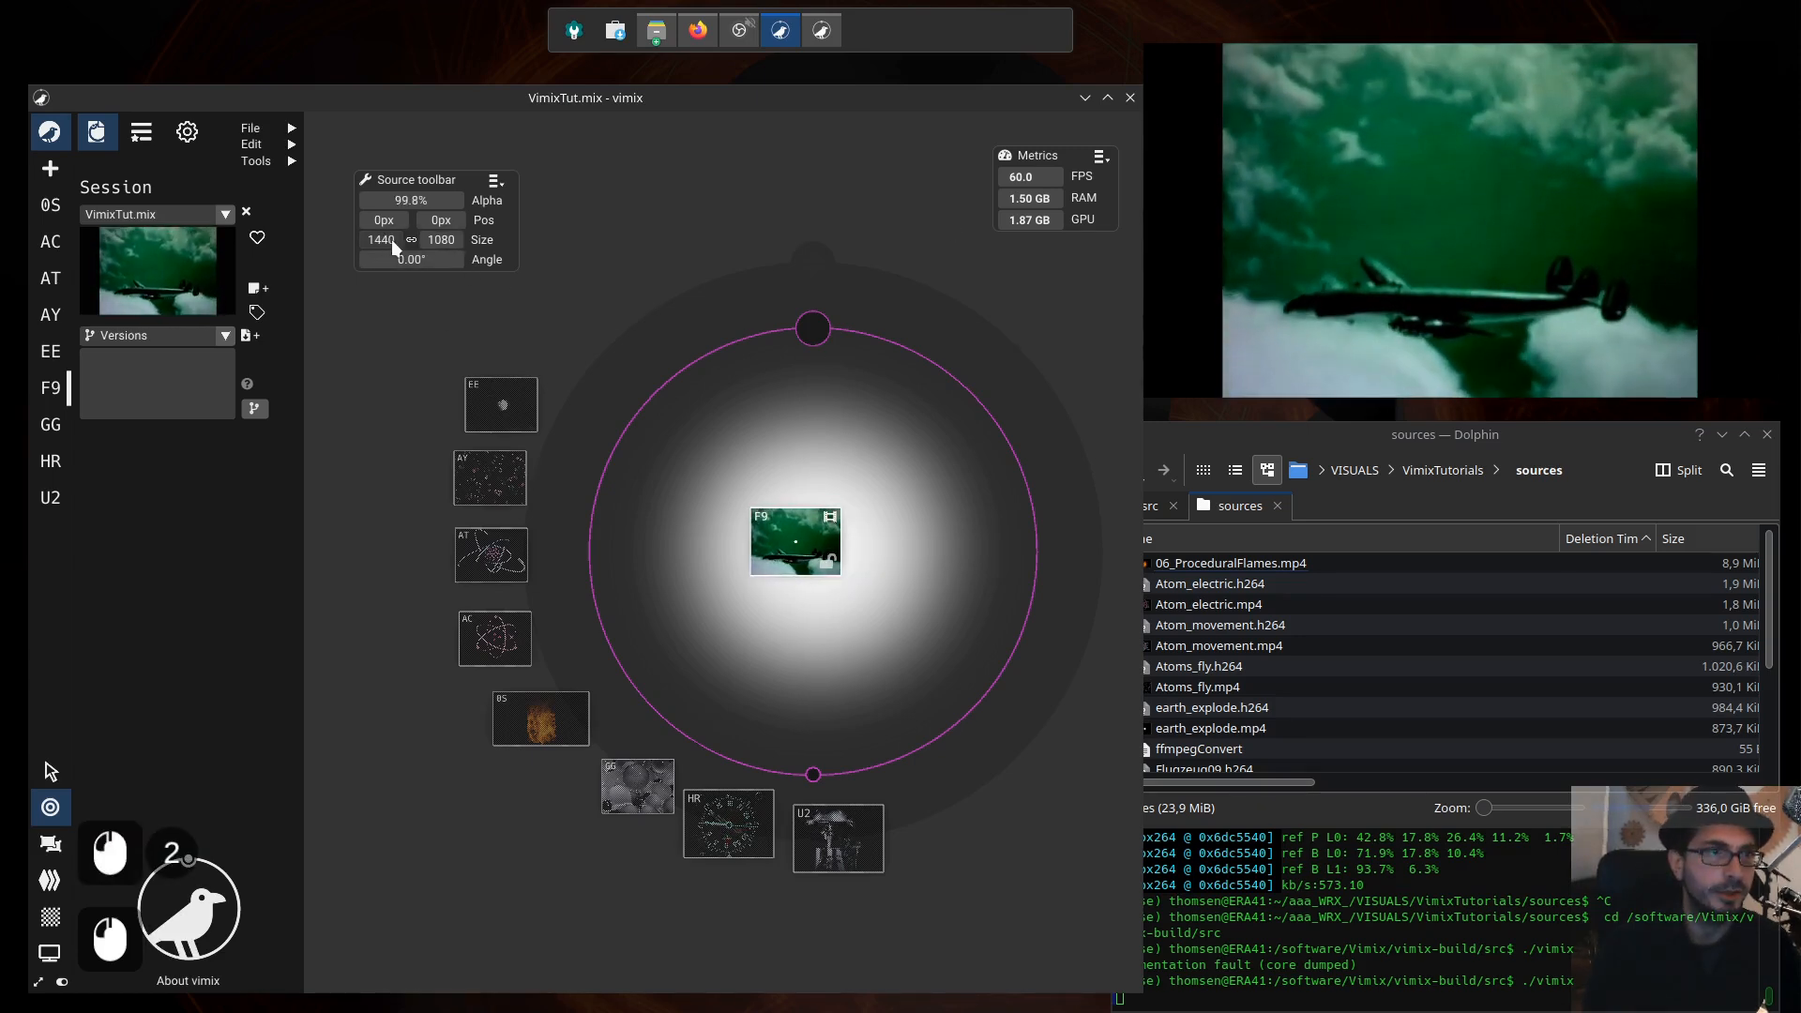
# Step: Scale Flugzeug09 proportionally to about 1501 × 1126 px and switch to the geometry view
pyautogui.moveTo(390, 239); pyautogui.dragTo(351, 240)
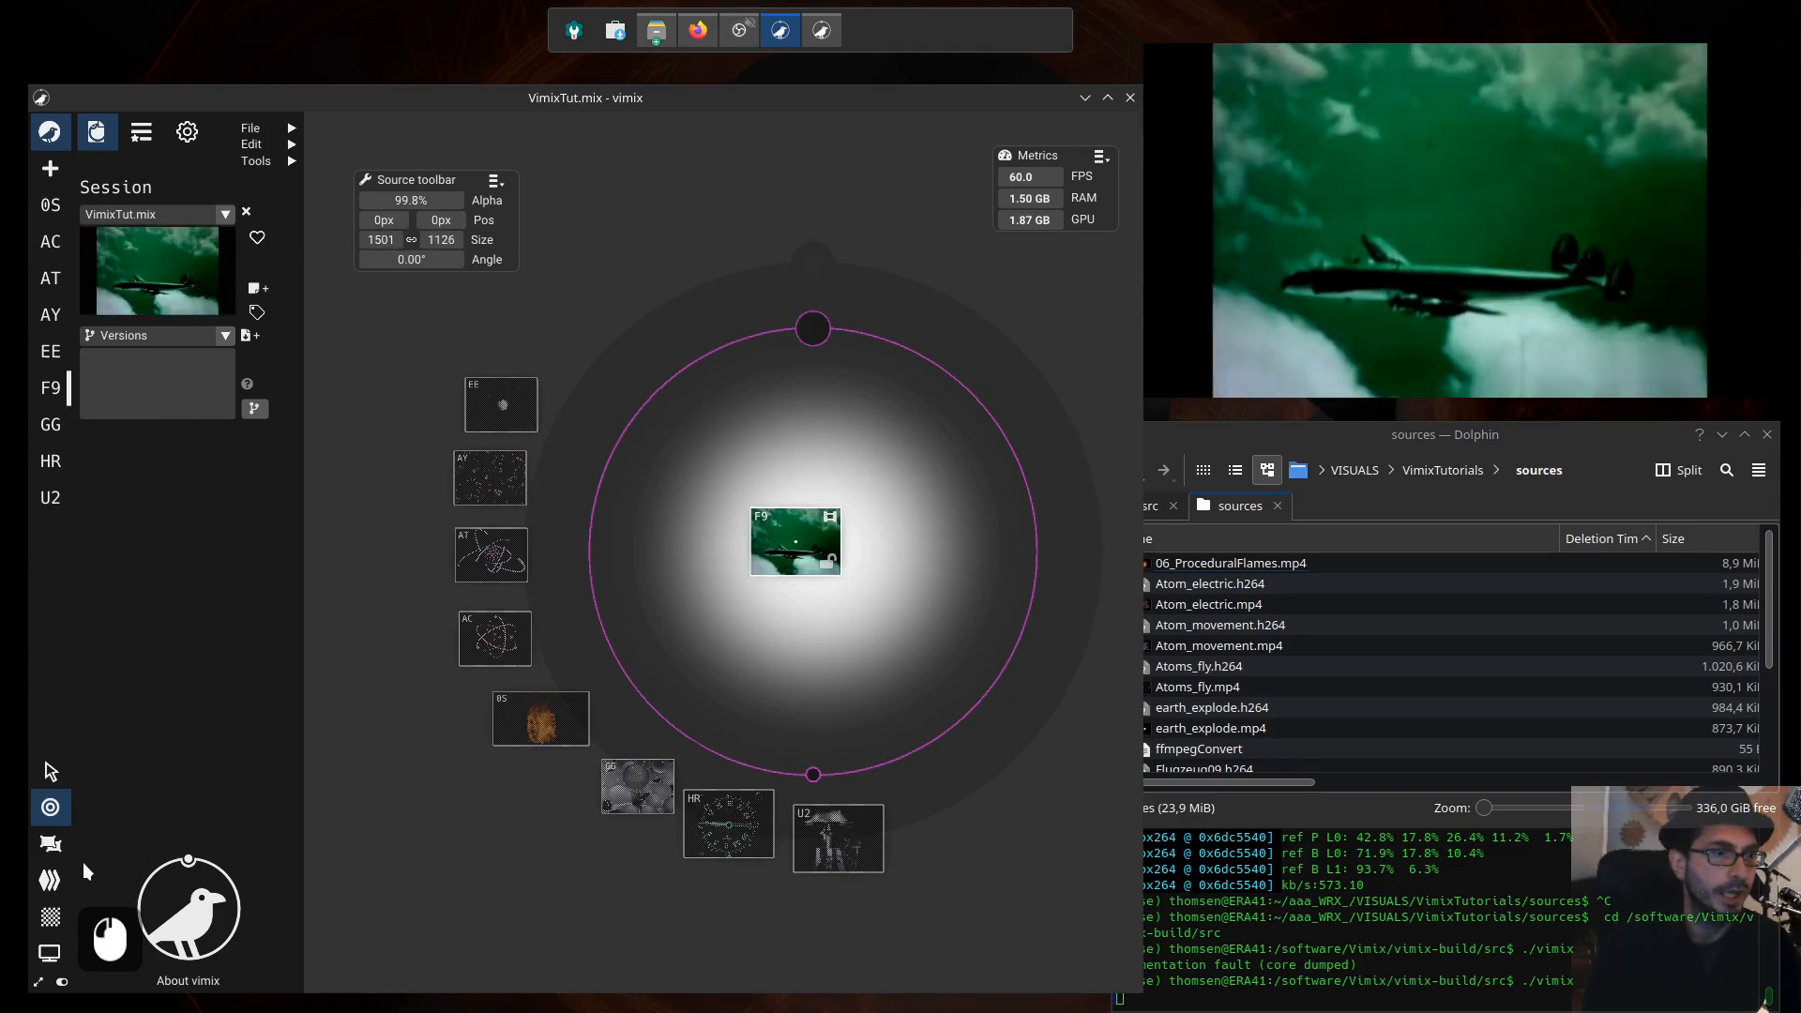
pyautogui.click(50, 843)
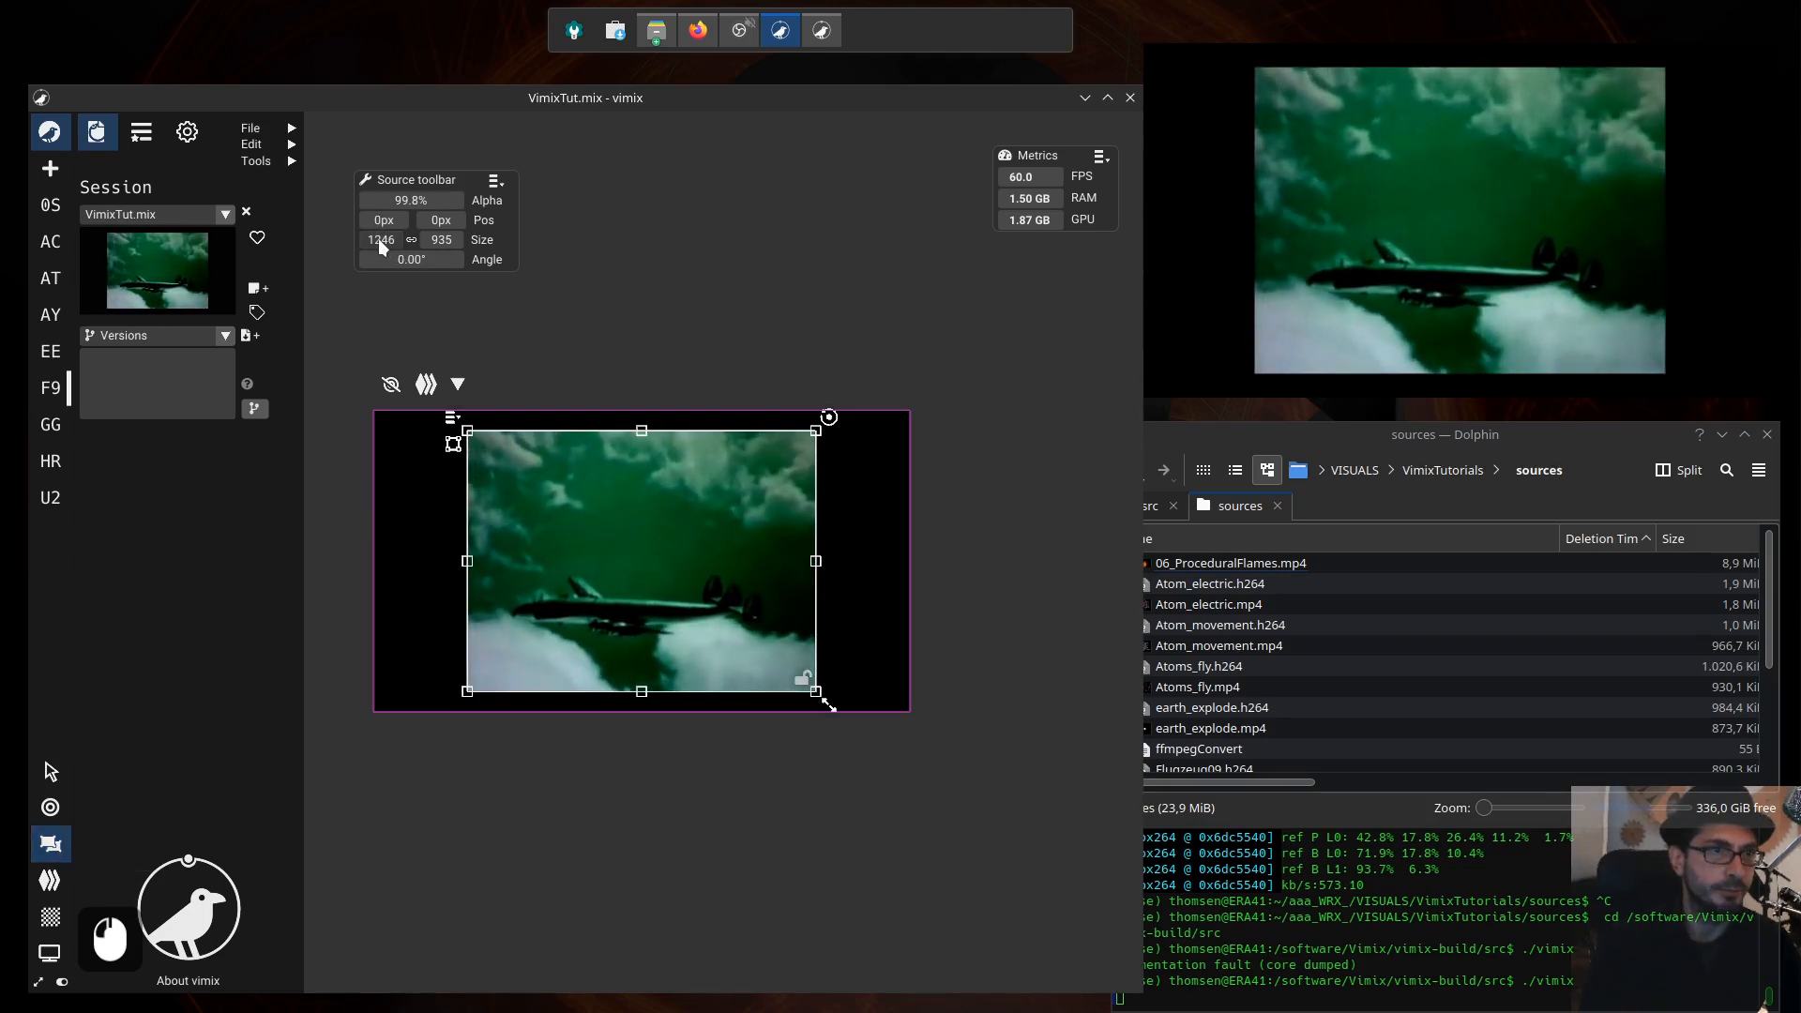
# Step: Reset the size of Flugzeug09 to its original 1440 × 1080 px
pyautogui.click(482, 241)
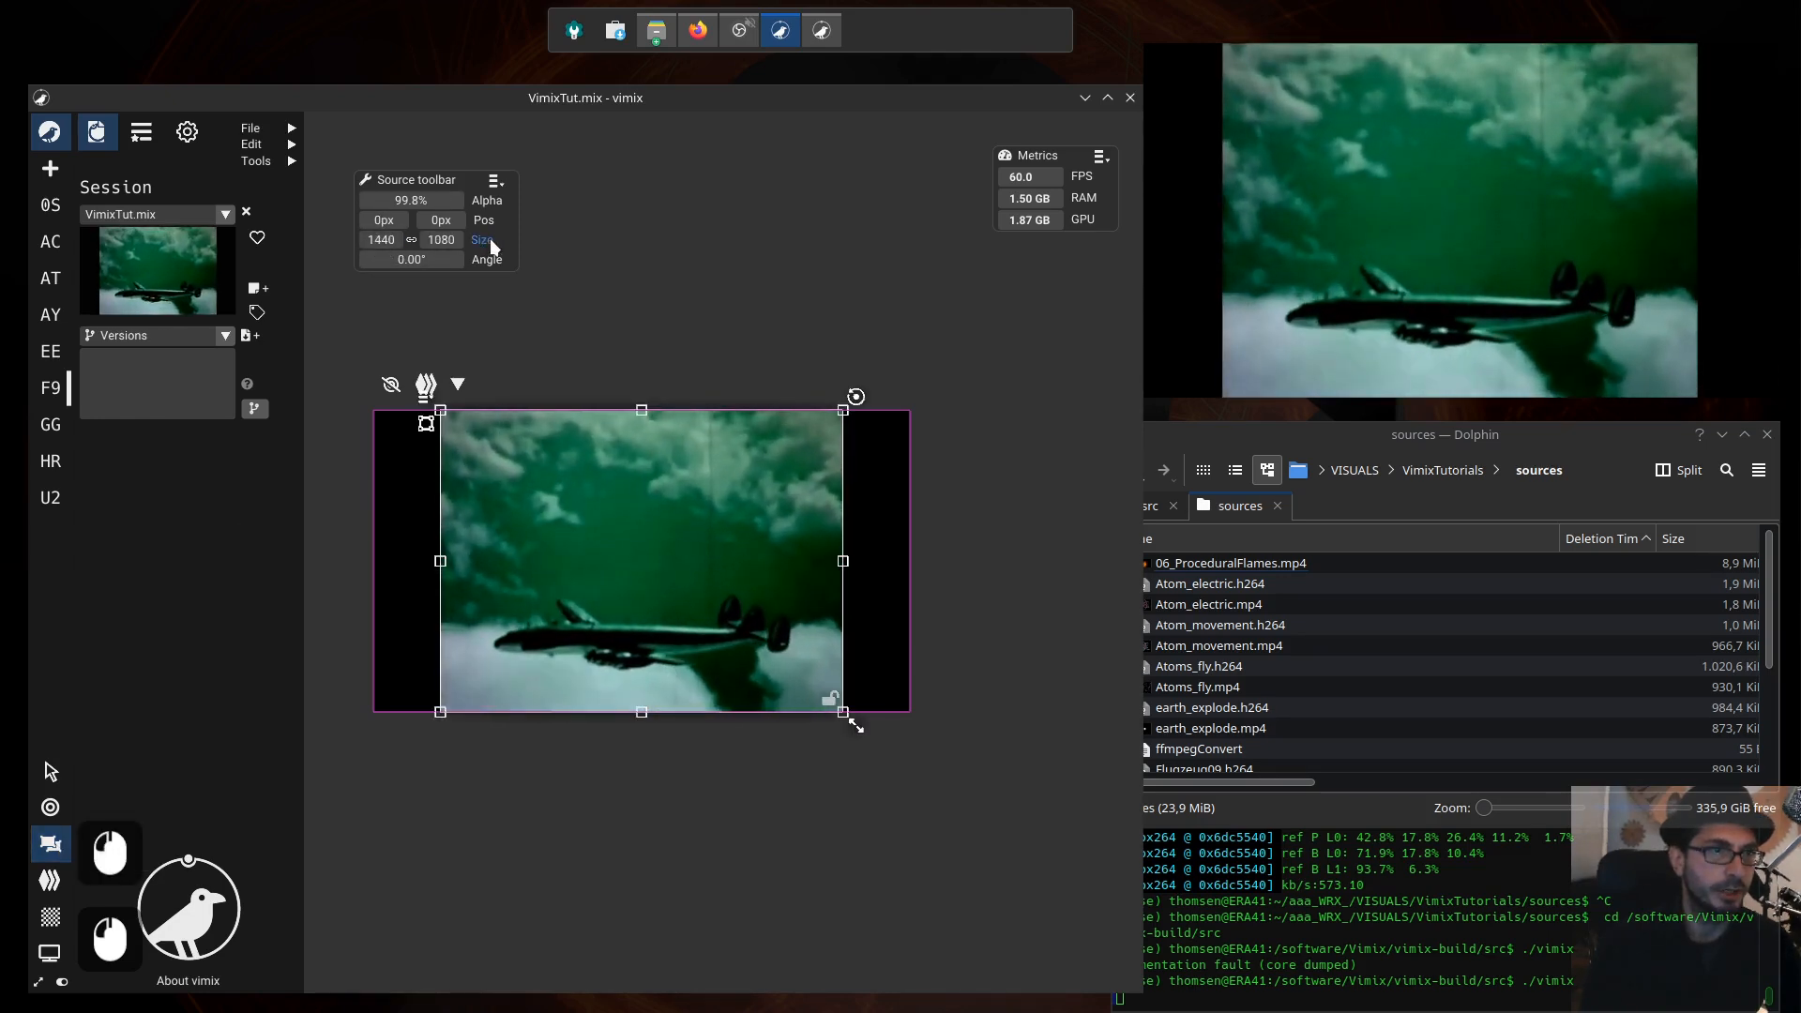
pyautogui.click(487, 241)
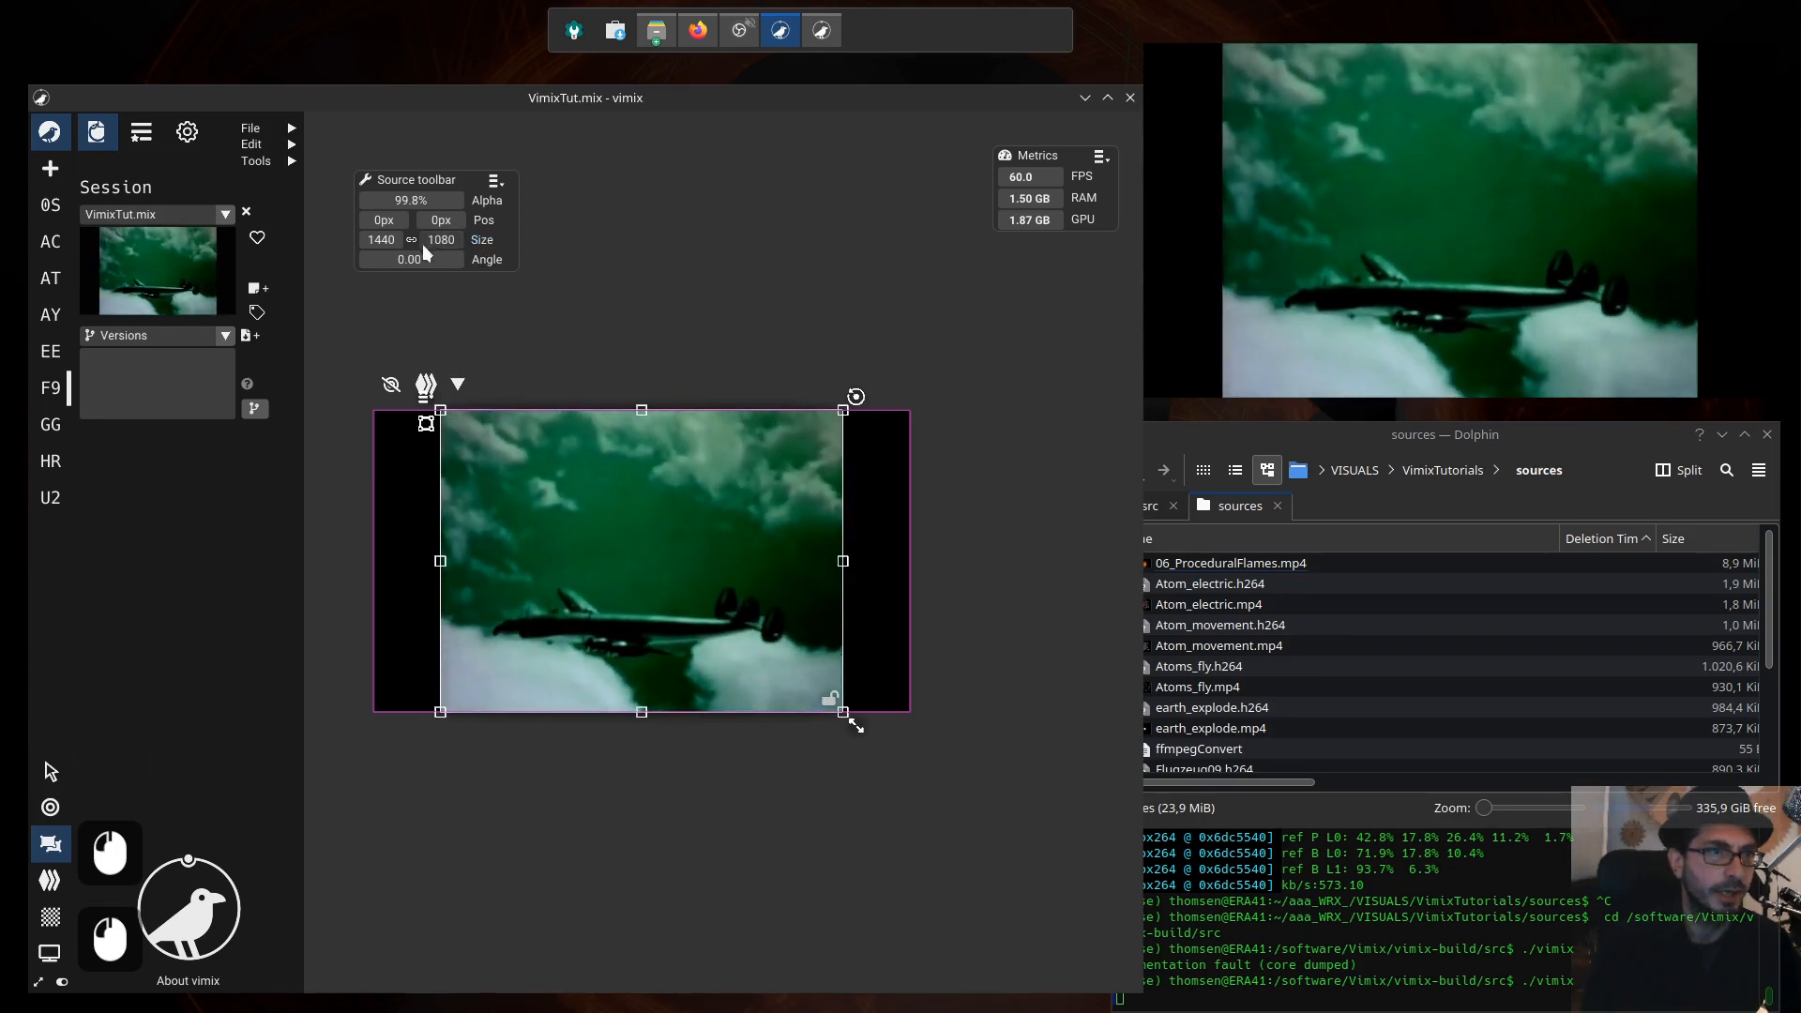
# Step: Narrow Flugzeug09 to about 1249 px with width and height unlinked, and relink them to scale it proportionally to about 1186 × 1026 px
pyautogui.click(413, 241)
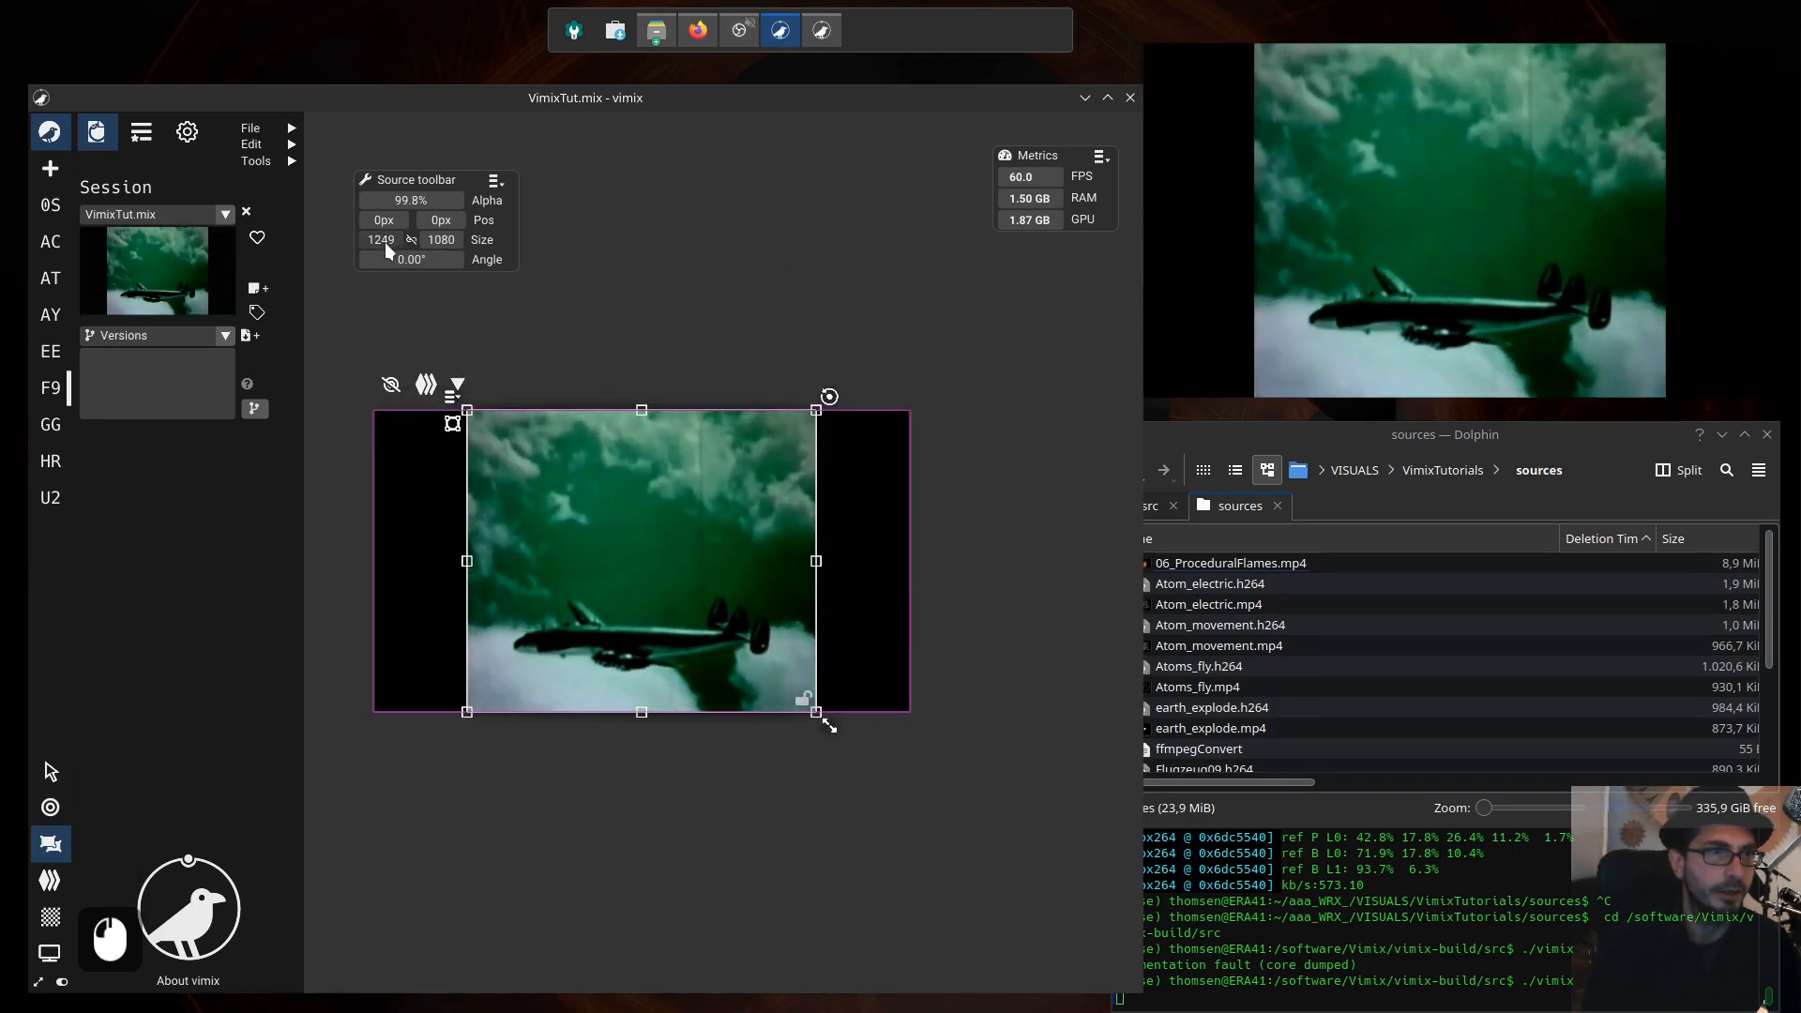
pyautogui.click(410, 240)
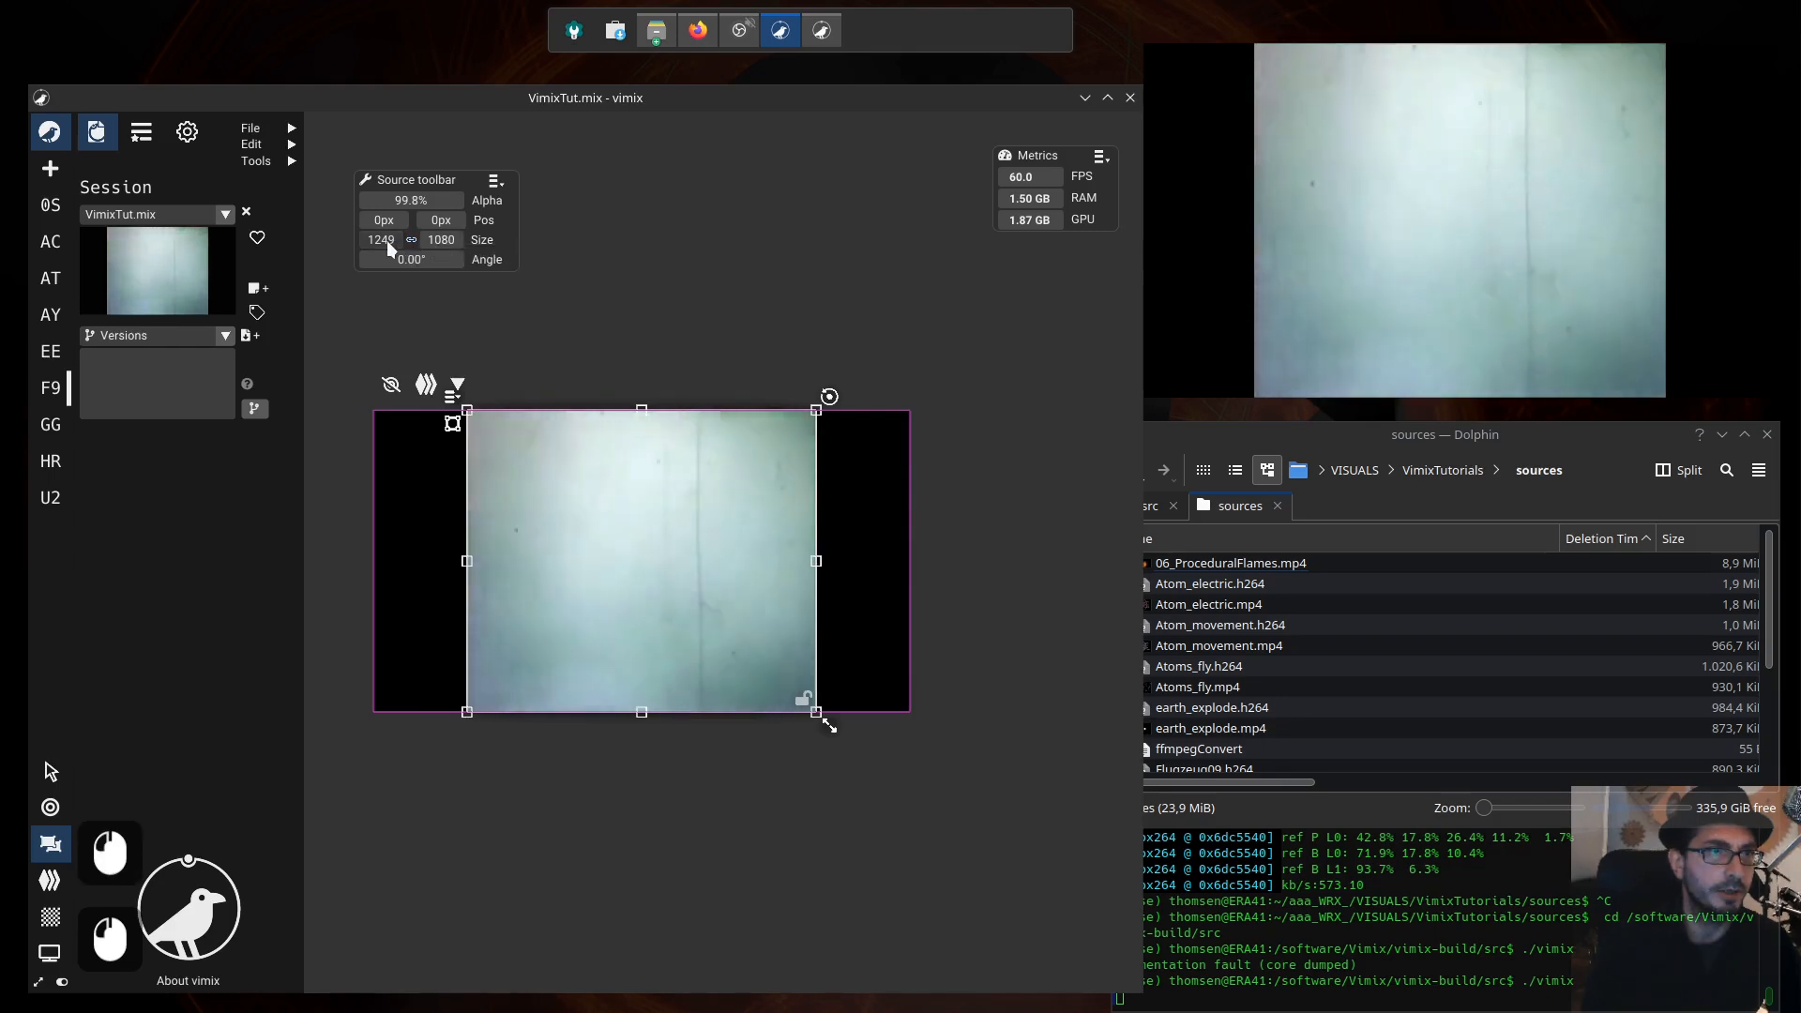
pyautogui.moveTo(386, 240); pyautogui.dragTo(340, 238)
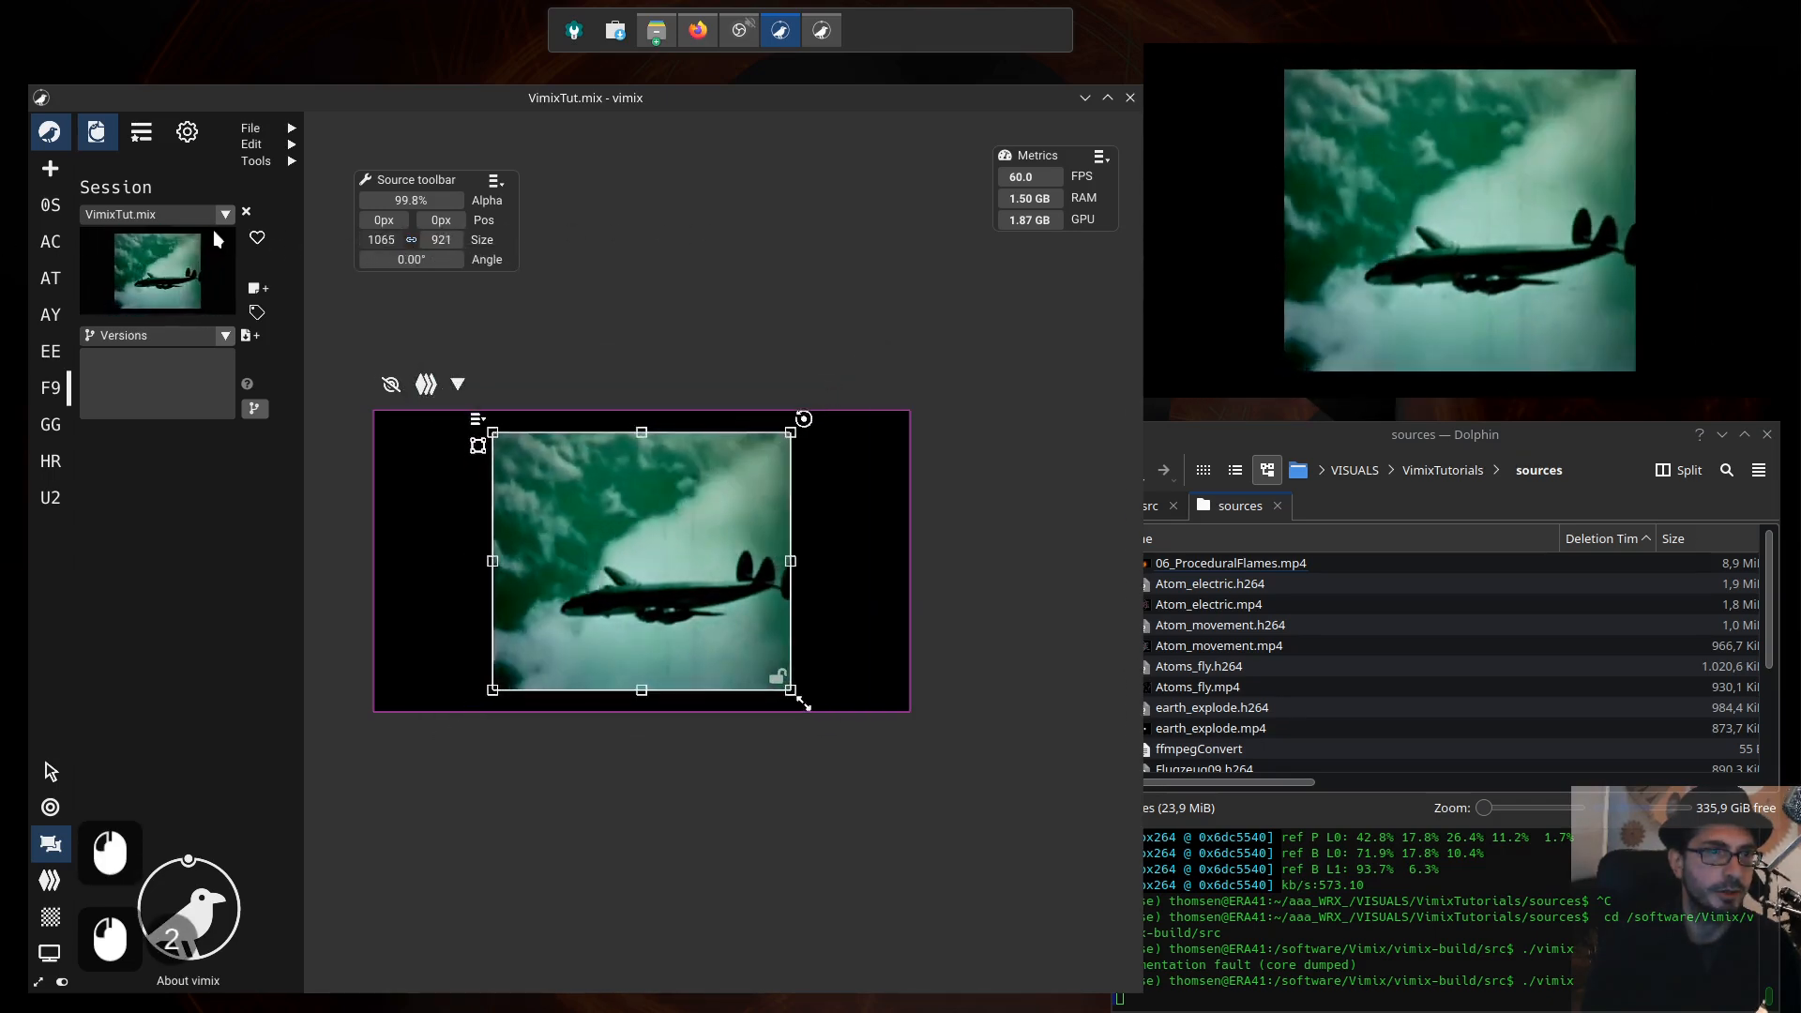
# Step: Toggle the width and height link off and on again and restore Flugzeug09 to 1440 × 1080 px
pyautogui.click(410, 240)
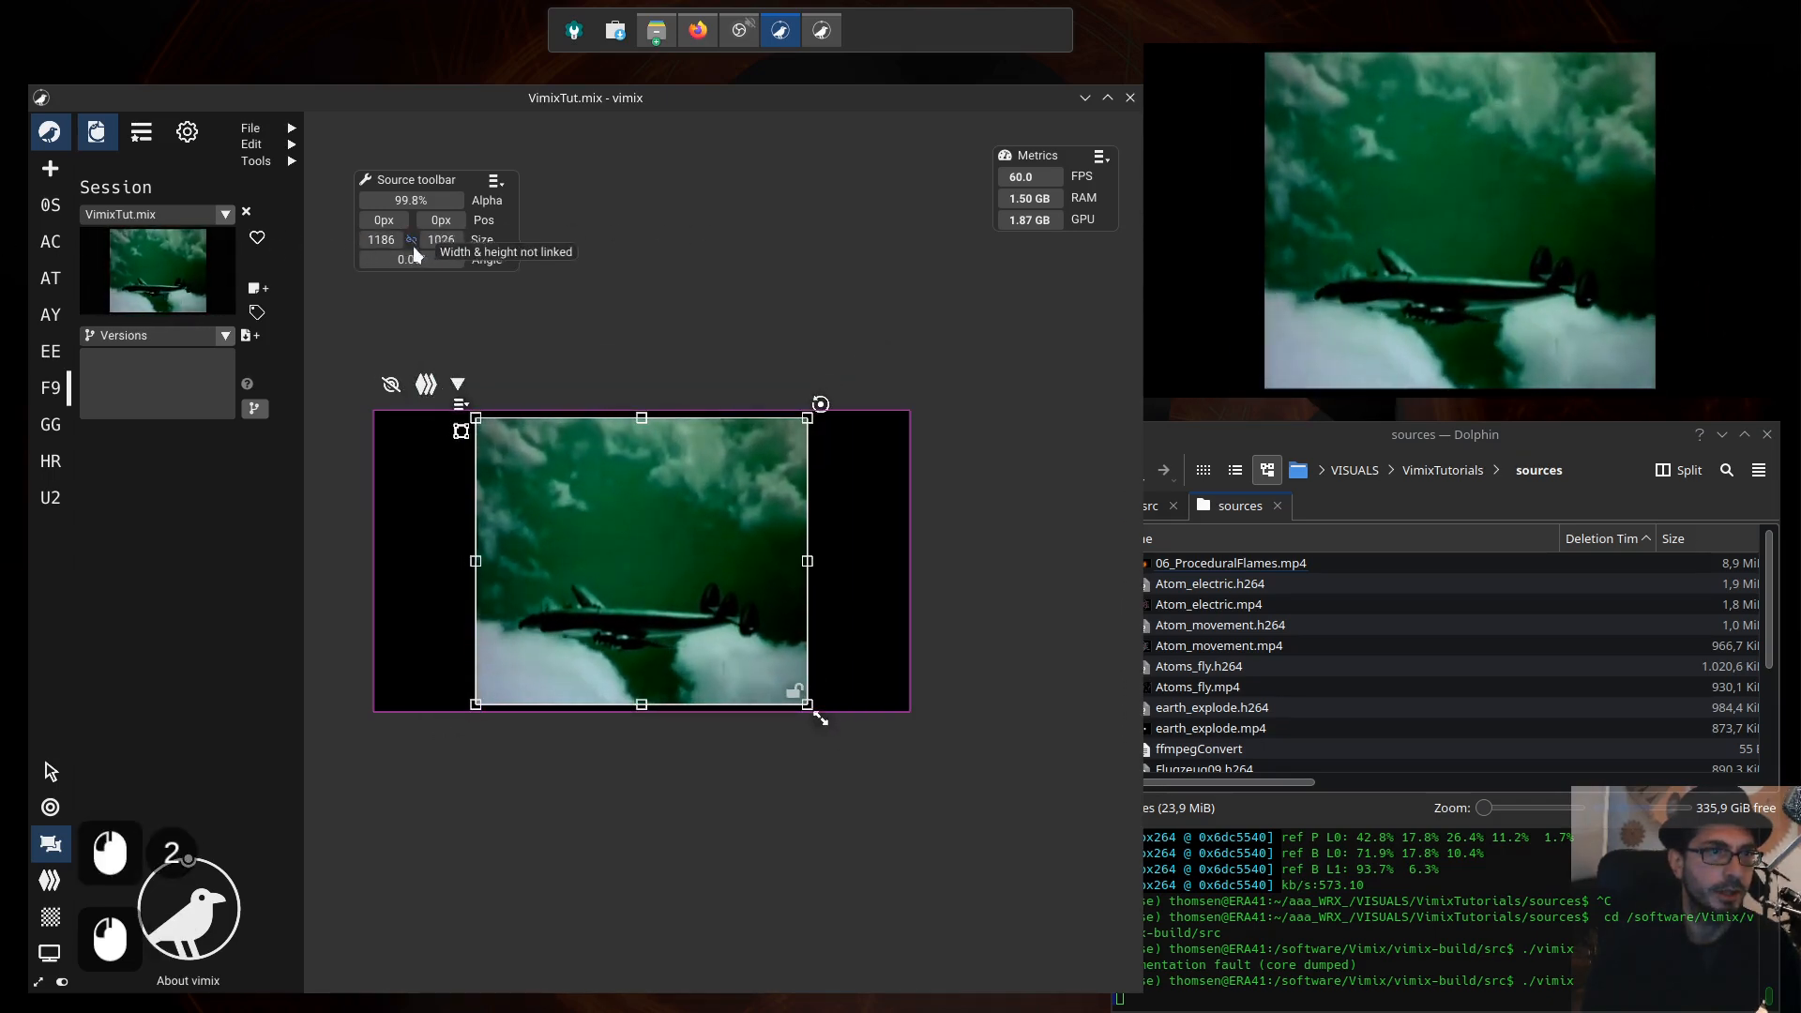
pyautogui.click(387, 239)
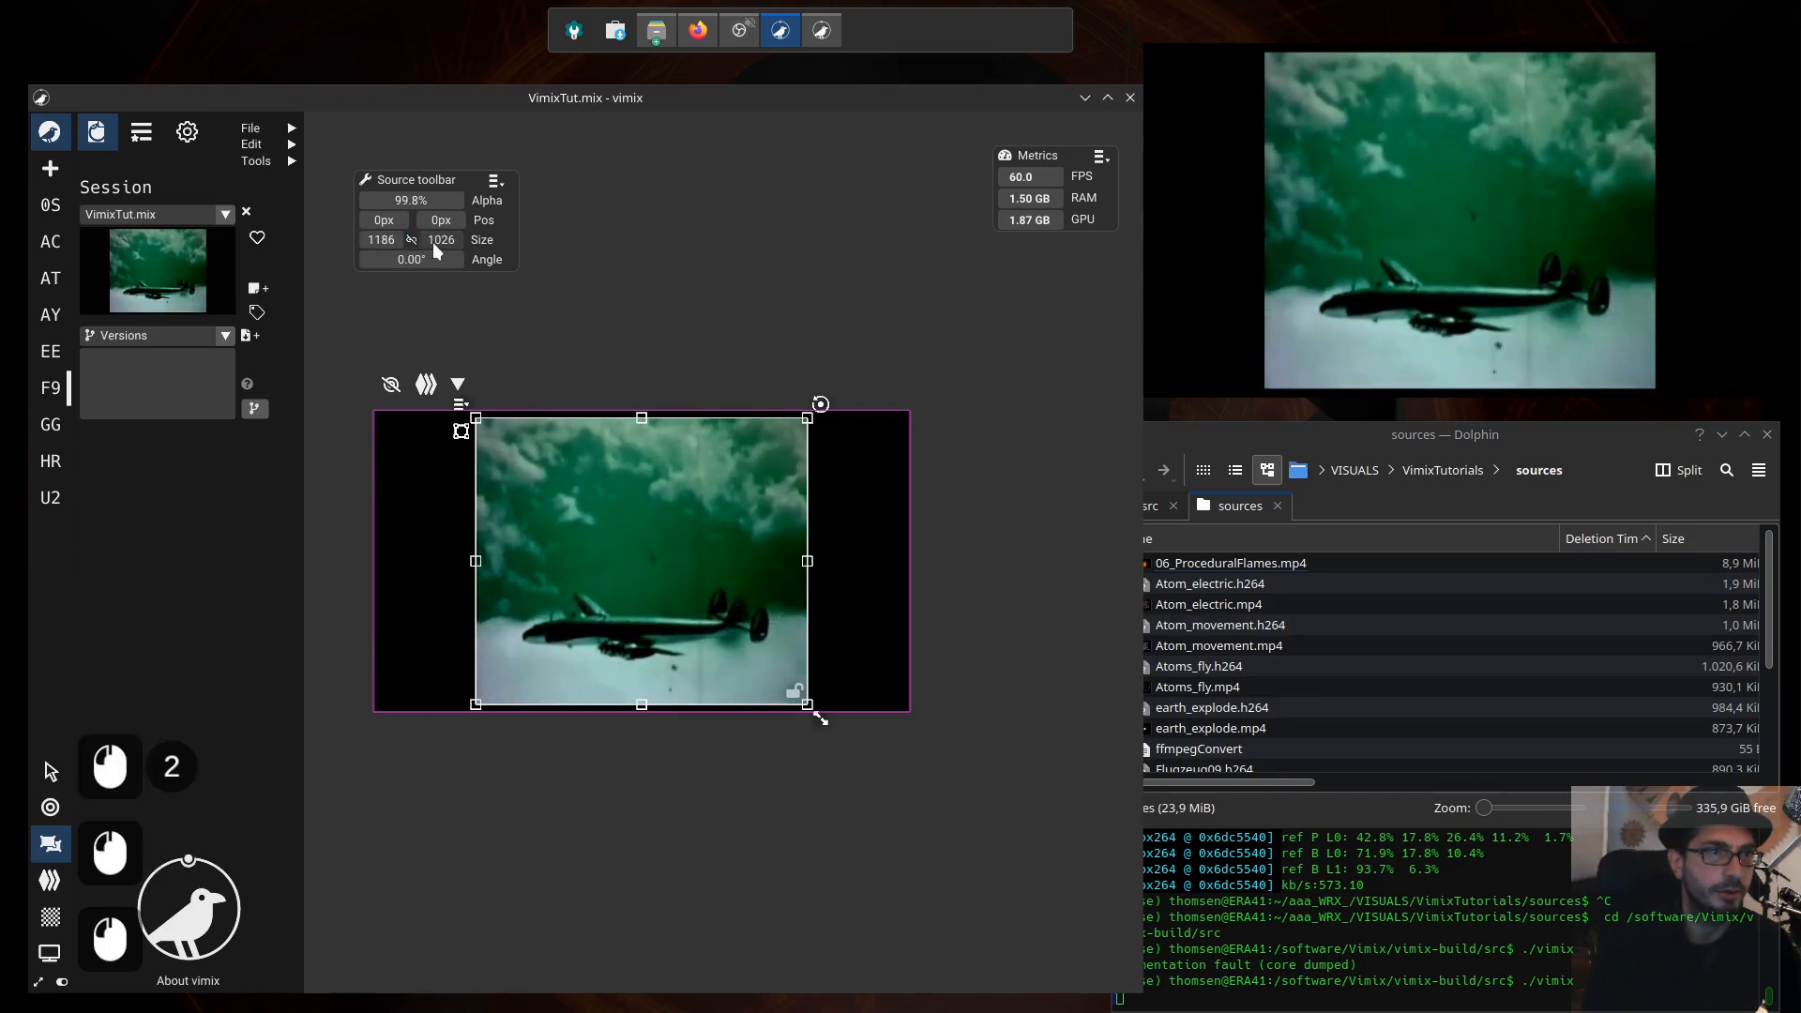
pyautogui.click(412, 240)
pyautogui.click(484, 241)
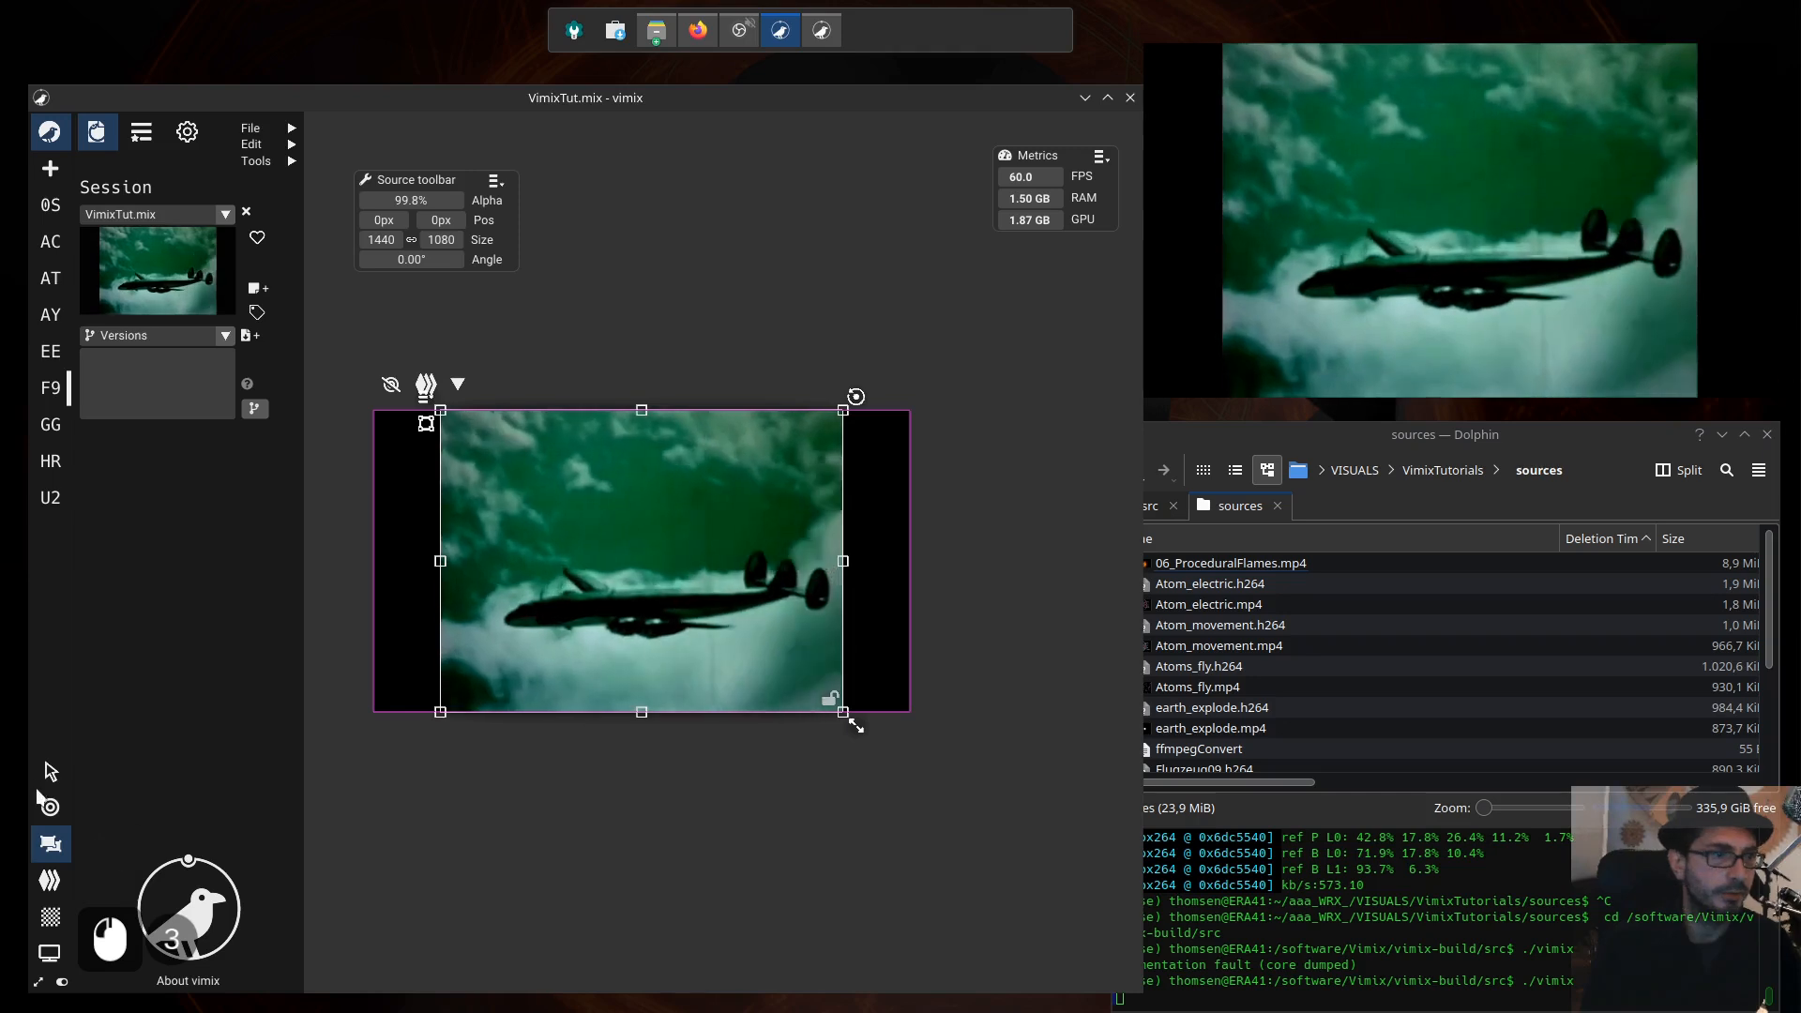
# Step: In the mixing view, bring Flugzeug09 to the circle's centre for 100% alpha, and move it outside the circle to deactivate it
pyautogui.press('F1')
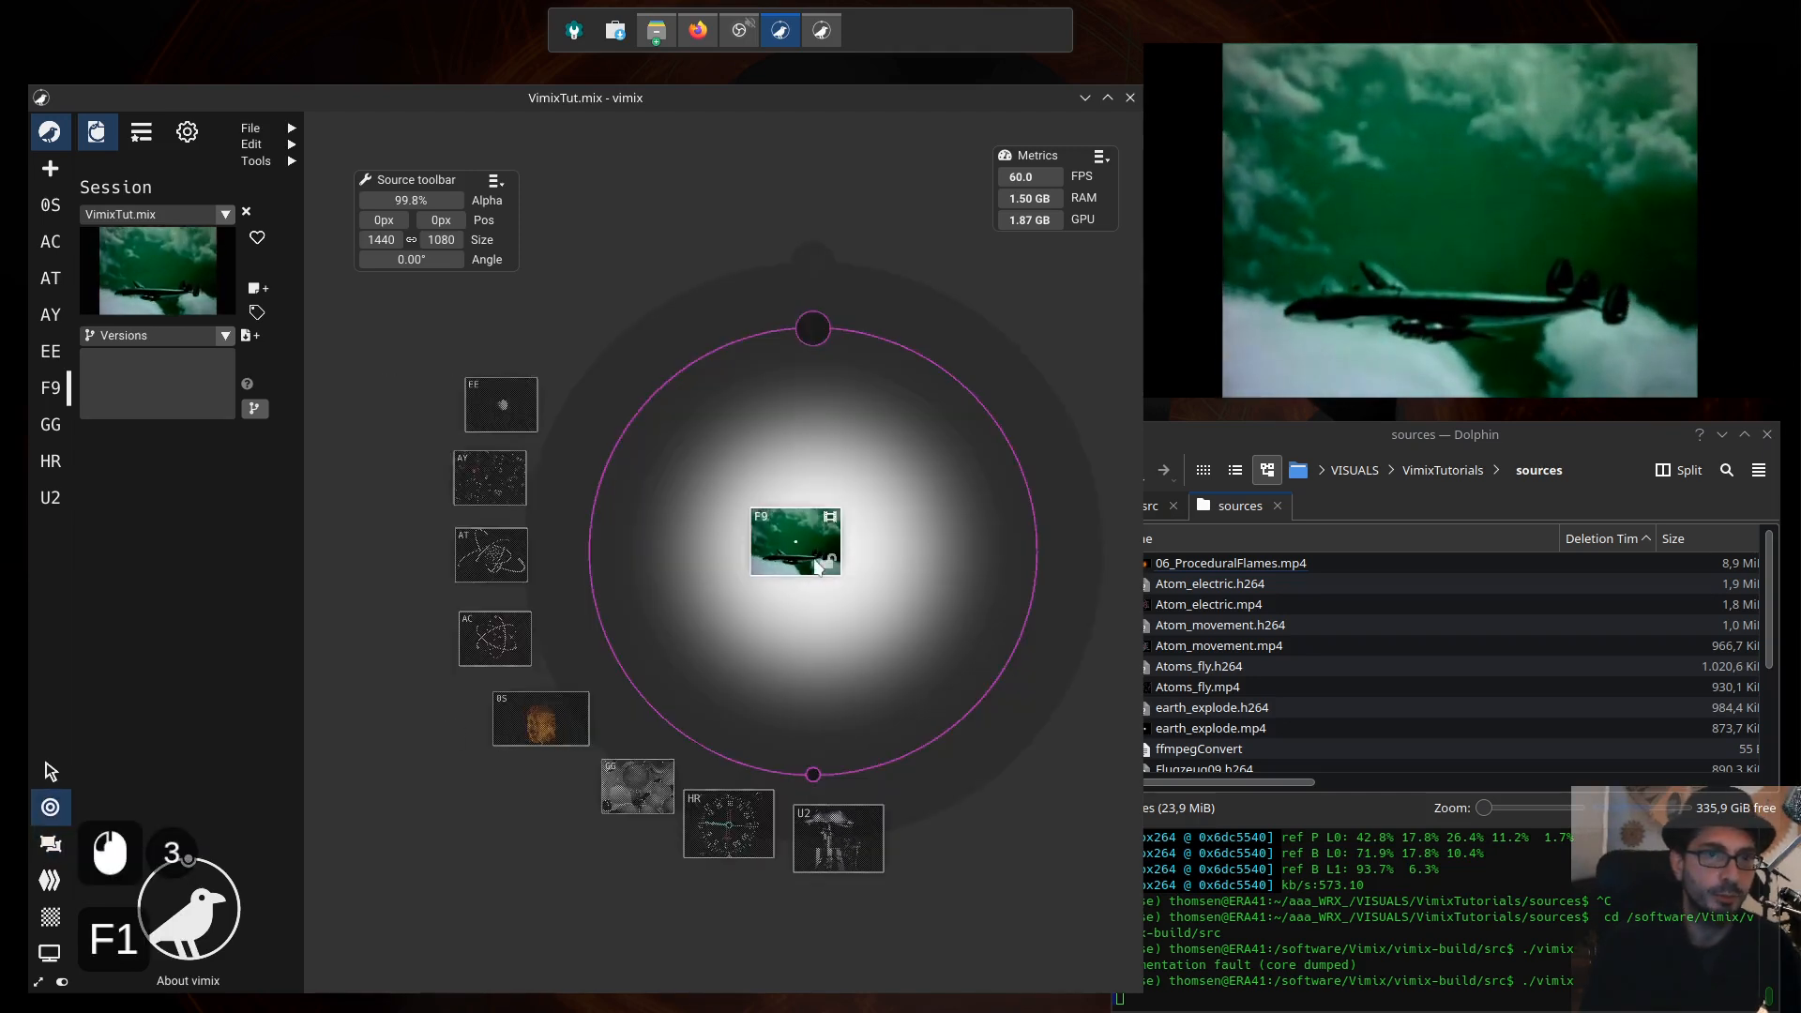
pyautogui.moveTo(818, 566); pyautogui.dragTo(812, 541)
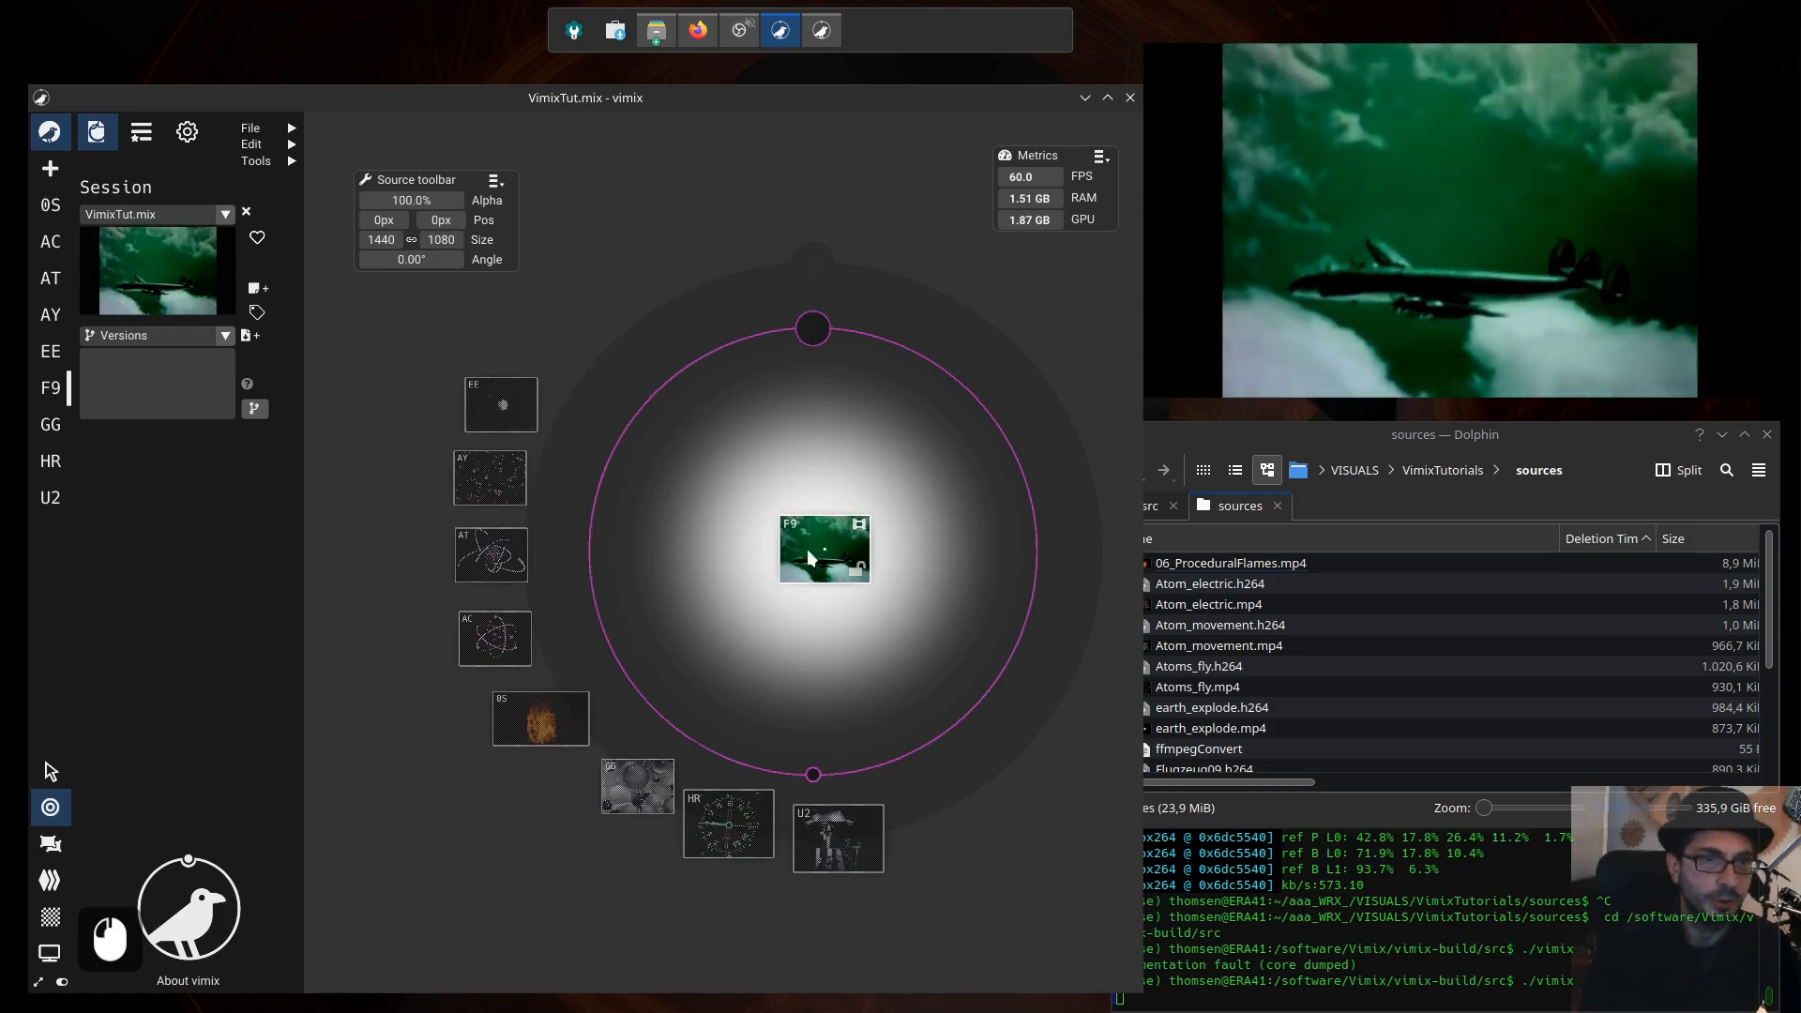
pyautogui.moveTo(808, 557); pyautogui.dragTo(571, 338)
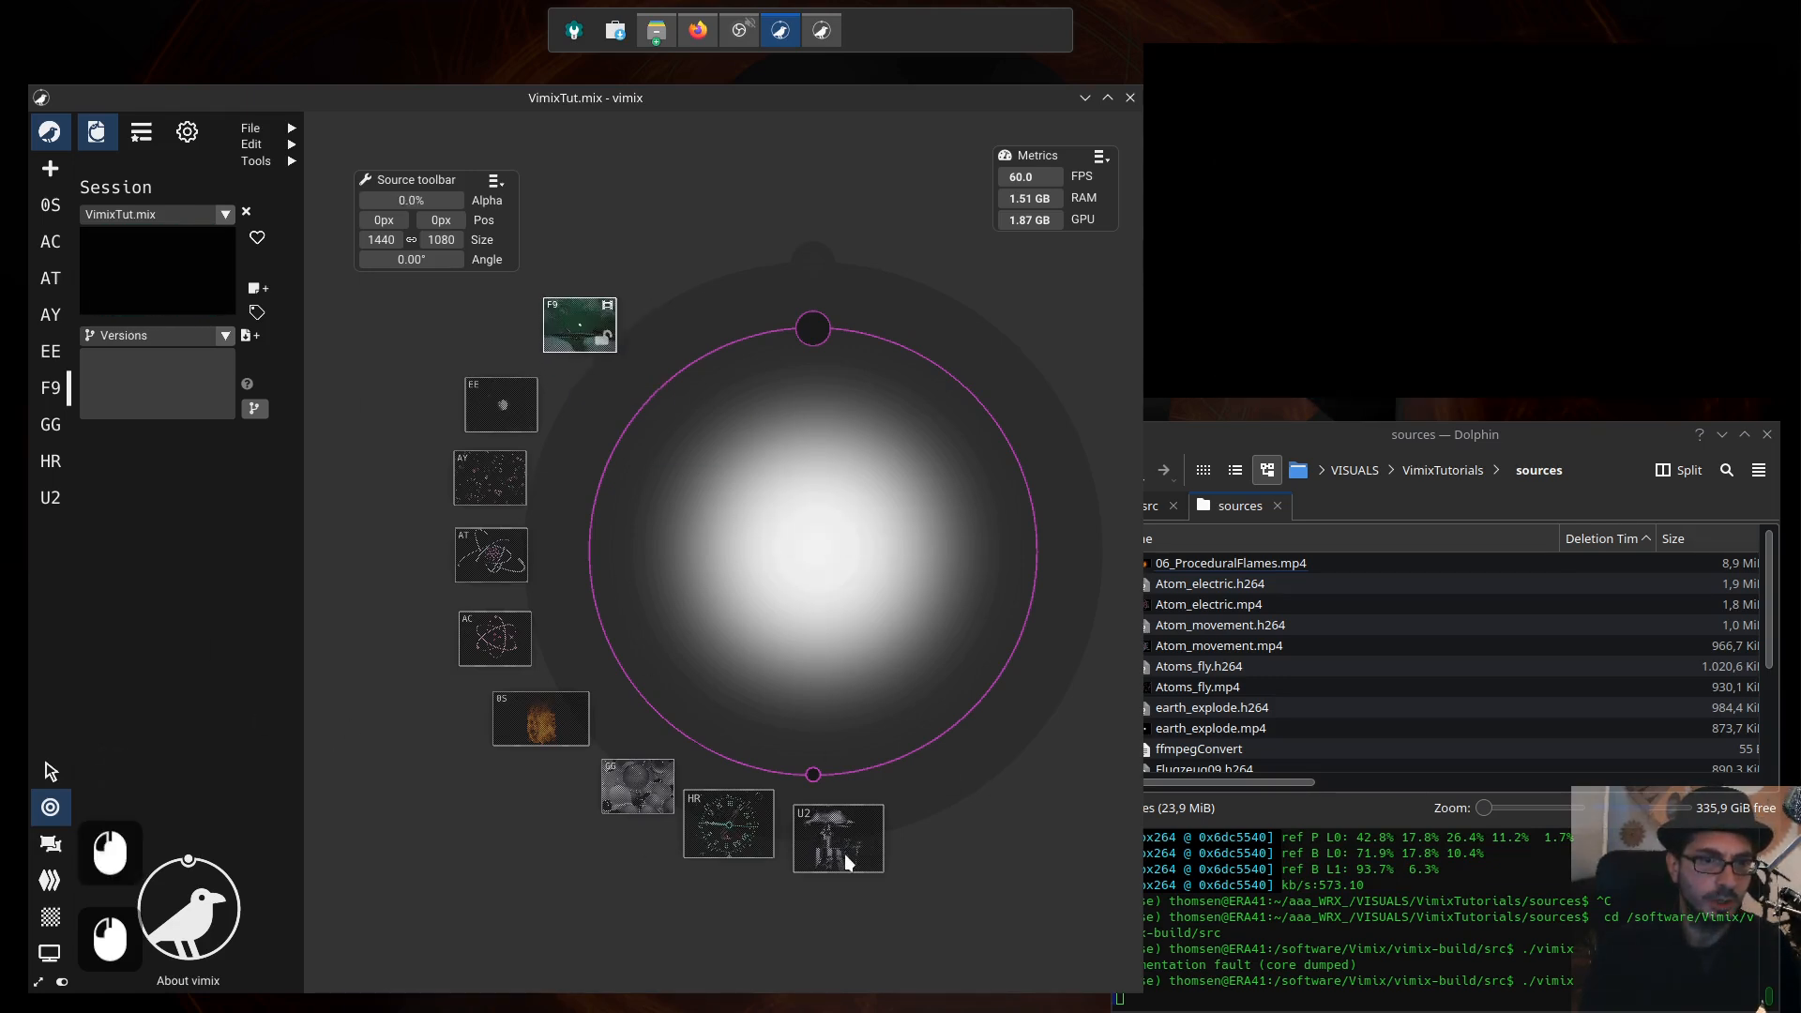
# Step: Move the U2 source close to the mixing circle's centre for about 99.8% alpha and switch to the geometry view
pyautogui.moveTo(847, 861); pyautogui.dragTo(803, 566)
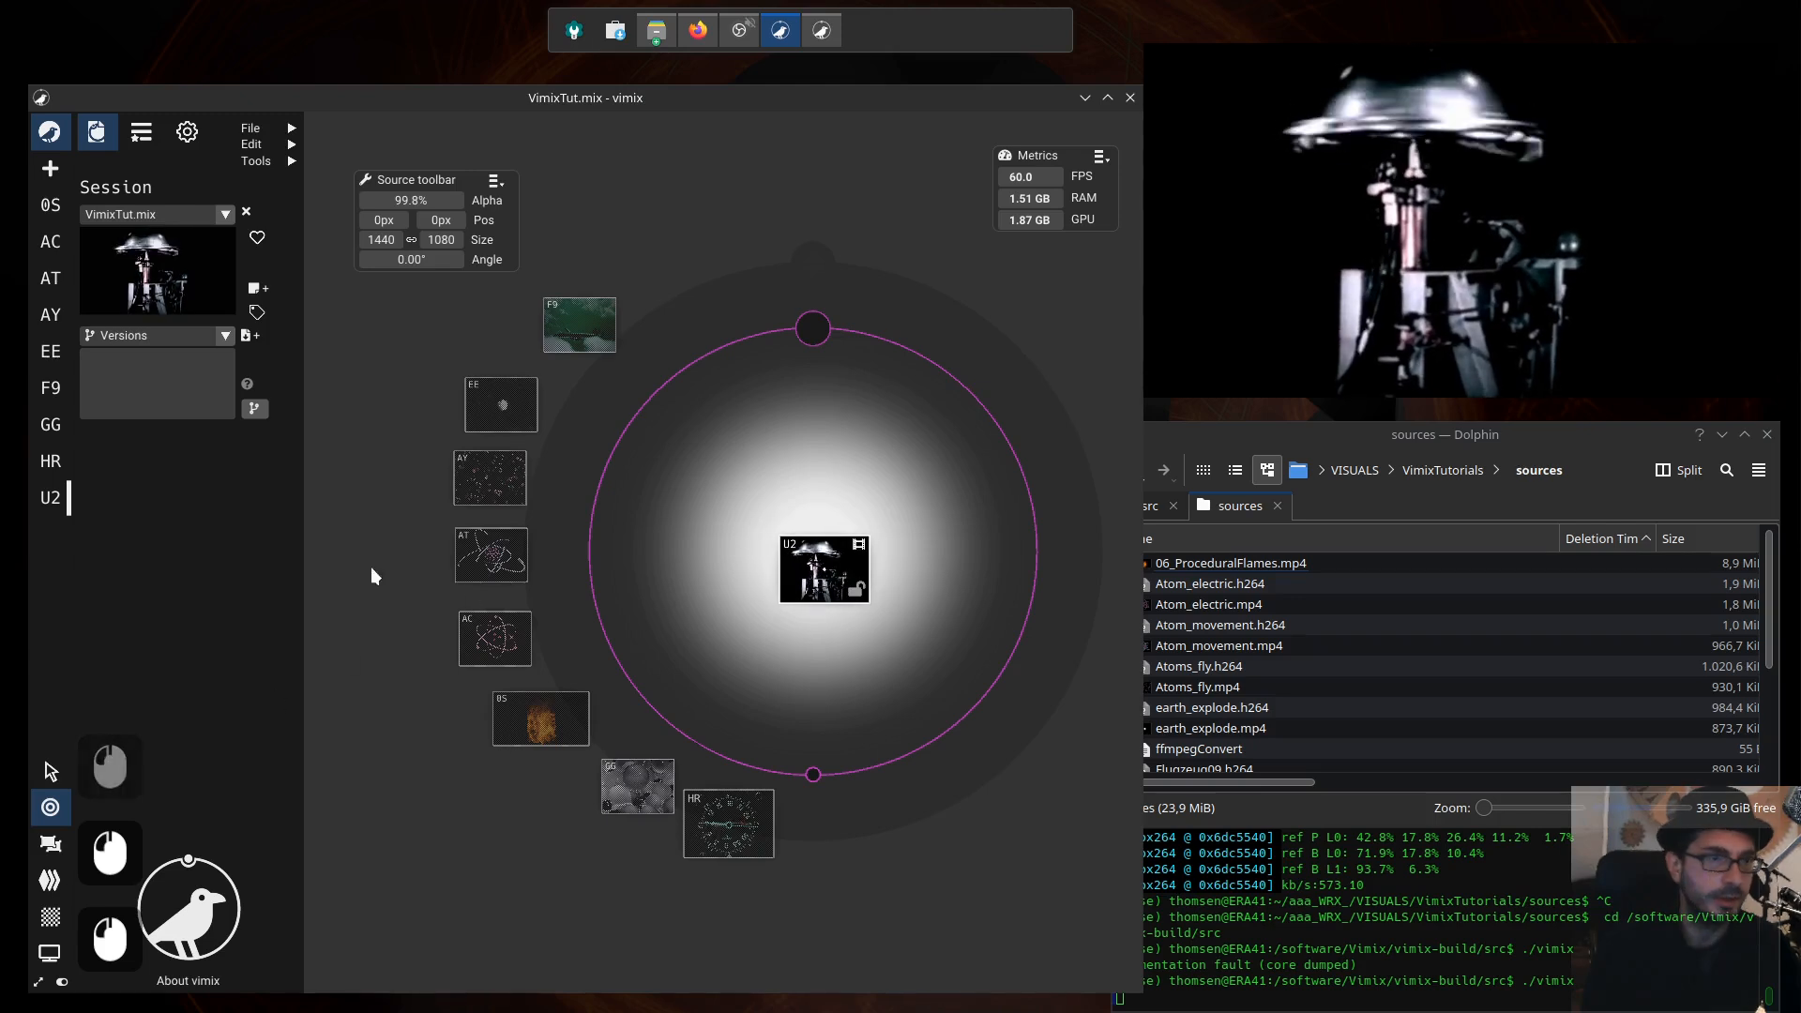
pyautogui.click(52, 847)
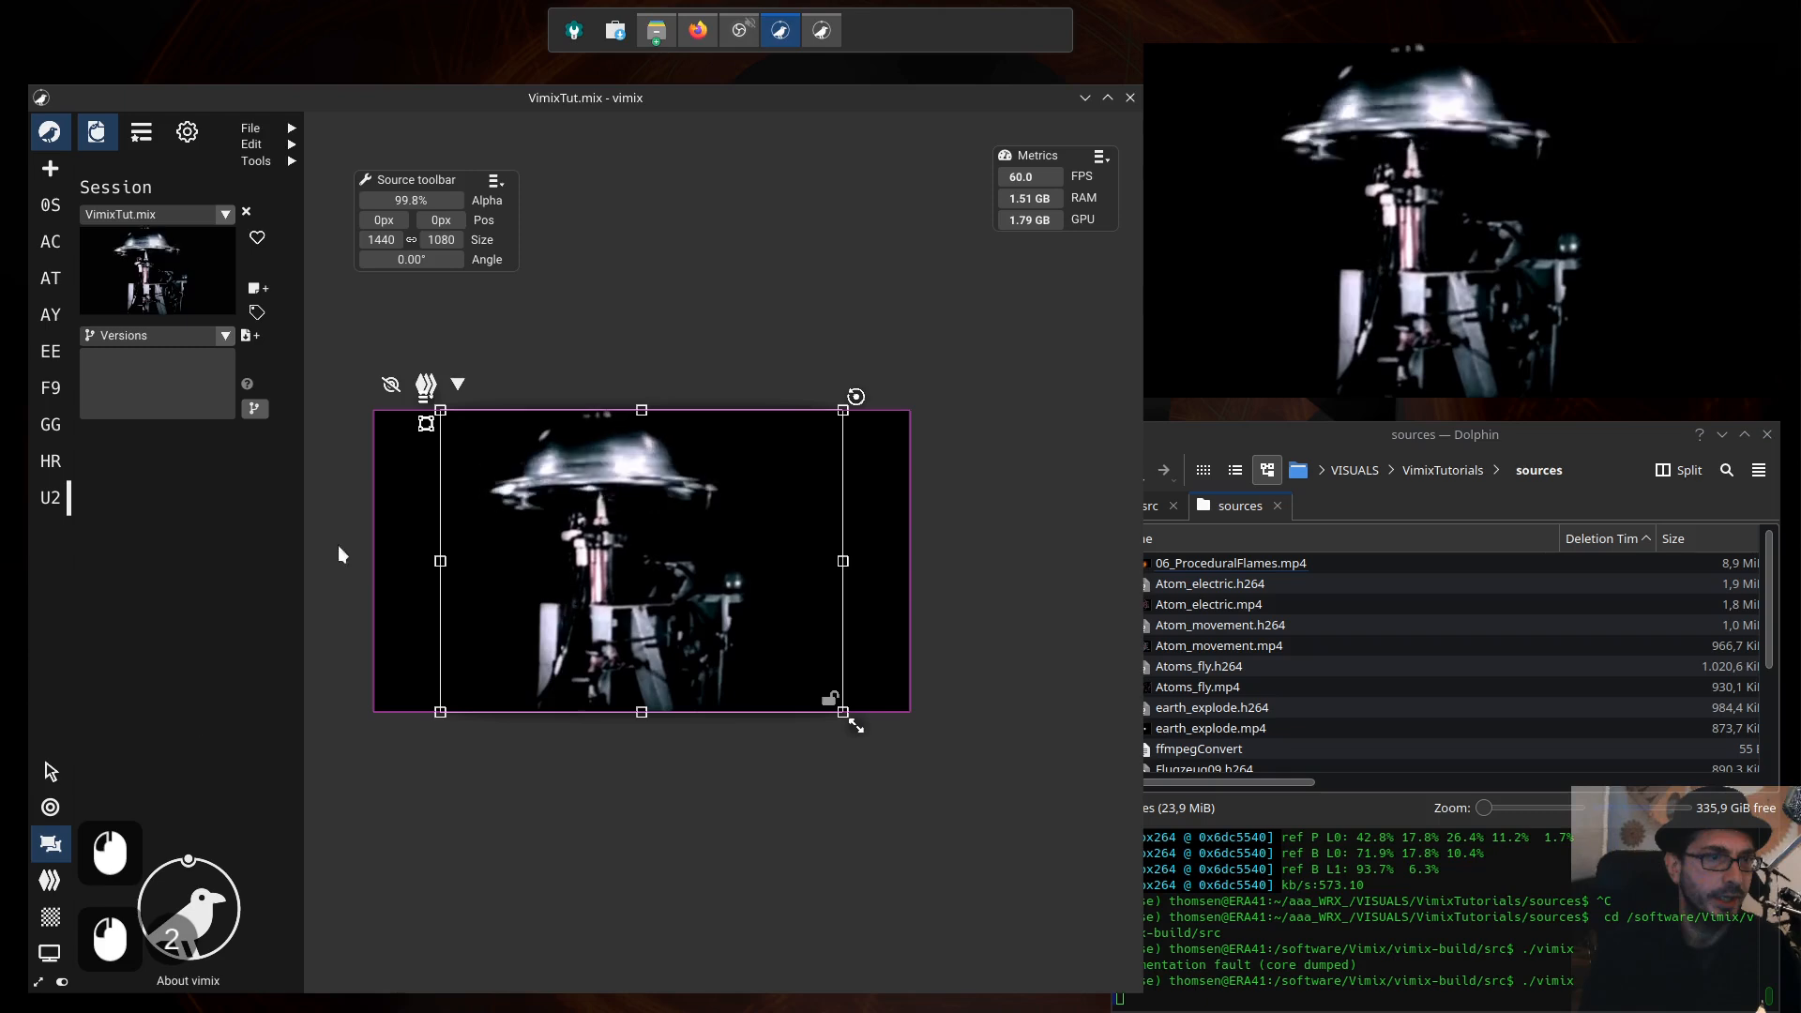
pyautogui.moveTo(276, 134)
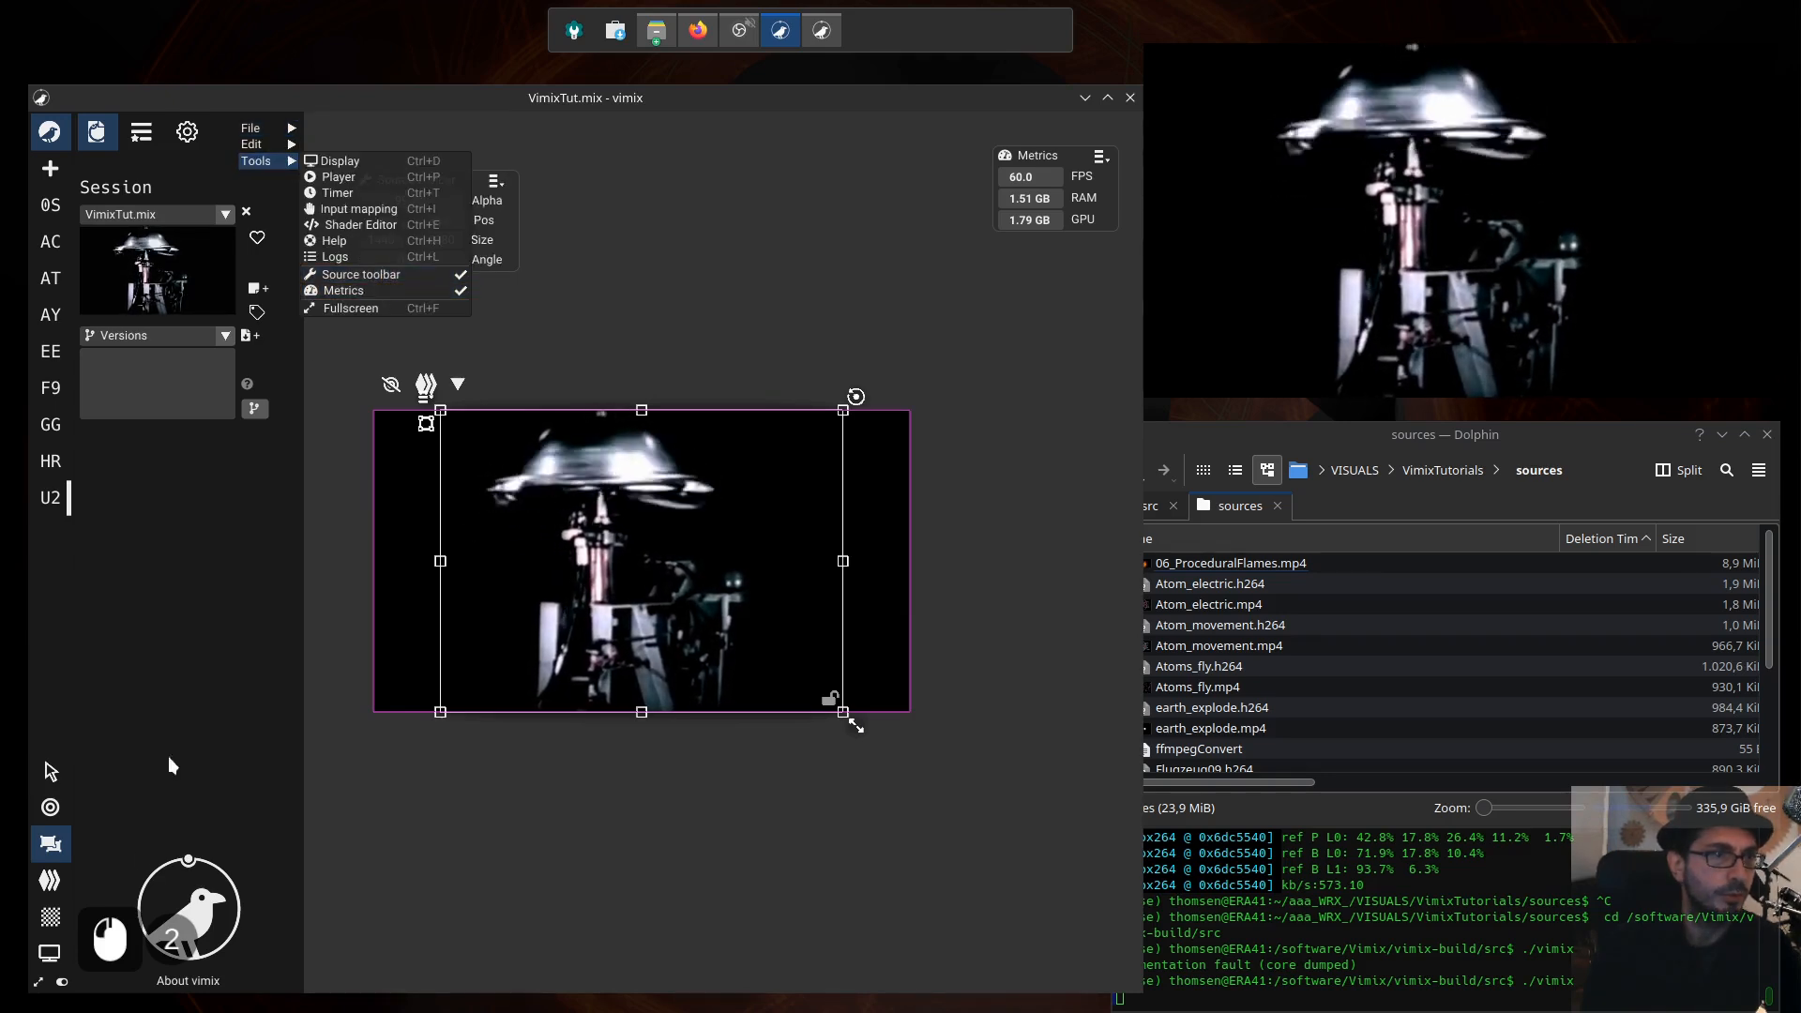
# Step: Switch to the displays view and shift the Output 1 window slightly to about position 1237, 38
pyautogui.click(50, 950)
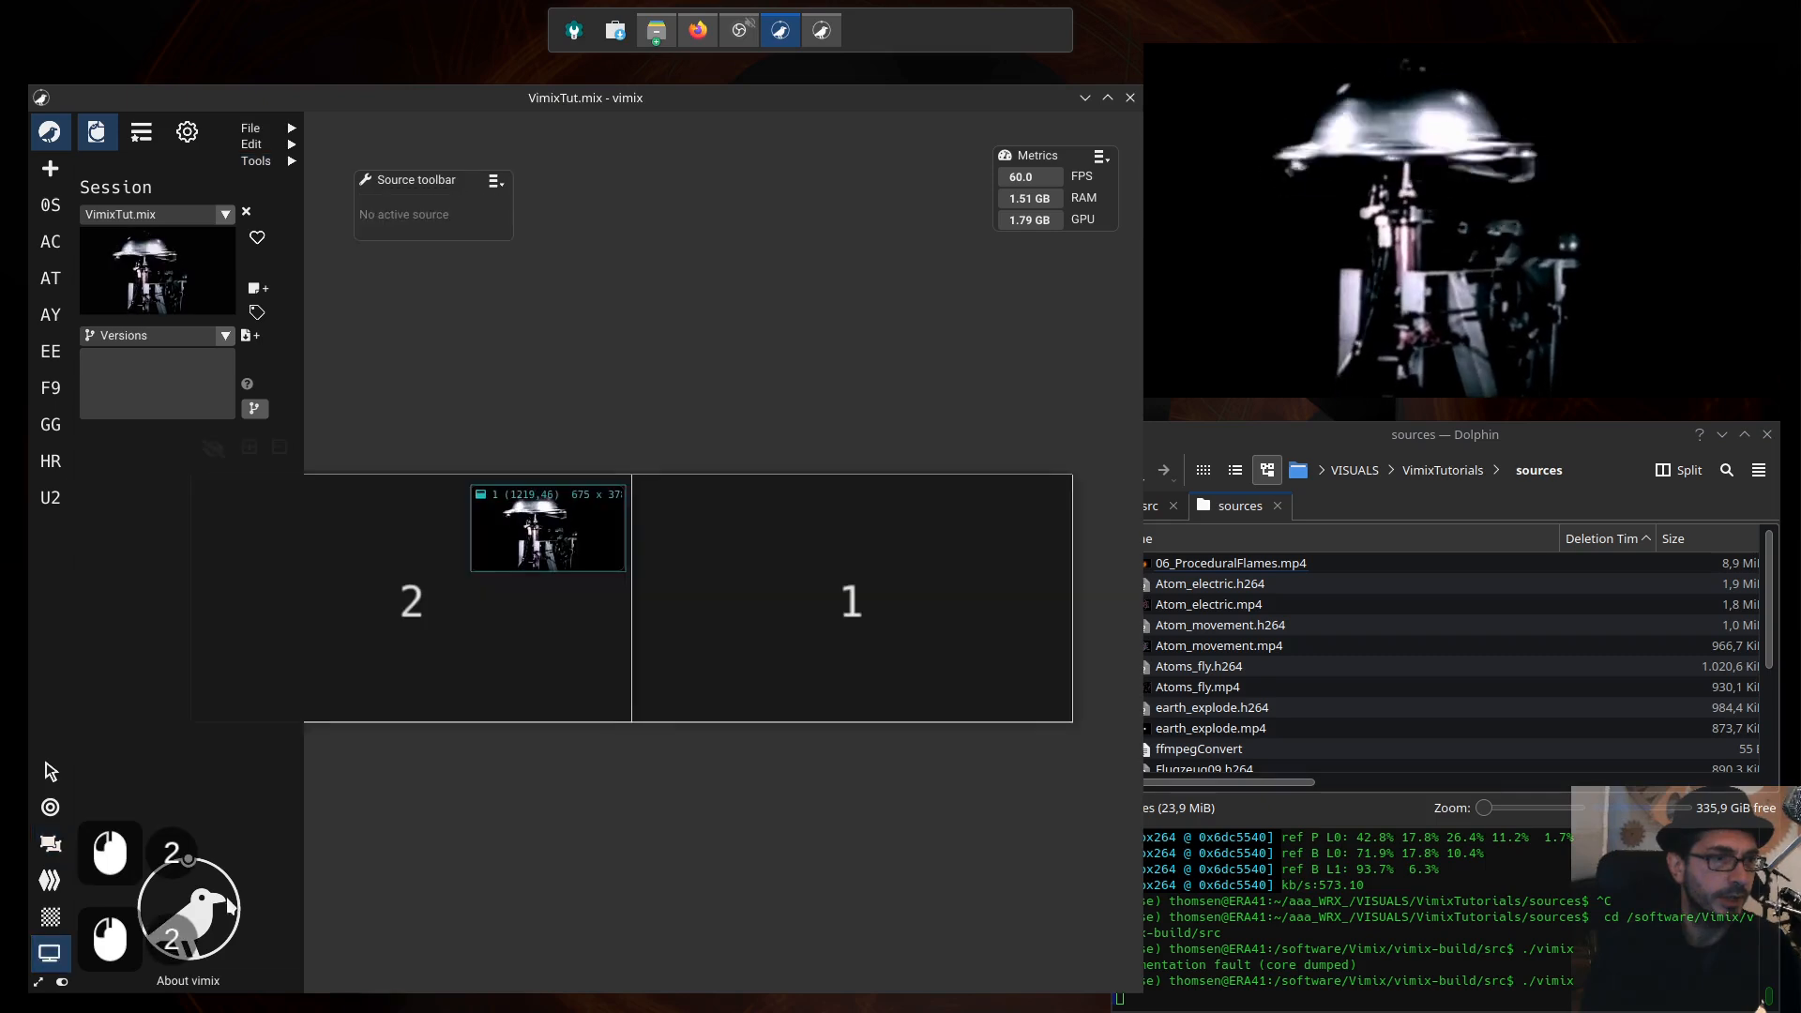
pyautogui.moveTo(550, 526); pyautogui.dragTo(552, 525)
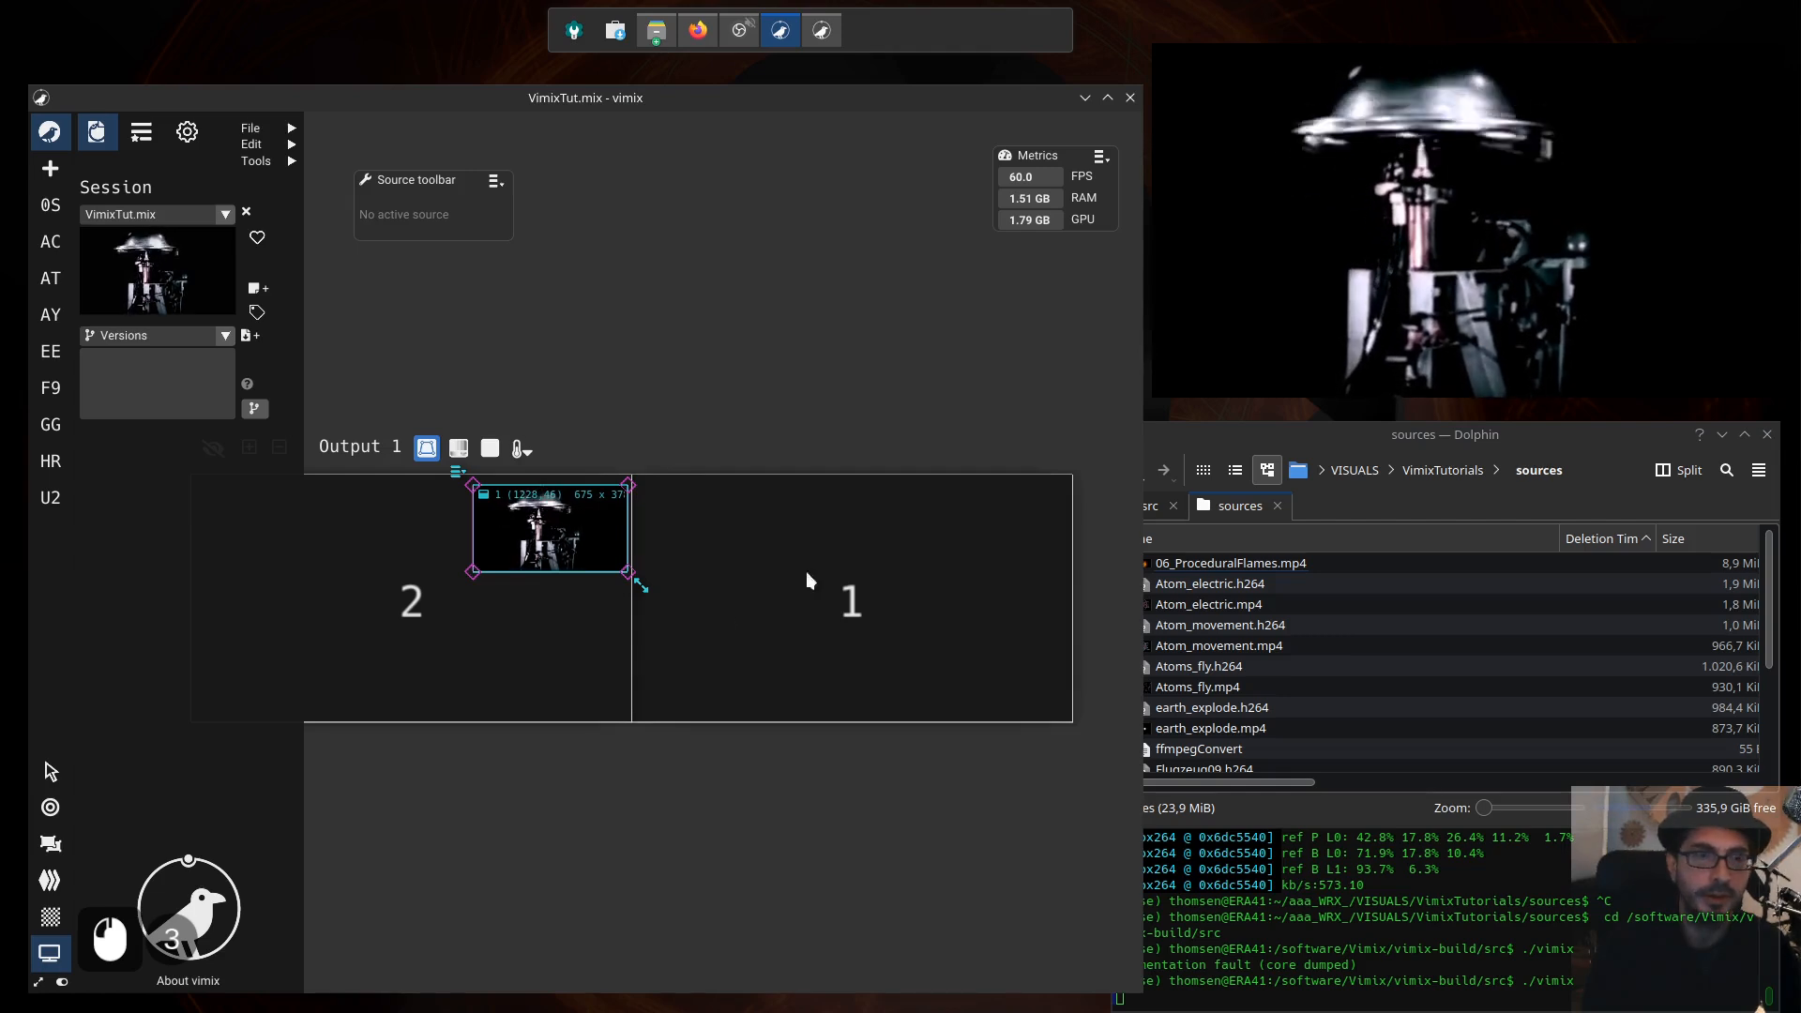
pyautogui.moveTo(572, 525); pyautogui.dragTo(574, 523)
pyautogui.moveTo(531, 390); pyautogui.dragTo(646, 389)
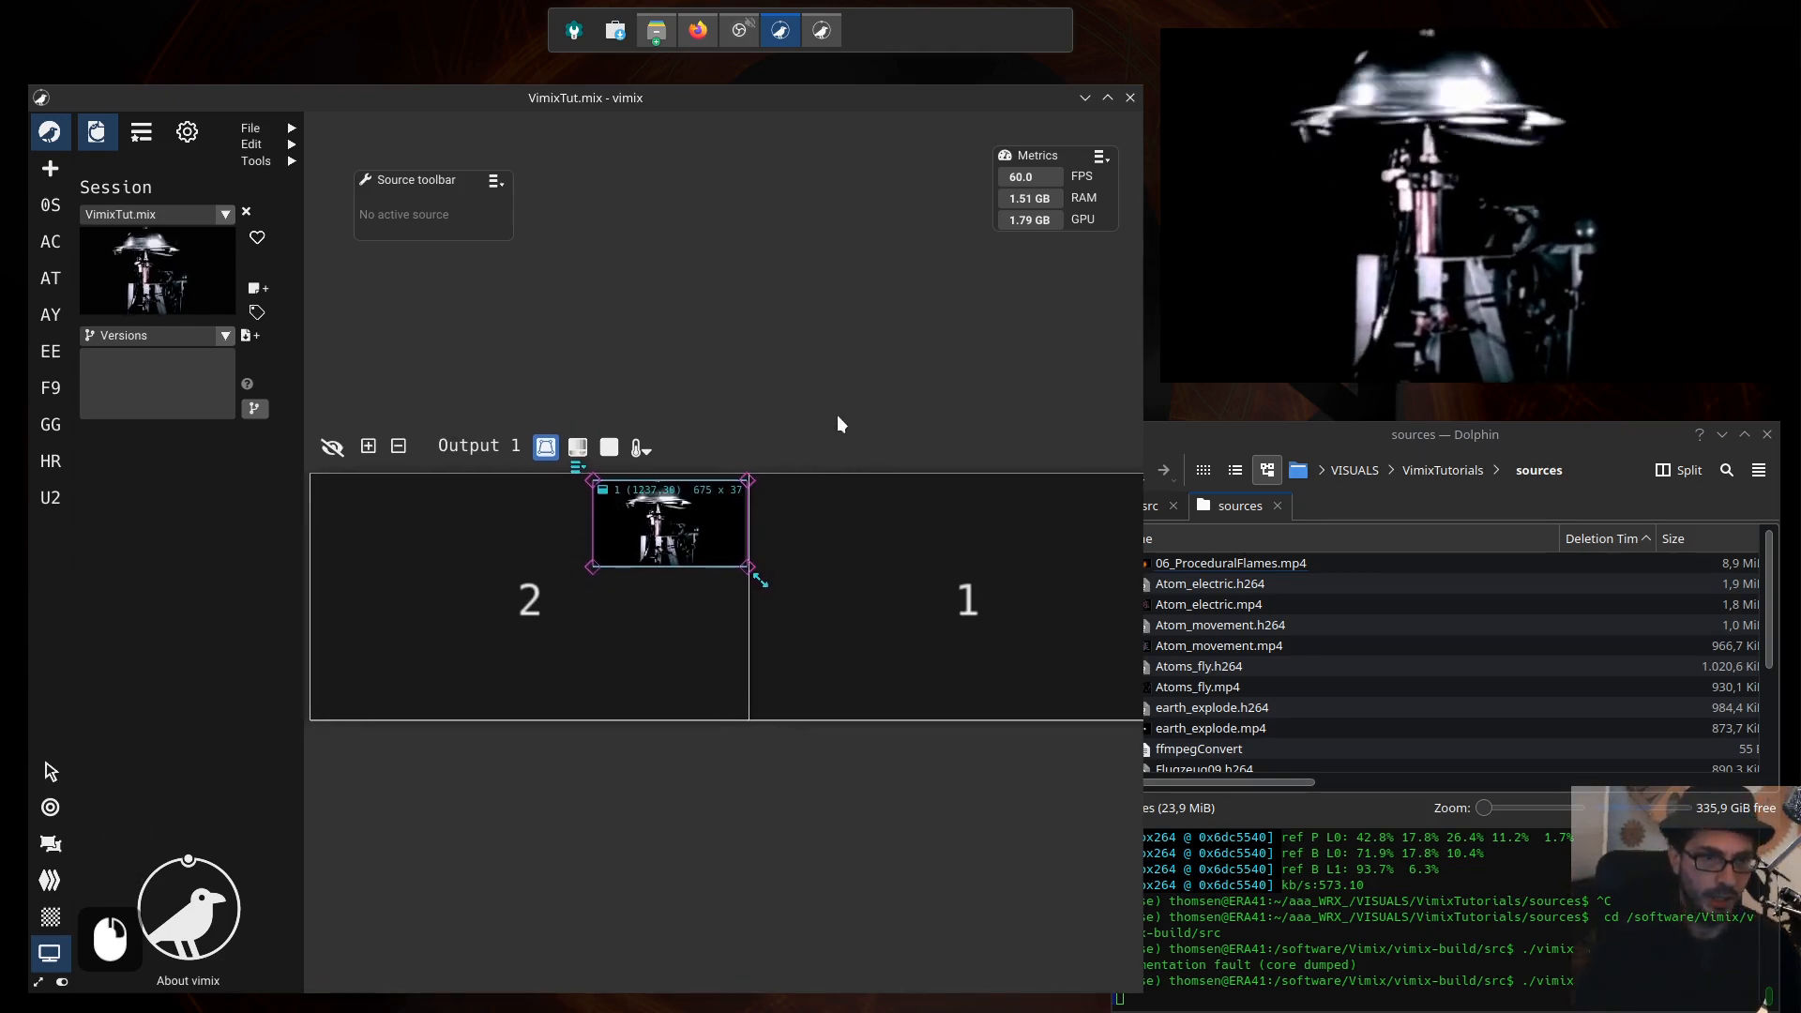
# Step: Add a second output window and move it so the displays view of the main window is uncovered
pyautogui.click(368, 446)
pyautogui.moveTo(826, 242); pyautogui.dragTo(786, 675)
pyautogui.moveTo(543, 636); pyautogui.dragTo(568, 620)
pyautogui.click(1370, 773)
pyautogui.moveTo(1121, 614); pyautogui.dragTo(1122, 309)
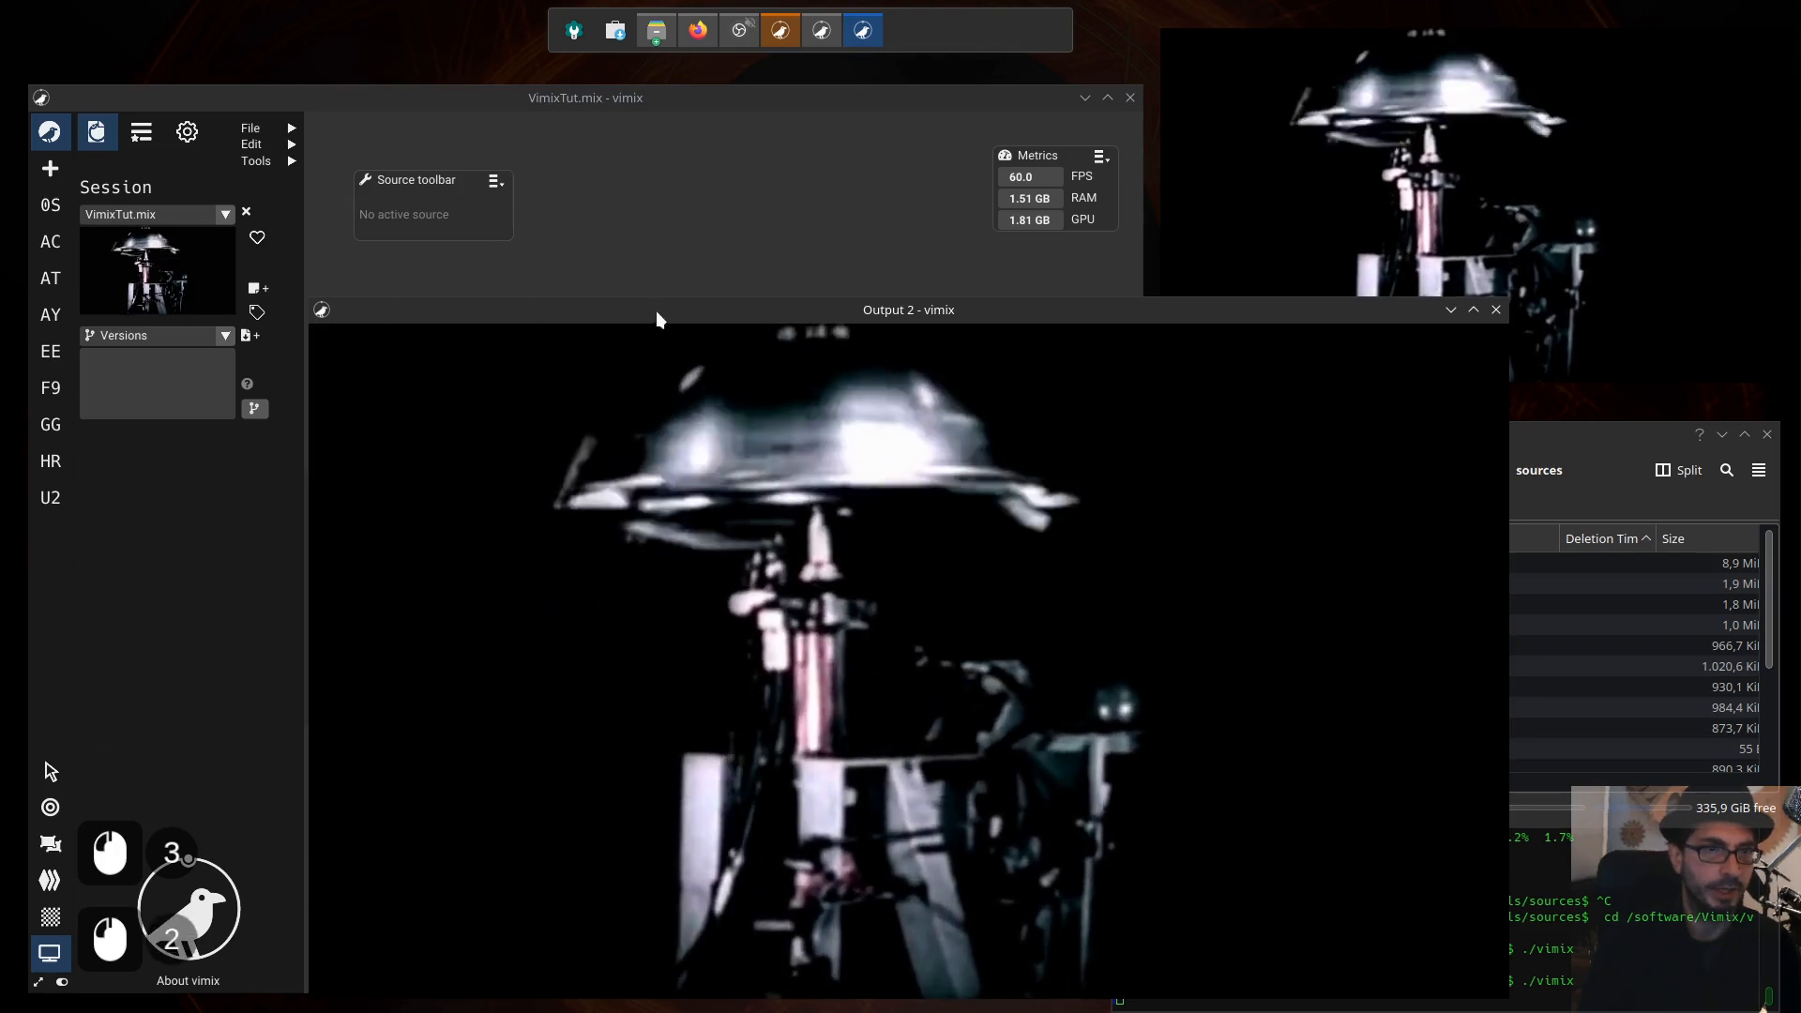
pyautogui.moveTo(656, 312); pyautogui.dragTo(1032, 184)
# Step: Select Output 2 and remove it from the displays view
pyautogui.click(538, 555)
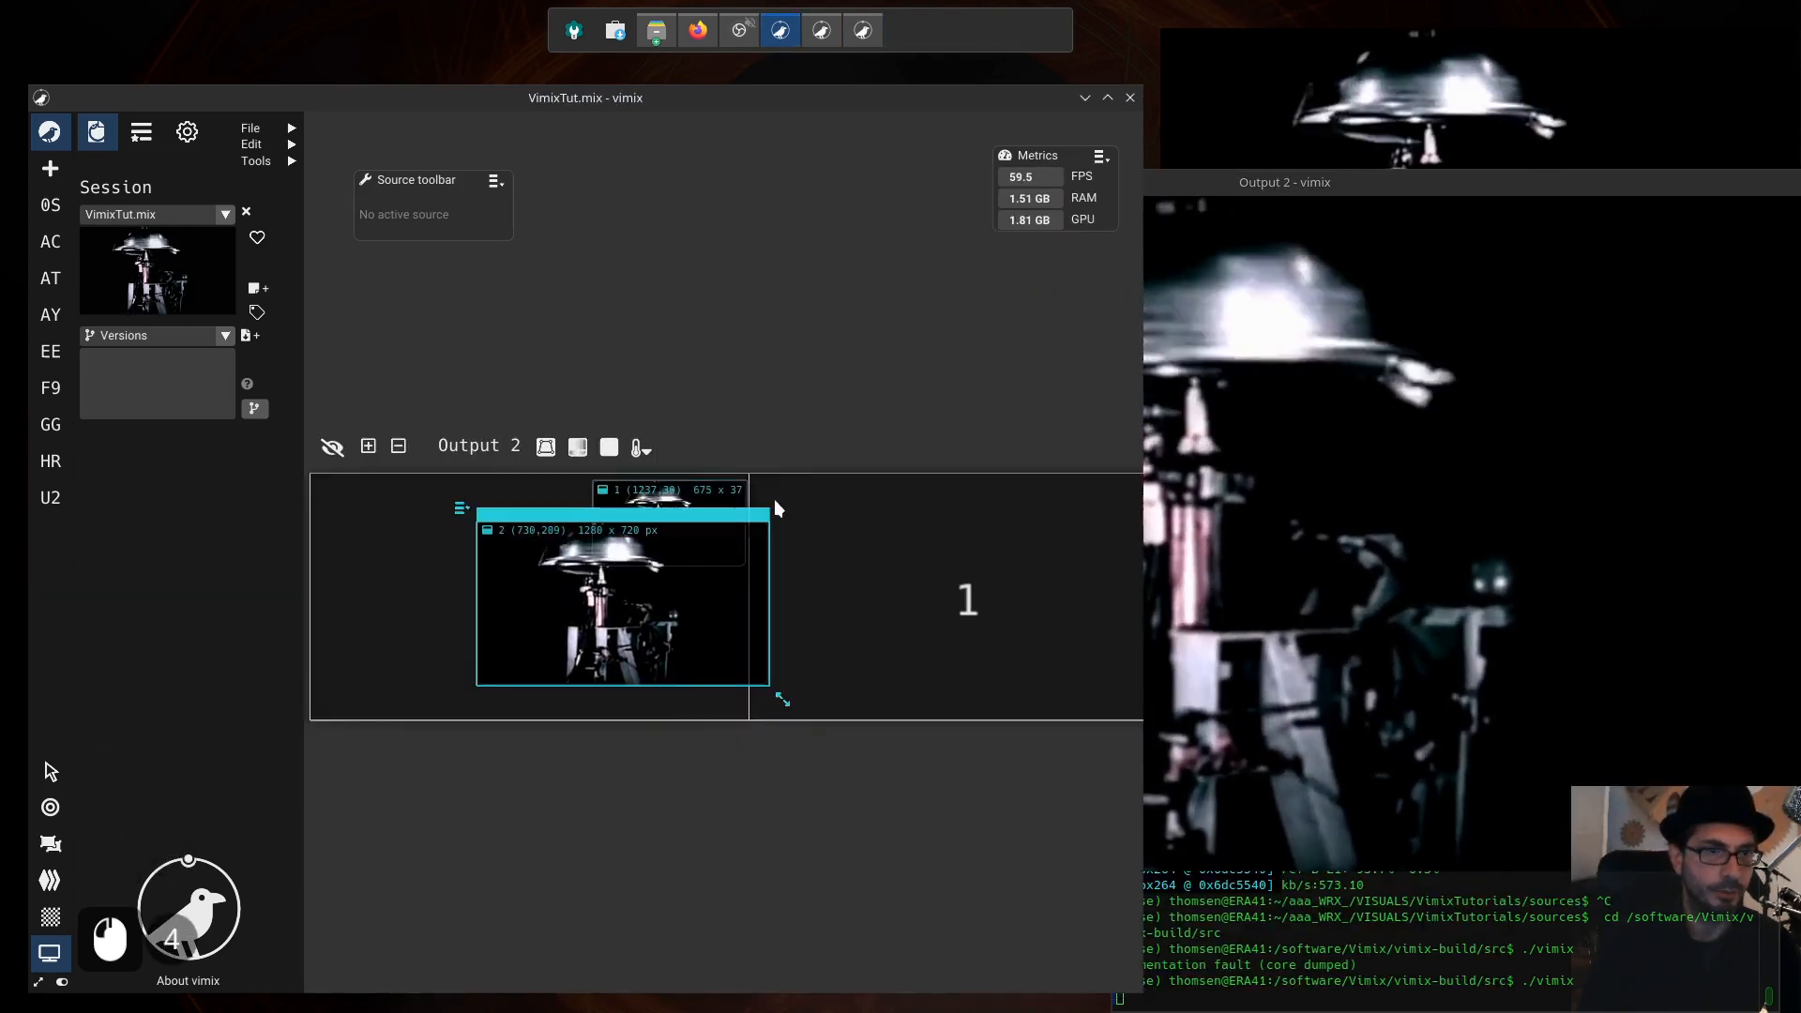
pyautogui.click(401, 447)
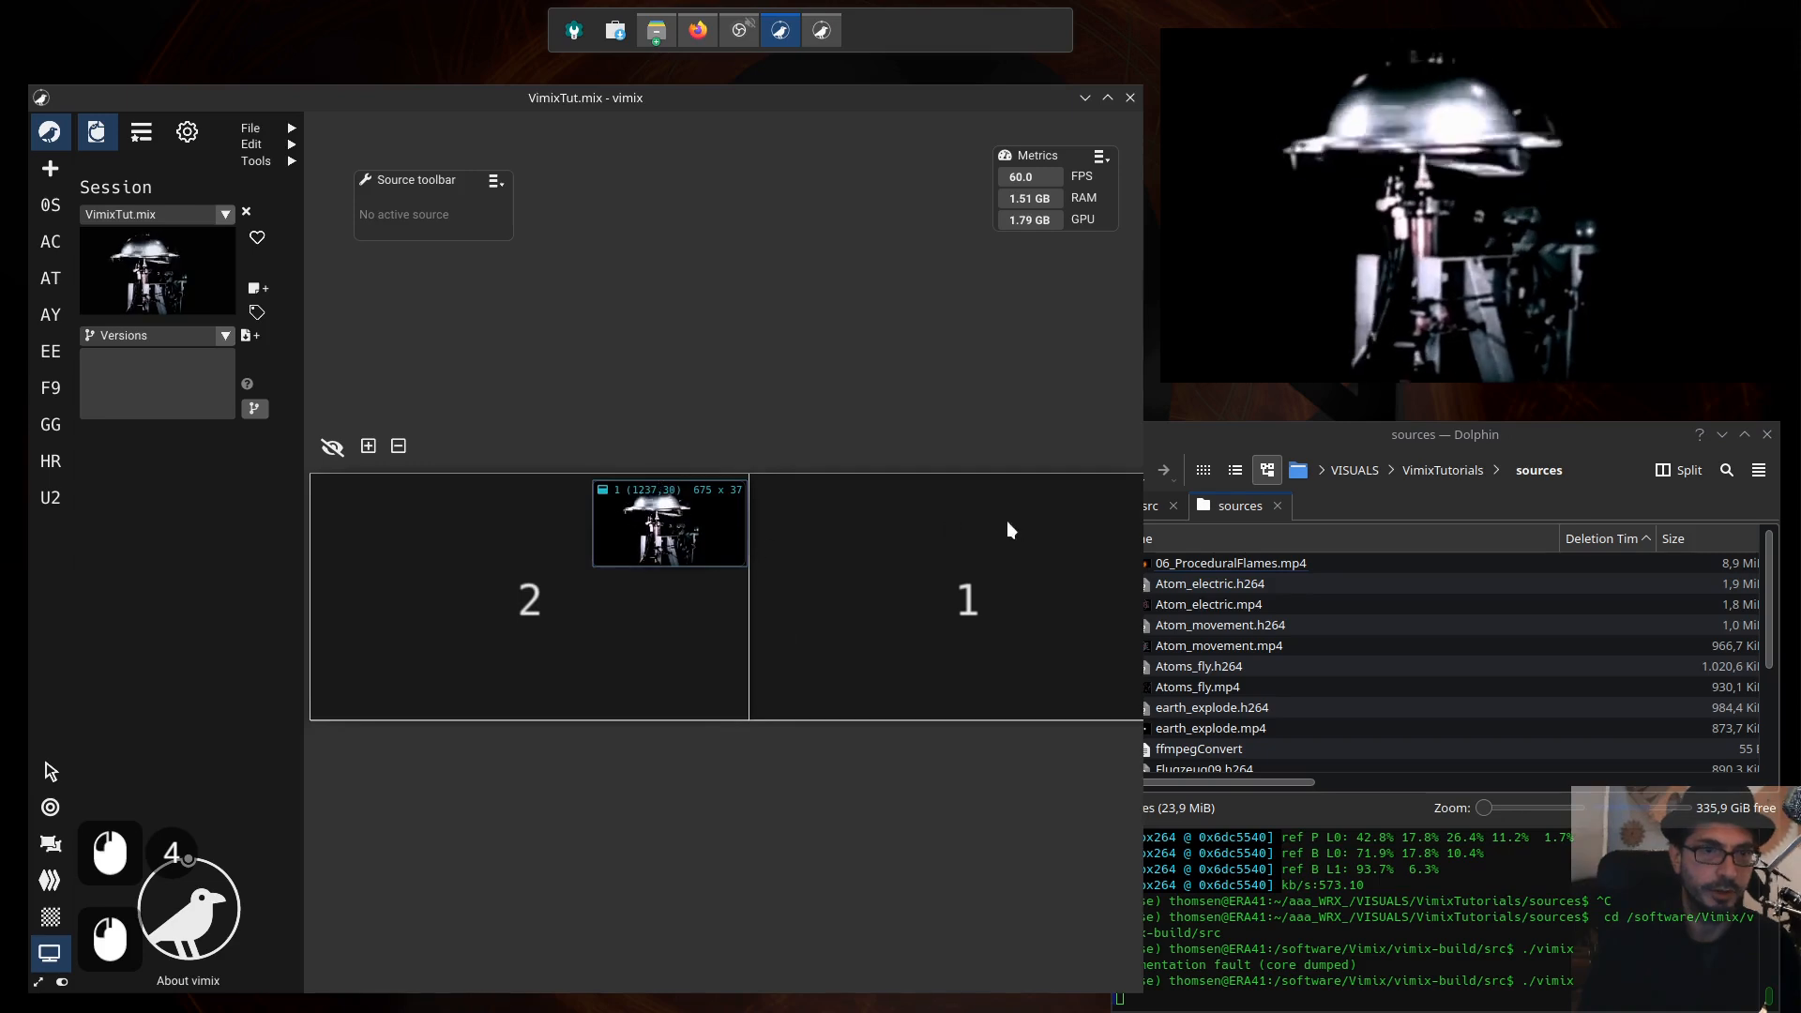
# Step: In the mixing view, swap U2 for Atom_movement, keep U2 outside the circle and place Atom_movement near the centre at about 99.7% alpha
pyautogui.press('F1')
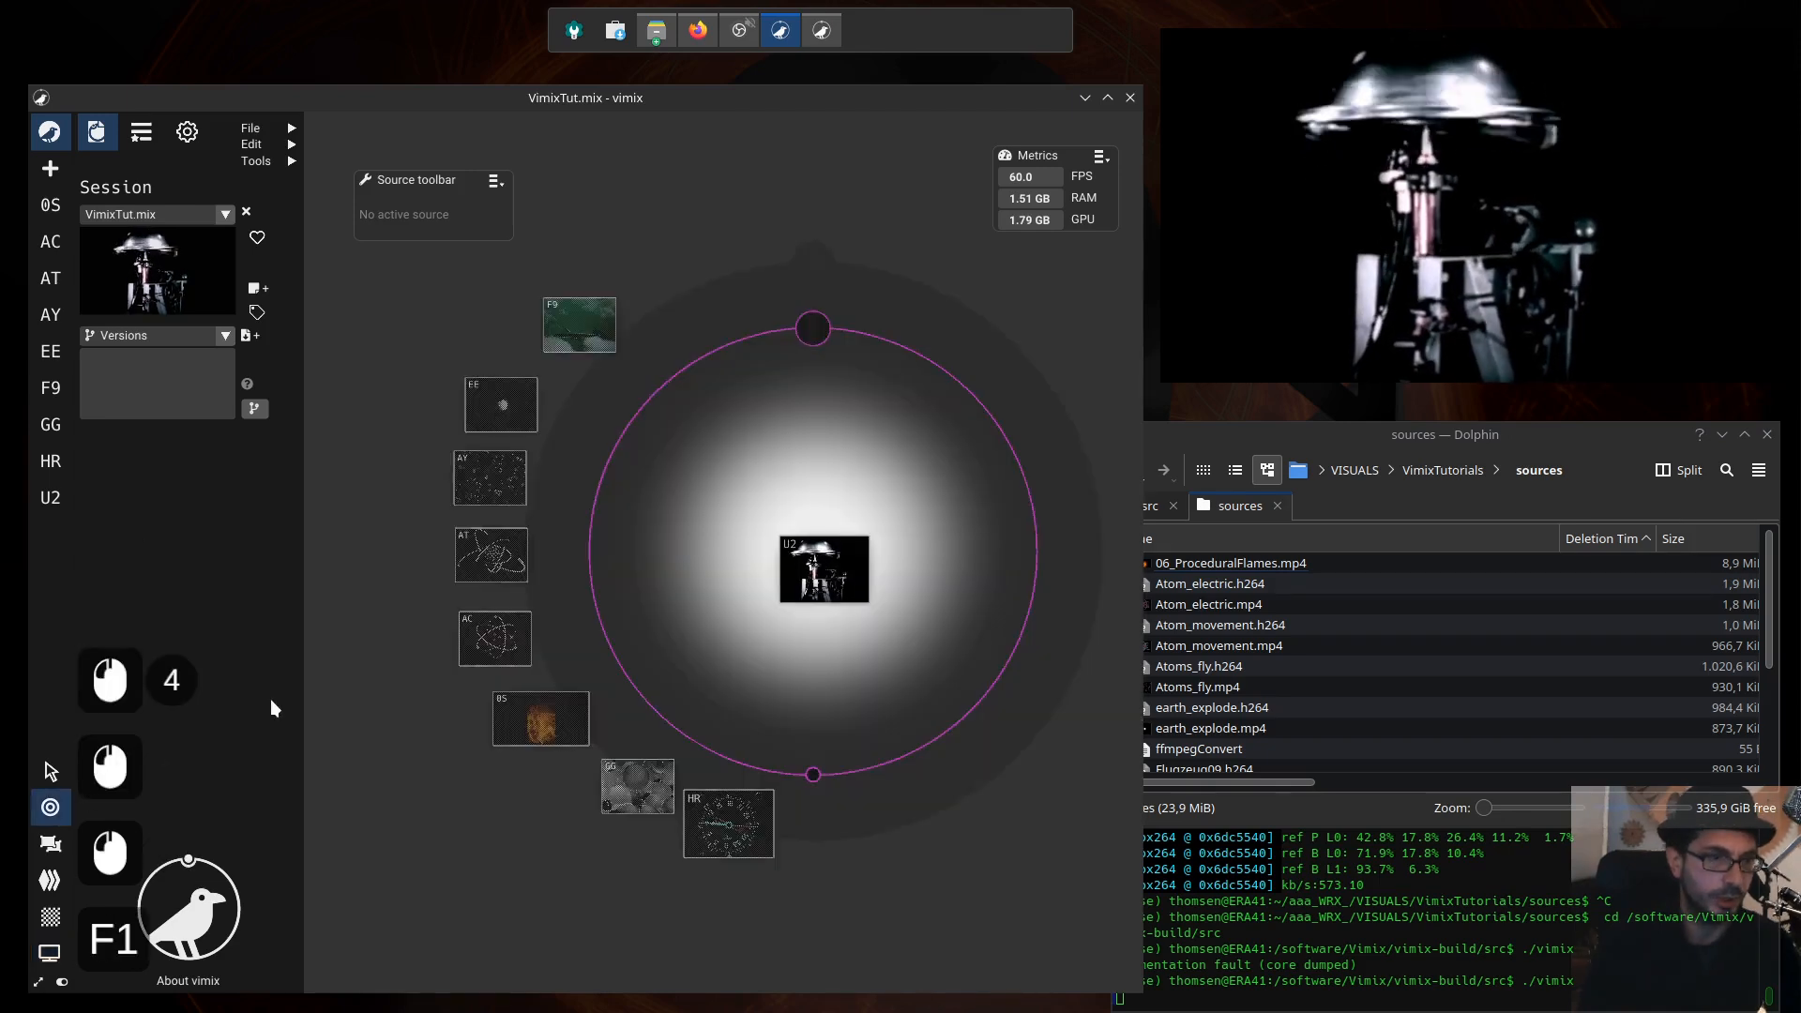
pyautogui.doubleClick(503, 550)
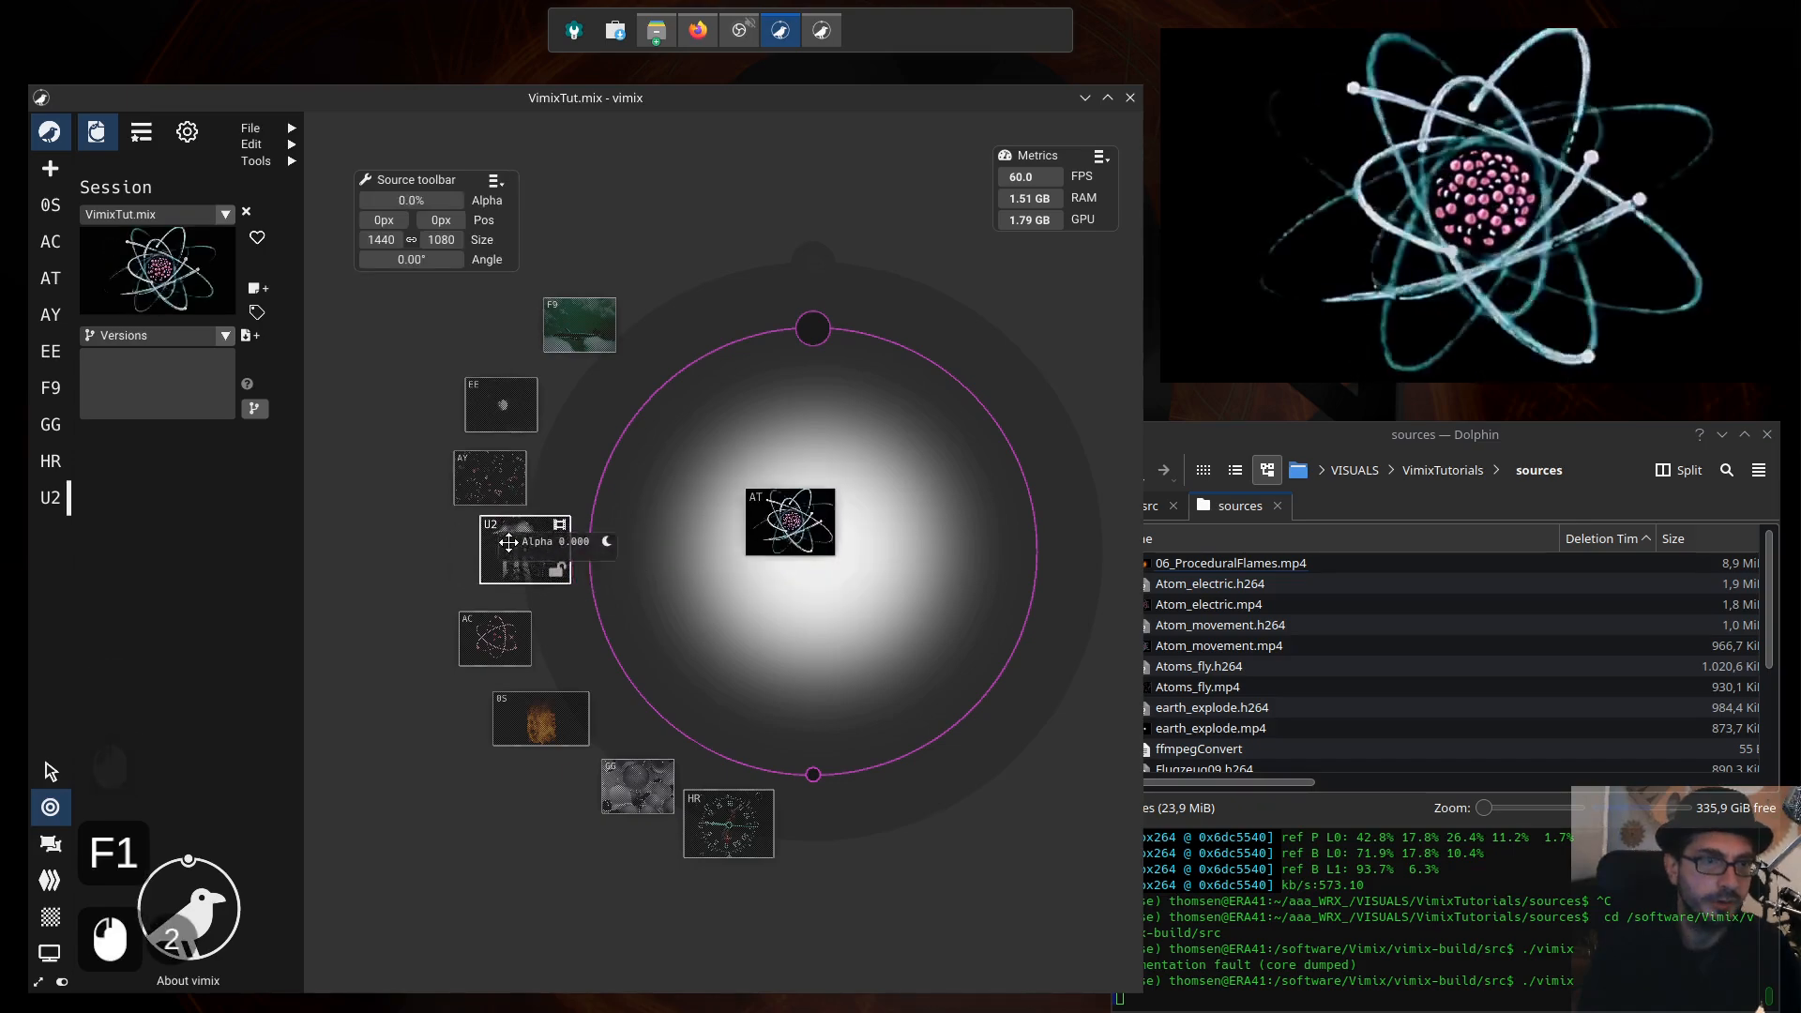
pyautogui.moveTo(509, 542); pyautogui.dragTo(464, 536)
pyautogui.moveTo(783, 516); pyautogui.dragTo(792, 526)
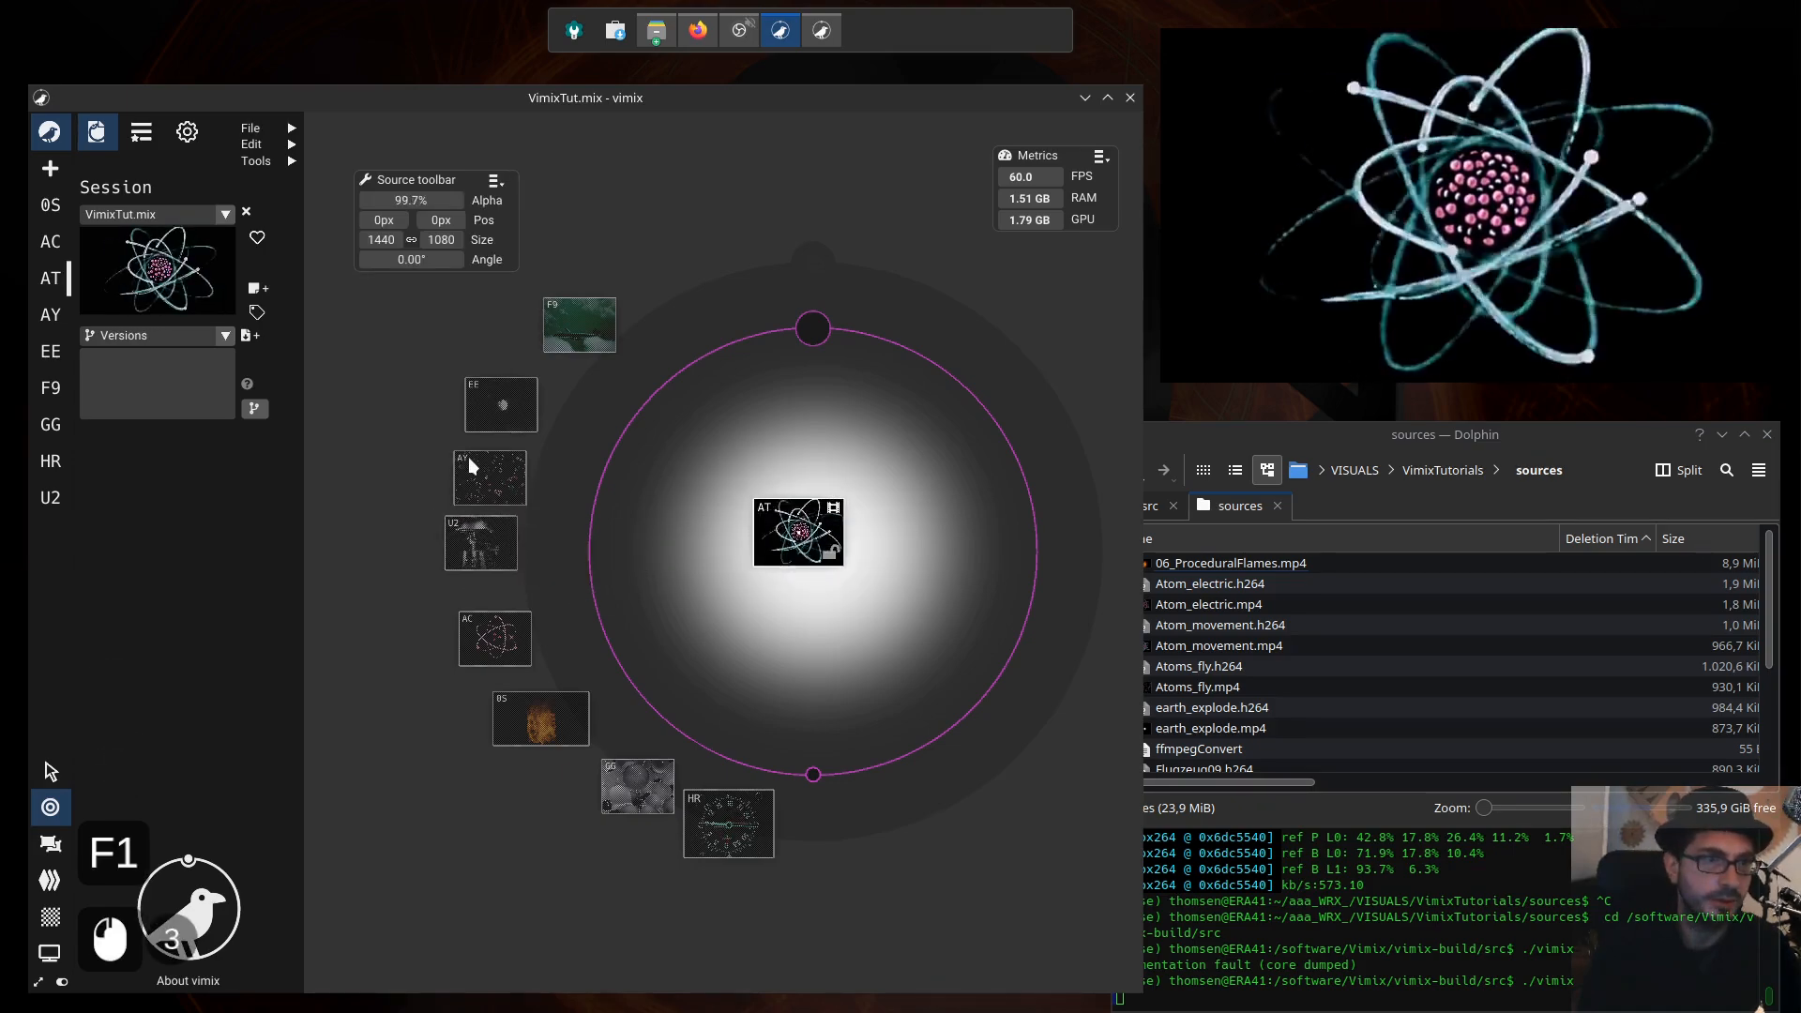
# Step: Blend in Atoms_fly at about 92.4% alpha and swap Atom_movement for Atom_electric in the mix
pyautogui.moveTo(469, 458); pyautogui.dragTo(811, 469)
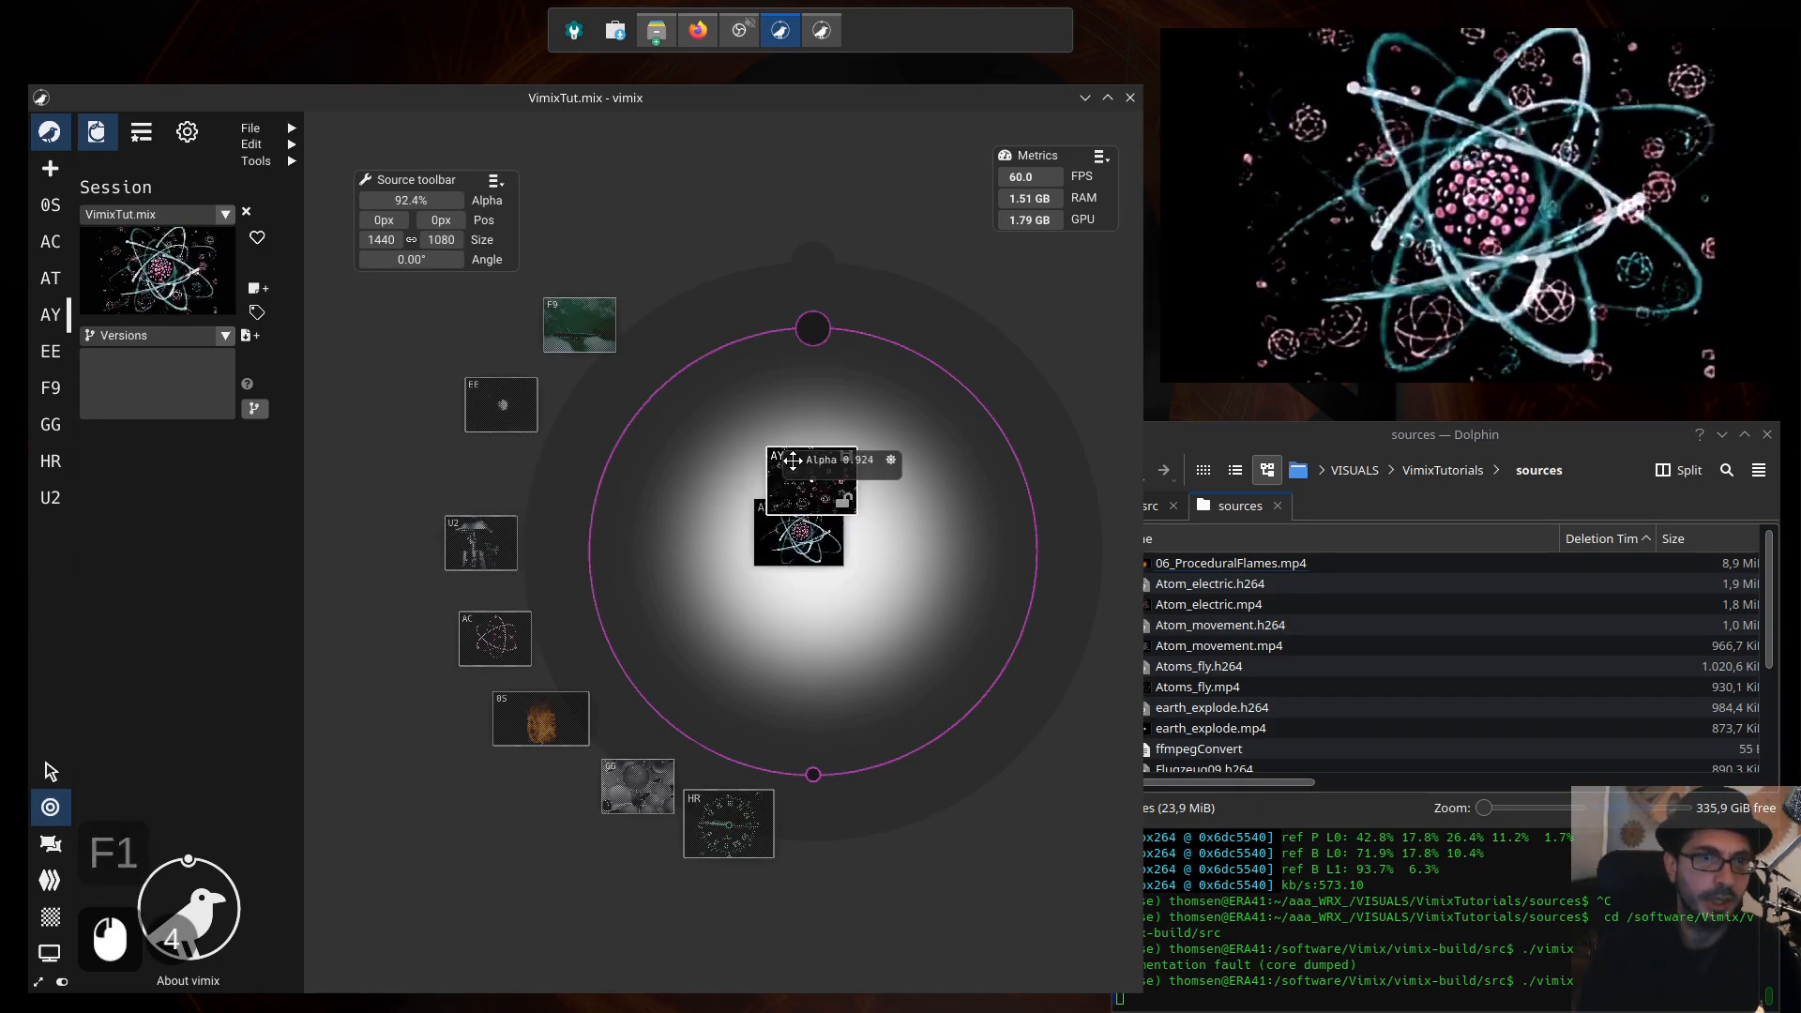
pyautogui.doubleClick(491, 649)
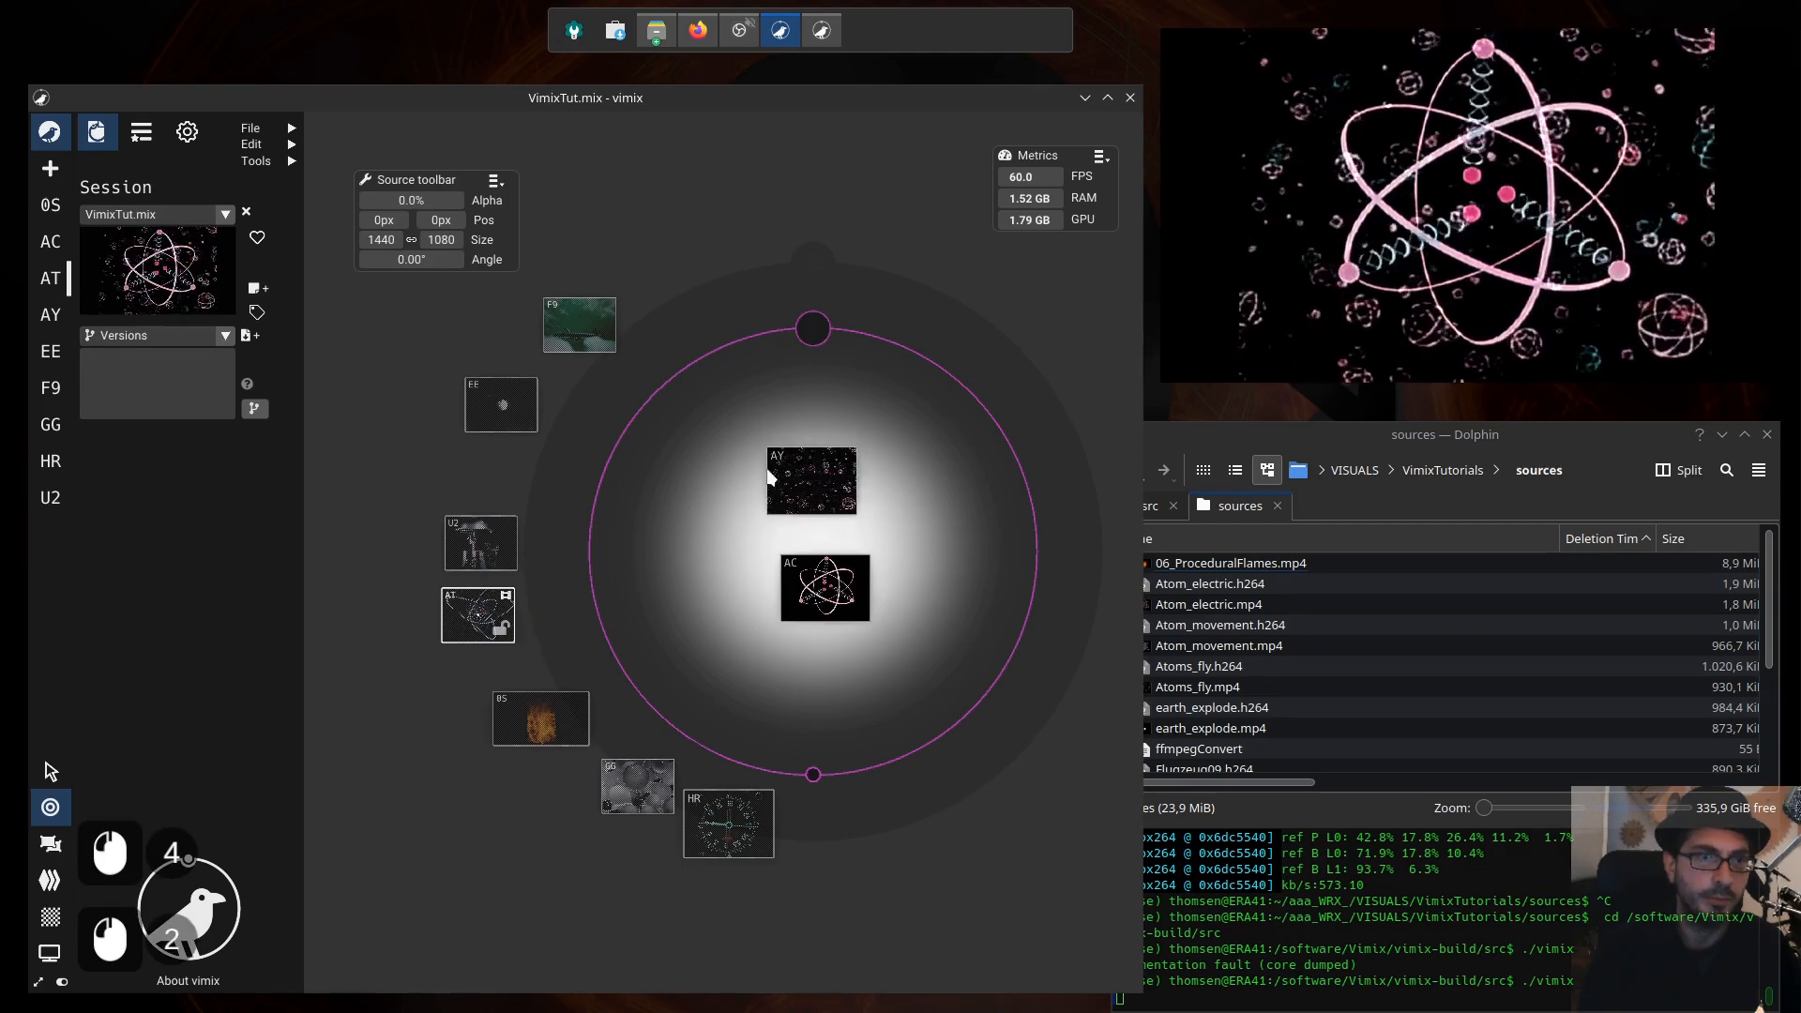
# Step: Group Atoms_fly, Atom_electric and Atom_movement as inactive sources above the mixing circle
pyautogui.moveTo(769, 477); pyautogui.dragTo(782, 225)
pyautogui.moveTo(829, 587); pyautogui.dragTo(872, 217)
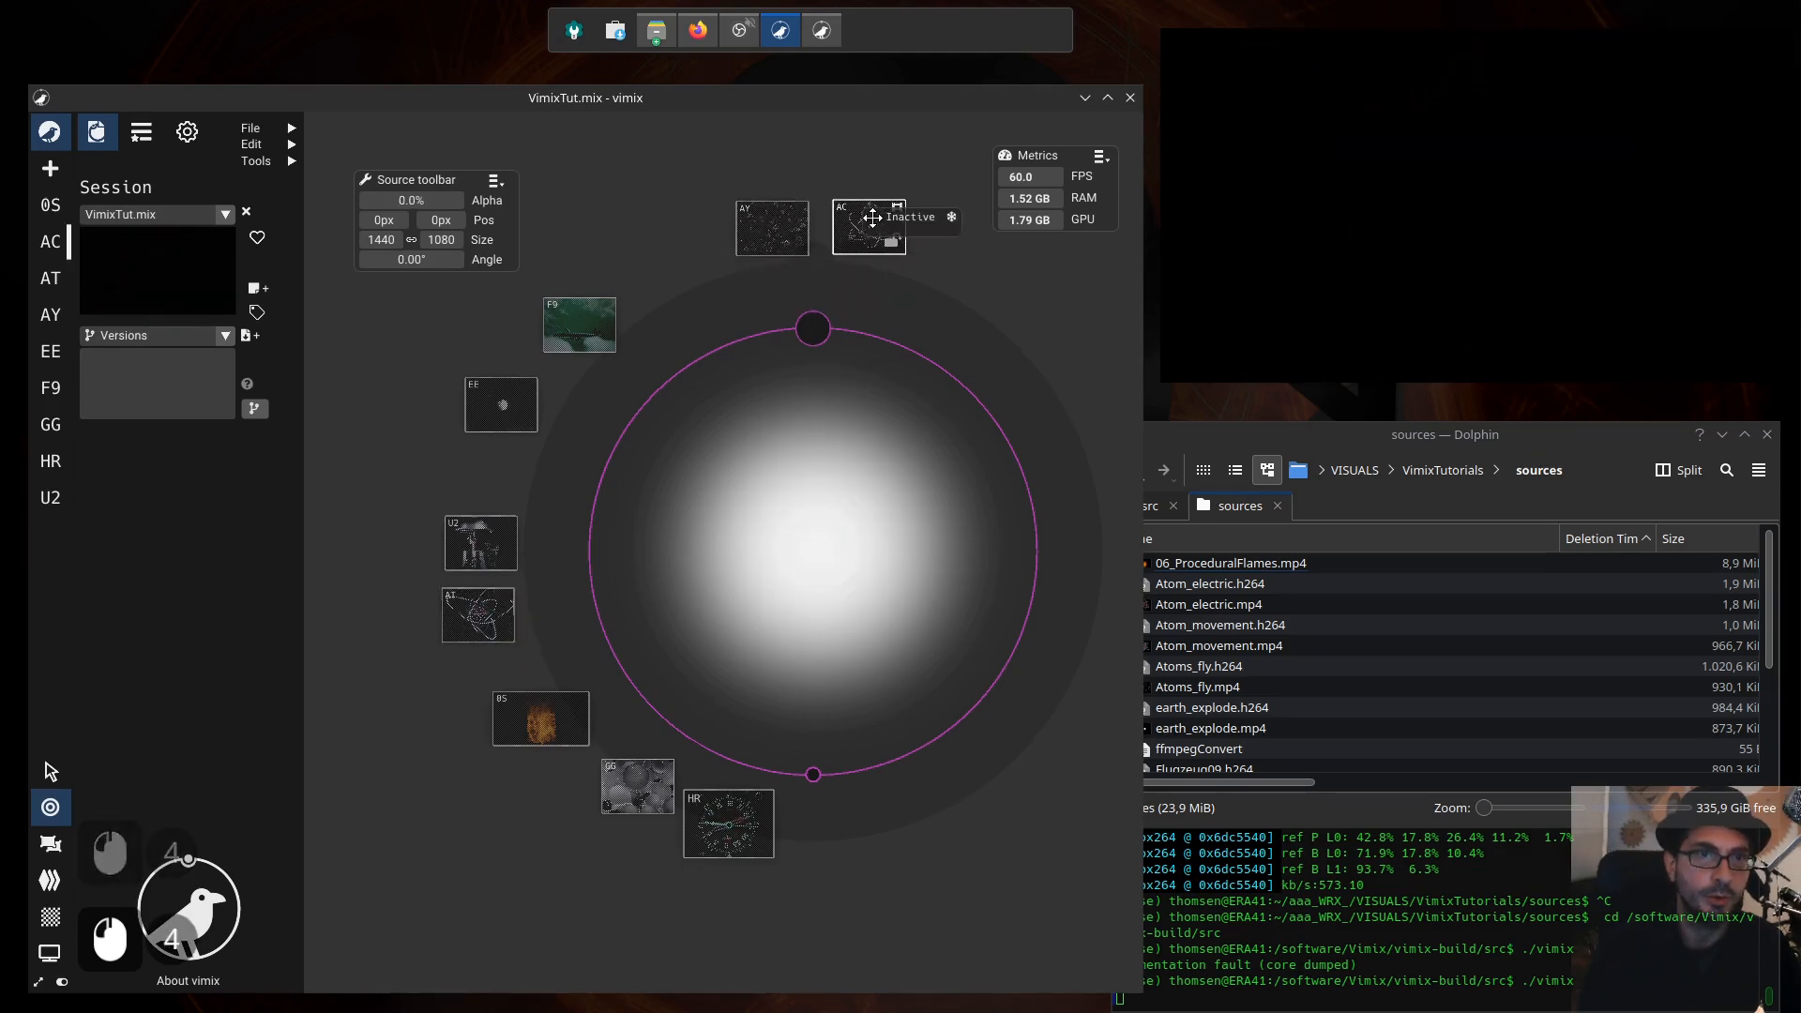
pyautogui.moveTo(497, 616); pyautogui.dragTo(911, 233)
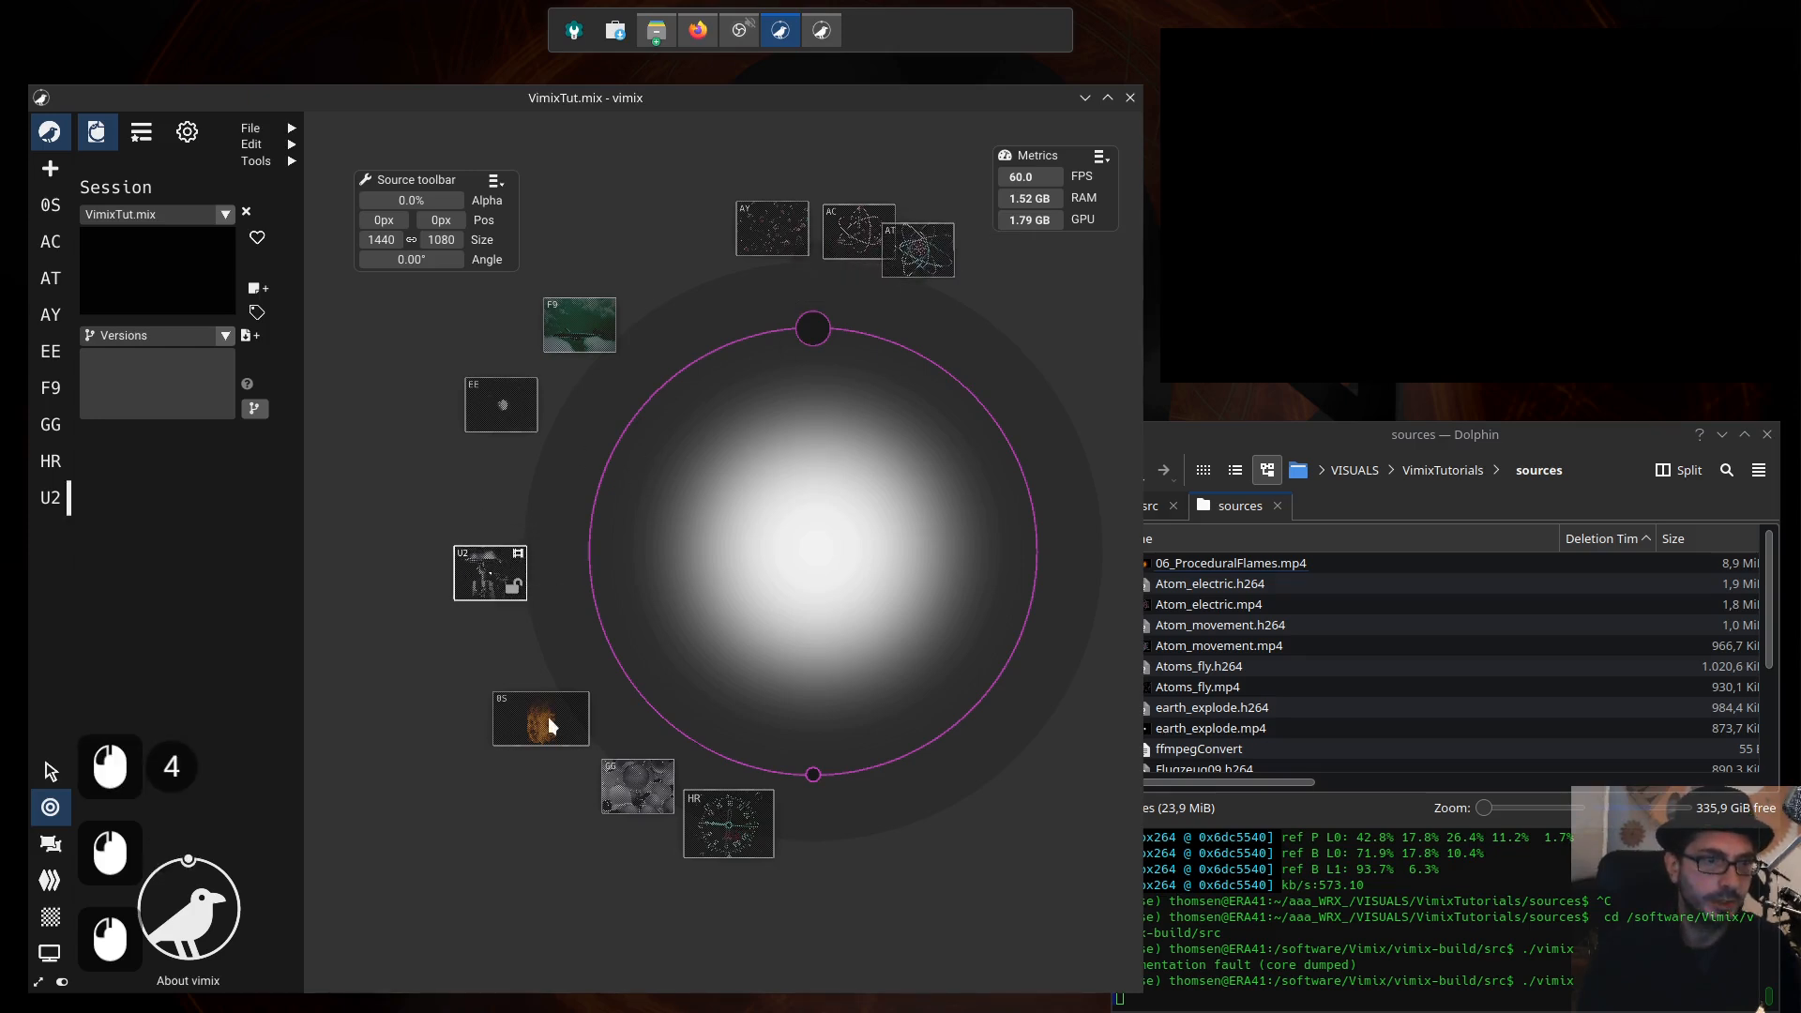
# Step: Regroup the other inactive sources, with HR, U2 and 06_ProceduralFlames in one cluster and earth_explode, GG and Flugzeug09 in another below the circle
pyautogui.moveTo(551, 725); pyautogui.dragTo(483, 692)
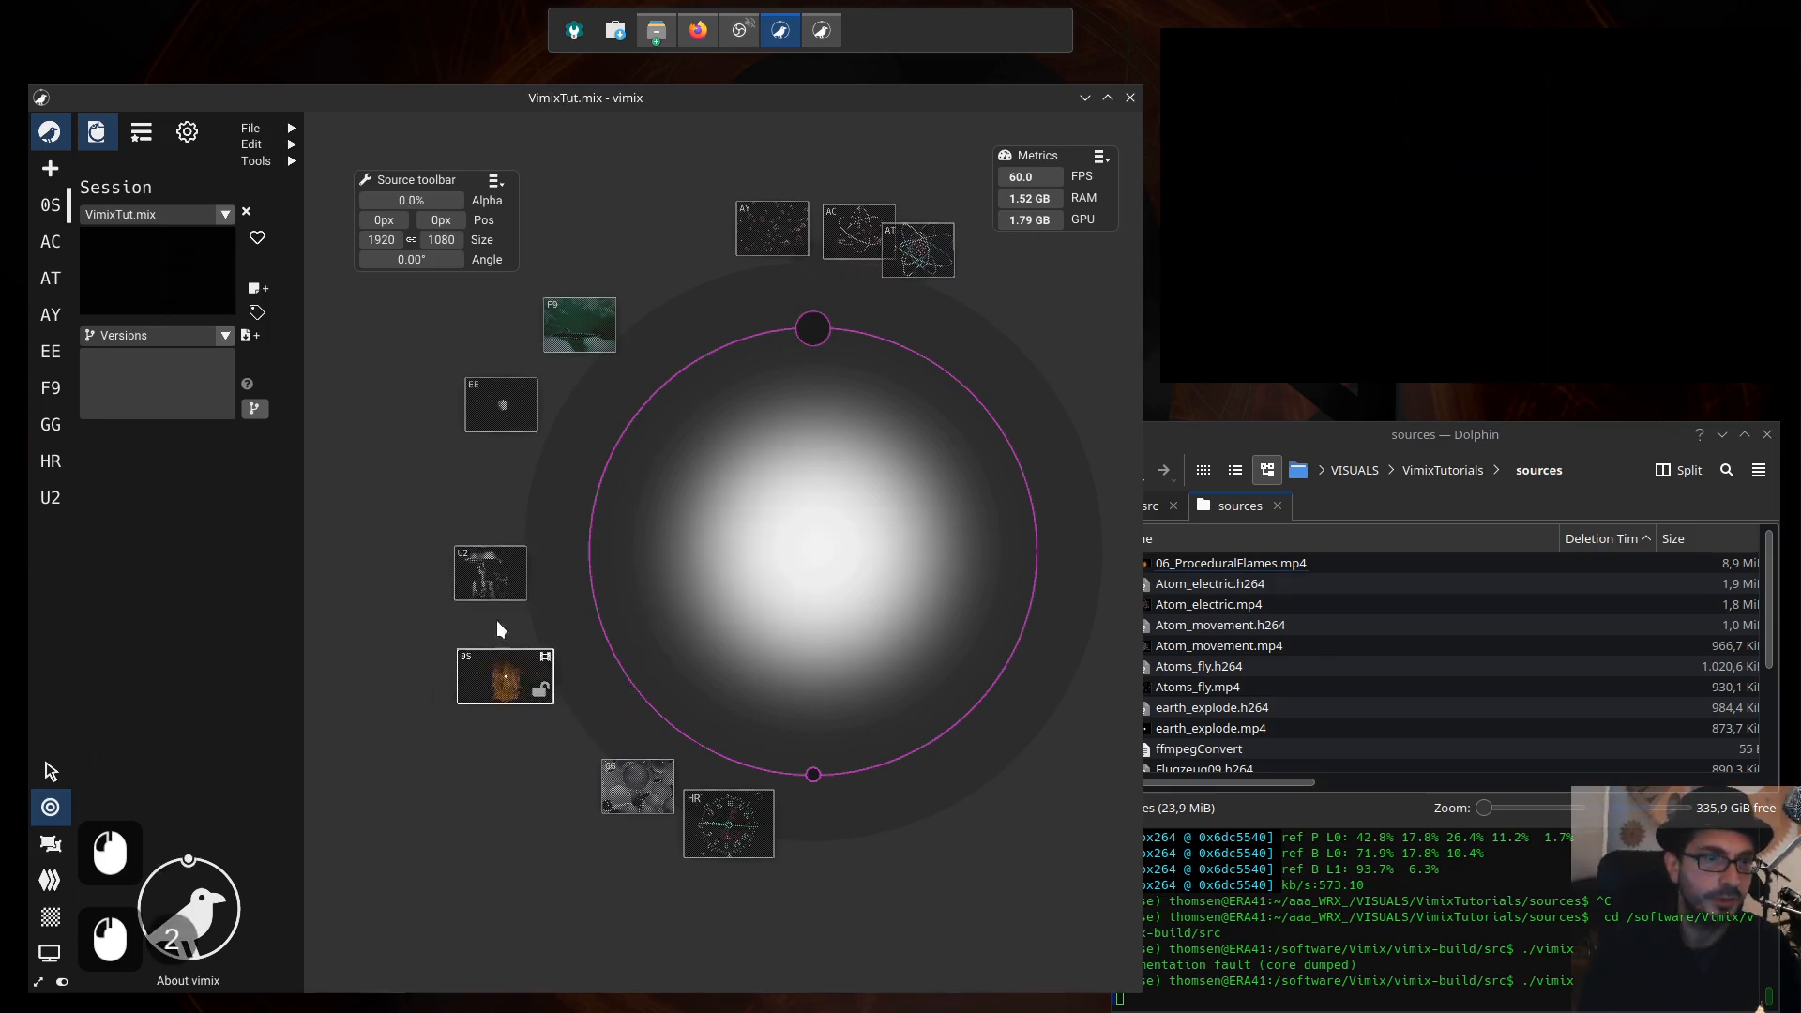
pyautogui.moveTo(489, 574)
pyautogui.mouseDown()
pyautogui.moveTo(830, 525)
pyautogui.moveTo(463, 506)
pyautogui.moveTo(497, 569)
pyautogui.mouseUp()
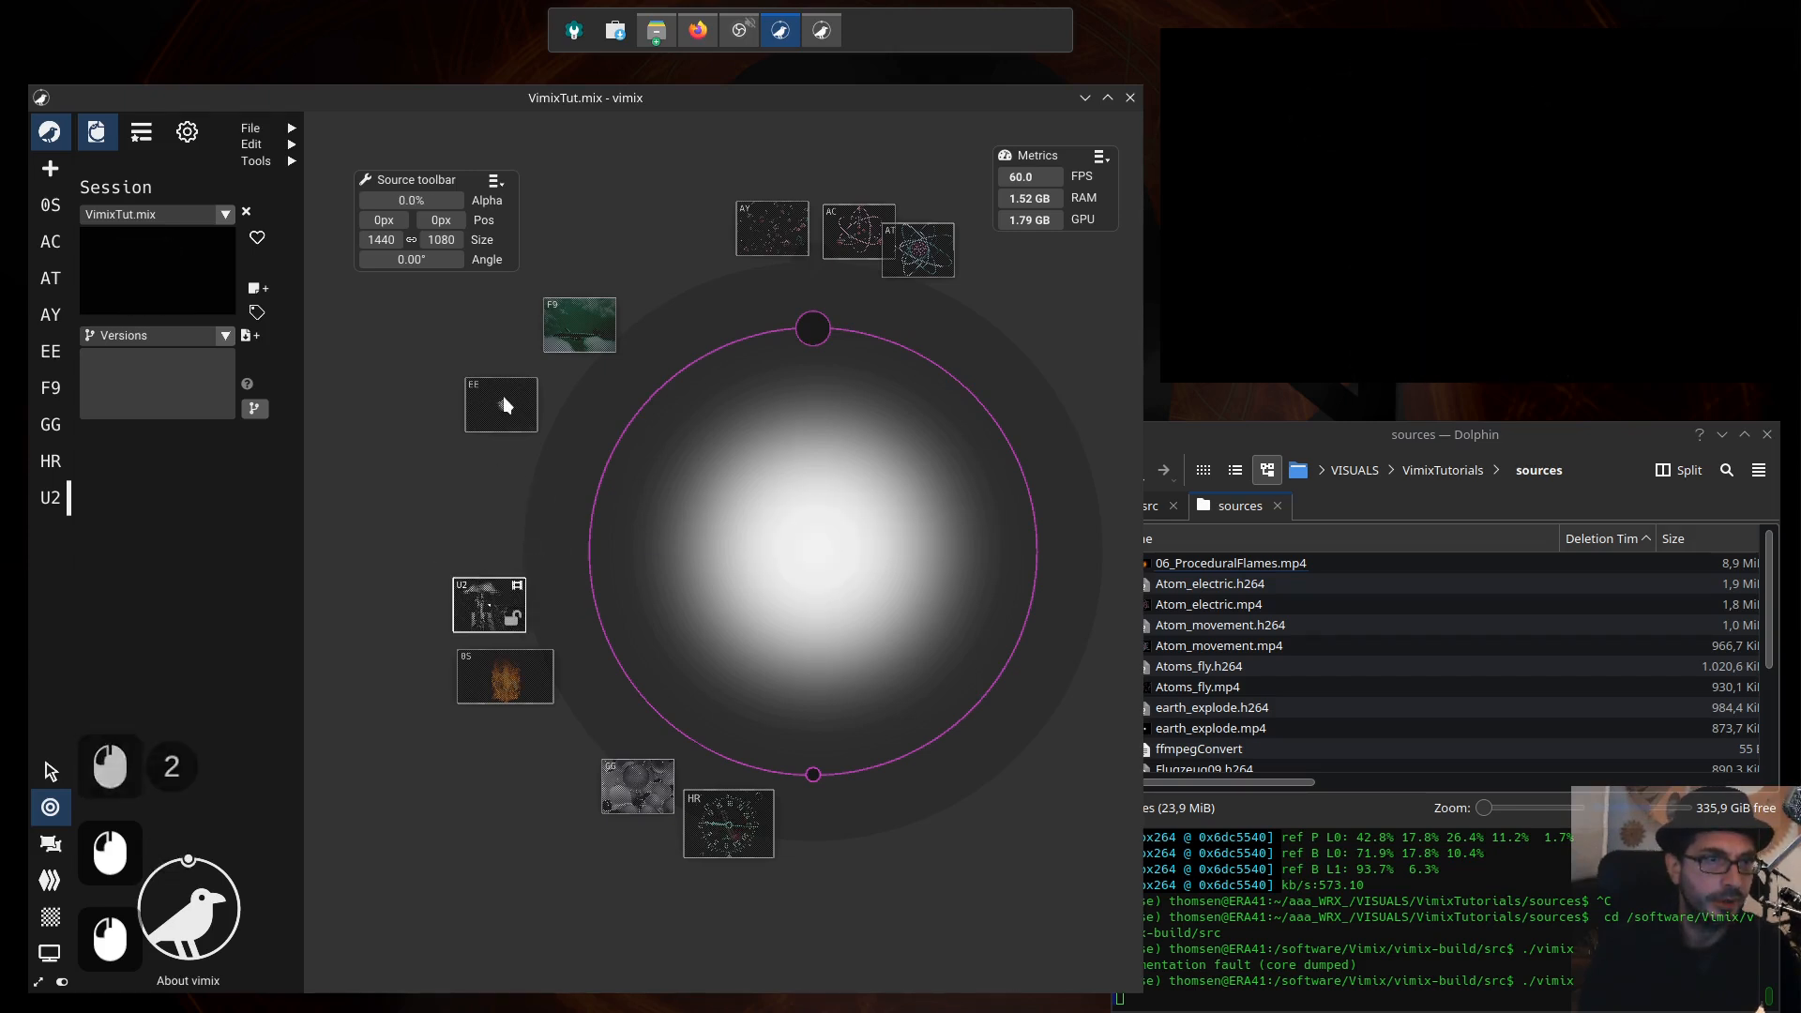
pyautogui.moveTo(497, 399); pyautogui.dragTo(534, 831)
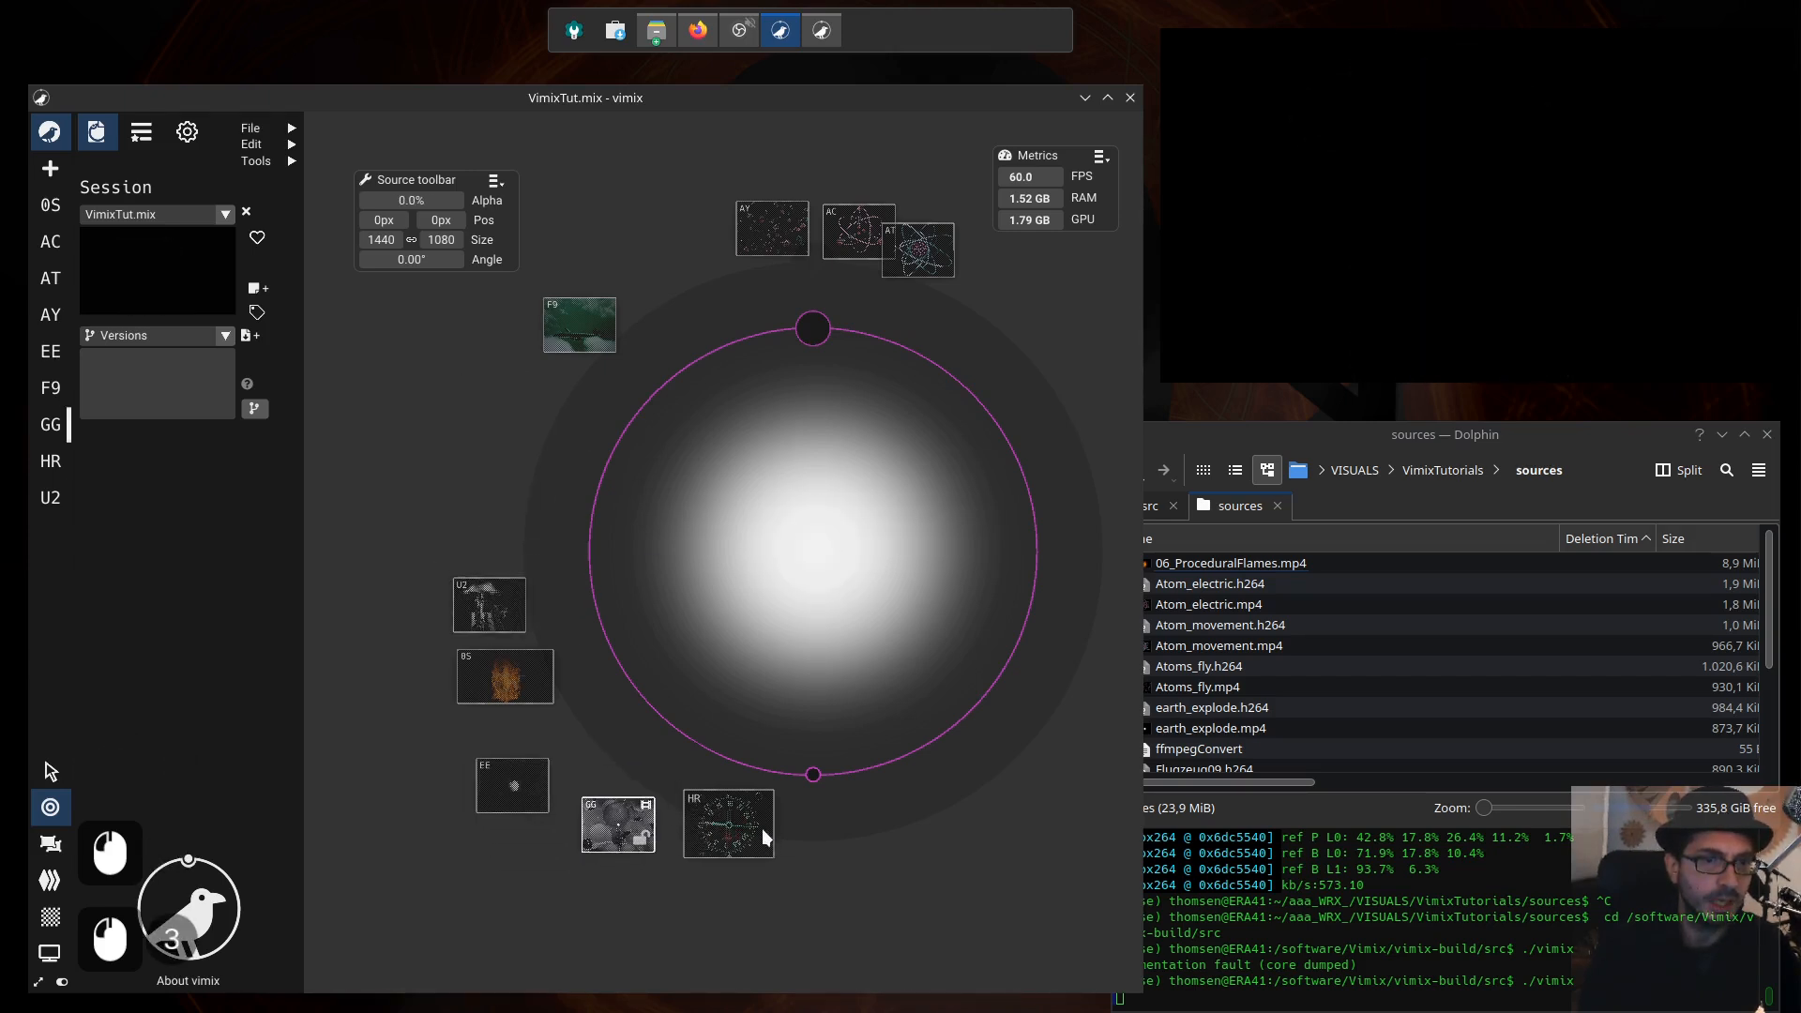
pyautogui.moveTo(765, 837); pyautogui.dragTo(579, 658)
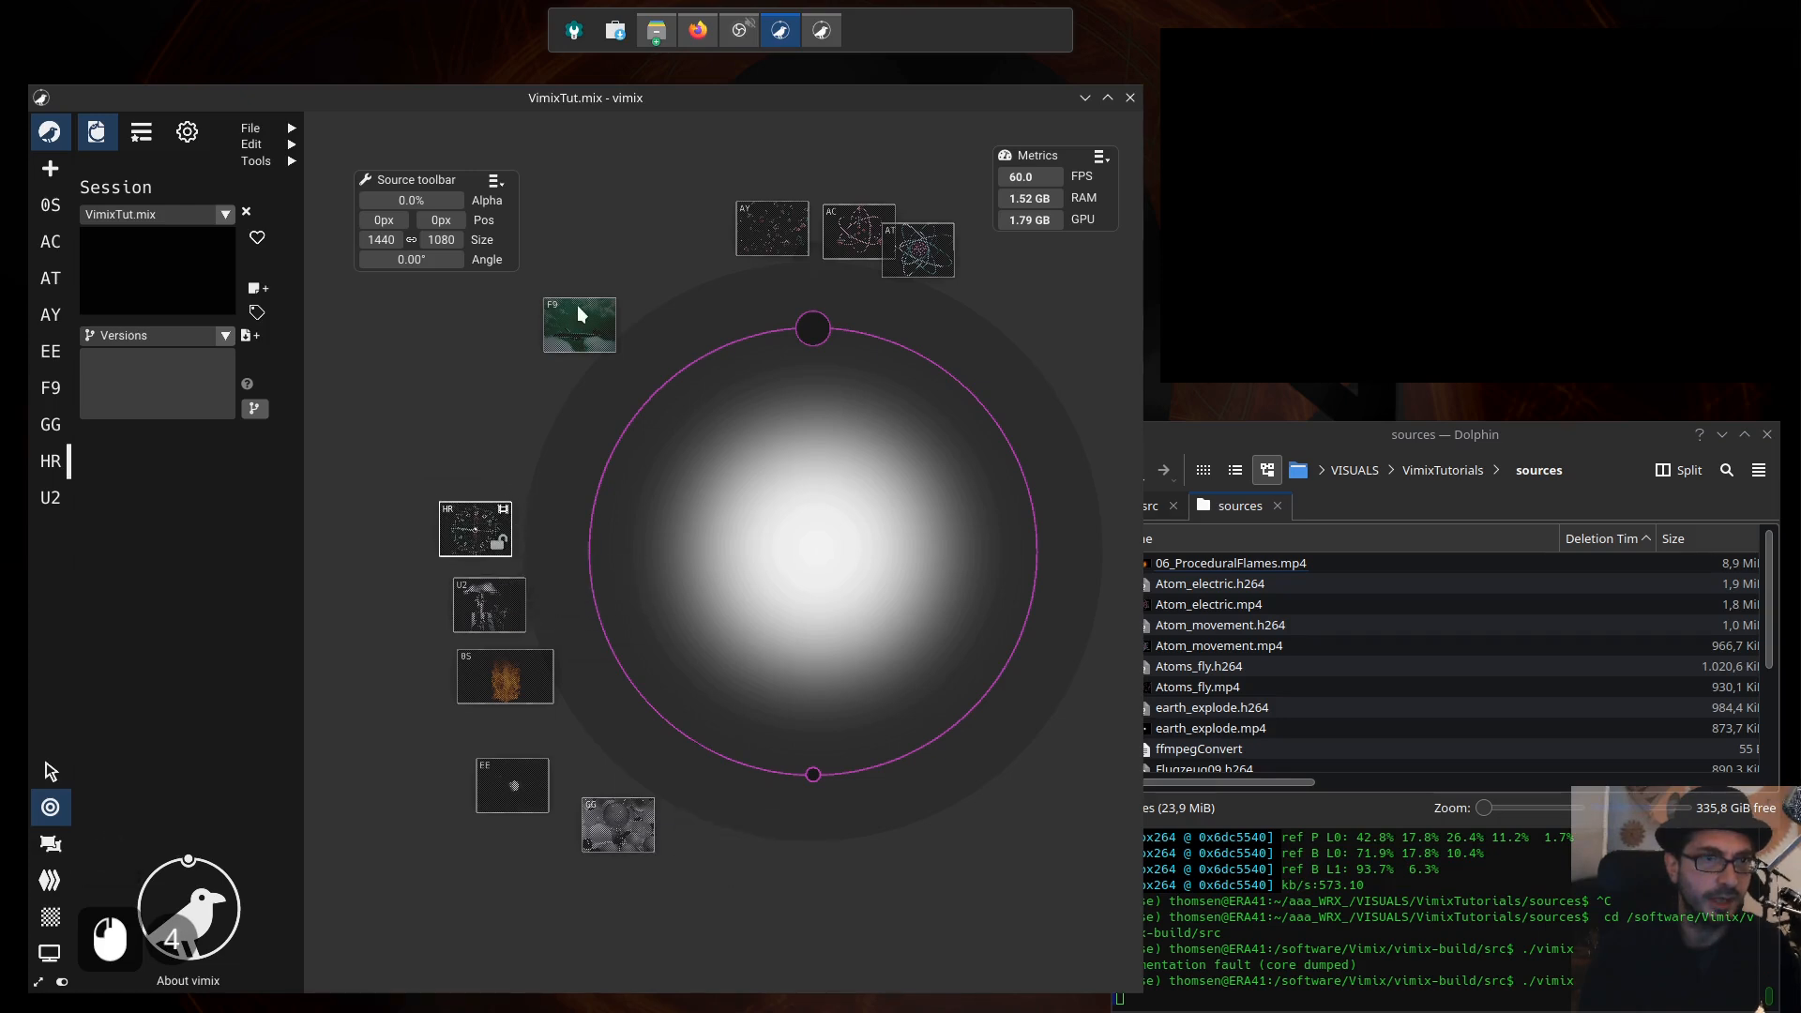
pyautogui.moveTo(582, 314); pyautogui.dragTo(715, 832)
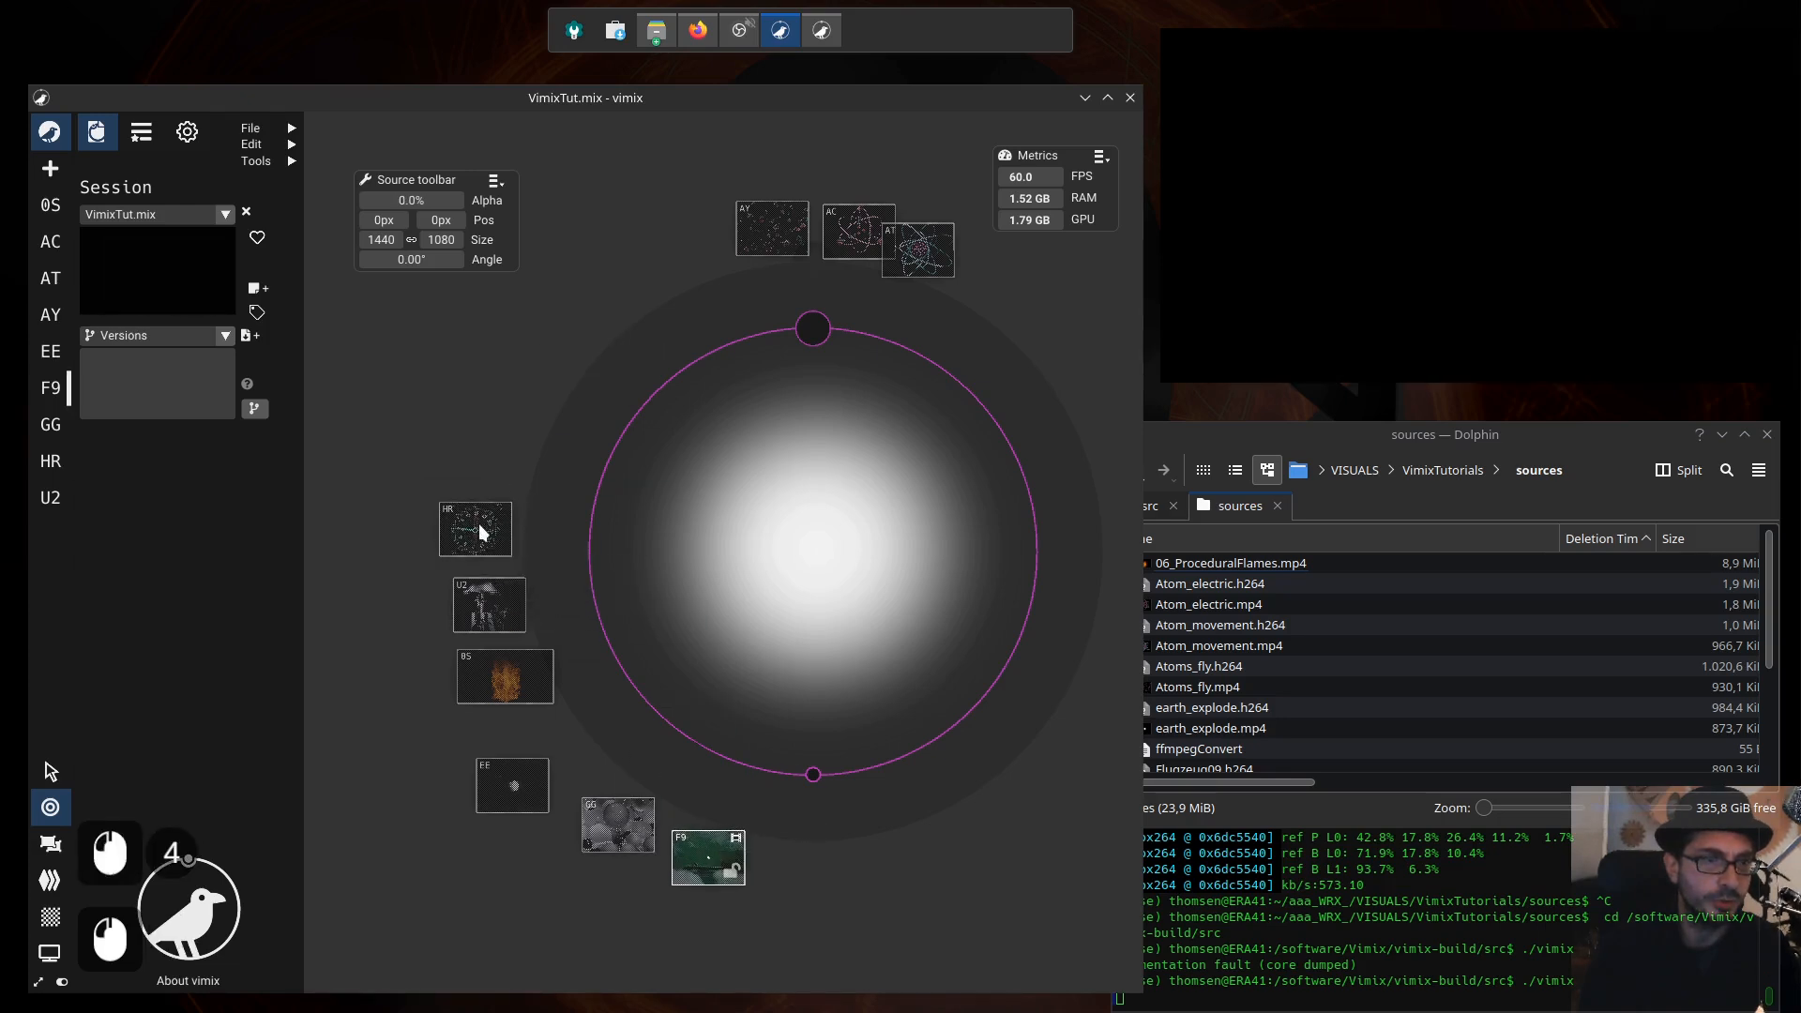
pyautogui.moveTo(478, 523); pyautogui.dragTo(508, 369)
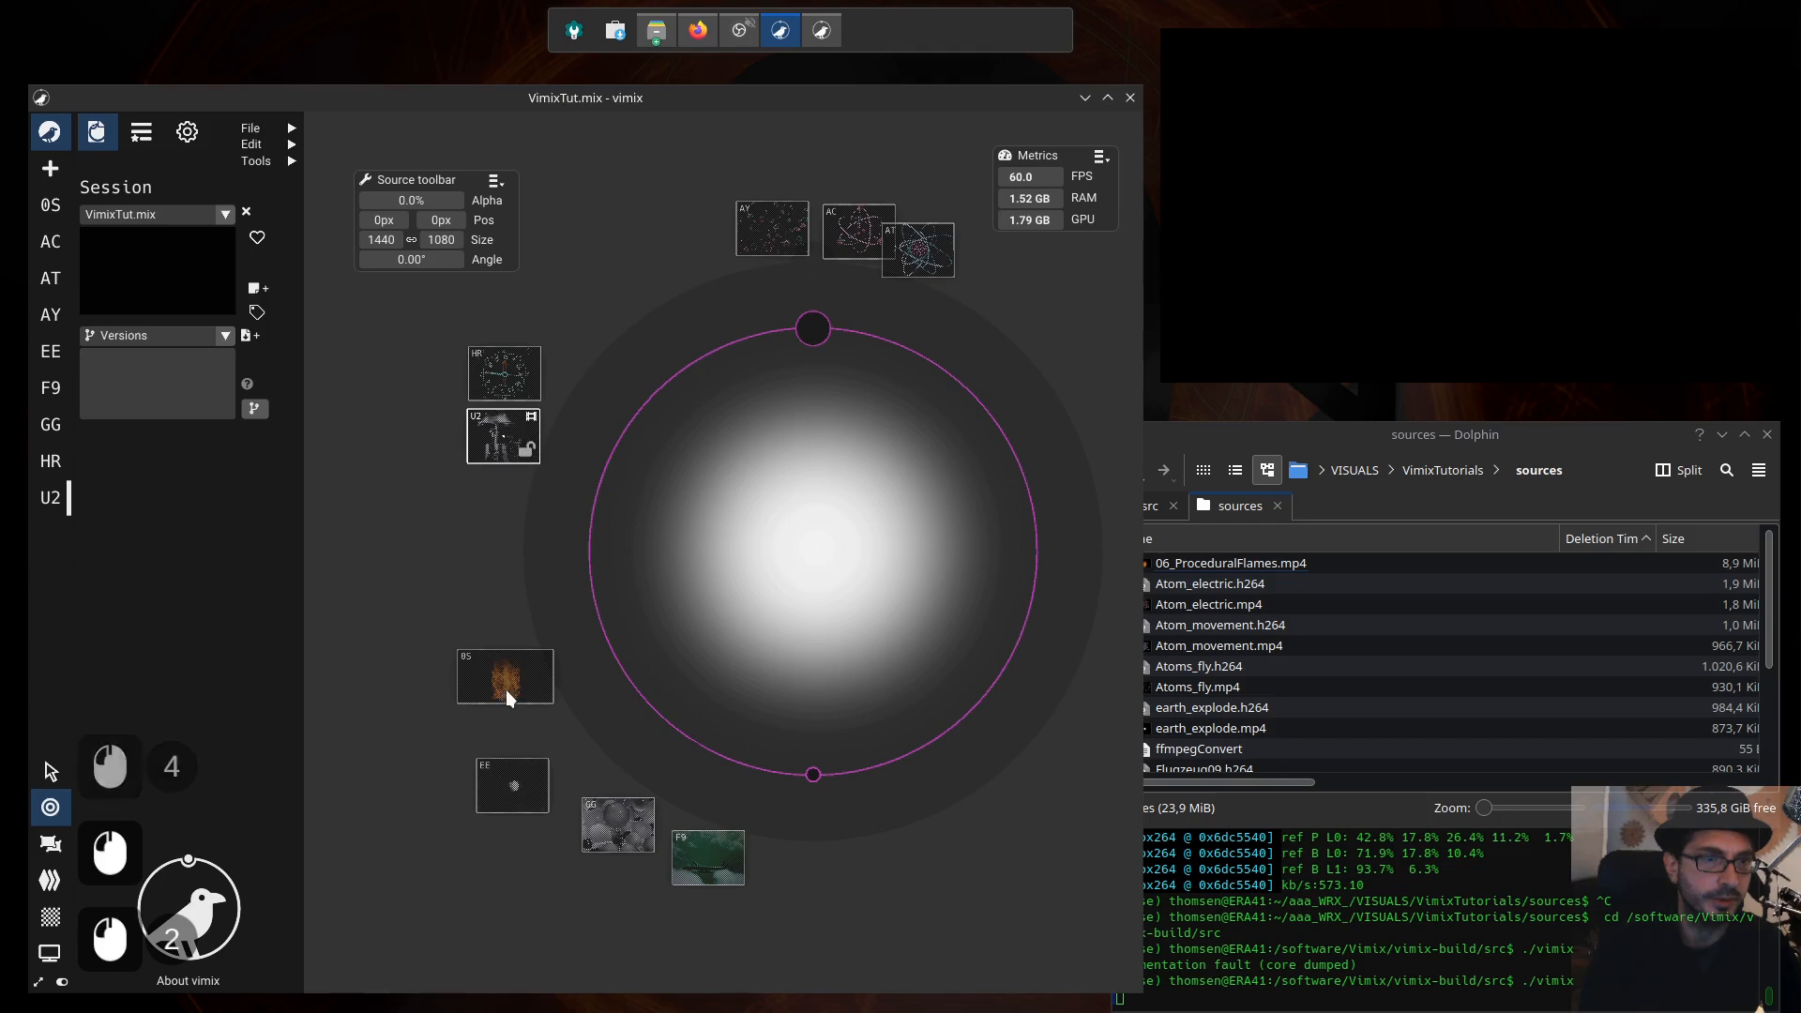
# Step: Move the HR source close to the mixing circle's centre for about 98.9% alpha and switch to the geometry view
pyautogui.moveTo(509, 379); pyautogui.dragTo(776, 564)
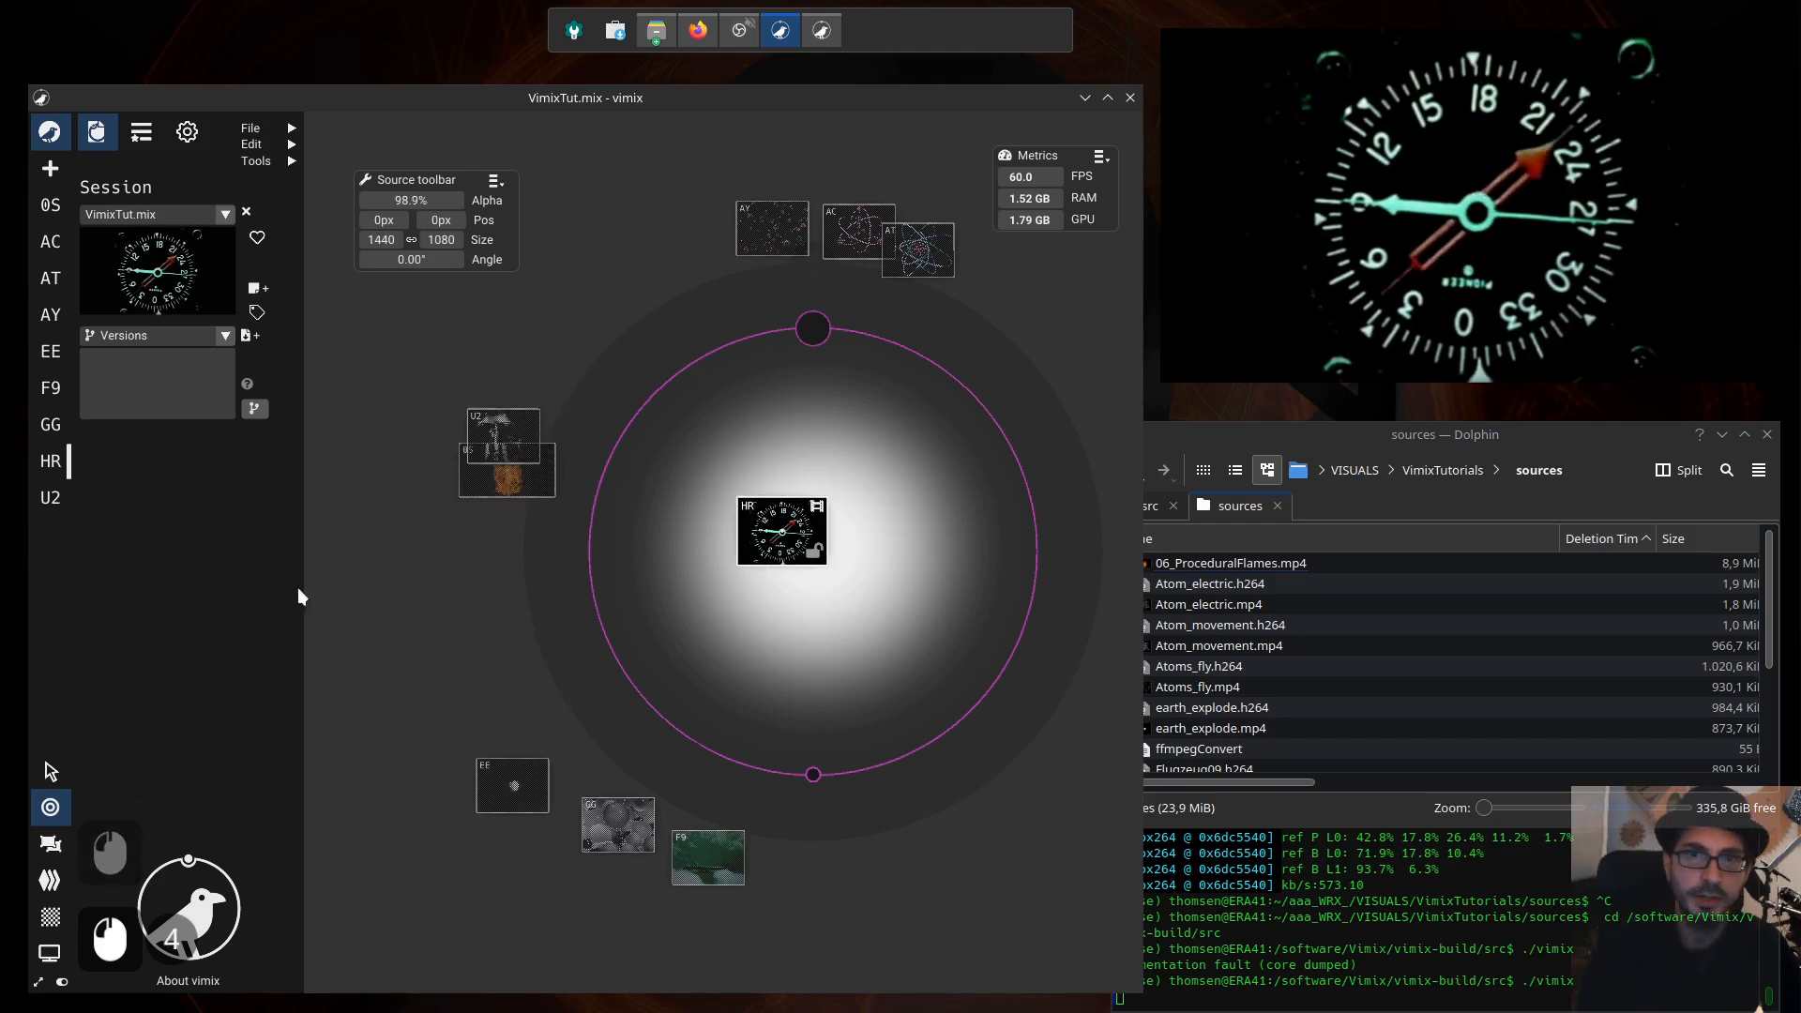
pyautogui.click(51, 844)
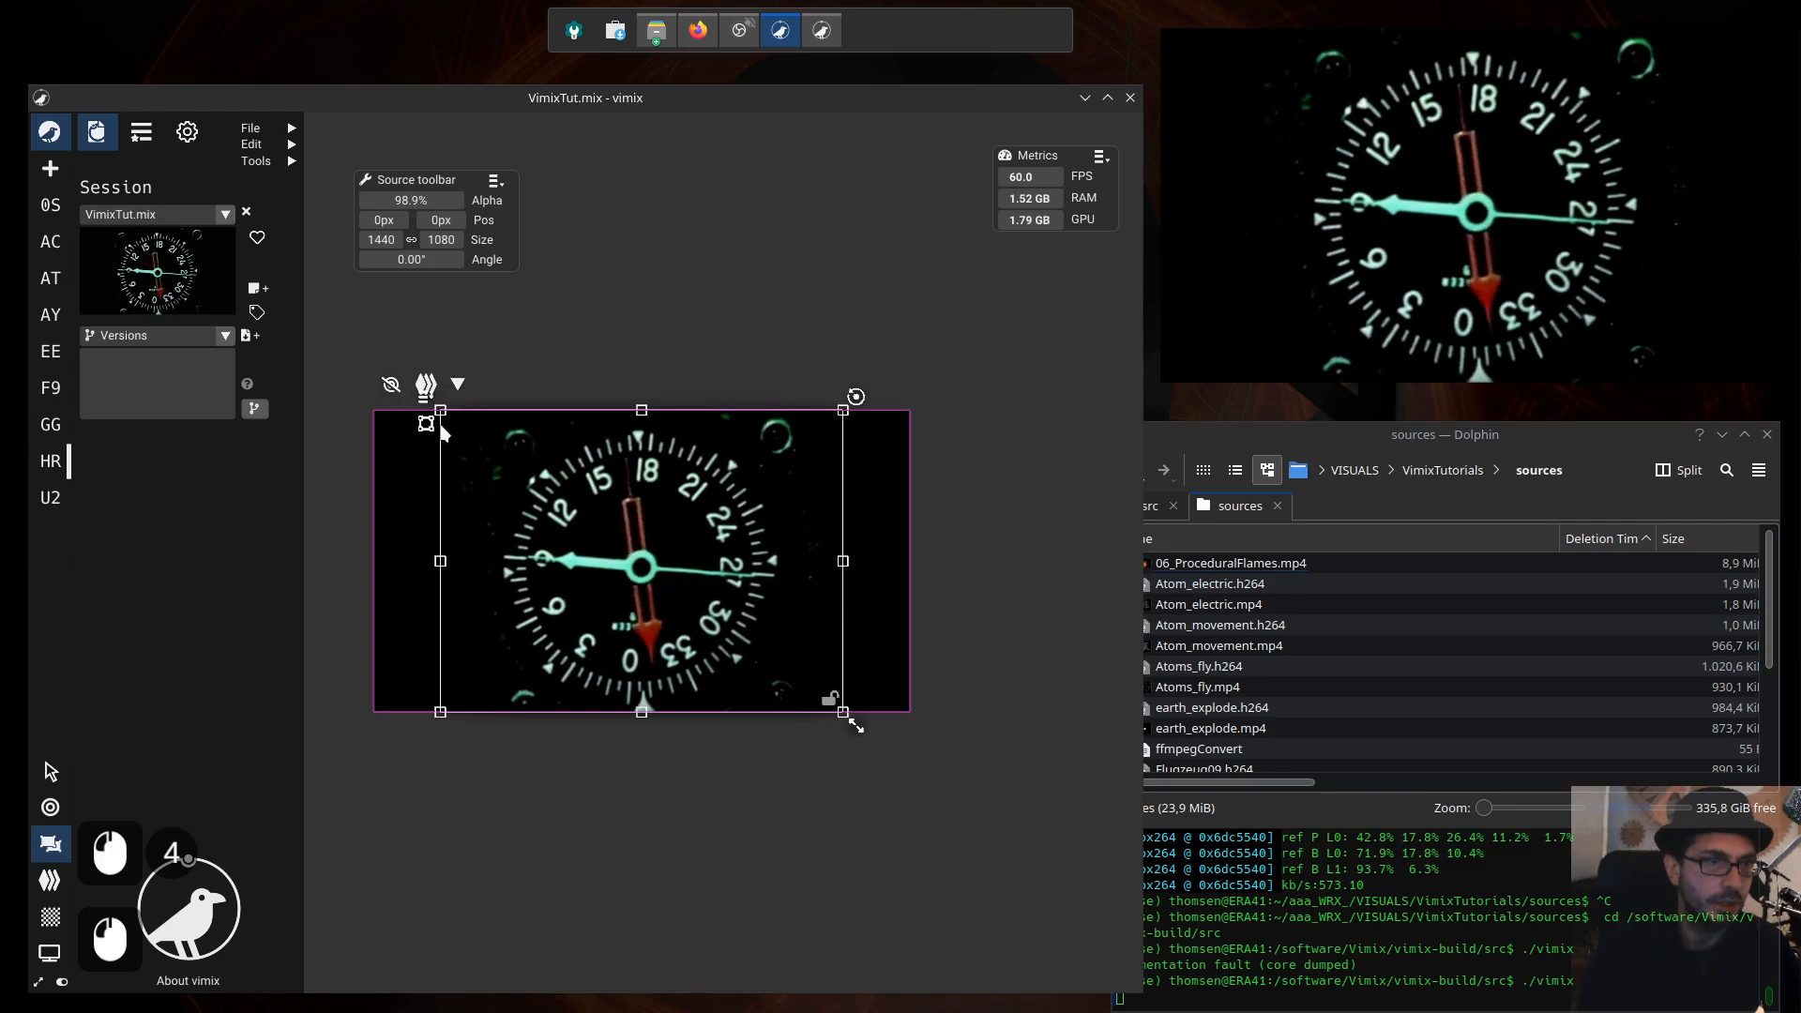
# Step: Switch the HR source to crop mode and crop both of its sides, making it about 1230 × 1080 px
pyautogui.click(527, 448)
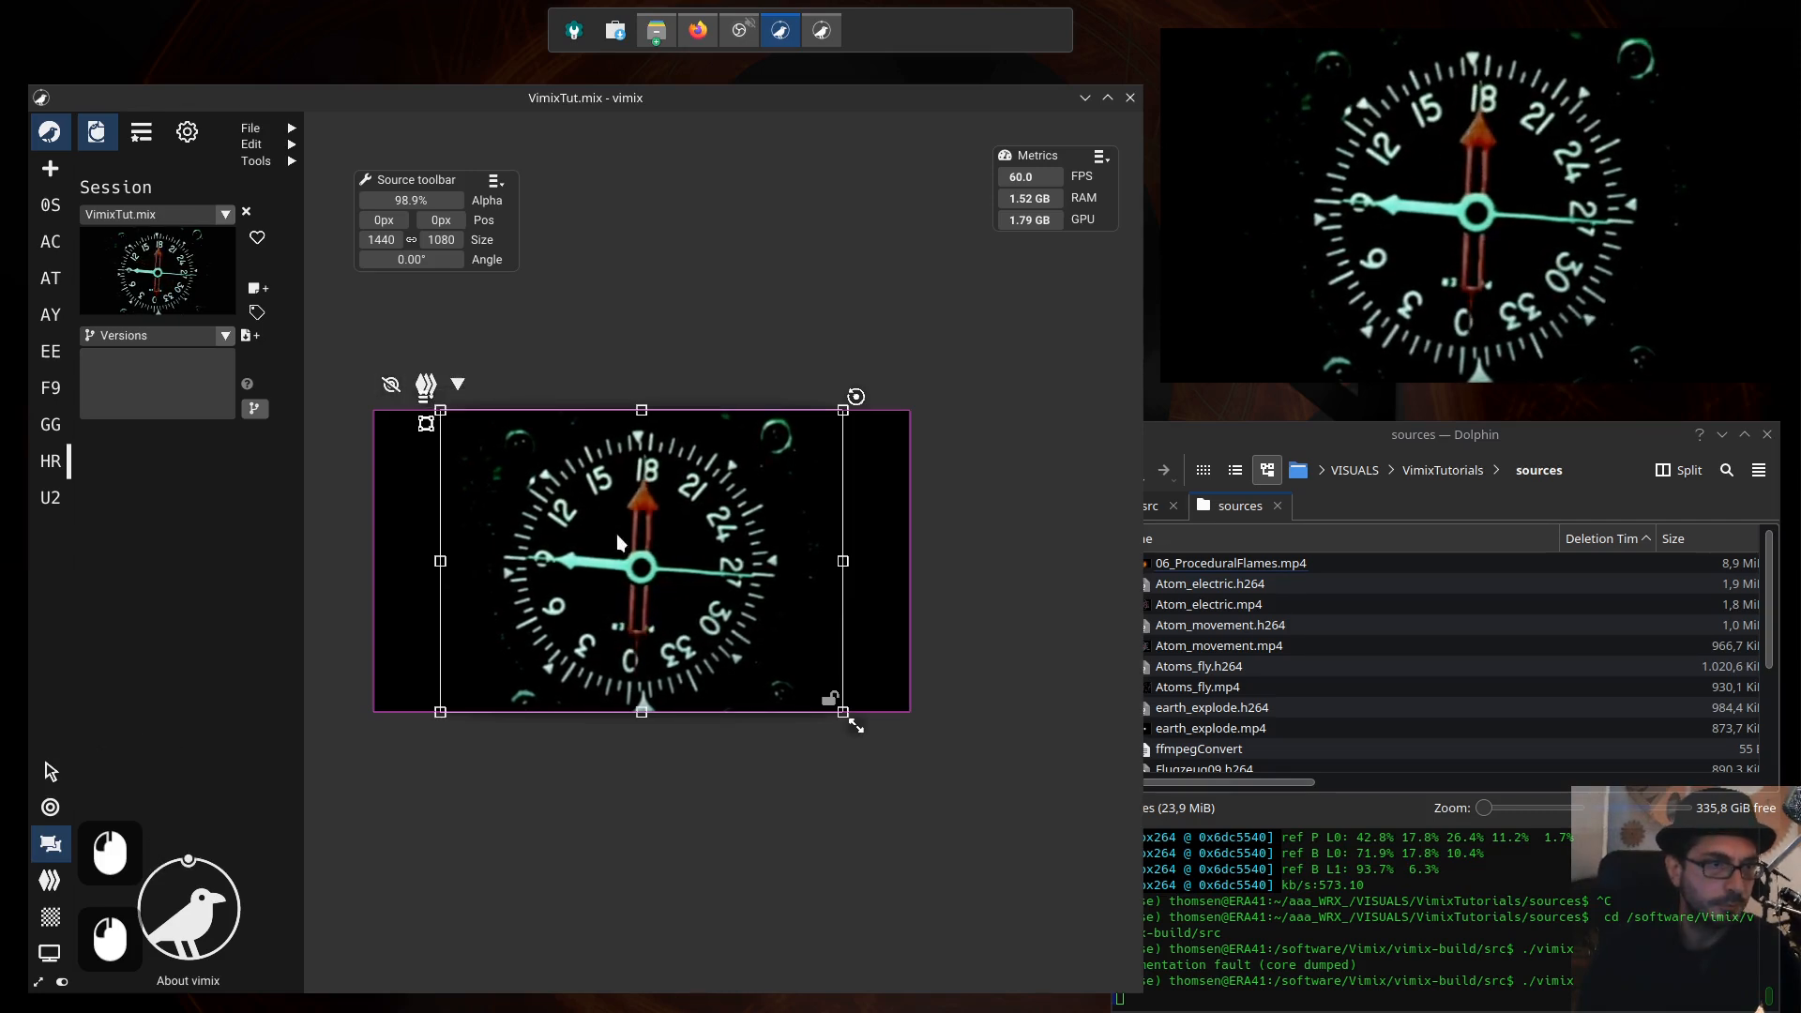
pyautogui.scroll(-2, 478, 460)
pyautogui.click(450, 423)
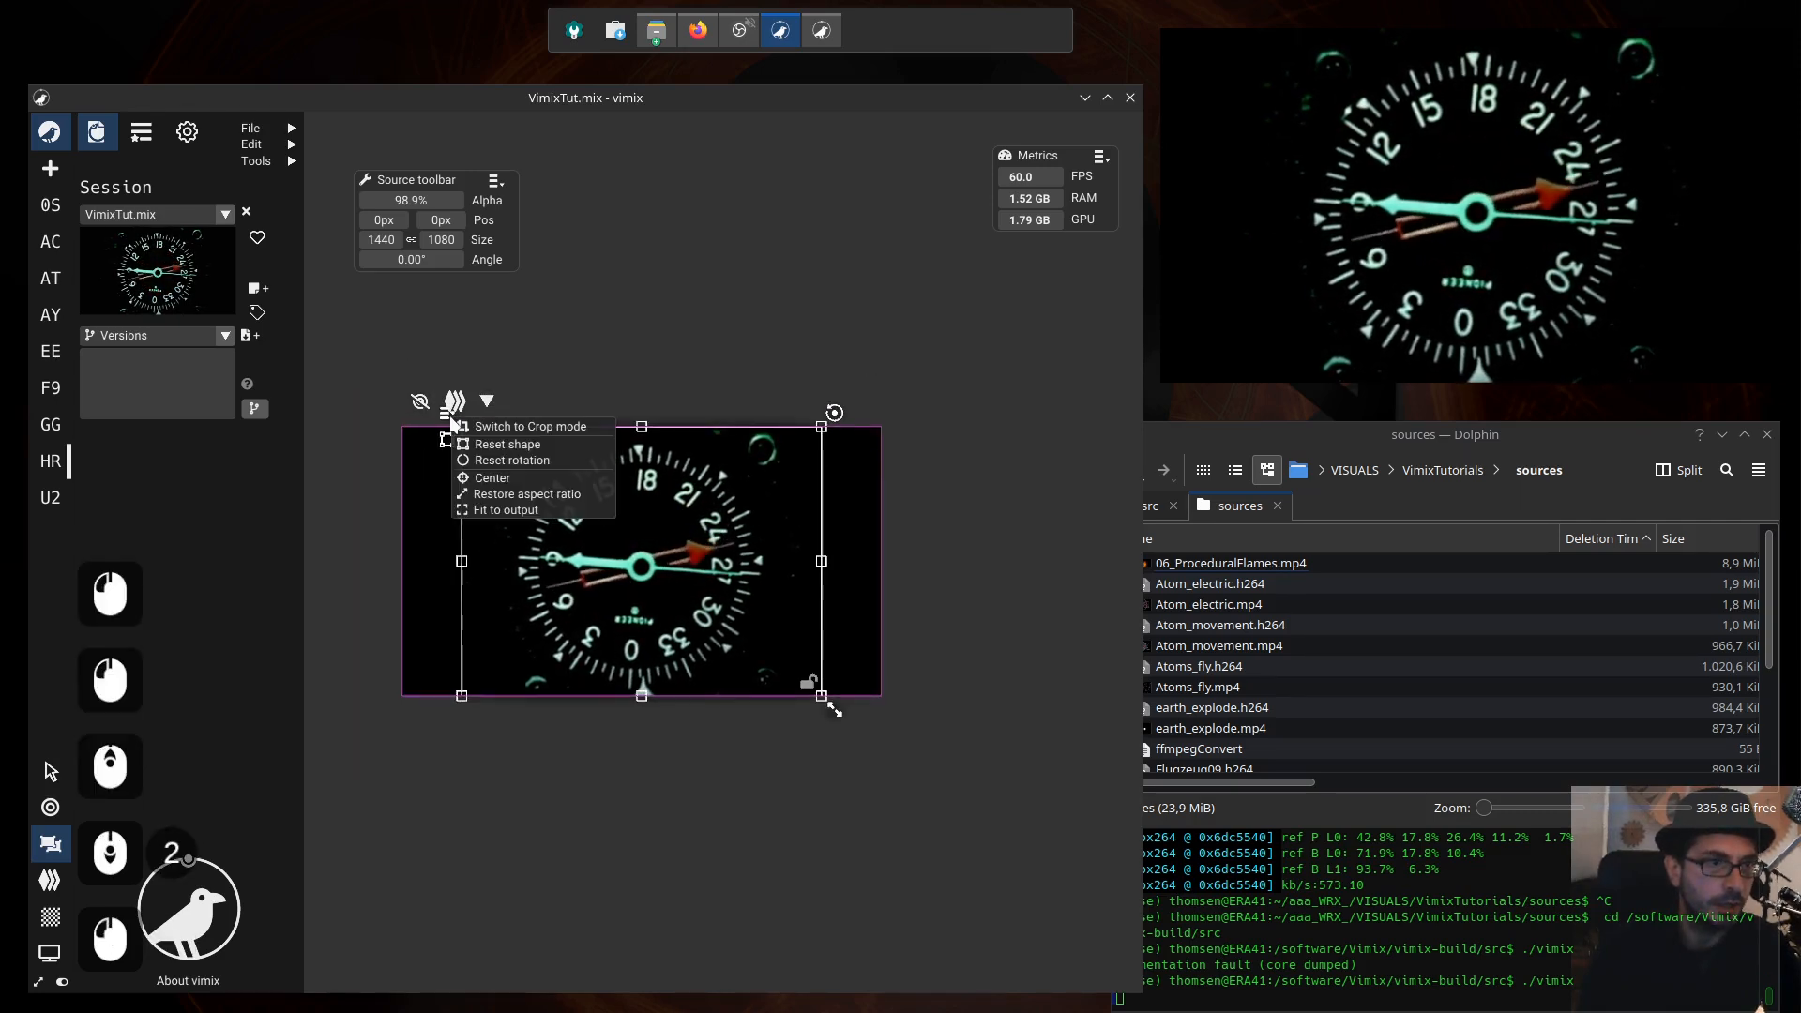
pyautogui.click(526, 426)
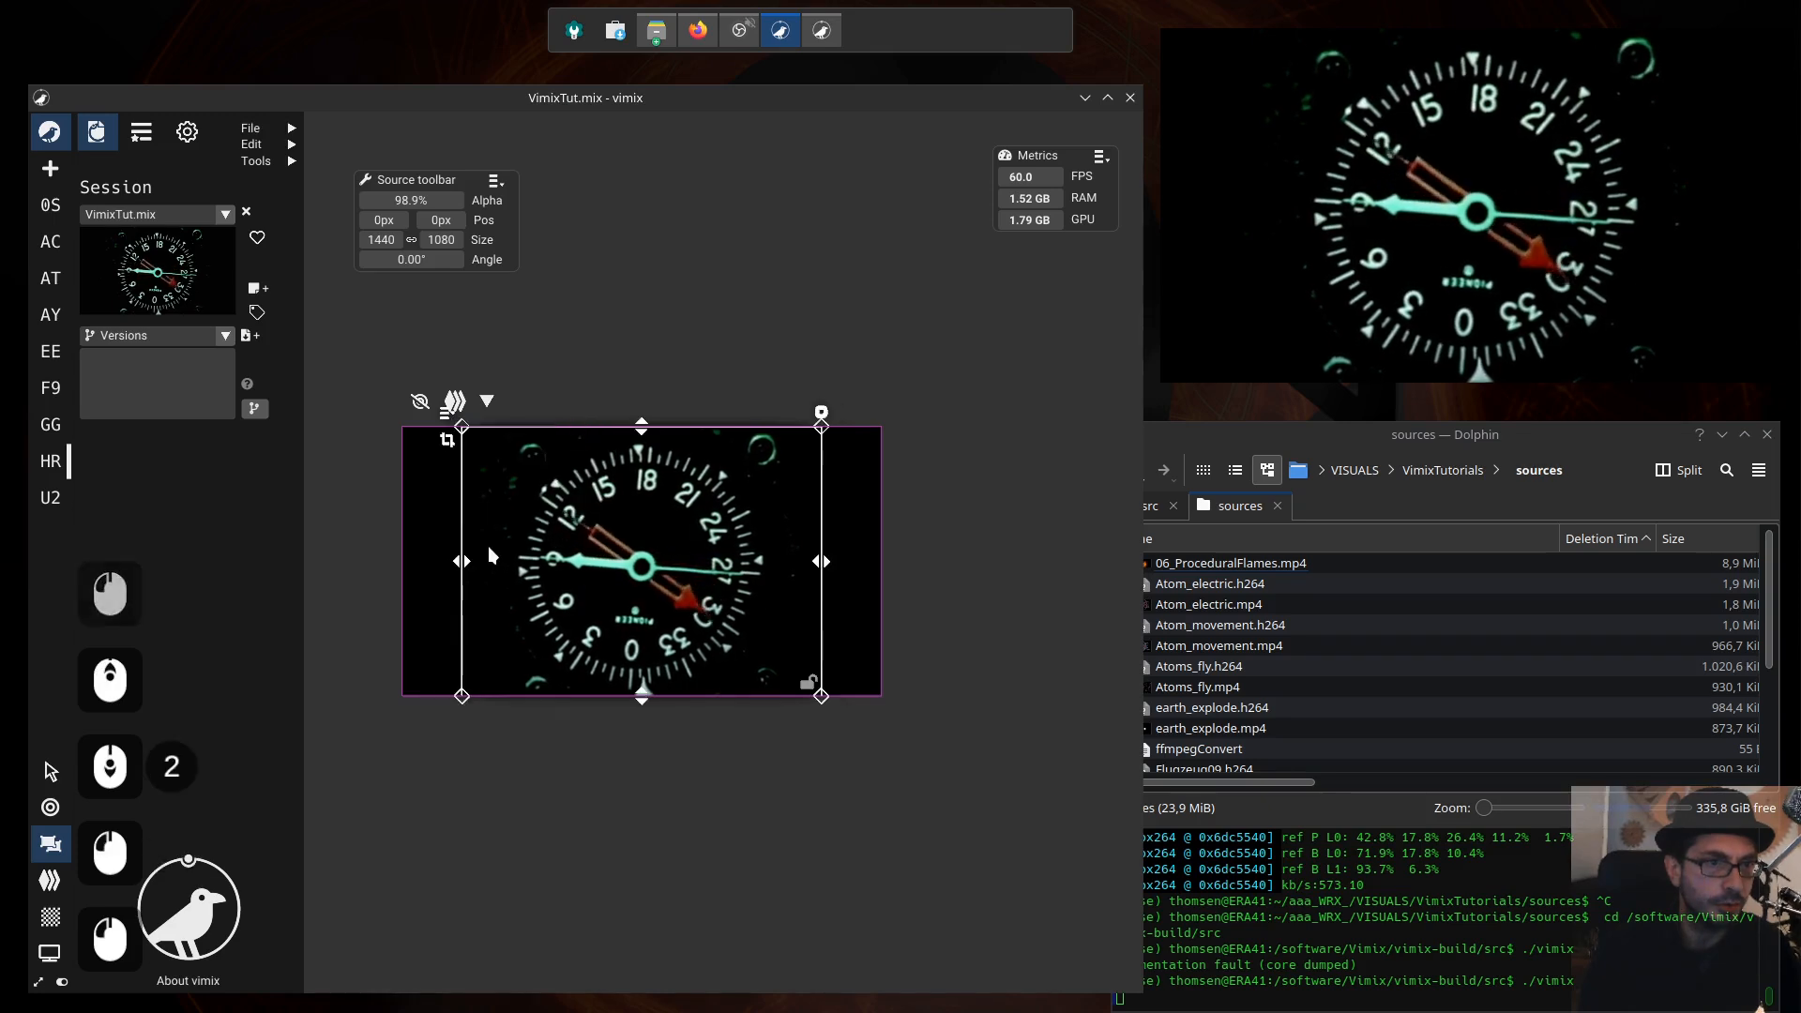
pyautogui.moveTo(461, 560); pyautogui.dragTo(467, 561)
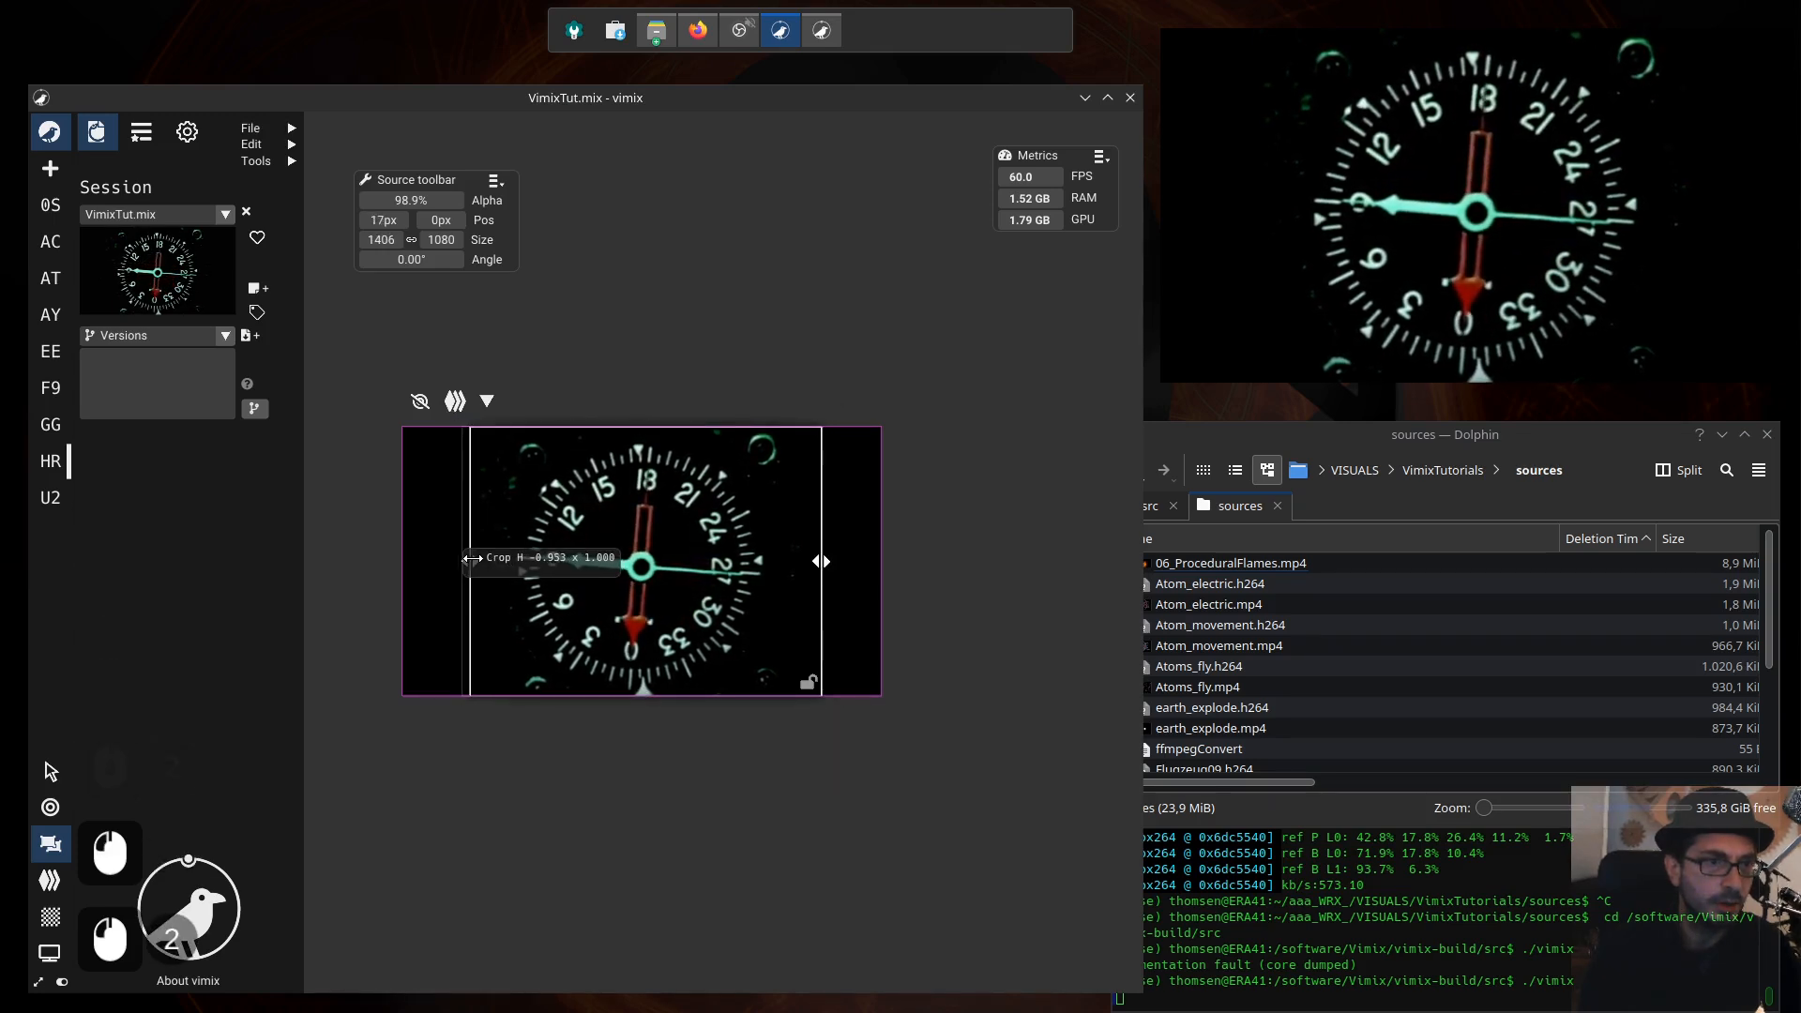
pyautogui.moveTo(822, 560); pyautogui.dragTo(802, 562)
pyautogui.moveTo(467, 561); pyautogui.dragTo(487, 559)
pyautogui.moveTo(804, 561); pyautogui.dragTo(794, 561)
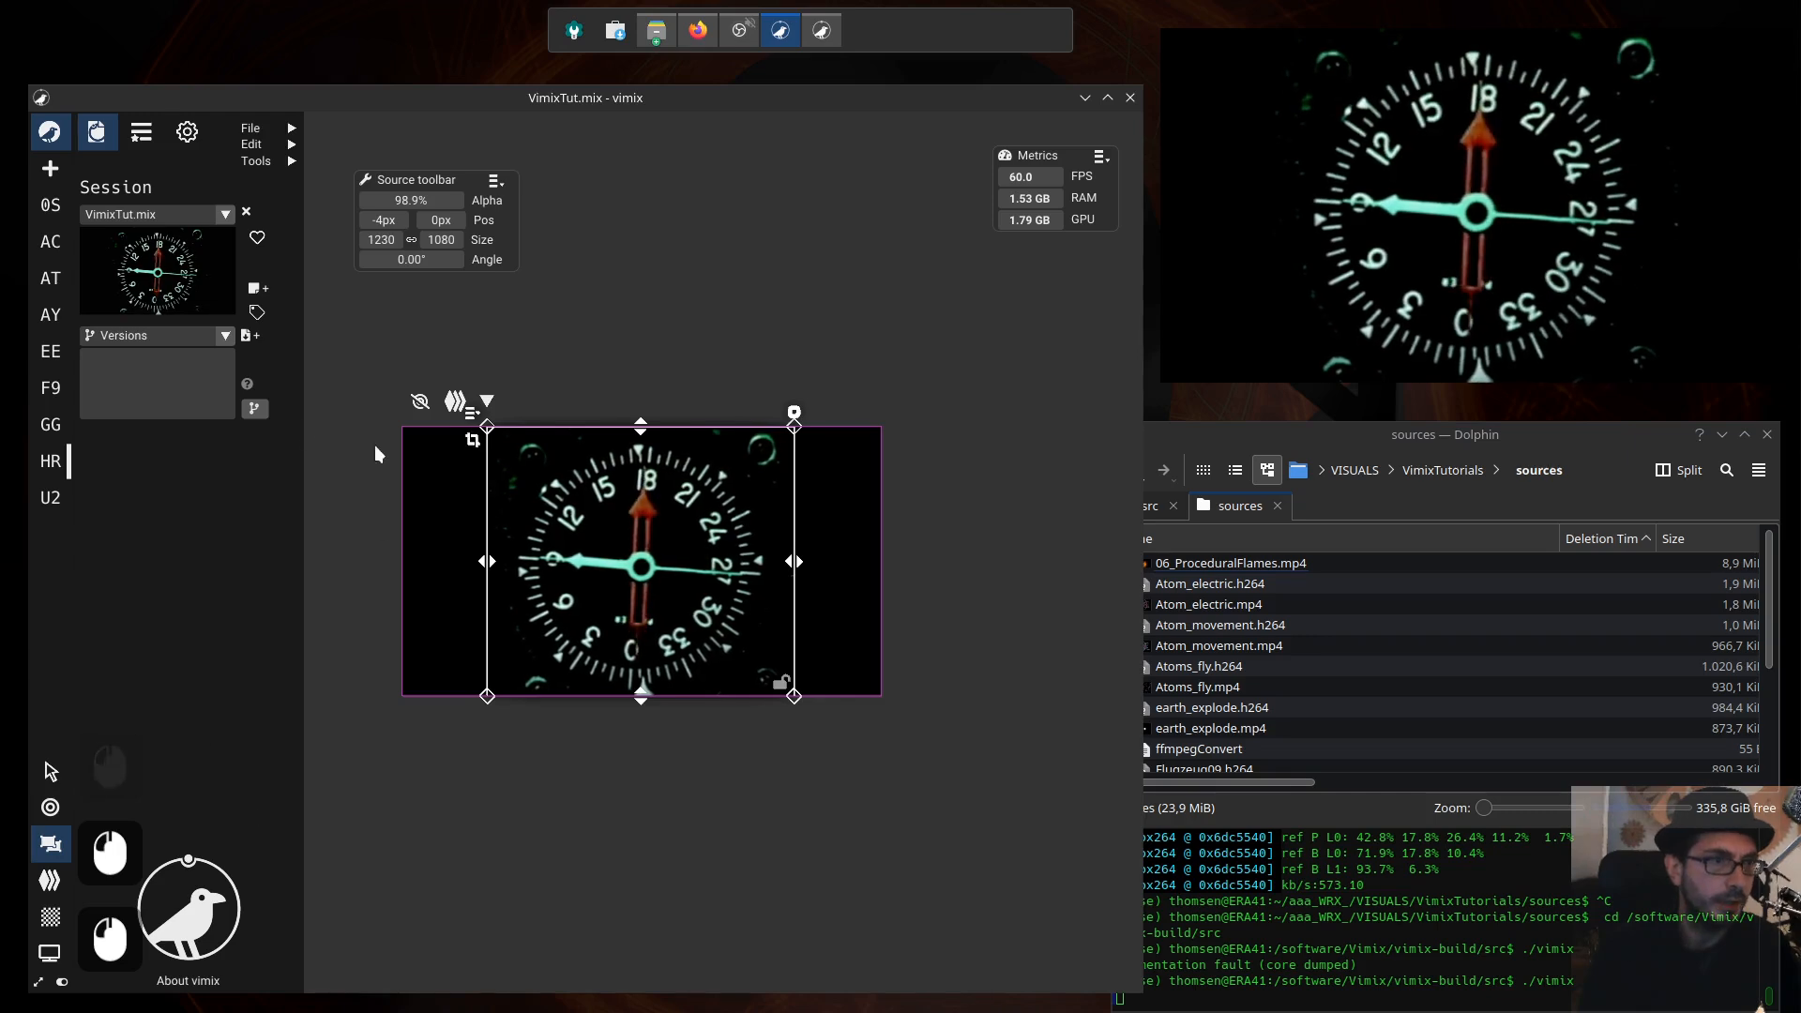
# Step: Replace HR with U2 in the mix at about 99.3% alpha and switch to the geometry view
pyautogui.press('F1')
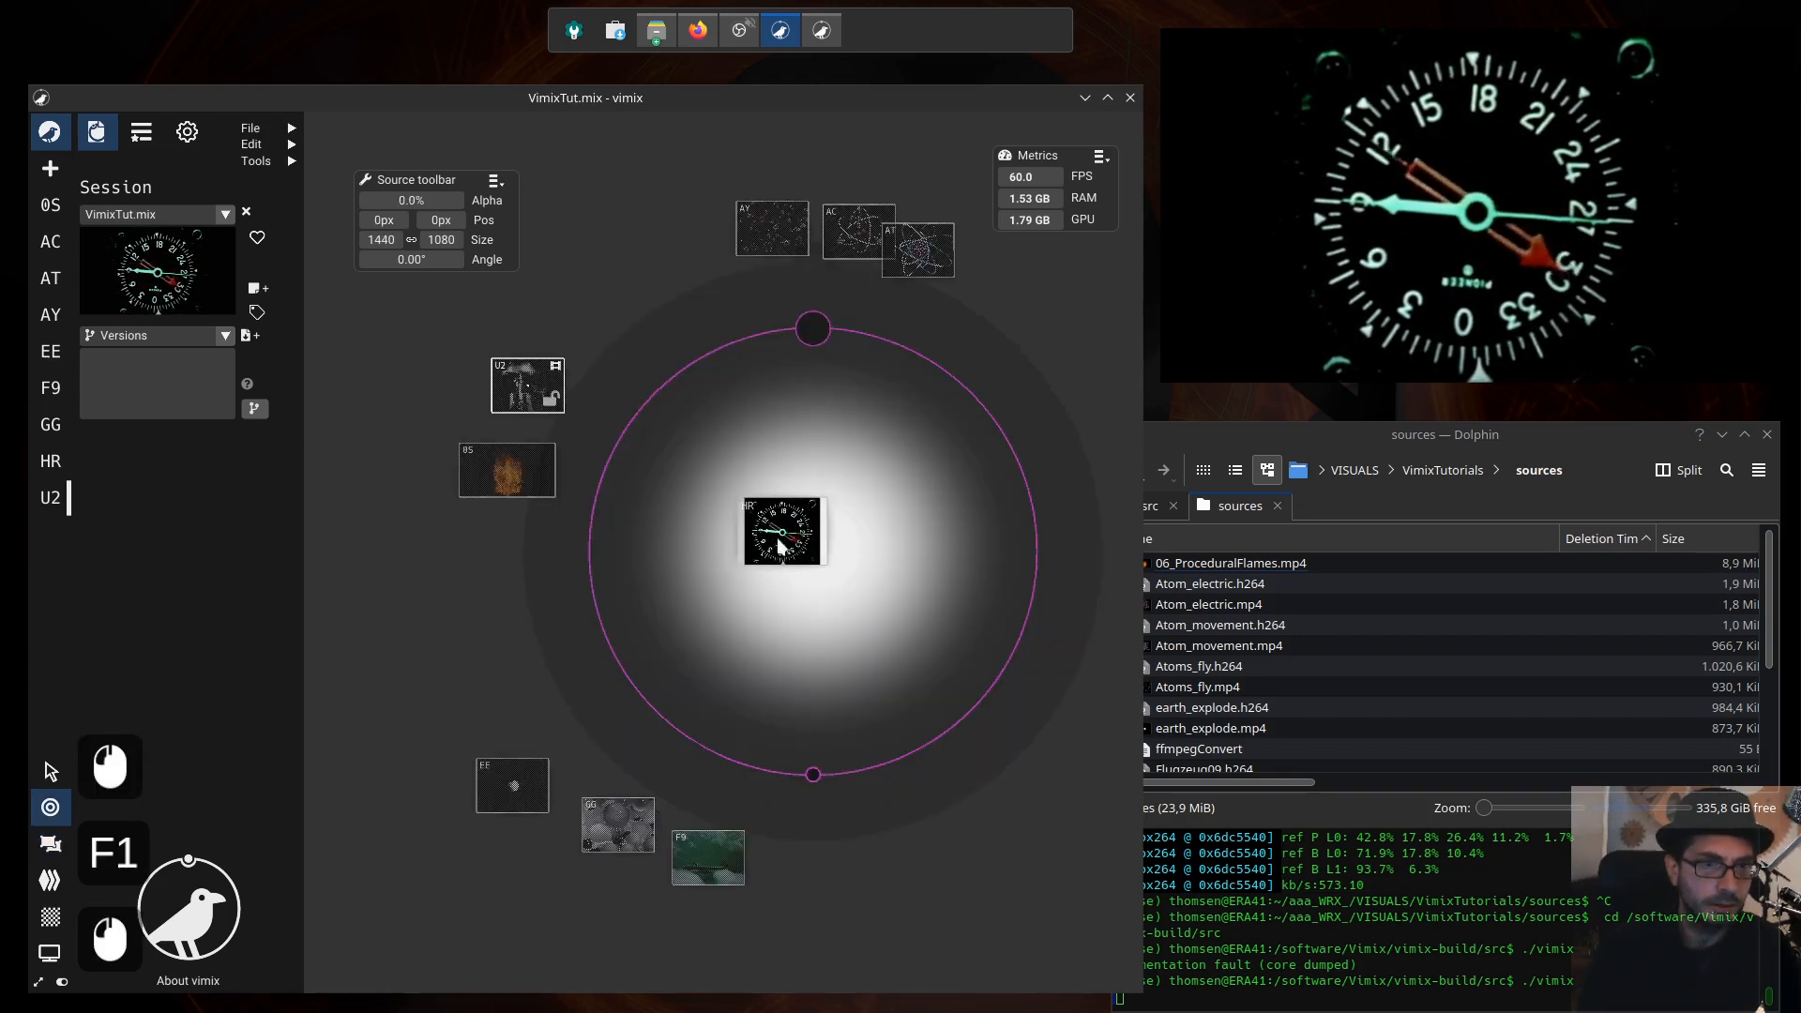
pyautogui.moveTo(779, 547); pyautogui.dragTo(589, 325)
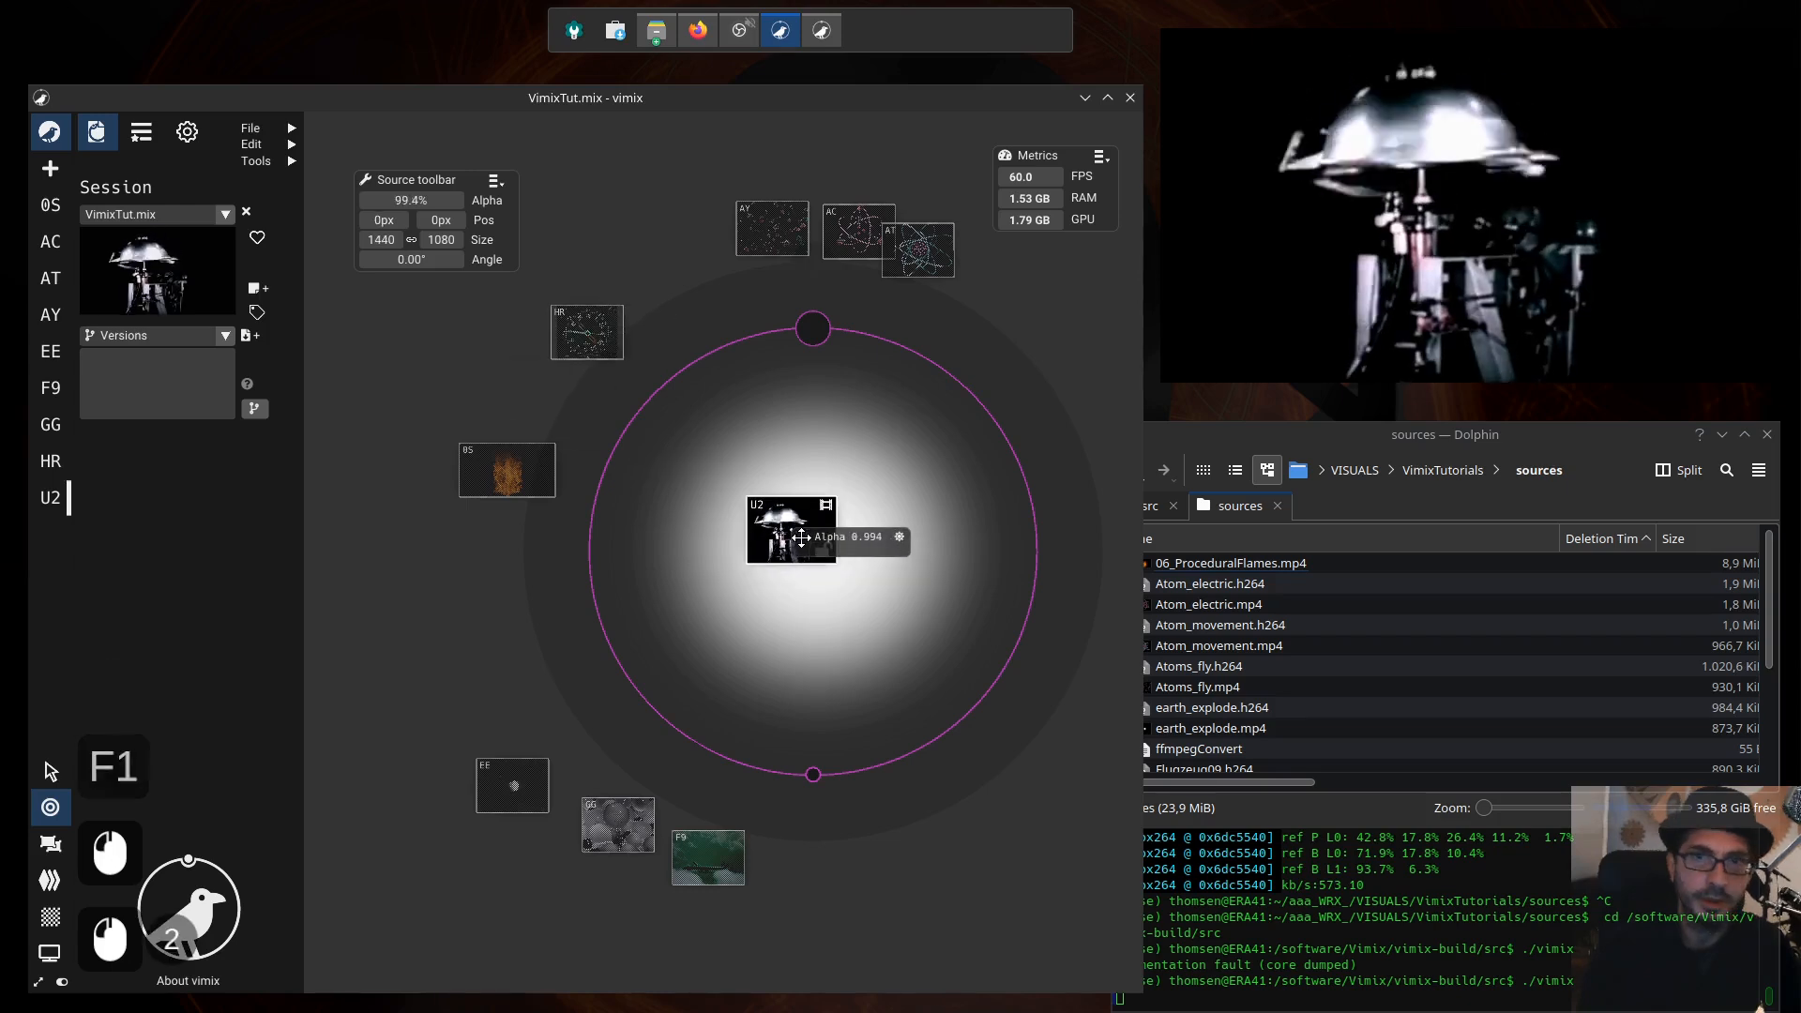
pyautogui.press('F2')
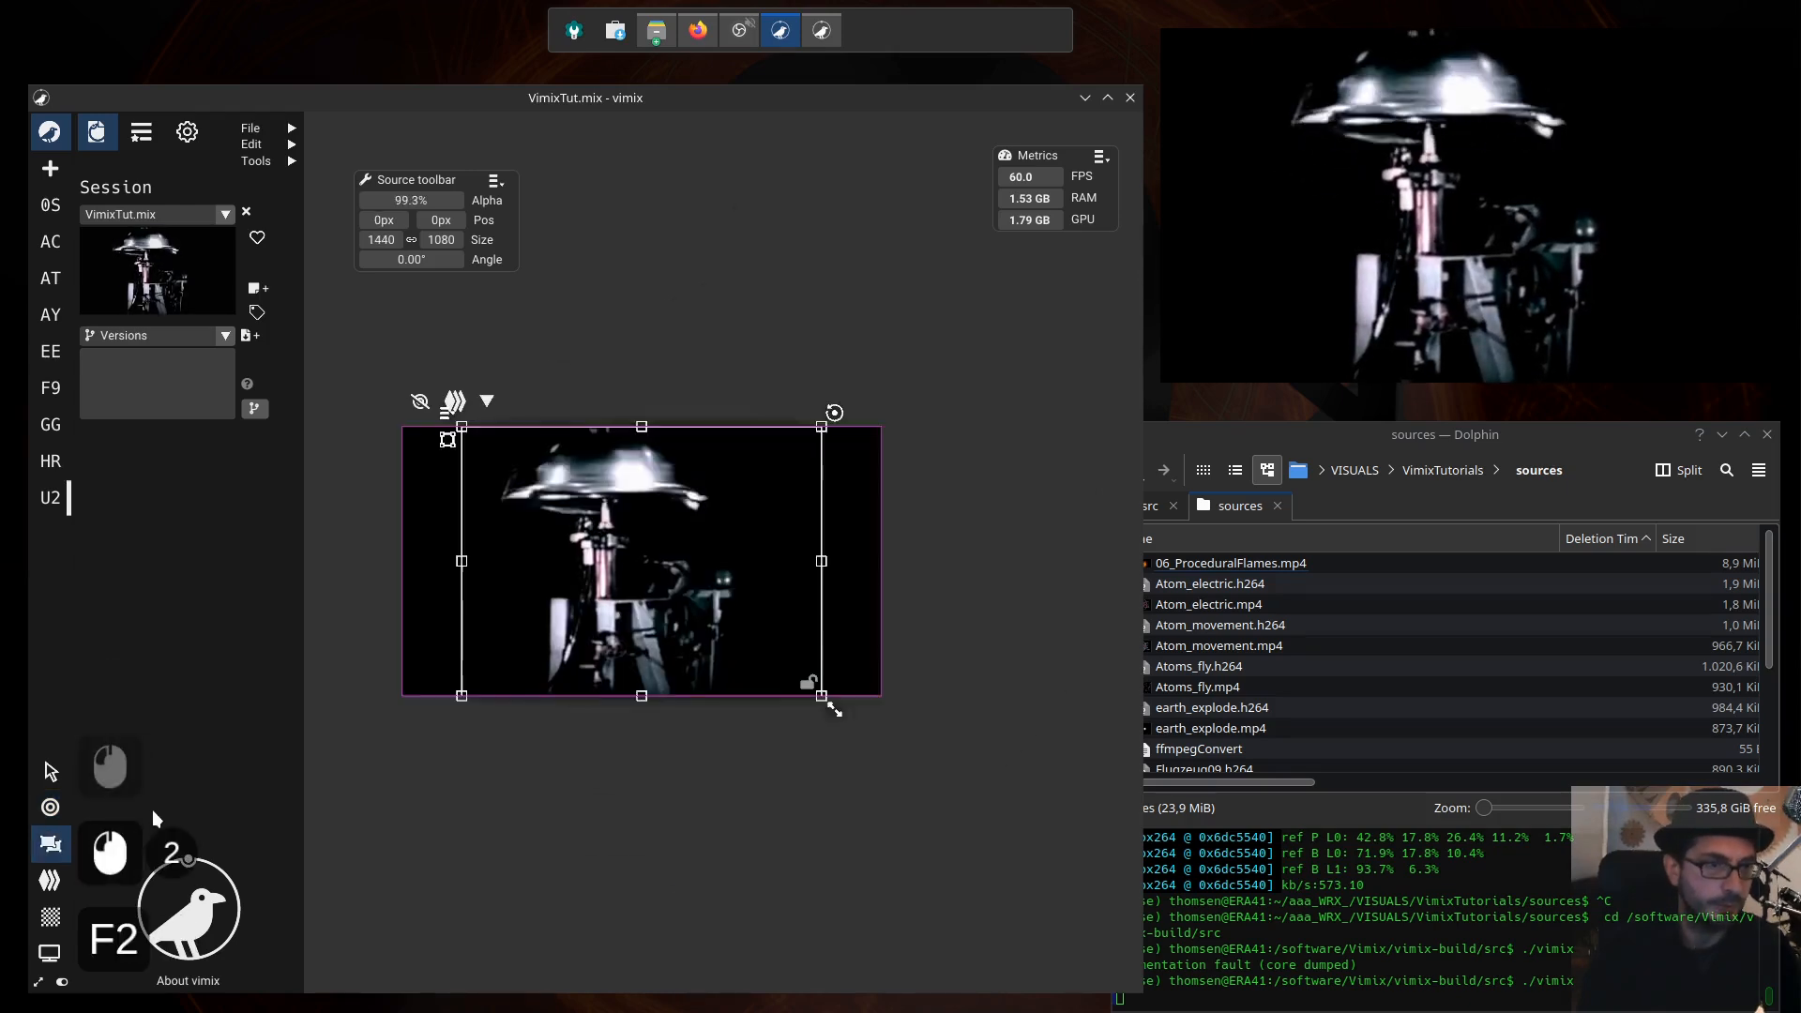
# Step: Switch the U2 source to crop mode and crop both of its sides, making it about 985 × 1080 px
pyautogui.click(448, 417)
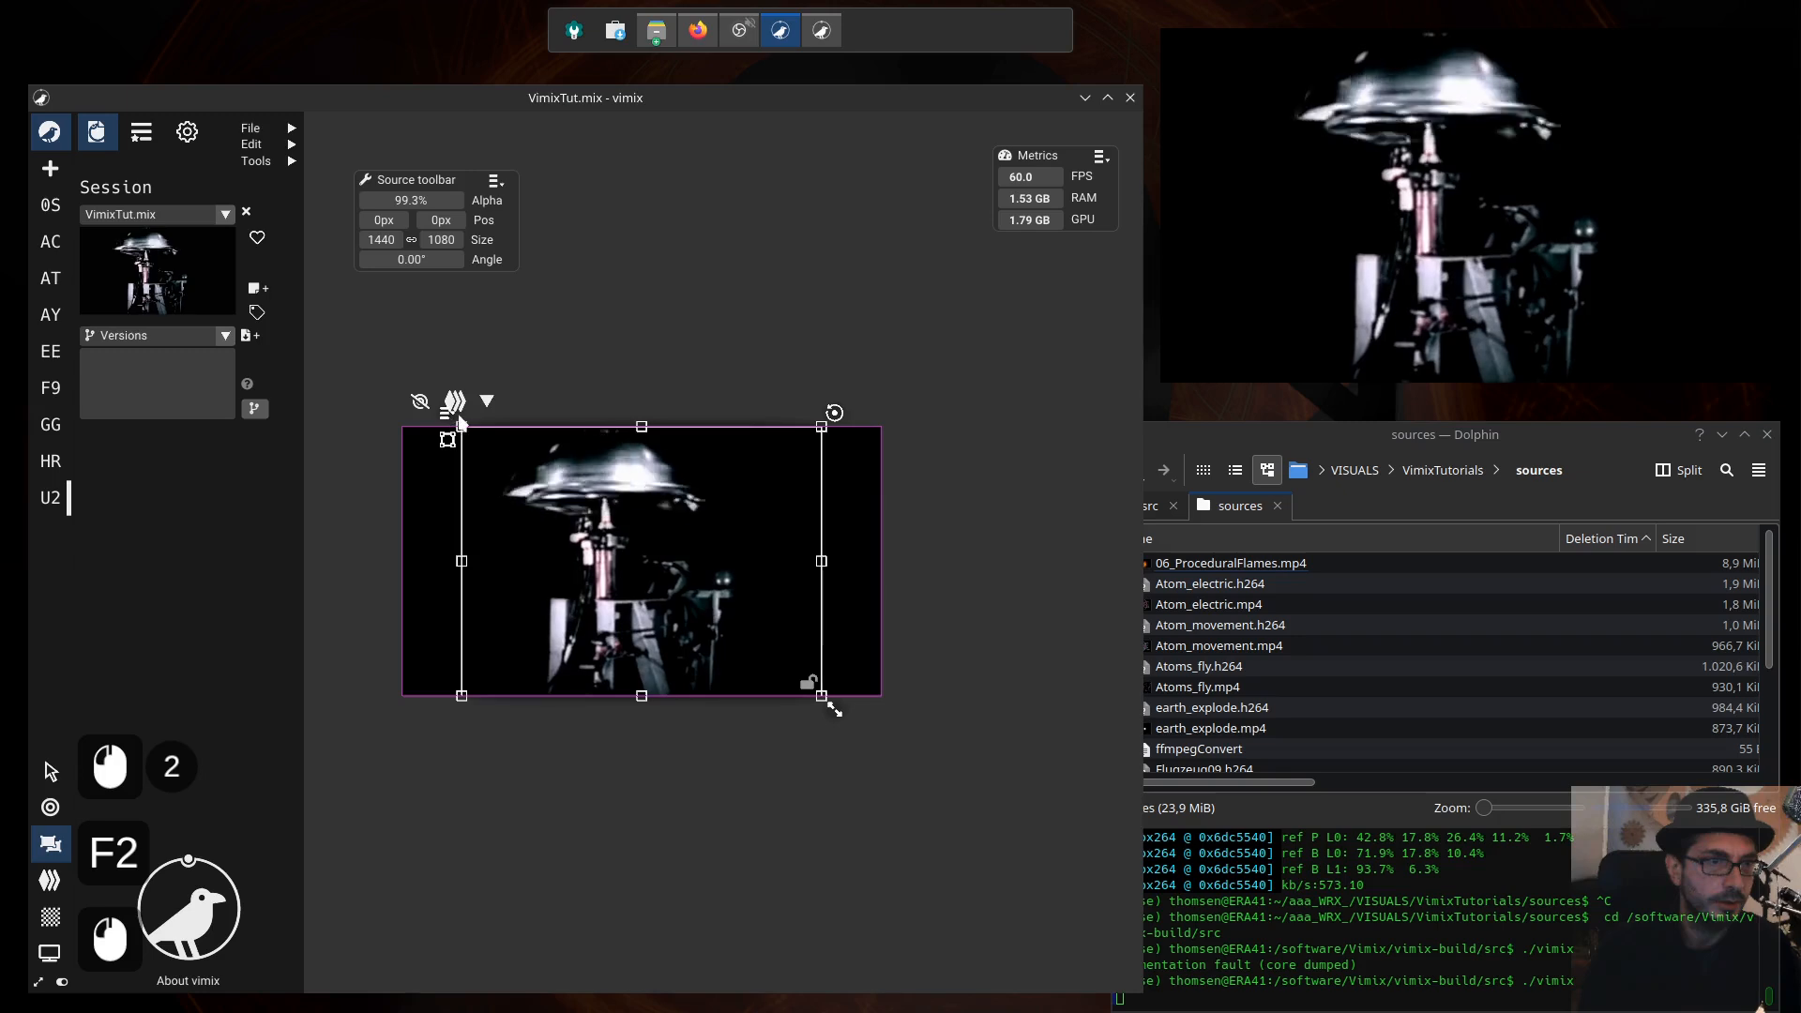
pyautogui.click(449, 416)
pyautogui.click(372, 422)
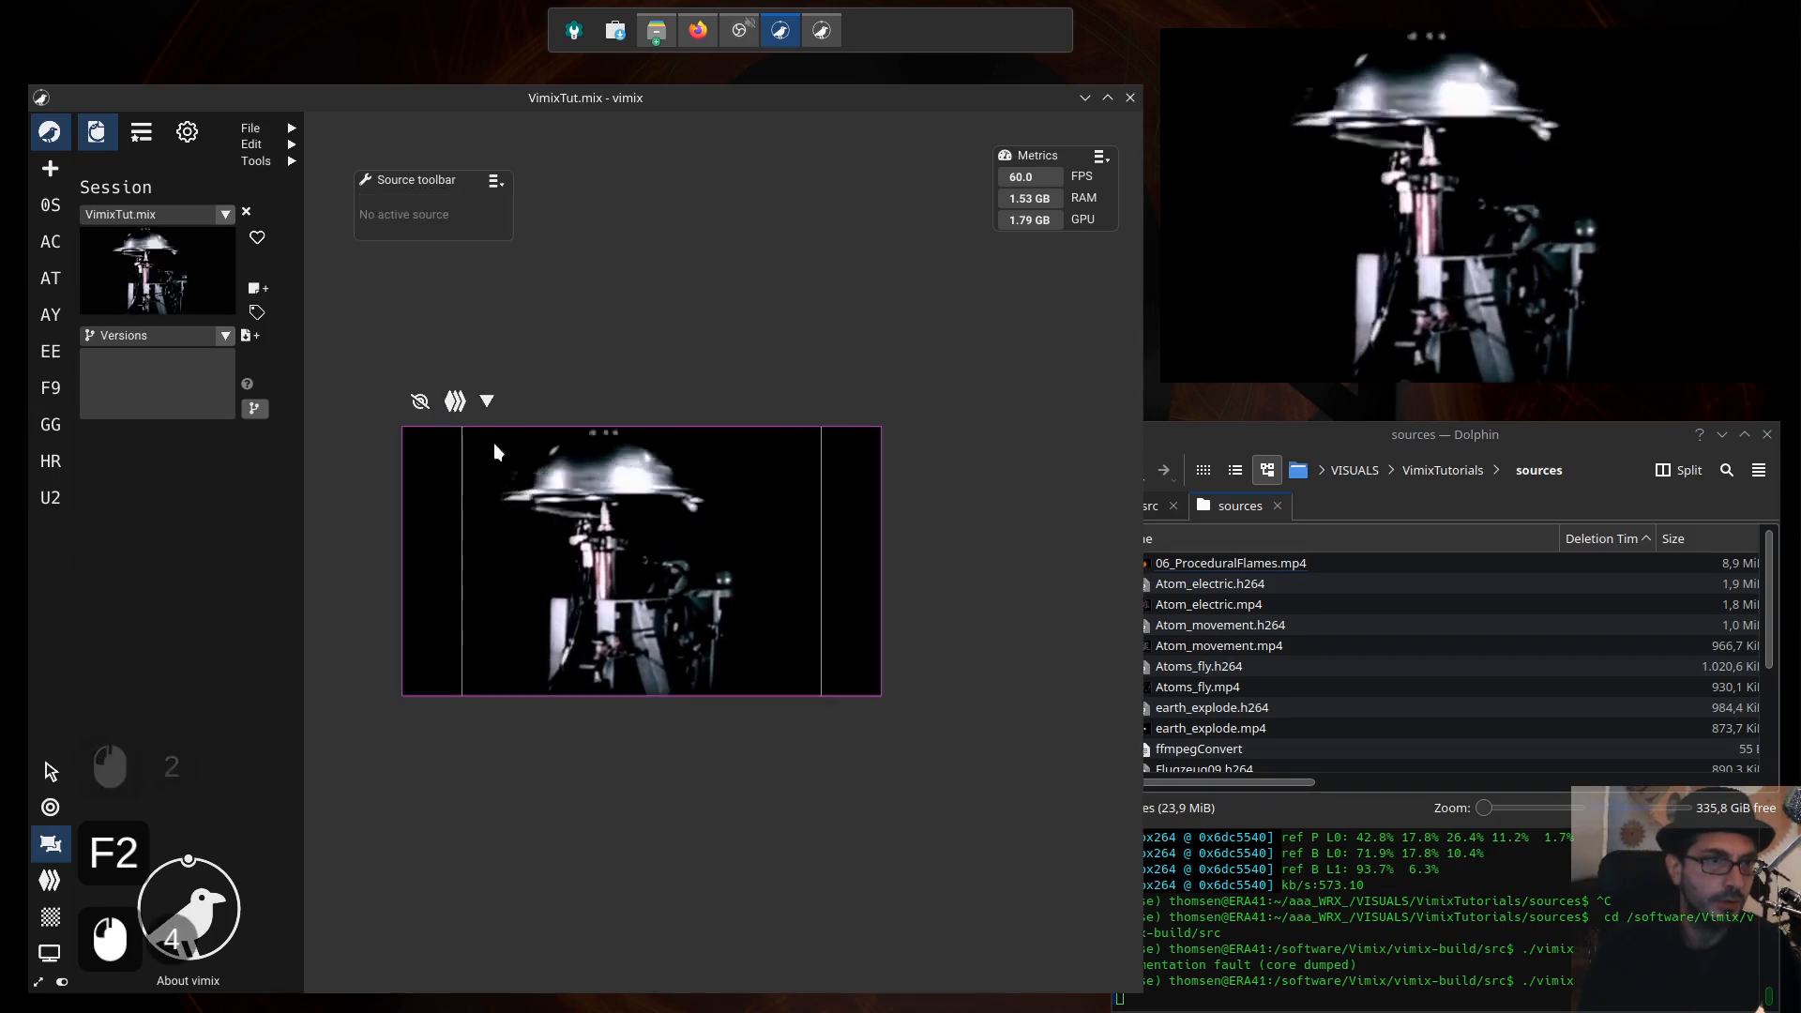
pyautogui.click(572, 493)
pyautogui.click(448, 422)
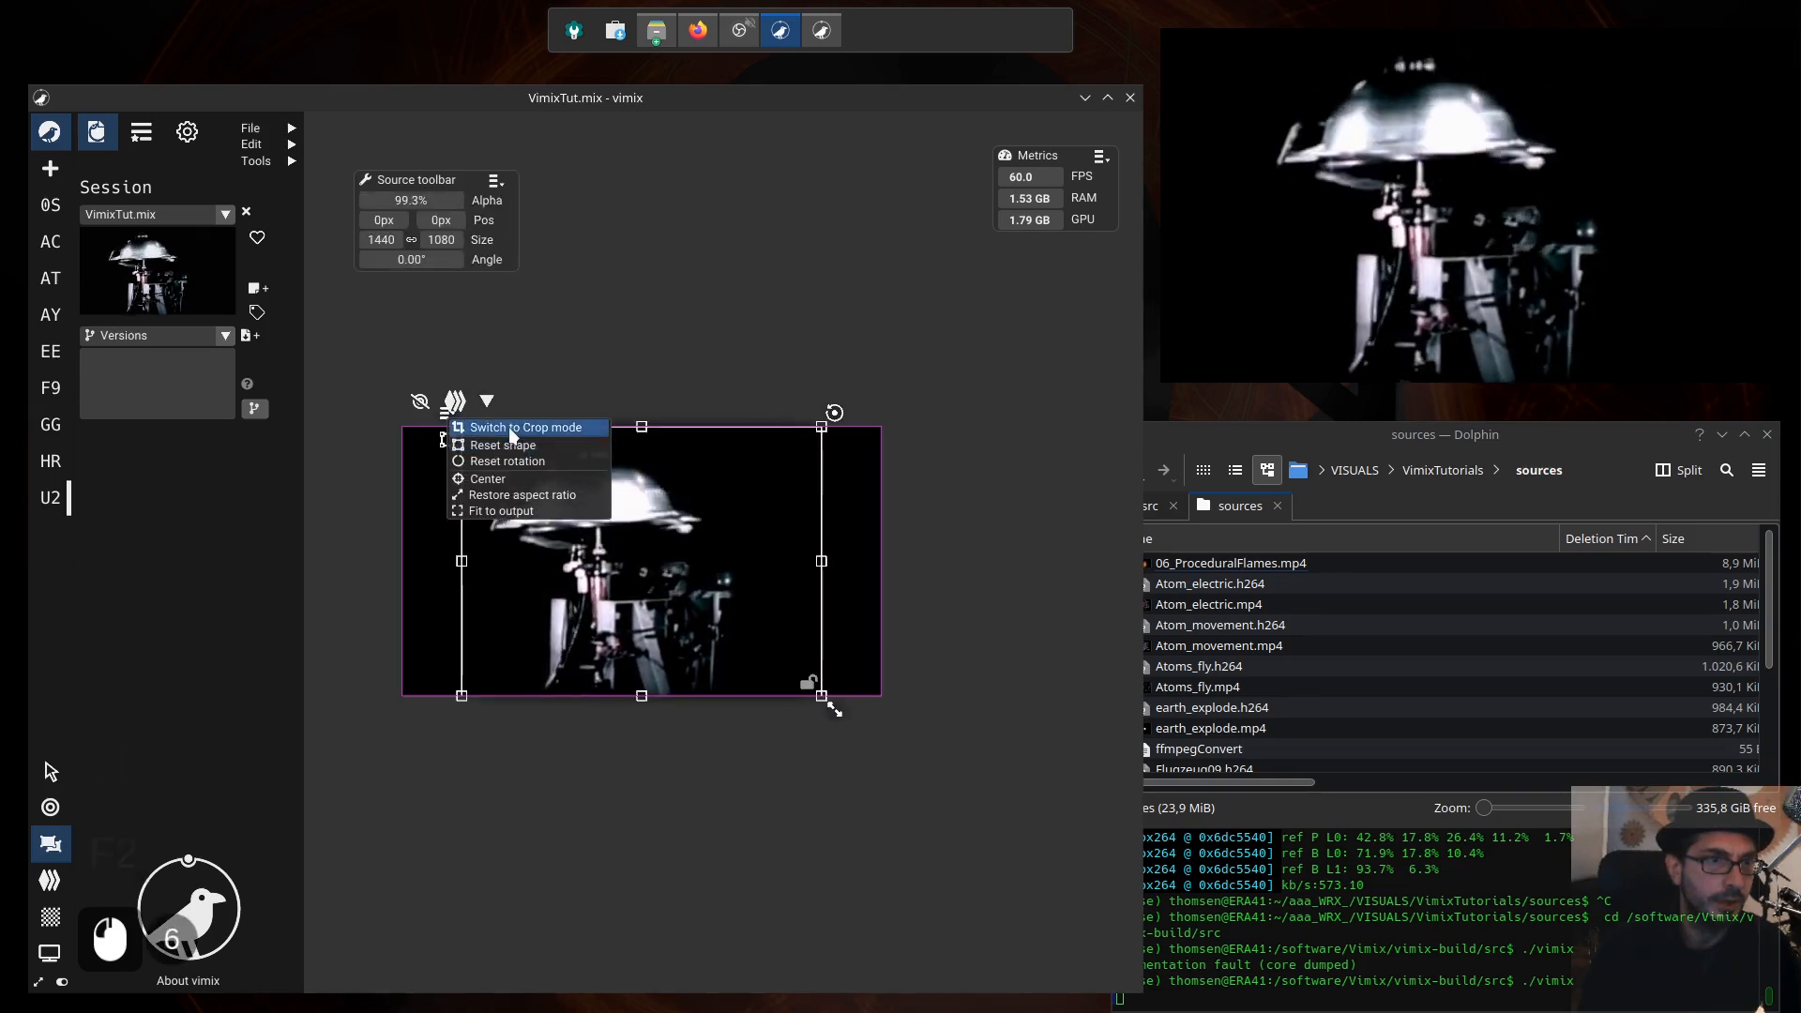
pyautogui.click(487, 423)
pyautogui.moveTo(463, 562); pyautogui.dragTo(500, 566)
pyautogui.moveTo(822, 561); pyautogui.dragTo(741, 566)
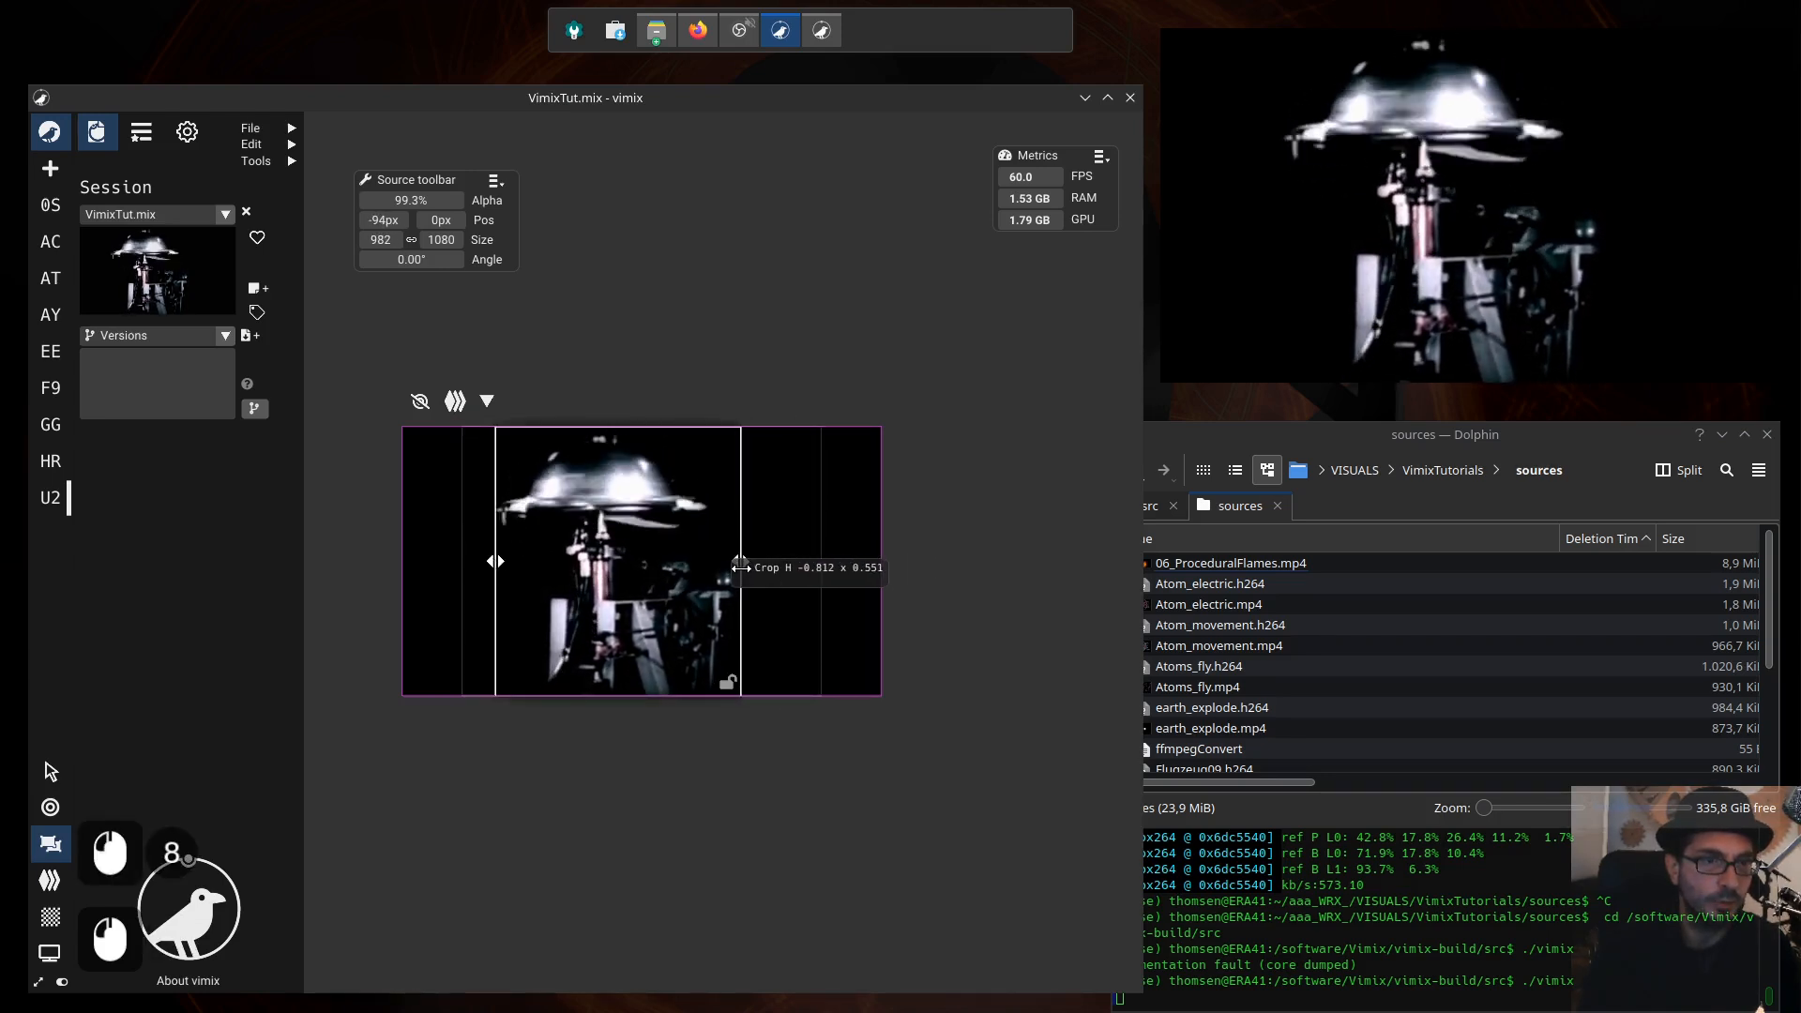
# Step: Replace U2 with 06_ProceduralFlames in the mix at about 99.9% alpha and switch to the geometry view
pyautogui.press('F1')
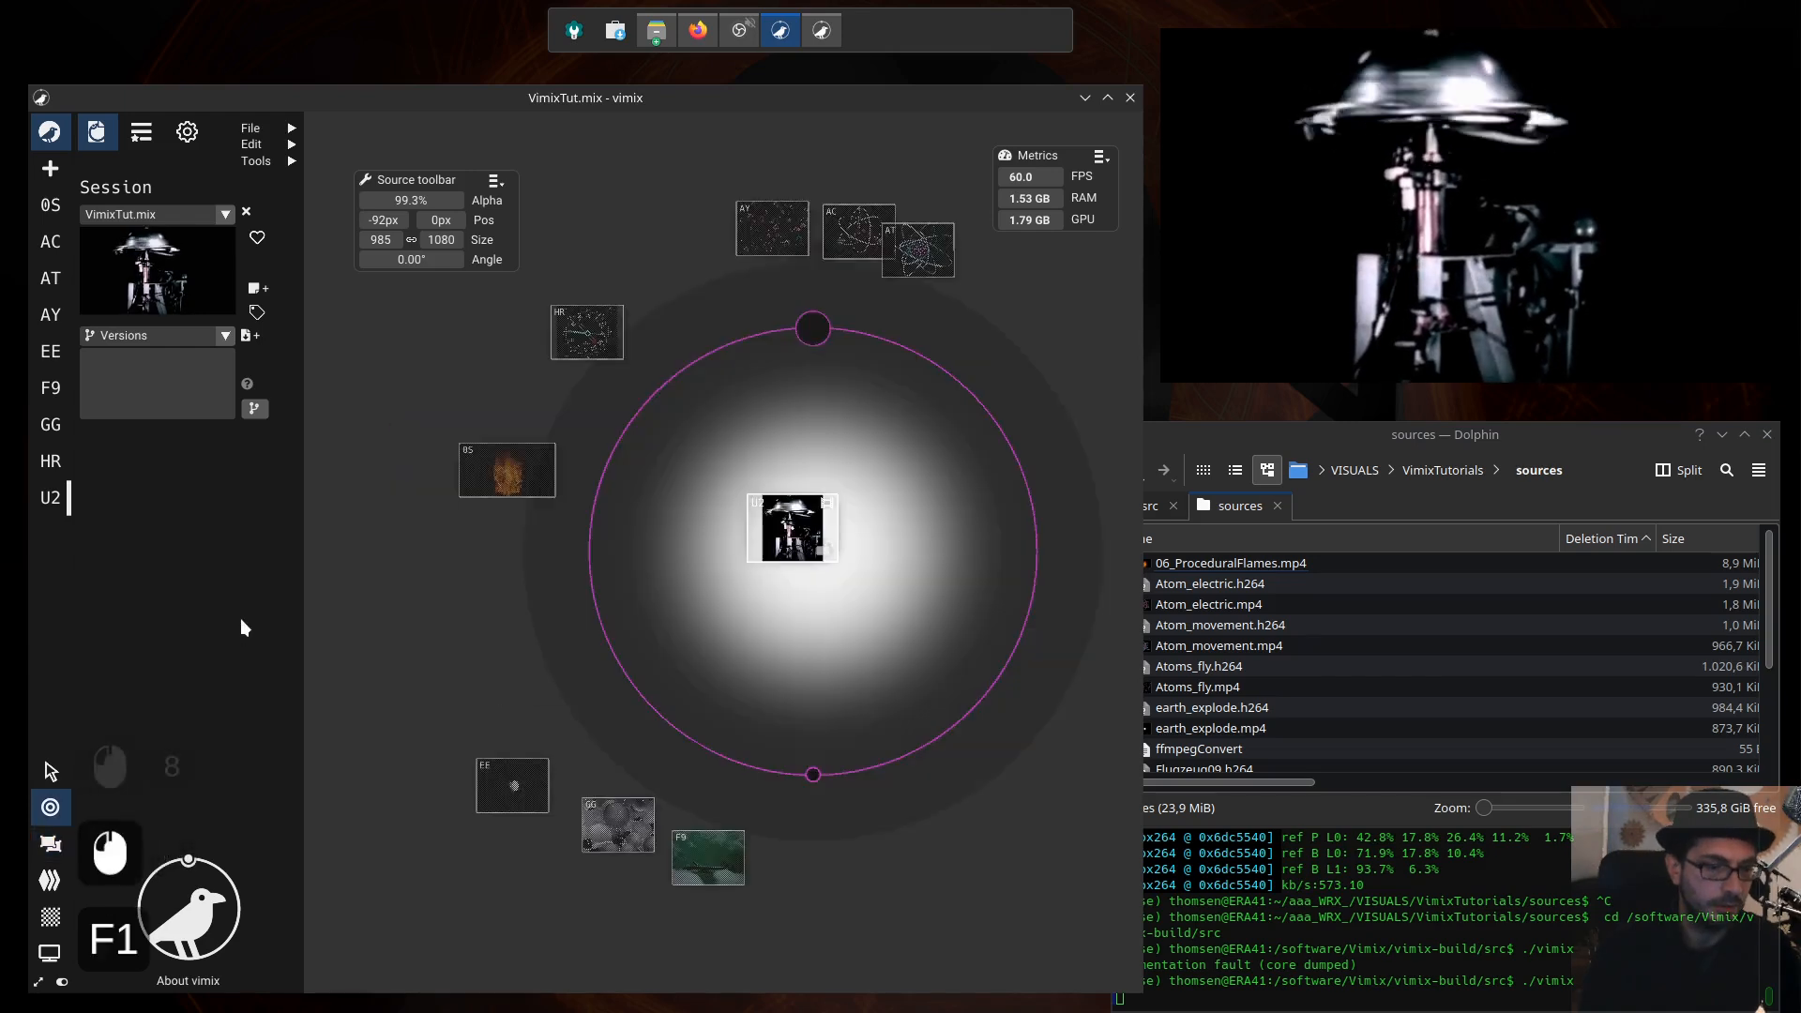
pyautogui.doubleClick(523, 497)
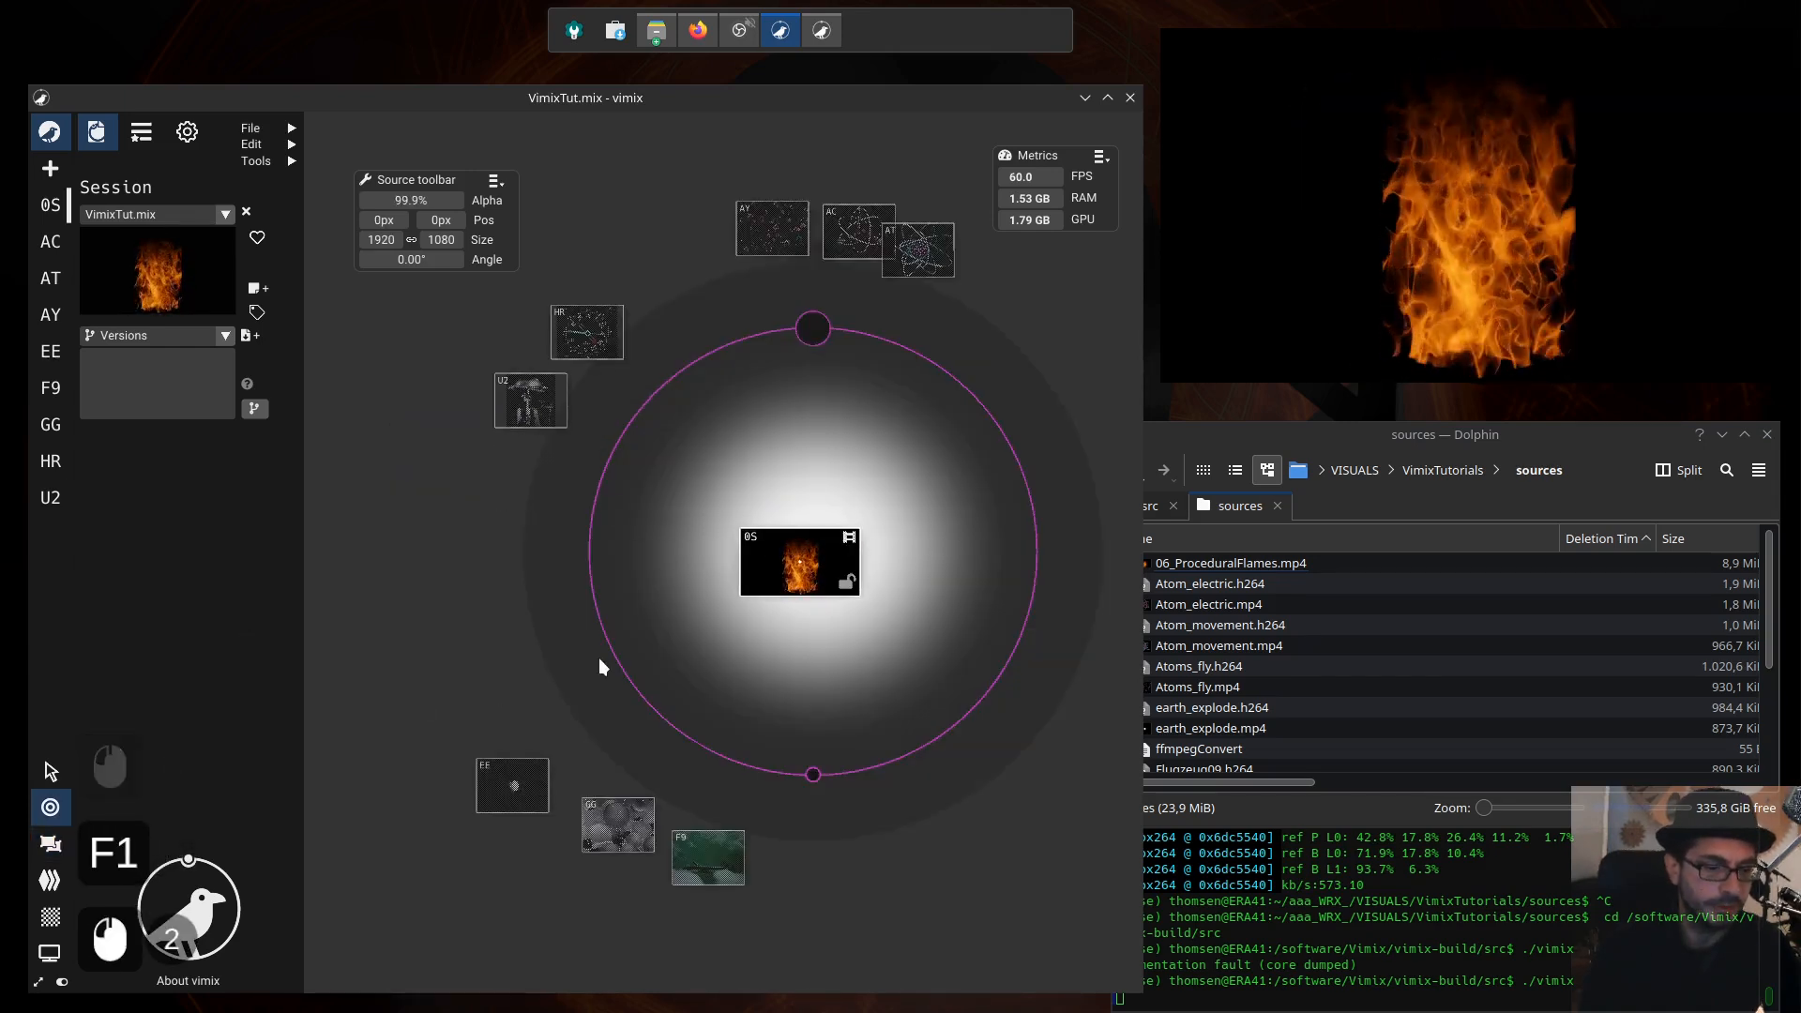
pyautogui.press('F2')
# Step: Switch the flames source to crop mode and crop both of its sides, making it about 778 × 1080 px
pyautogui.click(388, 439)
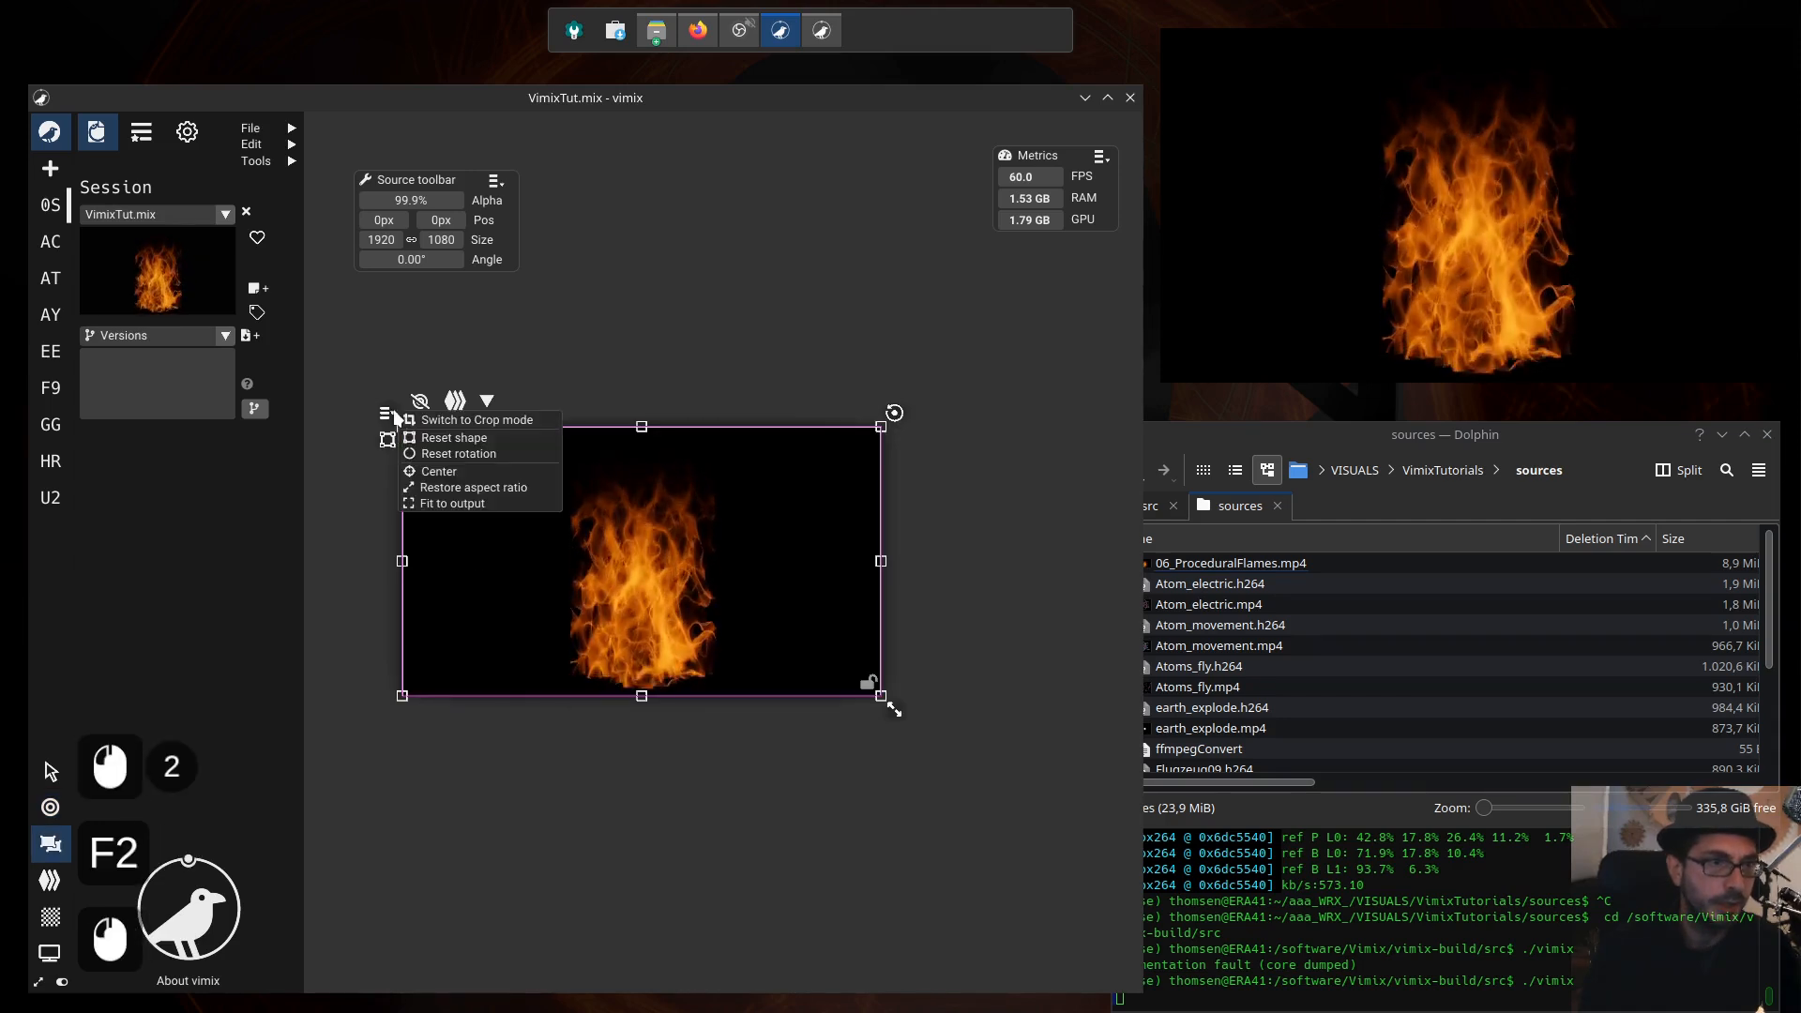
pyautogui.click(427, 418)
pyautogui.moveTo(415, 567); pyautogui.dragTo(540, 563)
pyautogui.moveTo(879, 561); pyautogui.dragTo(522, 486)
# Step: Preview earth_explode in the mix, park it inactive below the flames, and reposition GG, Flugzeug09 and HR around the mixing circle
pyautogui.press('F1')
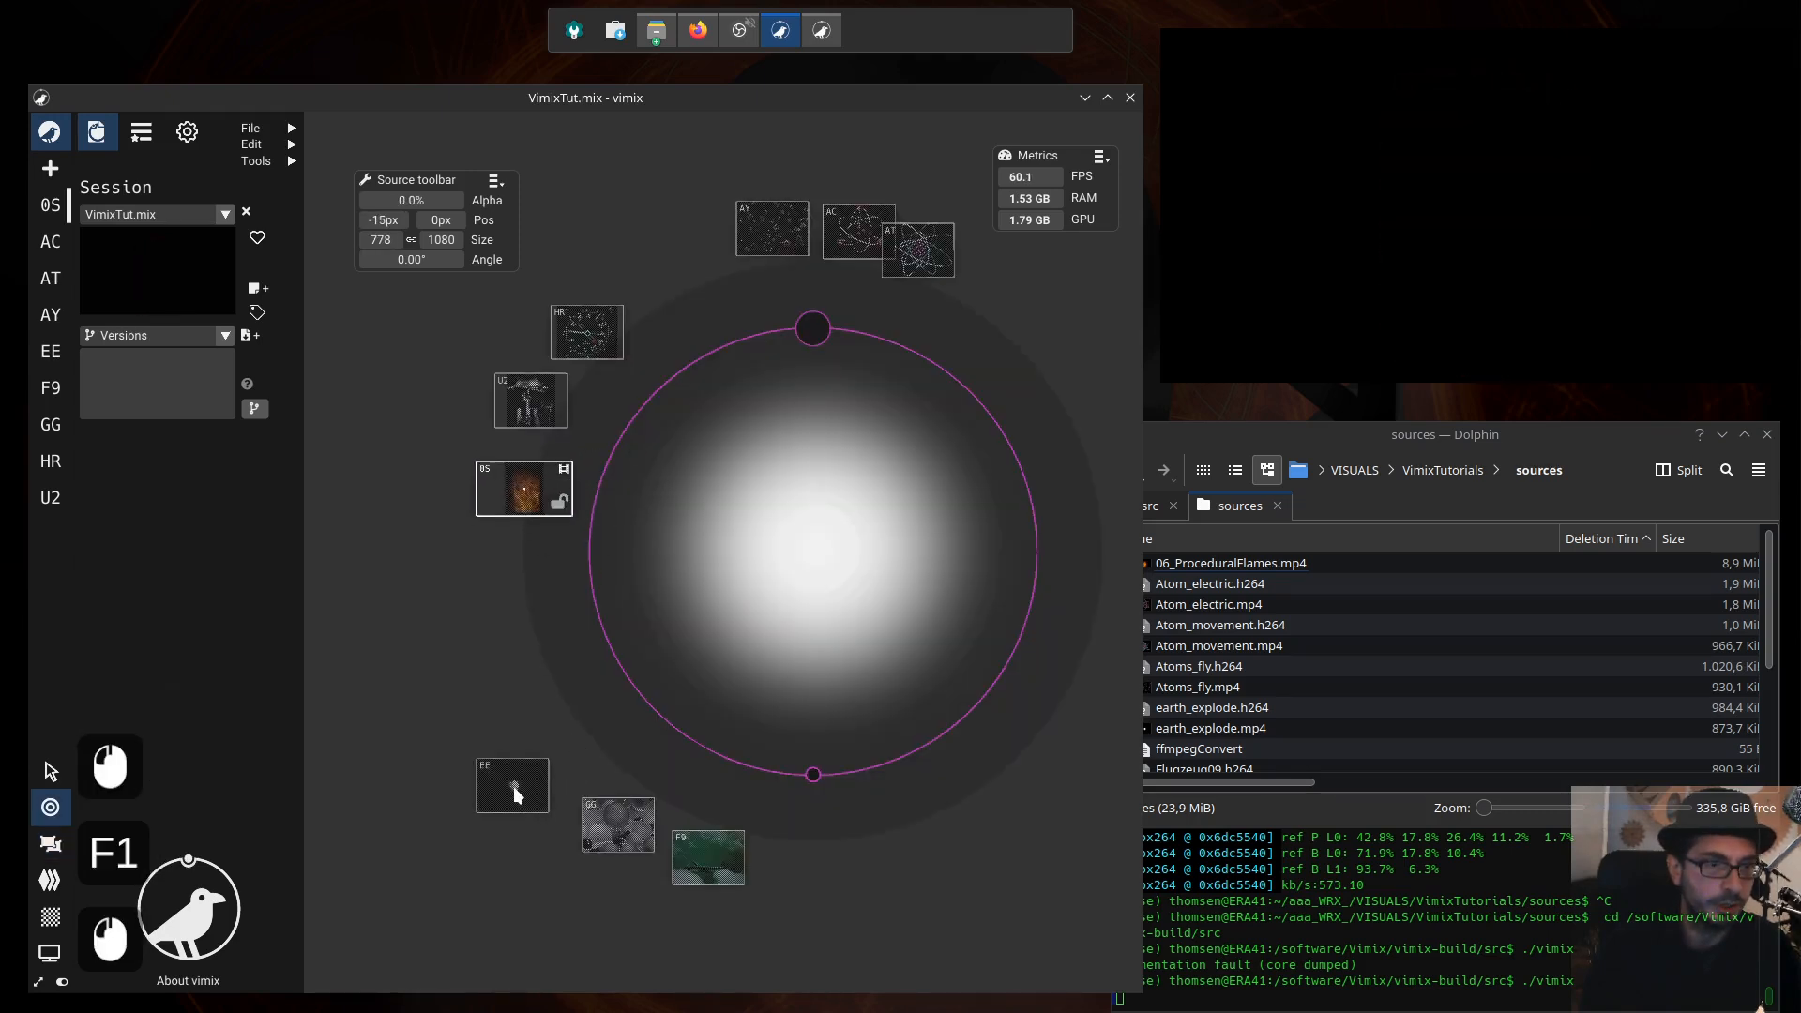
pyautogui.moveTo(512, 785); pyautogui.dragTo(804, 563)
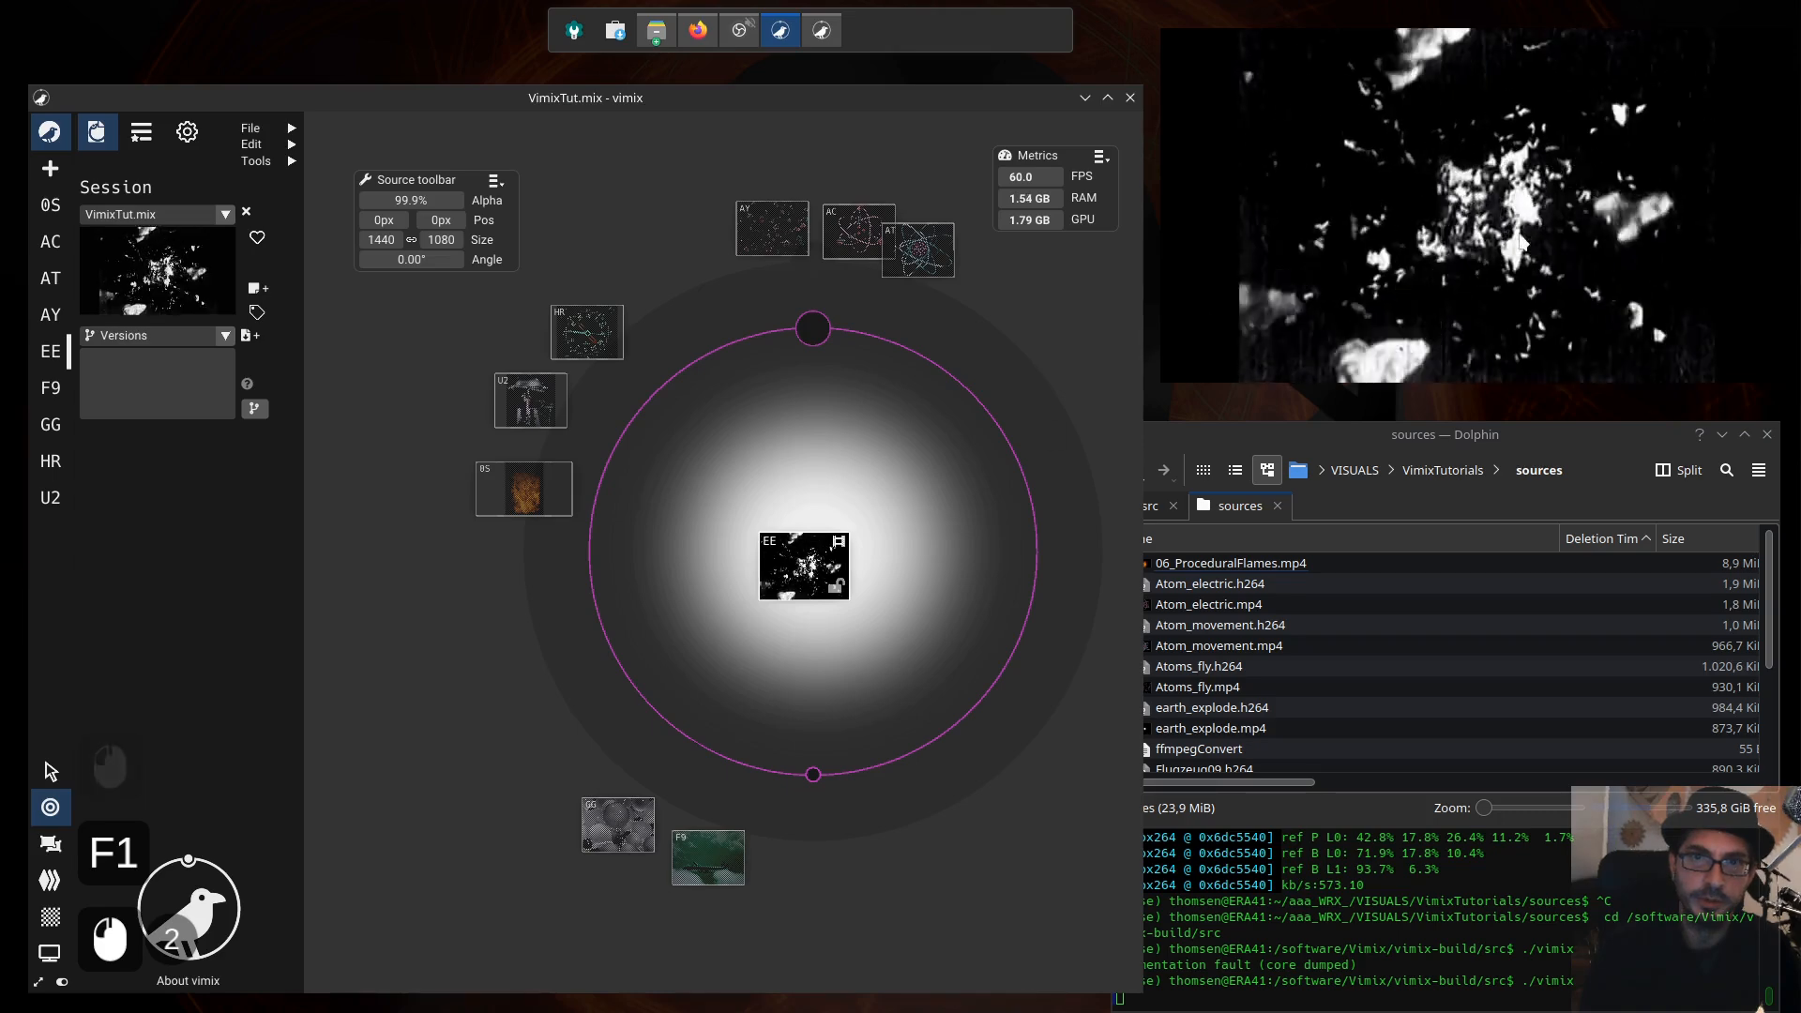
pyautogui.moveTo(785, 576); pyautogui.dragTo(478, 685)
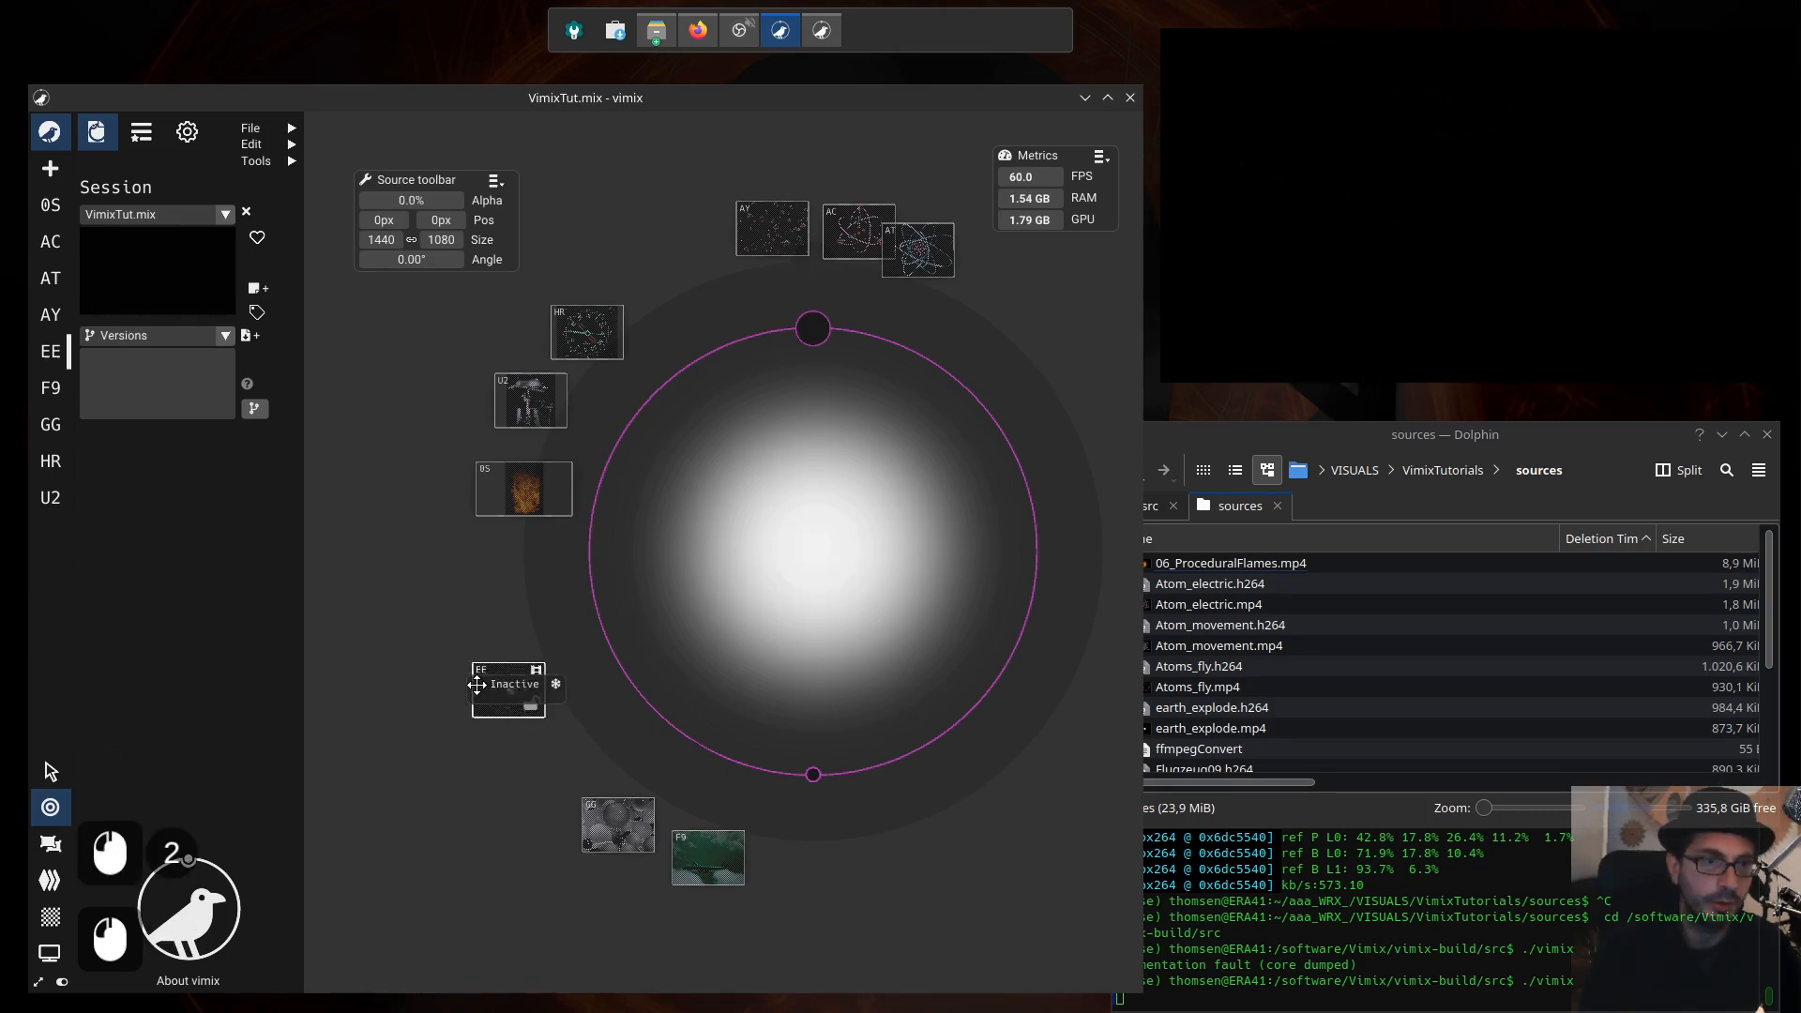
pyautogui.moveTo(583, 839); pyautogui.dragTo(553, 812)
pyautogui.moveTo(722, 887); pyautogui.dragTo(738, 851)
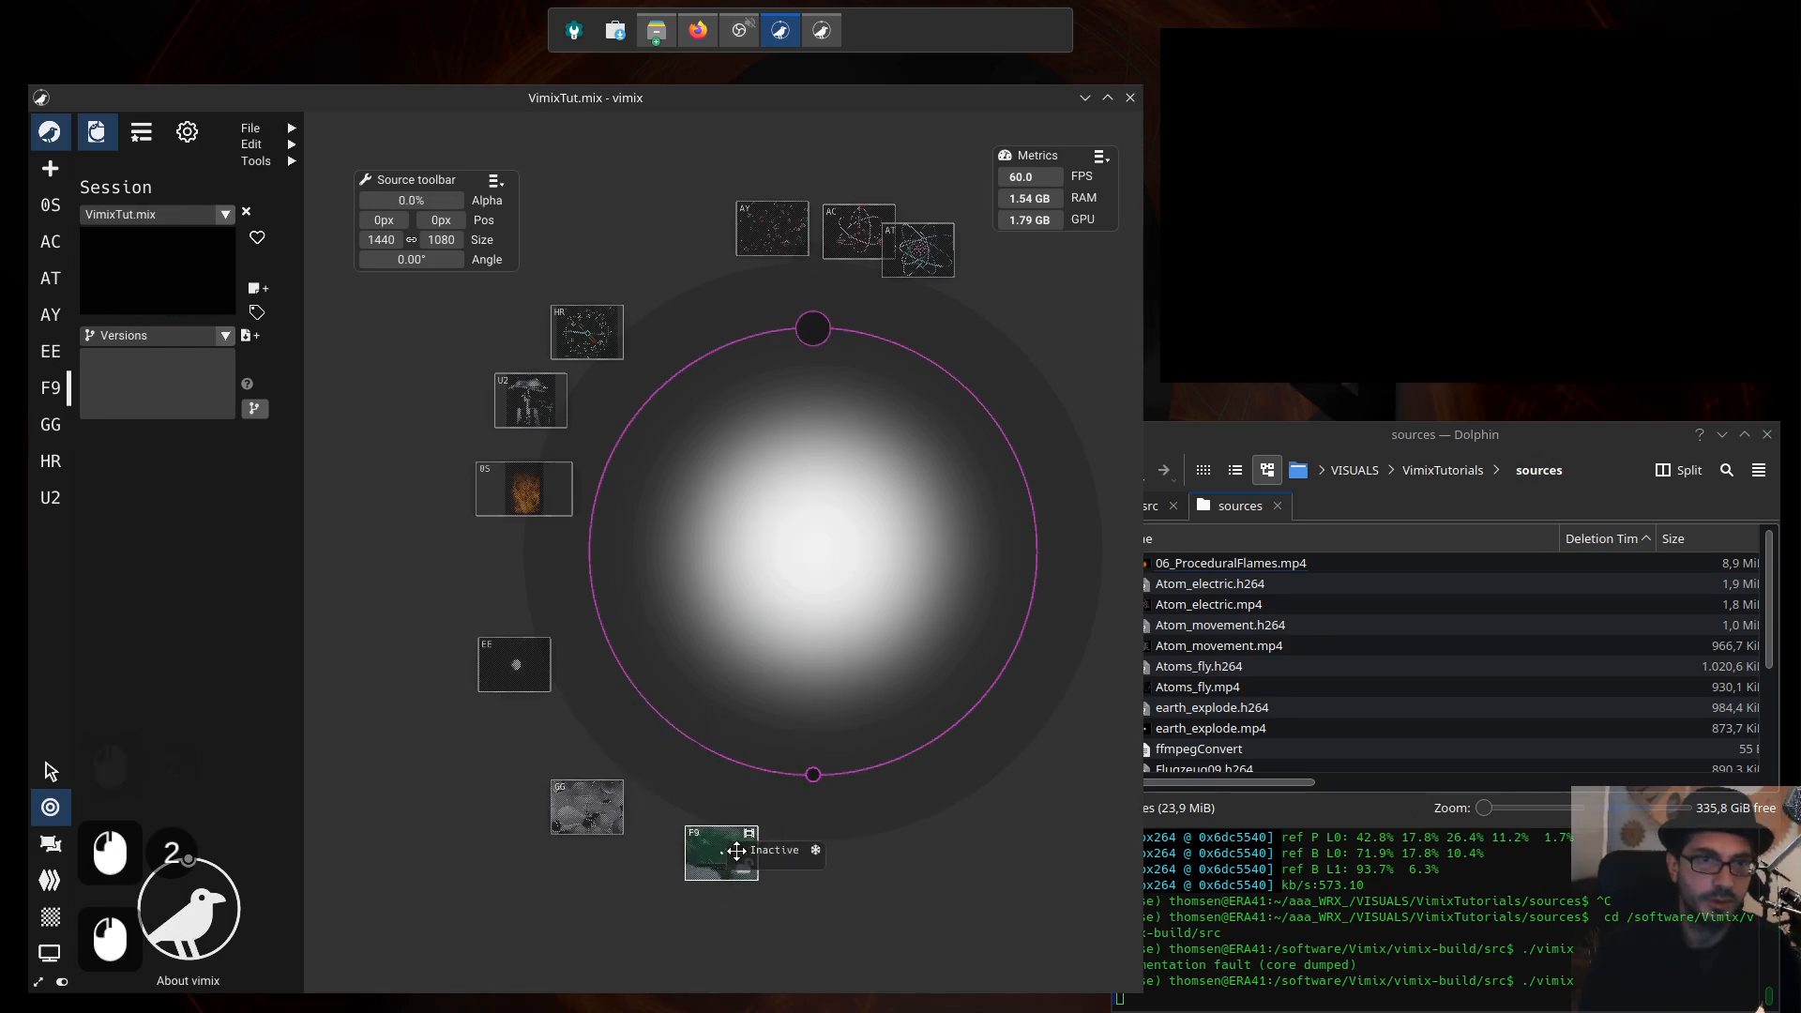
pyautogui.moveTo(593, 326); pyautogui.dragTo(582, 326)
# Step: Bring the flames source to 100% alpha and give it an Ellipse shape mask with 50% blur
pyautogui.moveTo(514, 497); pyautogui.dragTo(792, 548)
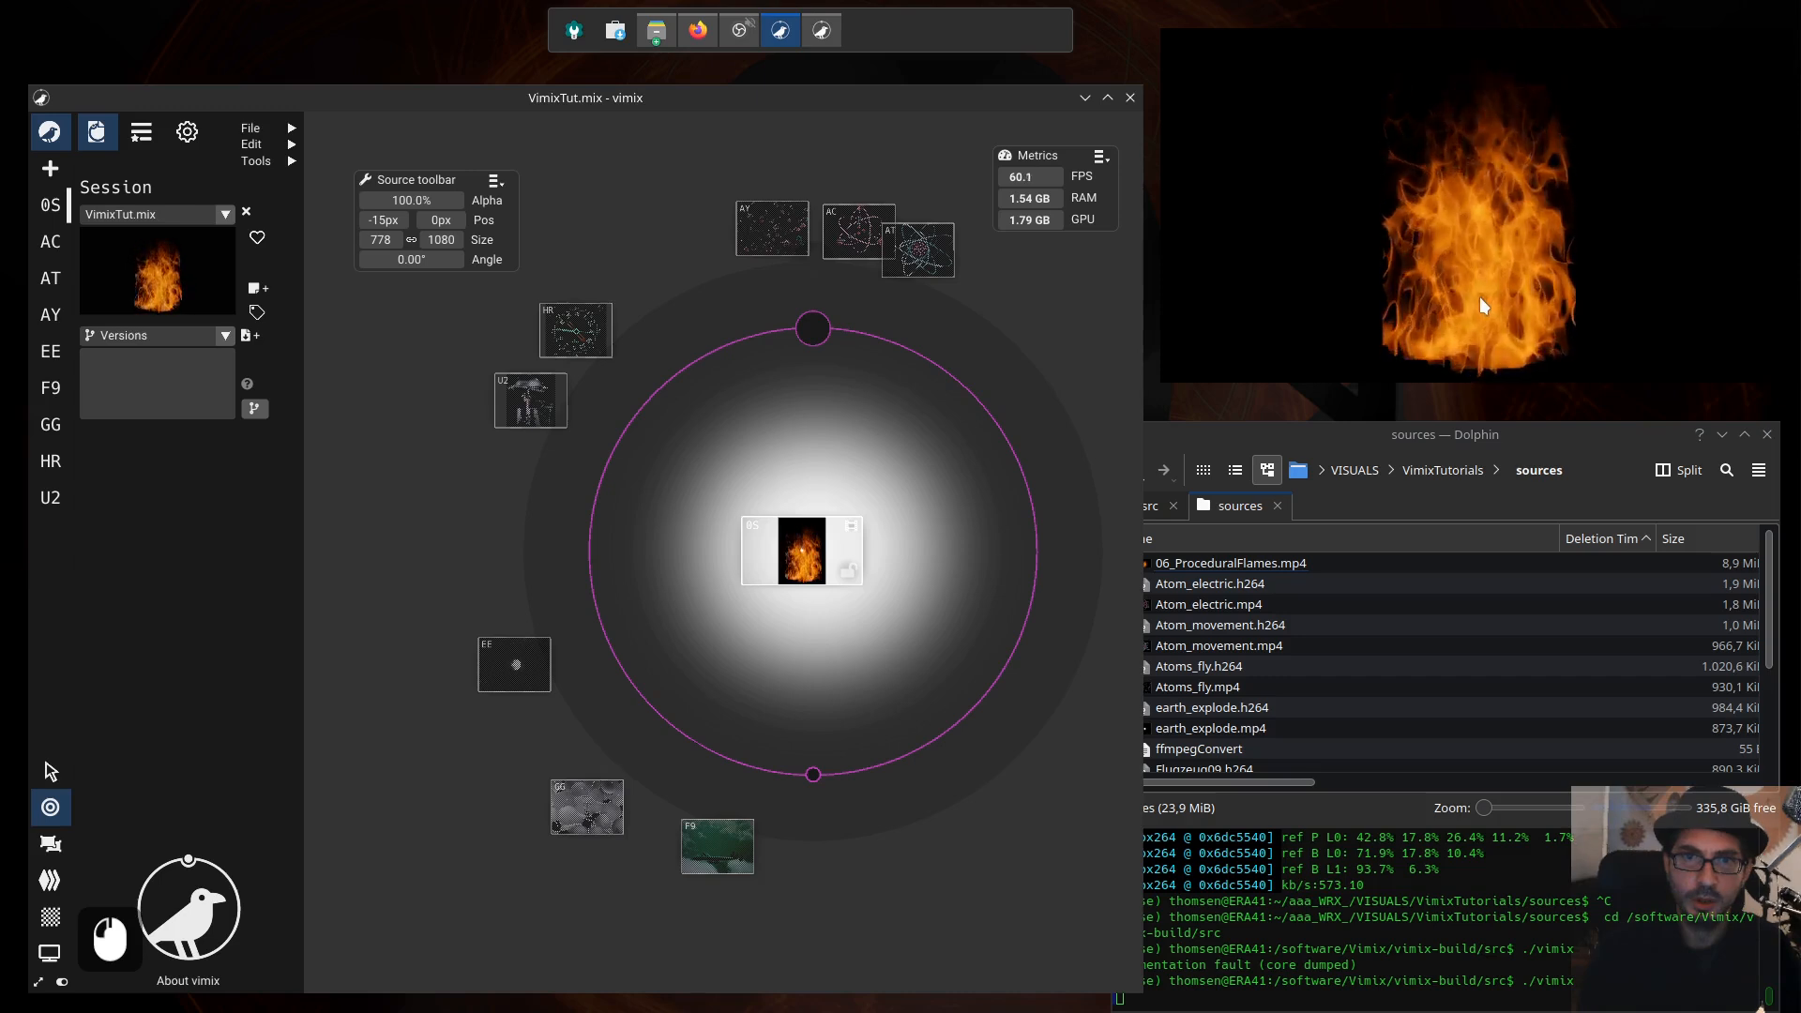
pyautogui.click(49, 929)
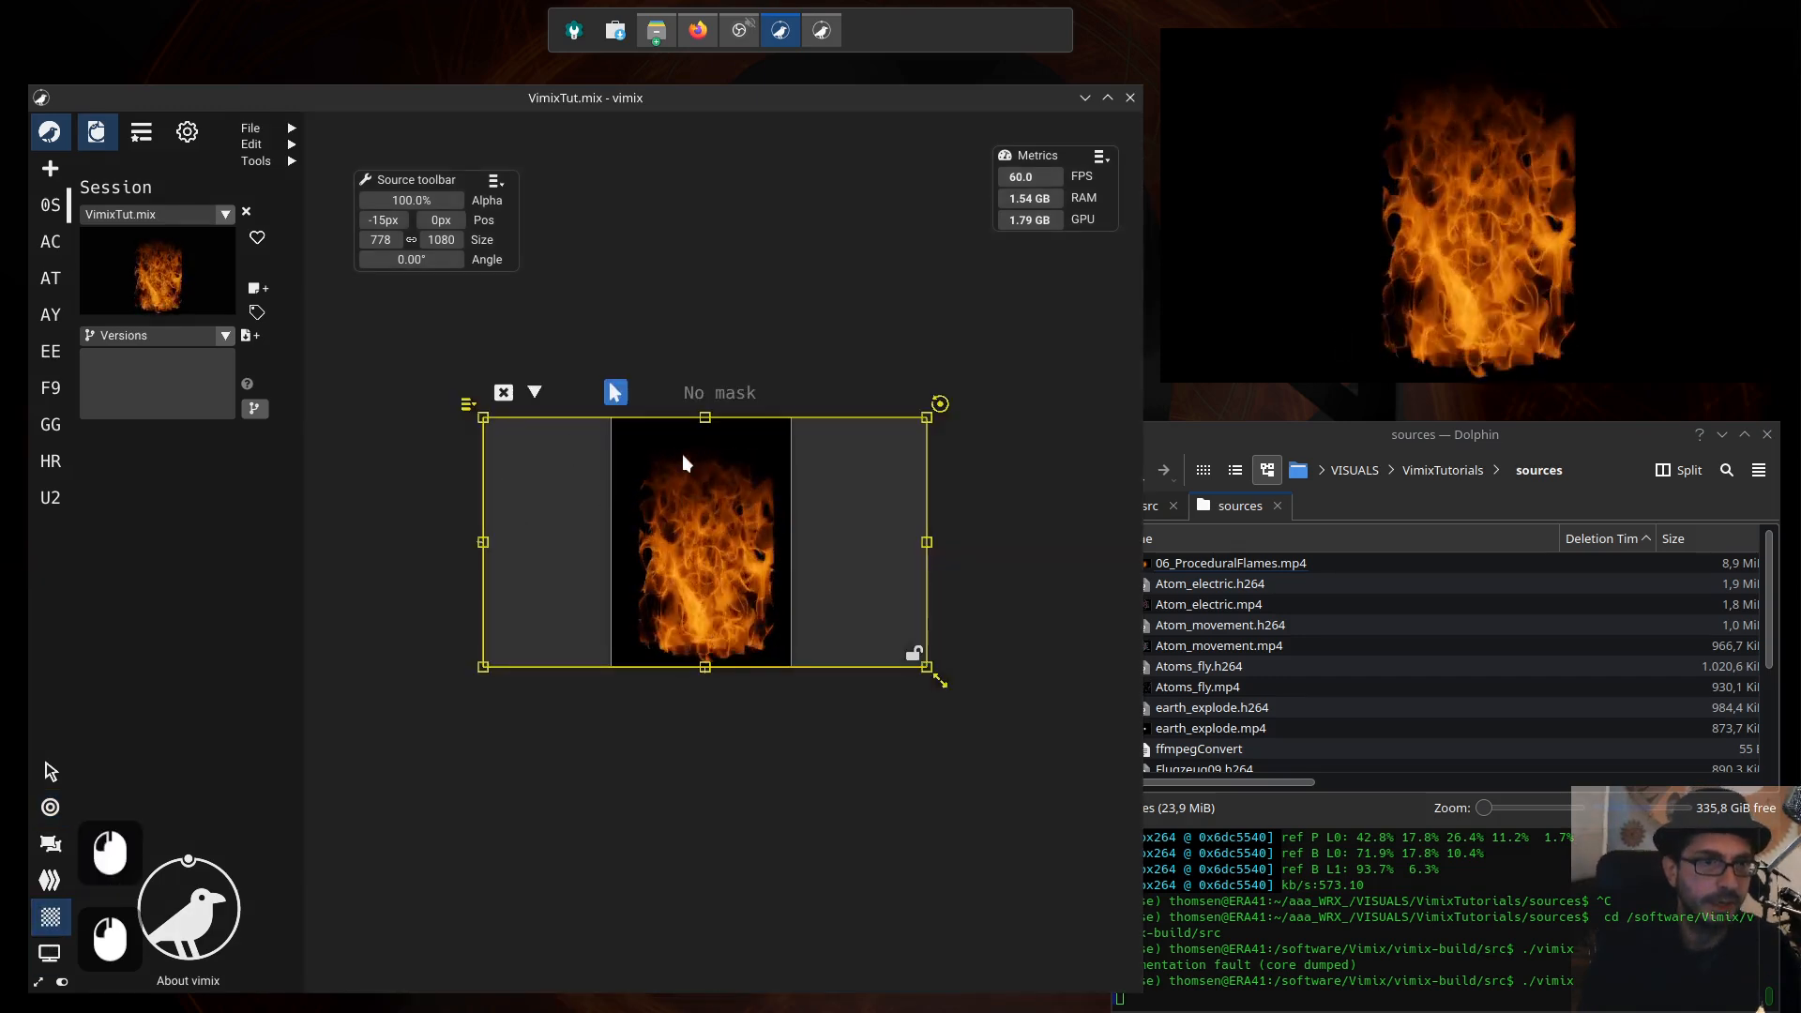
pyautogui.click(531, 392)
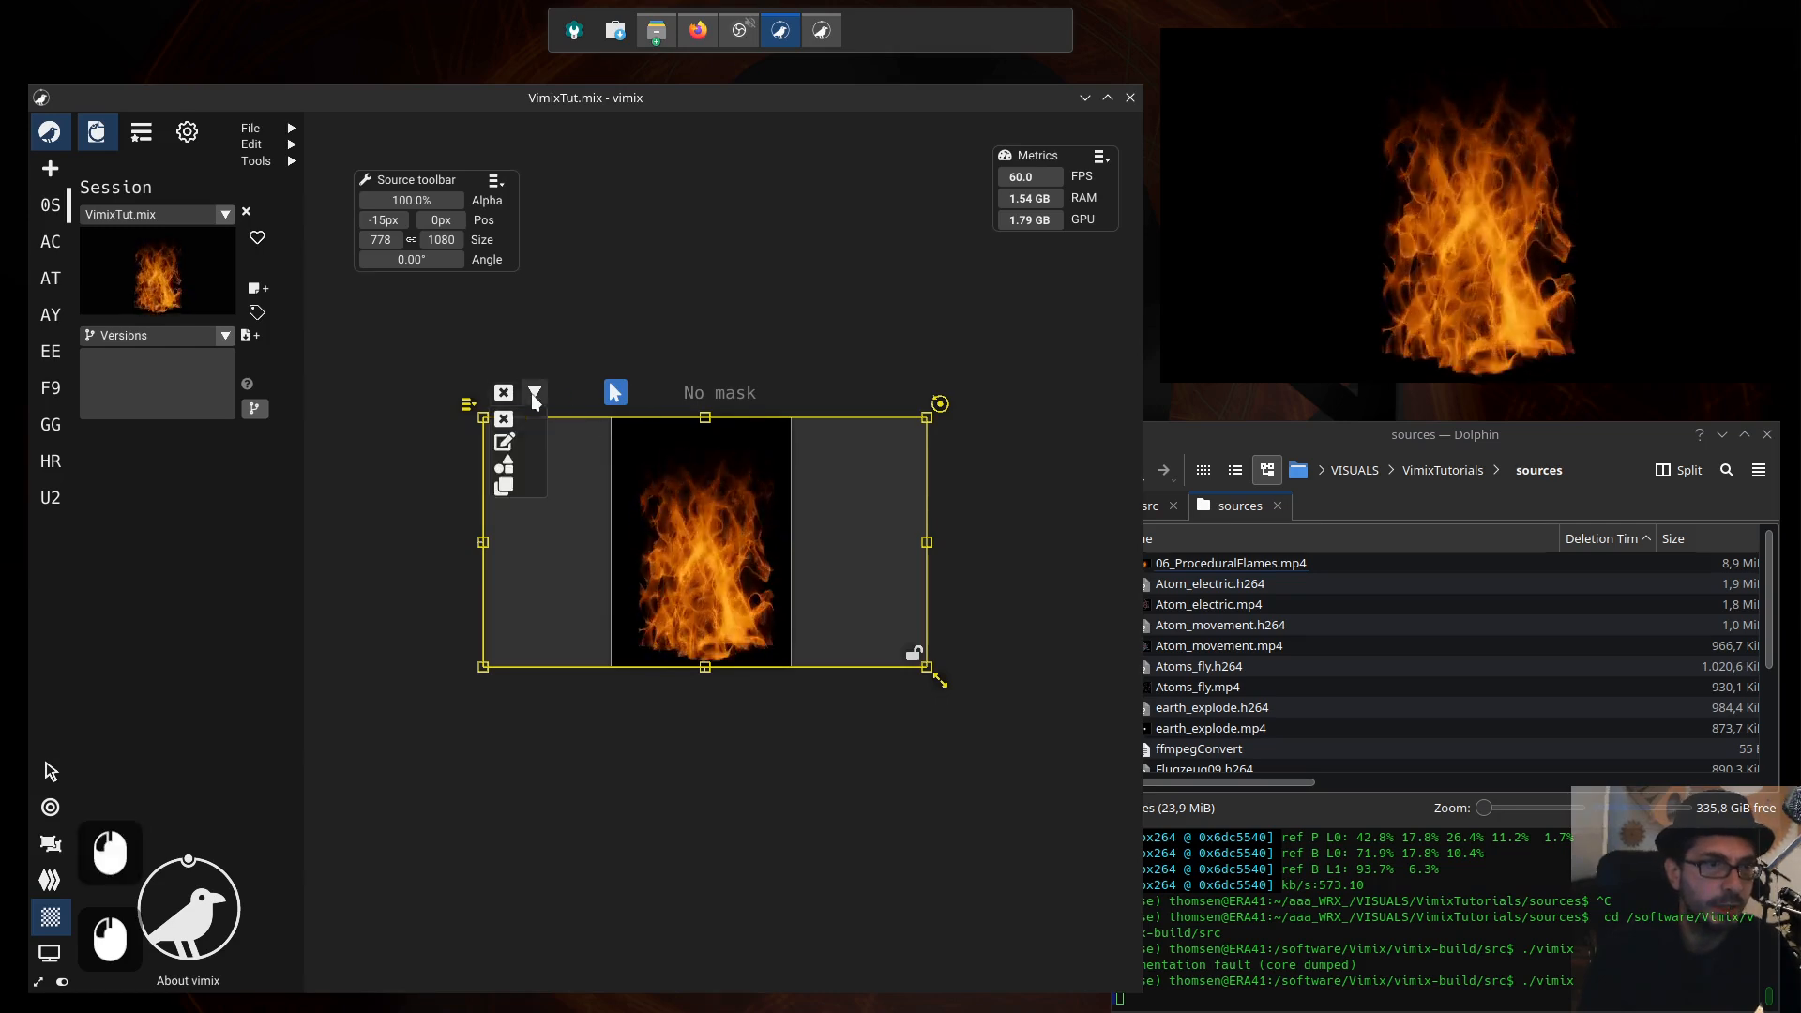
pyautogui.click(516, 463)
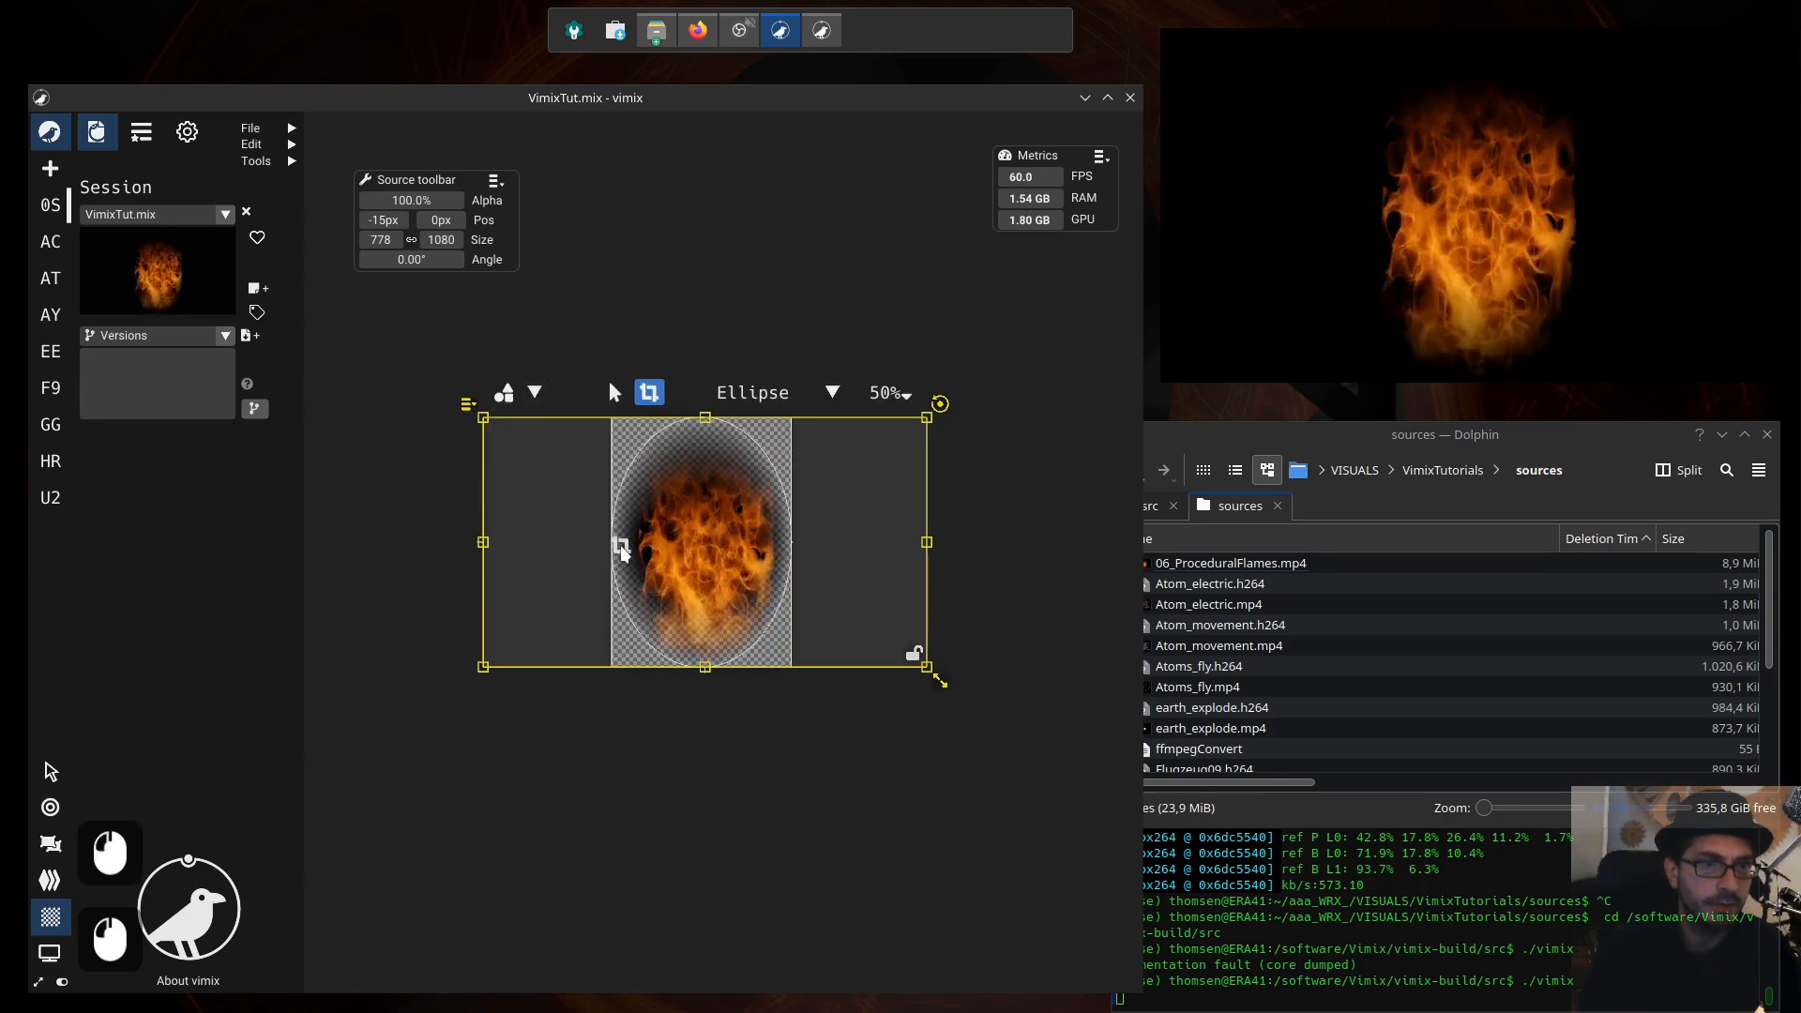
pyautogui.click(535, 546)
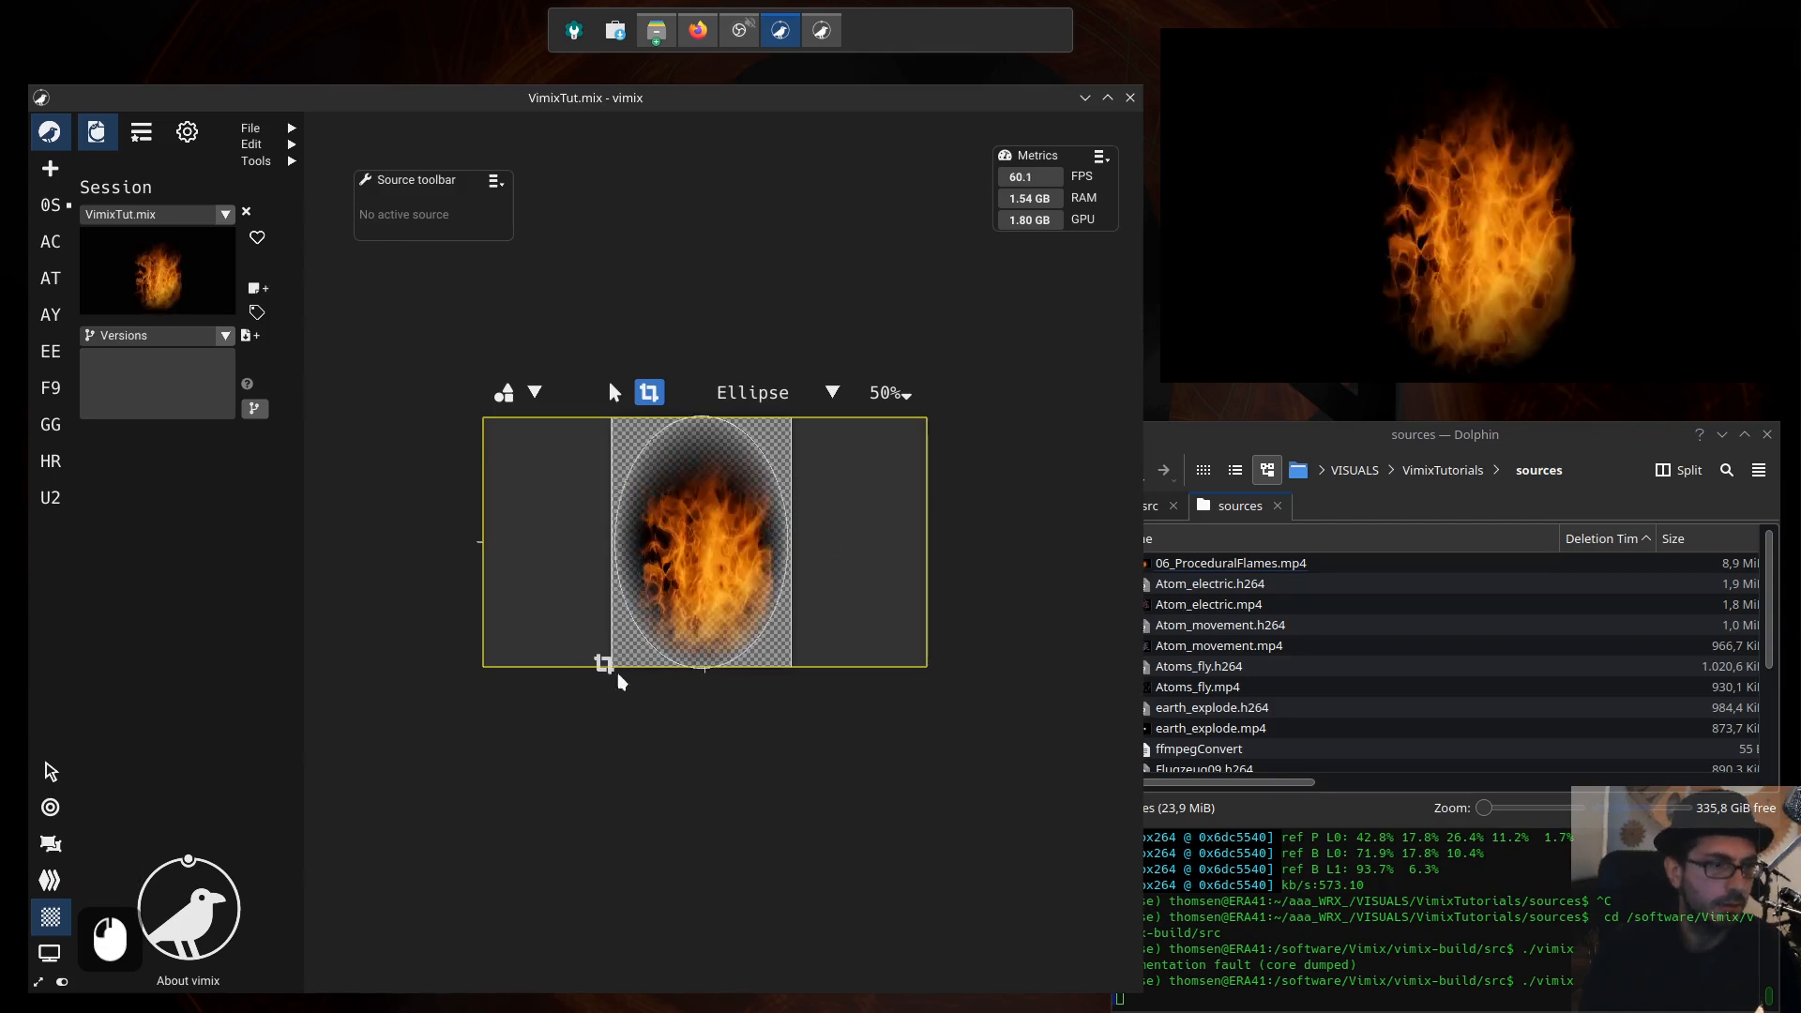
# Step: Replace the flames with earth_explode in the mix at about 99.5% alpha
pyautogui.press('F1')
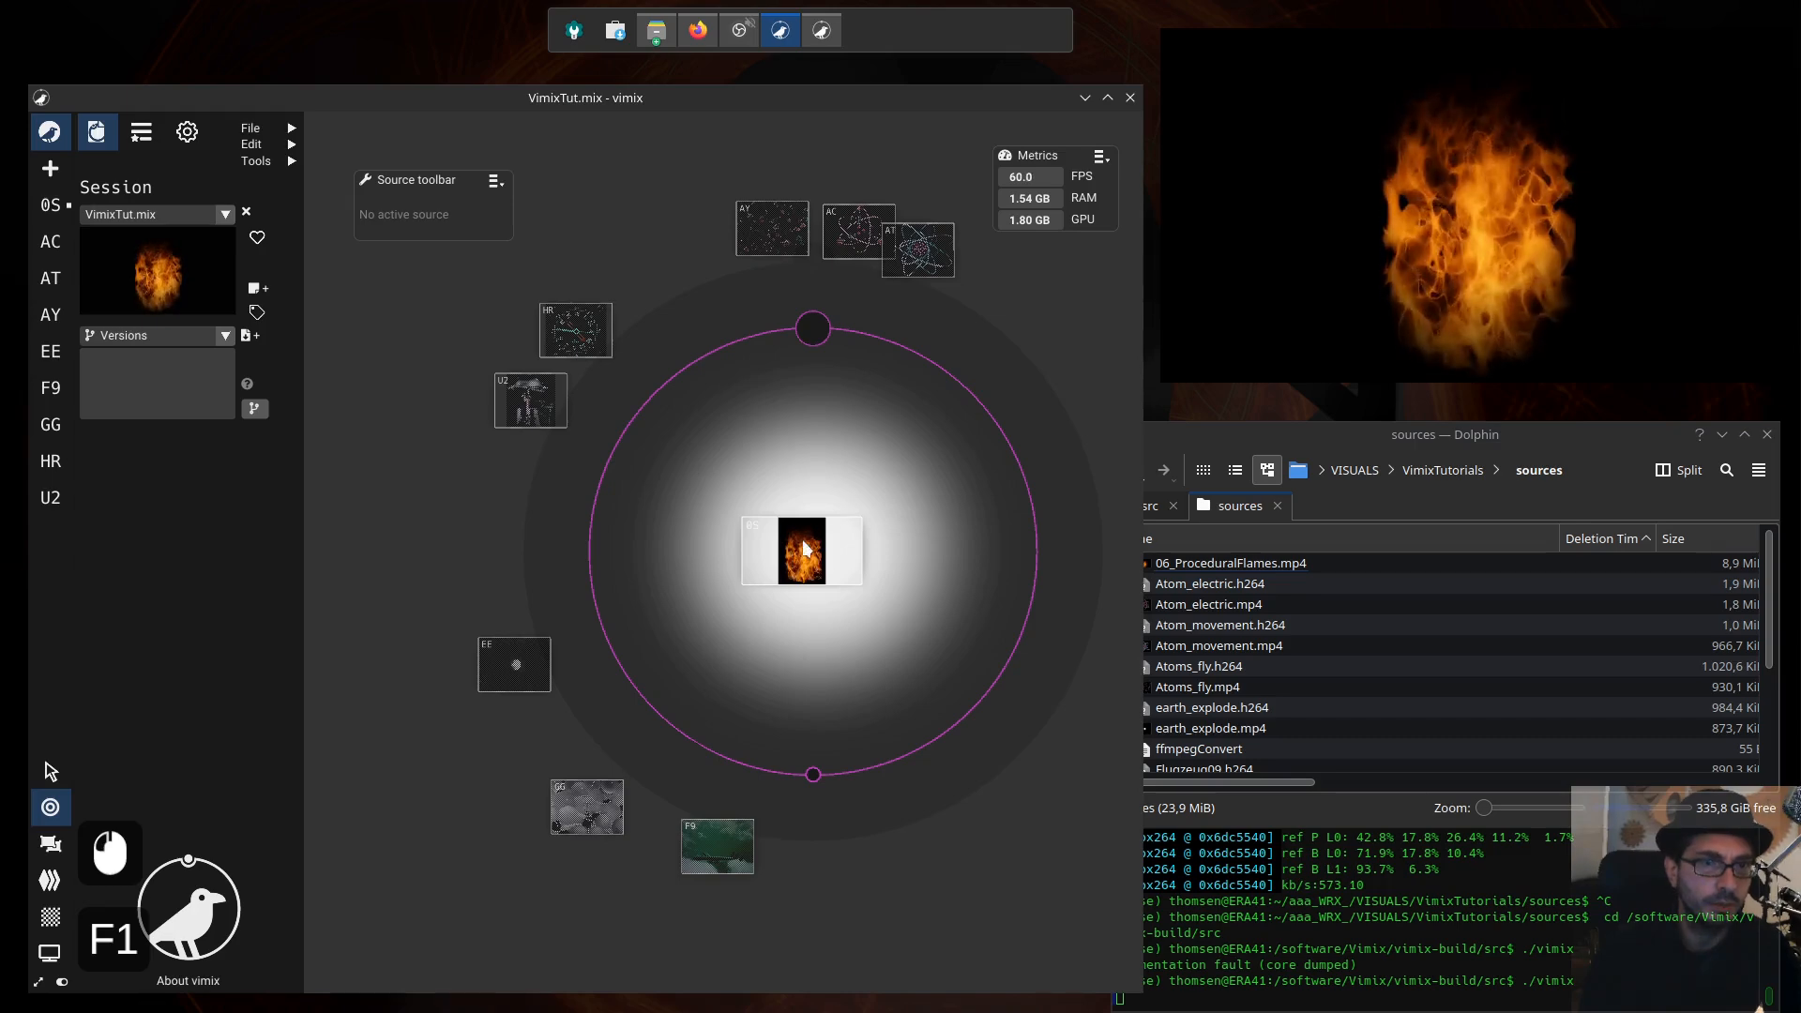
pyautogui.moveTo(803, 549); pyautogui.dragTo(470, 564)
pyautogui.moveTo(502, 681); pyautogui.dragTo(812, 582)
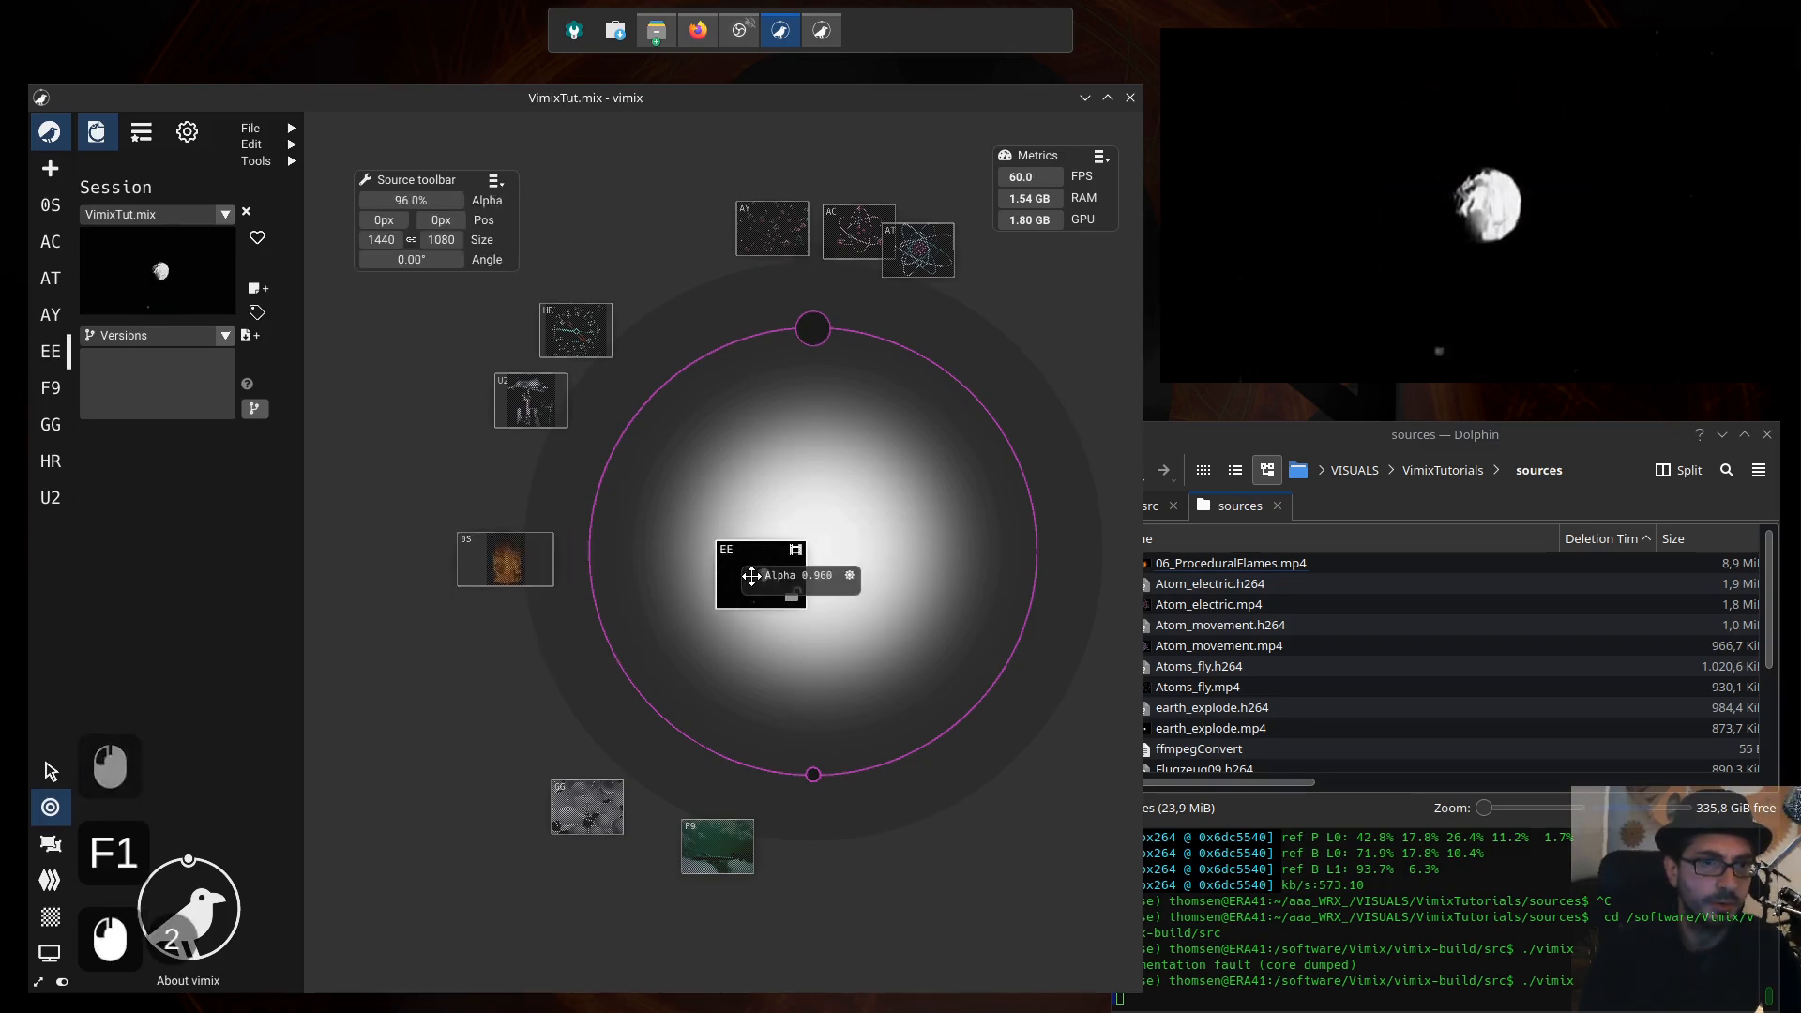
# Step: Open the texturing view for earth_explode and give the source an Ellipse shape mask
pyautogui.press('F3')
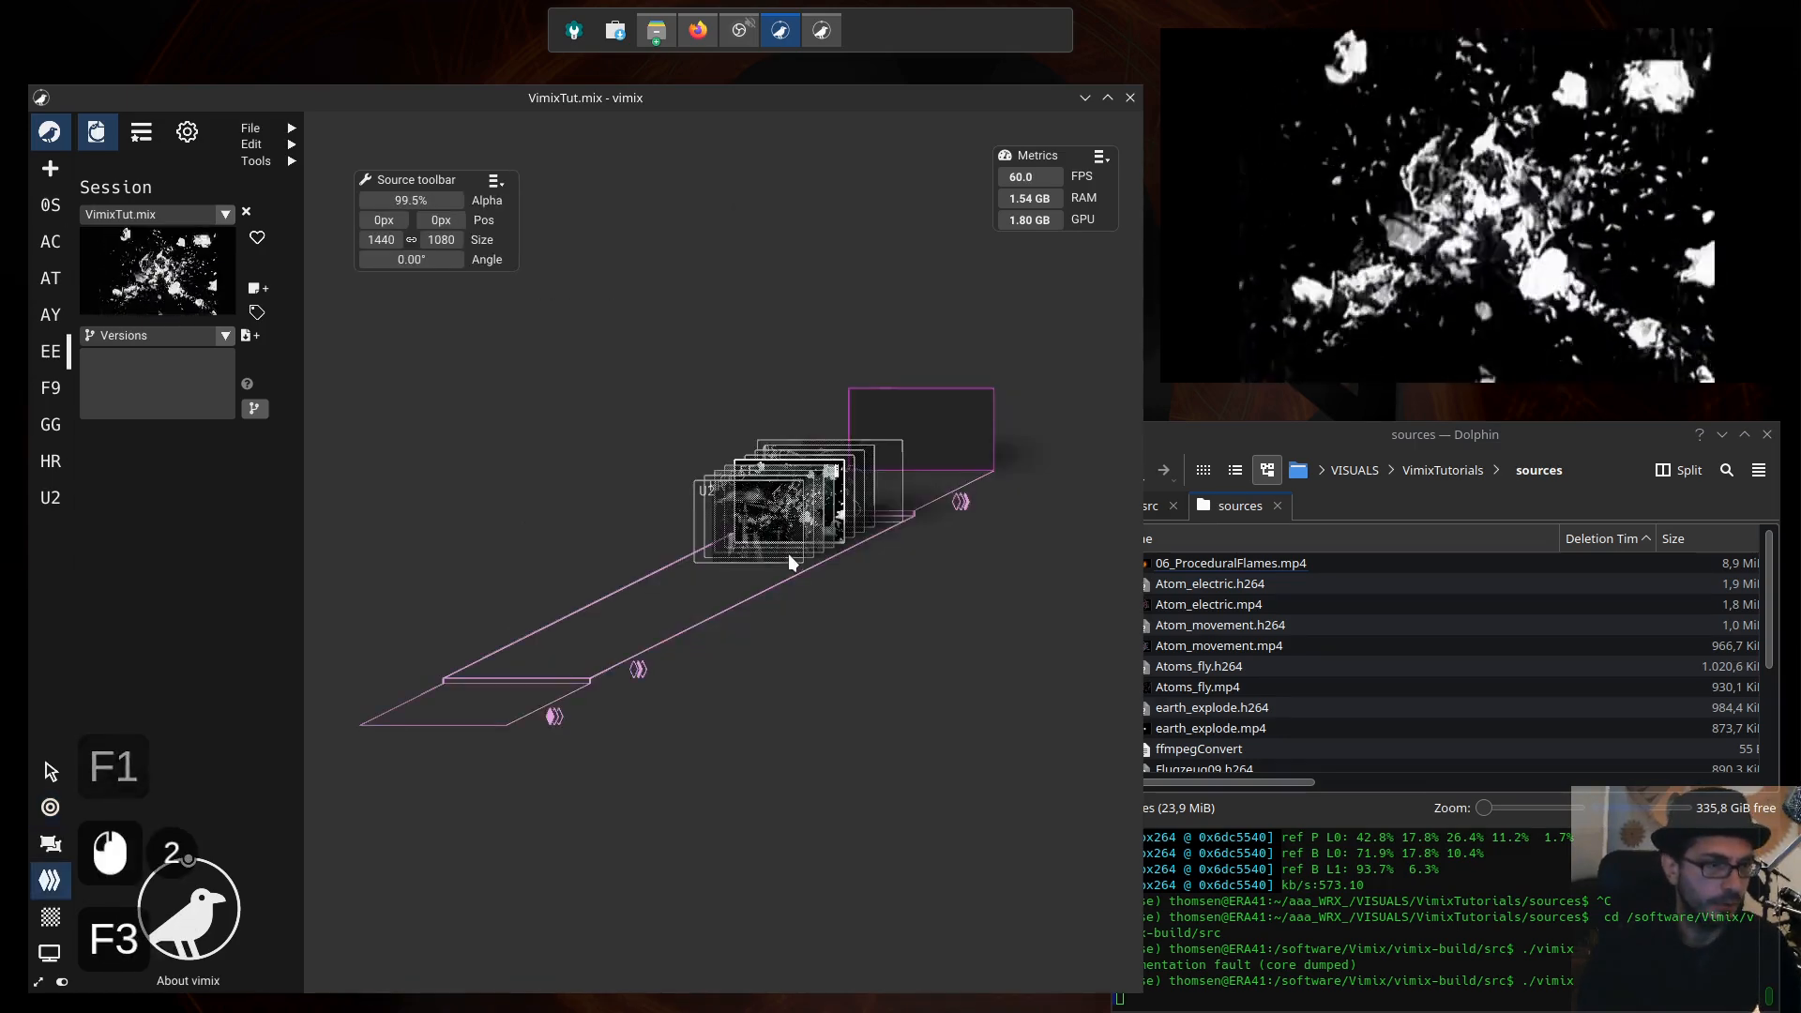
pyautogui.press('F4')
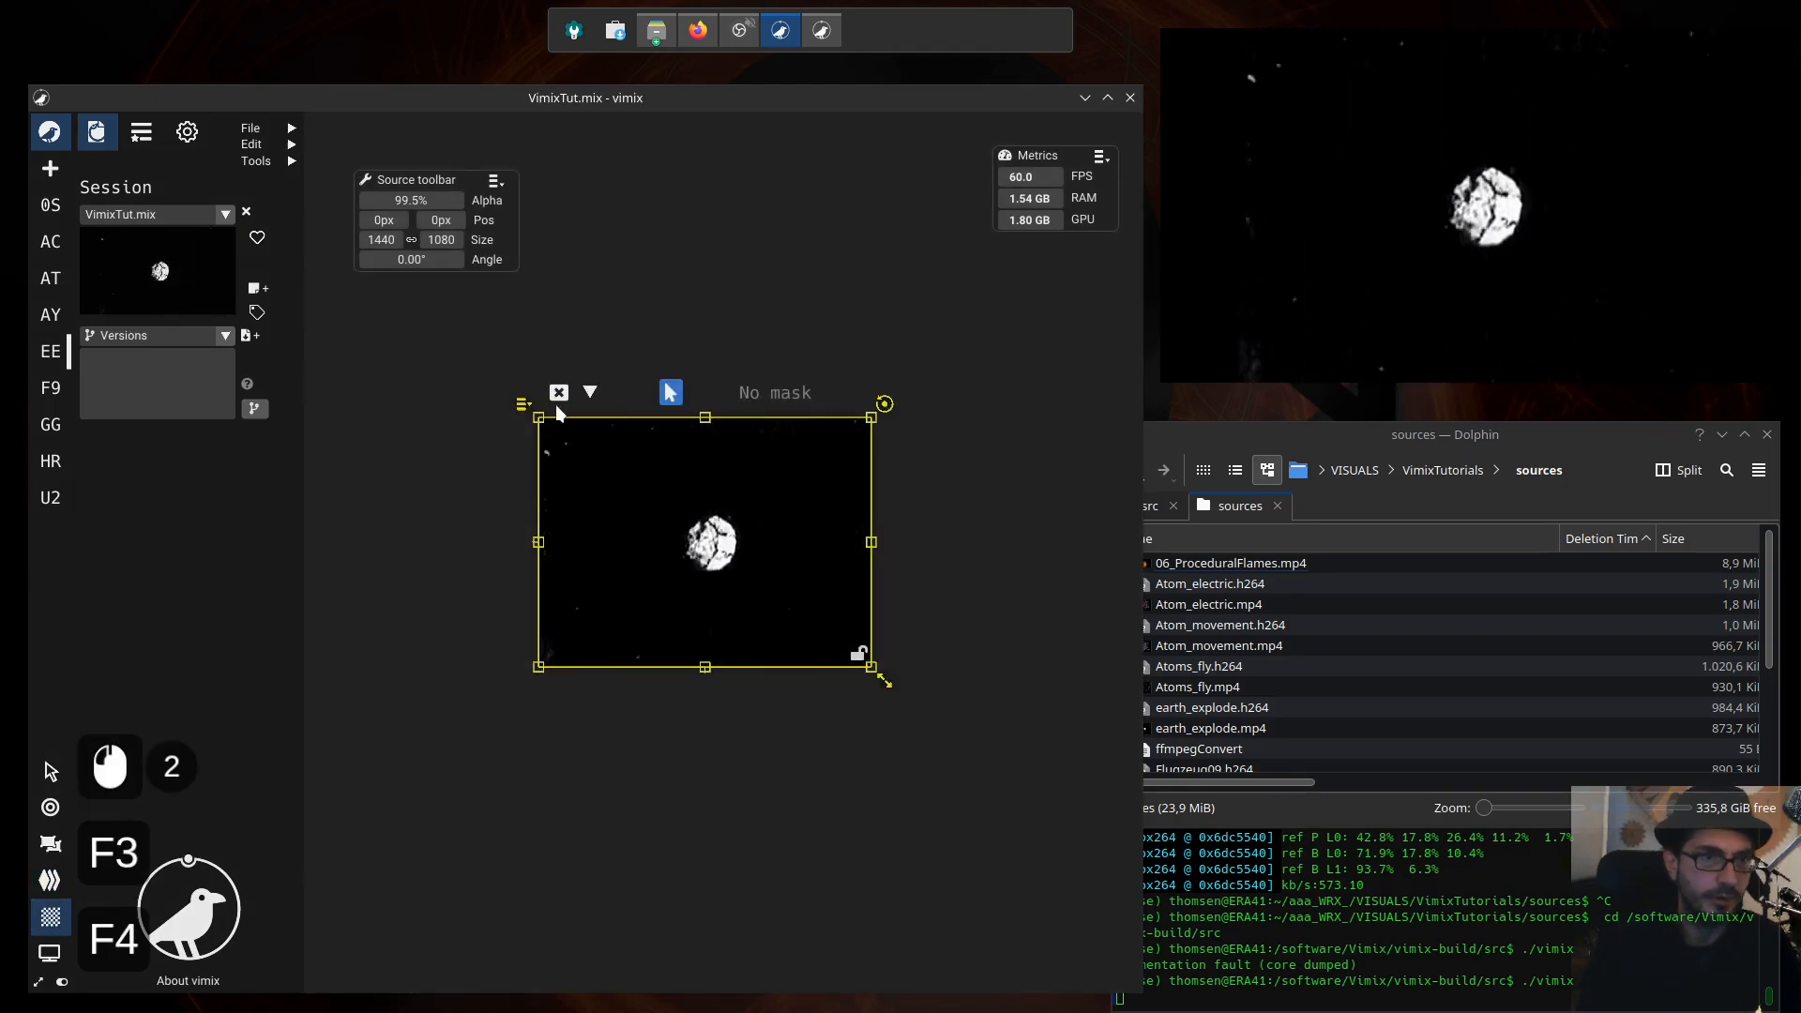
pyautogui.click(522, 404)
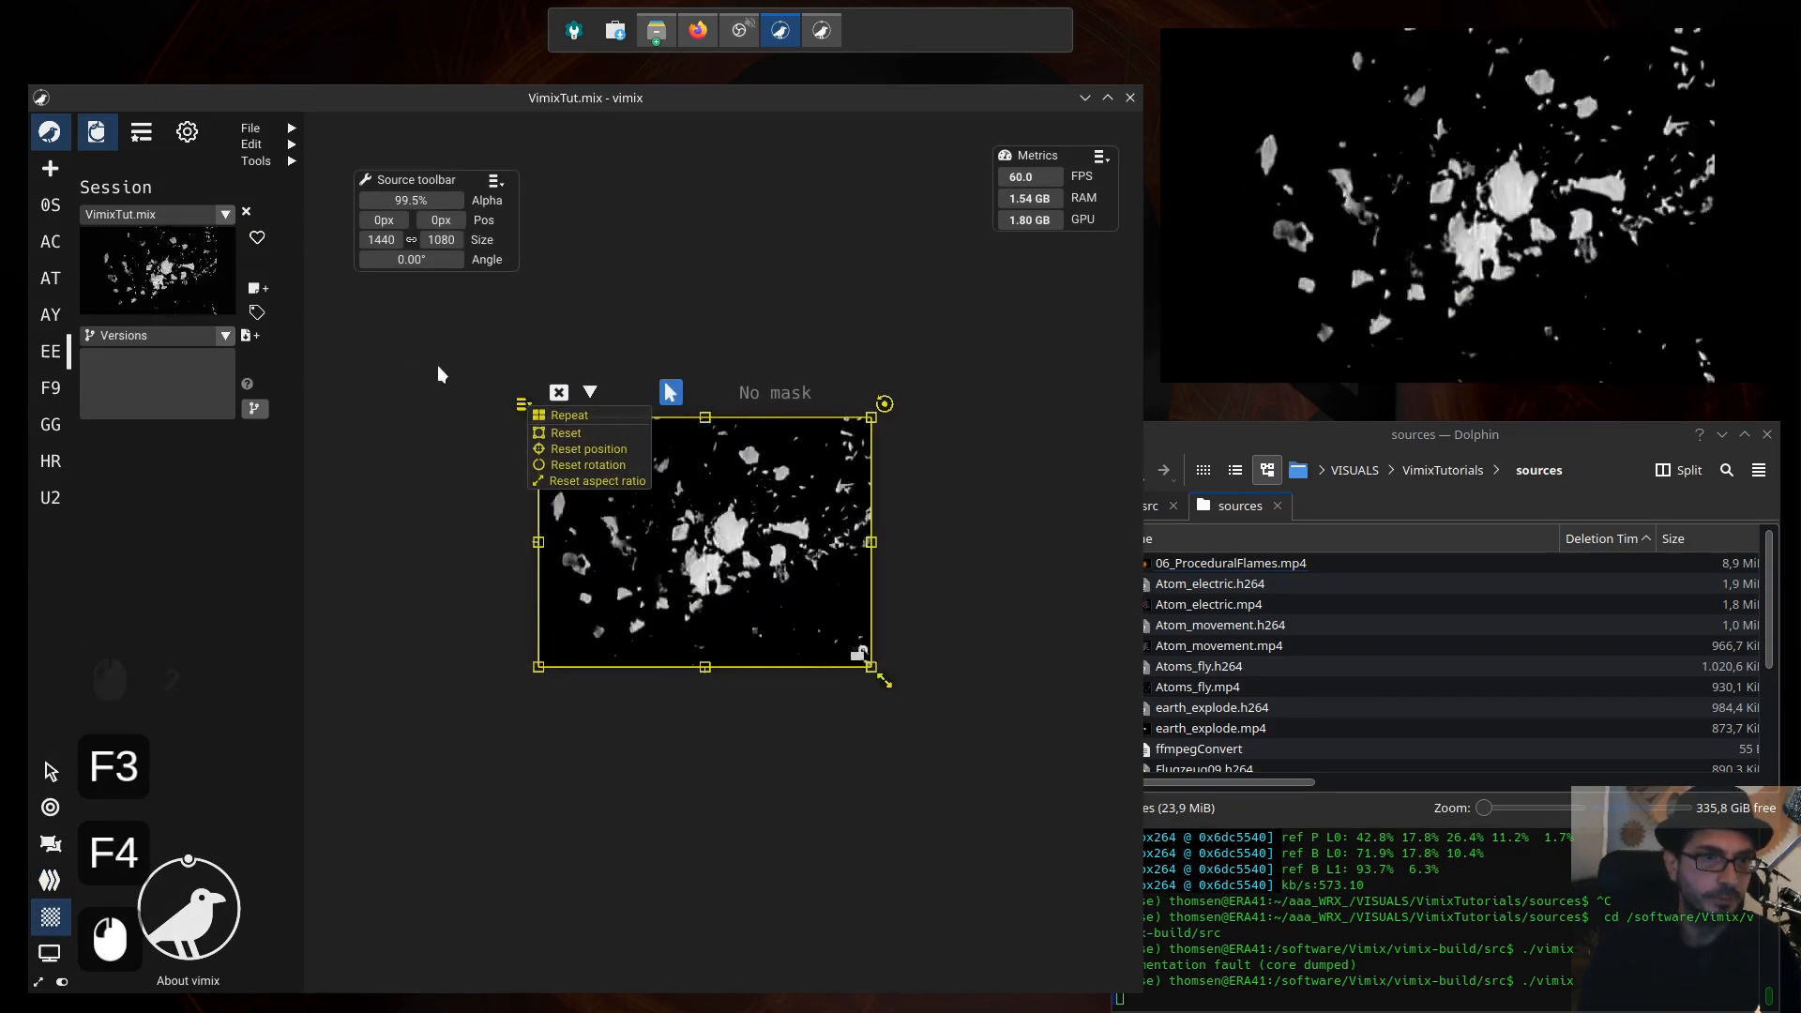
pyautogui.click(618, 390)
pyautogui.click(561, 463)
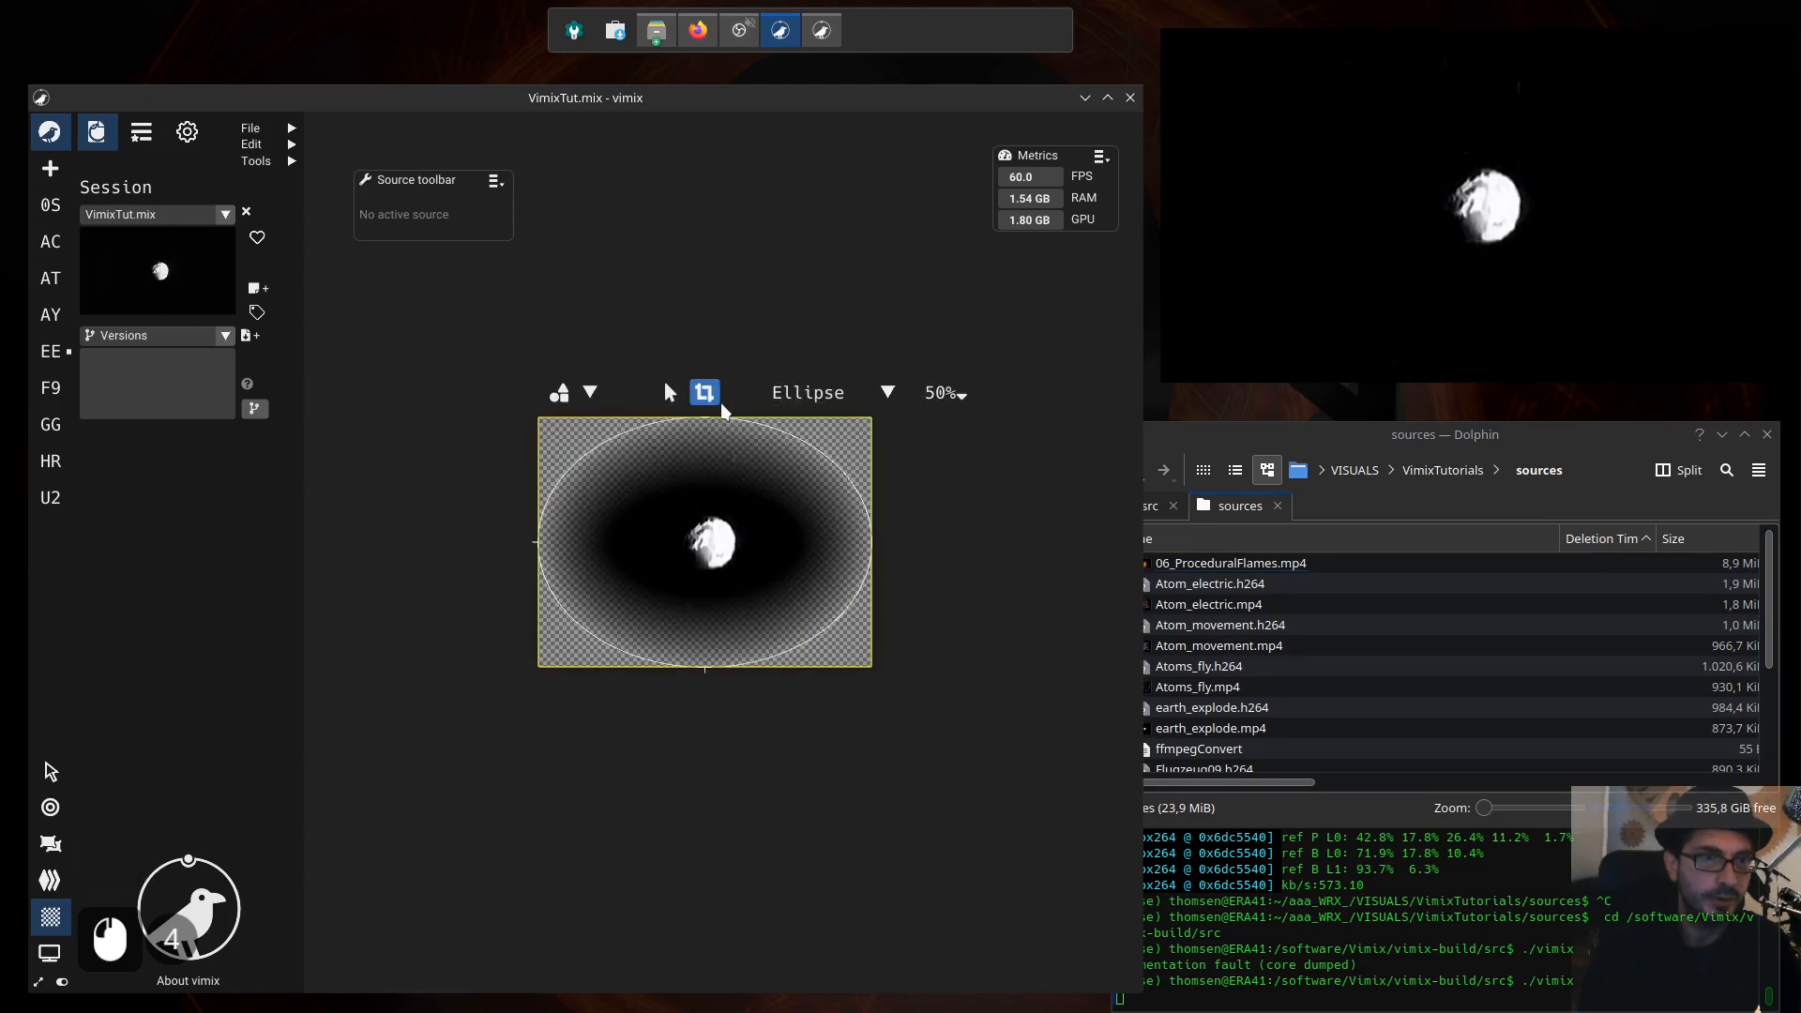
# Step: Reduce the blur of earth_explode's ellipse mask to 19%
pyautogui.click(888, 392)
pyautogui.click(969, 394)
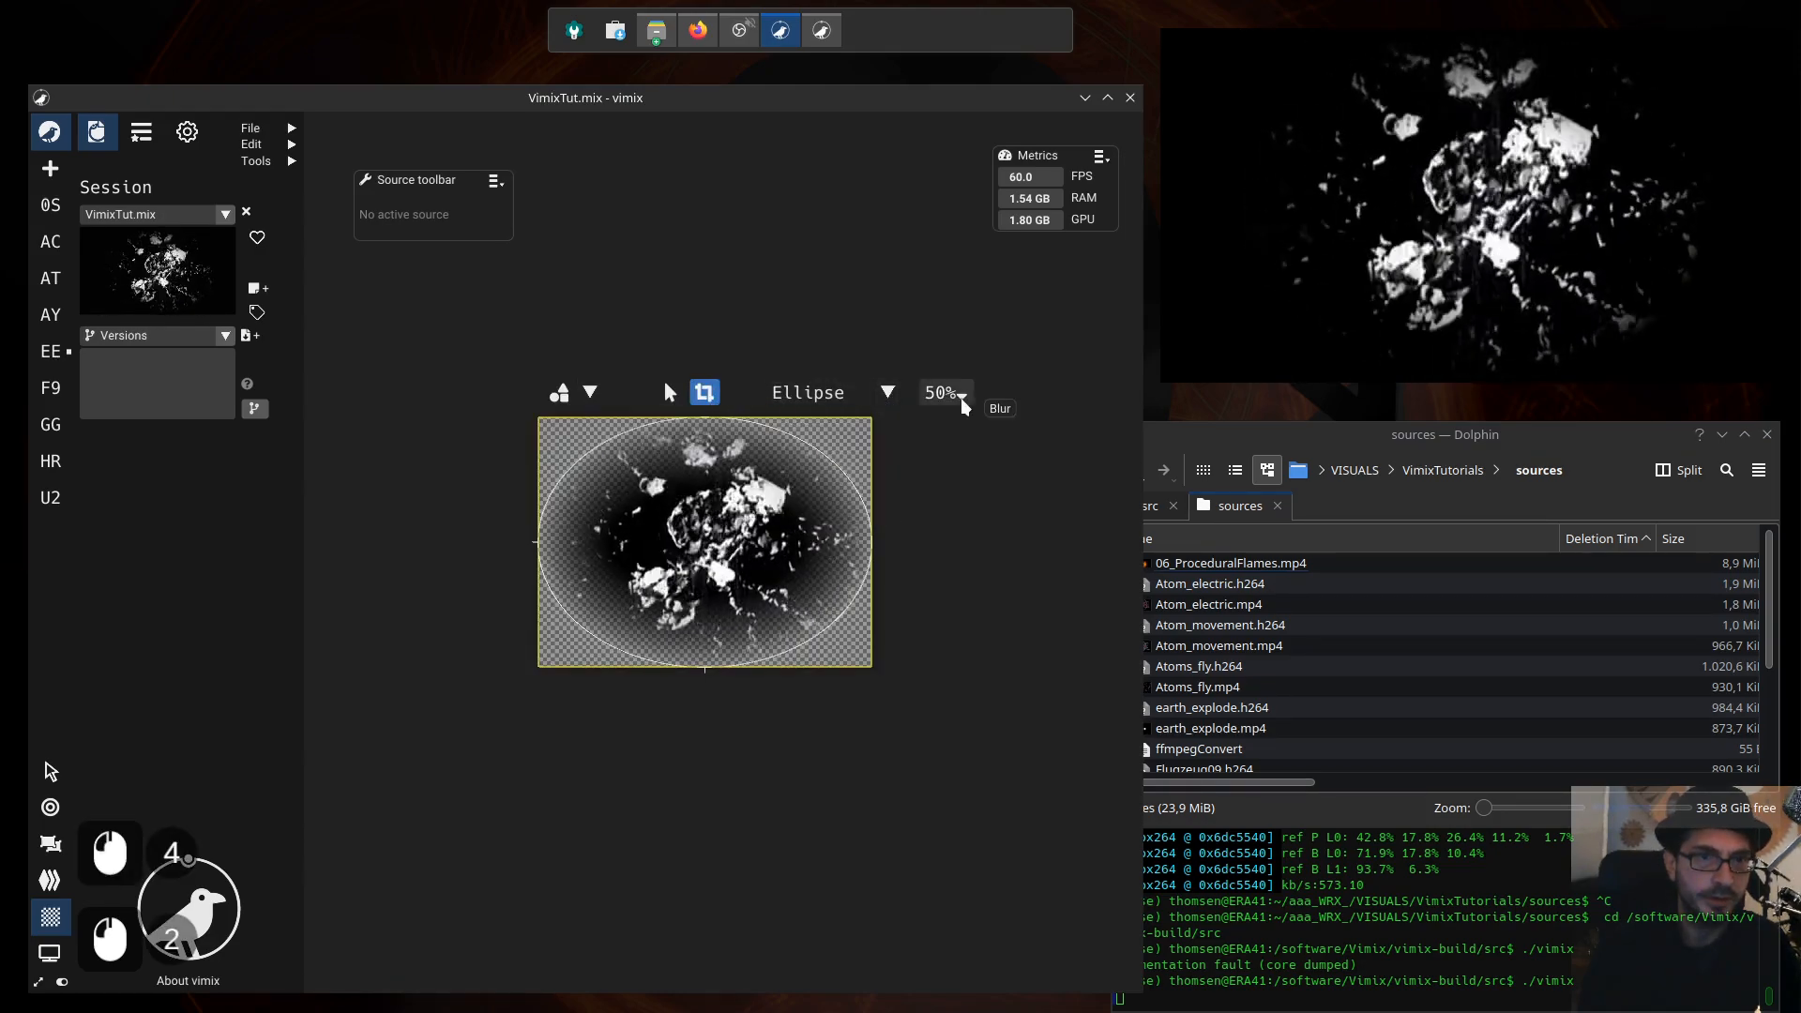
pyautogui.click(966, 393)
pyautogui.moveTo(977, 544); pyautogui.dragTo(985, 612)
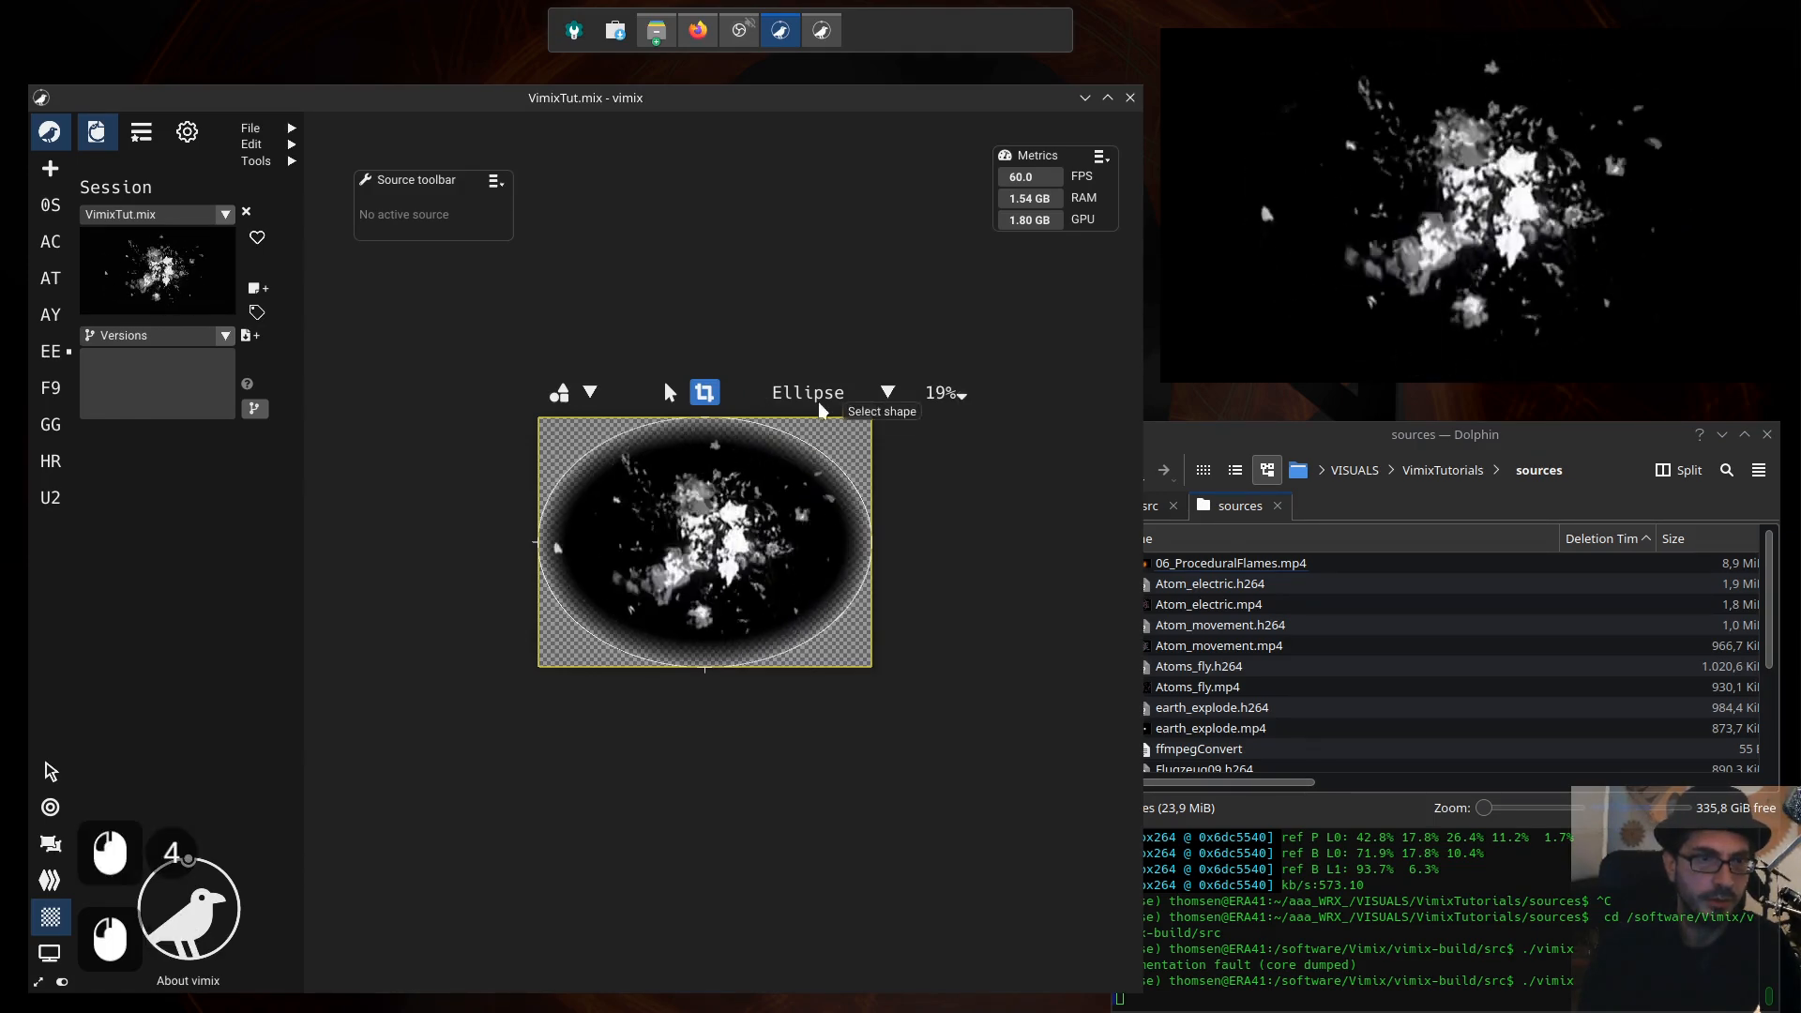
# Step: Change earth_explode's mask shape to Oblong and set its blur to 18%
pyautogui.click(844, 394)
pyautogui.click(821, 435)
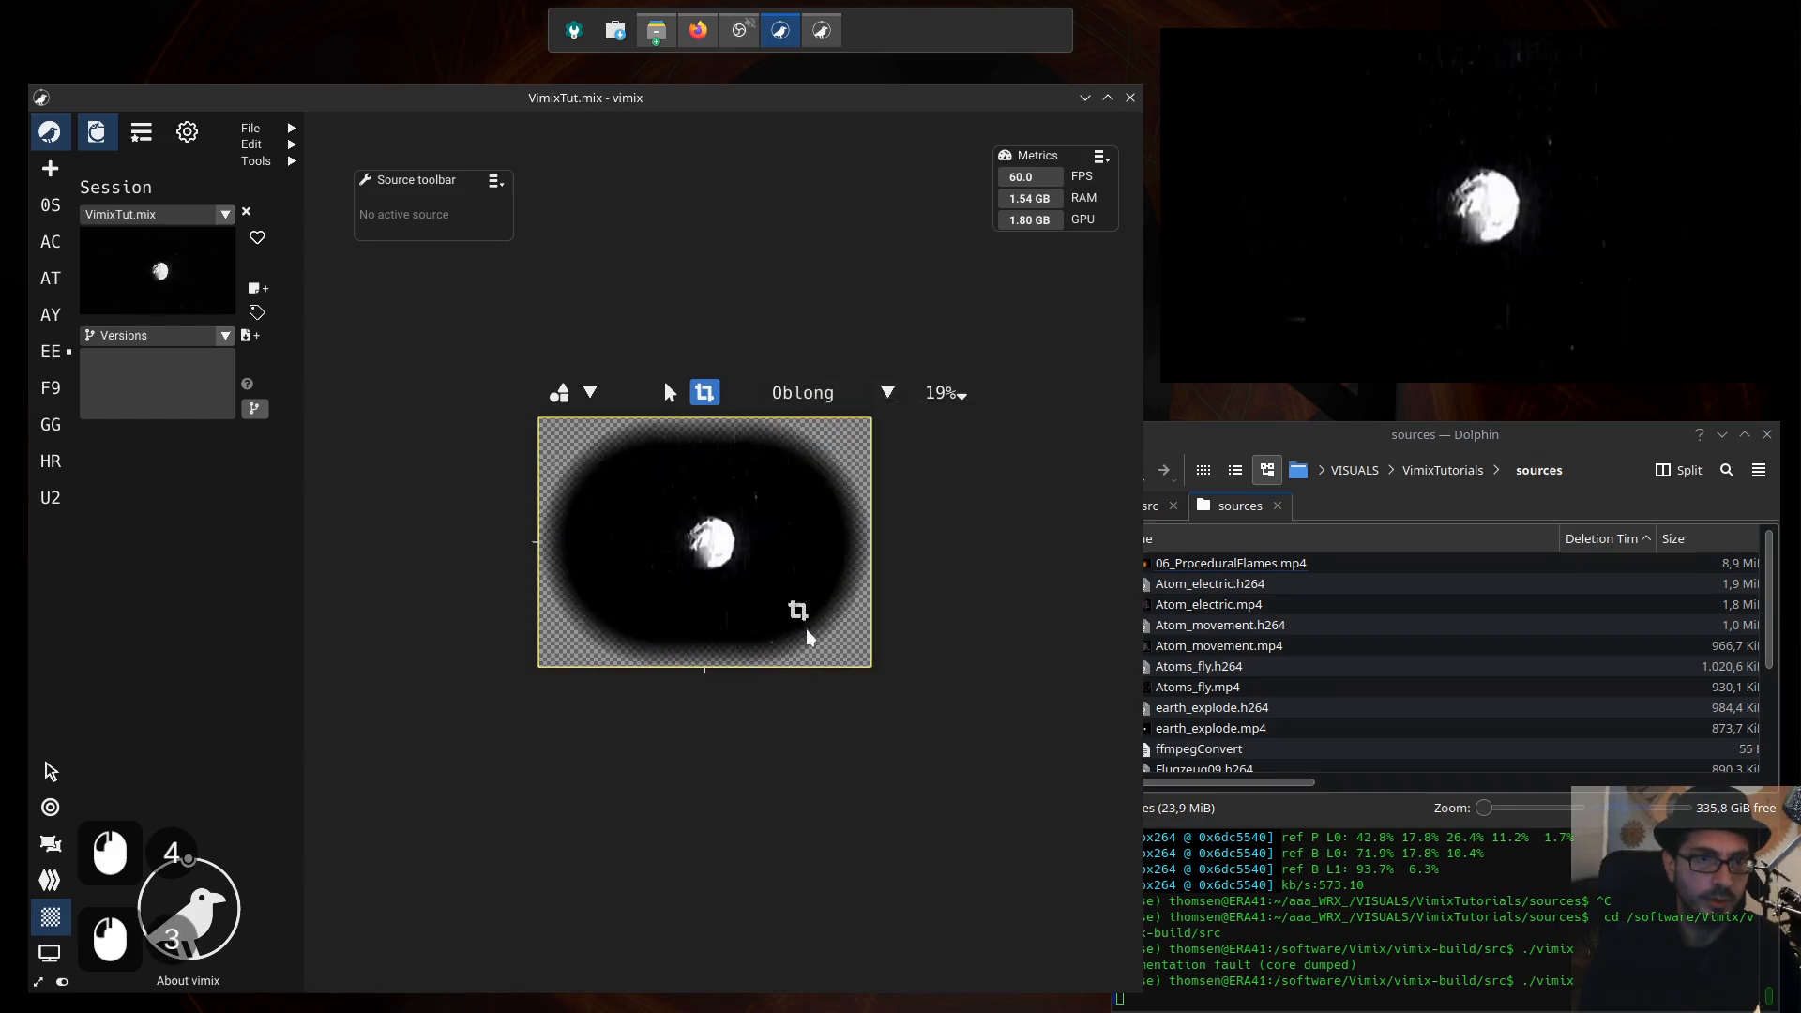
pyautogui.click(945, 394)
pyautogui.moveTo(989, 589); pyautogui.dragTo(985, 613)
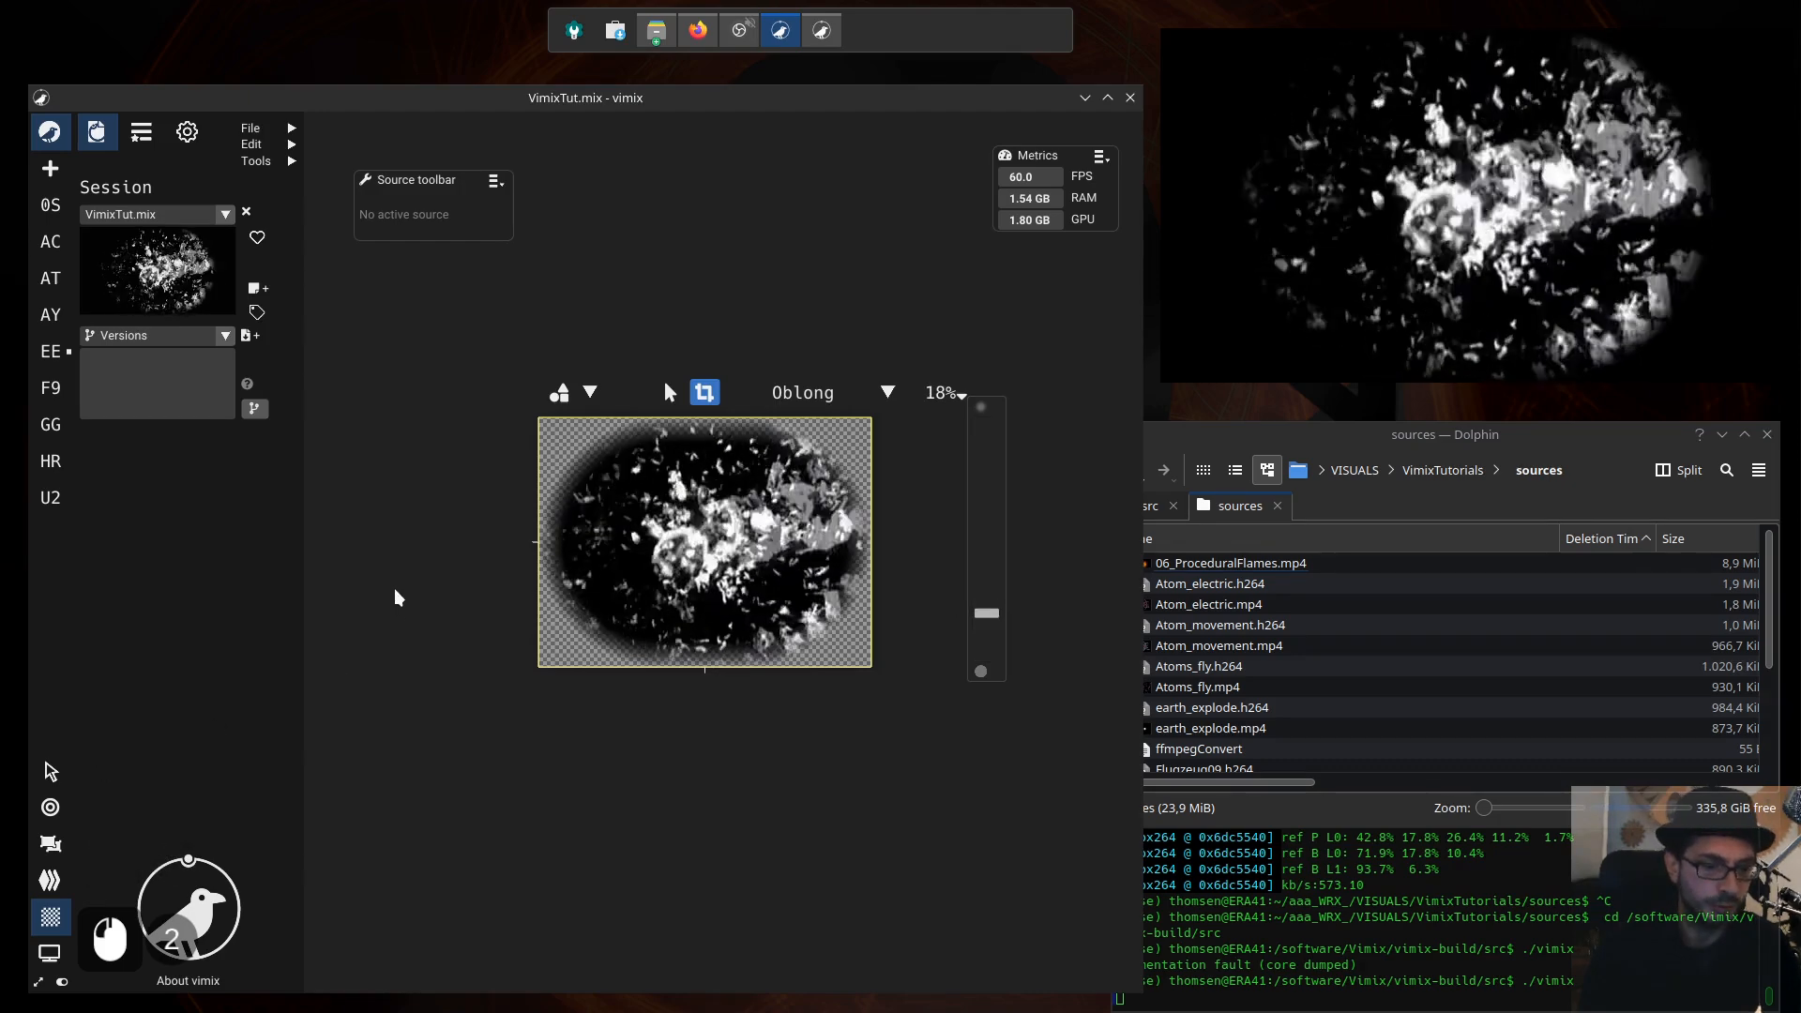
# Step: Return to the mixing view, move earth_explode out of the circle and bring source U2 in at 100% alpha
pyautogui.press('F1')
pyautogui.moveTo(771, 579); pyautogui.dragTo(567, 664)
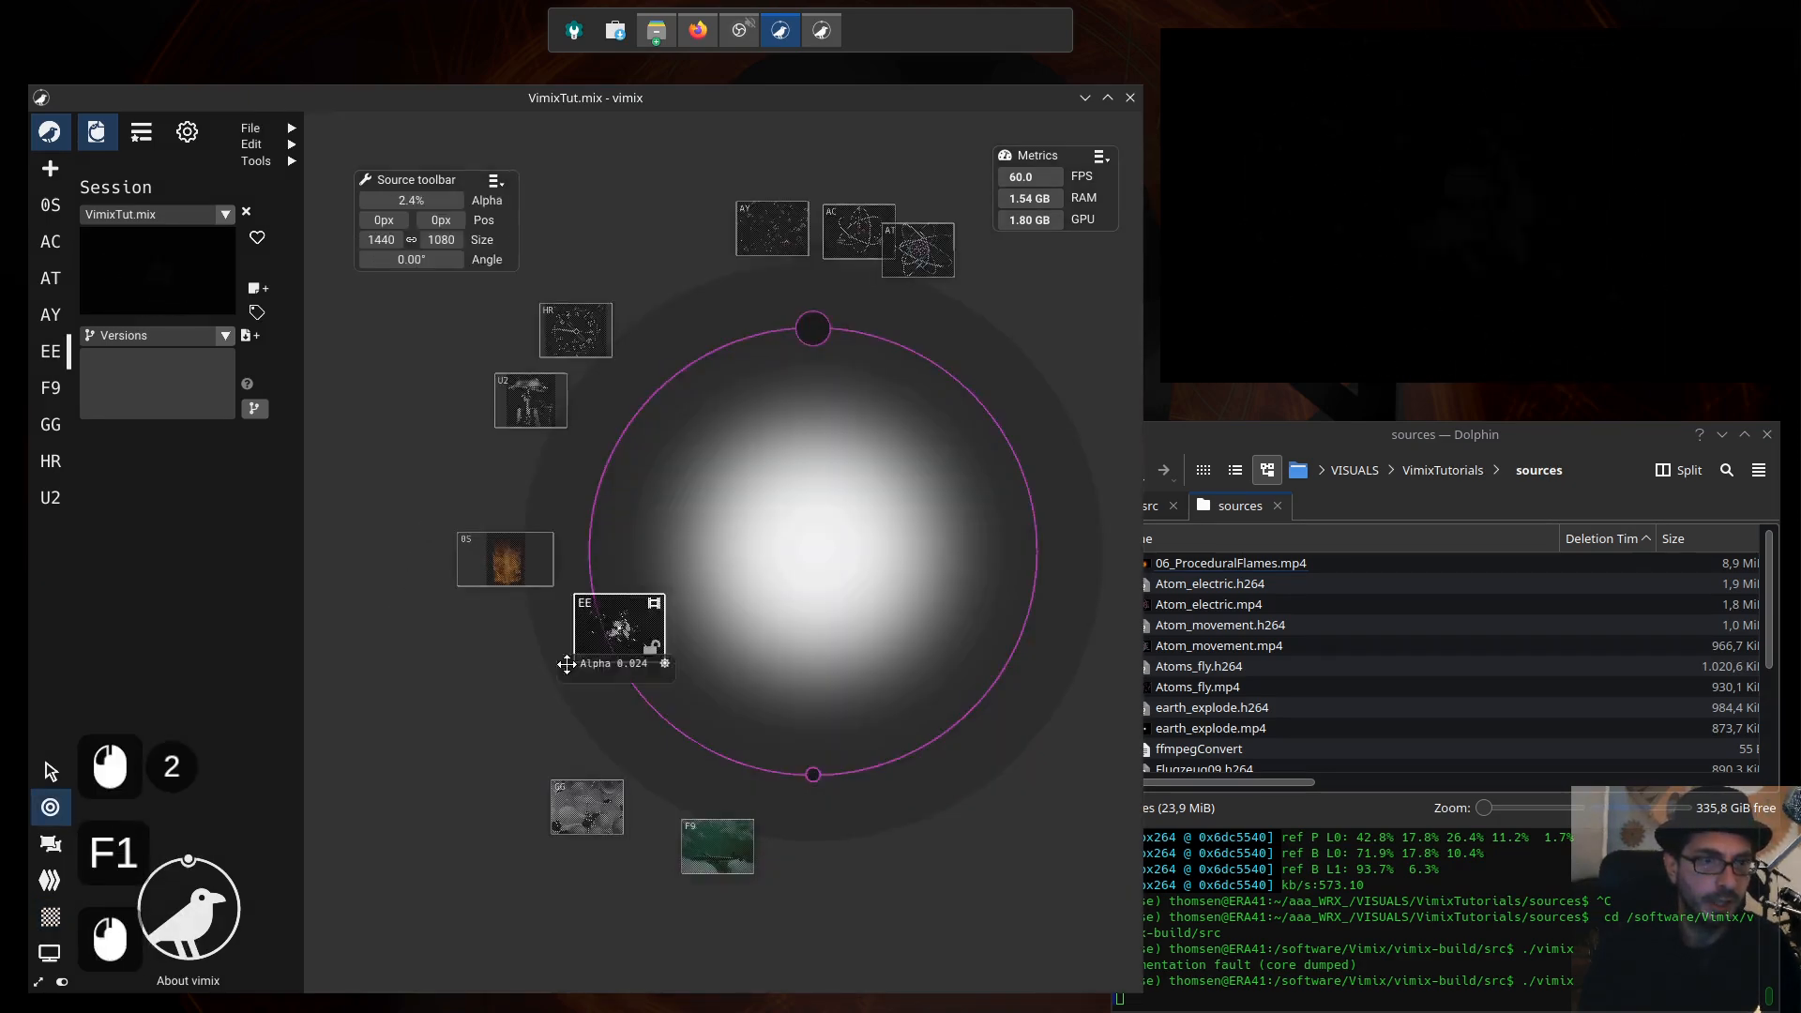
pyautogui.moveTo(531, 401); pyautogui.dragTo(807, 533)
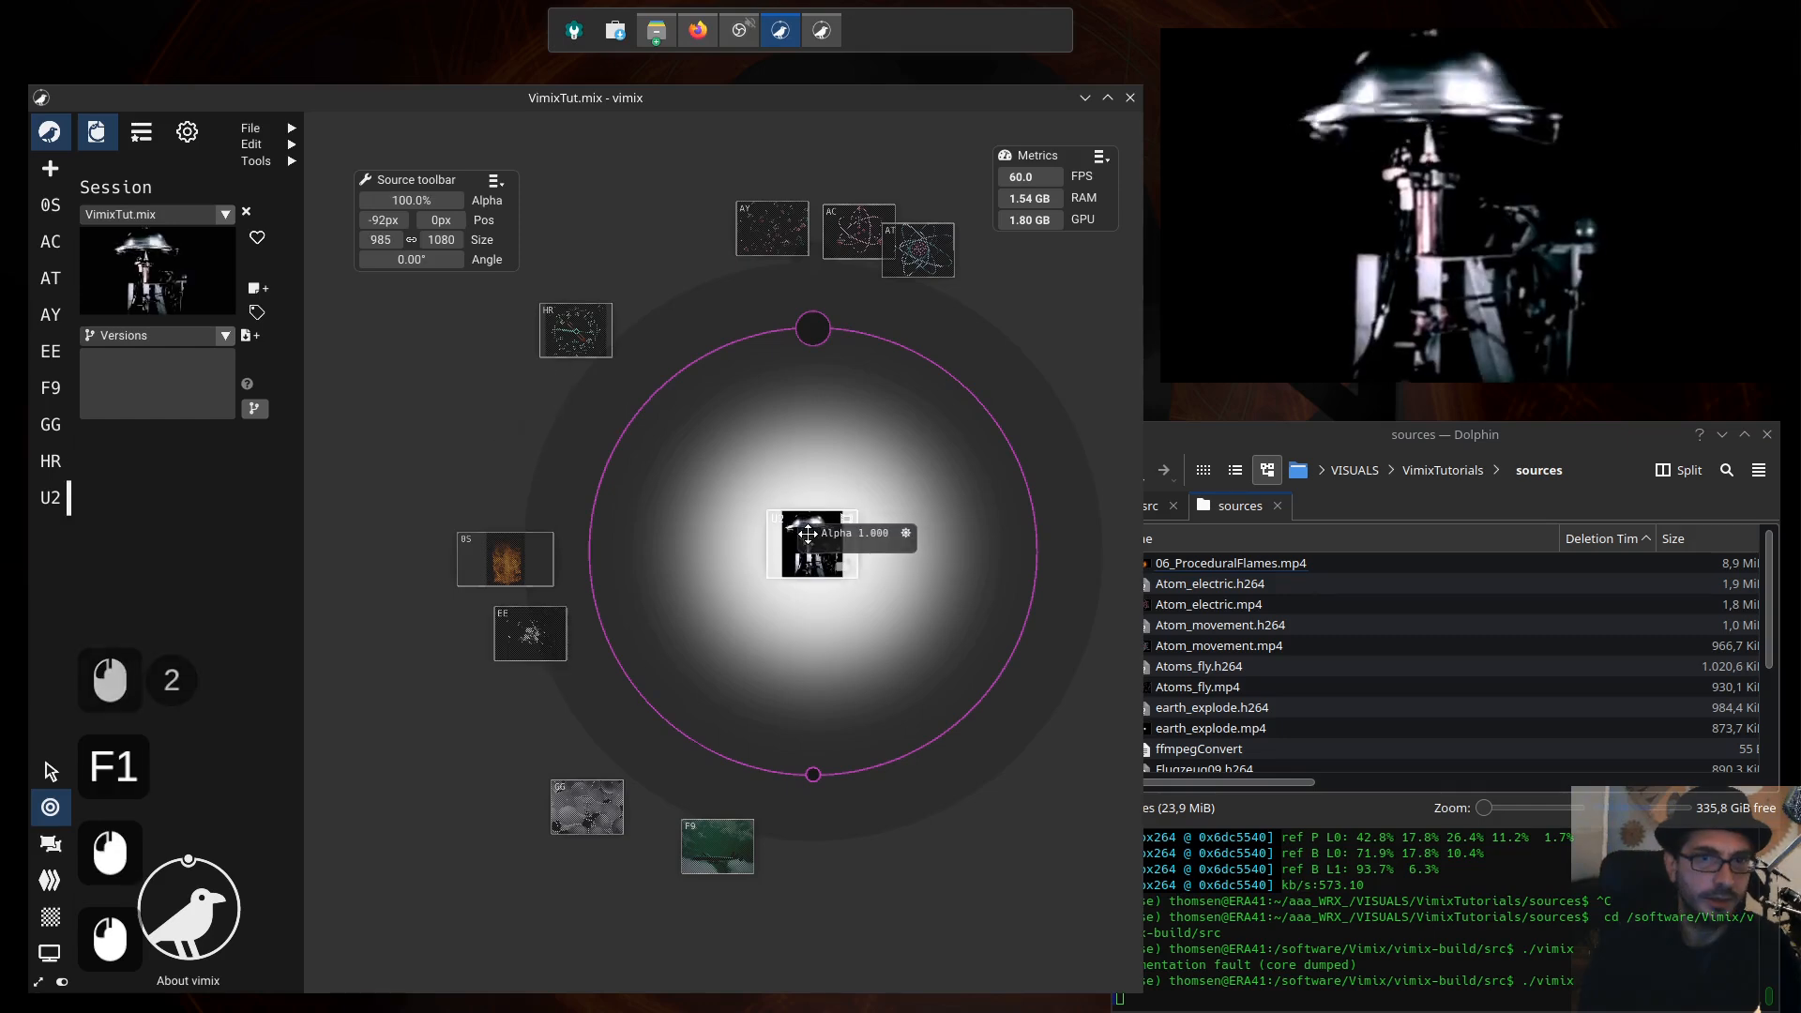
# Step: Open the texturing view for U2 and give the source an Ellipse shape mask
pyautogui.press('F4')
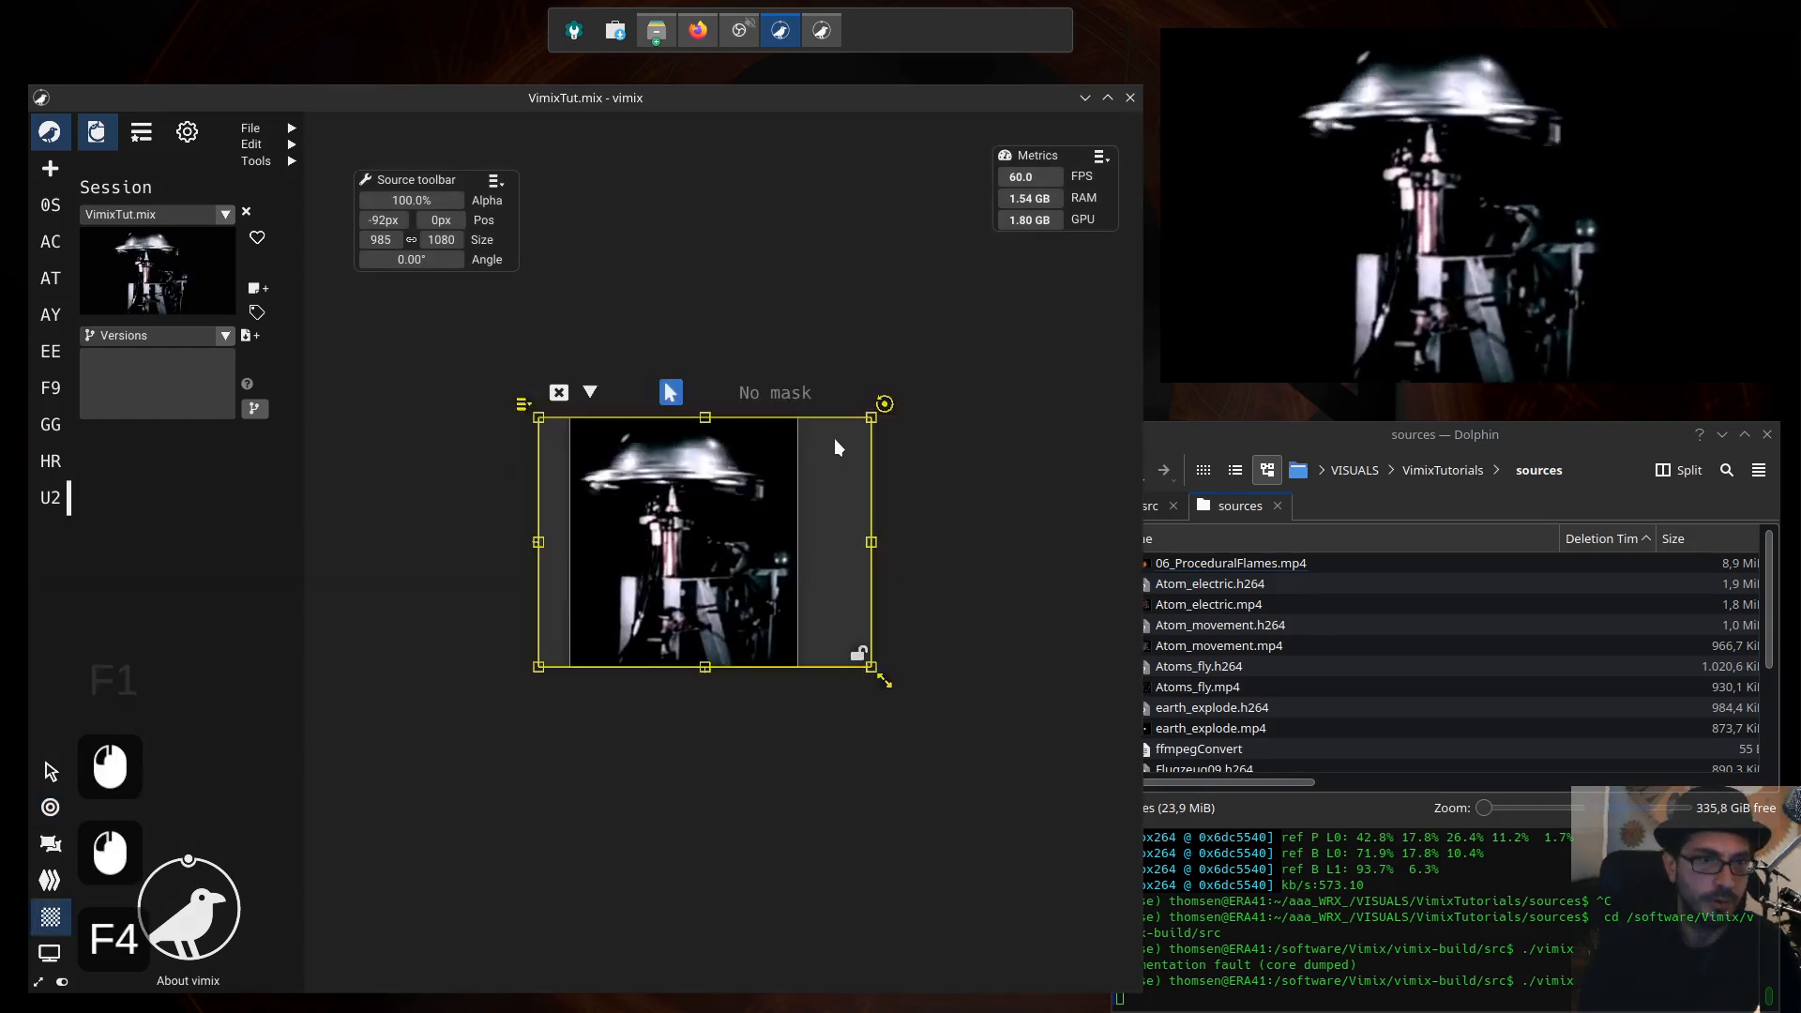
pyautogui.click(523, 405)
pyautogui.click(515, 381)
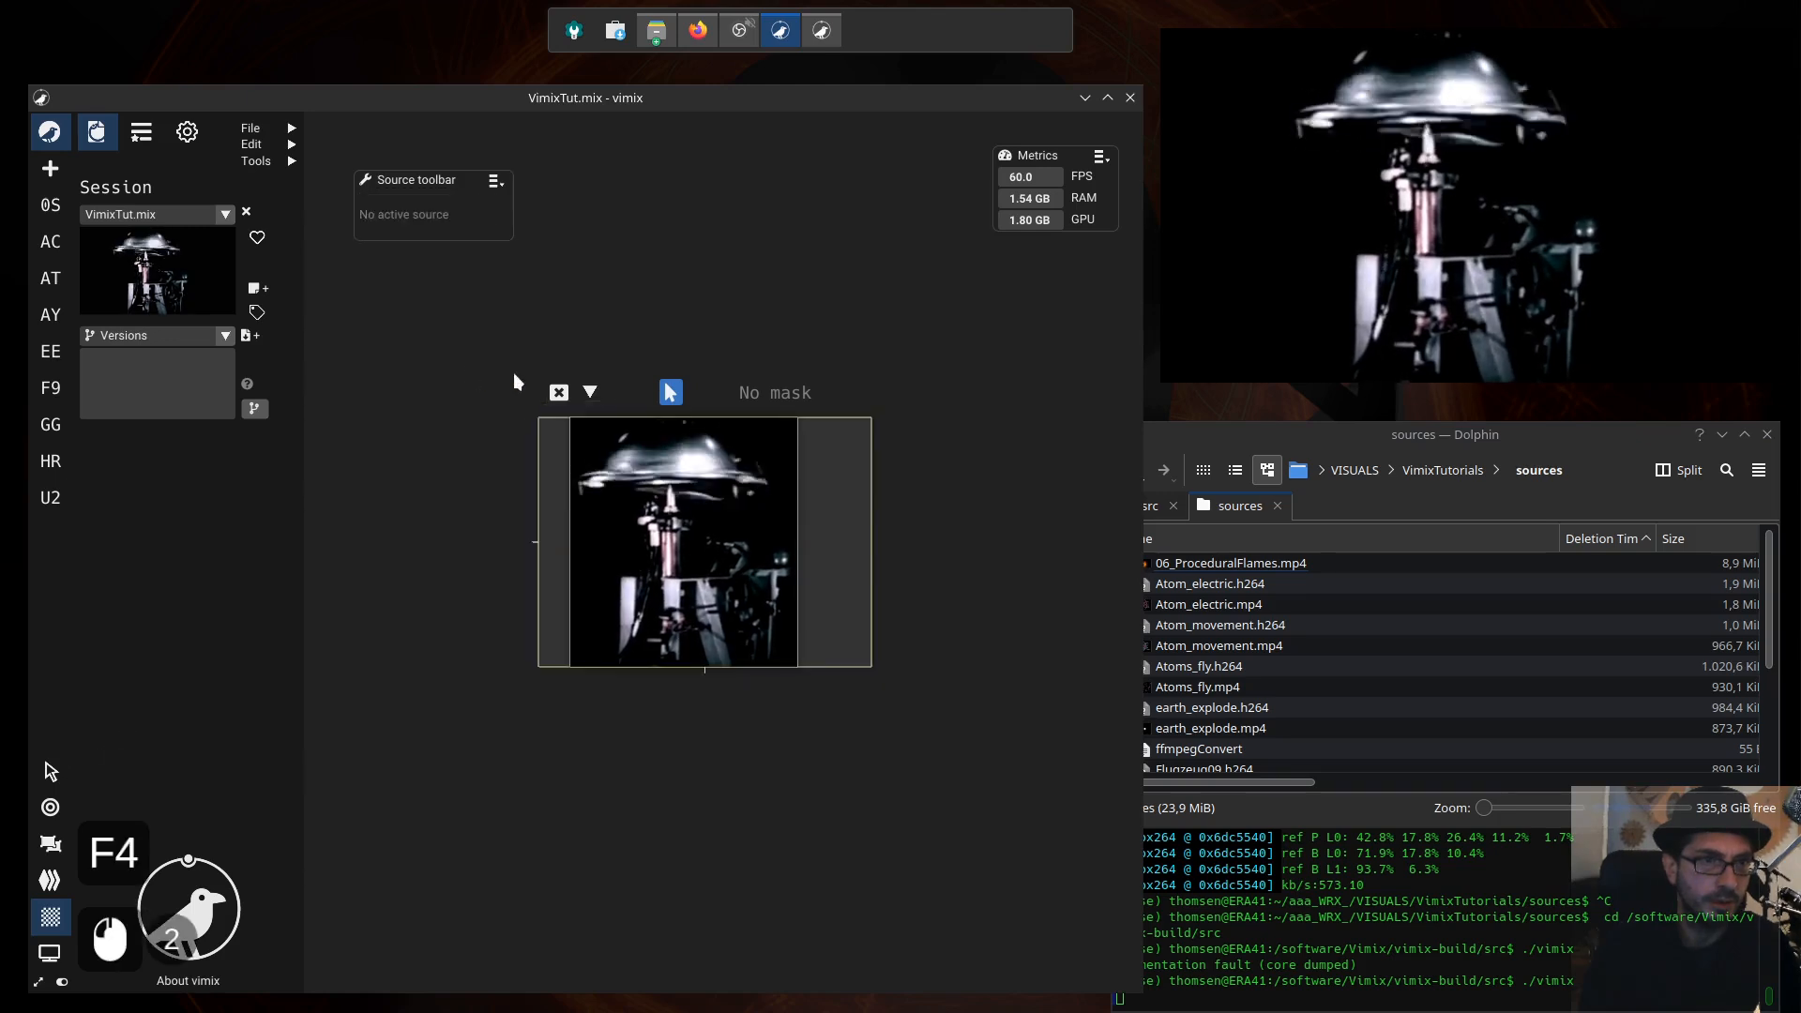
pyautogui.click(589, 391)
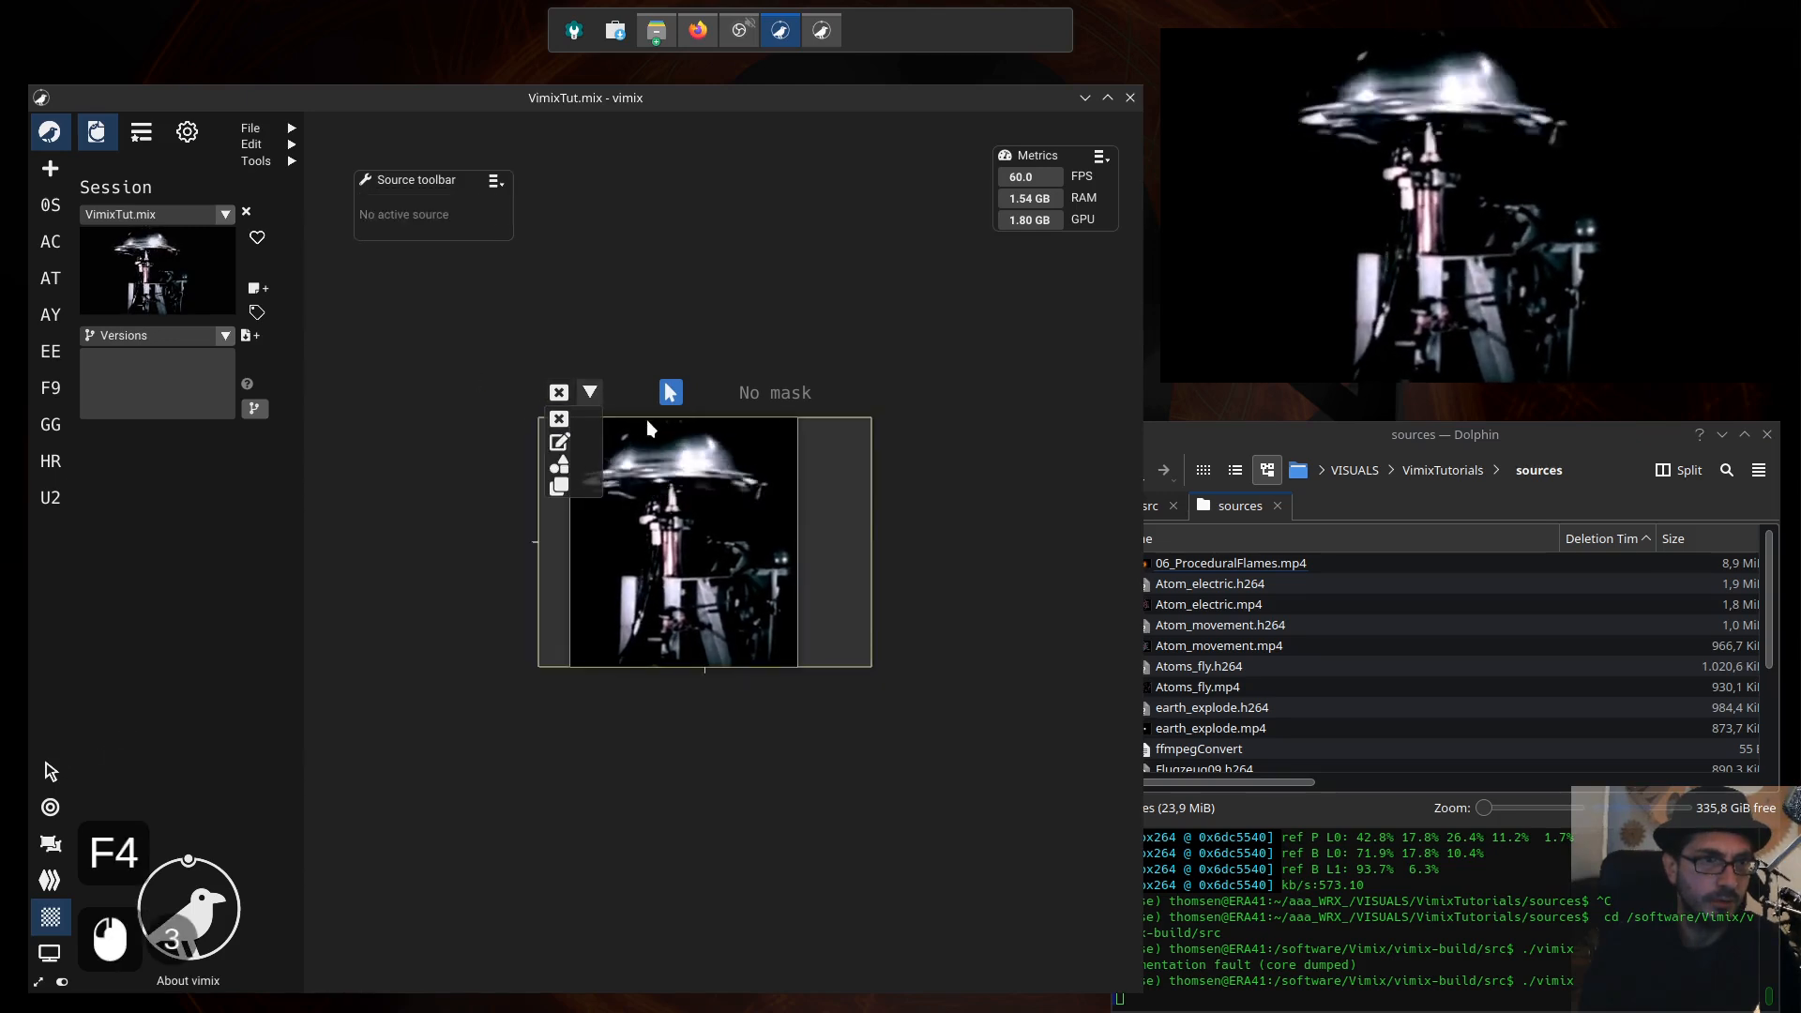
pyautogui.click(572, 464)
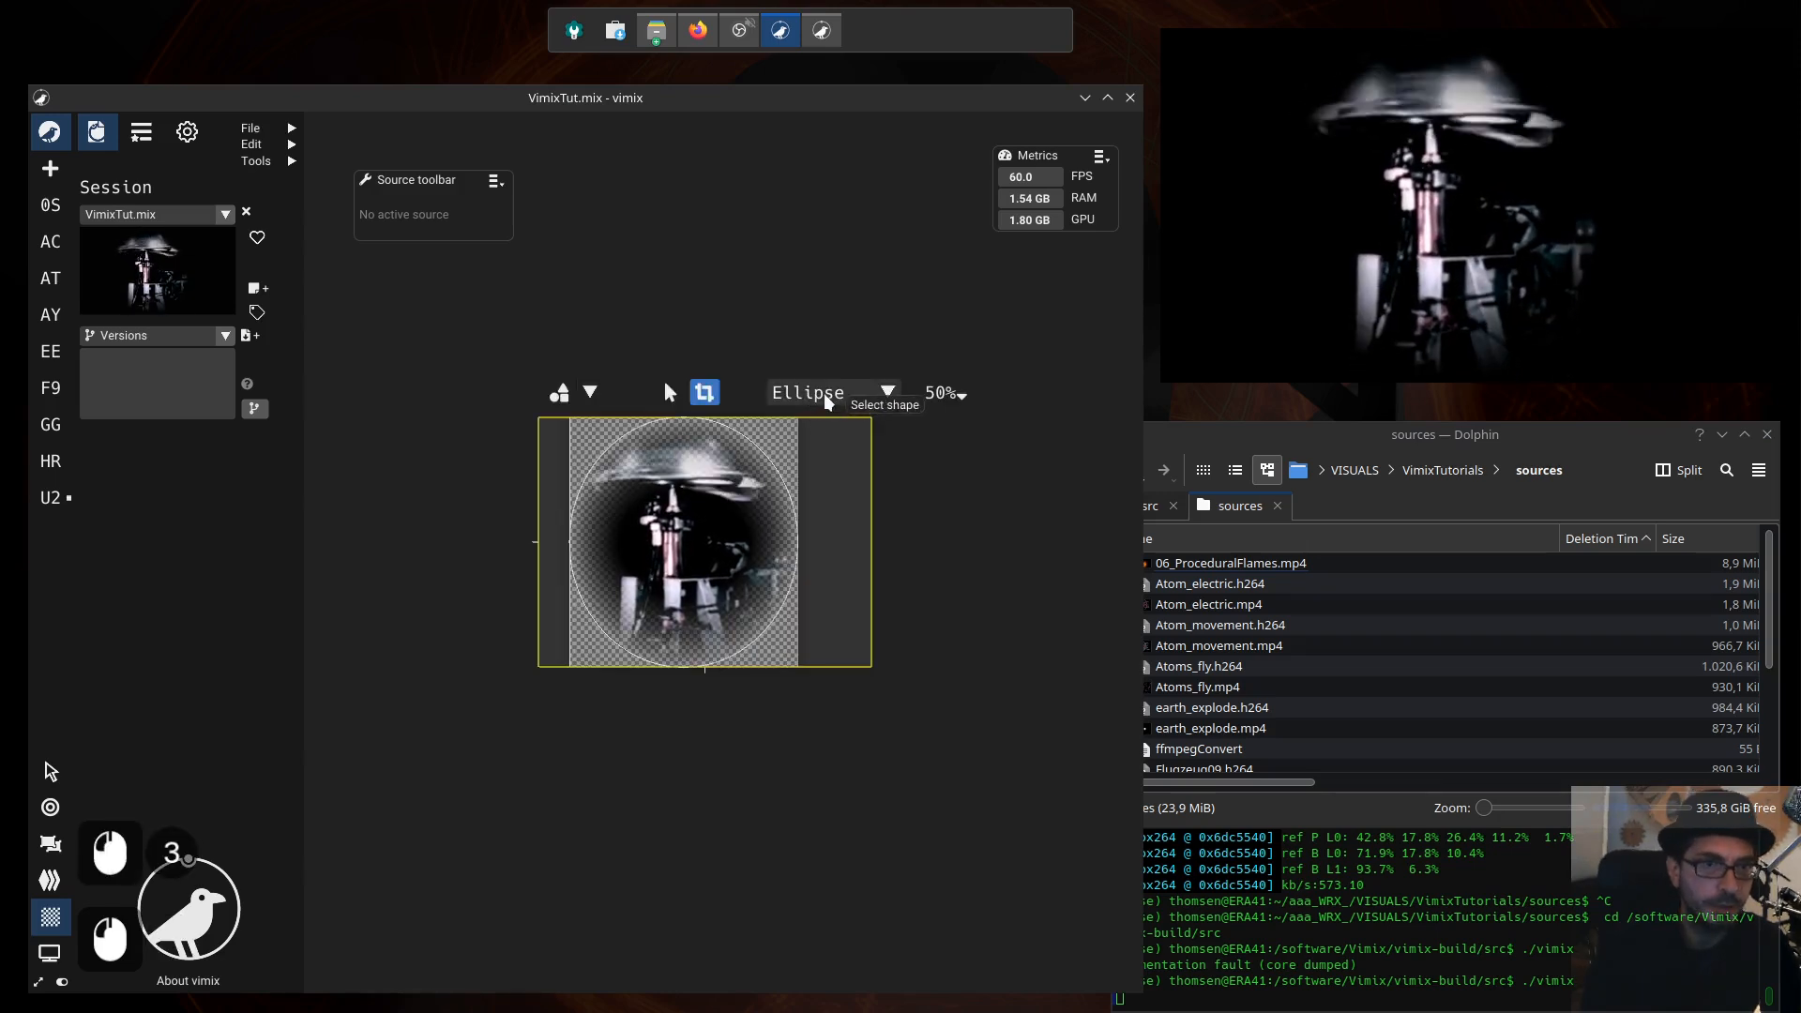
# Step: Change U2's mask to an Oblong with 20% blur and enlarge it slightly beyond the clip's upper and lower edges
pyautogui.click(798, 393)
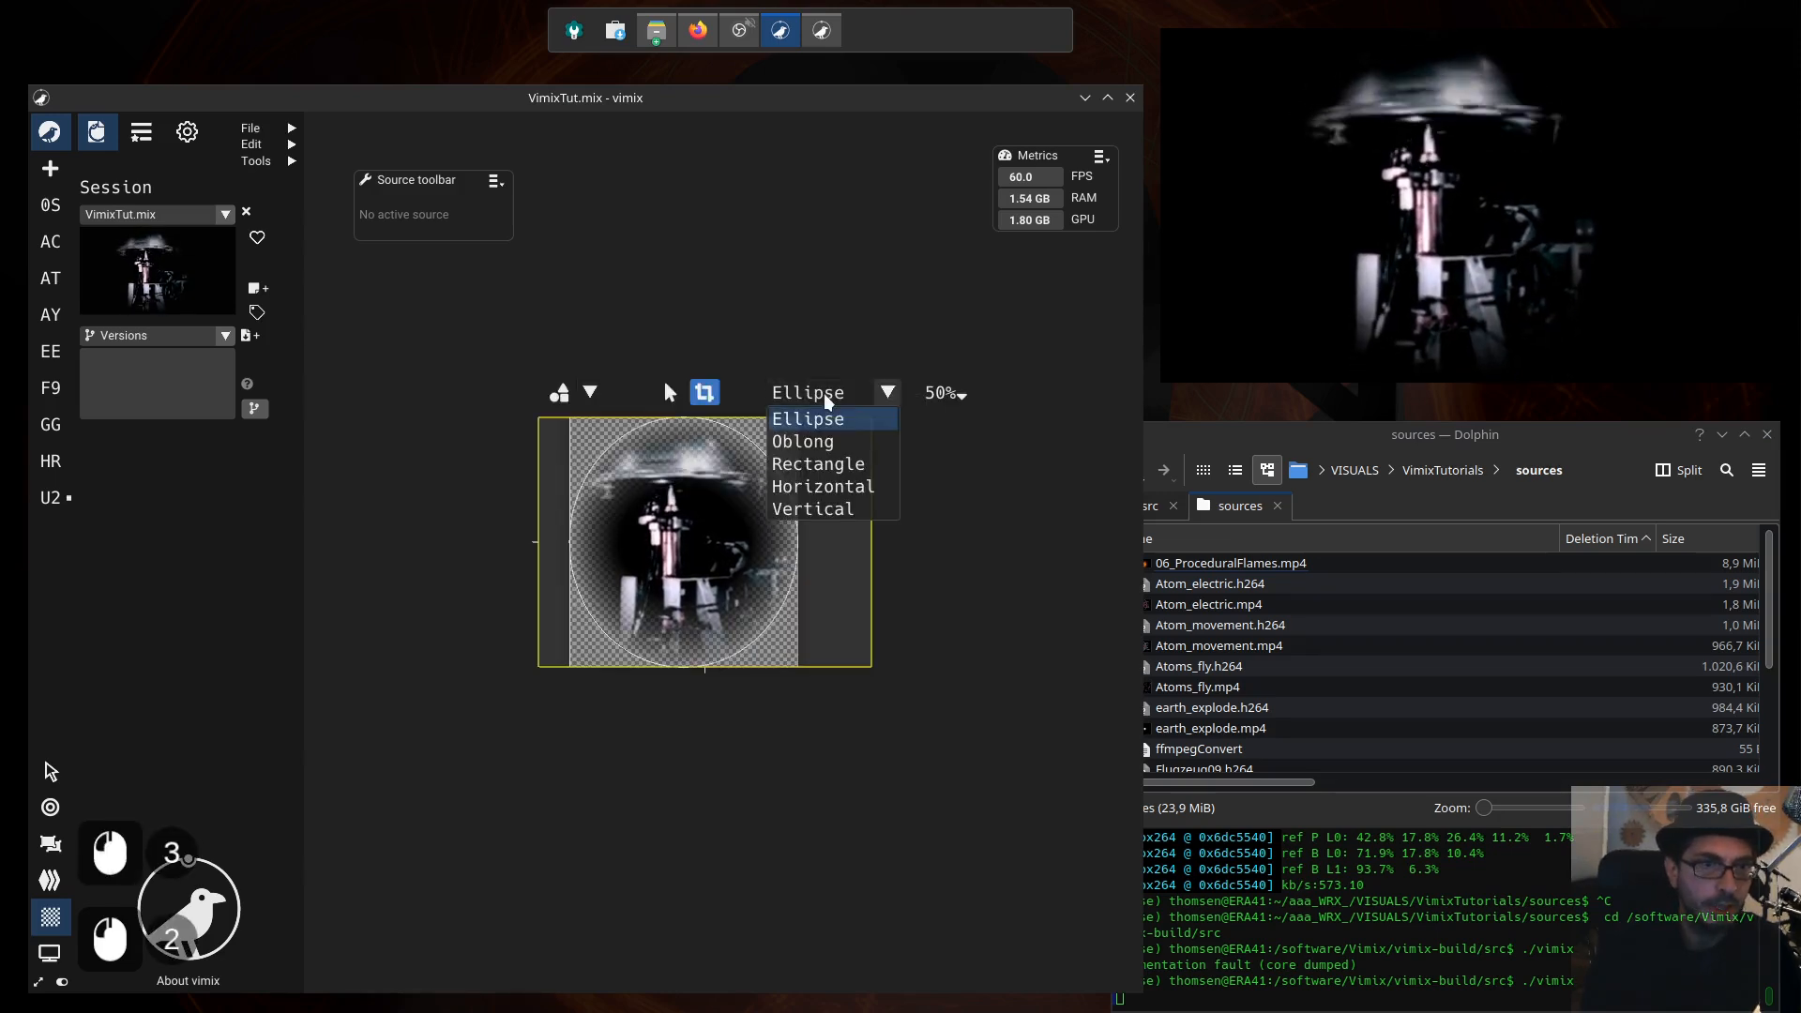
pyautogui.click(838, 446)
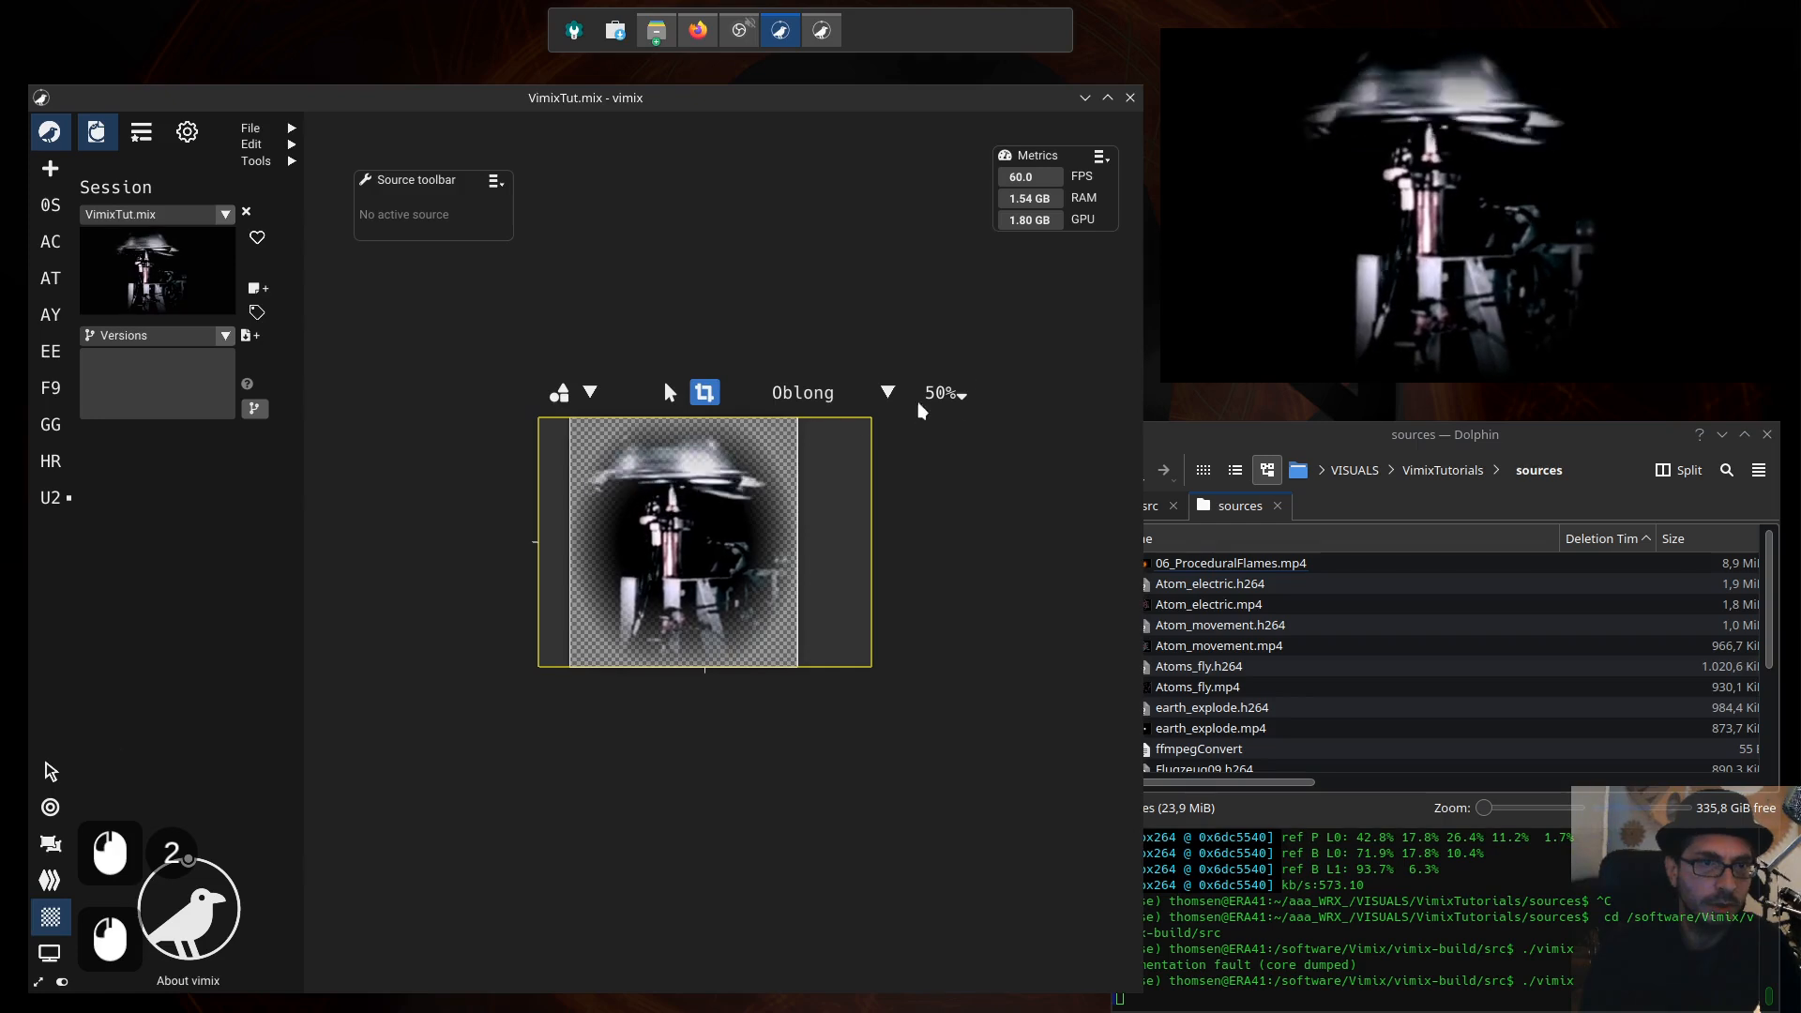
pyautogui.click(949, 397)
pyautogui.moveTo(975, 541); pyautogui.dragTo(975, 612)
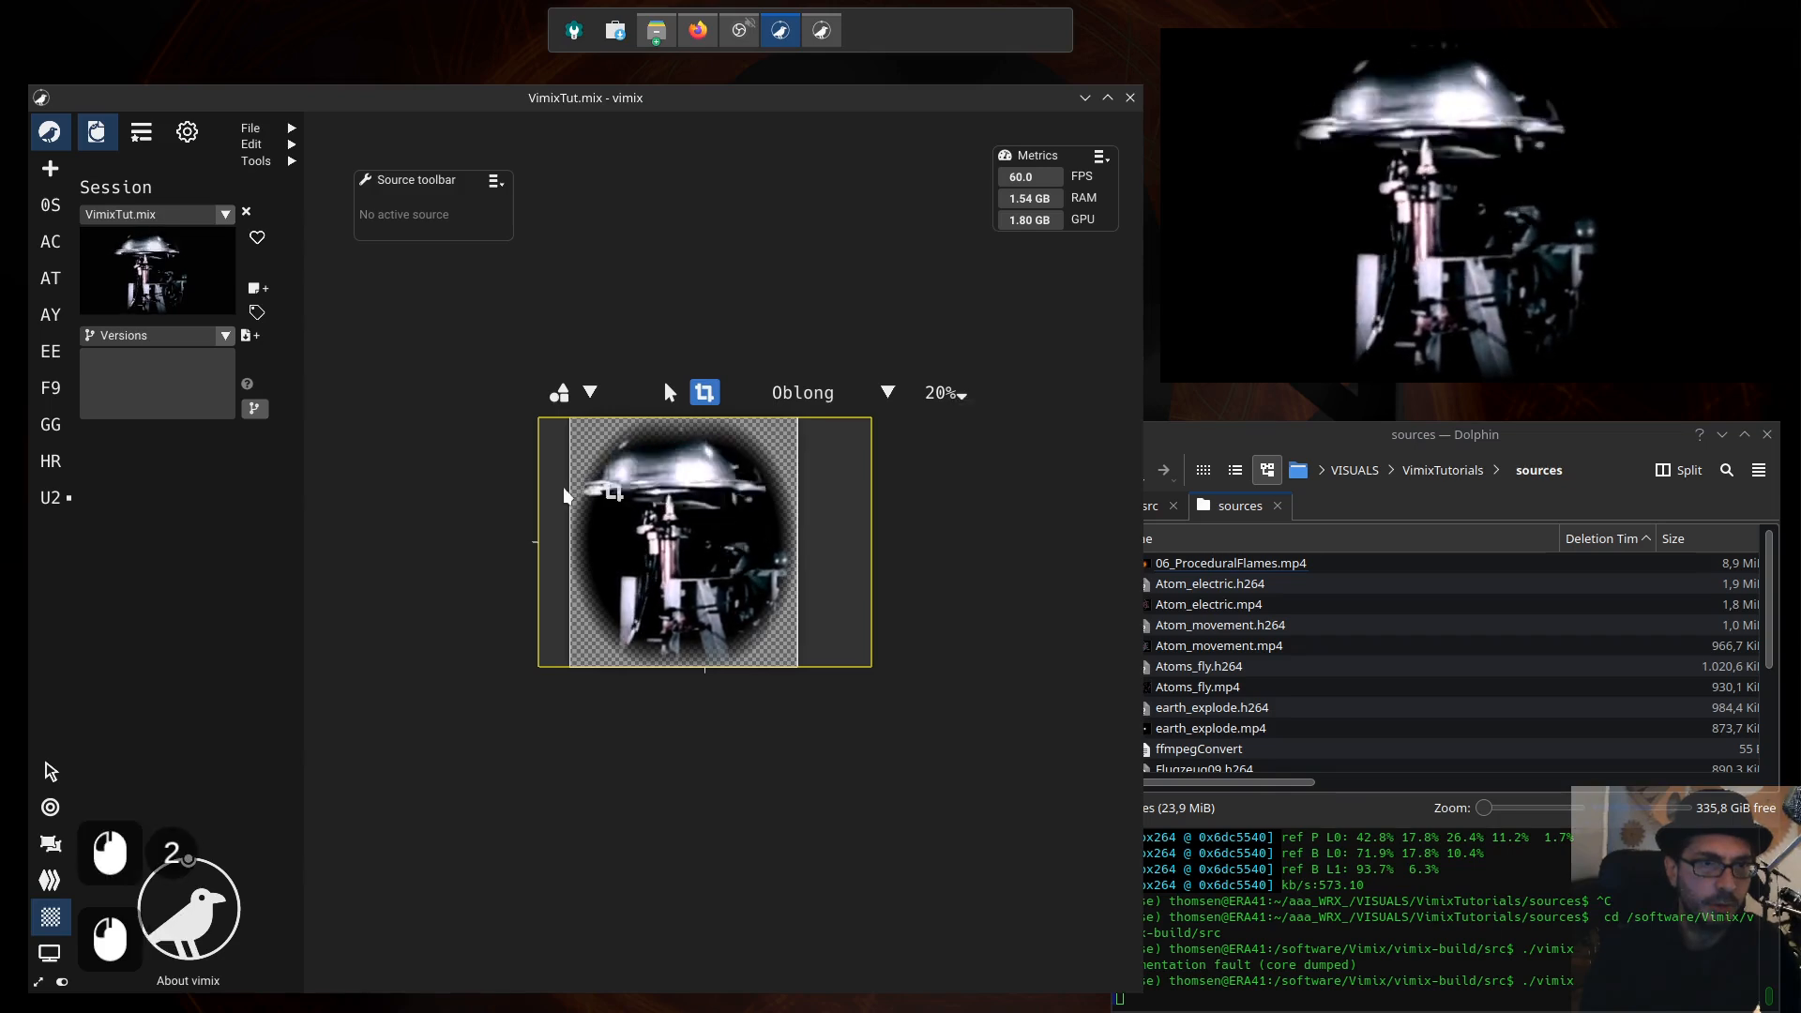
pyautogui.moveTo(579, 504); pyautogui.dragTo(595, 484)
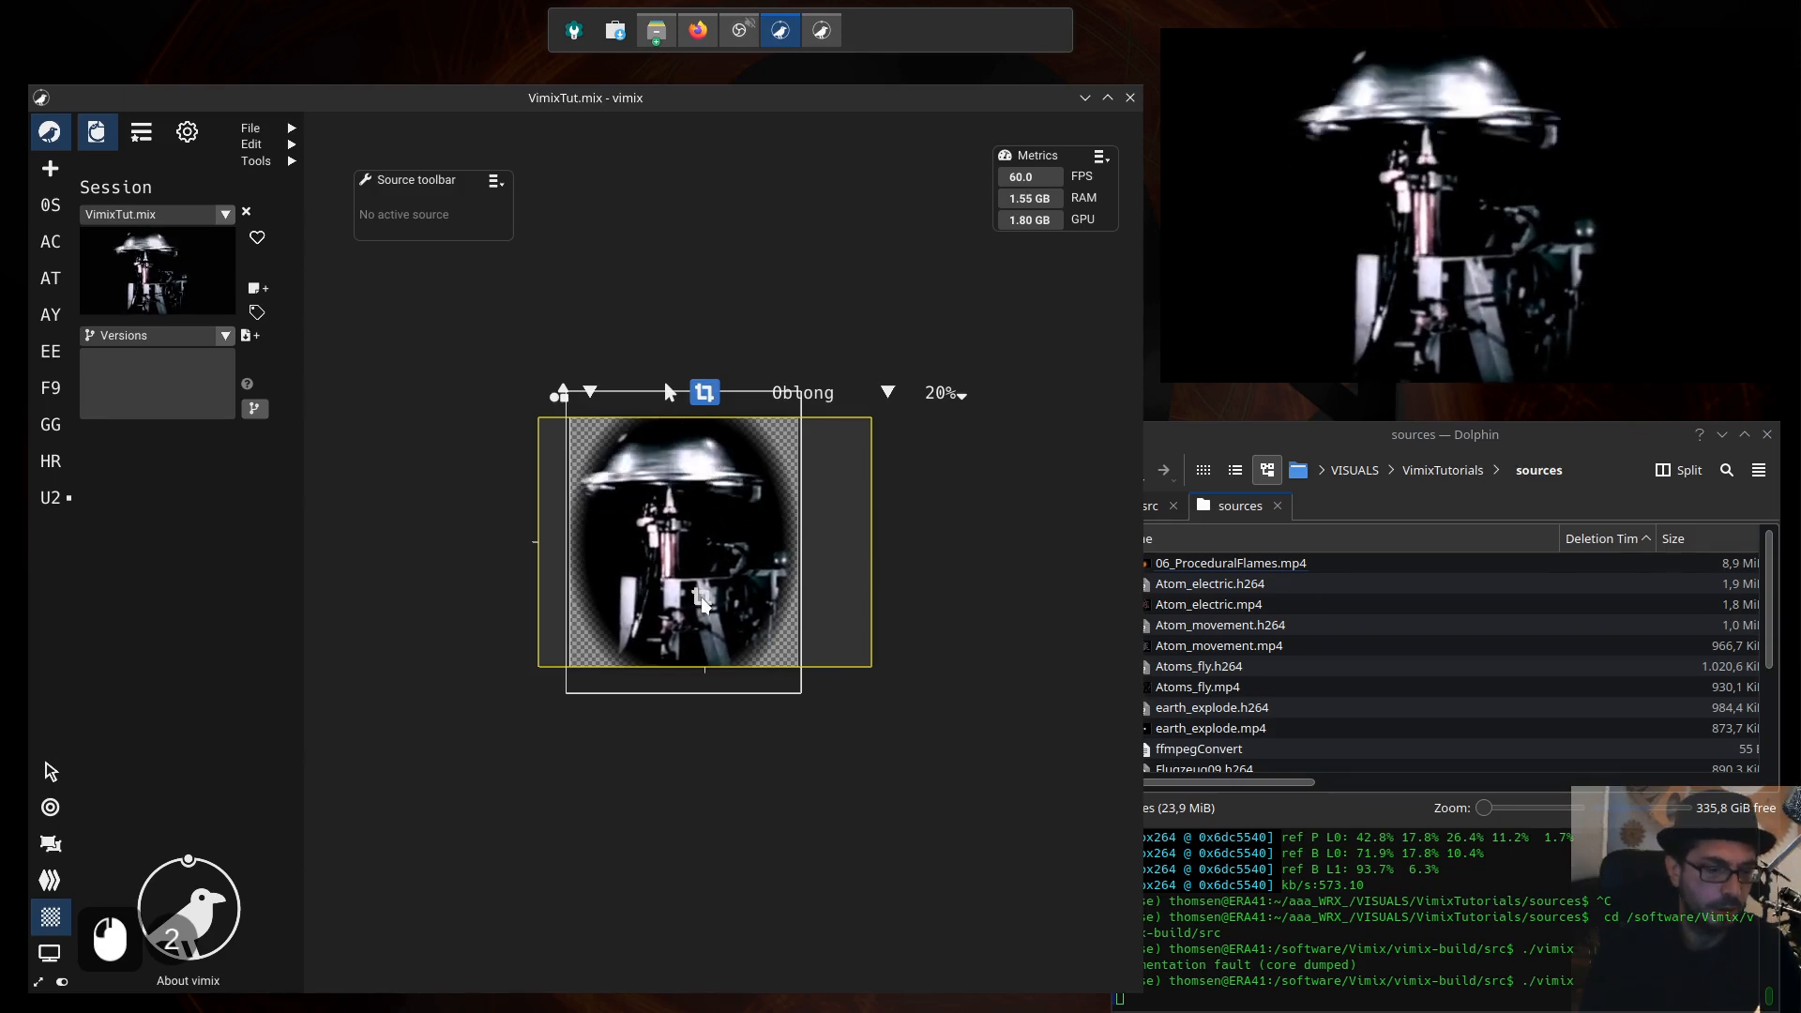
# Step: Take U2 out of the mix in the mixing view and rearrange the flames, earth_explode, atom, GG and F9 sources outside the circle
pyautogui.press('F1')
pyautogui.moveTo(827, 580); pyautogui.dragTo(558, 418)
pyautogui.moveTo(511, 553); pyautogui.dragTo(540, 482)
pyautogui.moveTo(538, 635); pyautogui.dragTo(535, 587)
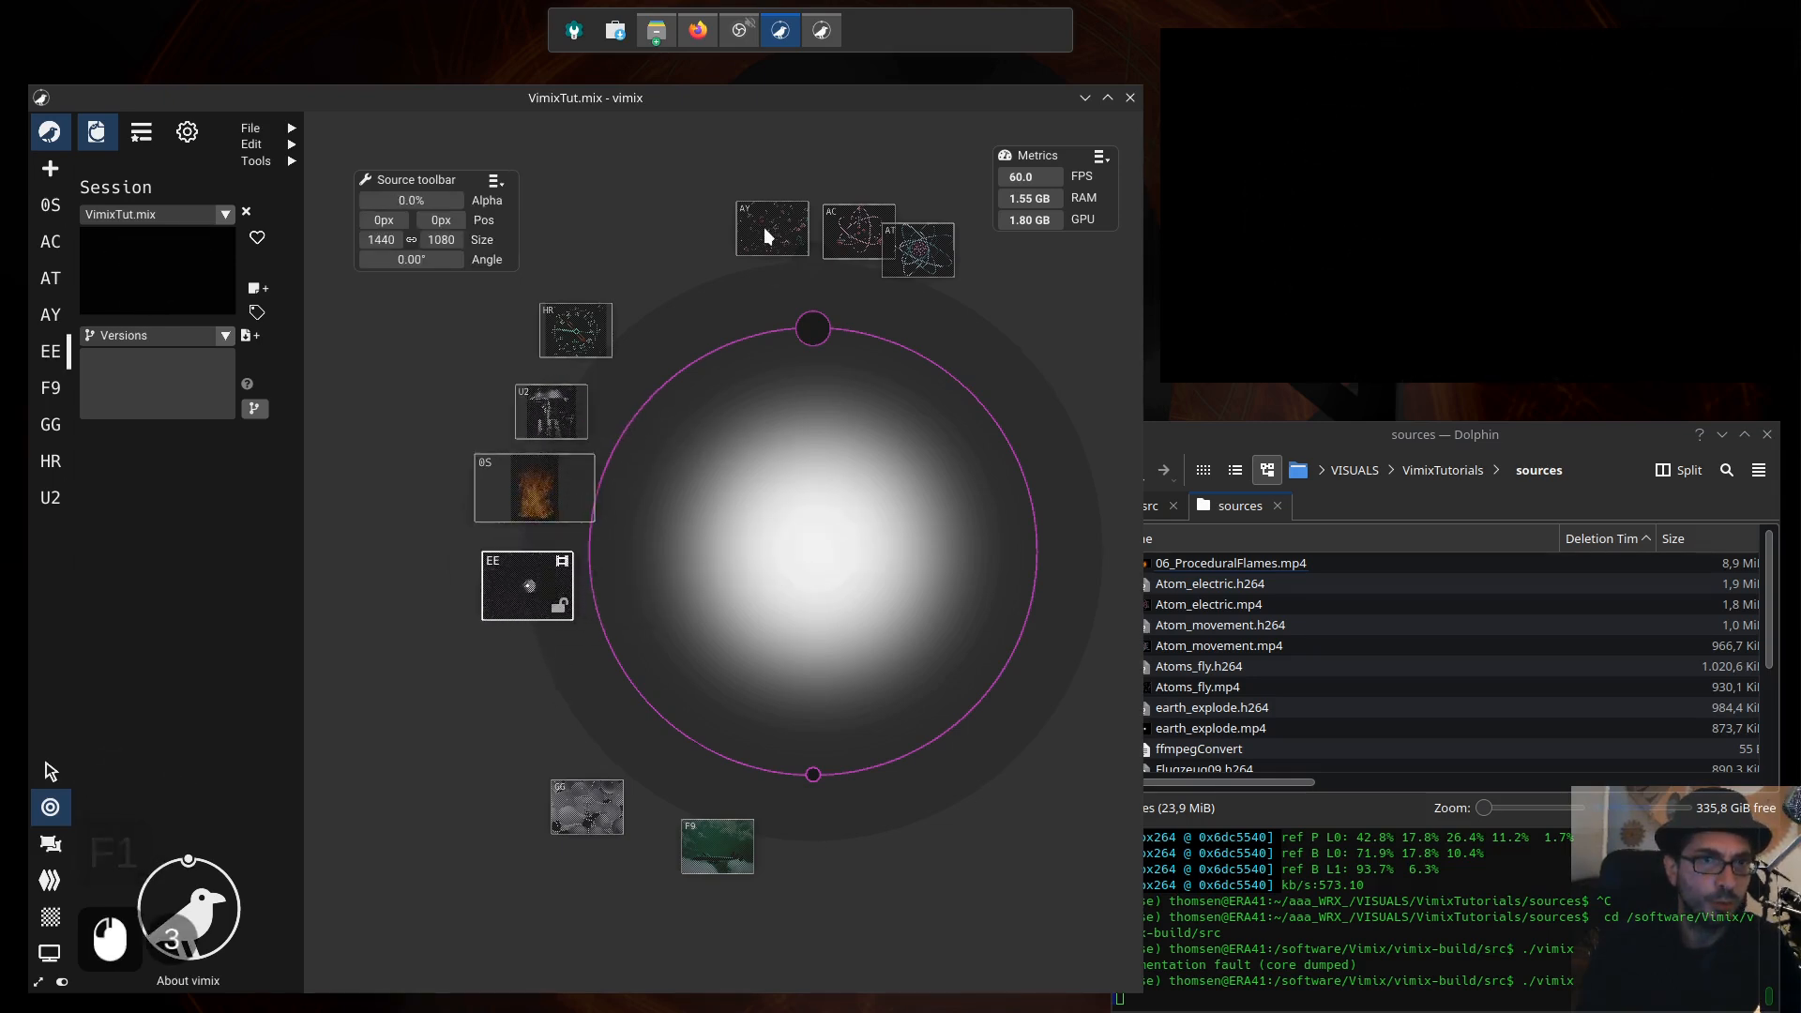
pyautogui.moveTo(763, 227); pyautogui.dragTo(735, 241)
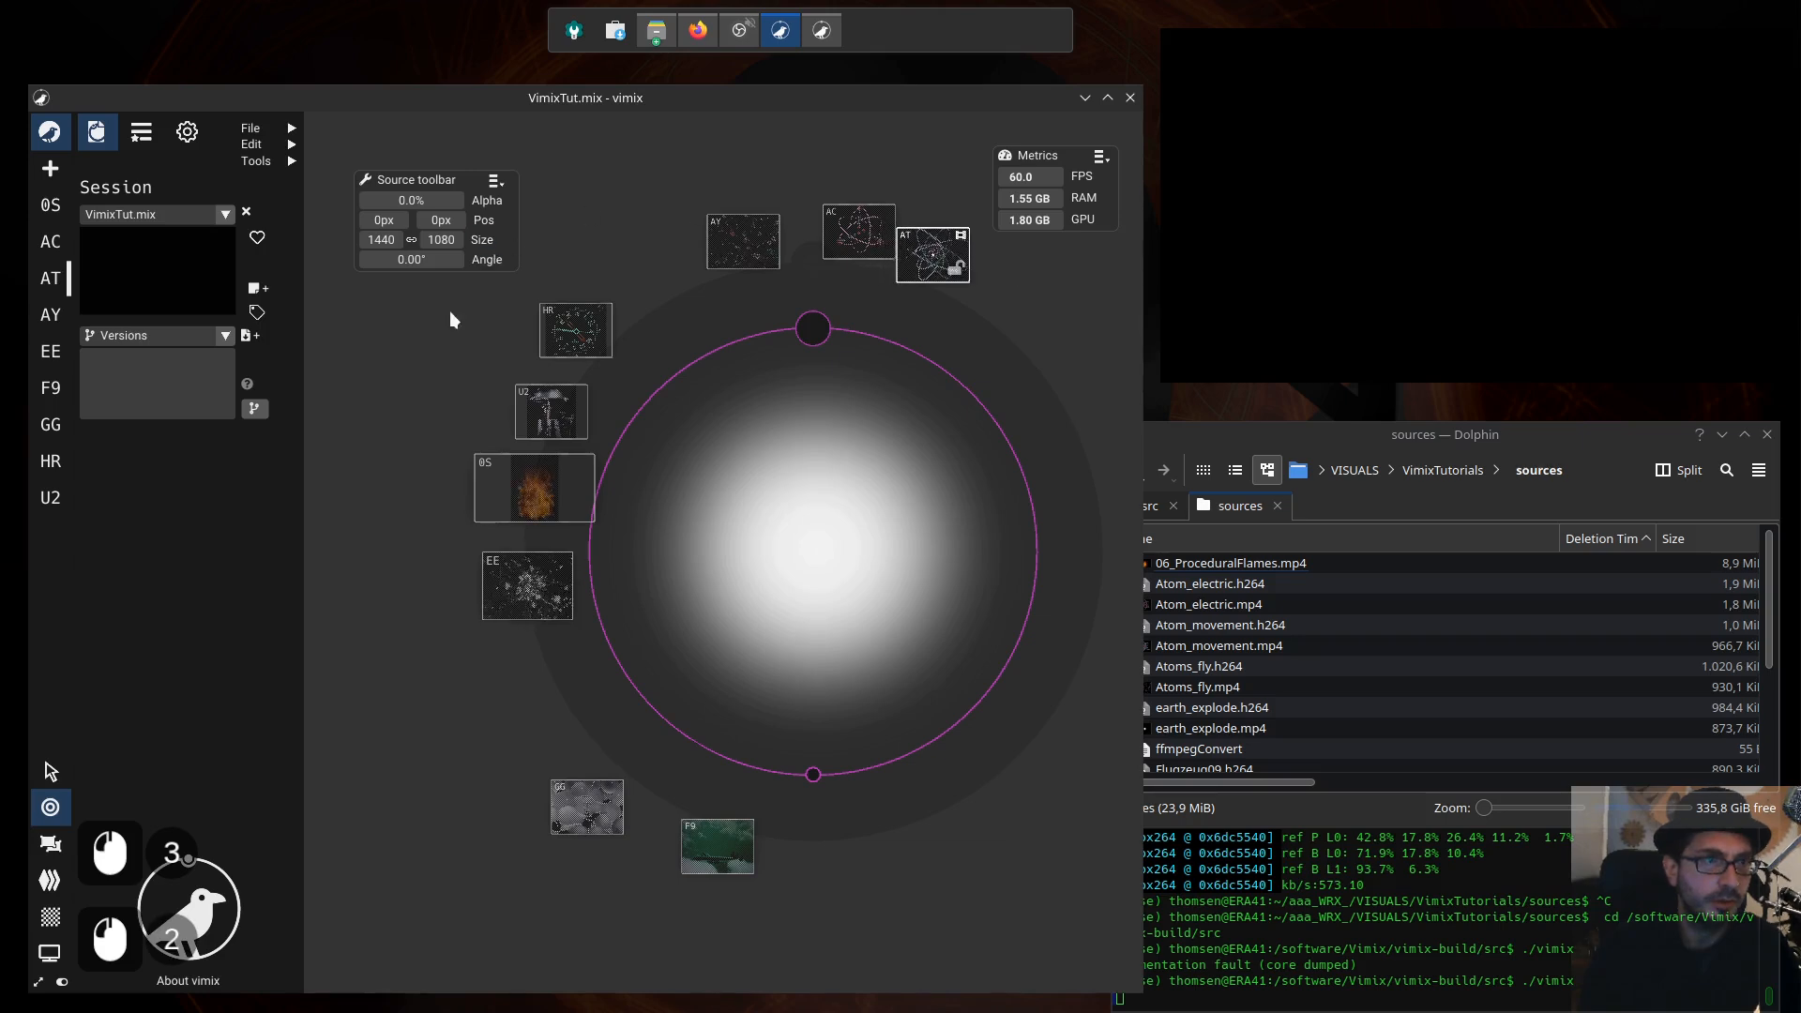
pyautogui.moveTo(581, 805); pyautogui.dragTo(557, 711)
pyautogui.moveTo(713, 847); pyautogui.dragTo(635, 797)
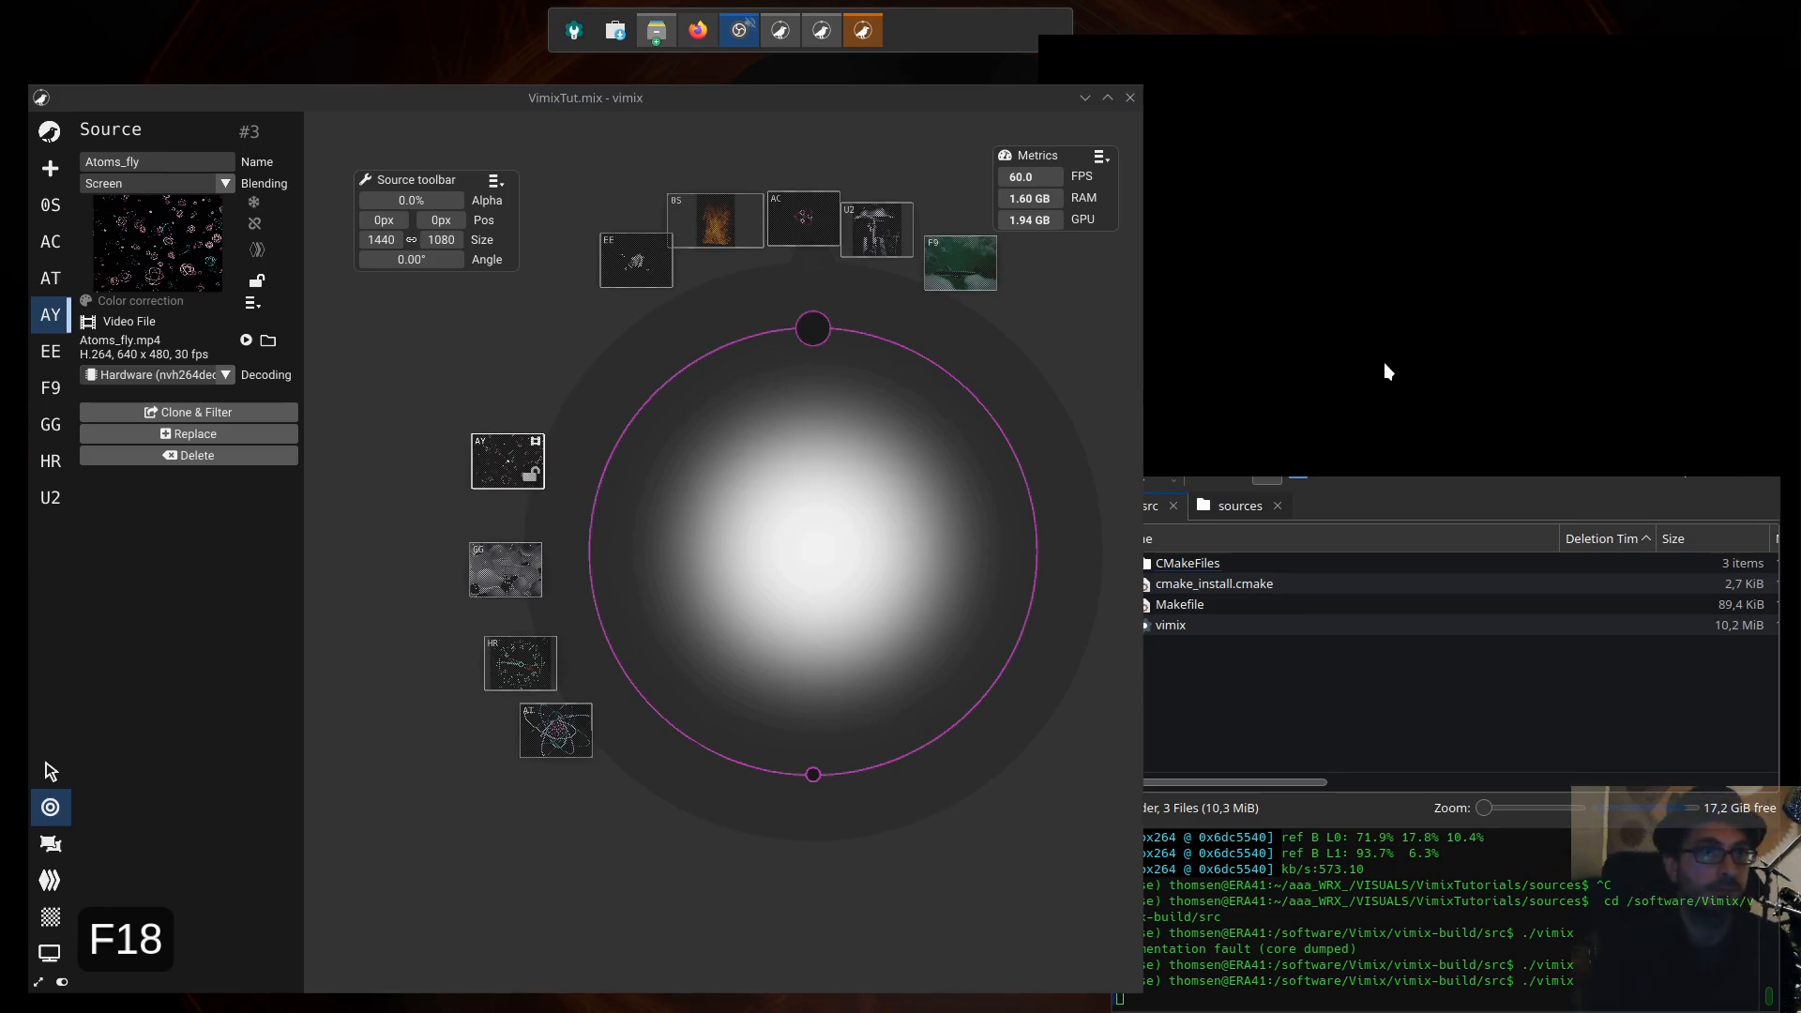
# Step: Rearrange Atoms_fly, Gluehbirne_weg, Hohenmesser and AT in a column on the left outside the mixing circle
pyautogui.click(506, 459)
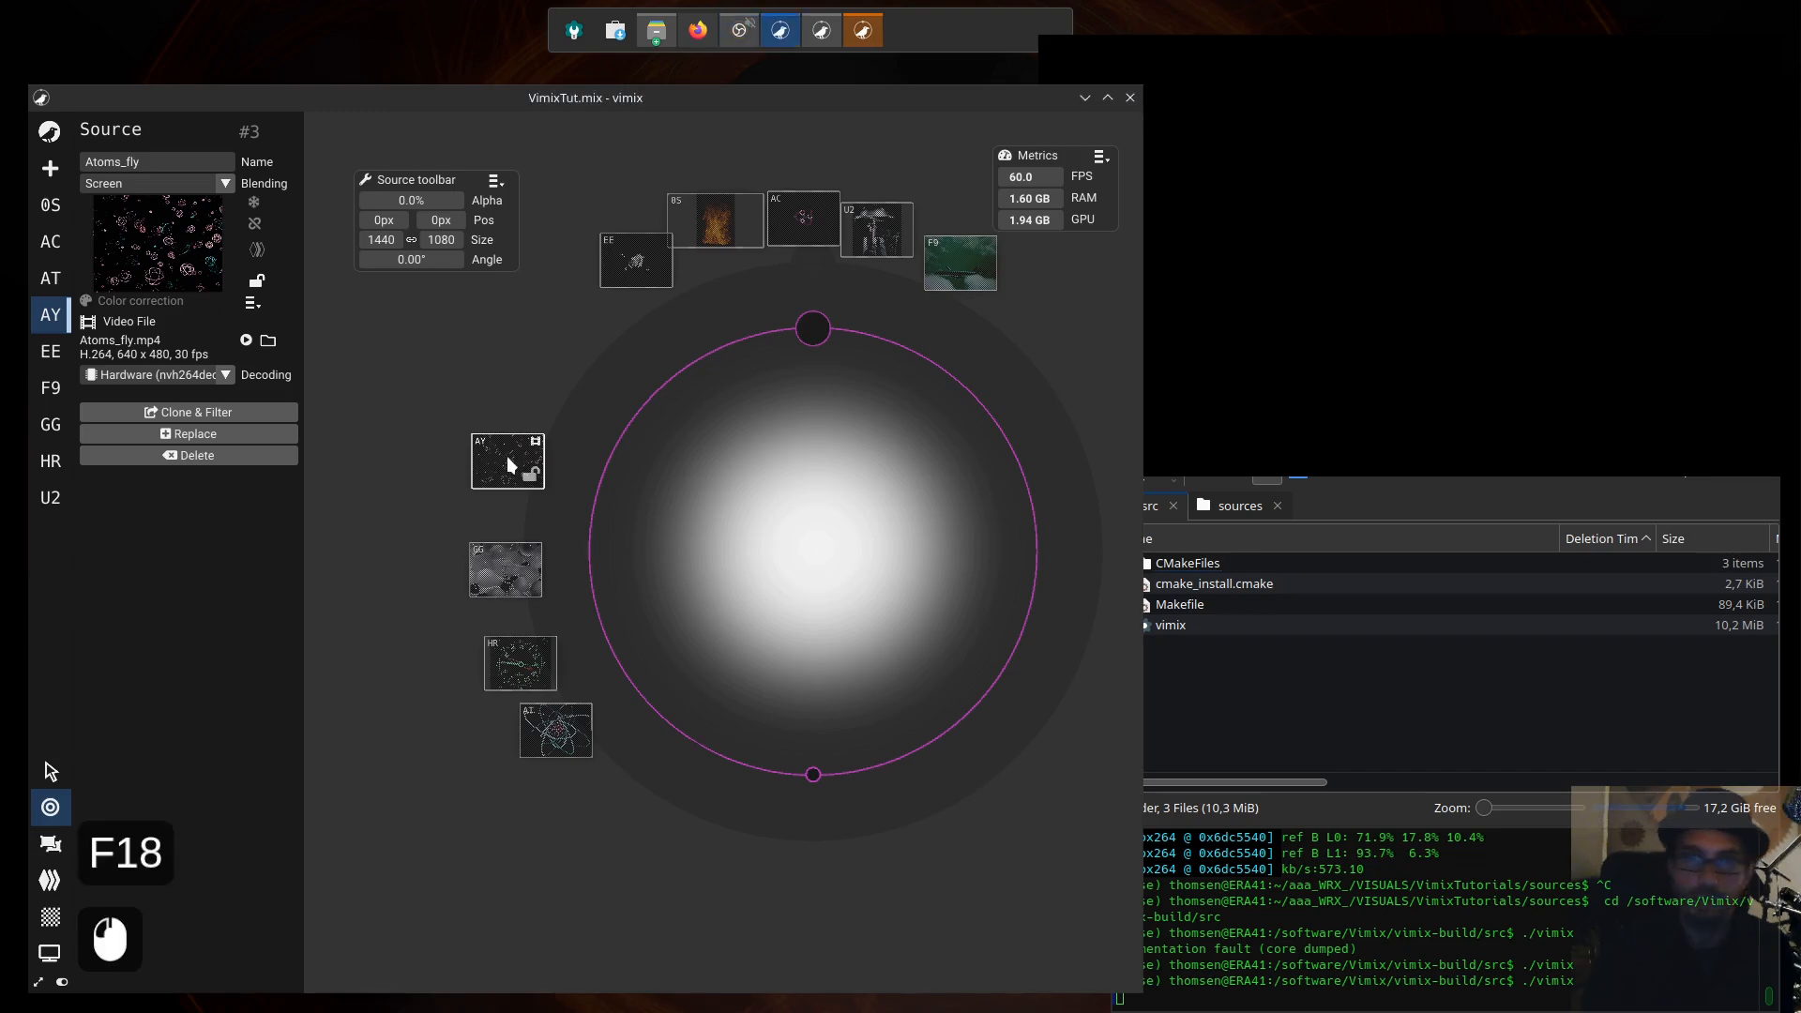
pyautogui.moveTo(508, 455)
pyautogui.mouseDown()
pyautogui.moveTo(835, 535)
pyautogui.moveTo(655, 462)
pyautogui.moveTo(579, 402)
pyautogui.moveTo(496, 482)
pyautogui.mouseUp()
pyautogui.moveTo(505, 573); pyautogui.dragTo(492, 540)
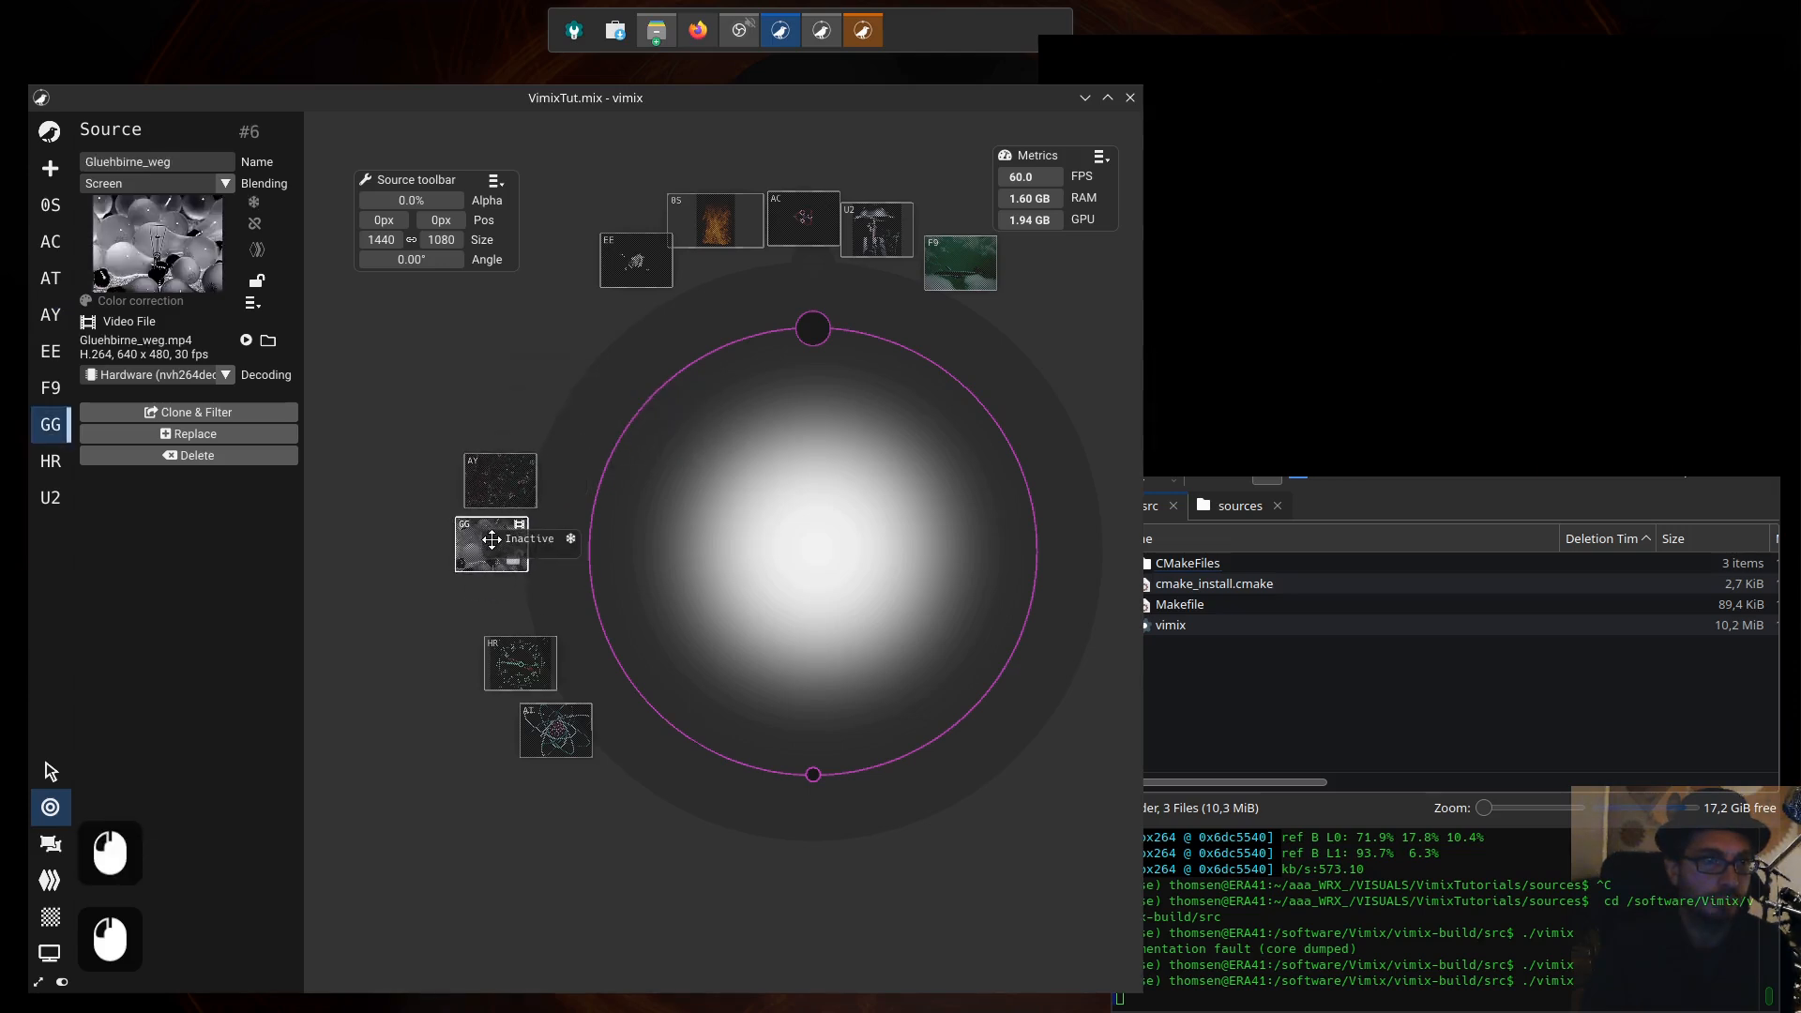
pyautogui.moveTo(523, 669); pyautogui.dragTo(496, 617)
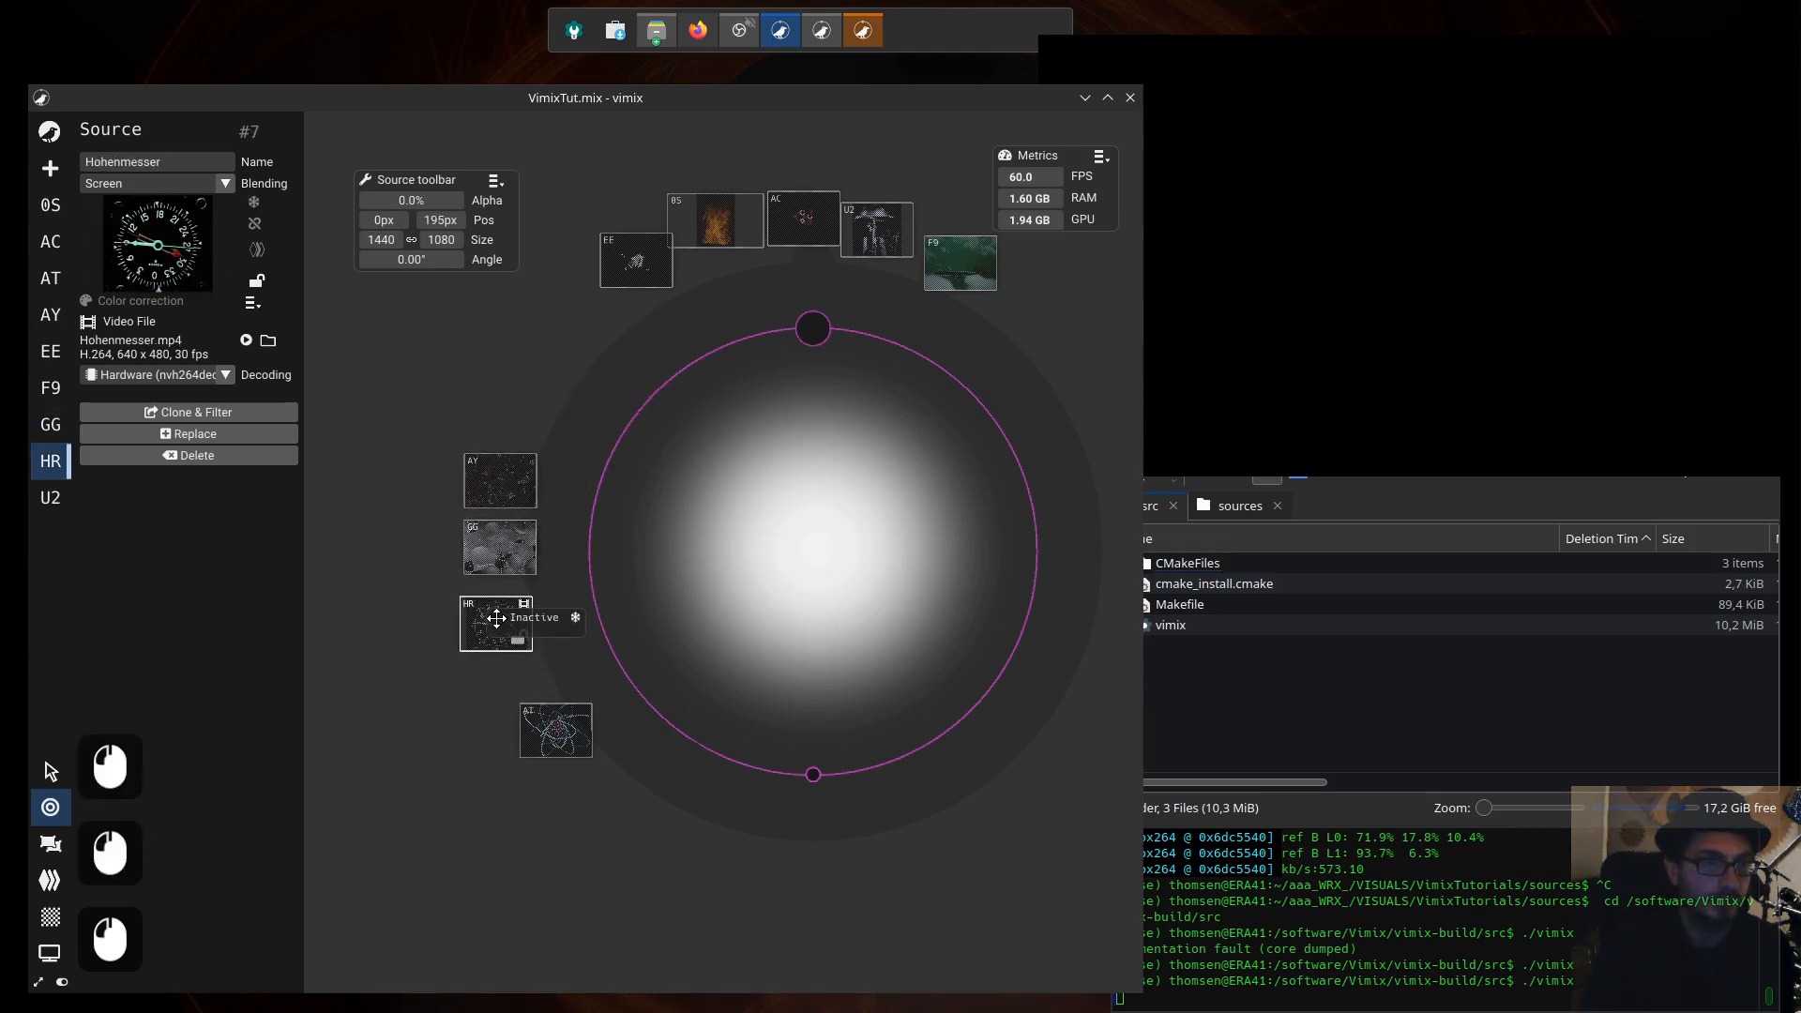
pyautogui.moveTo(554, 747)
pyautogui.mouseDown()
pyautogui.moveTo(527, 688)
pyautogui.moveTo(794, 594)
pyautogui.moveTo(628, 762)
pyautogui.moveTo(549, 719)
pyautogui.mouseUp()
pyautogui.moveTo(473, 638); pyautogui.dragTo(554, 627)
# Step: Bring Gluehbirne_weg into the mix at 99.8% alpha and move Hohenmesser and AT up below Atoms_fly
pyautogui.moveTo(500, 548); pyautogui.dragTo(813, 576)
pyautogui.moveTo(524, 636); pyautogui.dragTo(511, 570)
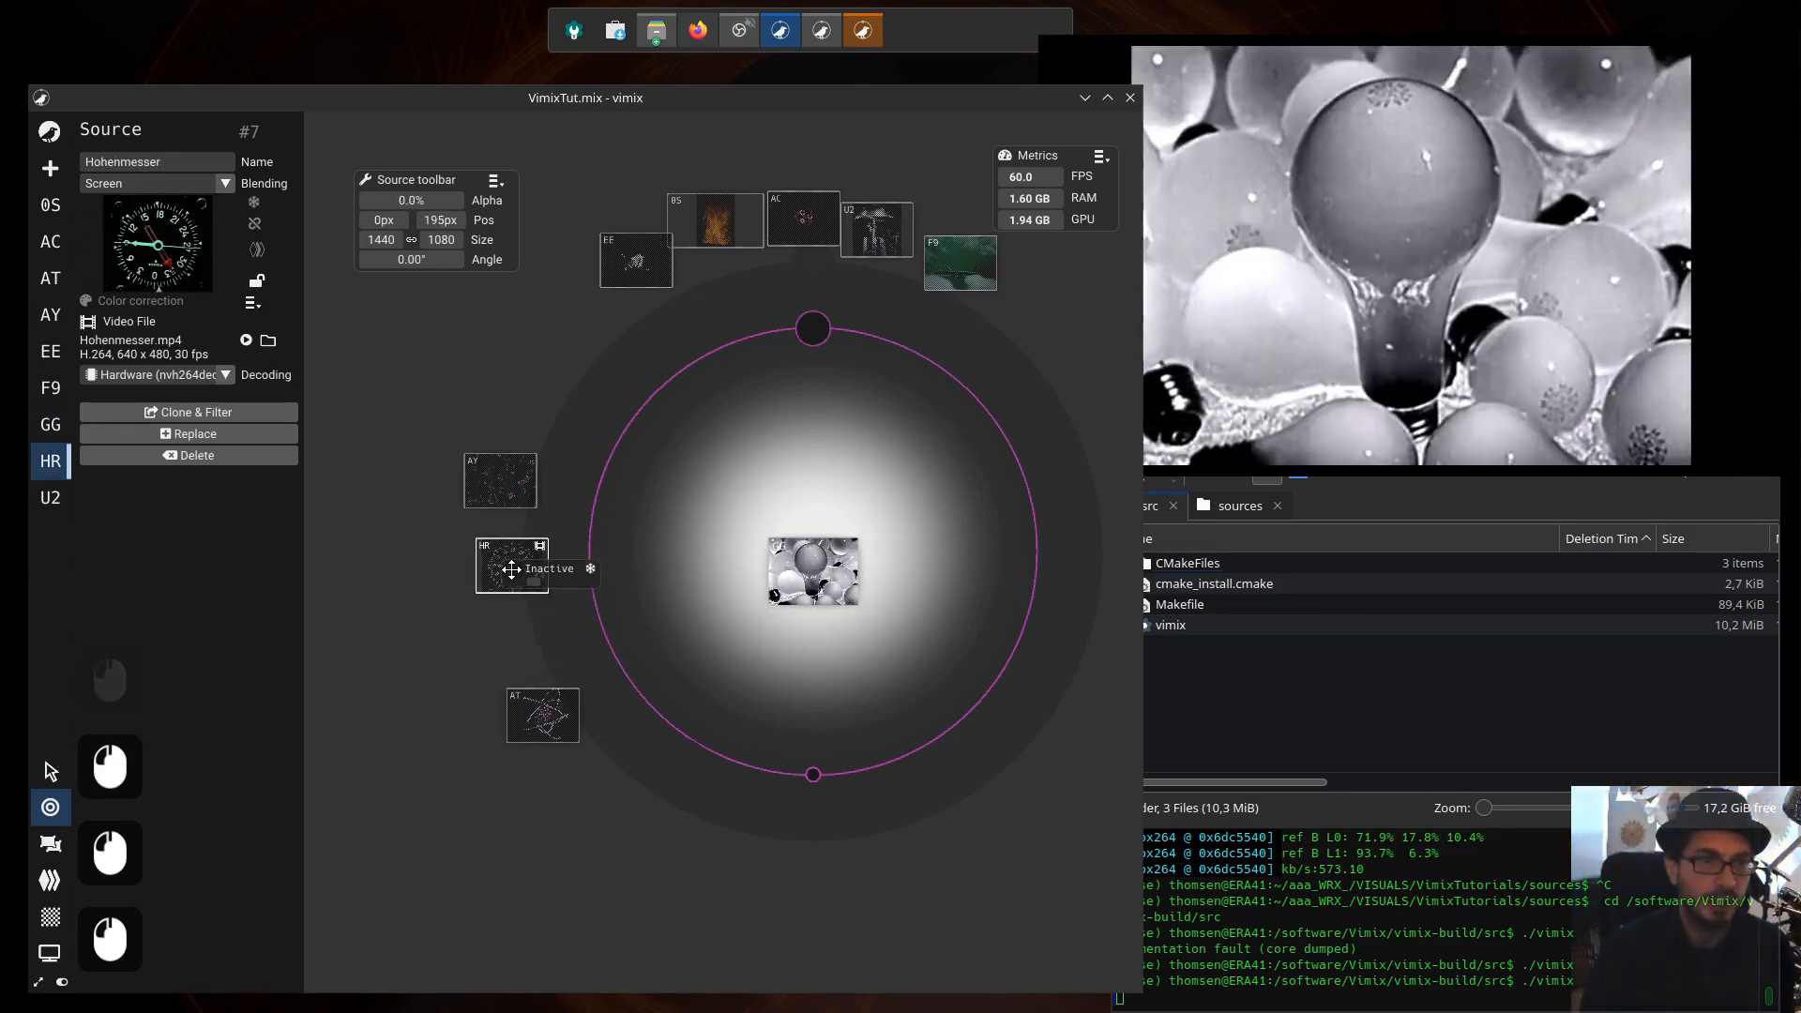
pyautogui.moveTo(541, 716); pyautogui.dragTo(497, 651)
# Step: Scale Gluehbirne_weg down to 391 × 293 with width and height linked, and shift its horizontal position to -103px
pyautogui.click(776, 589)
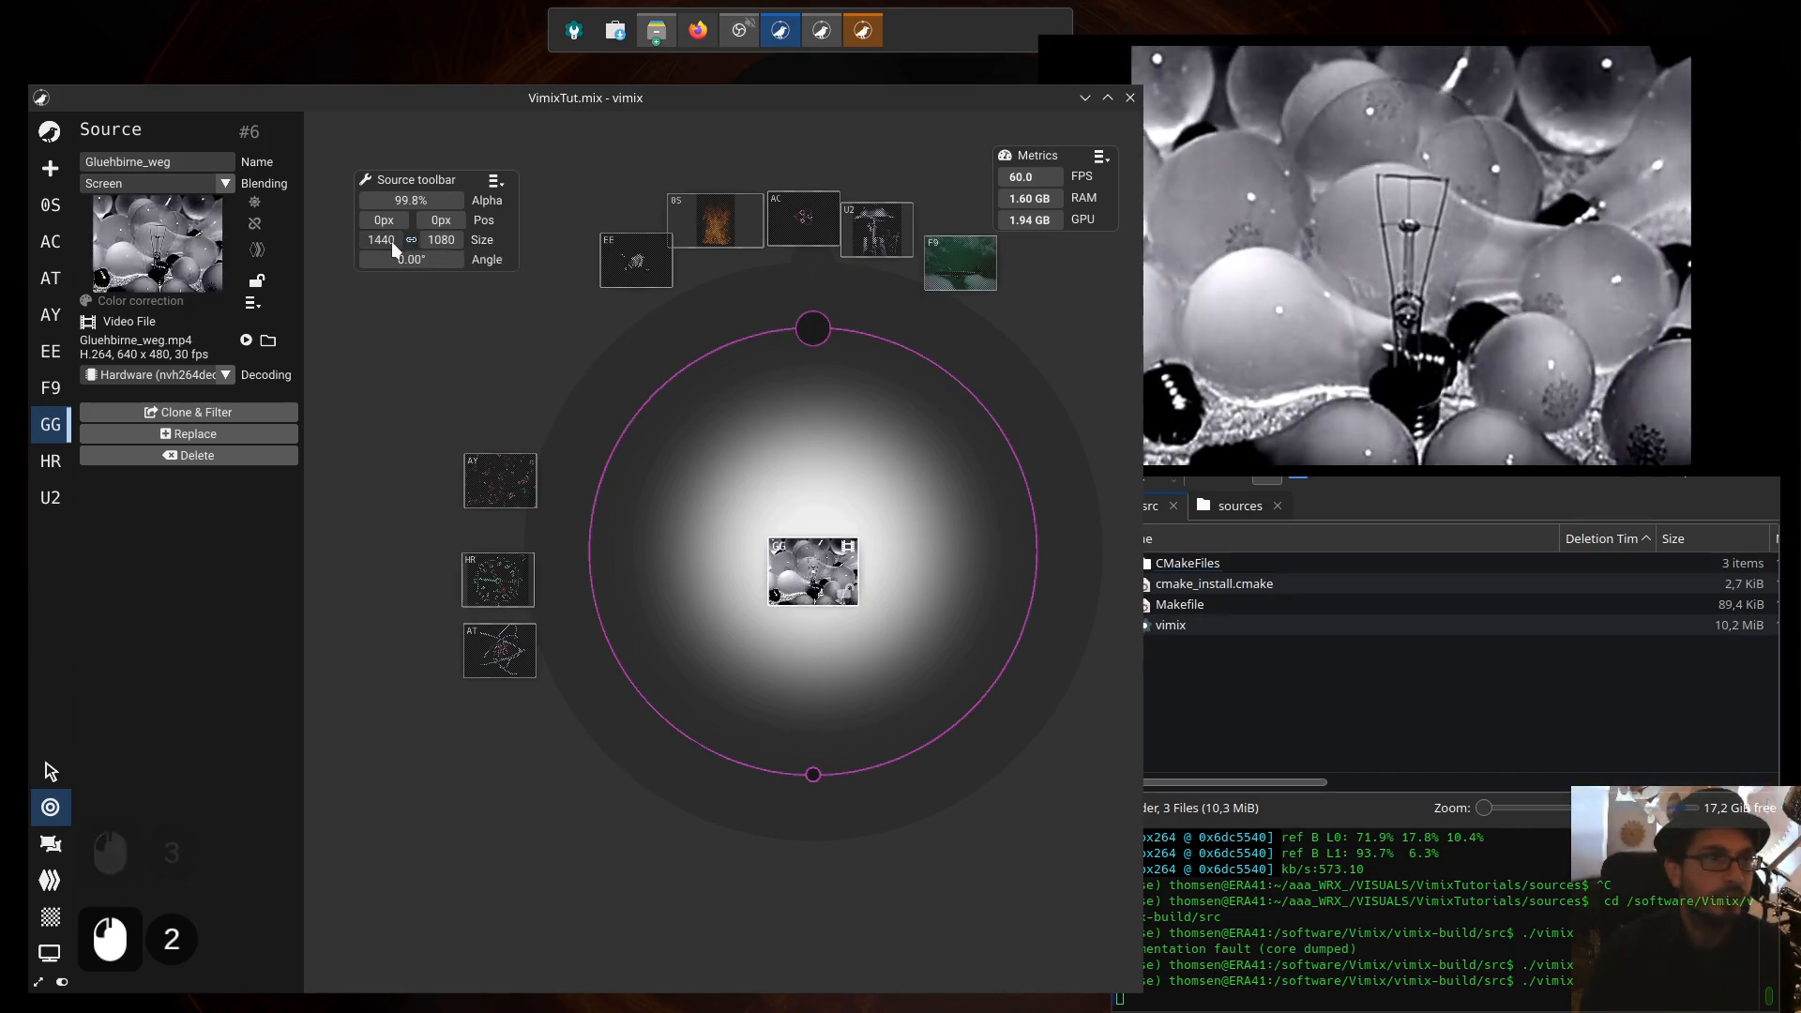
pyautogui.moveTo(389, 240); pyautogui.dragTo(4, 247)
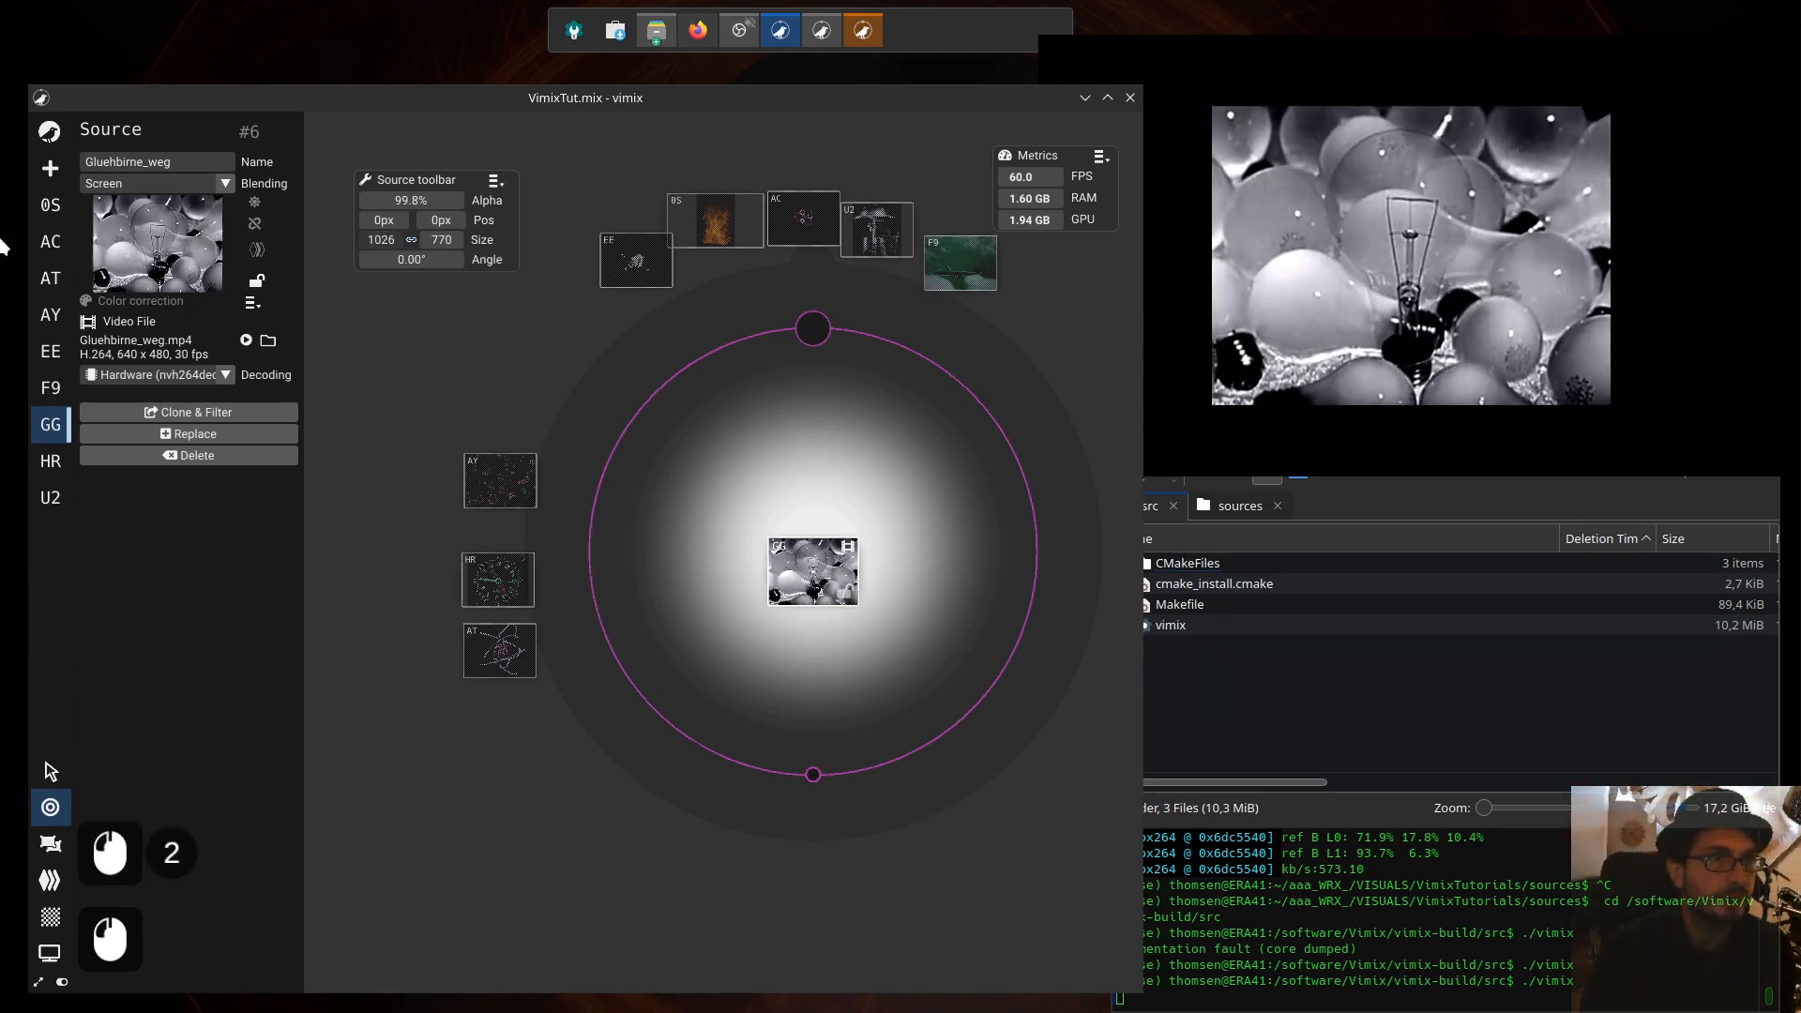
pyautogui.moveTo(388, 240); pyautogui.dragTo(147, 245)
pyautogui.moveTo(394, 241); pyautogui.dragTo(351, 238)
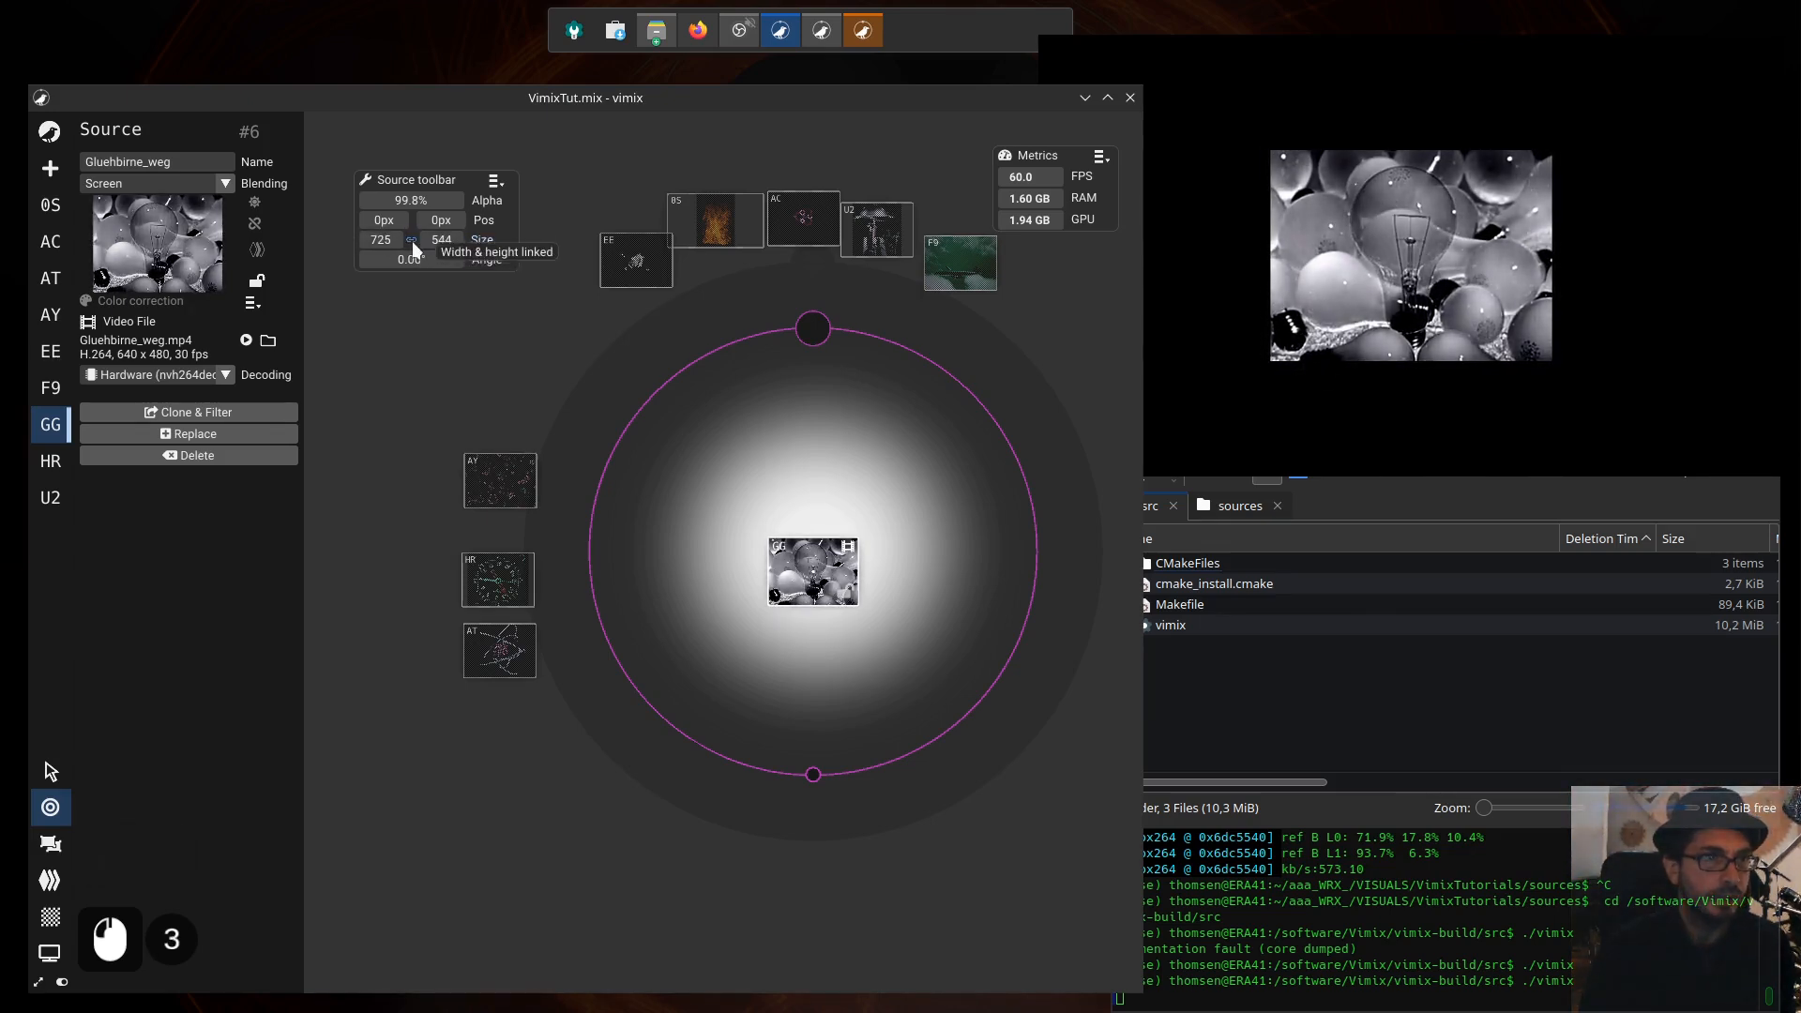
pyautogui.moveTo(385, 240); pyautogui.dragTo(232, 252)
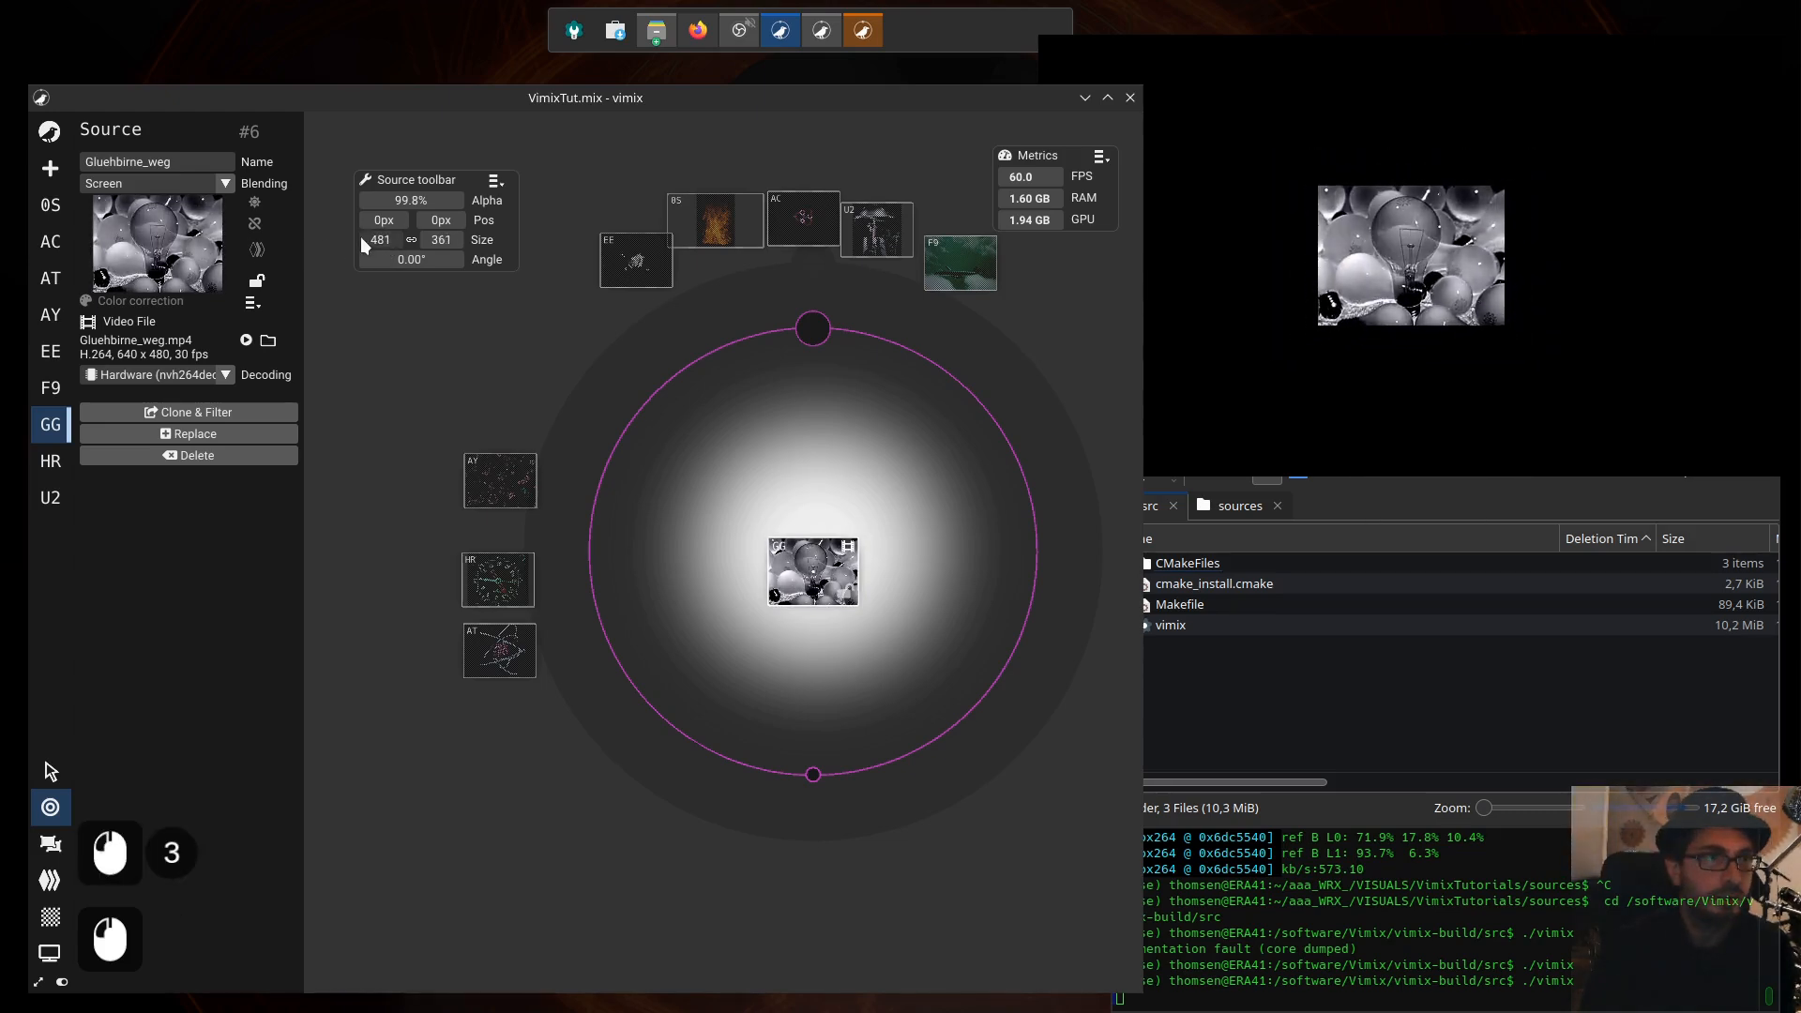
pyautogui.moveTo(360, 236); pyautogui.dragTo(296, 212)
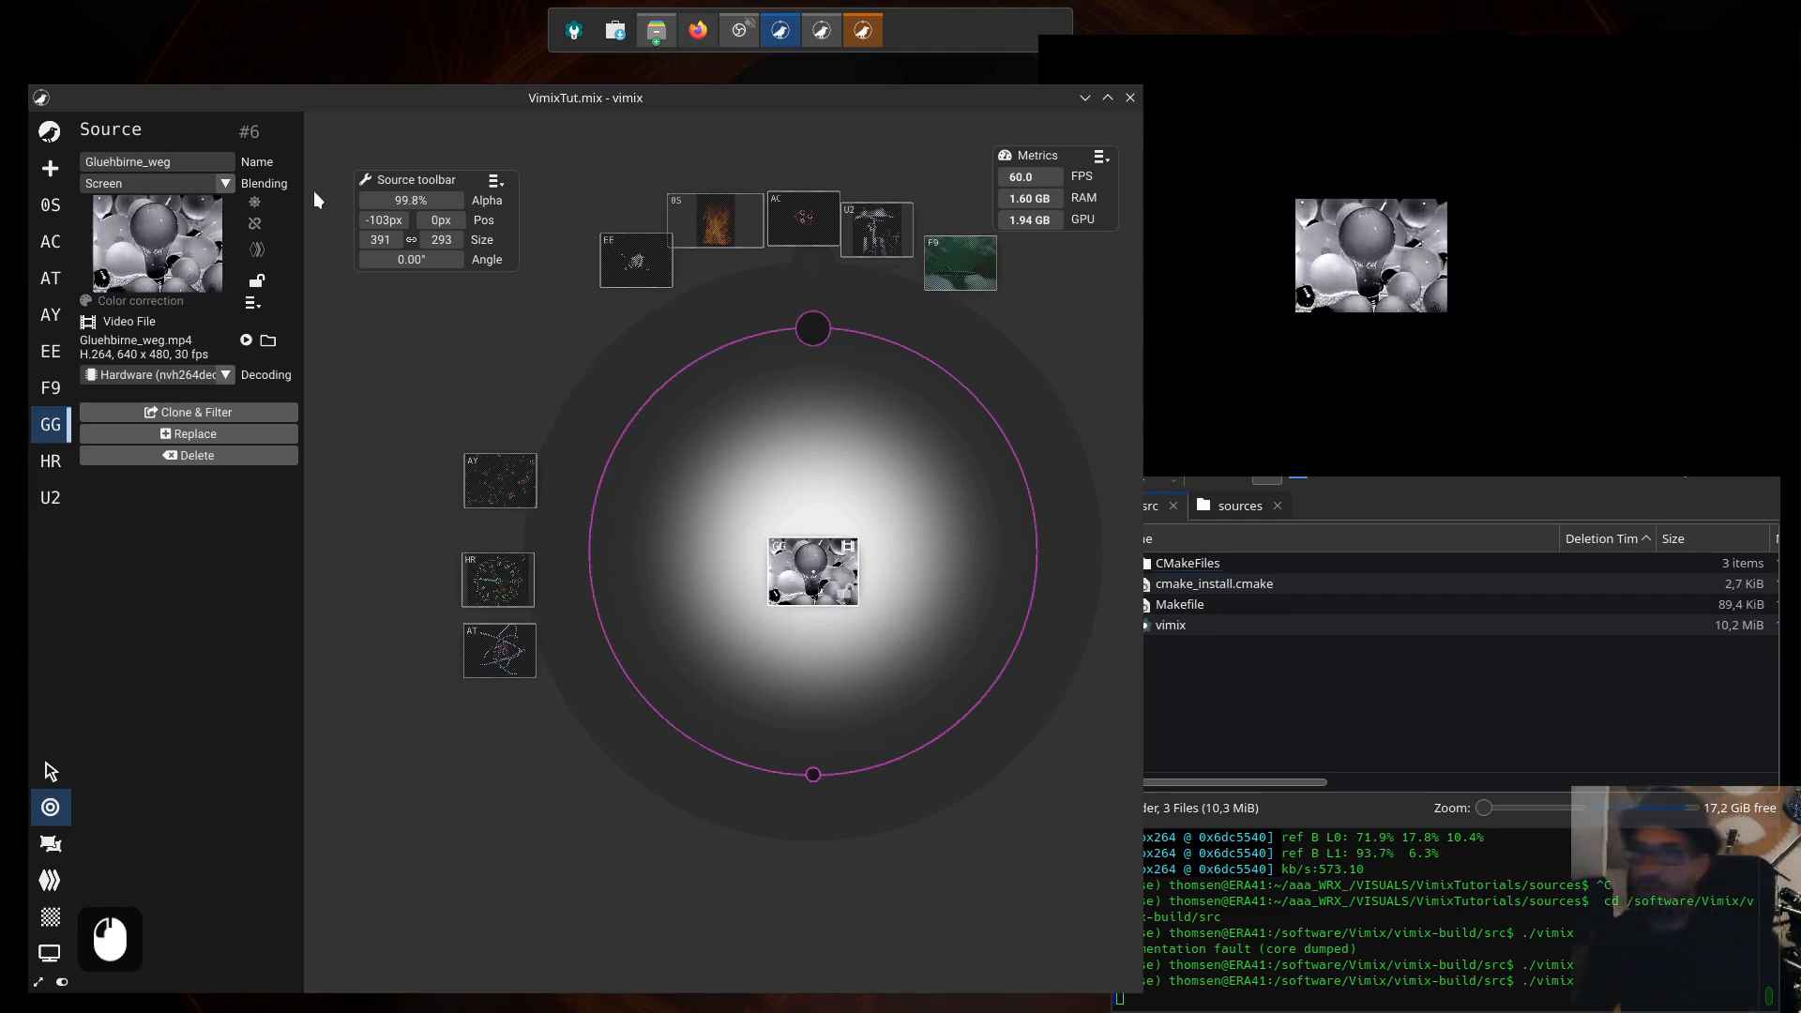
# Step: Move Gluehbirne_weg closer to the centre of the mixing circle to raise its alpha to 100%
pyautogui.press('F13')
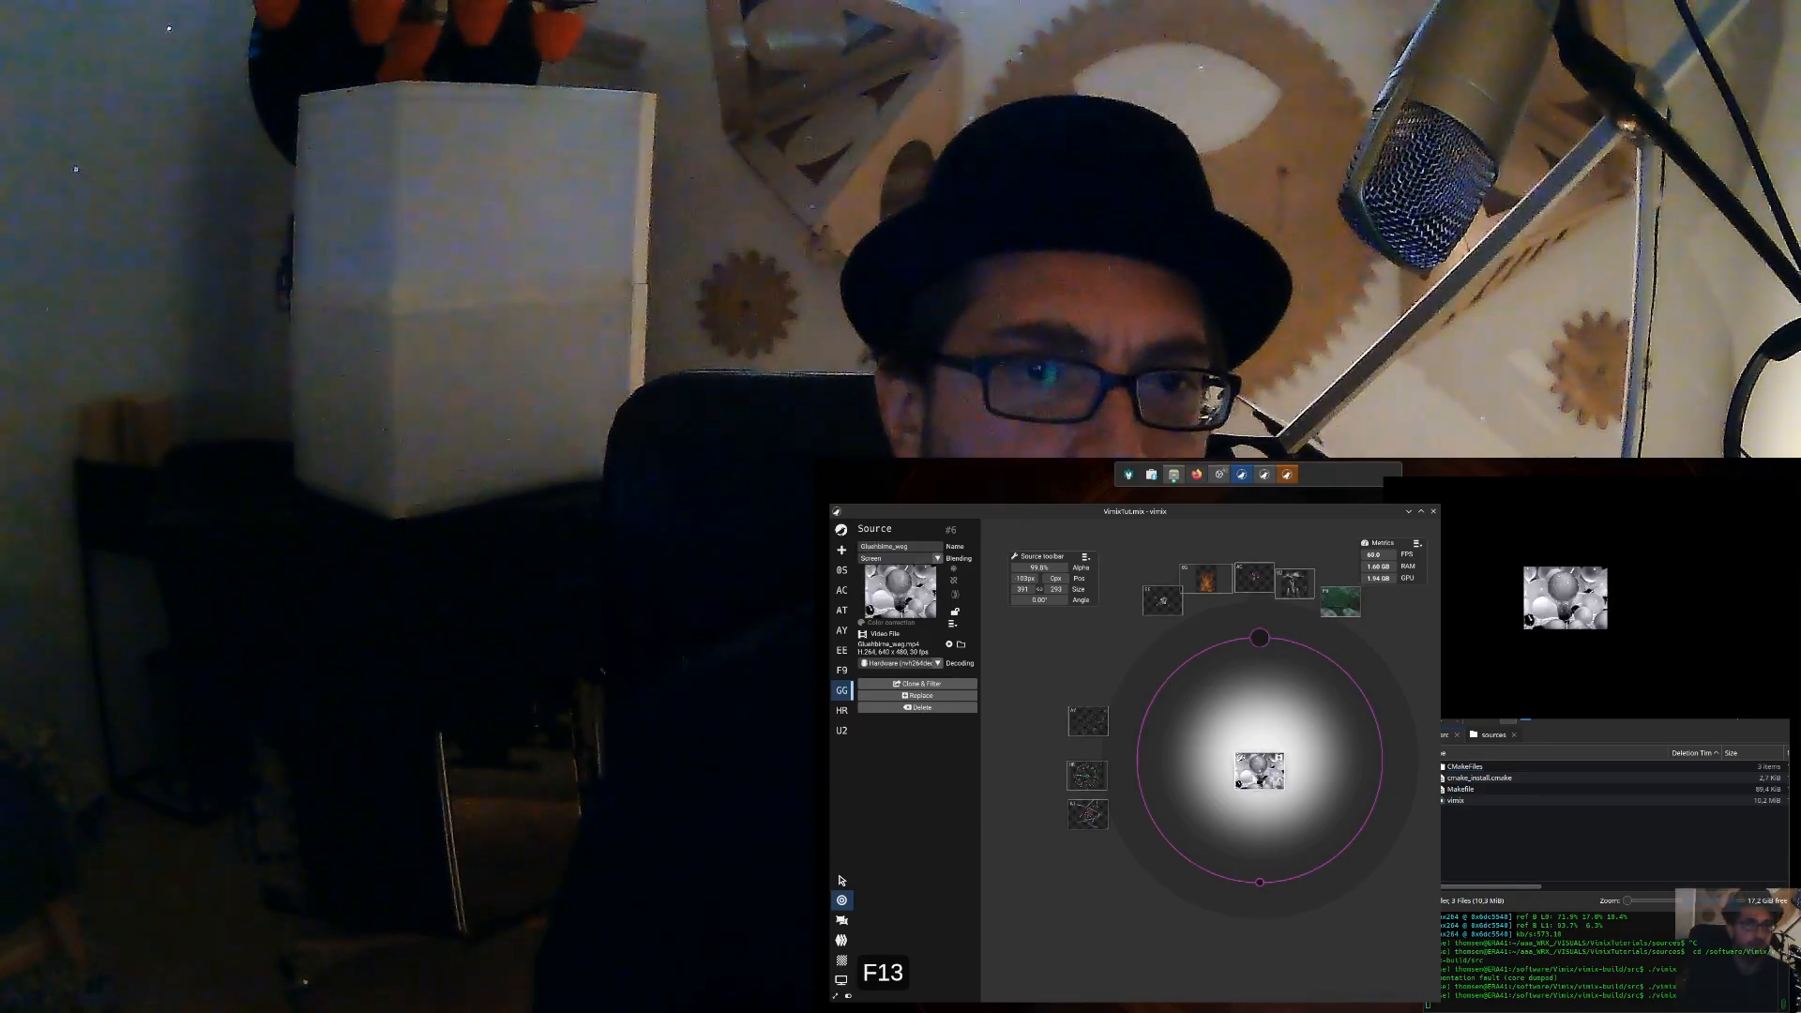
pyautogui.moveTo(1257, 771); pyautogui.dragTo(1263, 760)
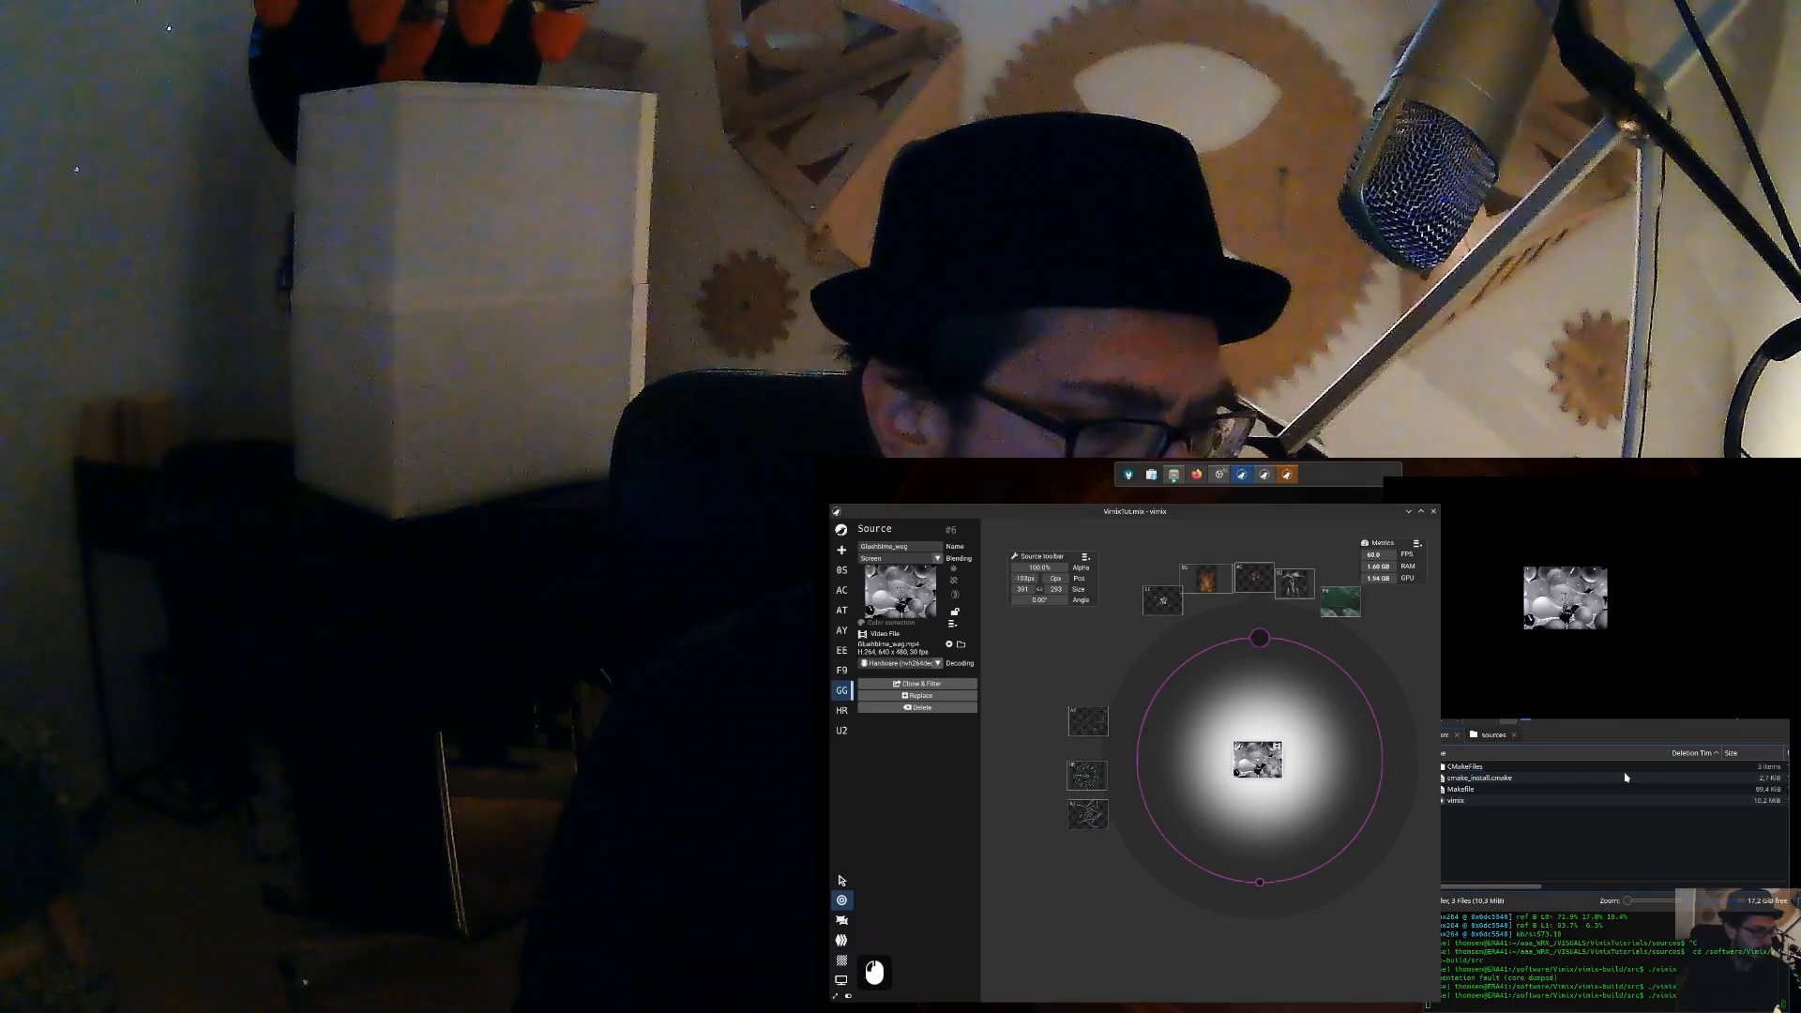
pyautogui.press('F14')
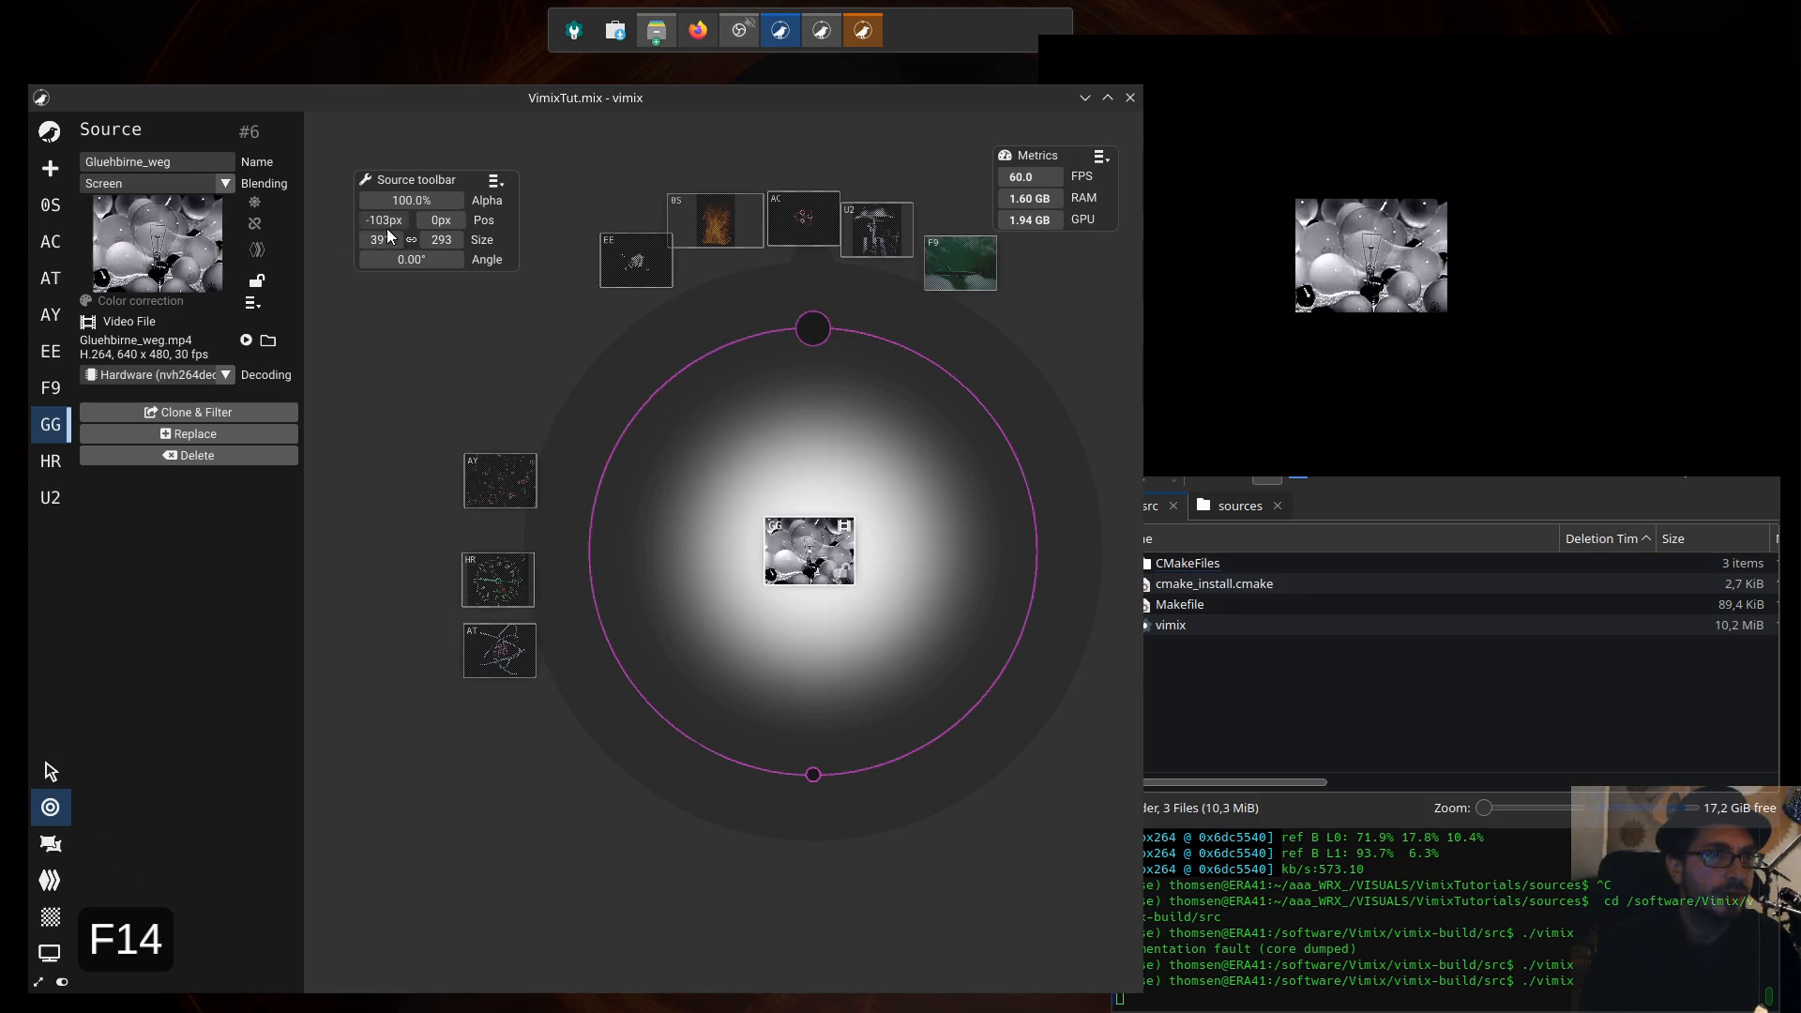
# Step: Position Gluehbirne_weg at -399px, -426px and reduce its size to 190 × 143
pyautogui.moveTo(385, 221); pyautogui.dragTo(252, 225)
pyautogui.moveTo(443, 217); pyautogui.dragTo(42, 212)
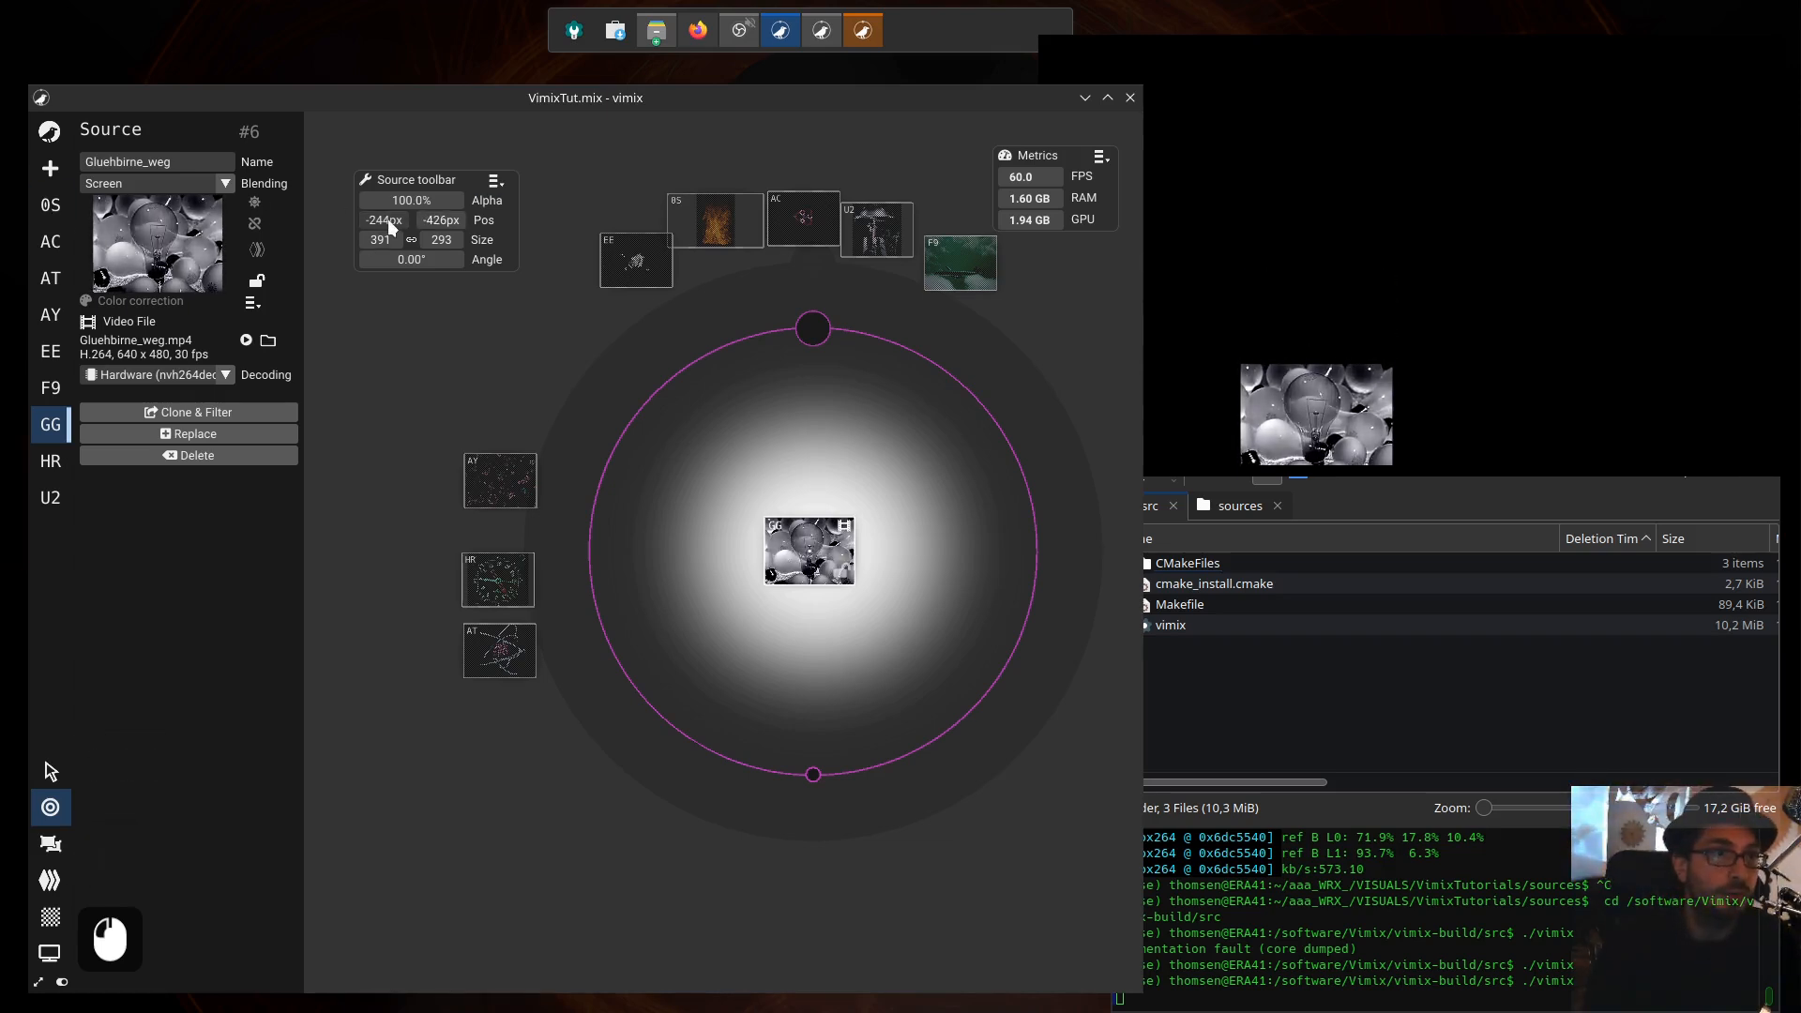
pyautogui.moveTo(388, 225); pyautogui.dragTo(147, 220)
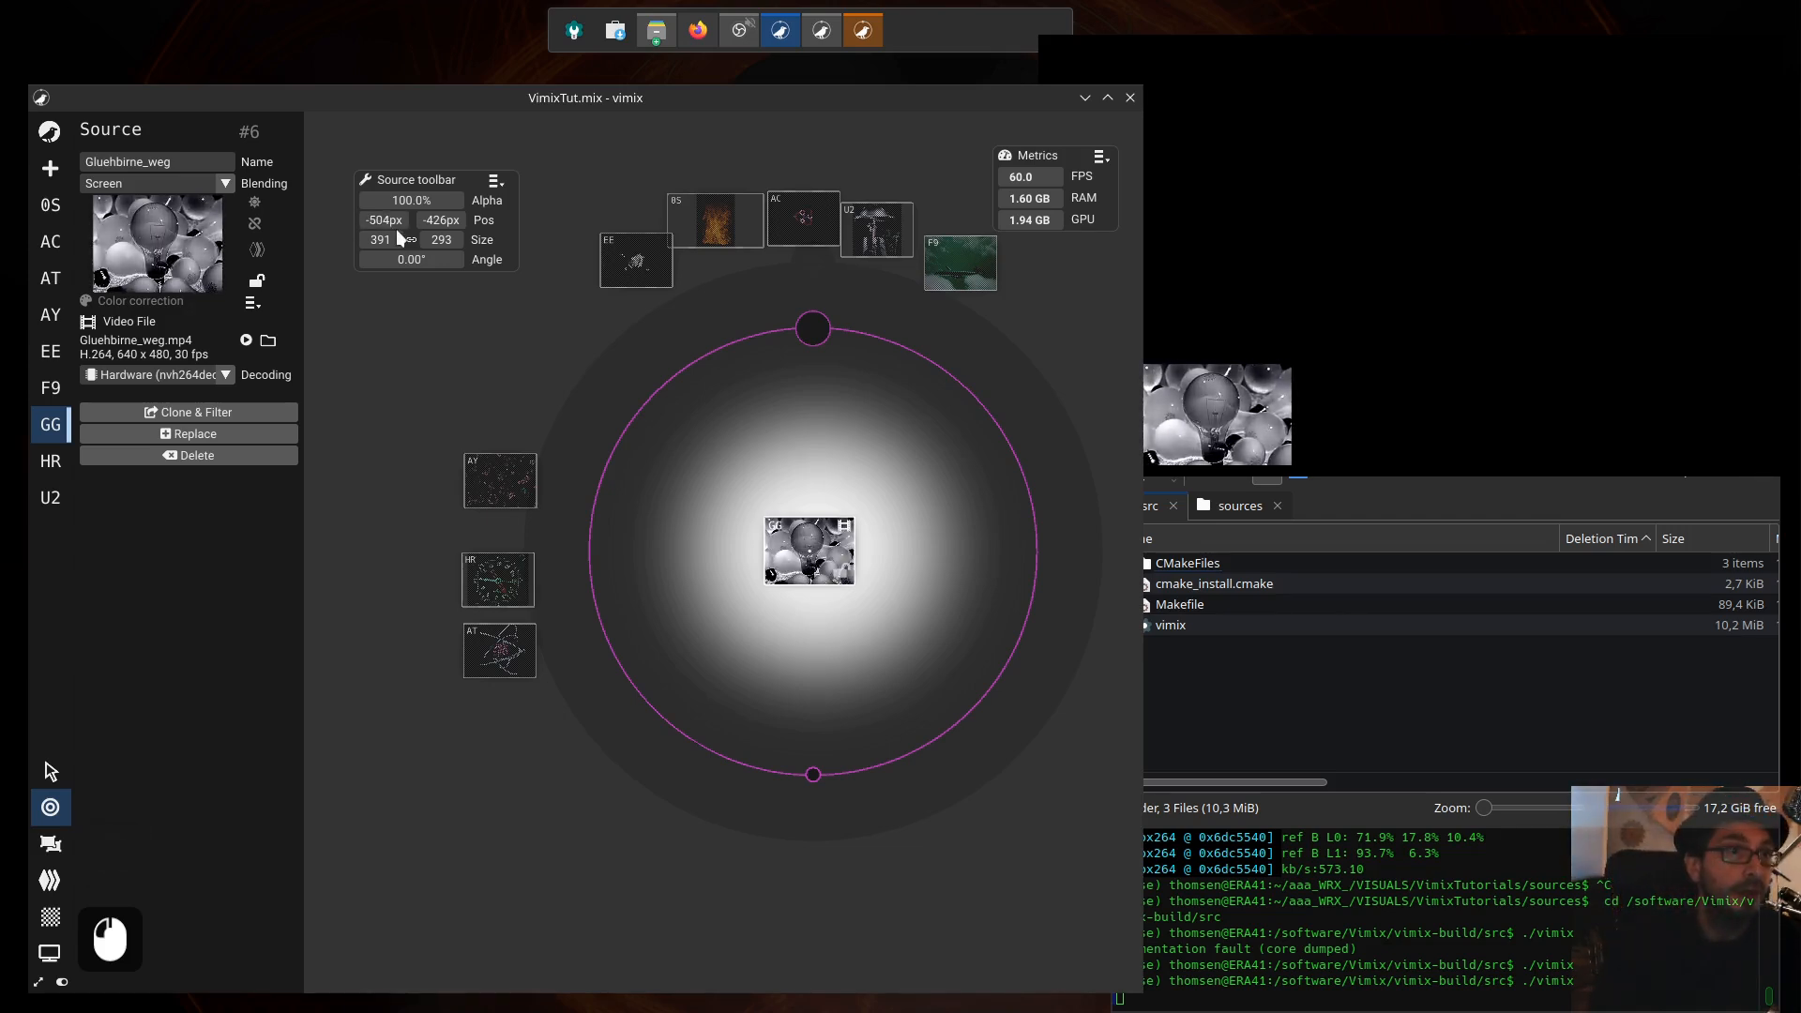
pyautogui.moveTo(385, 240)
pyautogui.mouseDown()
pyautogui.moveTo(425, 232)
pyautogui.moveTo(381, 234)
pyautogui.moveTo(401, 229)
pyautogui.mouseUp()
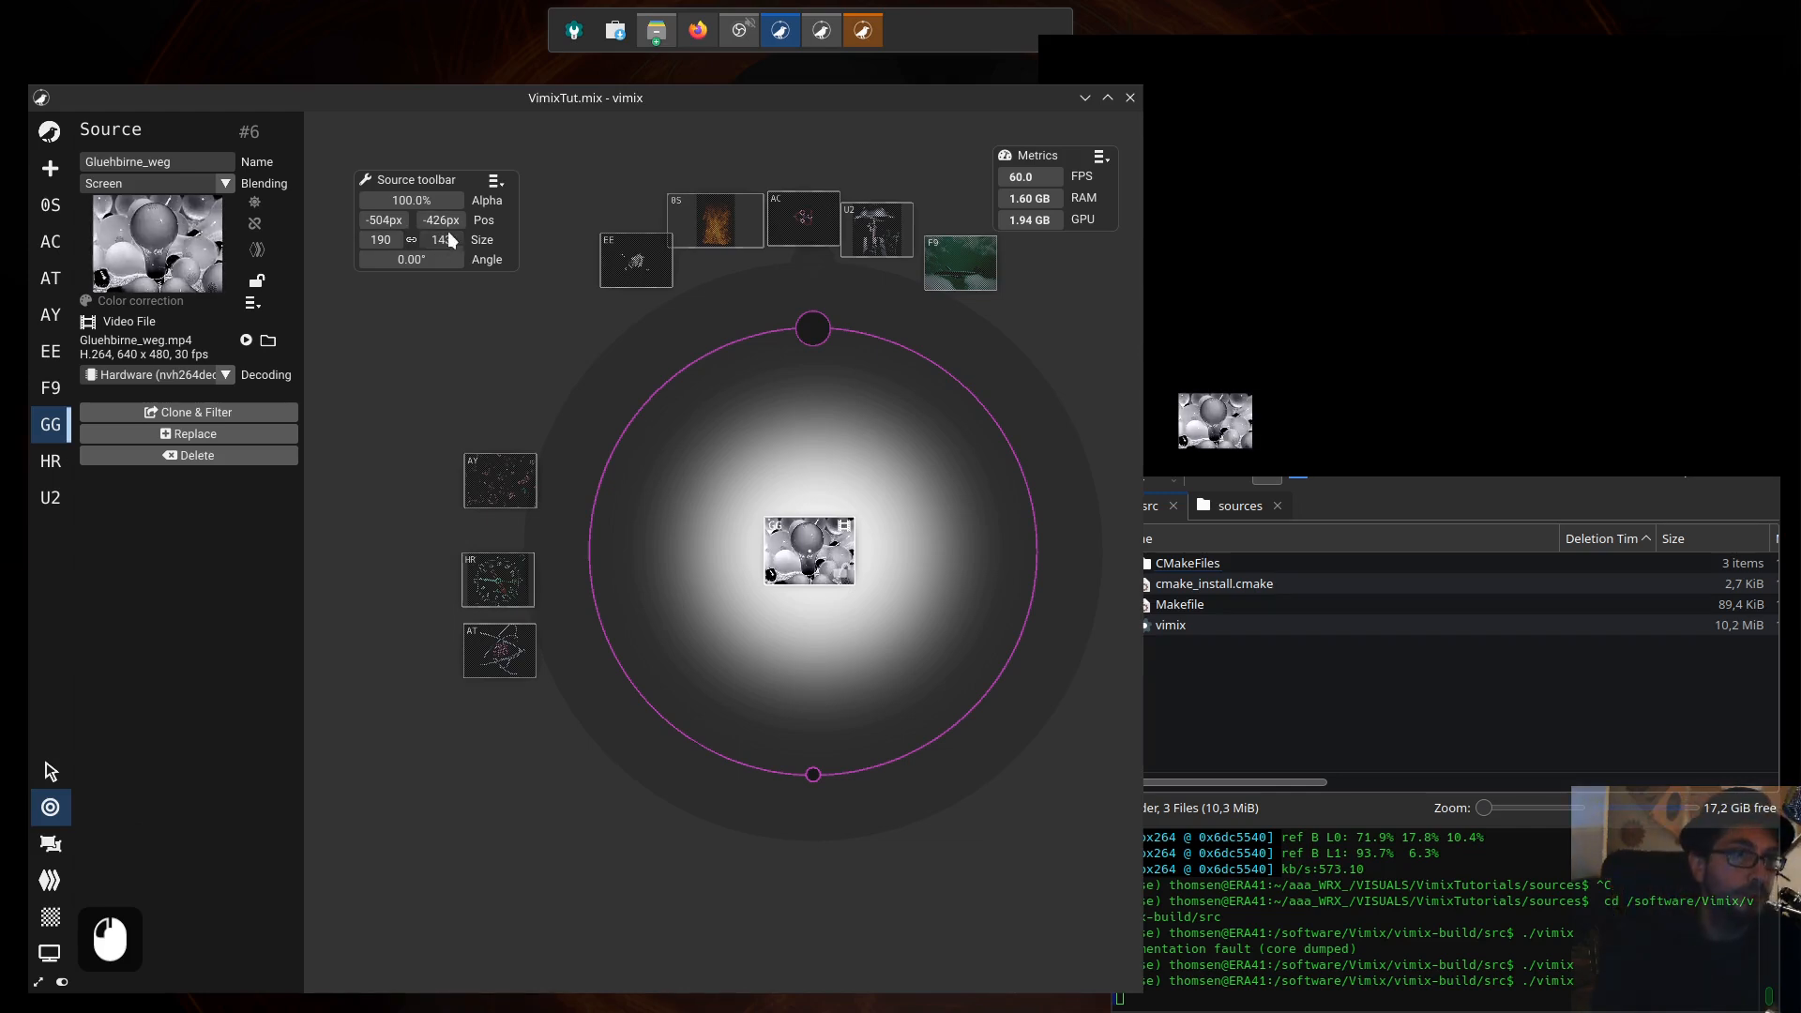
pyautogui.moveTo(375, 219); pyautogui.dragTo(471, 215)
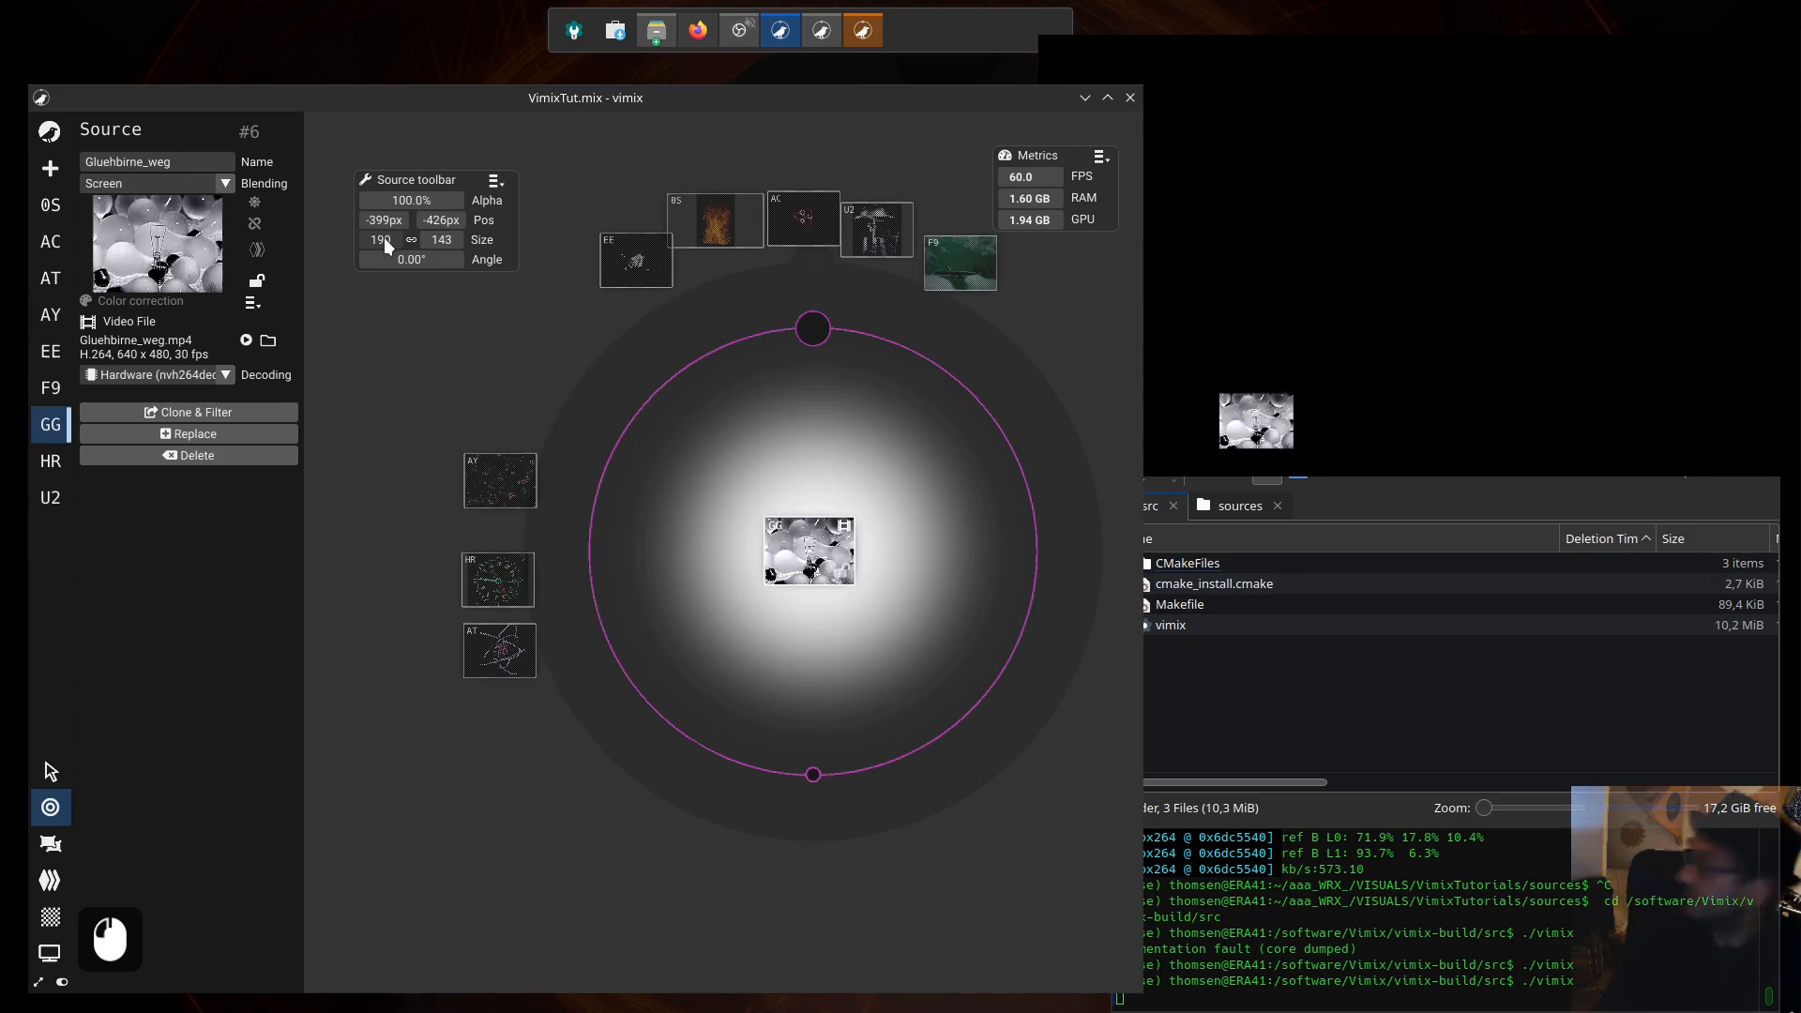
# Step: In the geometry view, switch Gluehbirne_weg to corner distortion and pull its upper-left and lower-left corners inward
pyautogui.click(51, 915)
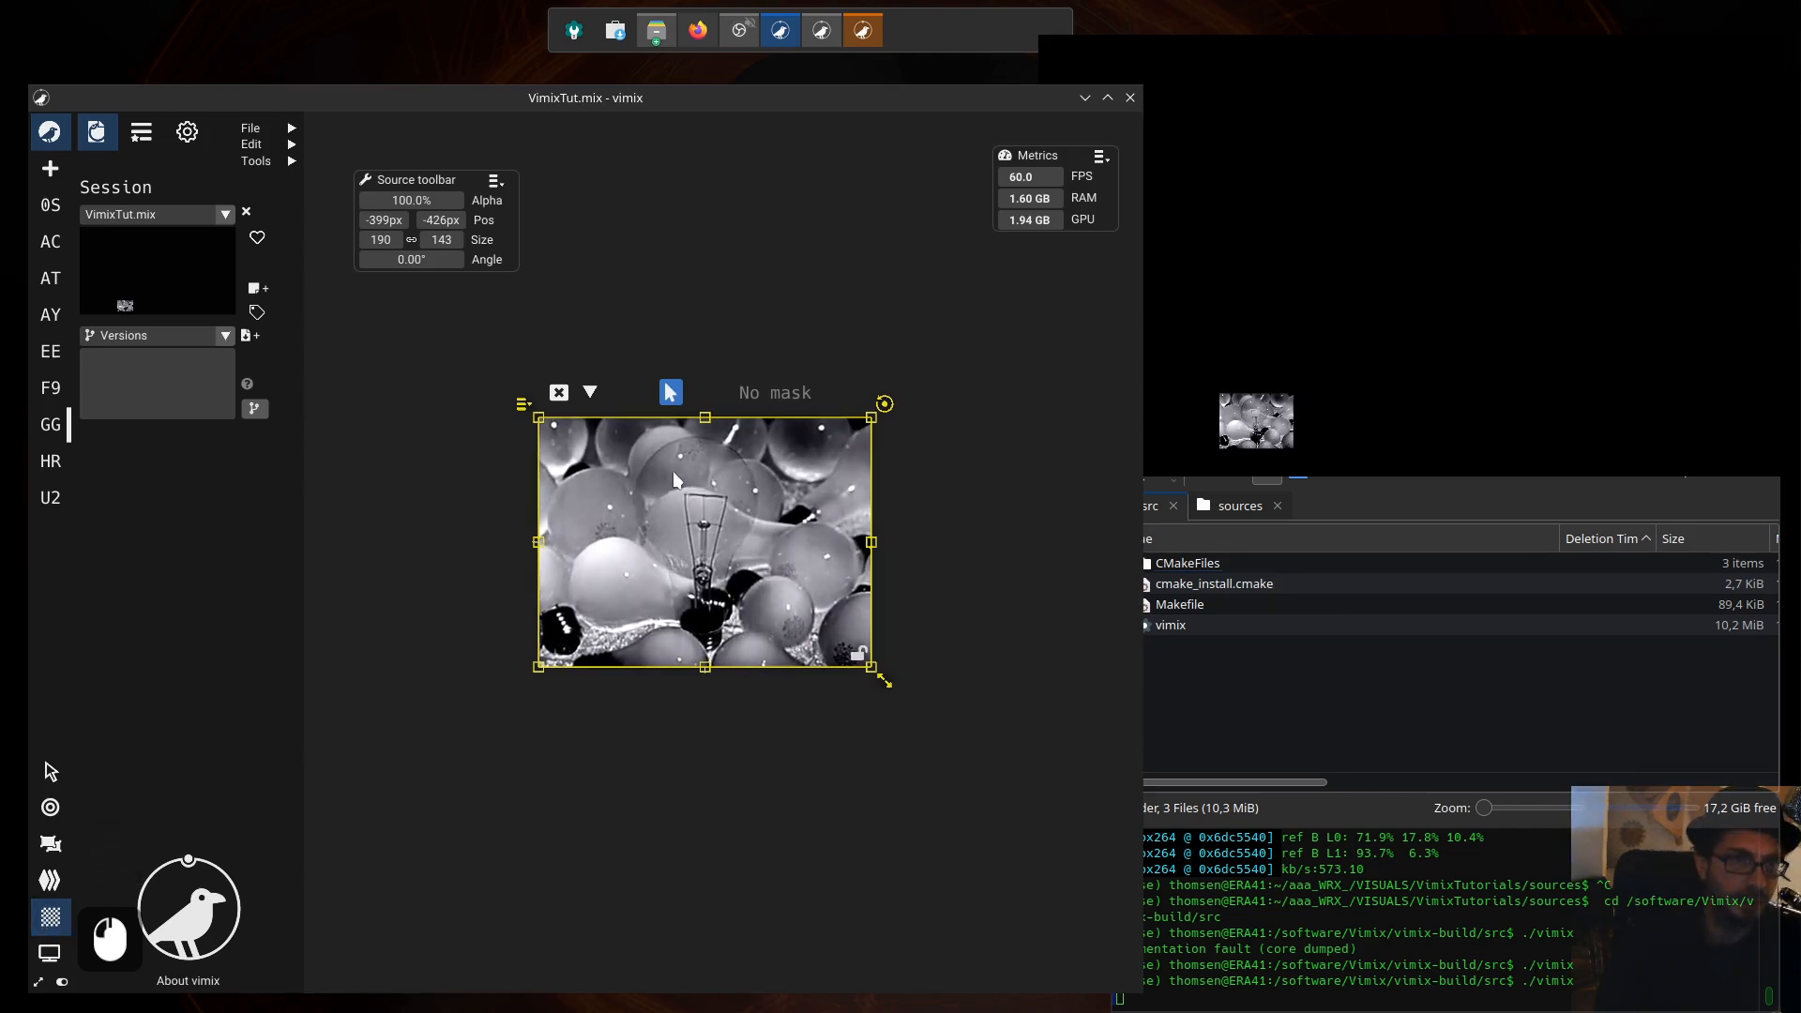
pyautogui.click(53, 846)
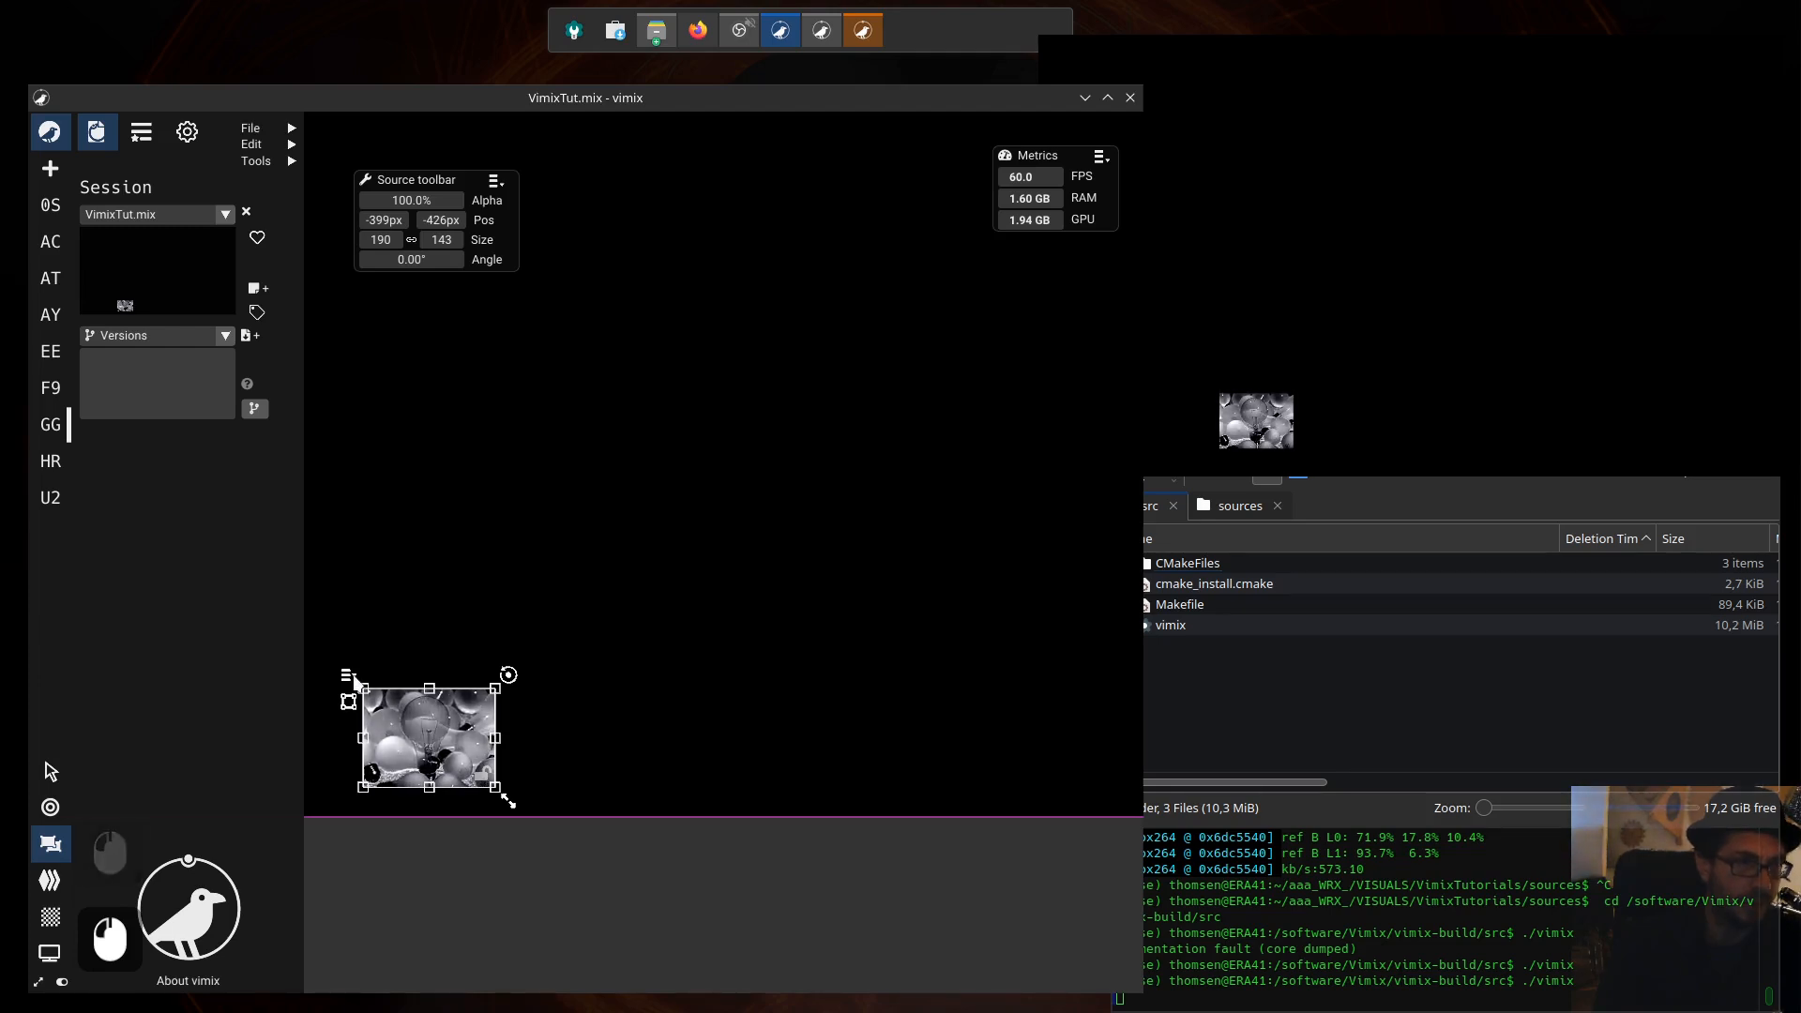
pyautogui.click(349, 702)
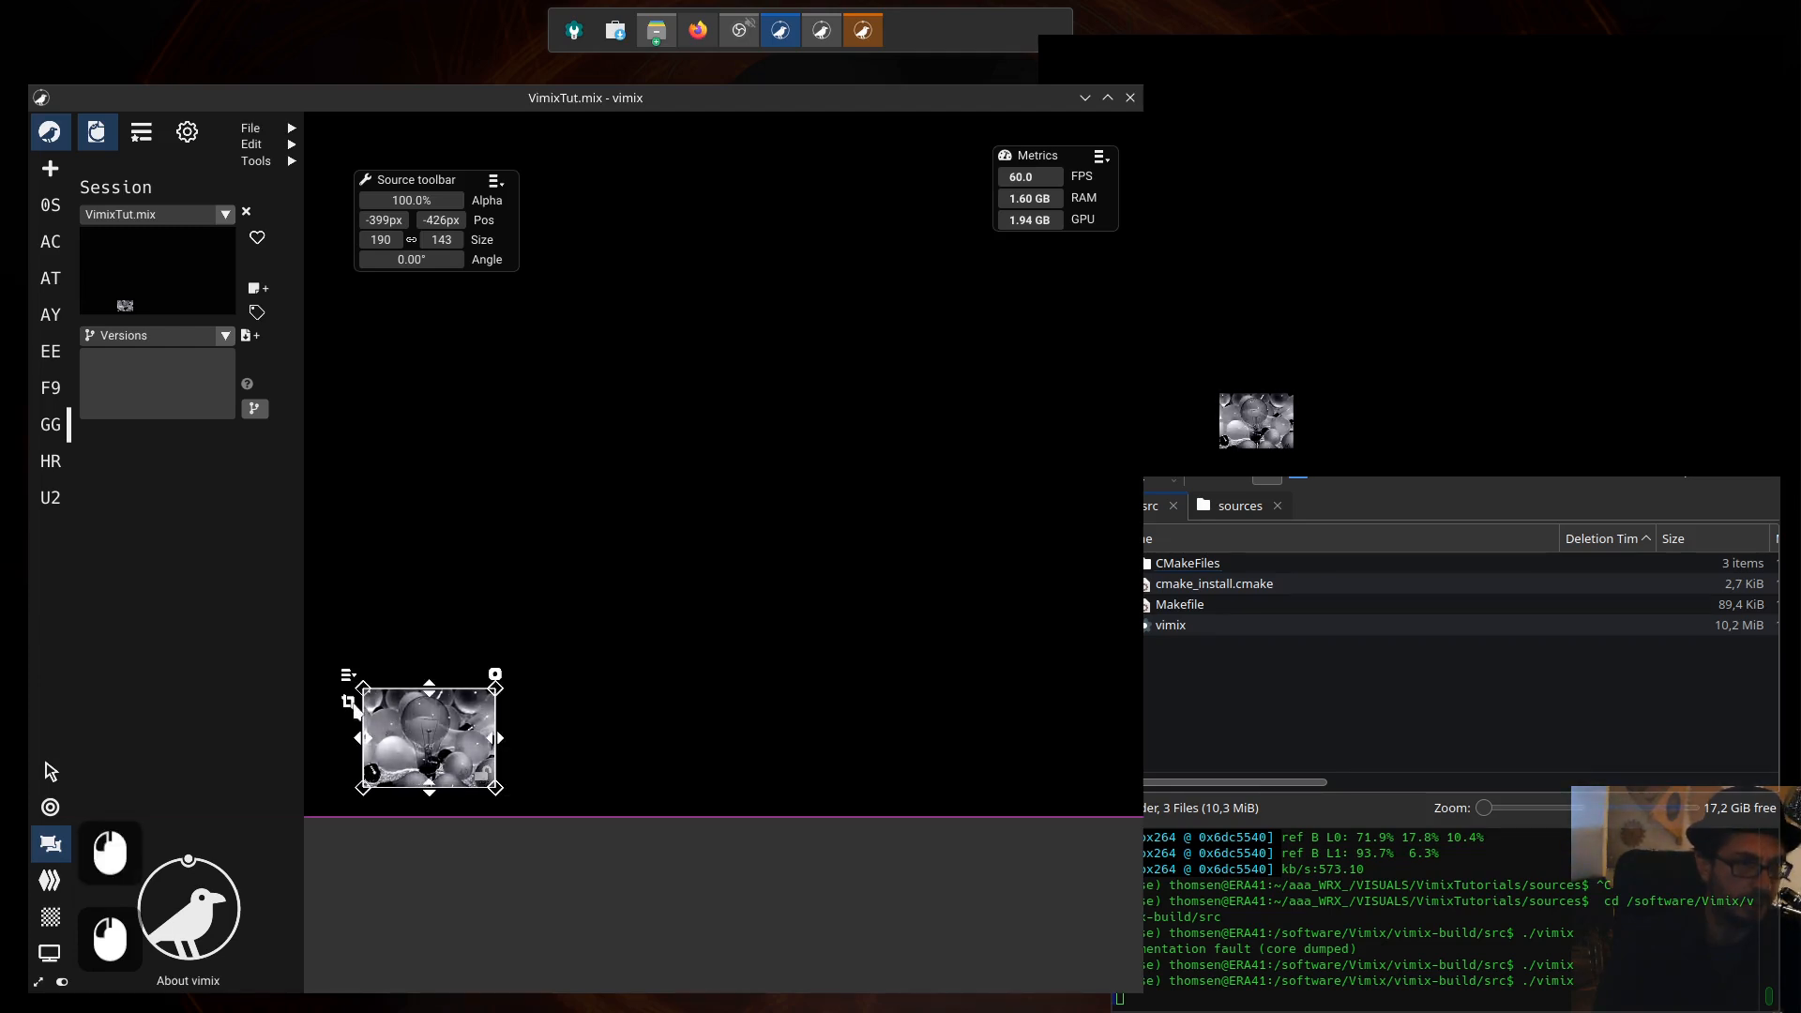
pyautogui.click(350, 702)
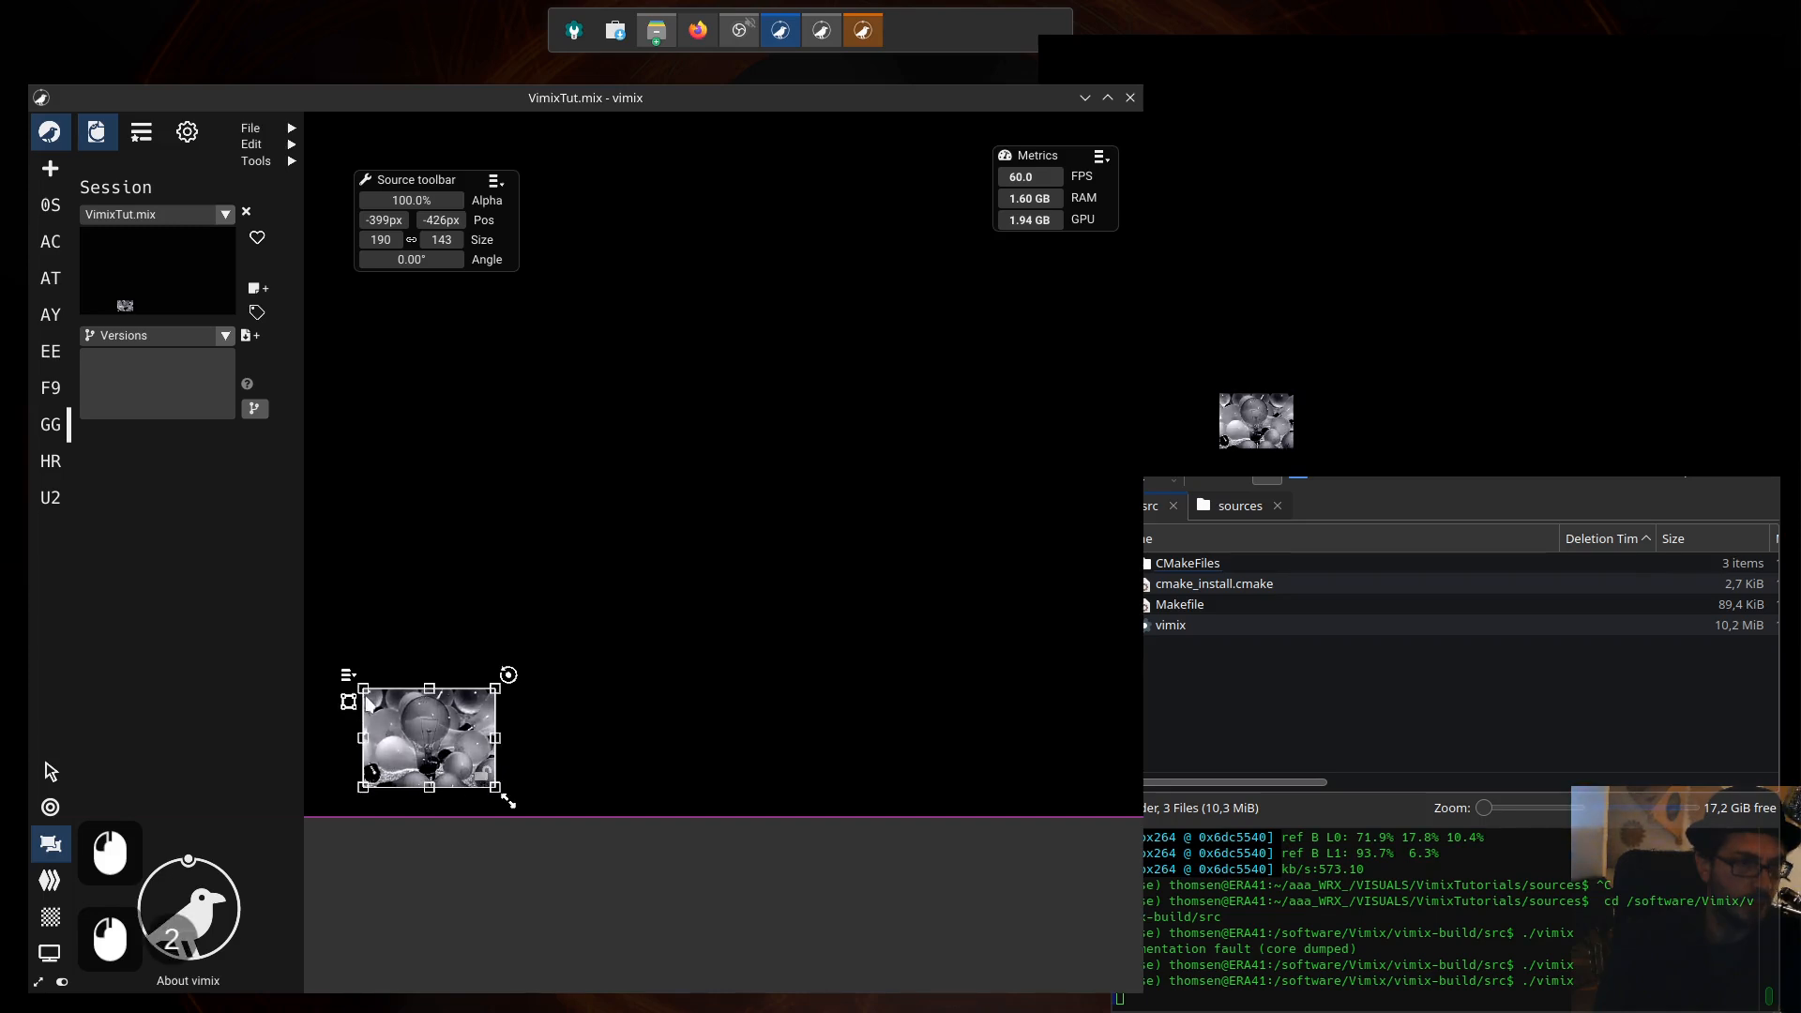
pyautogui.click(350, 701)
pyautogui.moveTo(364, 689)
pyautogui.mouseDown()
pyautogui.moveTo(406, 709)
pyautogui.moveTo(389, 700)
pyautogui.mouseUp()
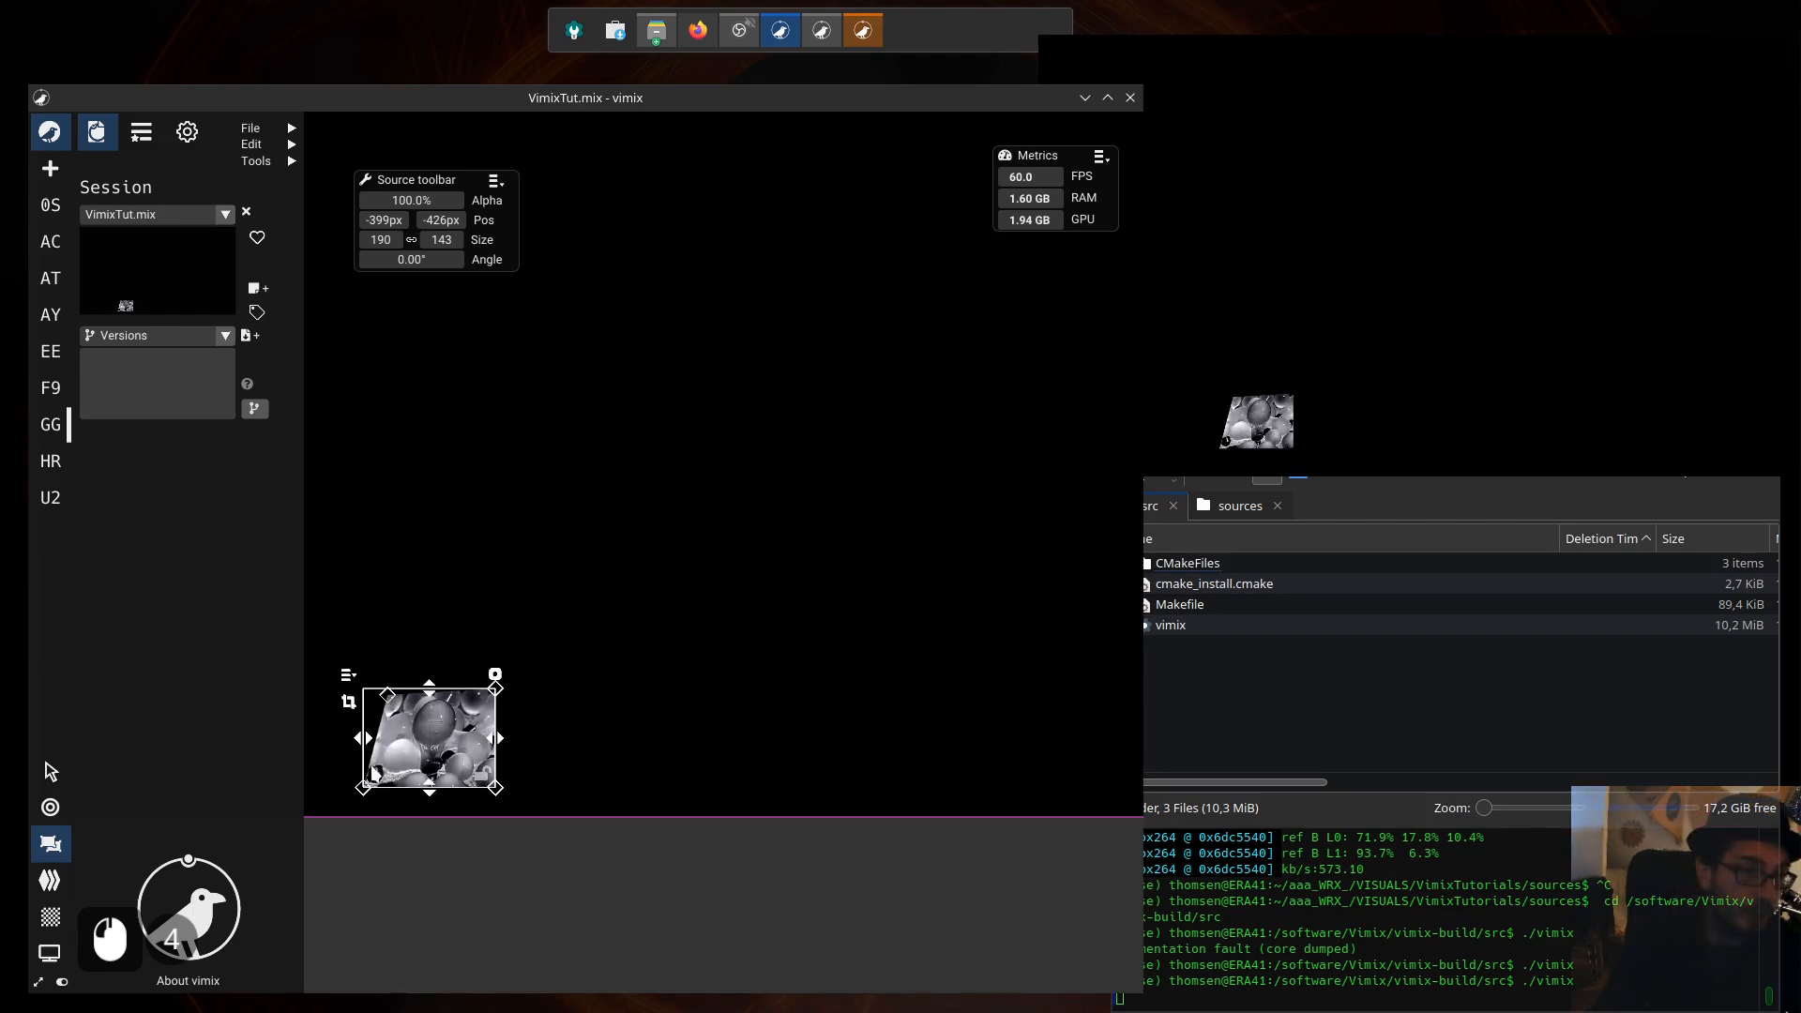
pyautogui.moveTo(366, 791); pyautogui.dragTo(387, 777)
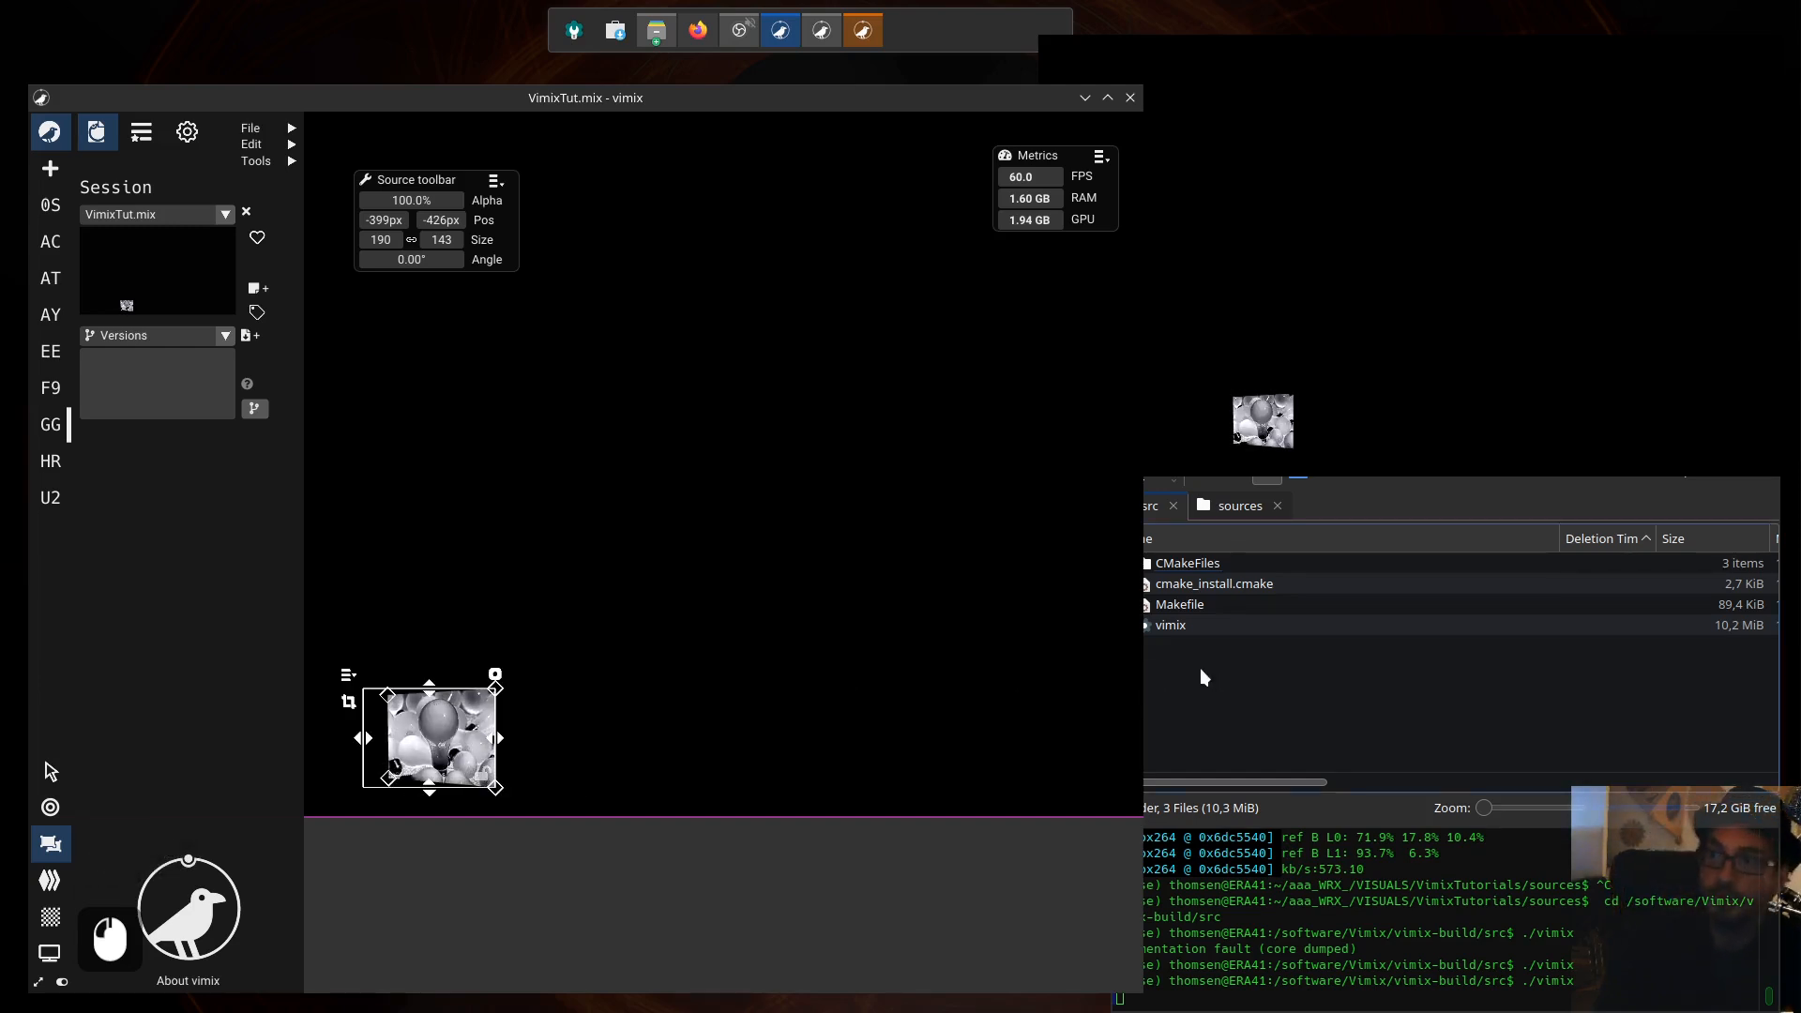
# Step: In the mixing view, move Atom_movement from outside into the mixing circle to about 94.4% alpha and open its source settings
pyautogui.press('F13')
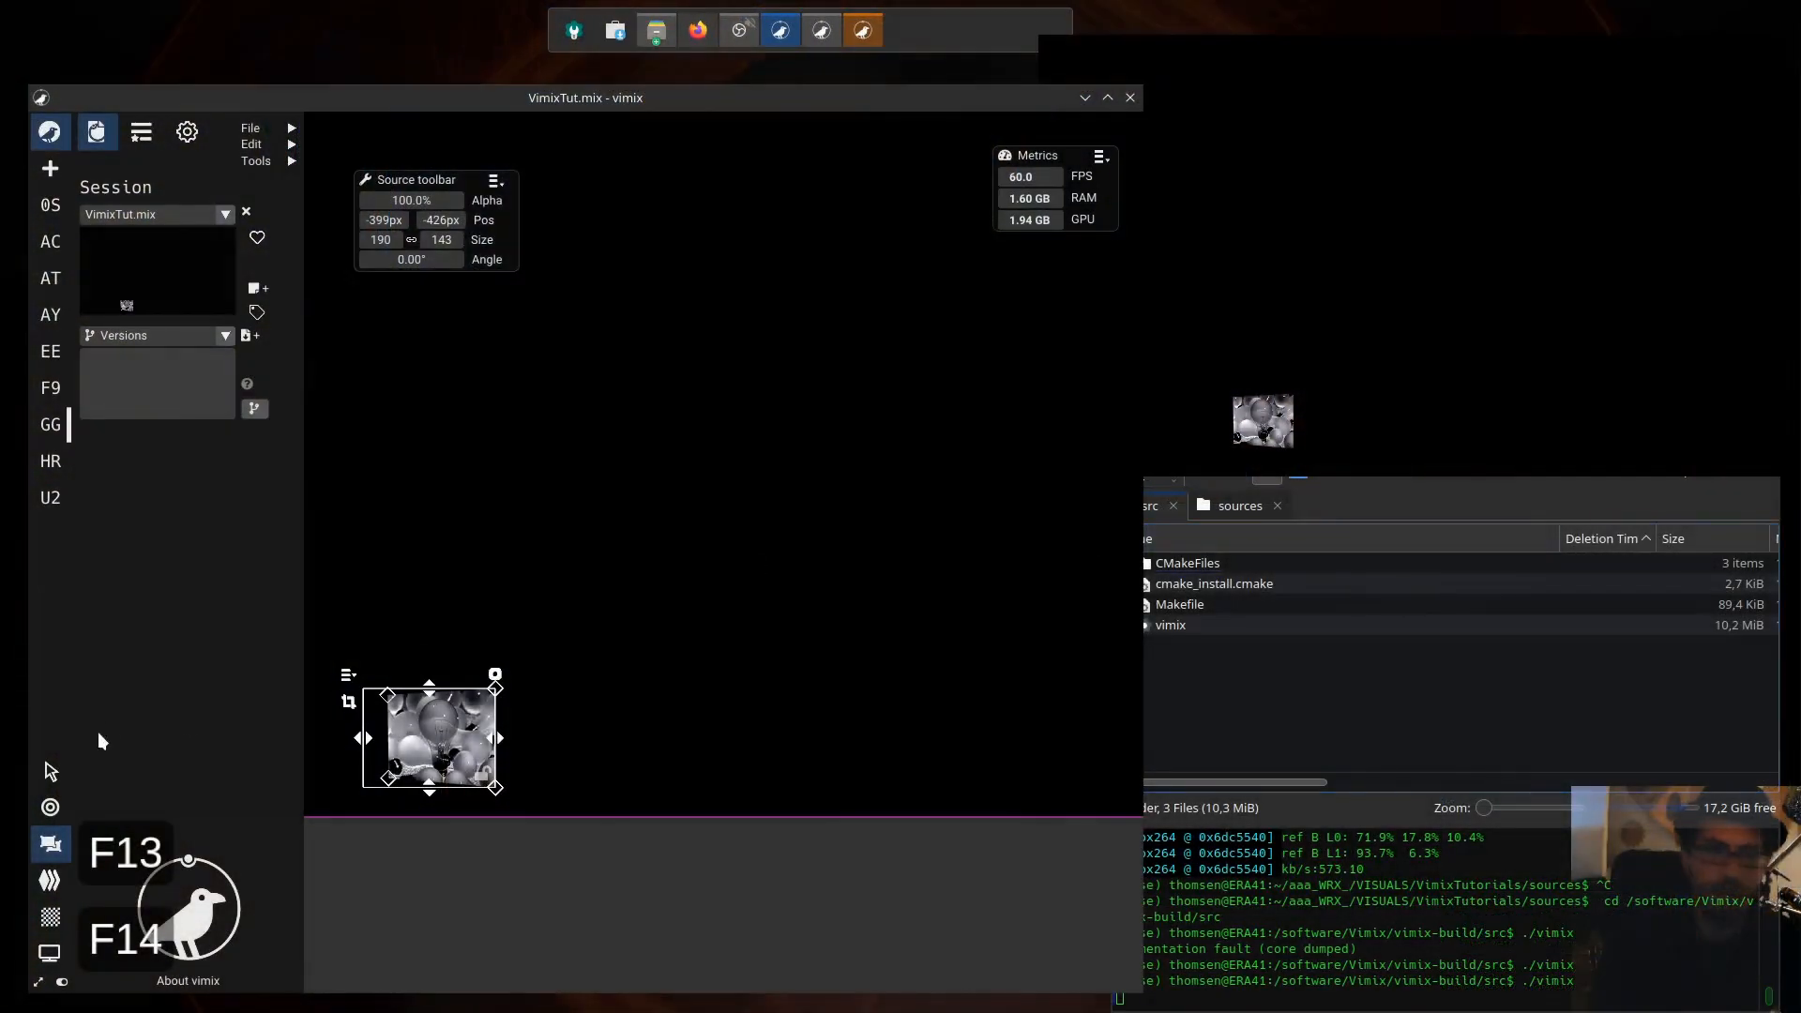
pyautogui.click(51, 808)
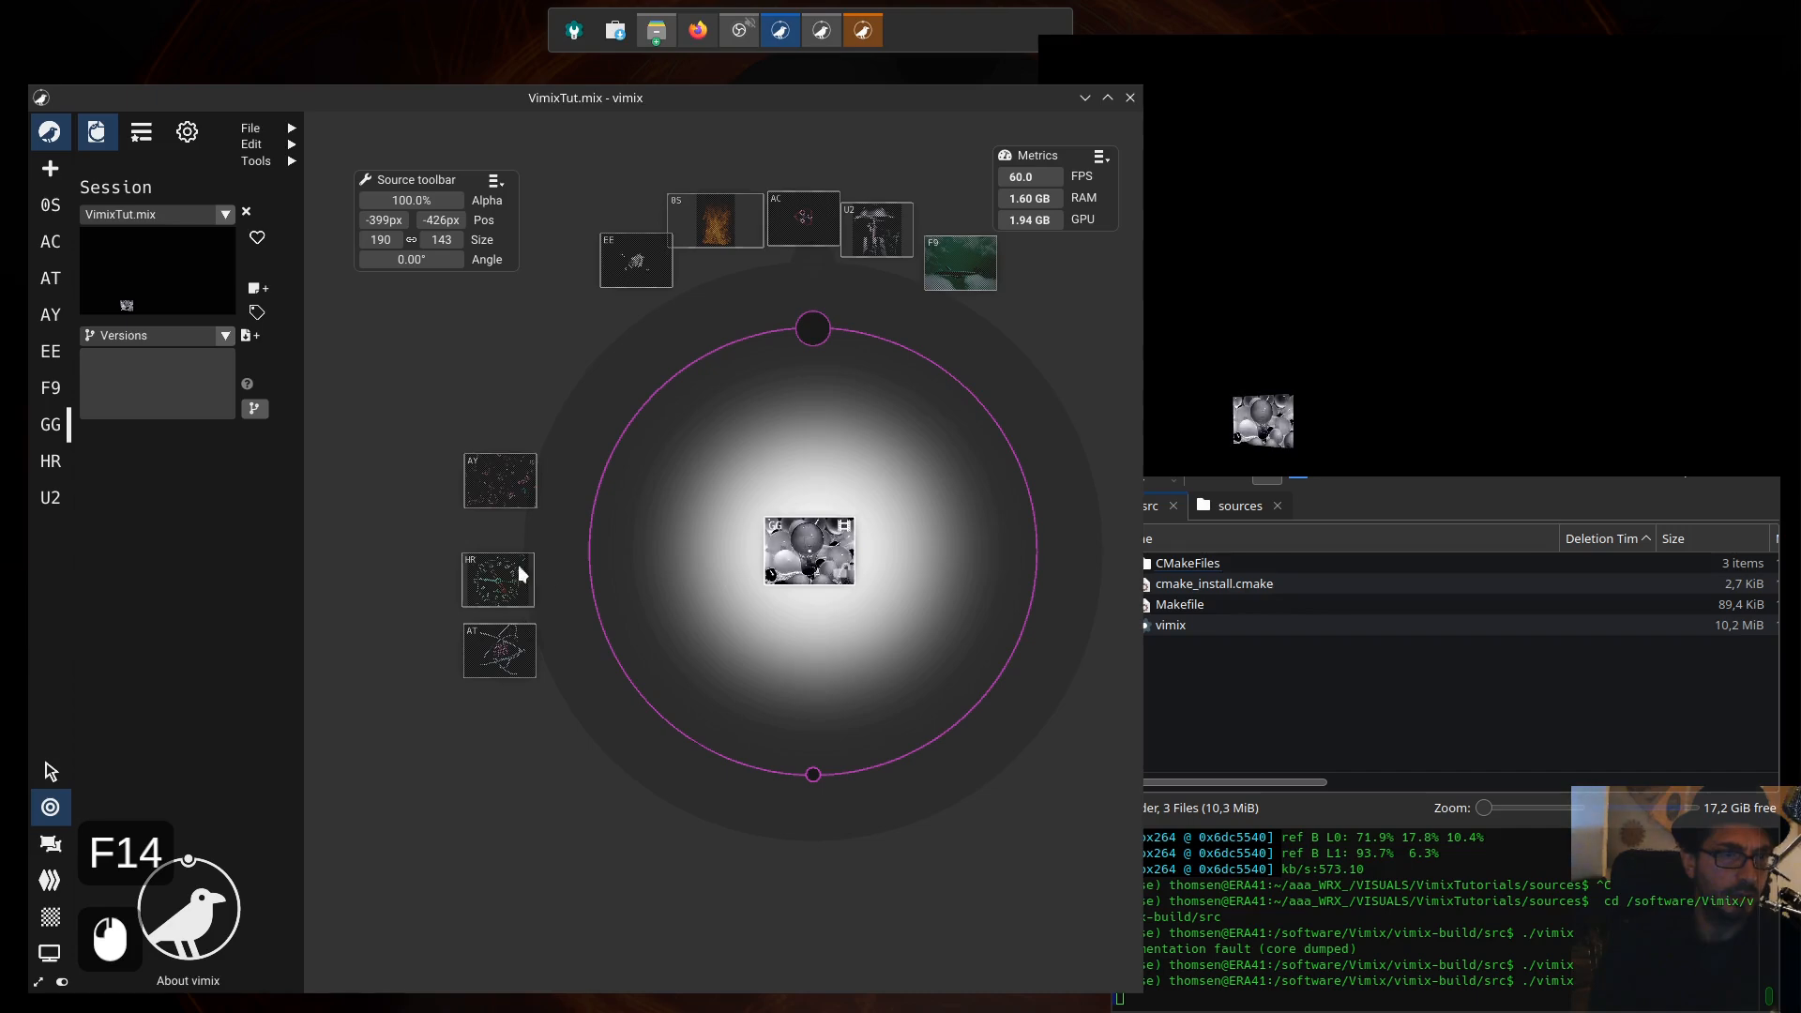
pyautogui.moveTo(492, 577); pyautogui.dragTo(506, 576)
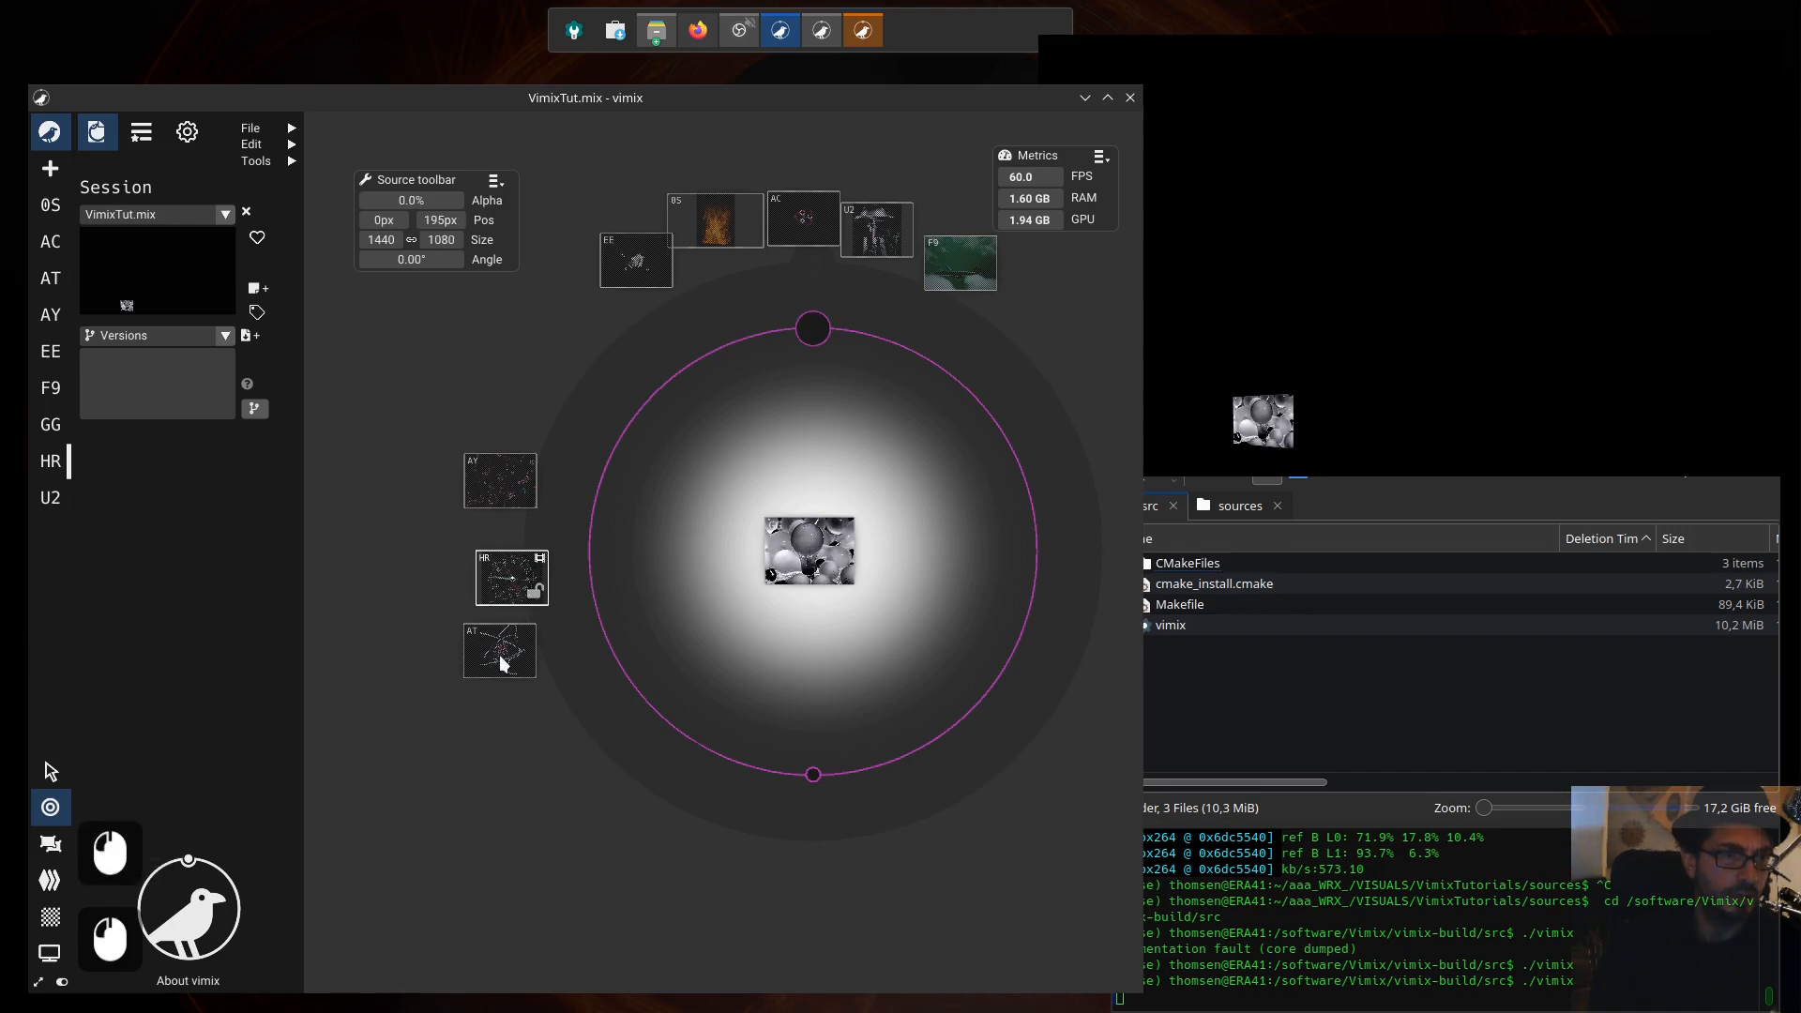
pyautogui.moveTo(497, 647); pyautogui.dragTo(823, 618)
pyautogui.doubleClick(804, 626)
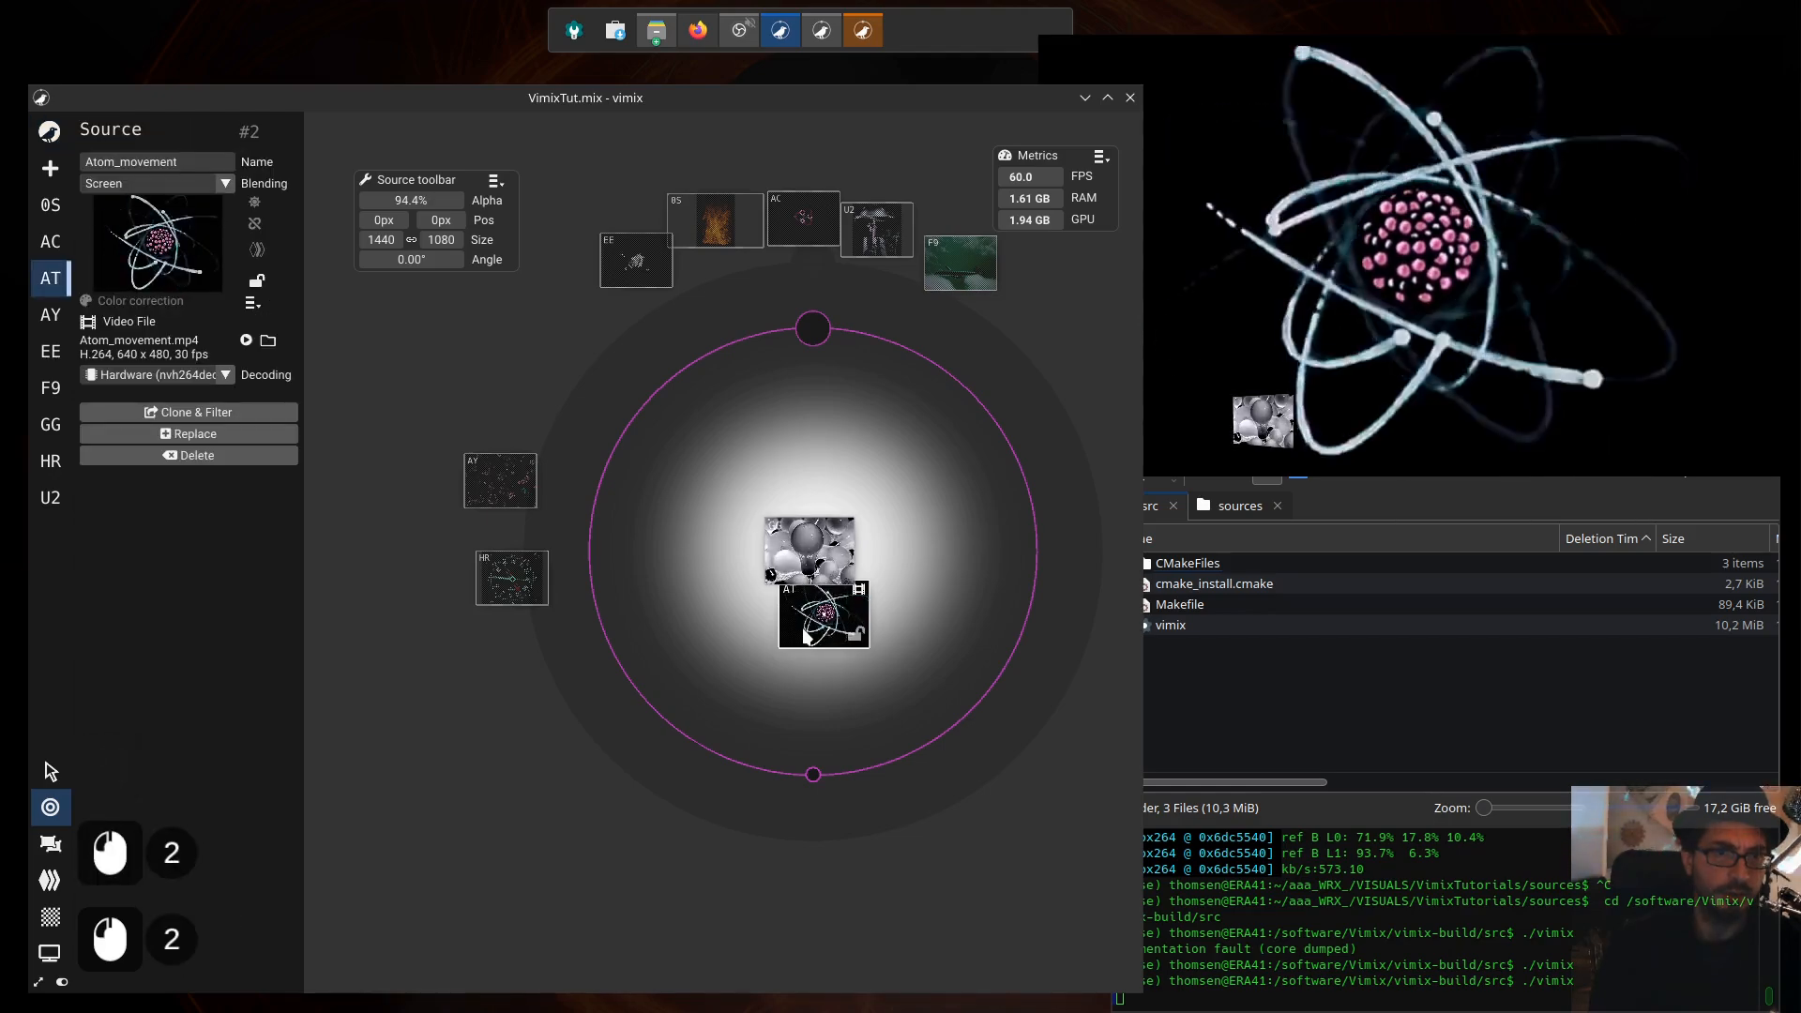
# Step: Open the media player for Atom_movement, pause its video, and move the source closer to the centre for about 97.1% alpha
pyautogui.hotkey('ctrl', 'p')
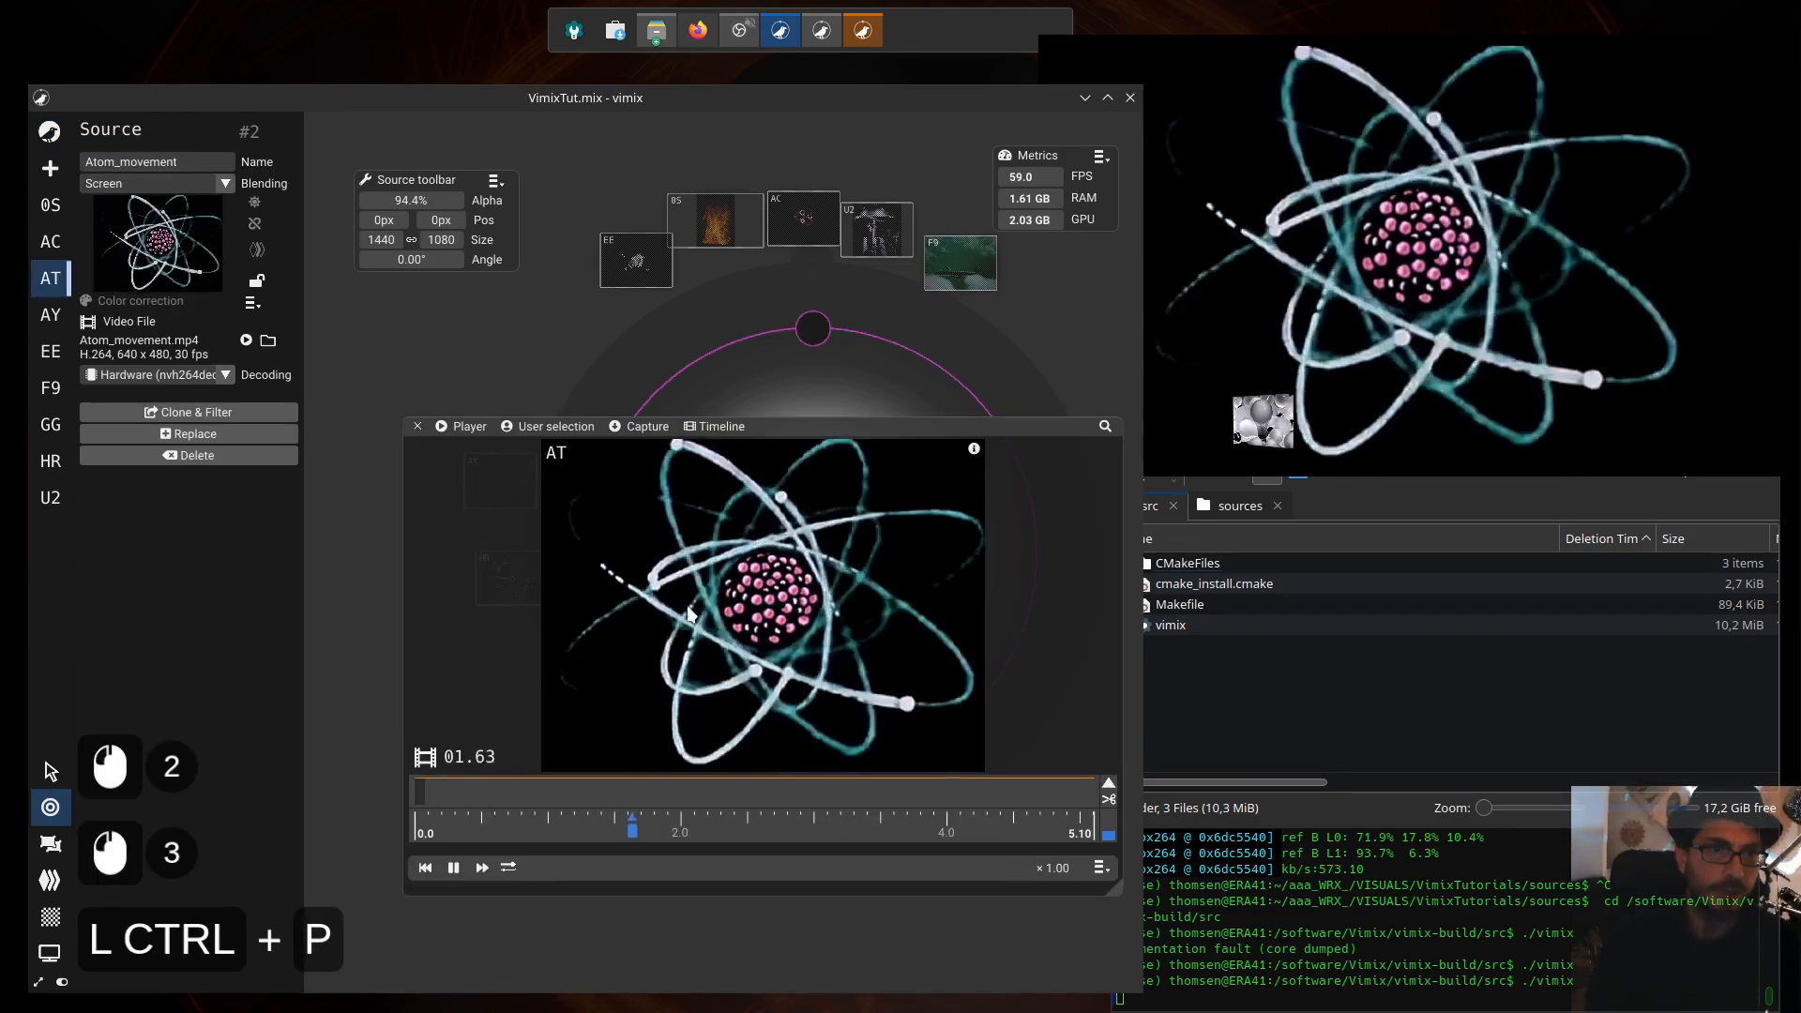
pyautogui.moveTo(814, 409); pyautogui.dragTo(777, 418)
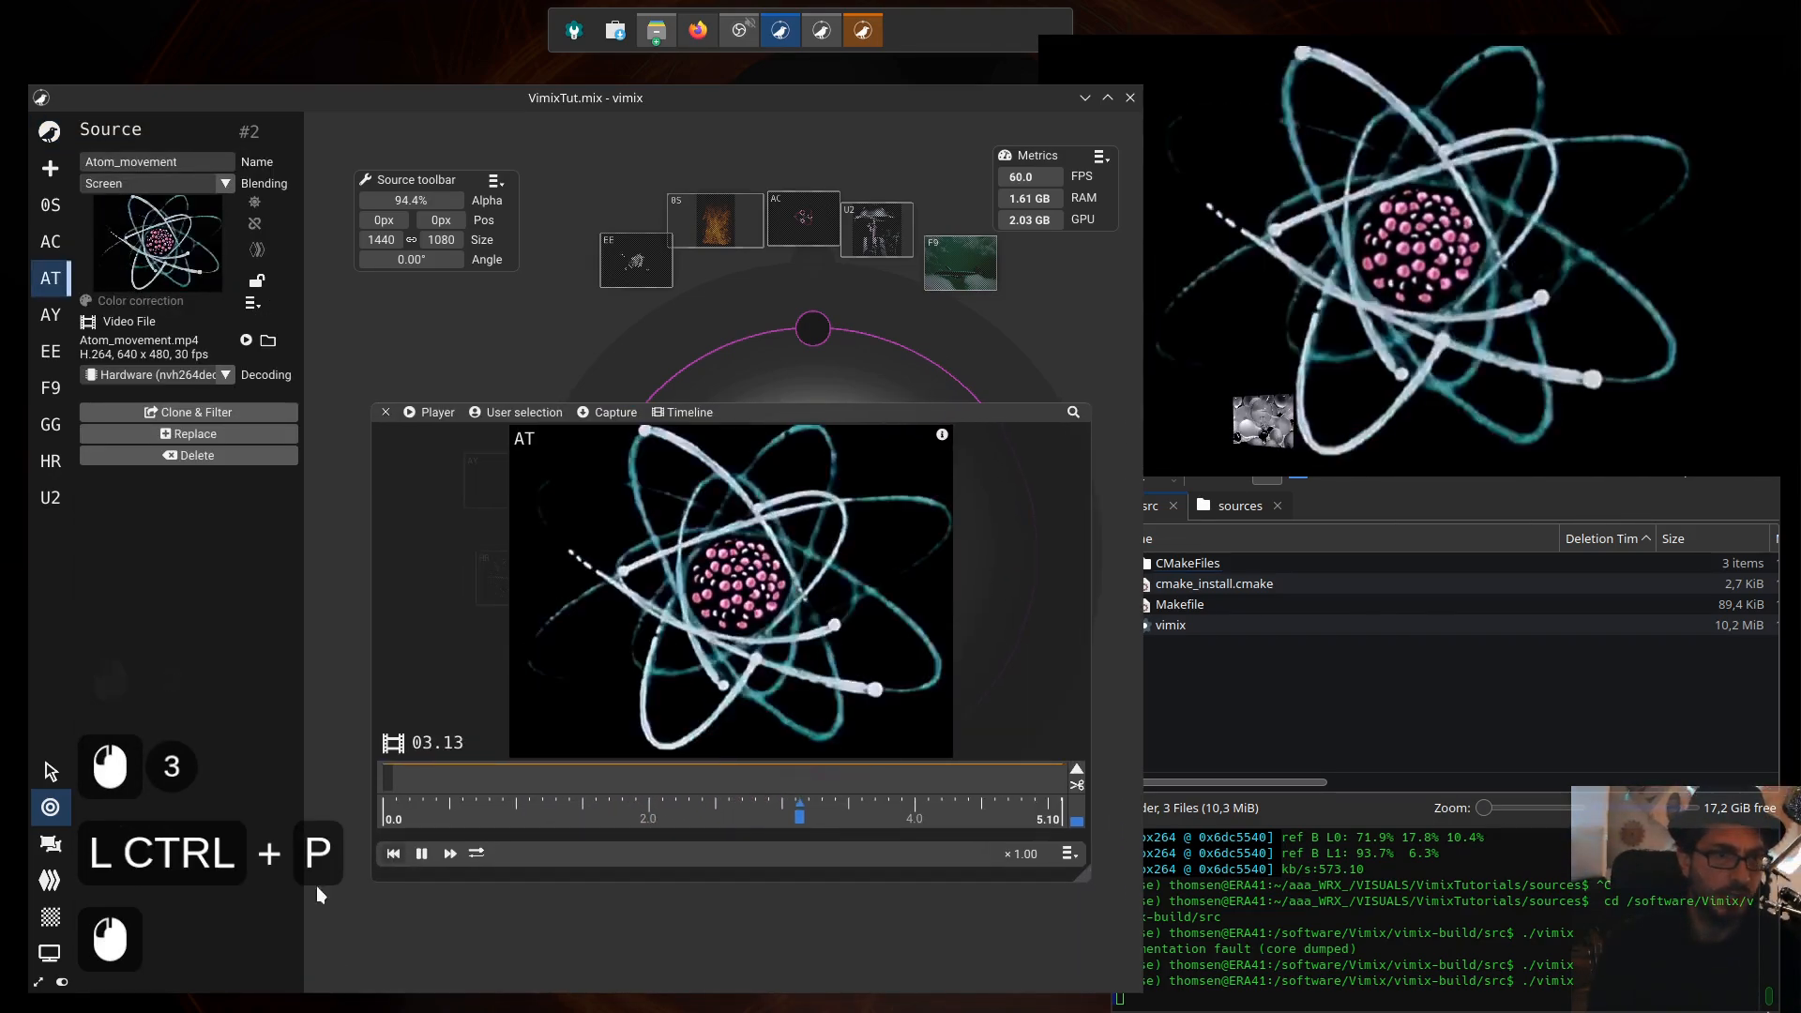
pyautogui.click(422, 855)
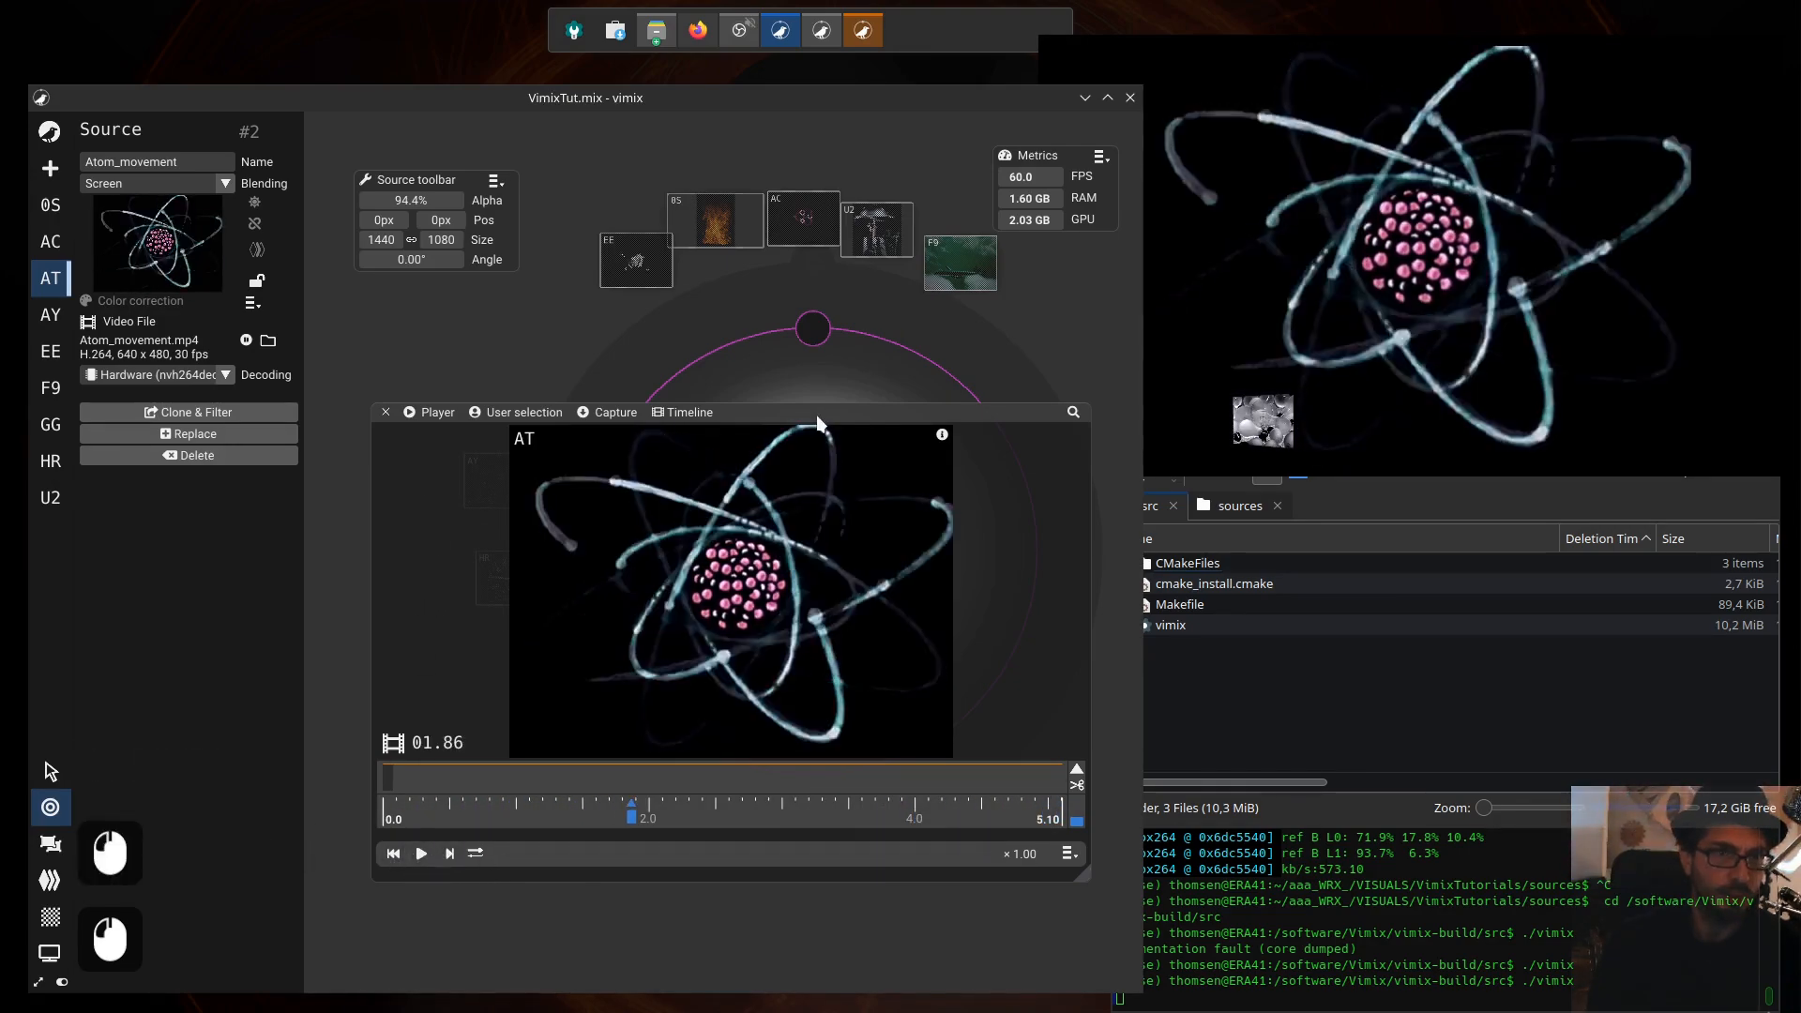
pyautogui.moveTo(818, 420); pyautogui.dragTo(860, 741)
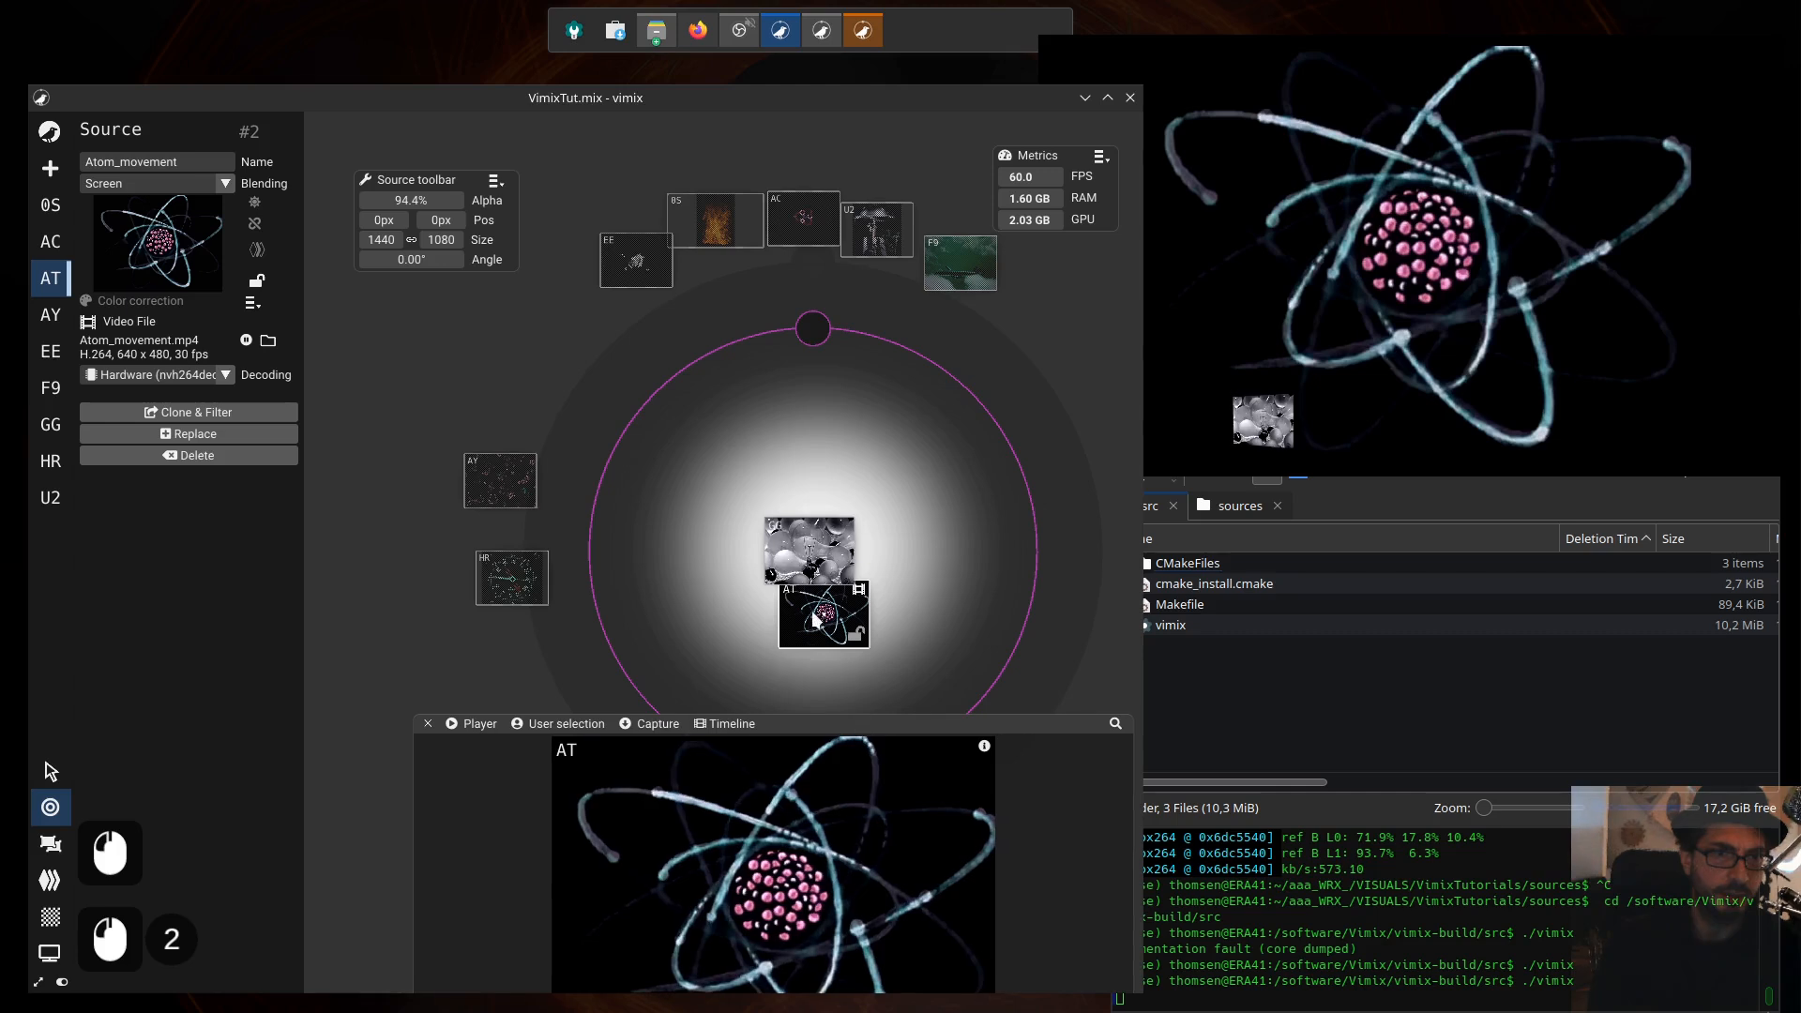
pyautogui.moveTo(822, 612); pyautogui.dragTo(826, 603)
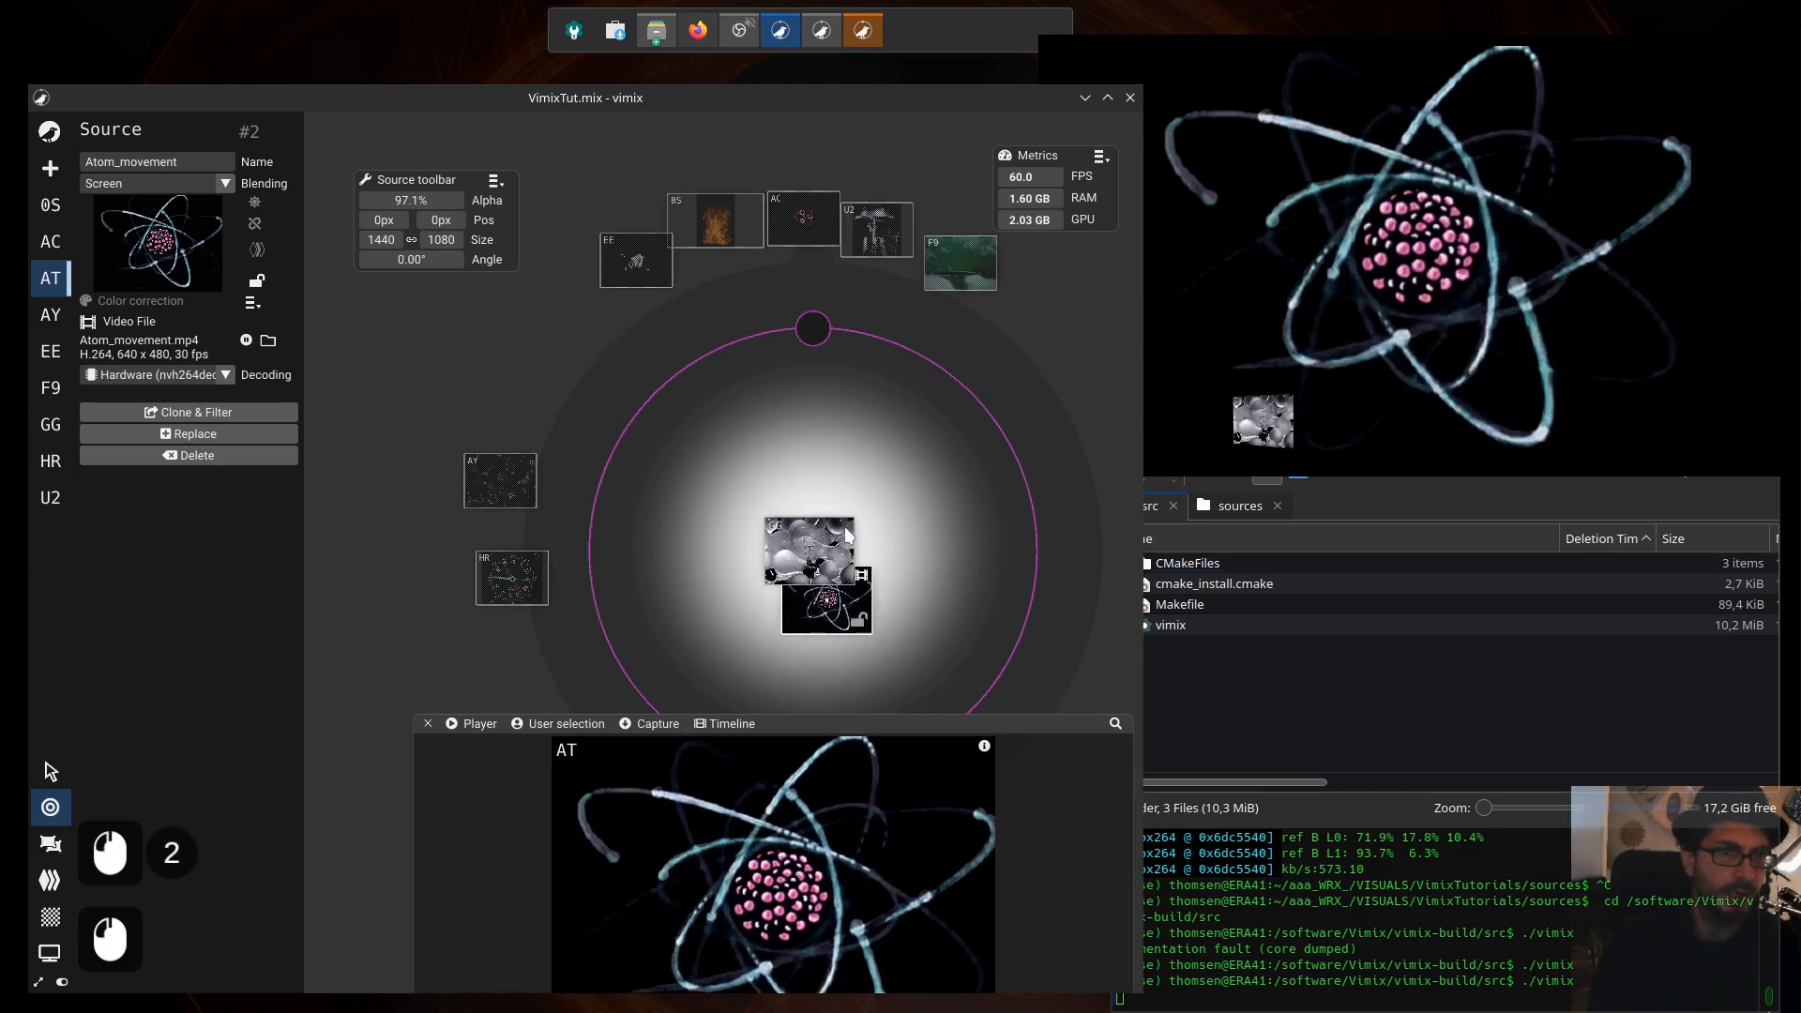
pyautogui.doubleClick(842, 603)
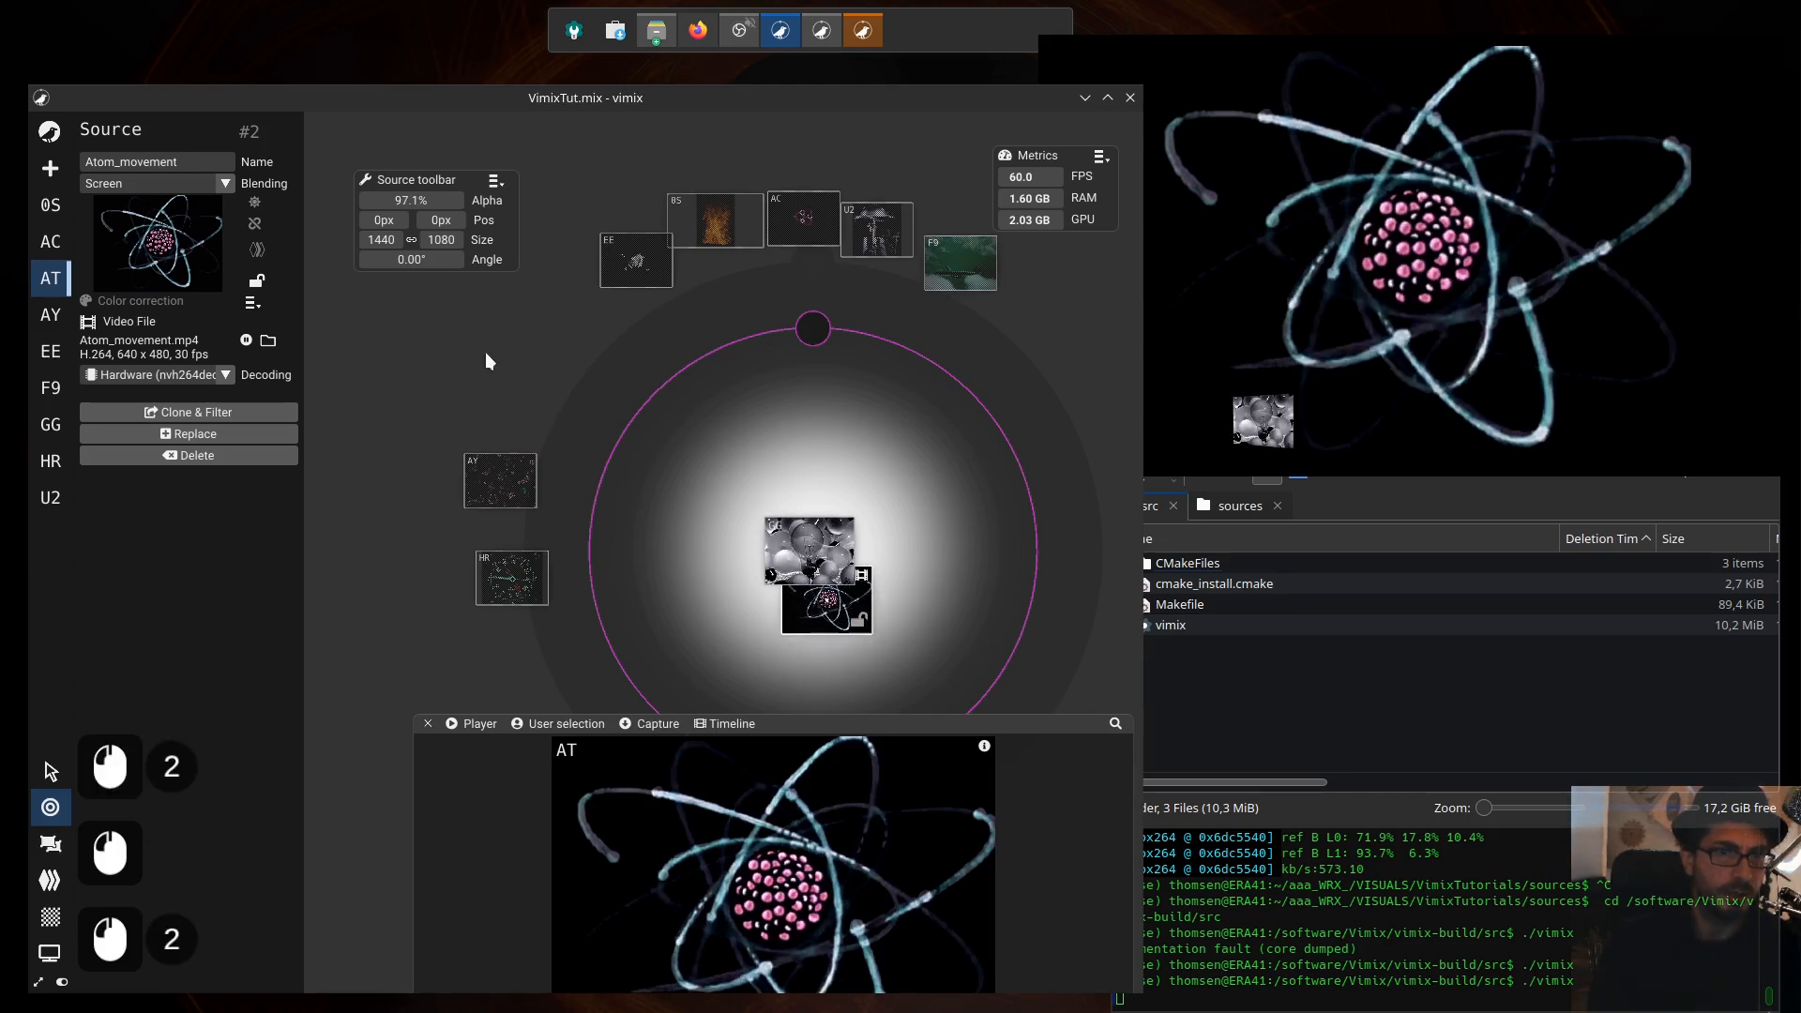
# Step: Set Atom_movement's width to 200 with width and height linked, and position it at -204px, -420px
pyautogui.doubleClick(384, 240)
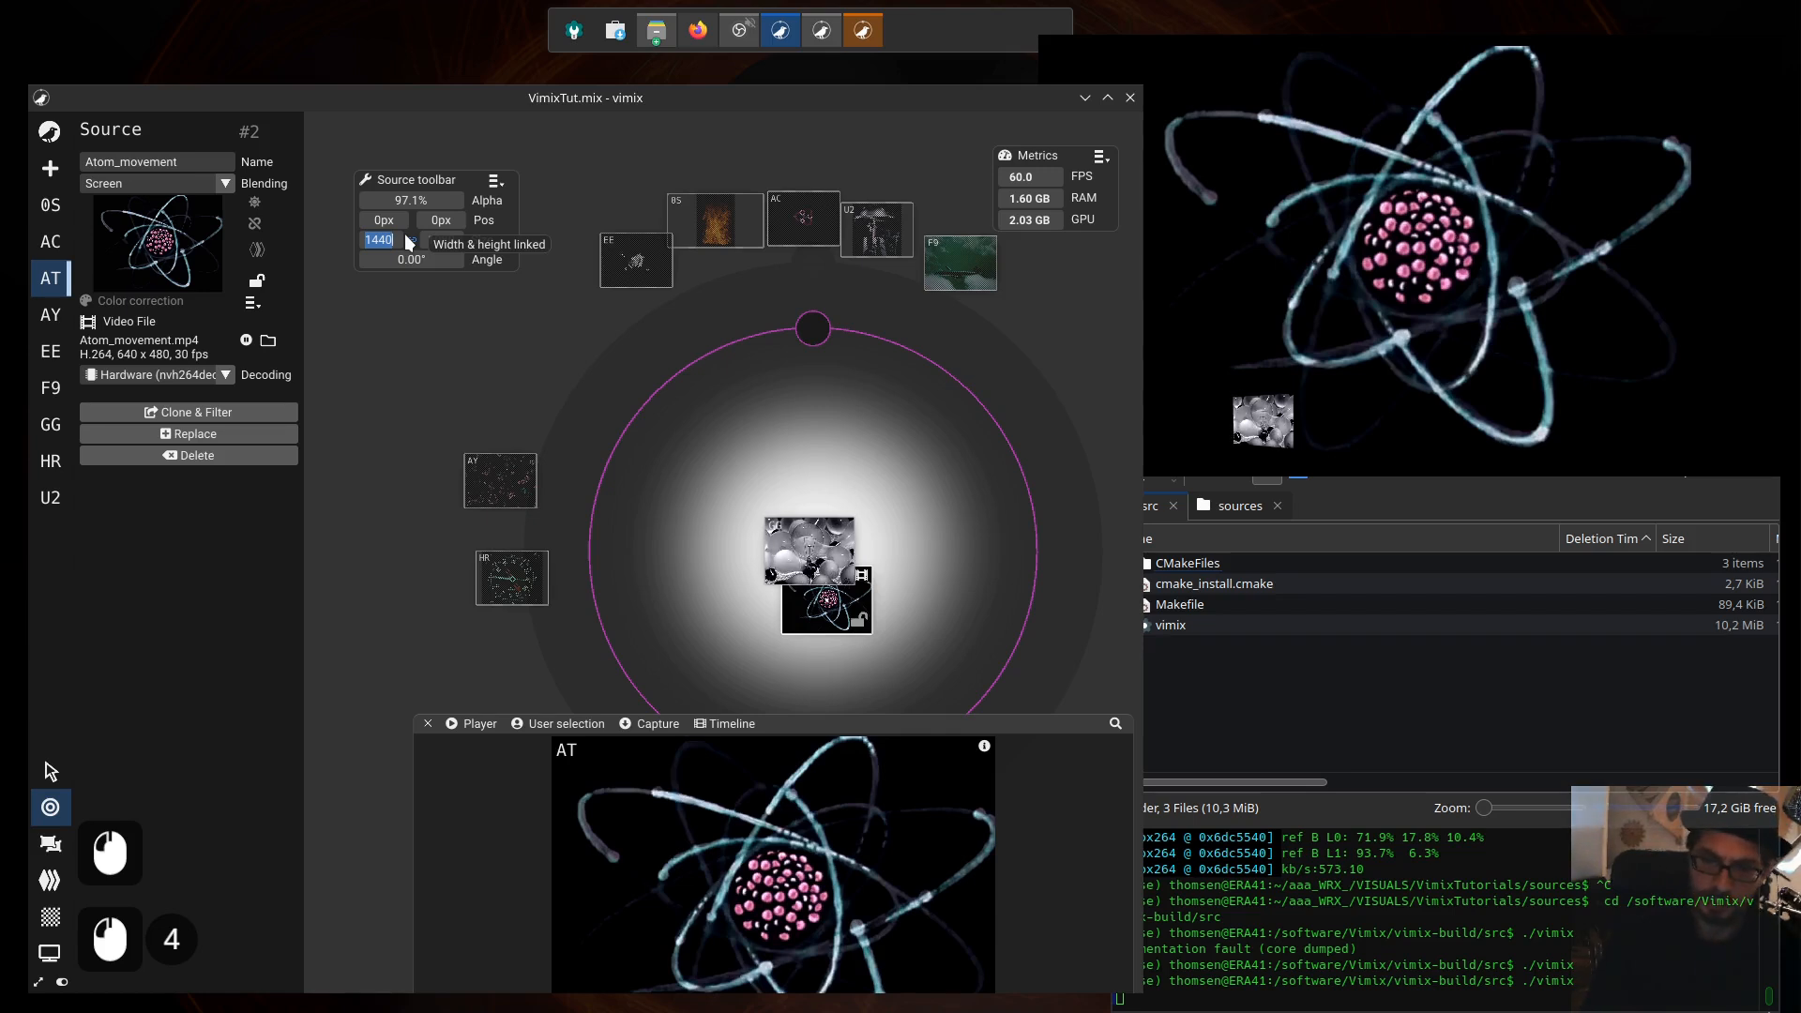
pyautogui.write('200')
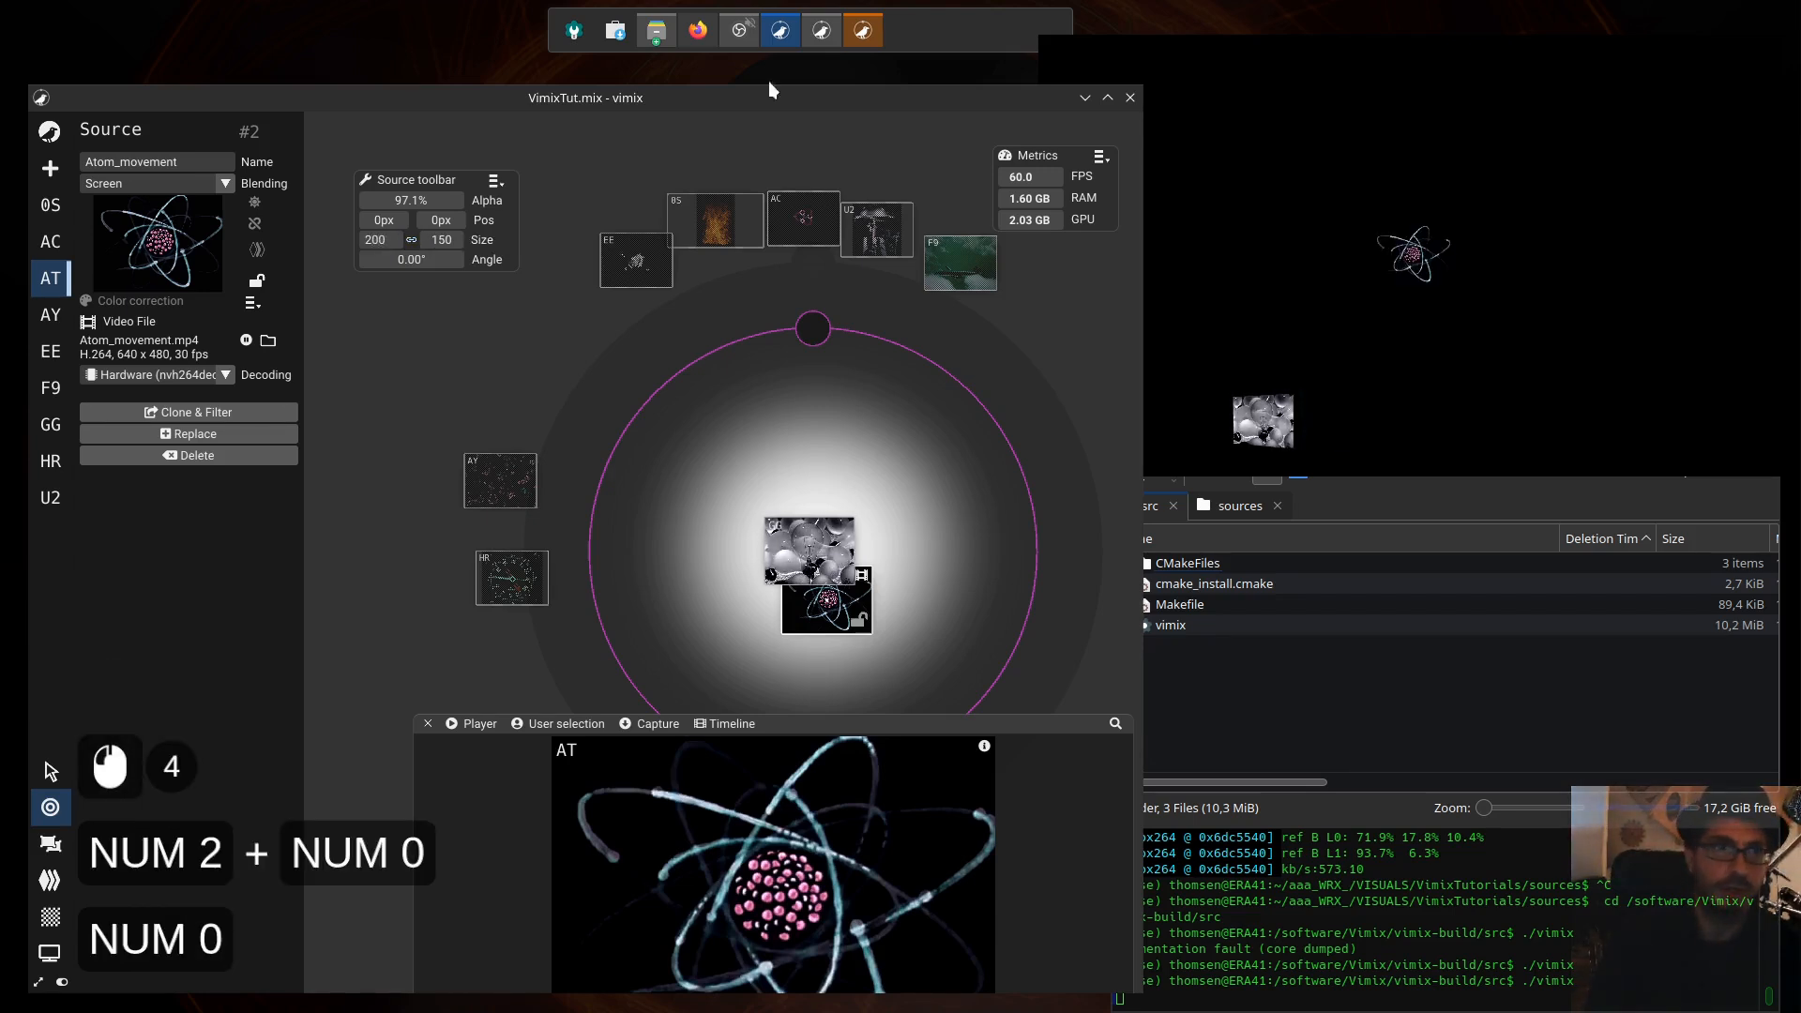
pyautogui.moveTo(443, 219); pyautogui.dragTo(45, 255)
pyautogui.moveTo(385, 222); pyautogui.dragTo(195, 240)
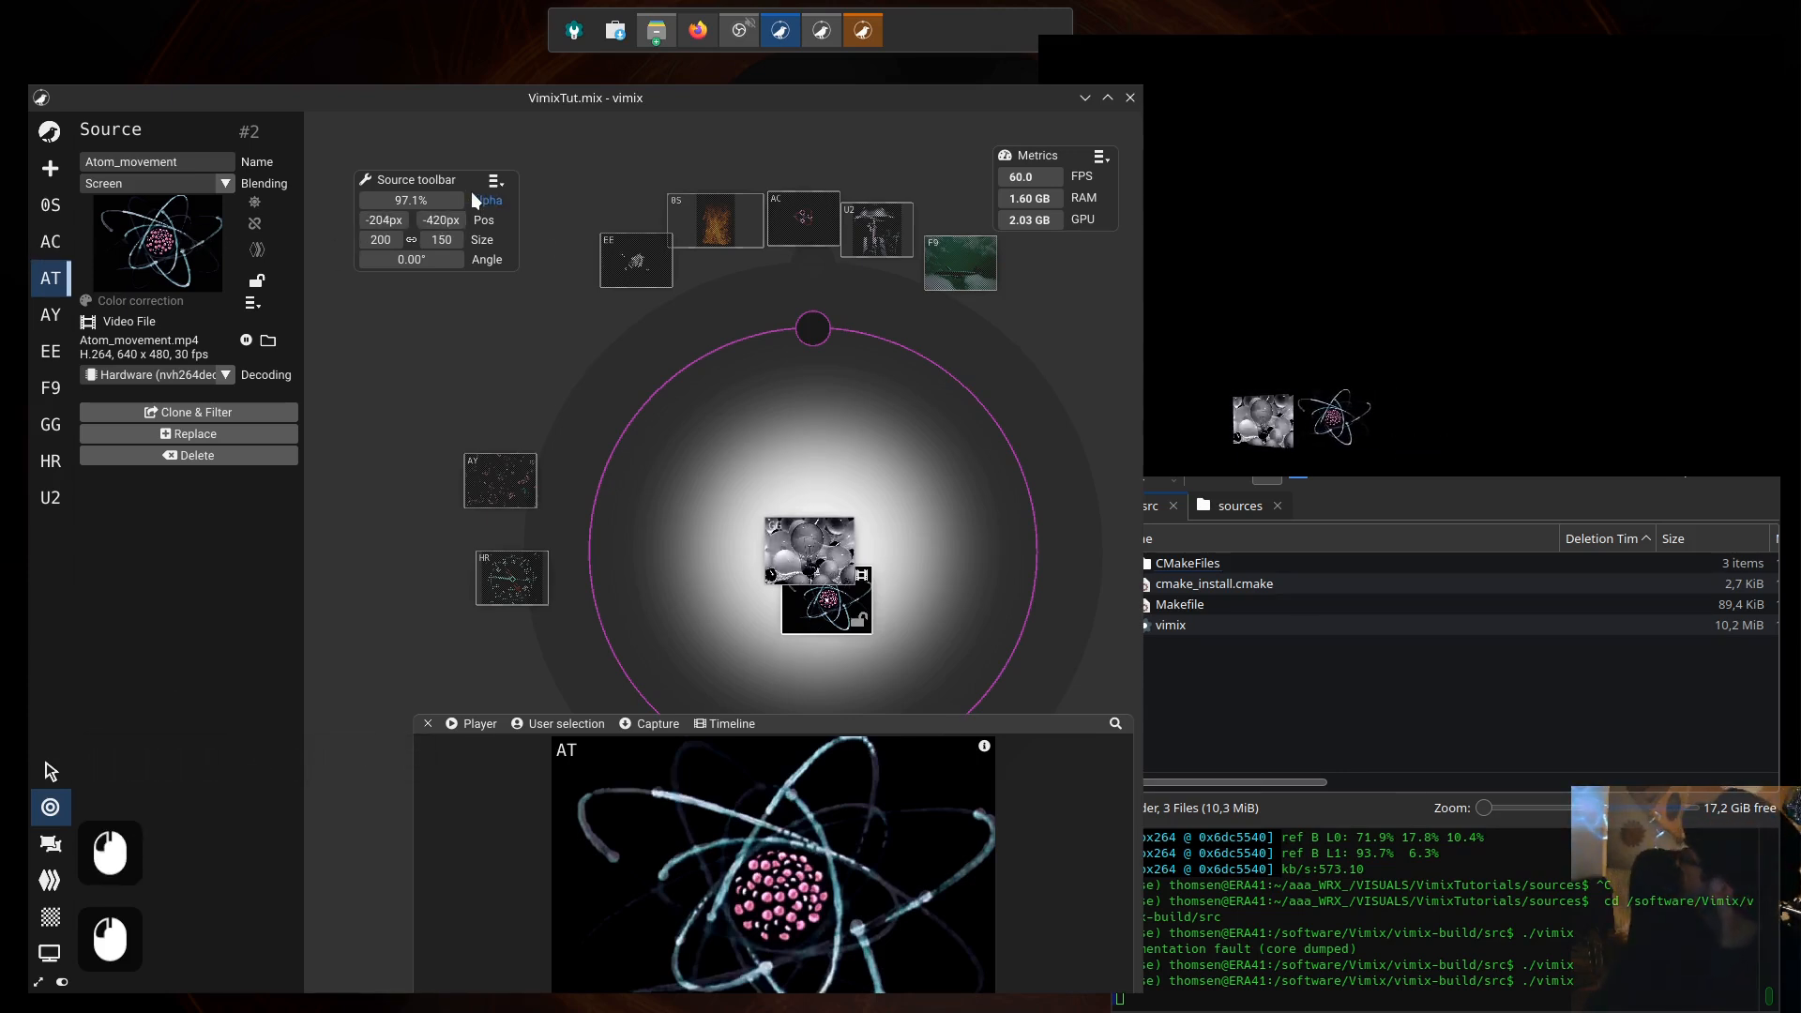
# Step: Match Atom_movement to Gluehbirne_weg by setting its width to 190 and its vertical position to -427px
pyautogui.click(842, 614)
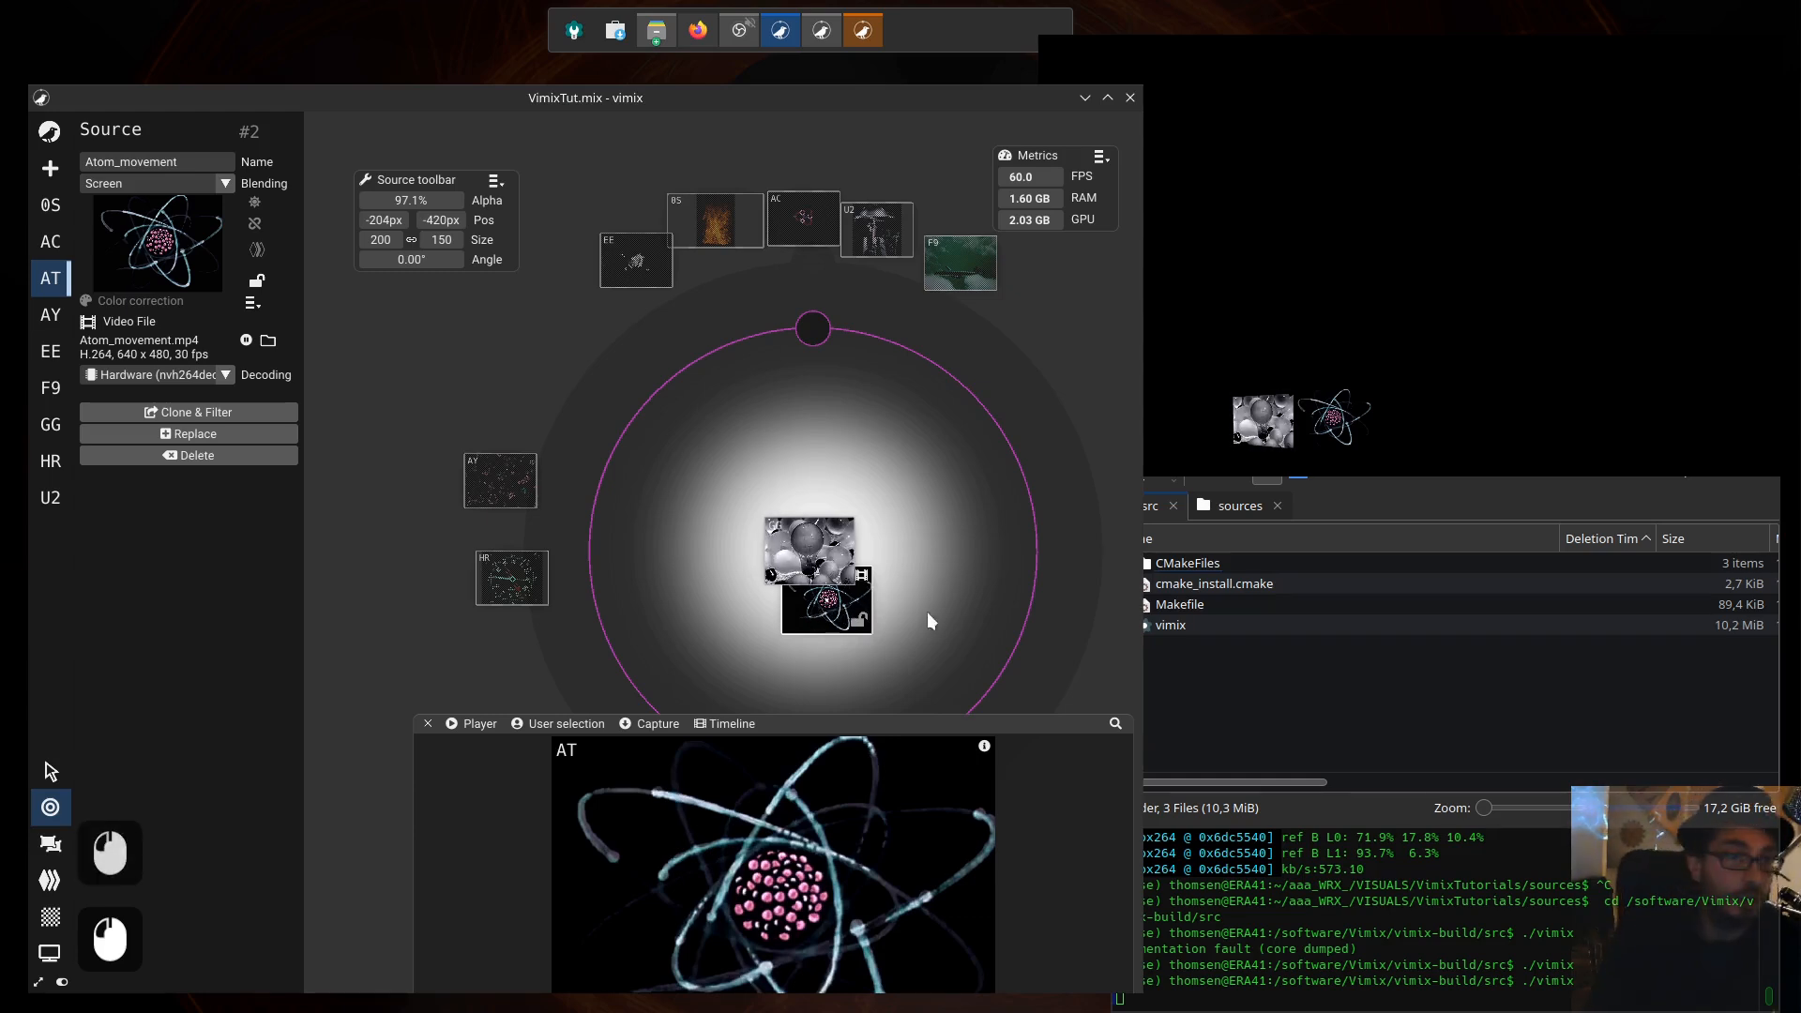
pyautogui.click(838, 621)
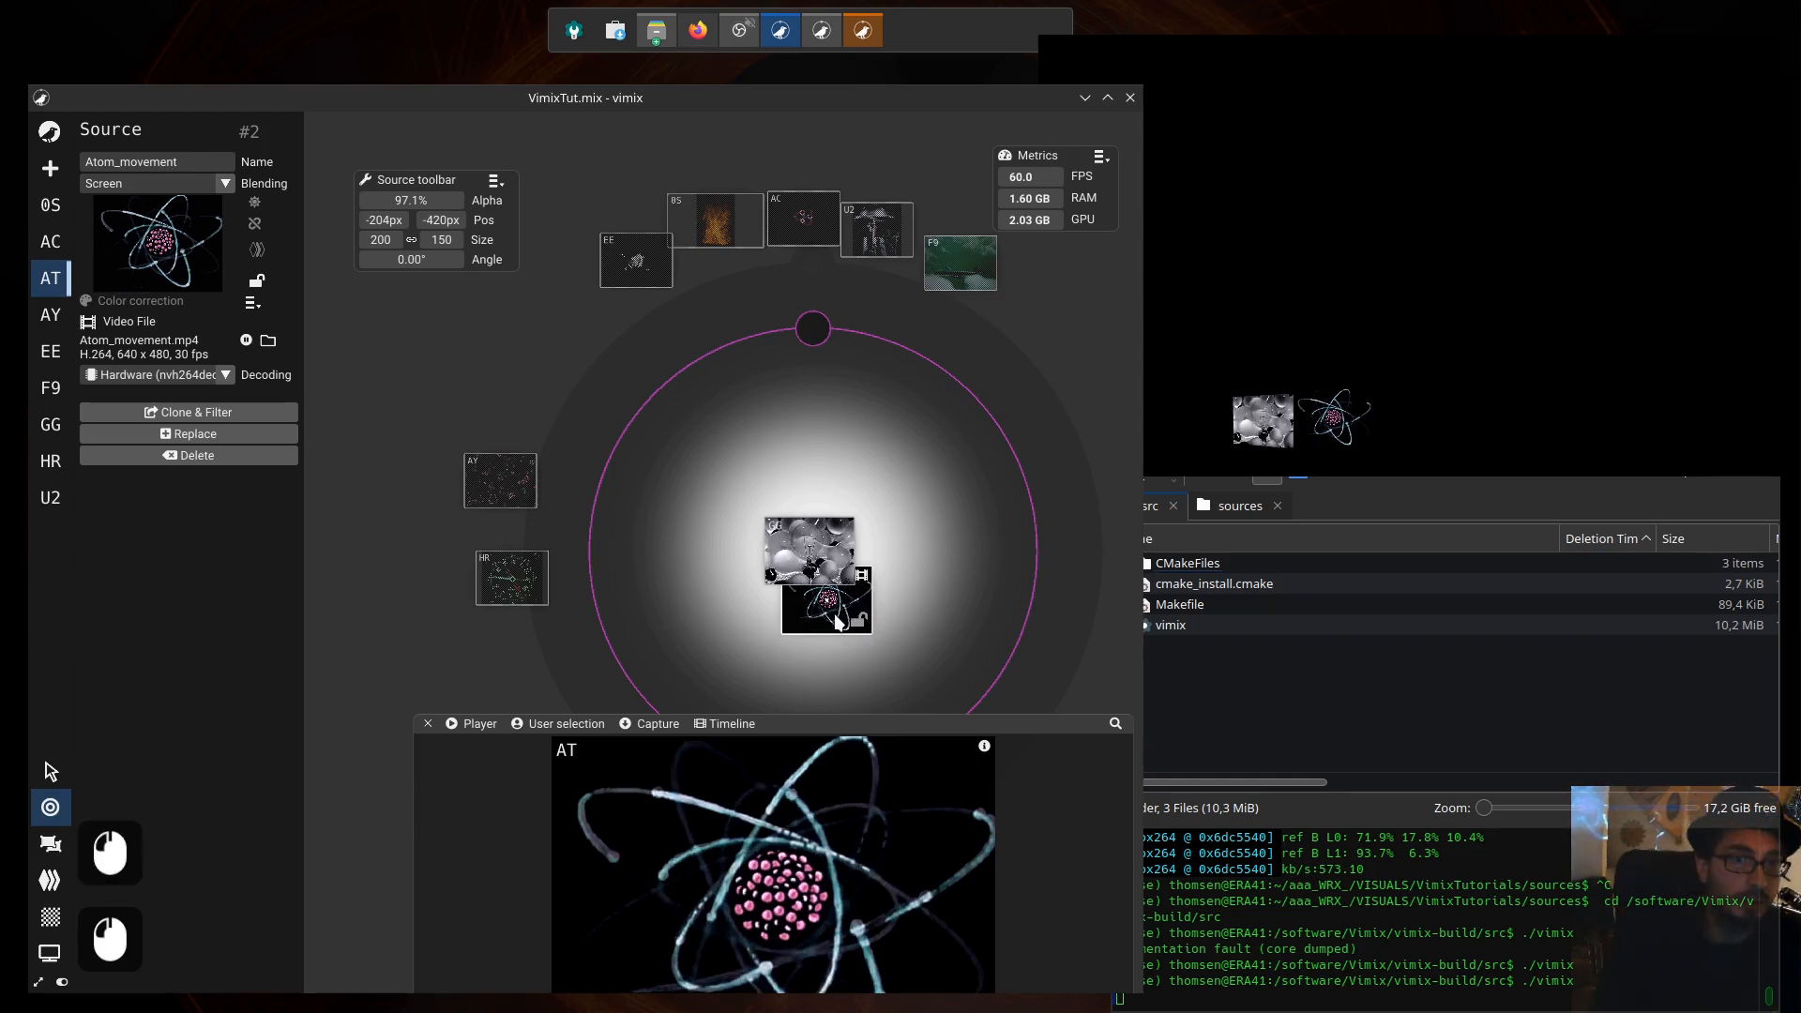
pyautogui.click(805, 552)
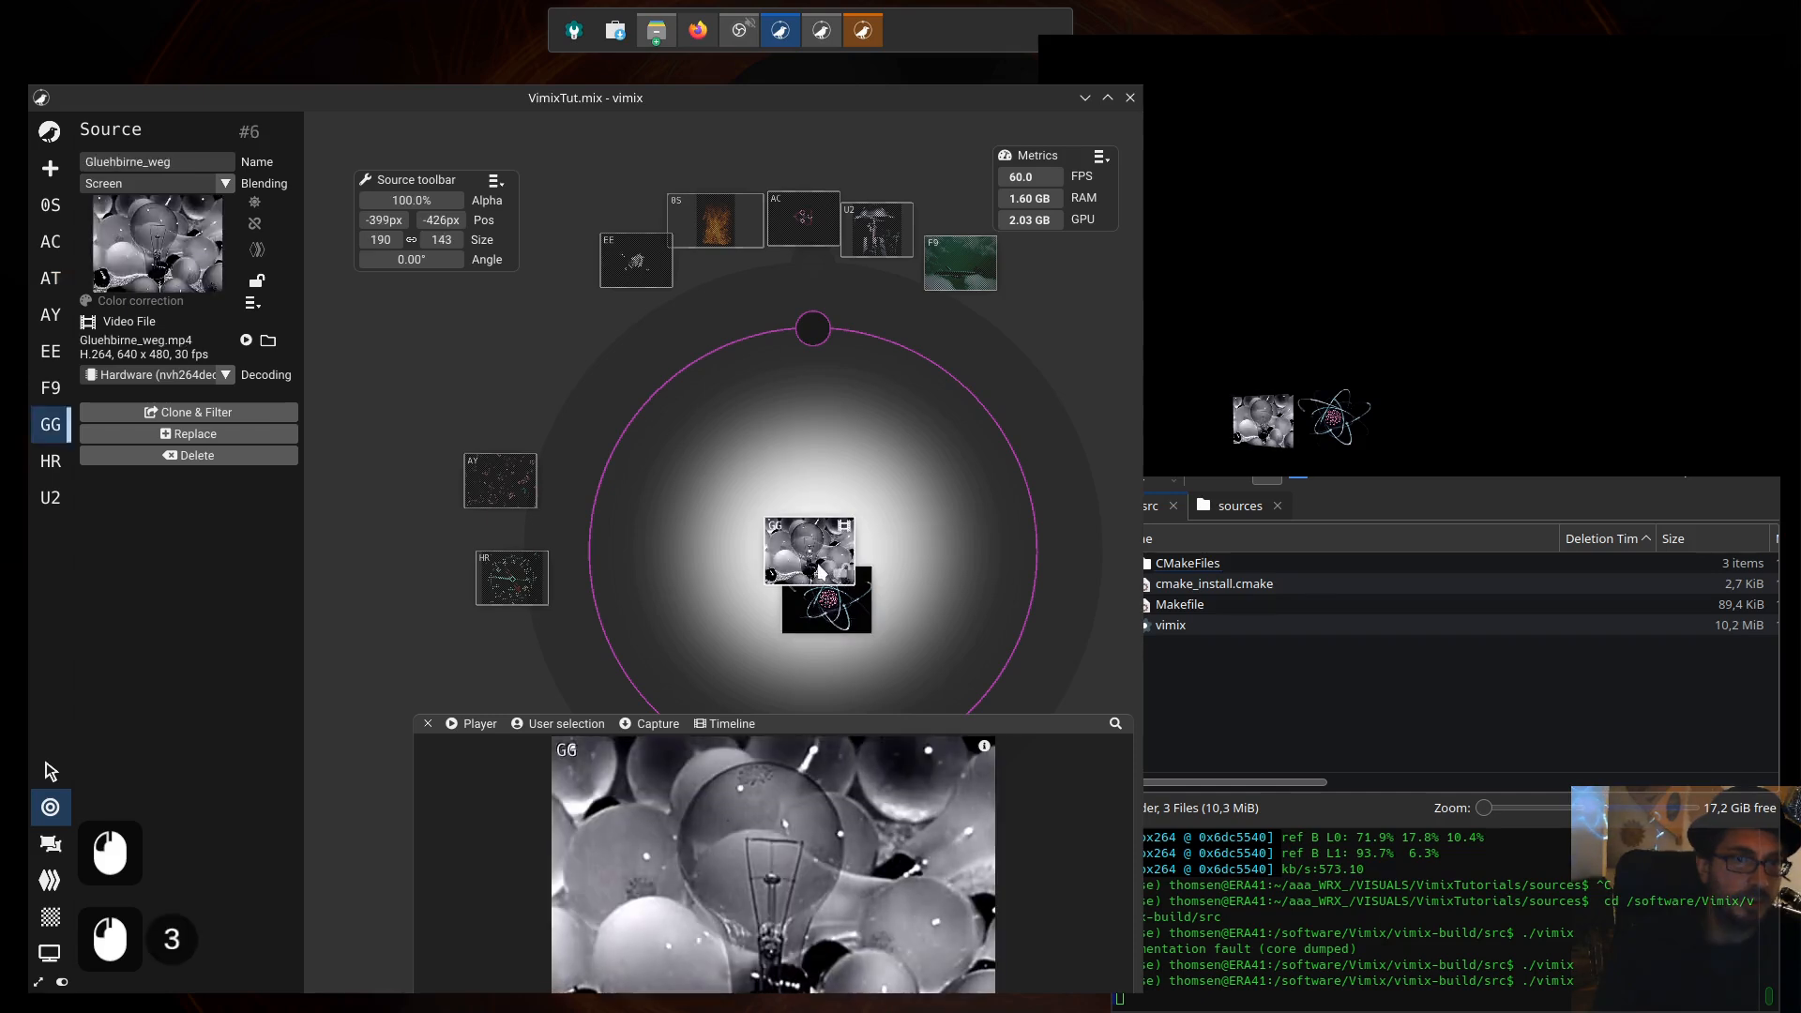
pyautogui.click(825, 617)
pyautogui.tripleClick(378, 239)
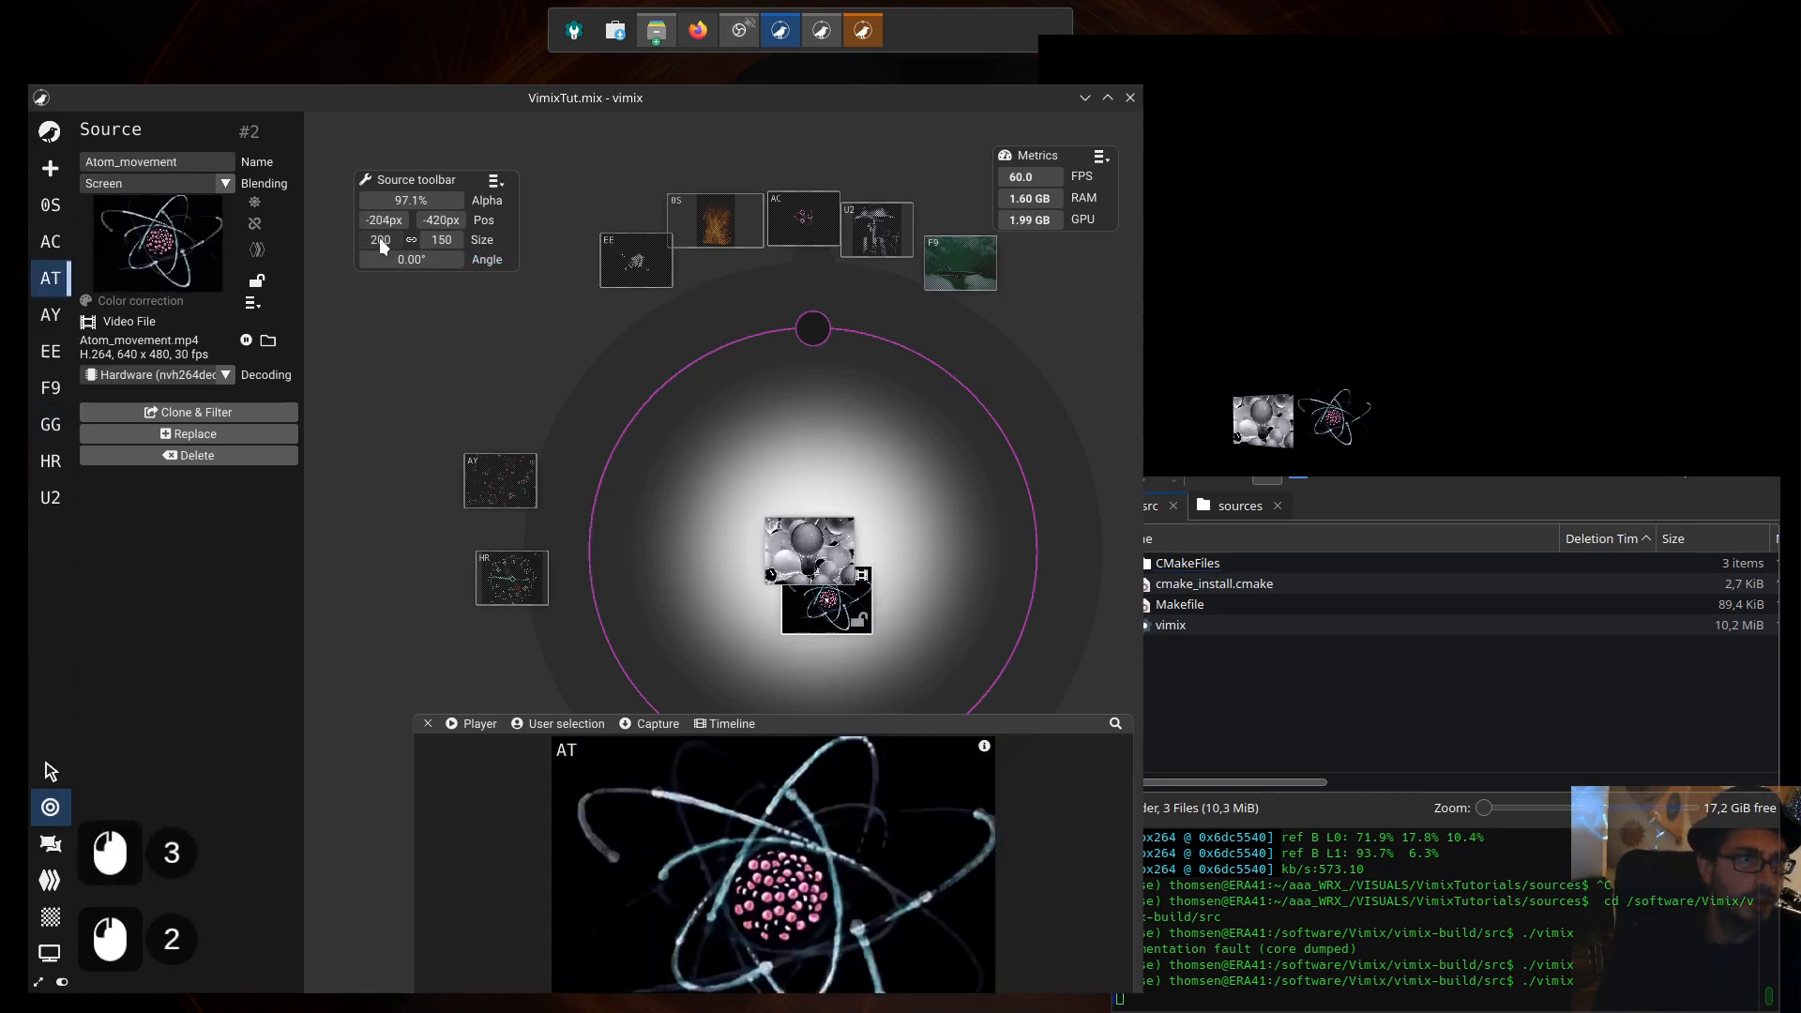
pyautogui.write('0')
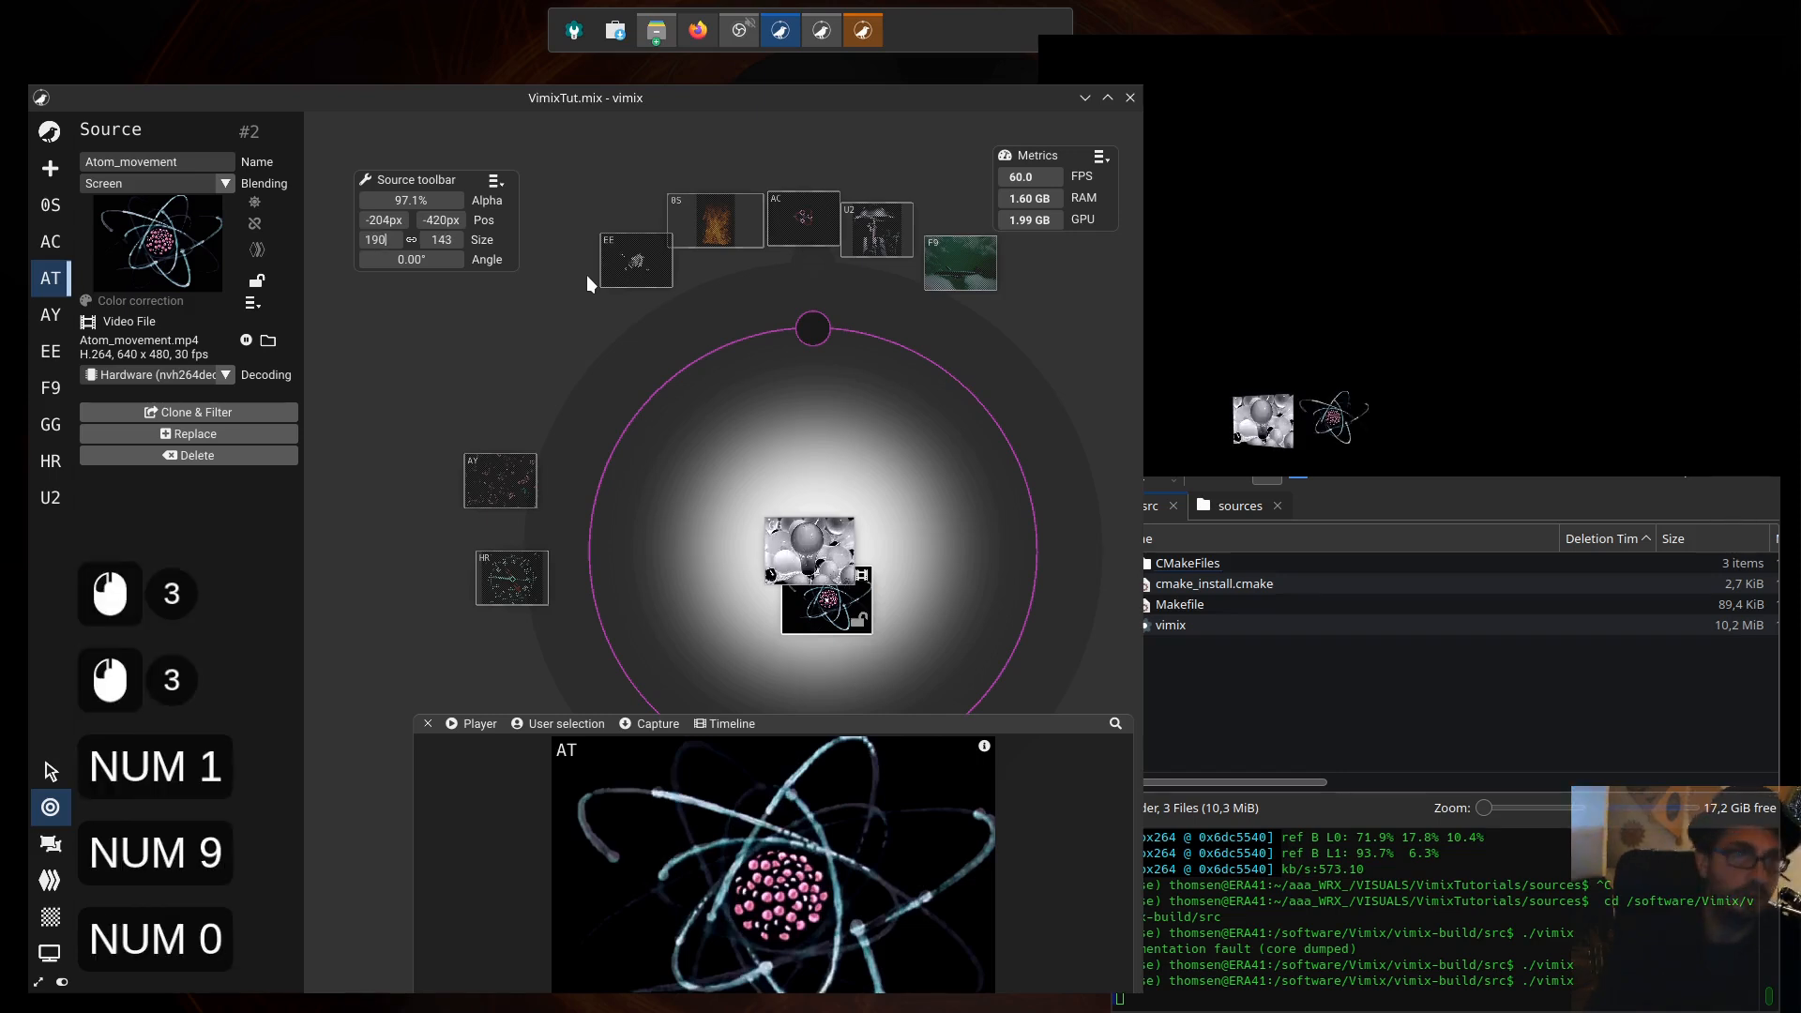
pyautogui.press('Return')
pyautogui.click(829, 571)
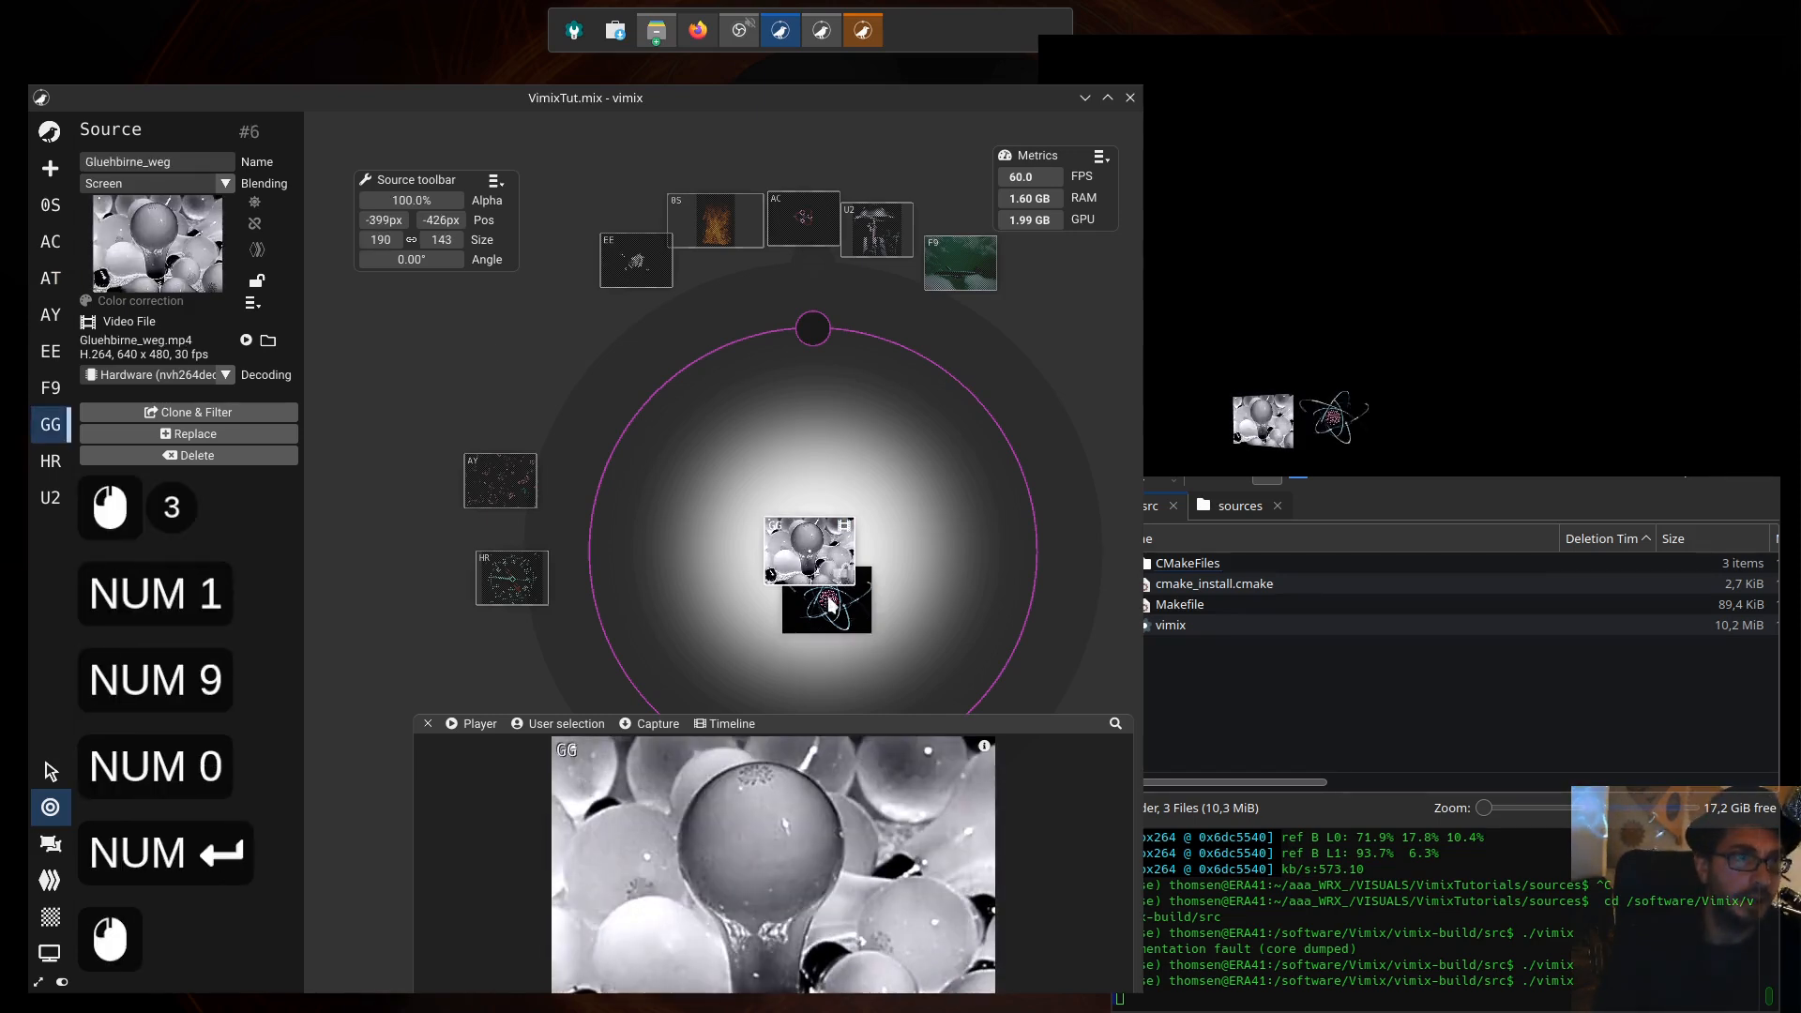
pyautogui.click(823, 603)
pyautogui.click(823, 605)
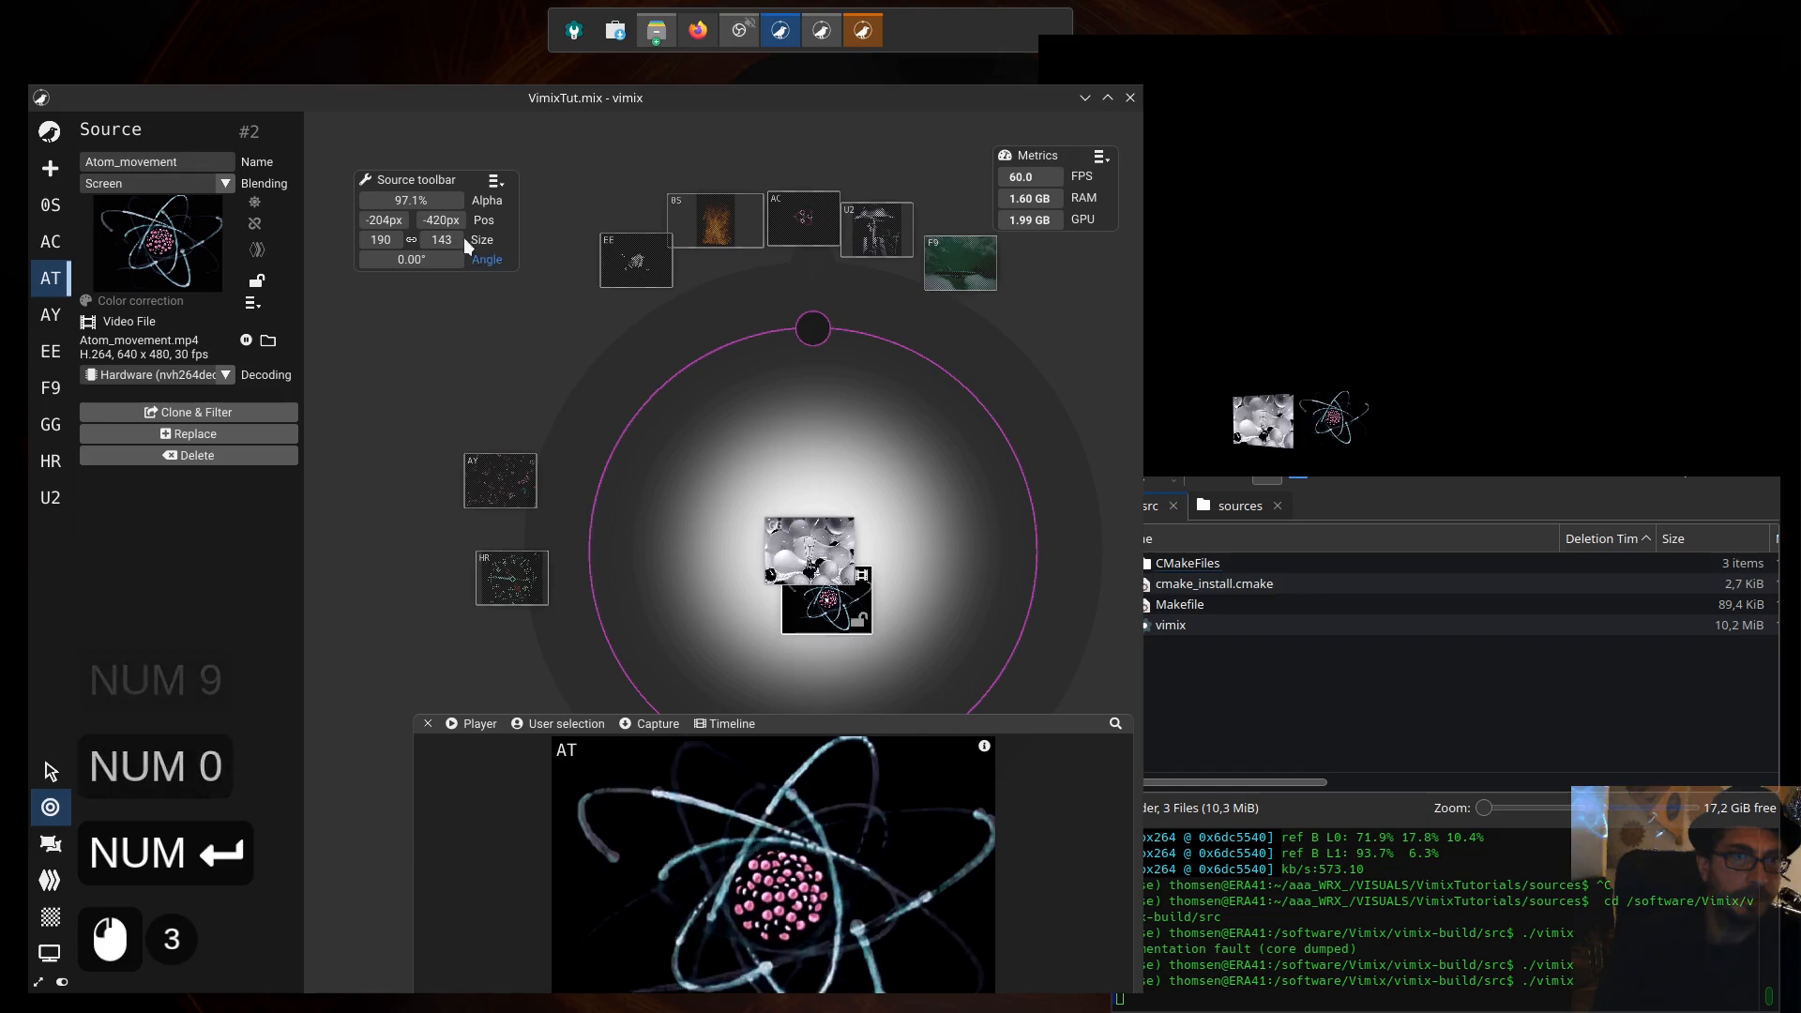
pyautogui.moveTo(440, 224)
pyautogui.mouseDown()
pyautogui.moveTo(463, 216)
pyautogui.moveTo(420, 215)
pyautogui.moveTo(435, 226)
pyautogui.mouseUp()
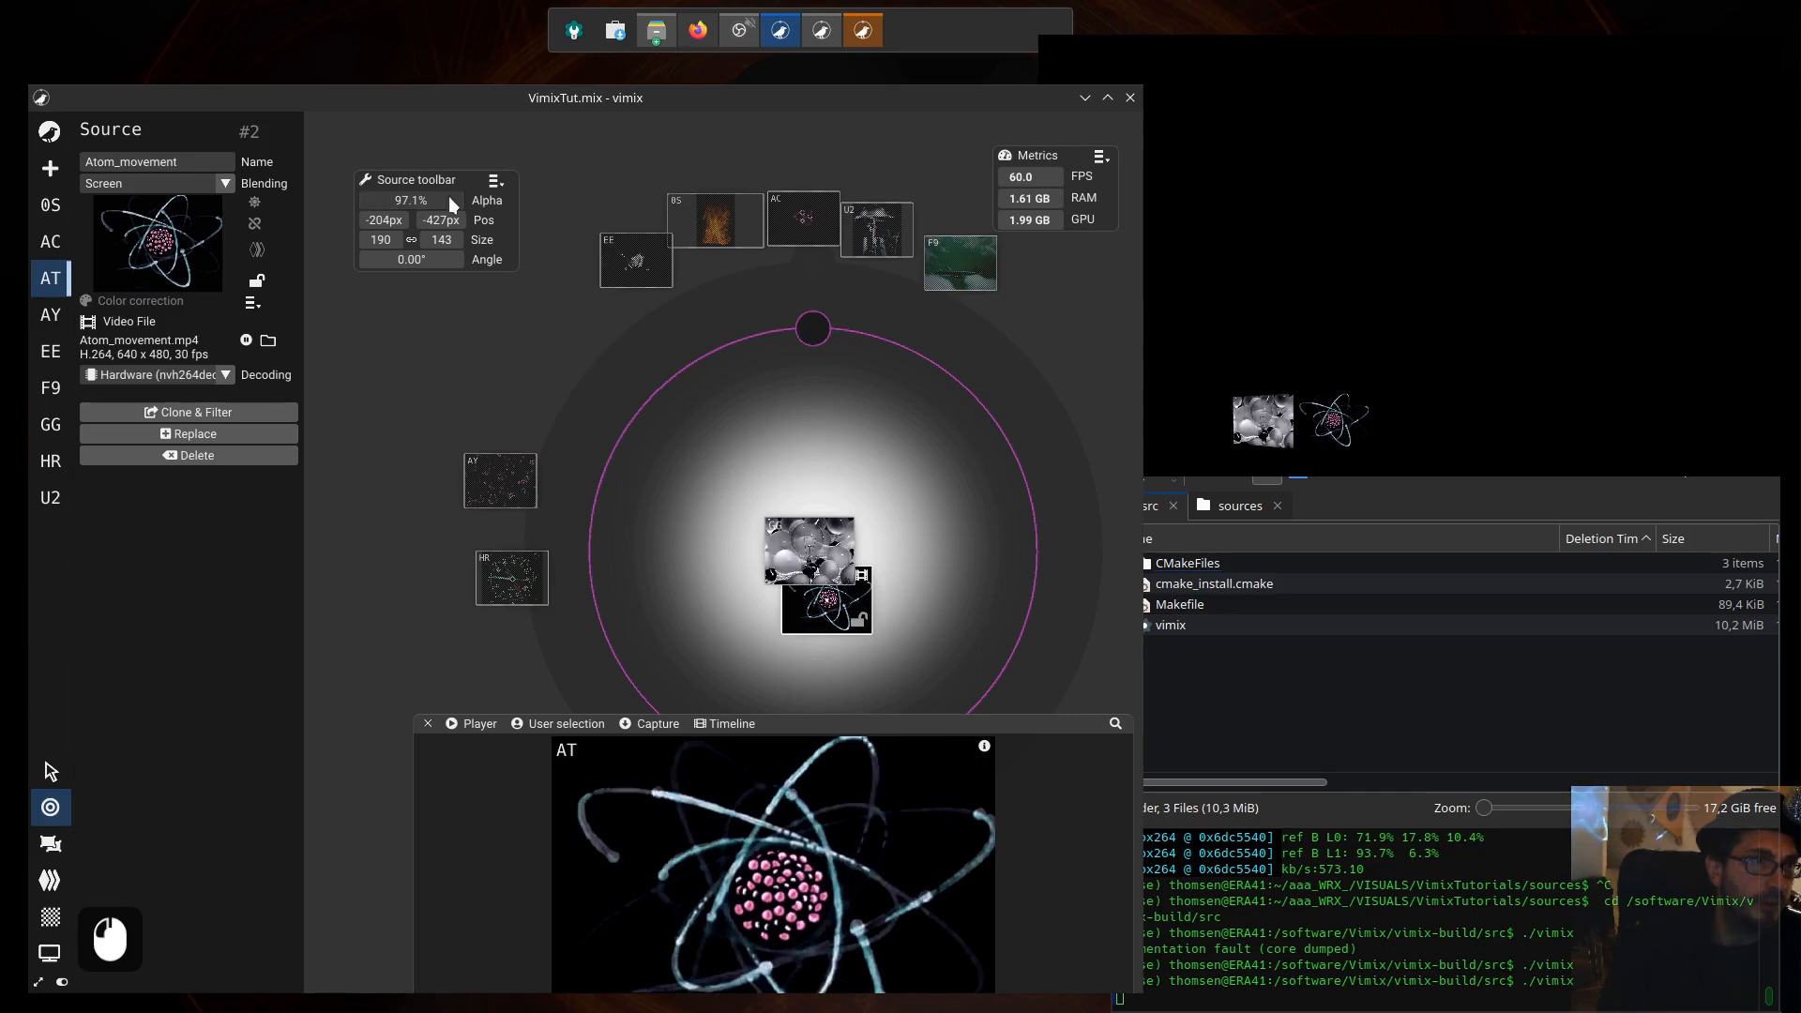
# Step: Enable colour correction on Atom_movement with Invert set to Luminance, and lower its vertical position to -430px
pyautogui.click(259, 309)
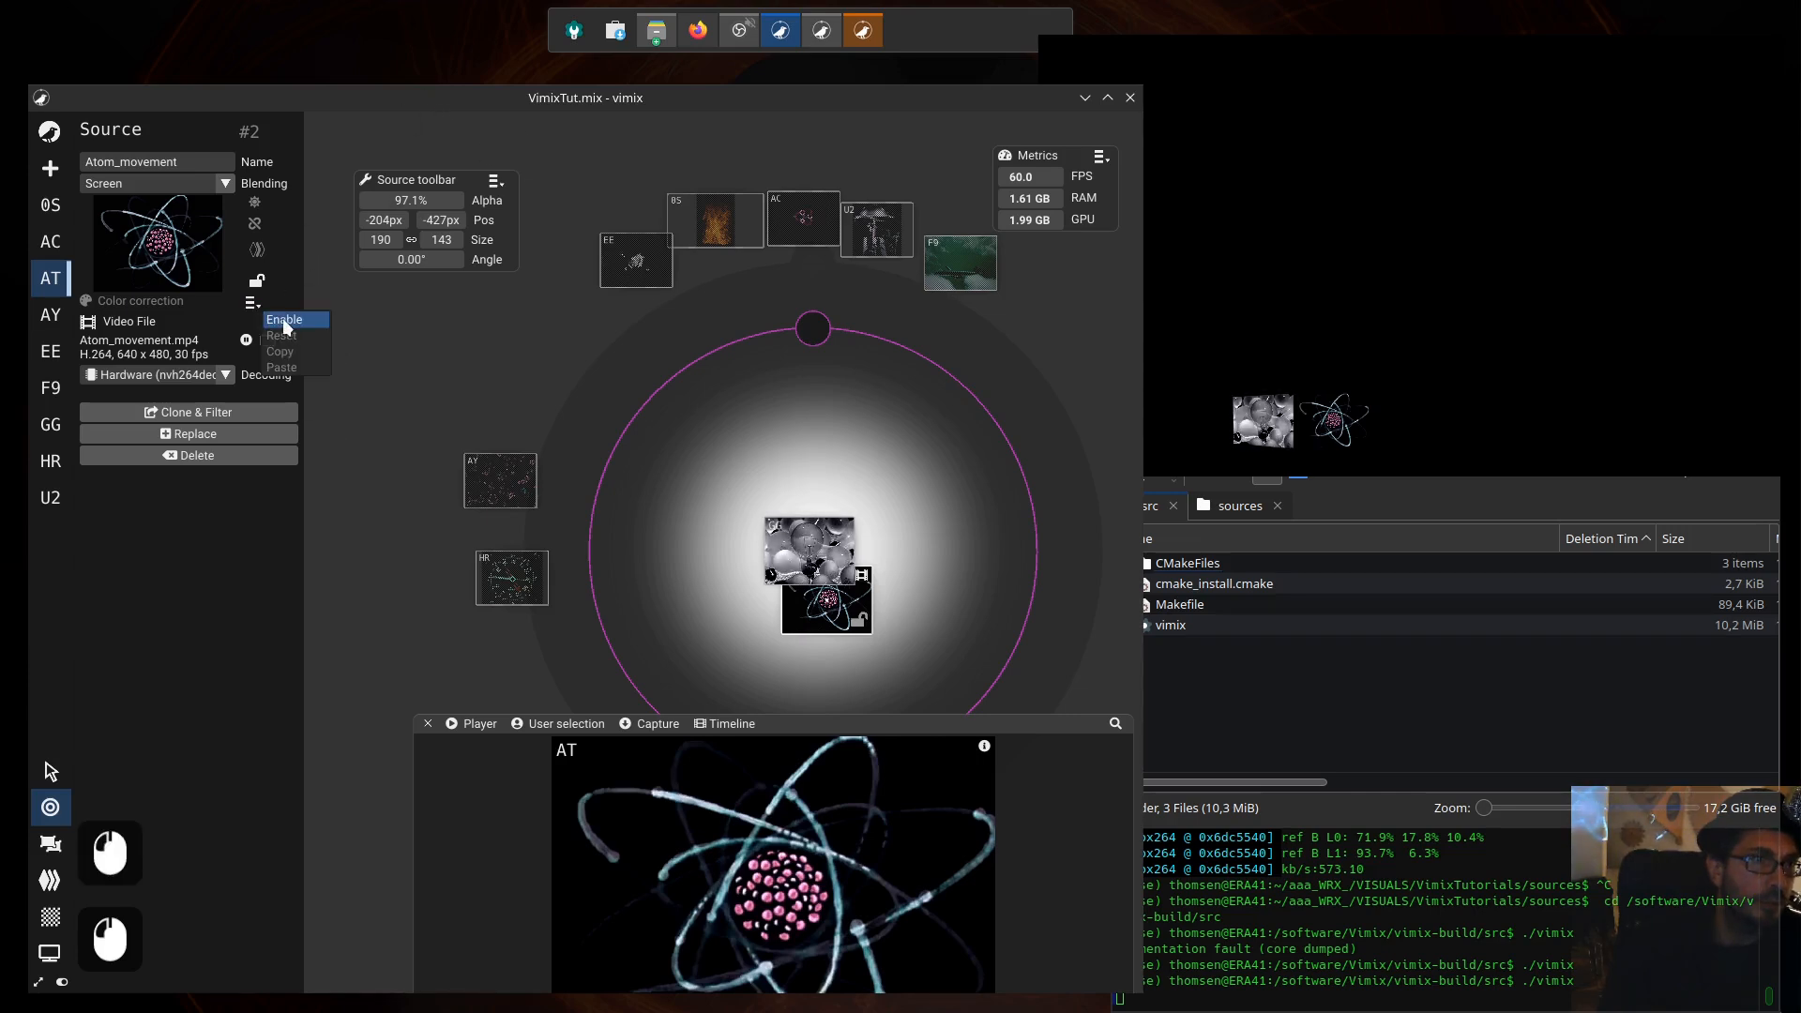
pyautogui.click(283, 319)
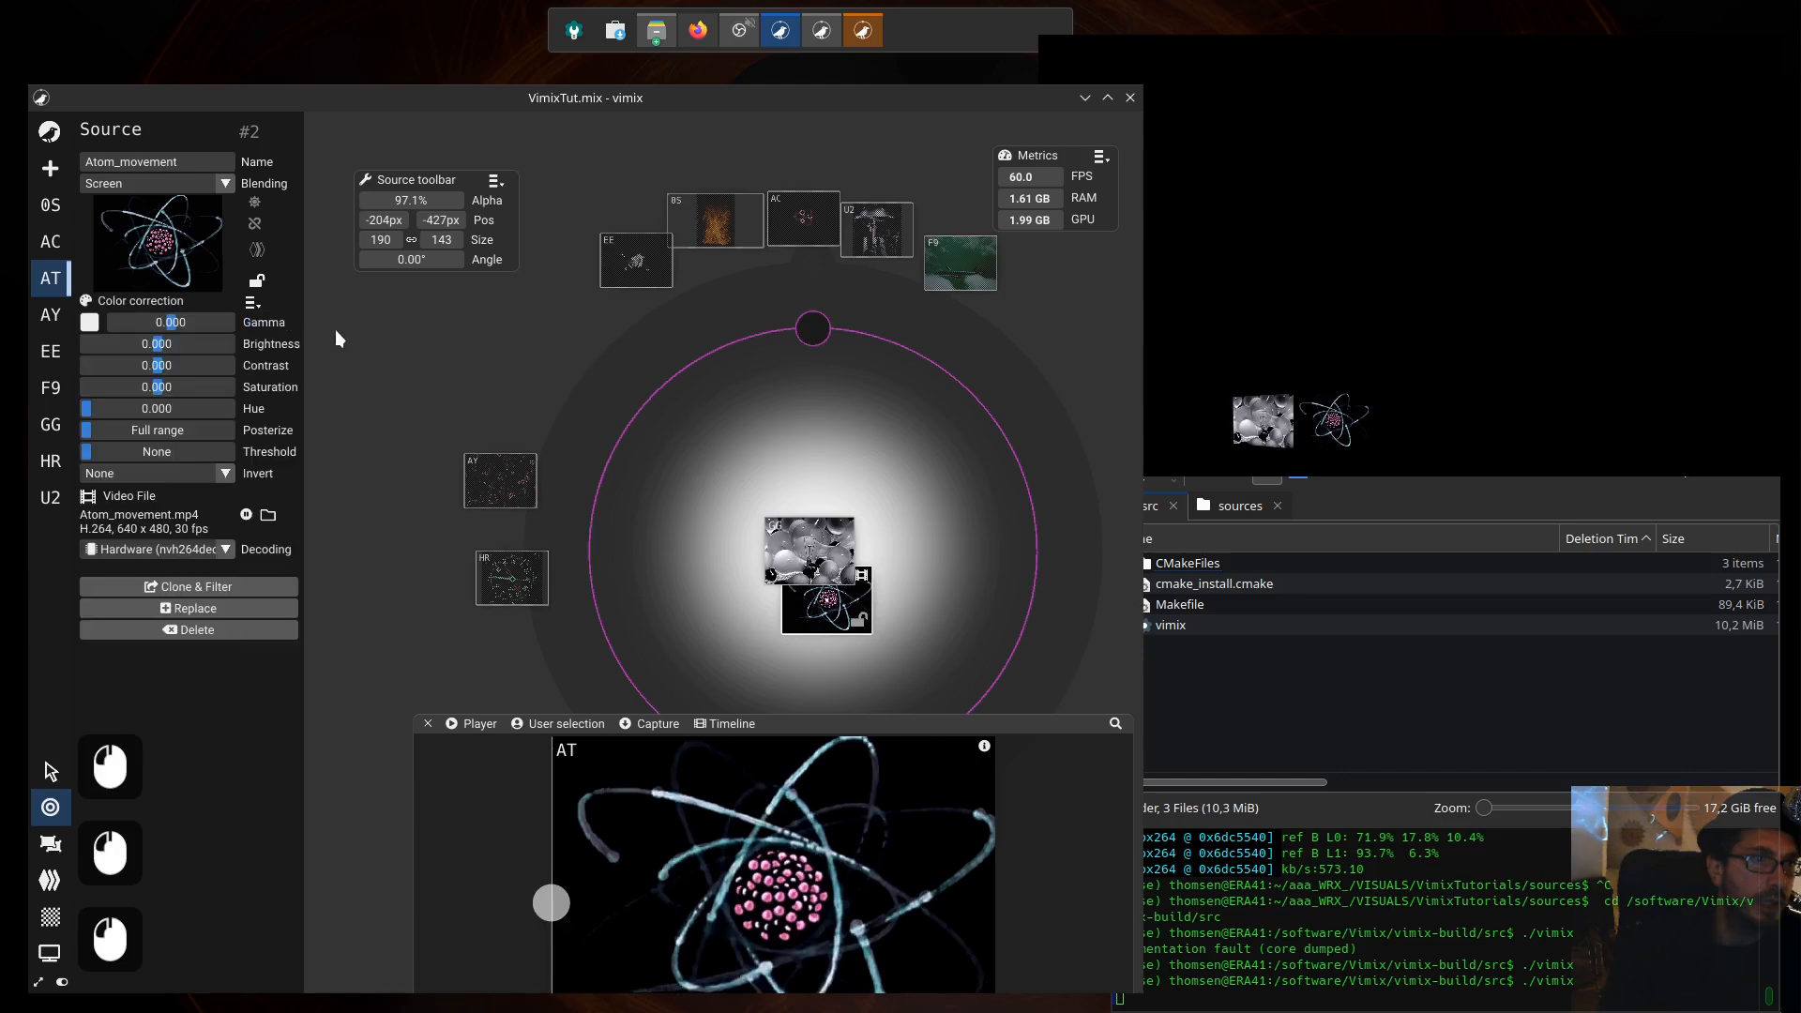
pyautogui.click(225, 474)
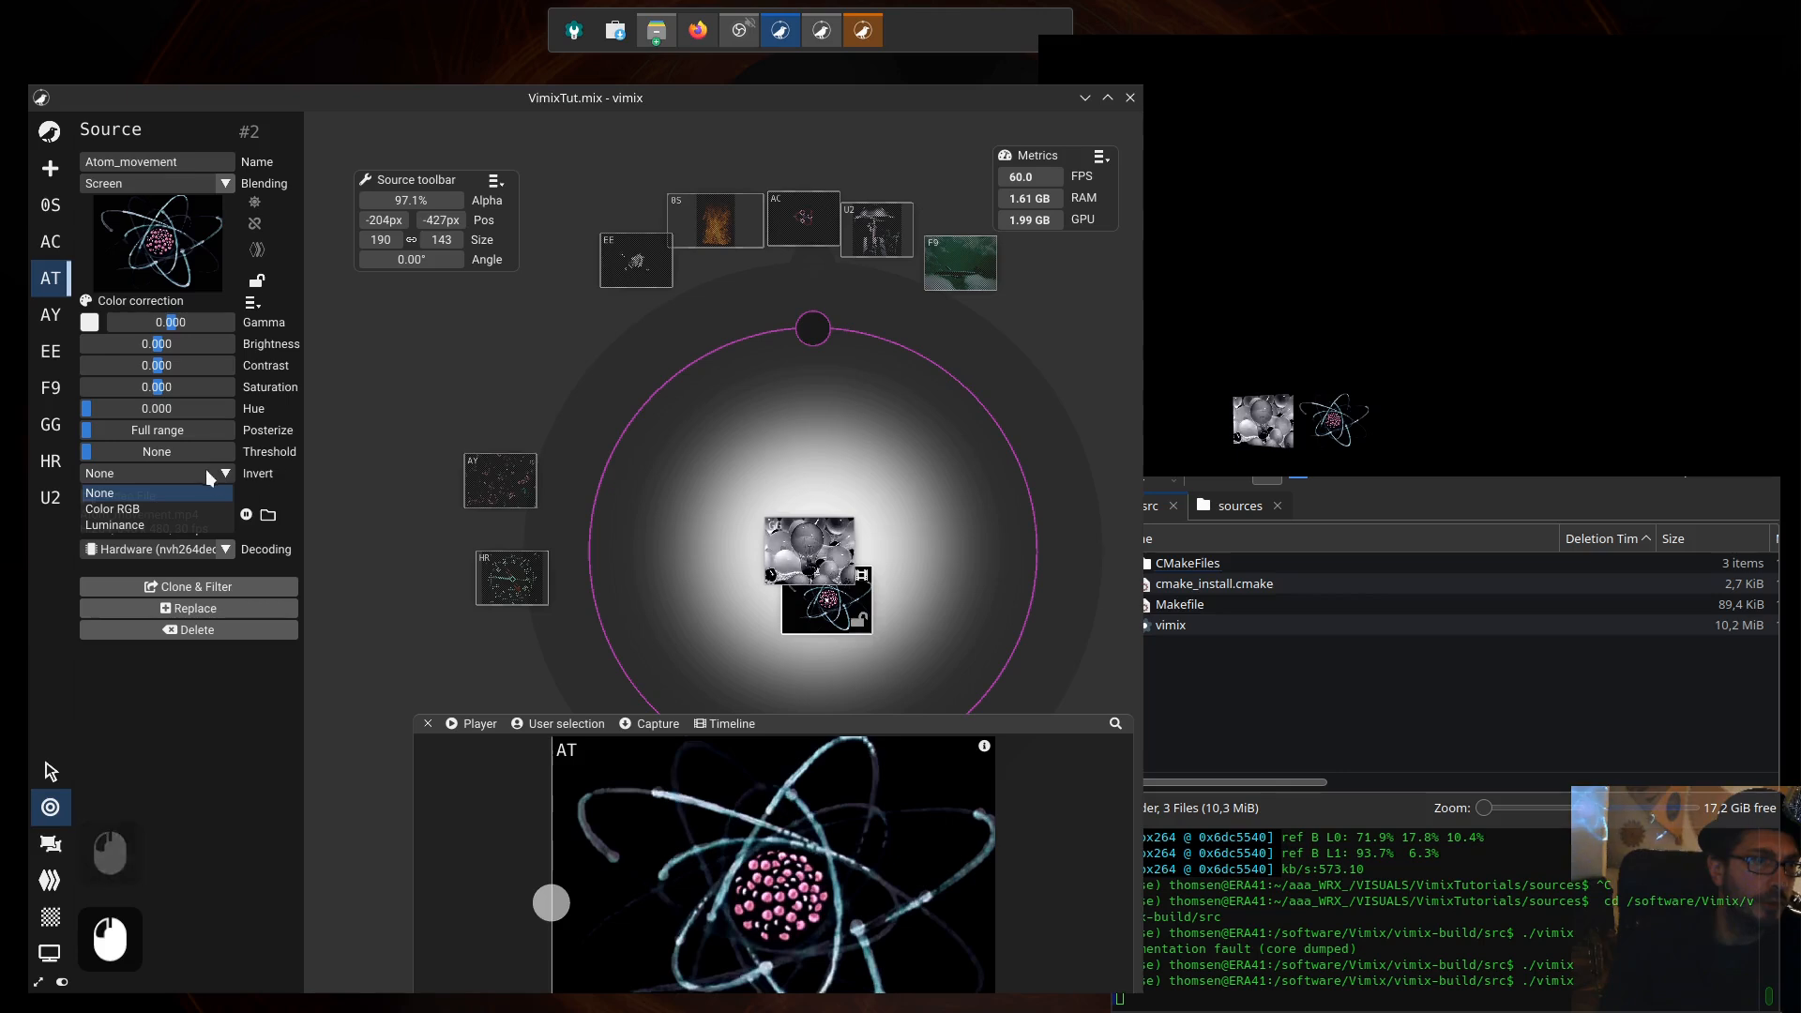
pyautogui.click(193, 526)
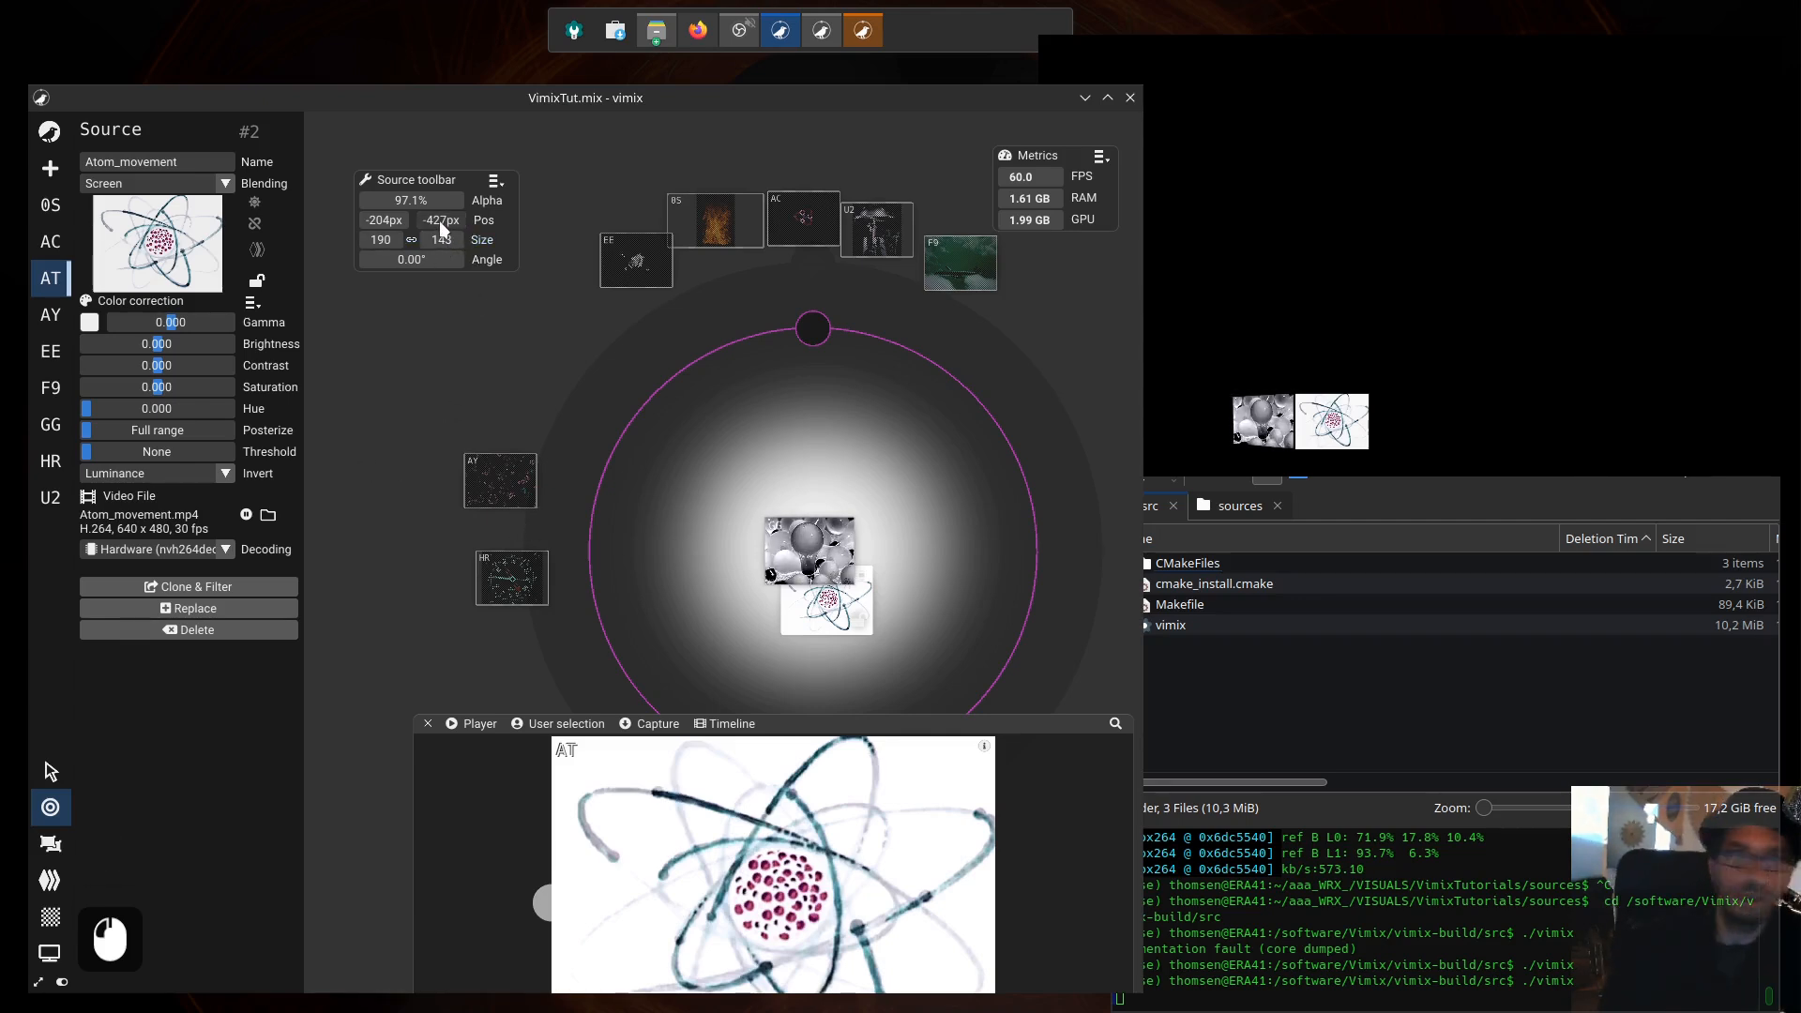
pyautogui.moveTo(440, 221); pyautogui.dragTo(436, 217)
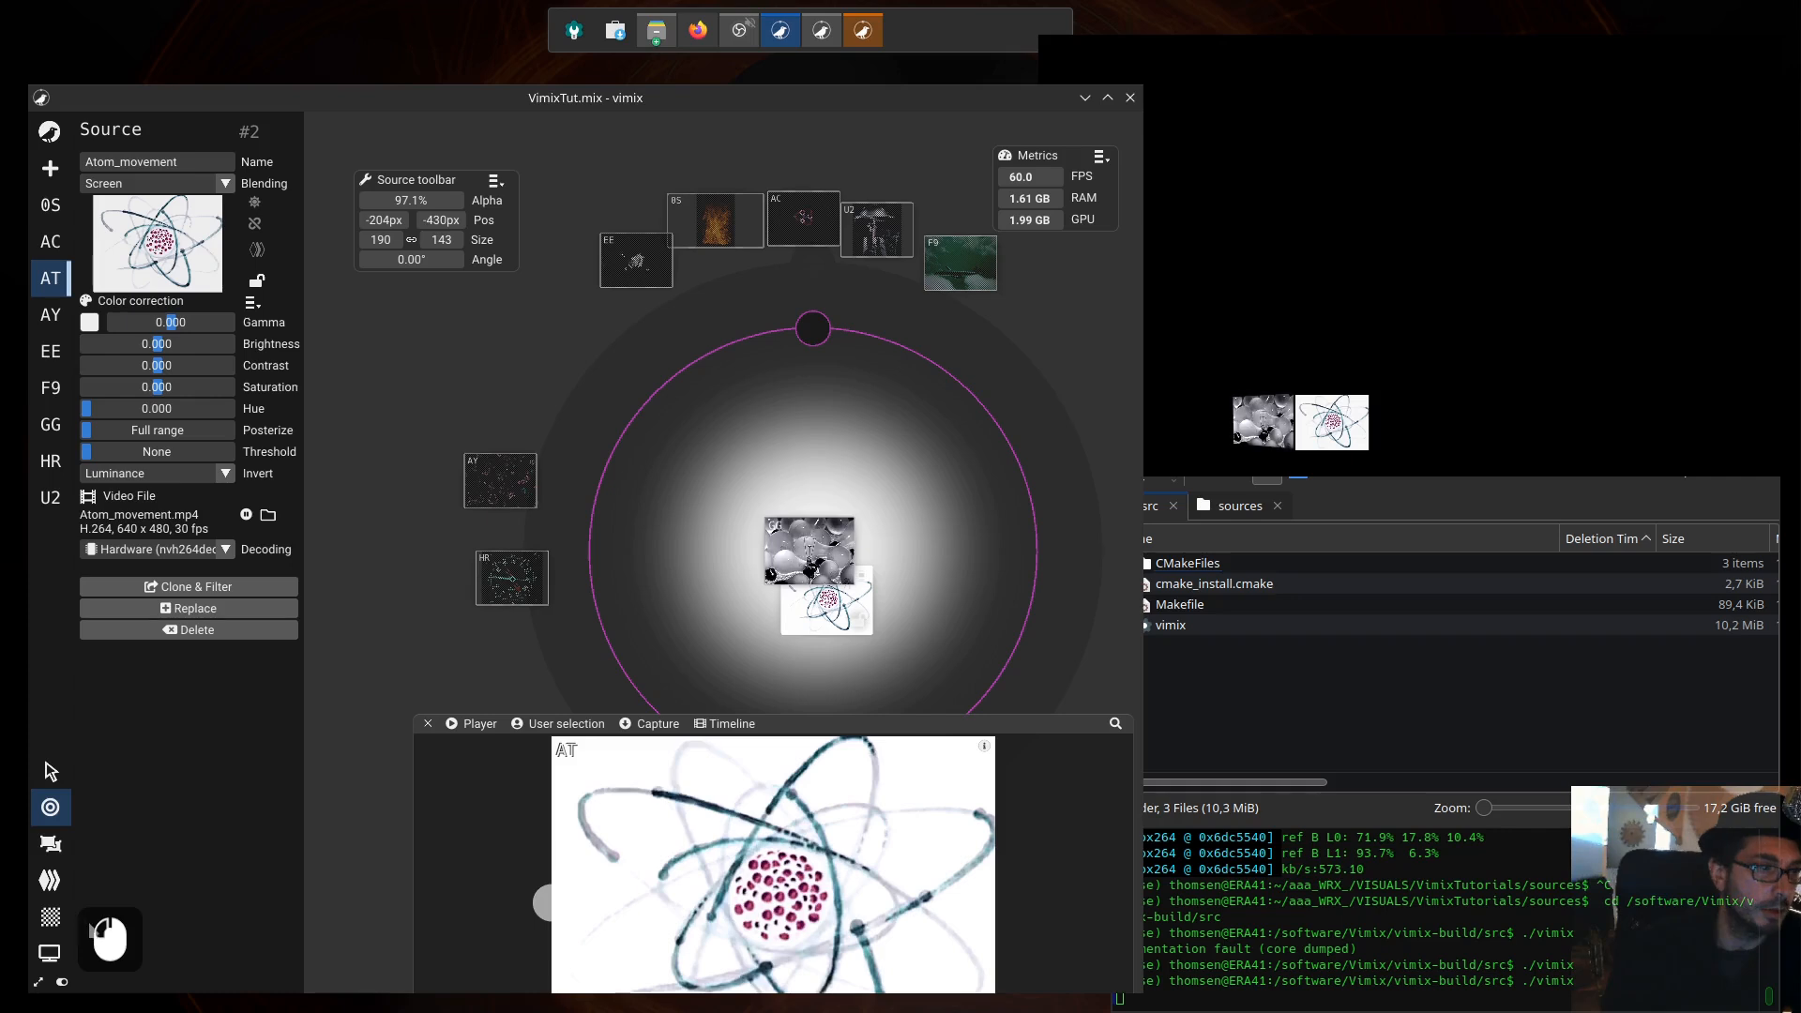
# Step: Switch to the geometry view and close the media player covering the sources
pyautogui.click(50, 842)
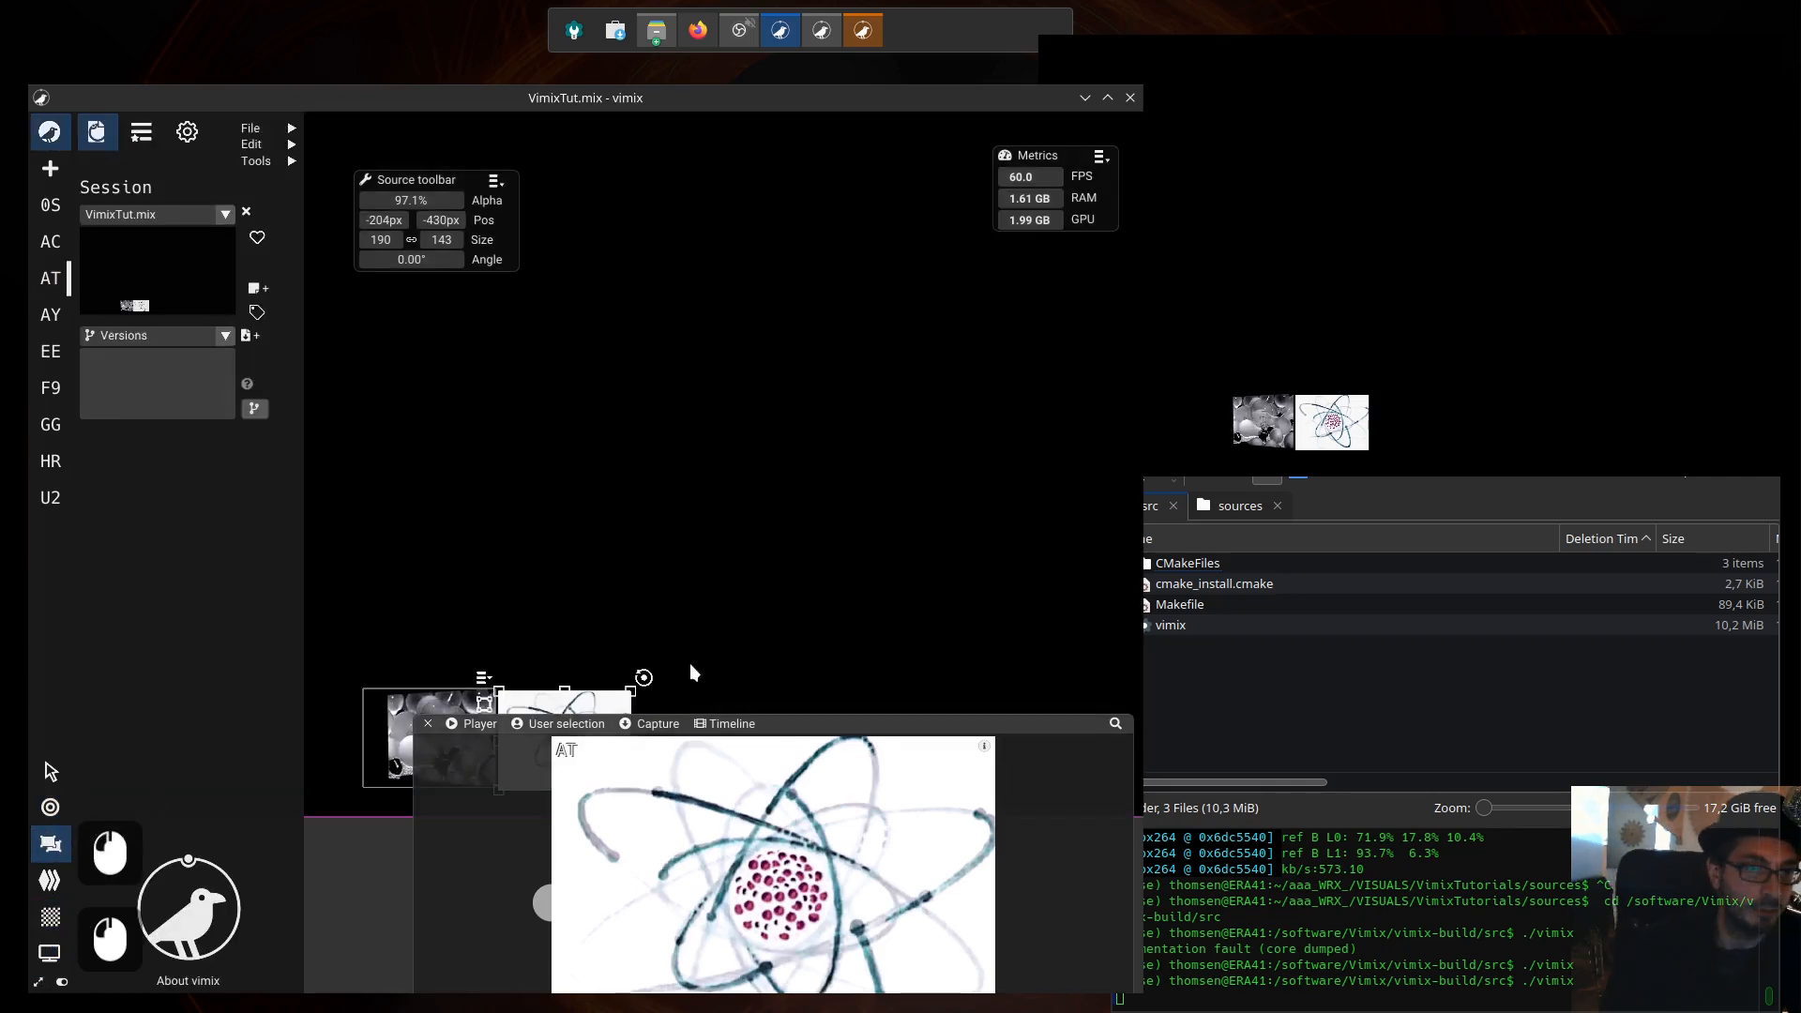
pyautogui.moveTo(805, 726); pyautogui.dragTo(901, 600)
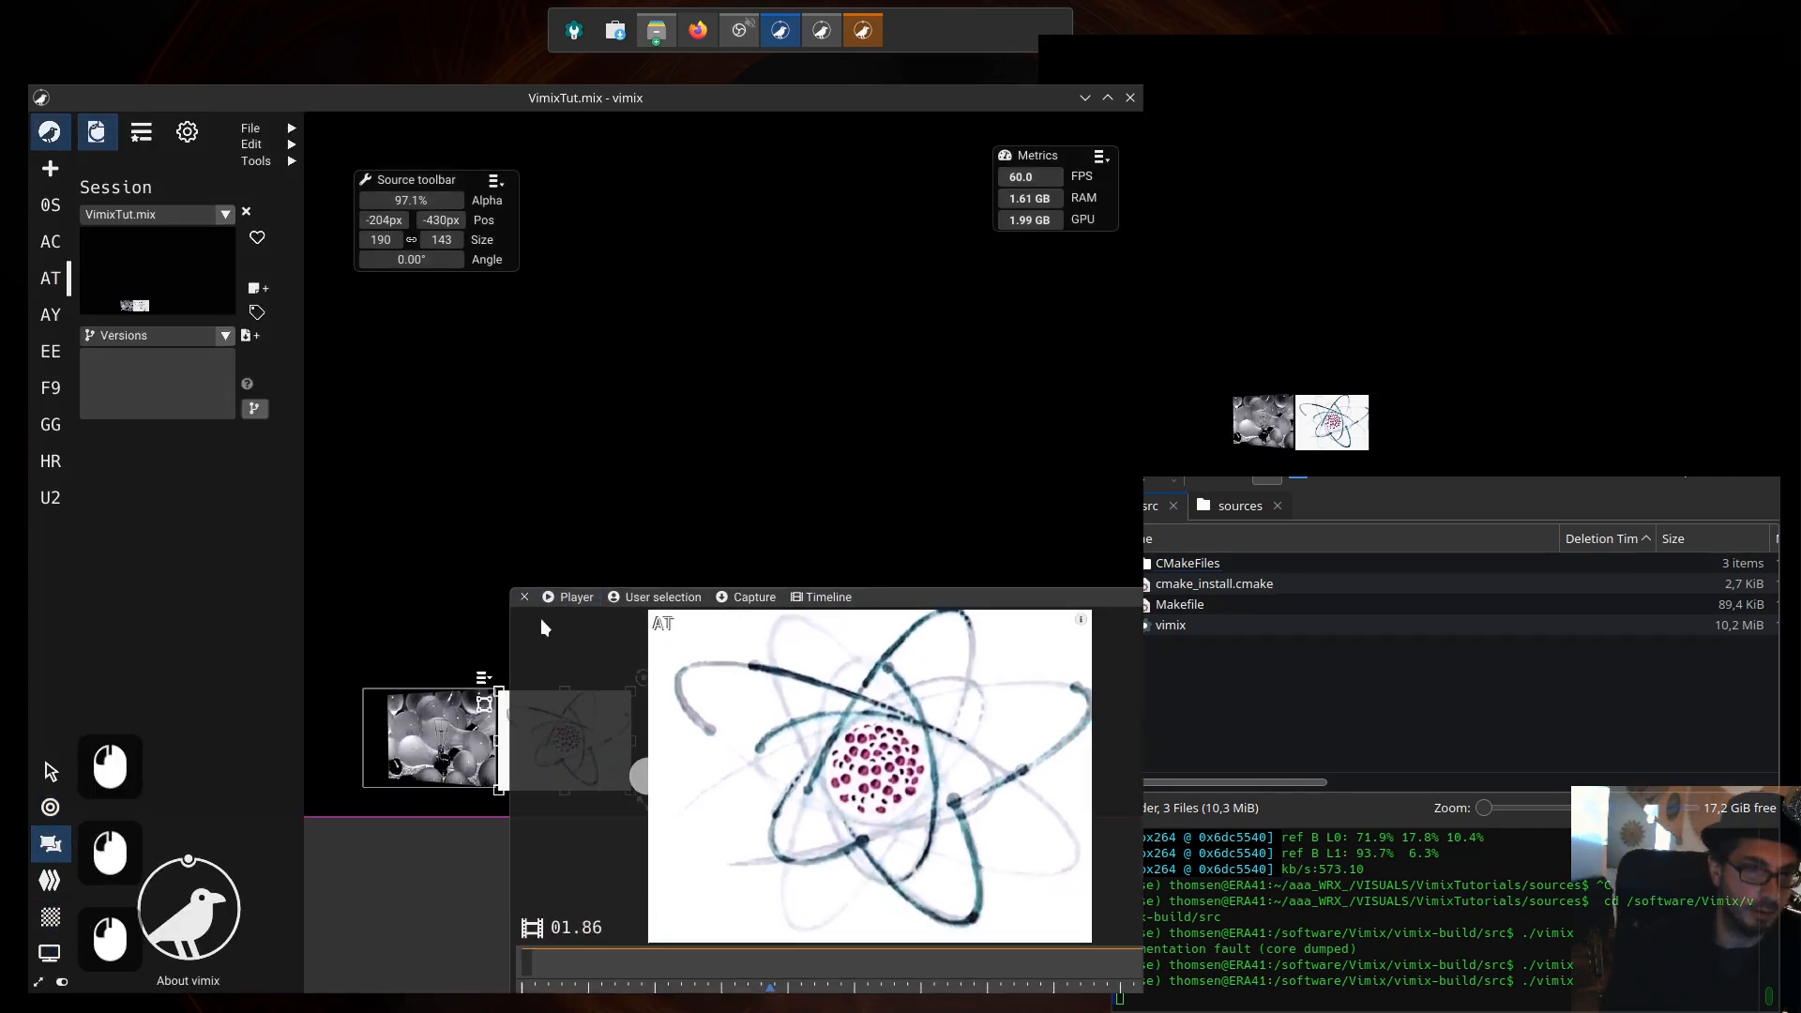
pyautogui.click(524, 596)
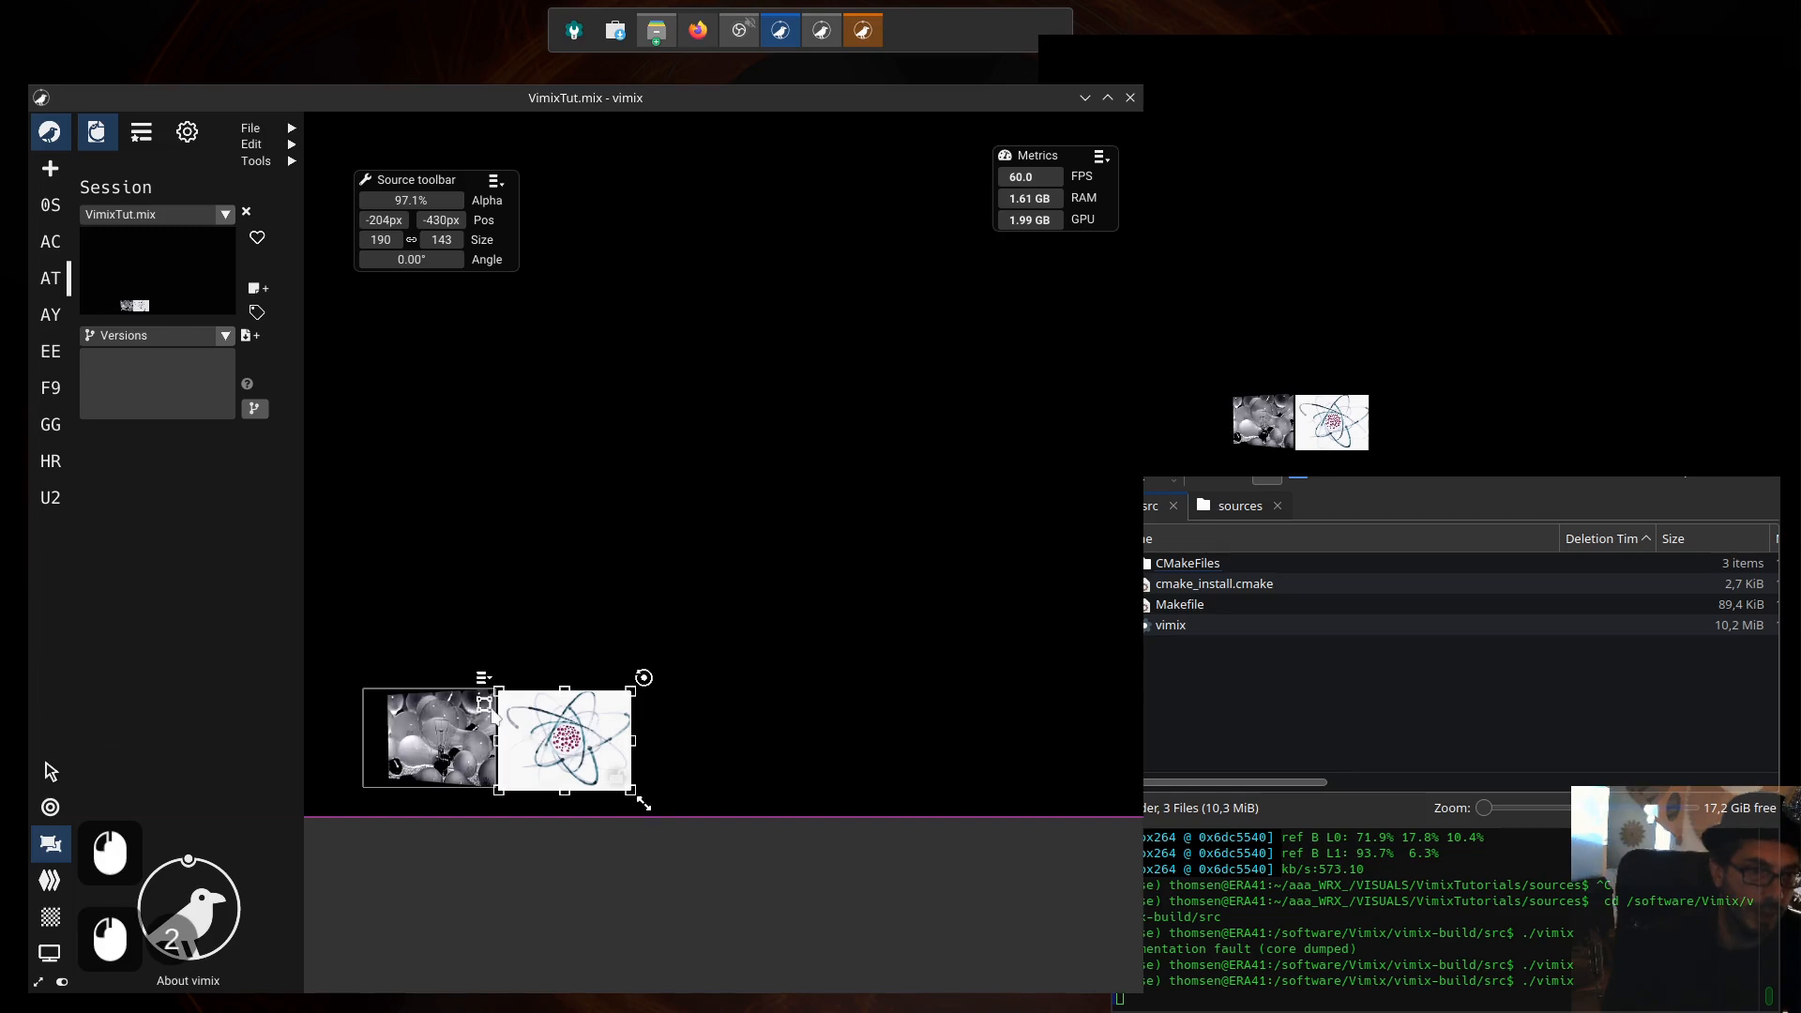
# Step: Switch Atom_movement to corner distortion and pull its lower-right and upper-right corners inward
pyautogui.moveTo(643, 804); pyautogui.dragTo(587, 757)
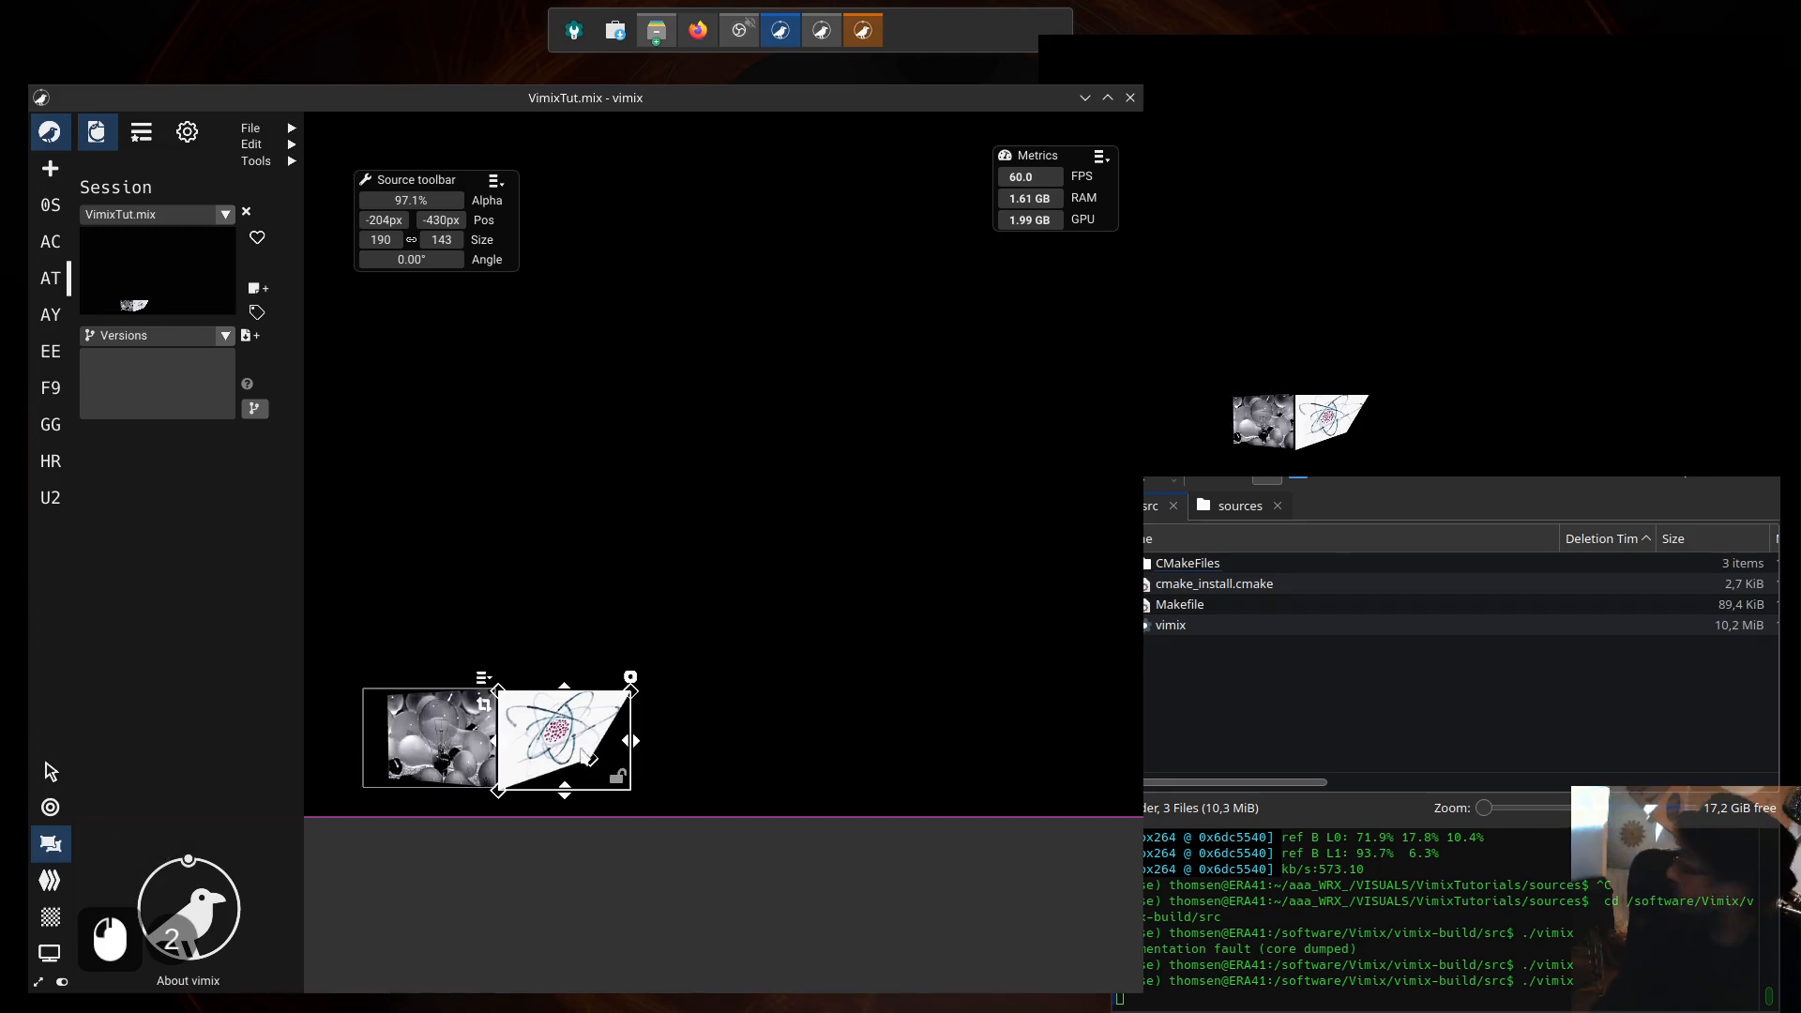
pyautogui.moveTo(634, 696)
pyautogui.mouseDown()
pyautogui.moveTo(584, 685)
pyautogui.moveTo(595, 631)
pyautogui.moveTo(605, 692)
pyautogui.mouseUp()
pyautogui.press('F13')
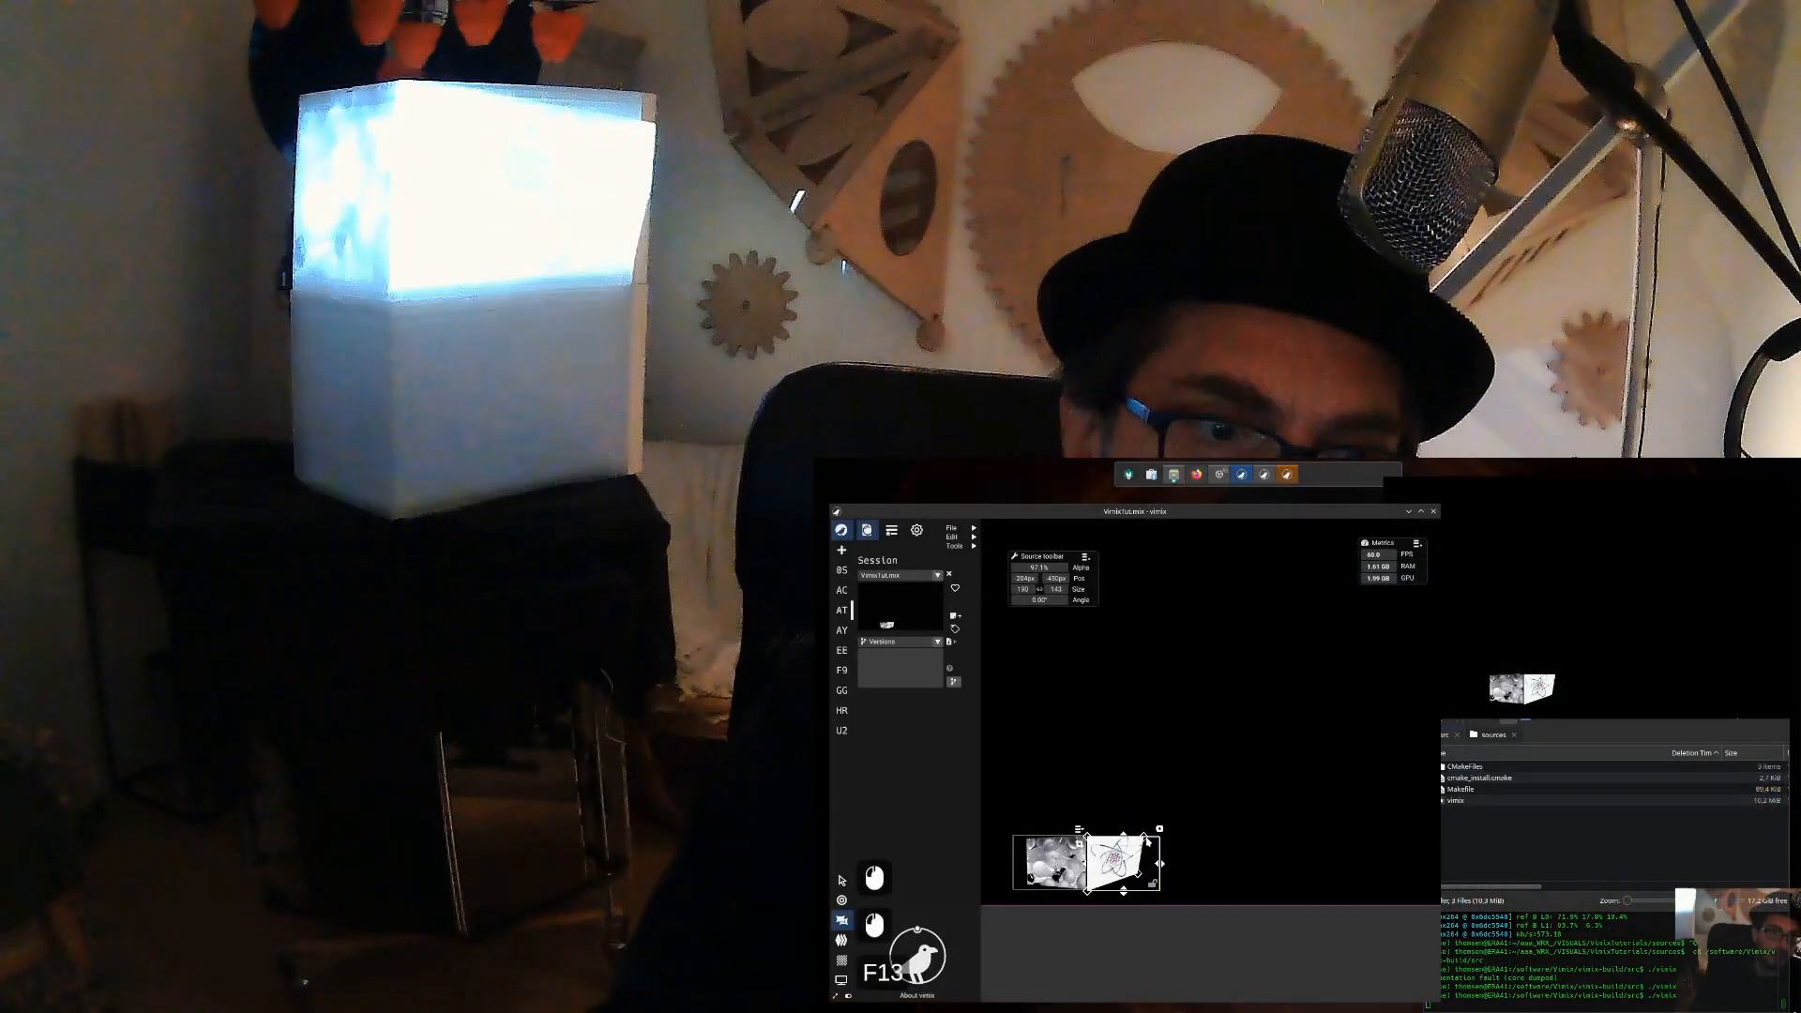
# Step: Stretch Atom_movement upward, refine its right-hand corners to fit the projected cube's face, and return to the mixing view
pyautogui.moveTo(1144, 837); pyautogui.dragTo(1138, 807)
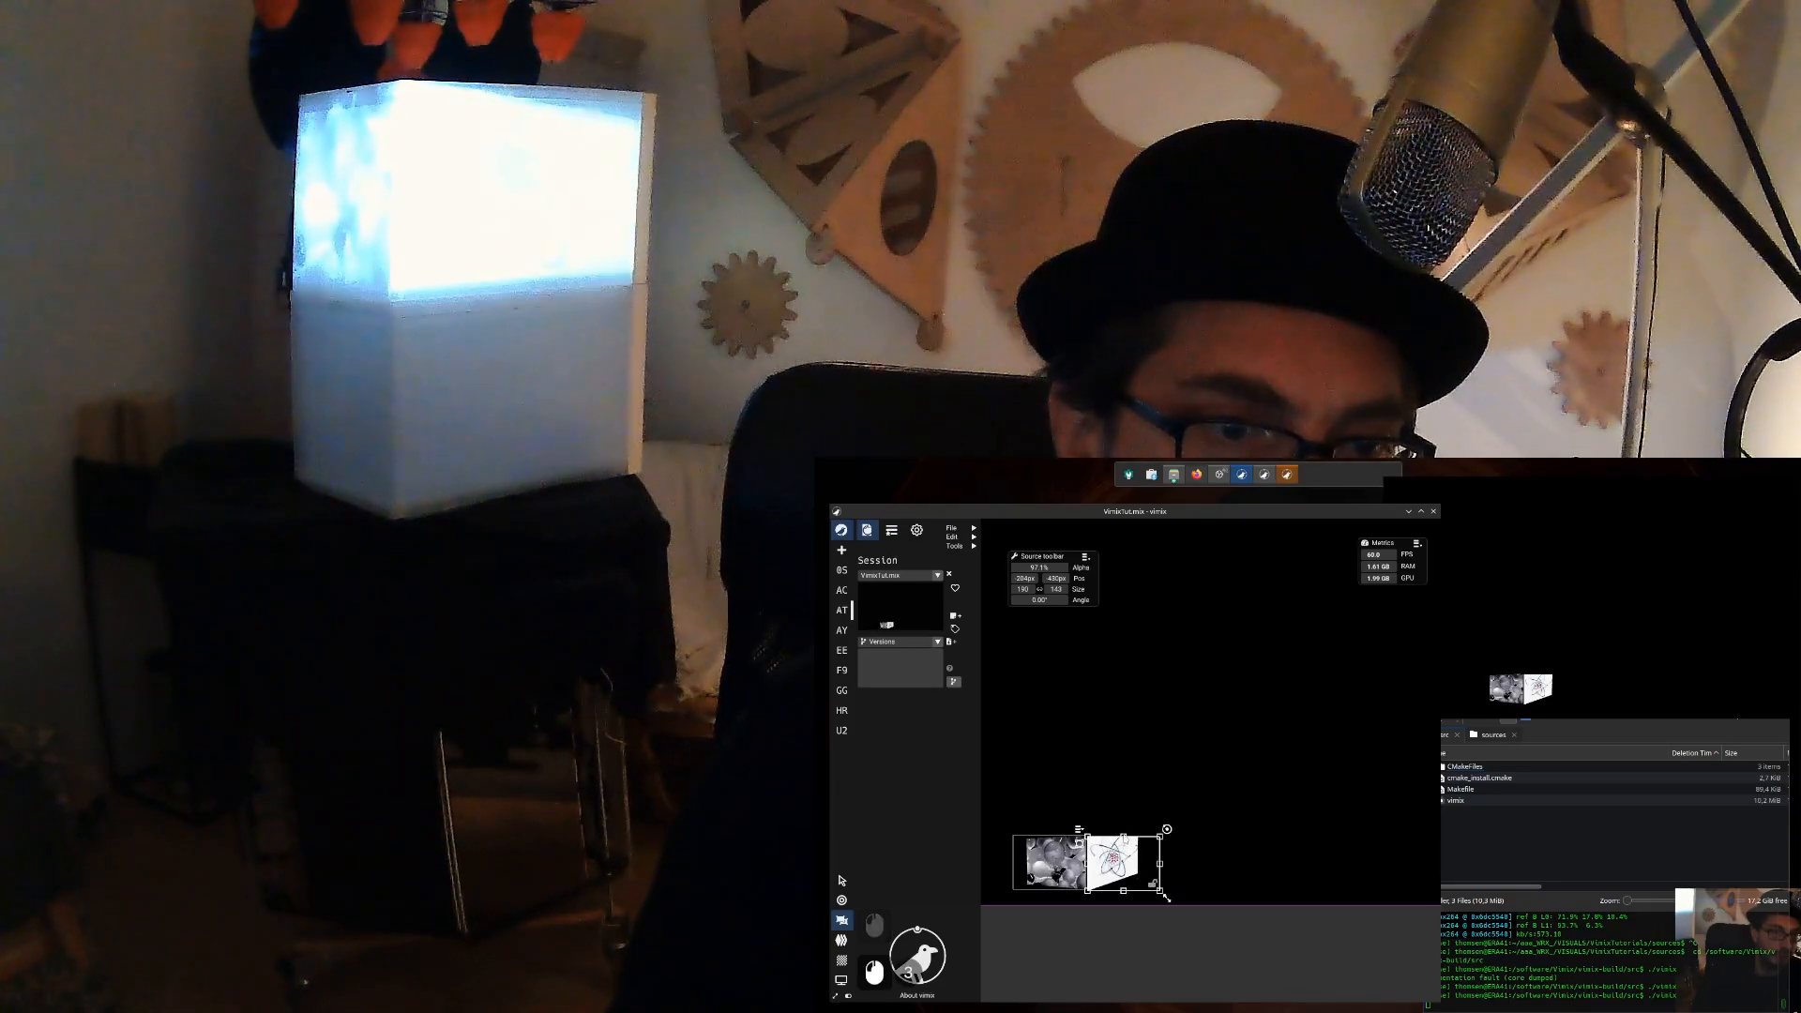
pyautogui.moveTo(1123, 832); pyautogui.dragTo(1122, 825)
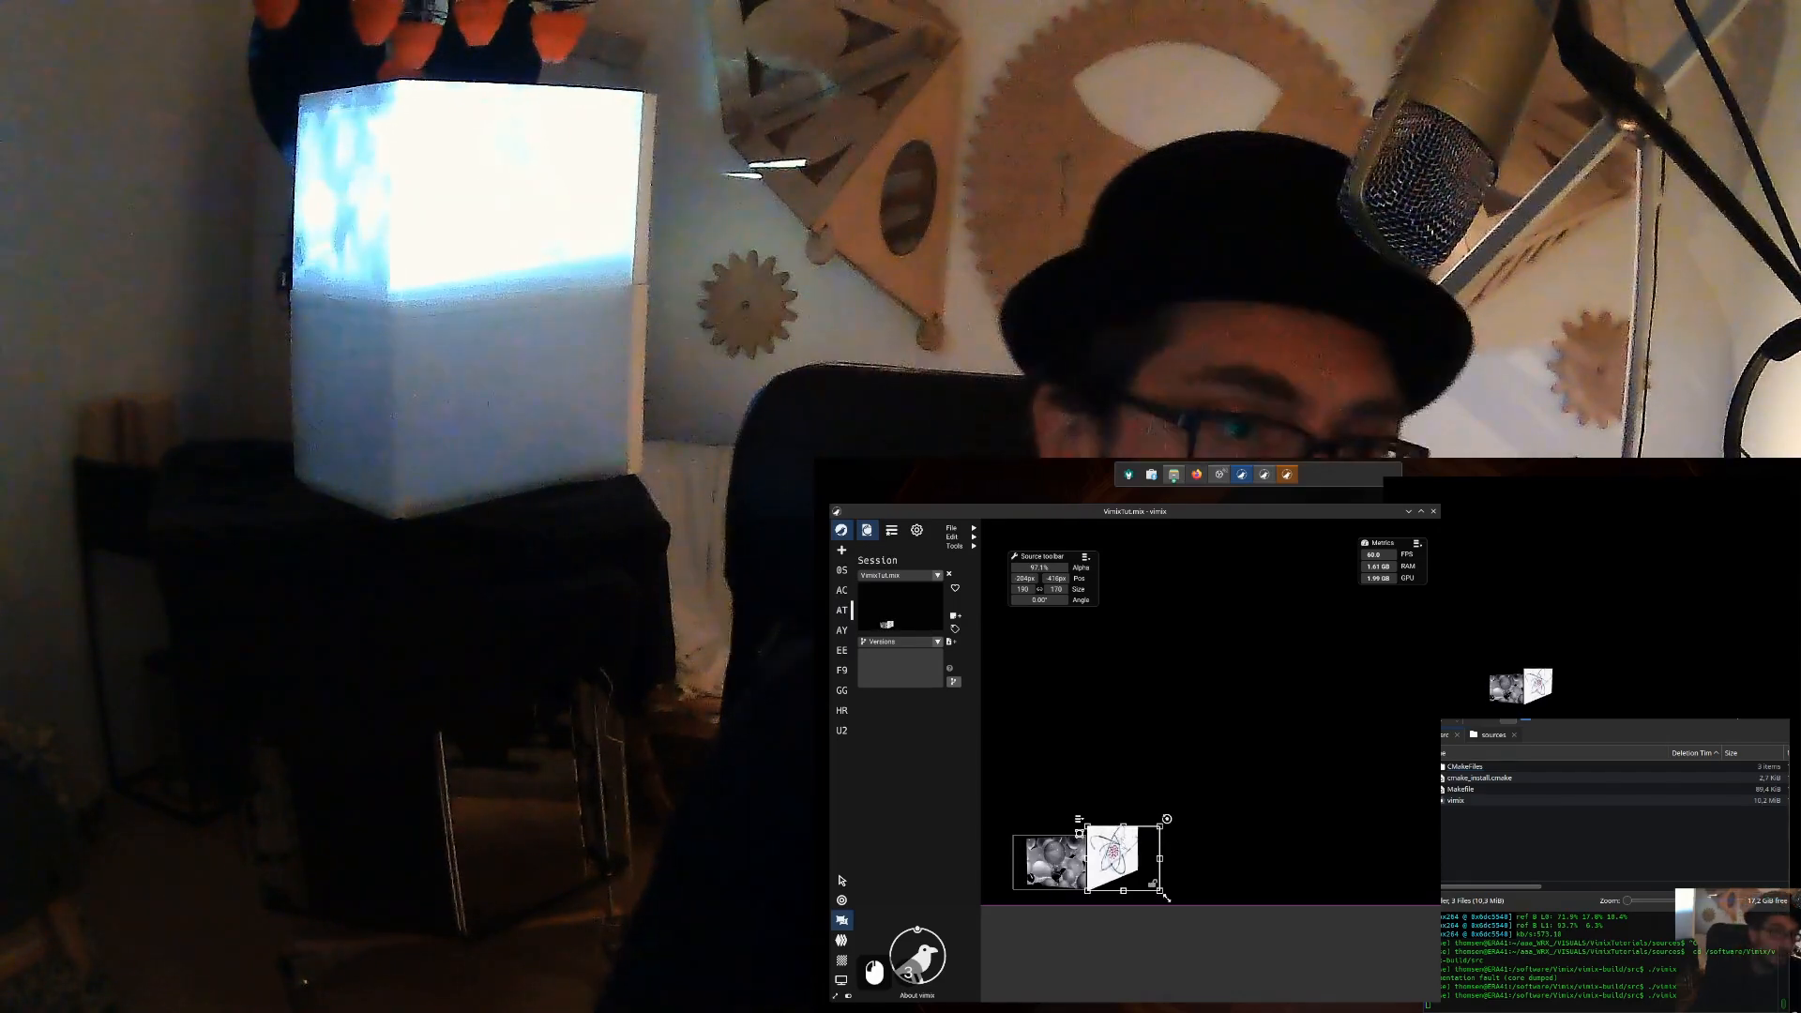
pyautogui.click(1079, 833)
pyautogui.moveTo(1087, 826); pyautogui.dragTo(1138, 876)
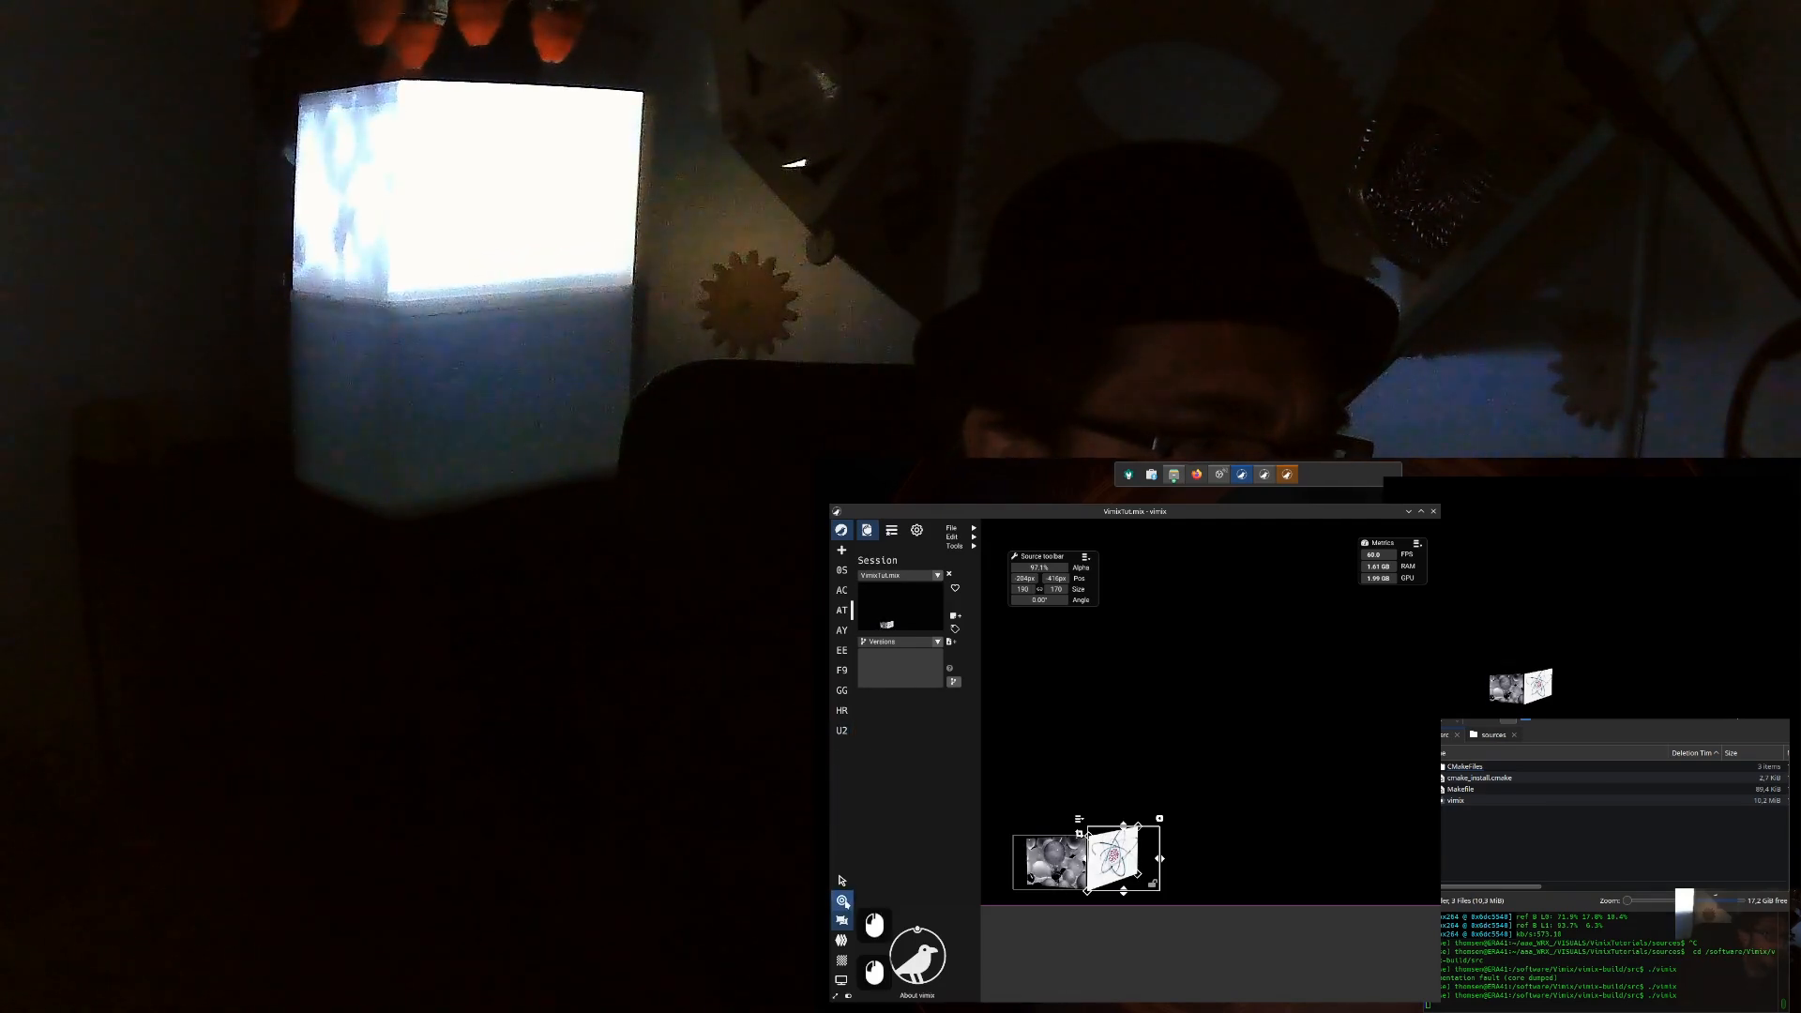
pyautogui.click(842, 900)
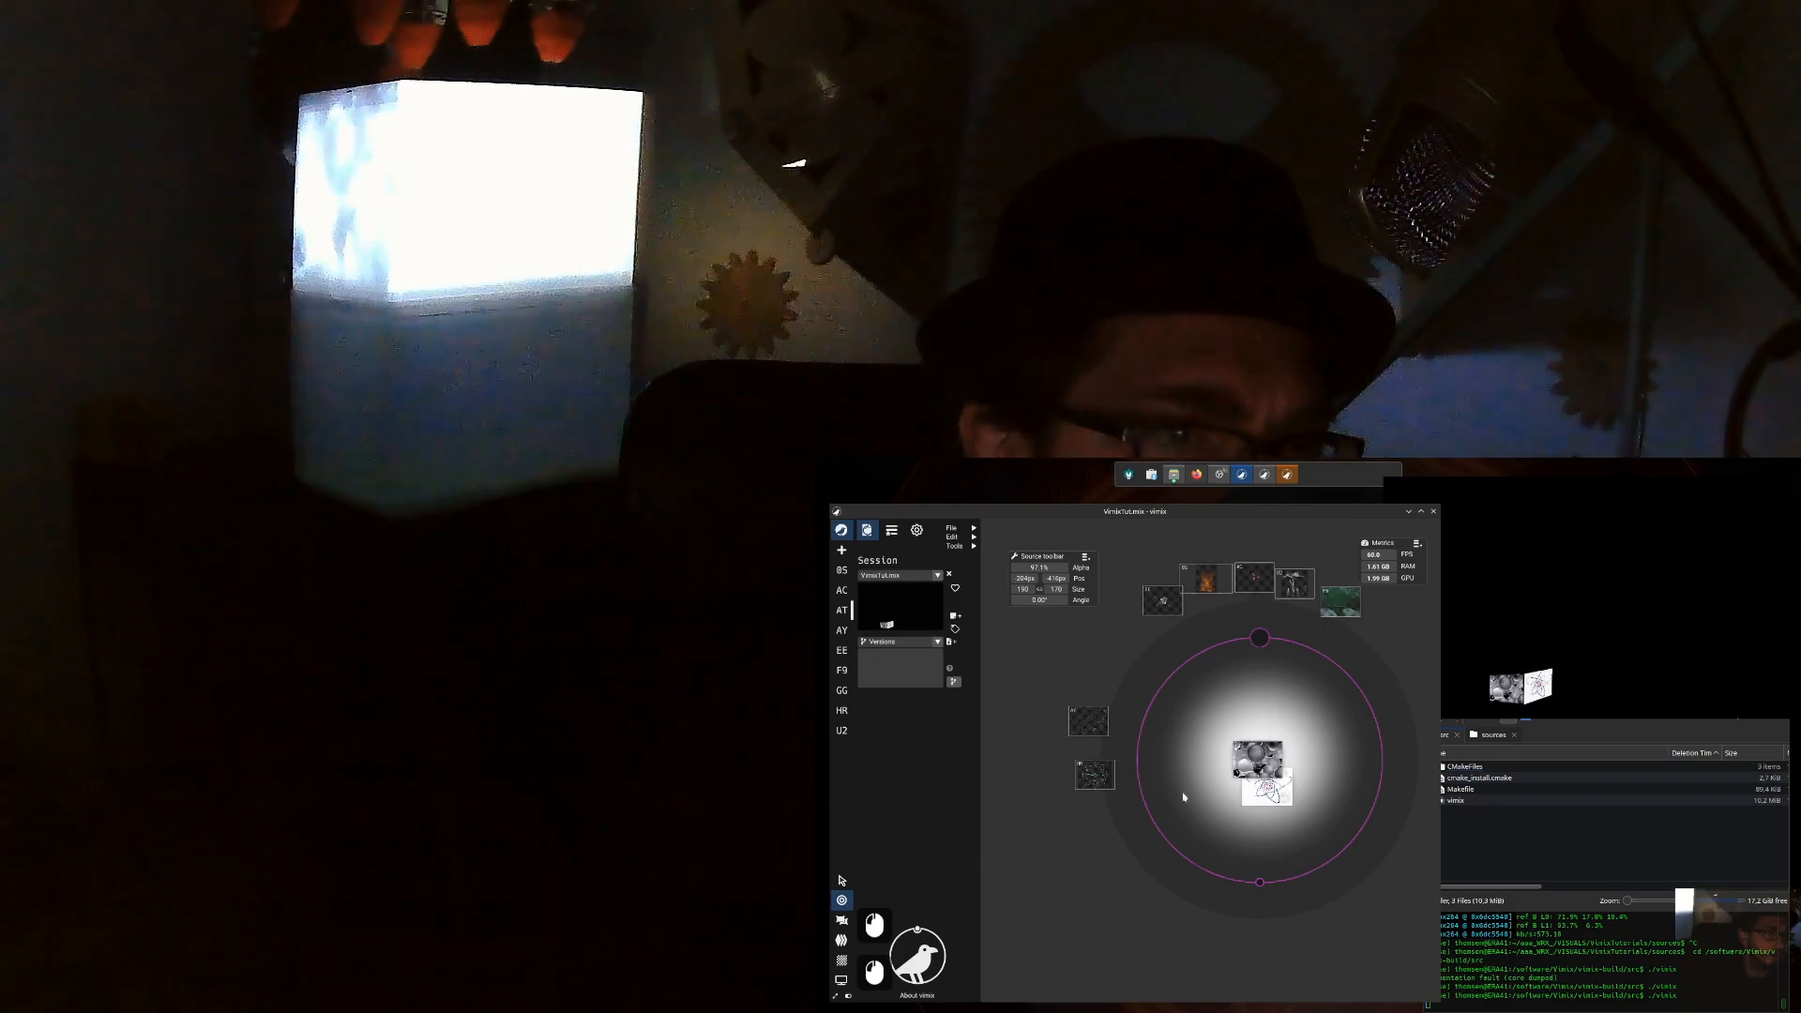
# Step: Open the Atom_movement source's properties and set its colour correction Invert option to None
pyautogui.click(1267, 792)
pyautogui.doubleClick(1267, 792)
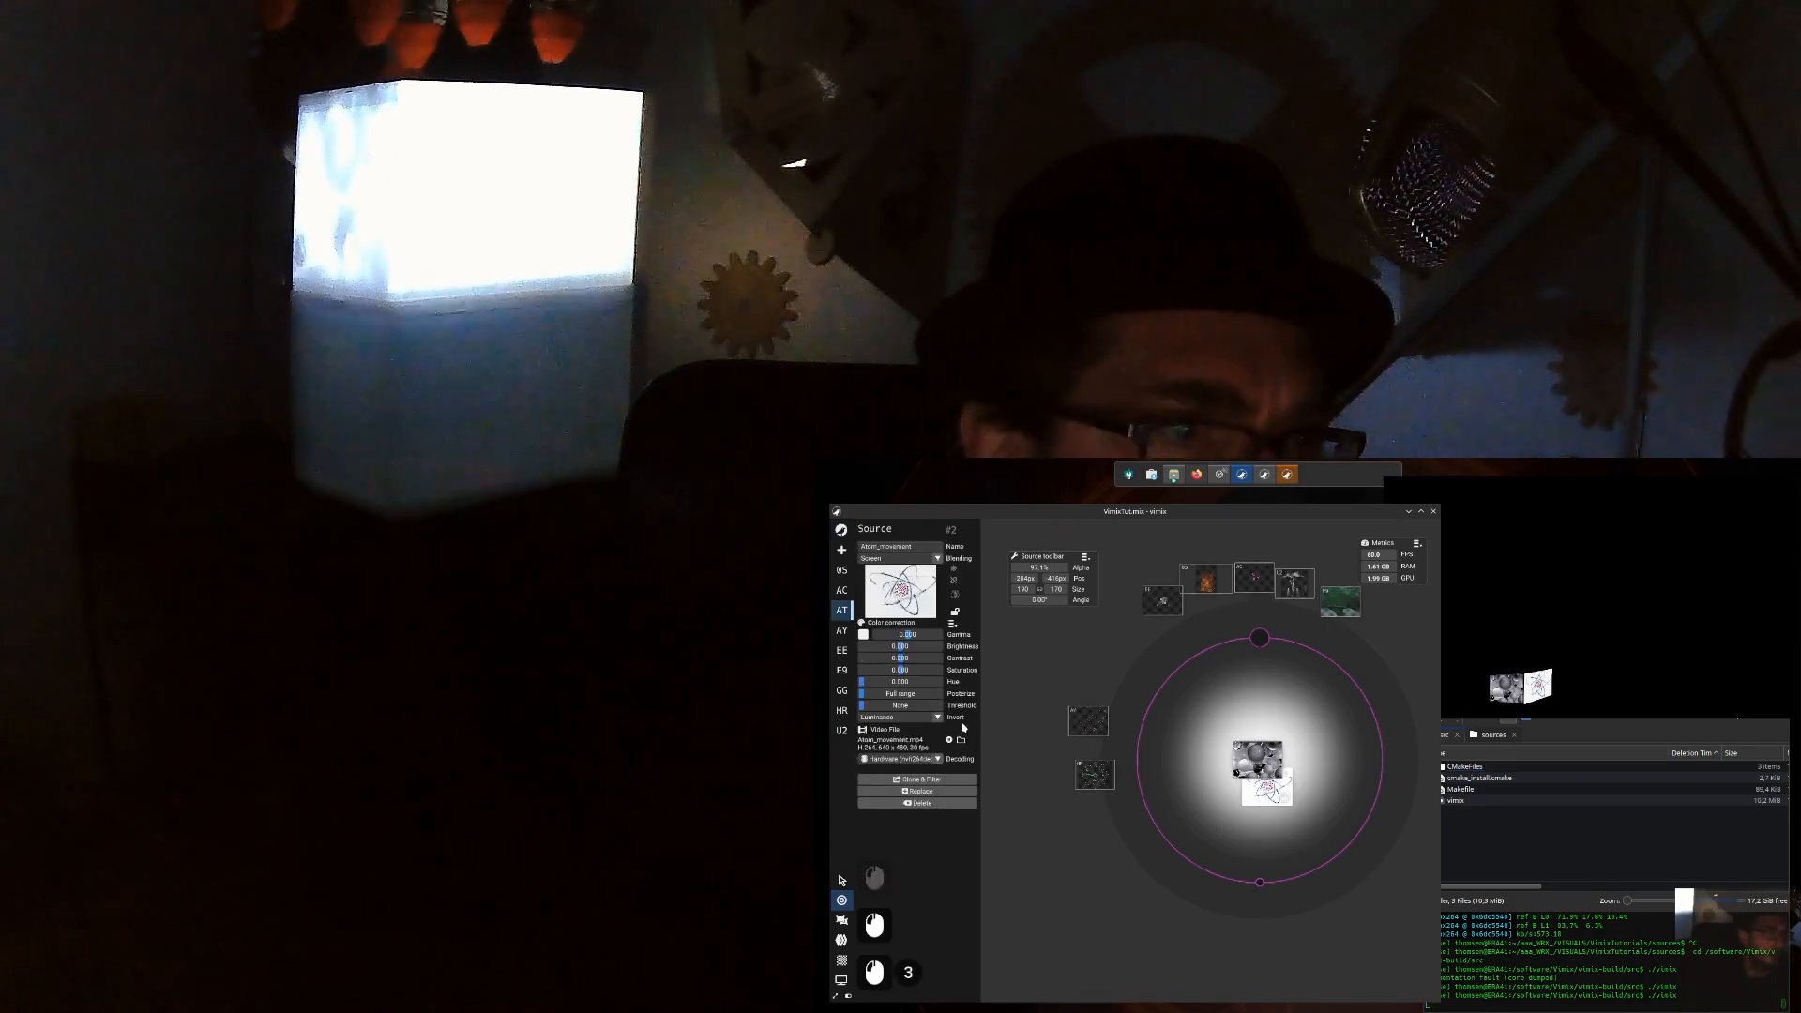
pyautogui.click(895, 729)
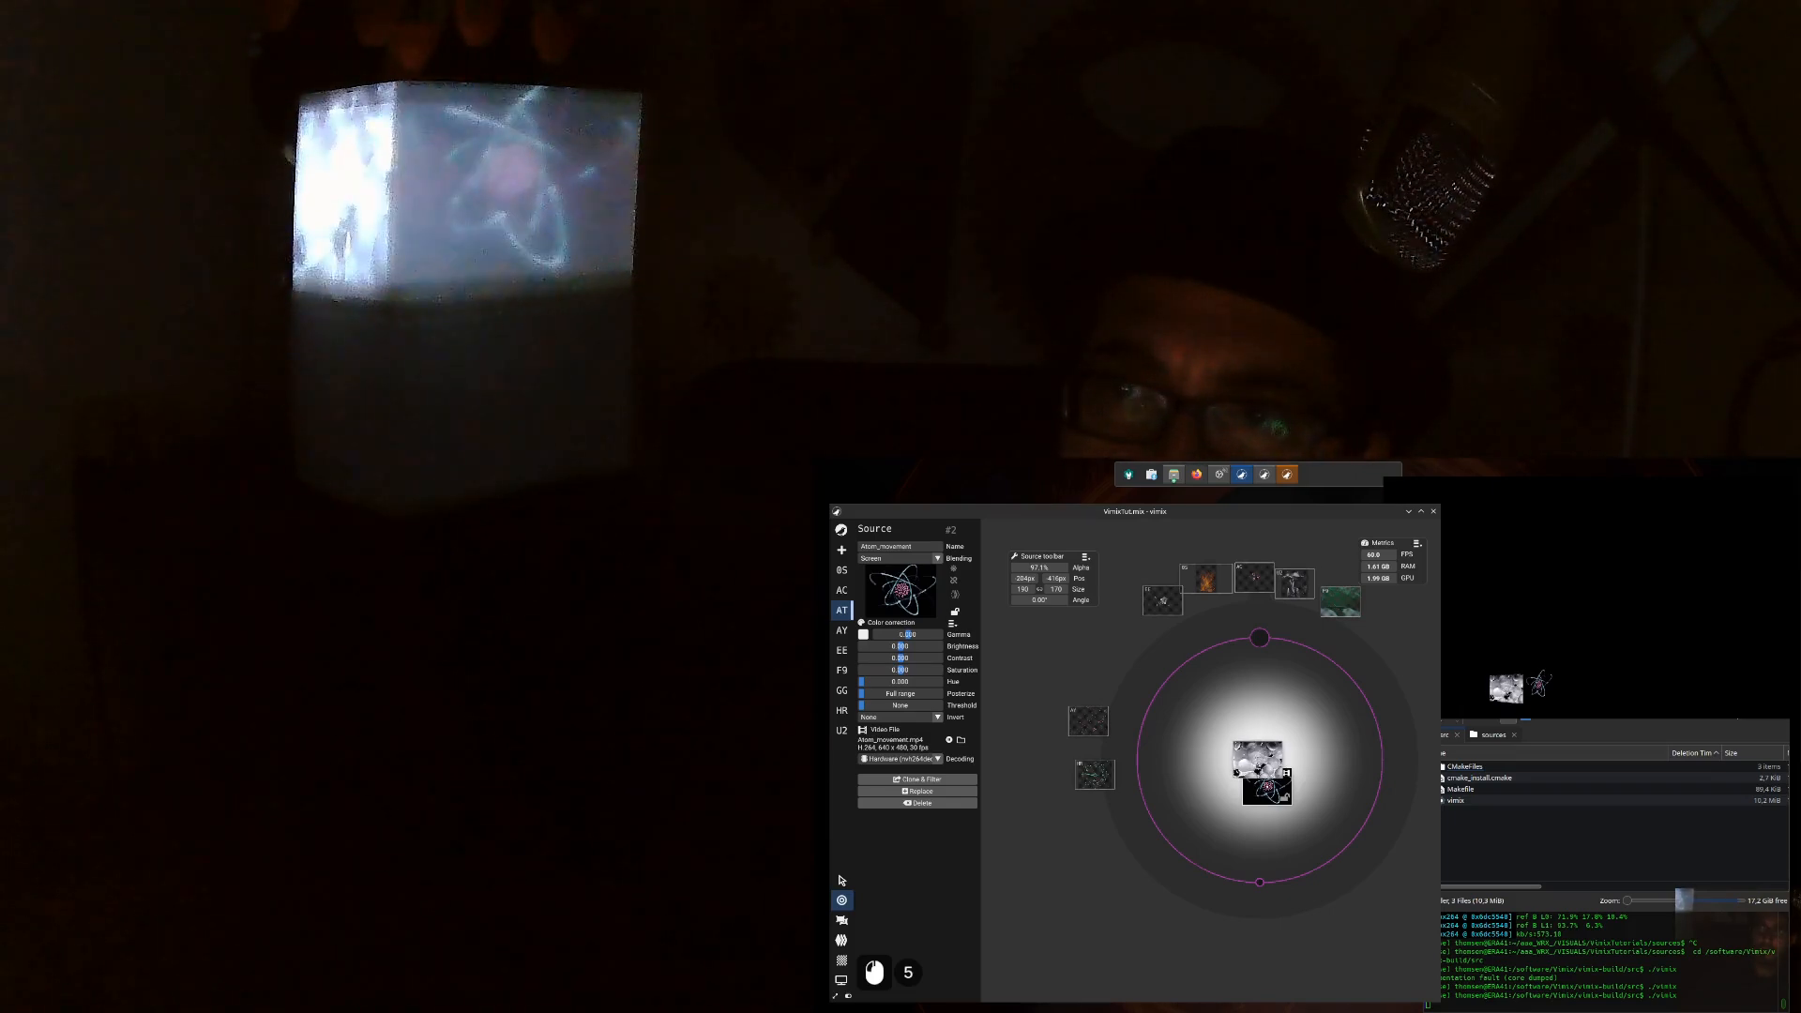
# Step: Preview Atom_movement in the media player, view its placement in the geometry view, and close the player
pyautogui.click(1258, 793)
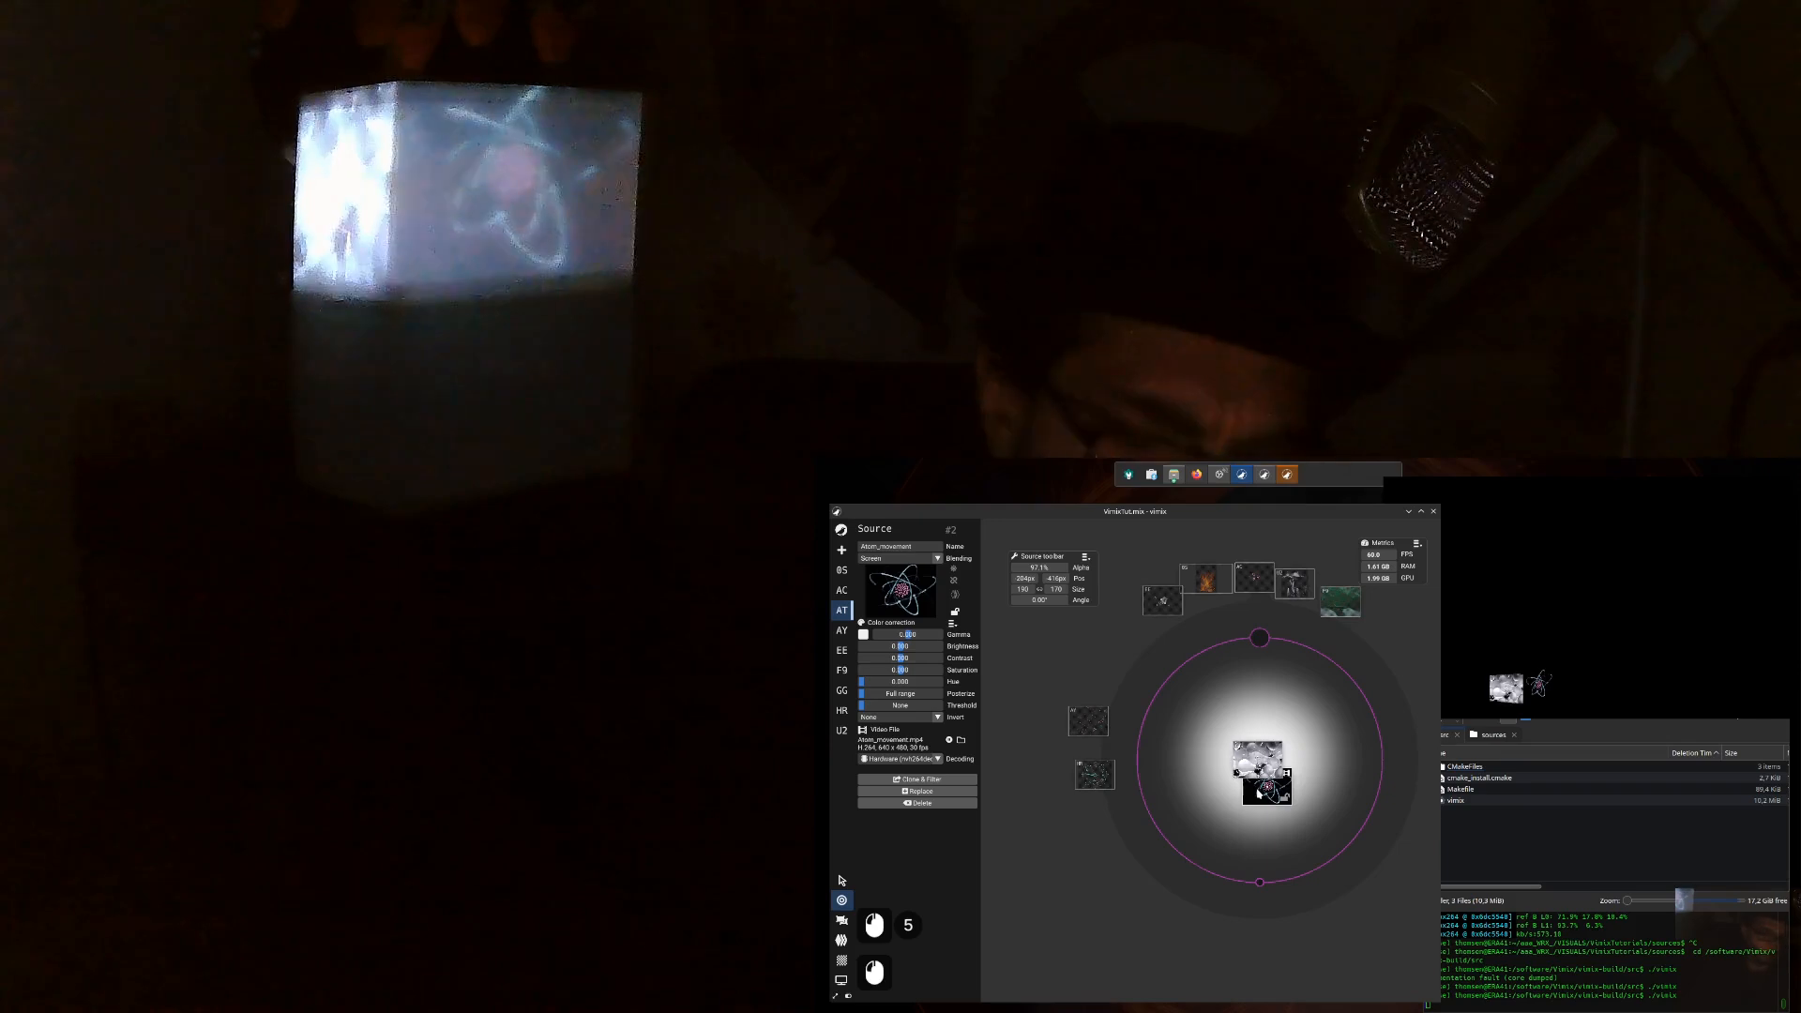
pyautogui.hotkey('ctrl', 'p')
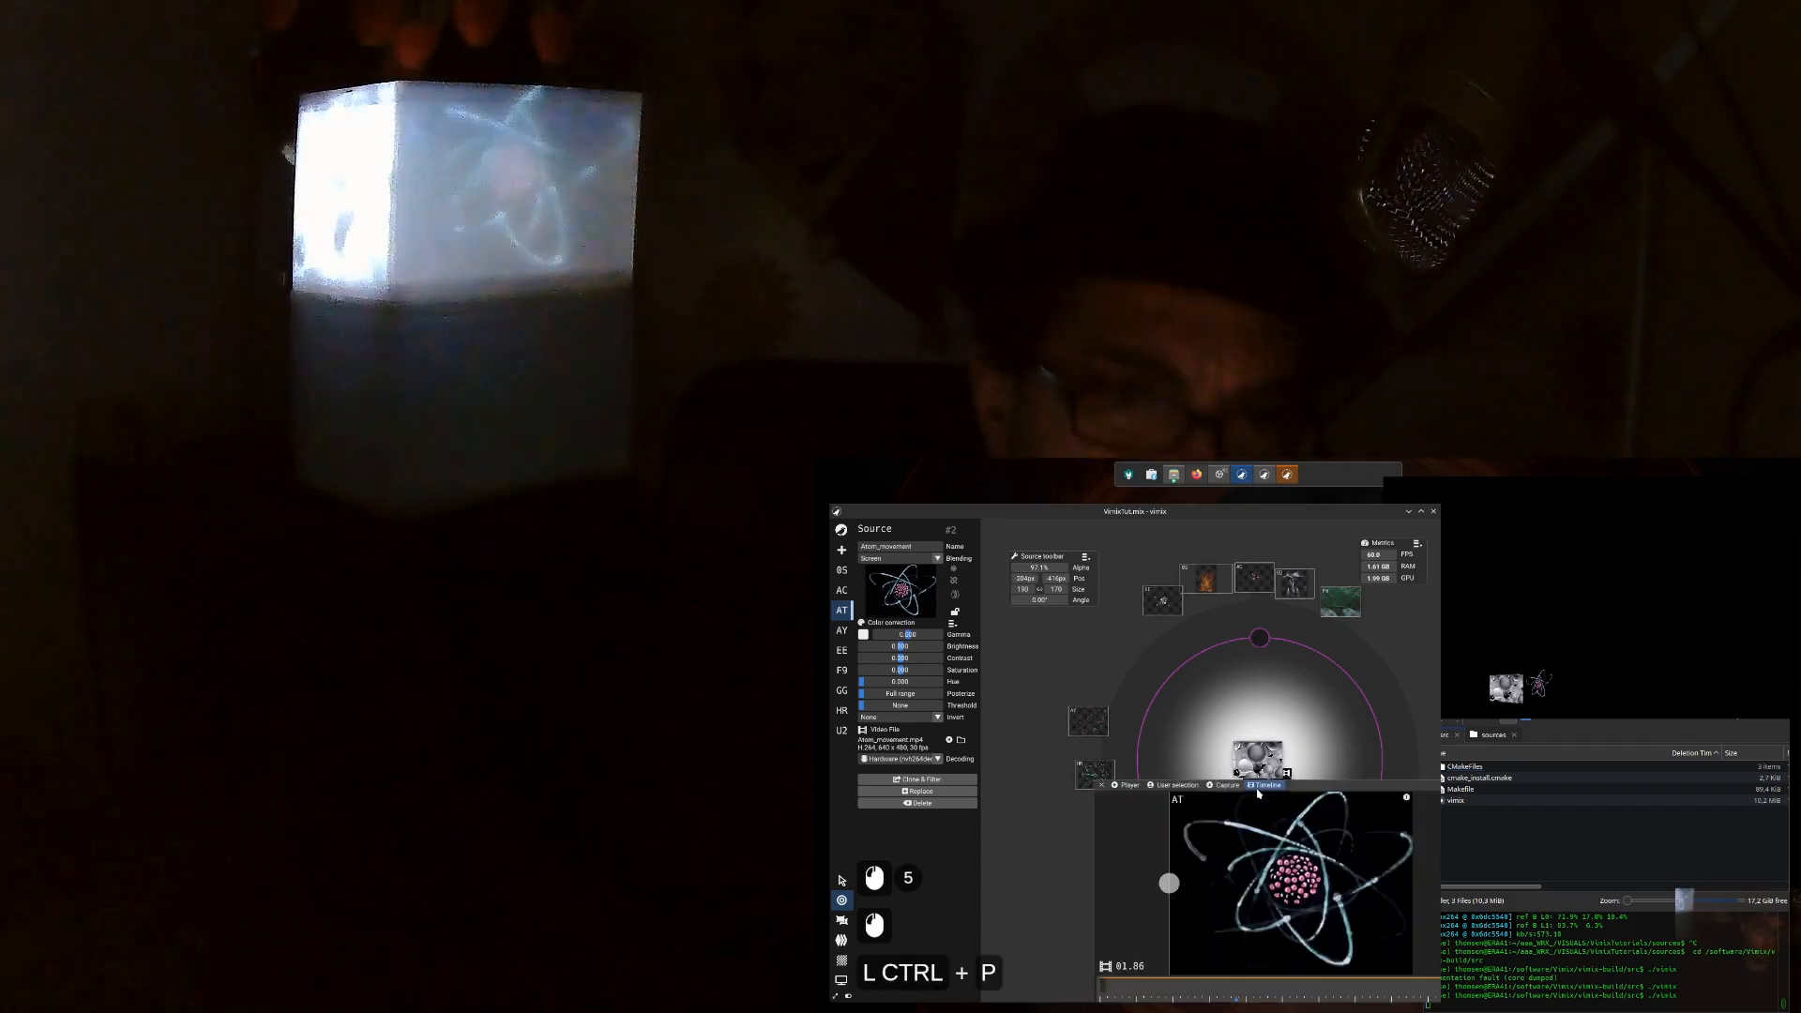
pyautogui.doubleClick(1306, 804)
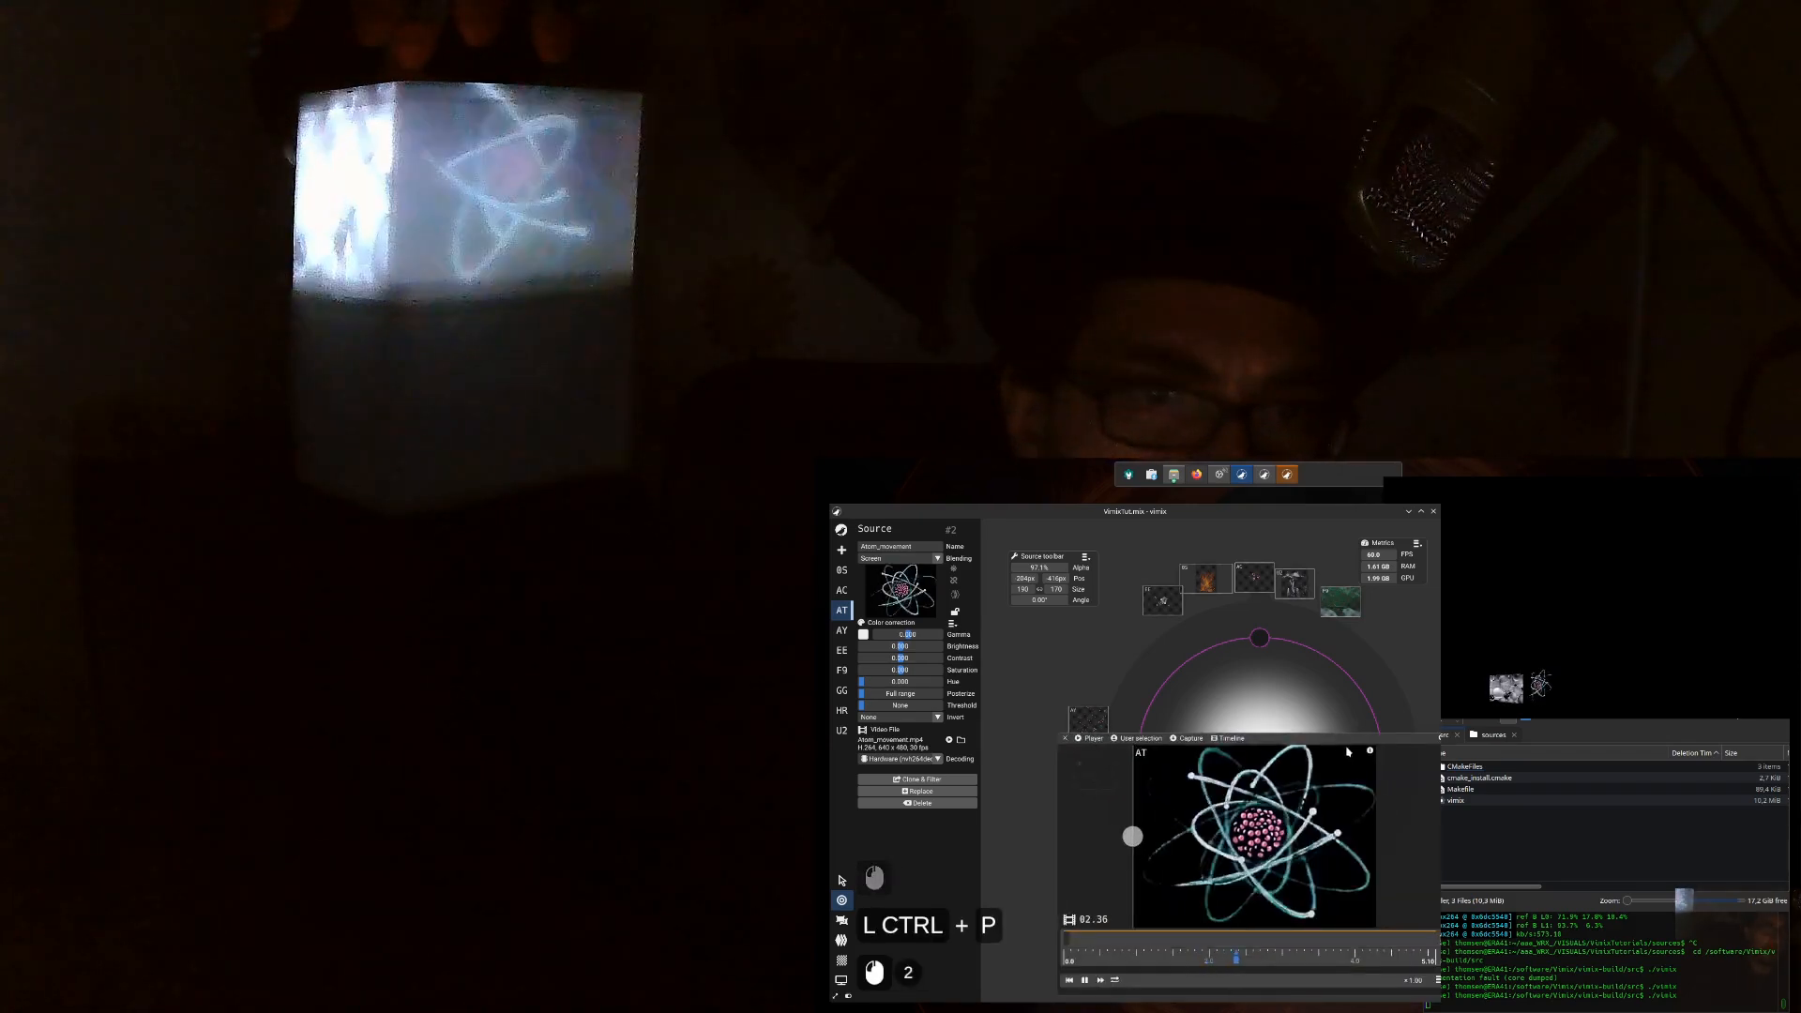
pyautogui.moveTo(1348, 732); pyautogui.dragTo(1347, 779)
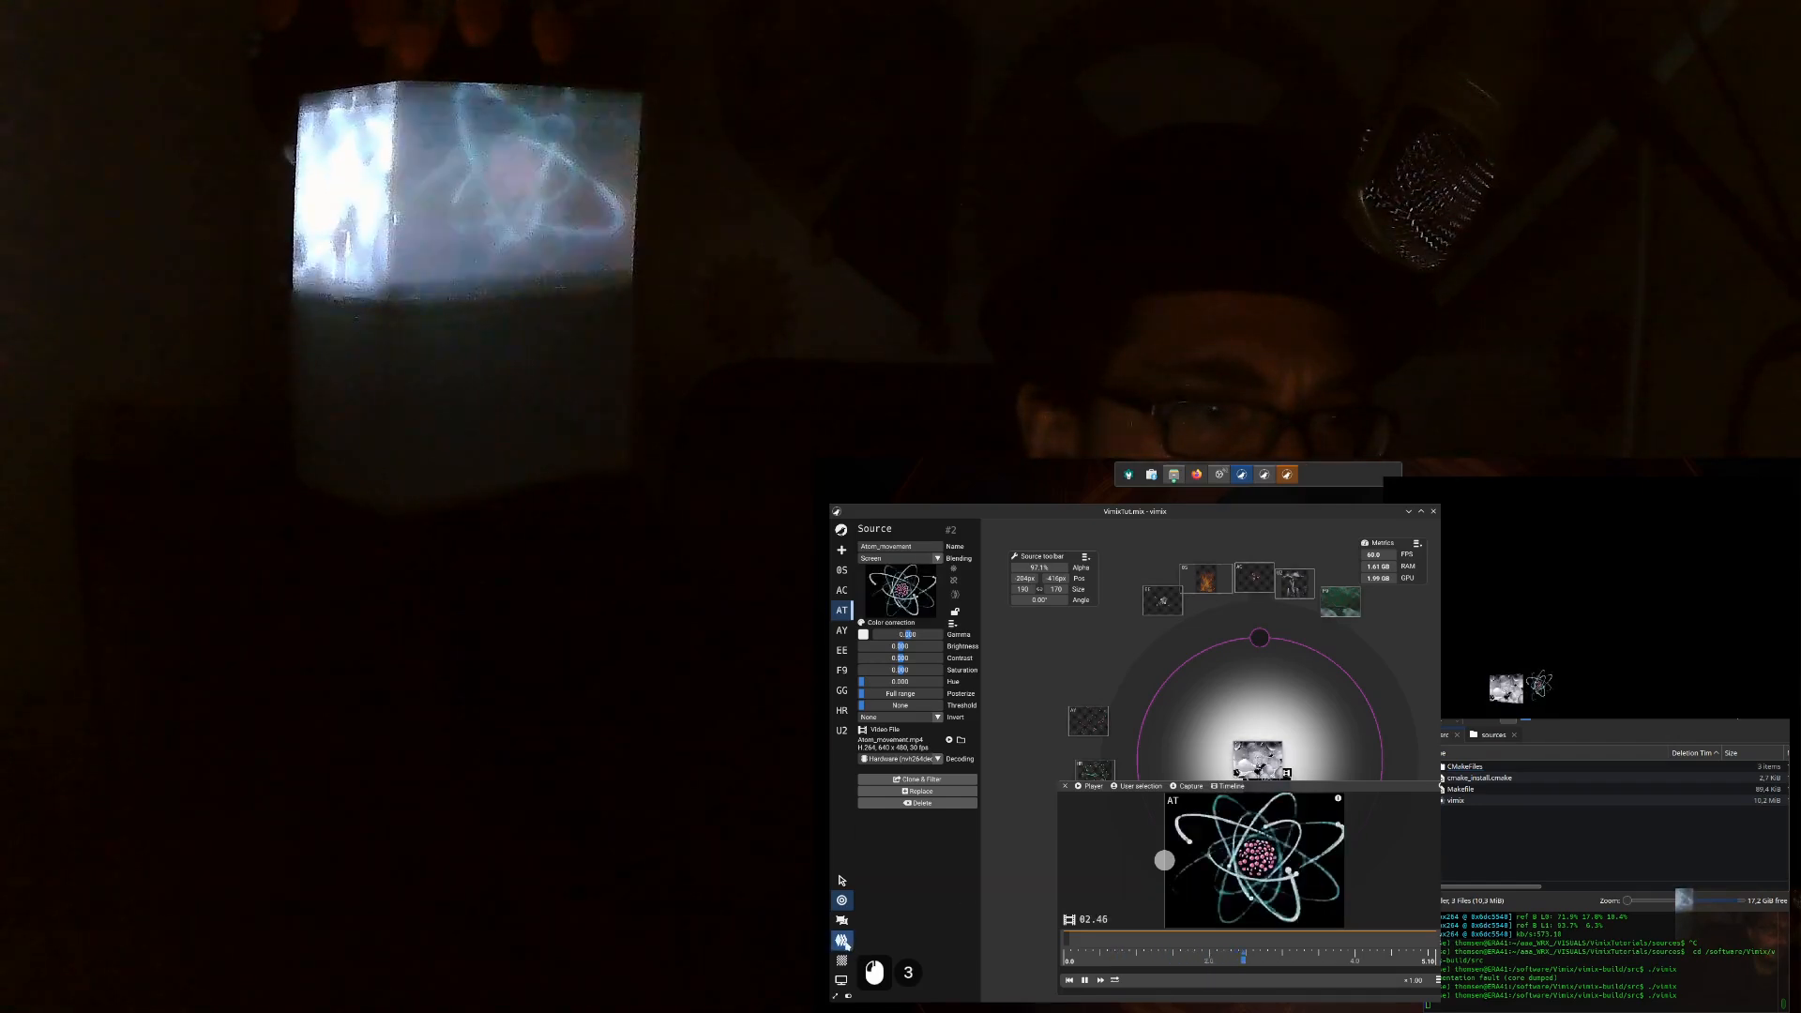
pyautogui.click(842, 919)
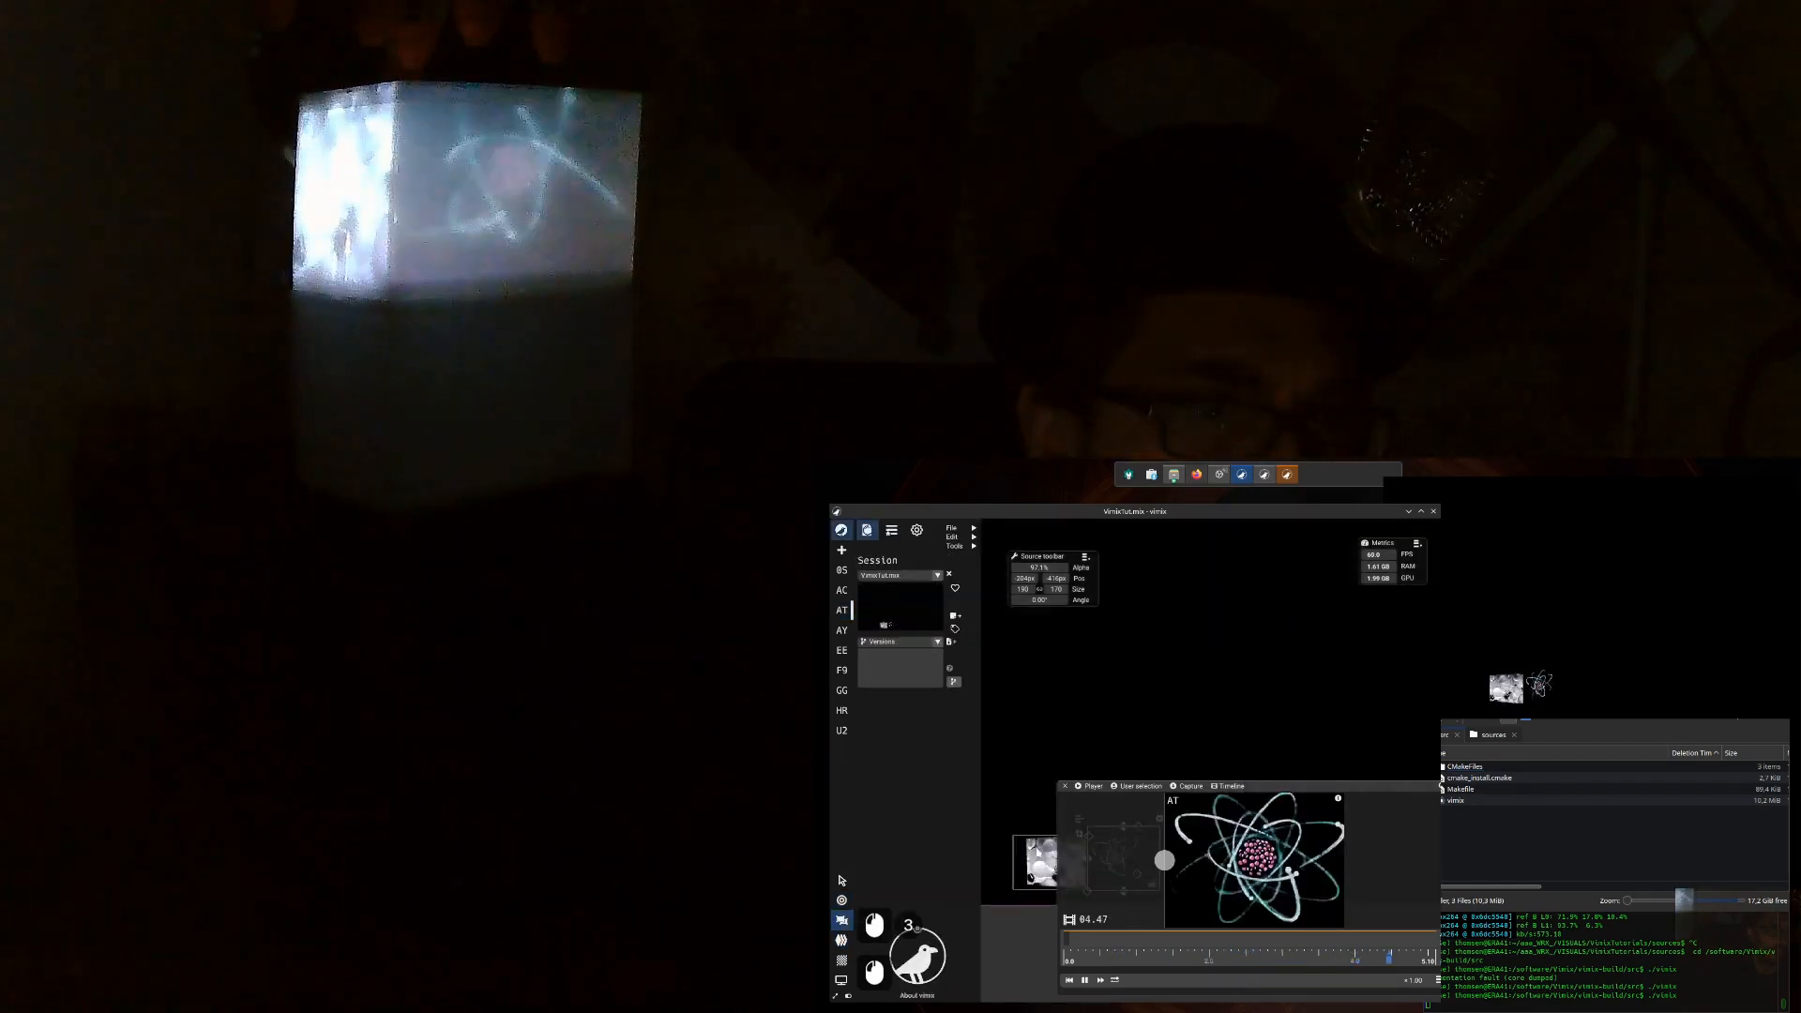
pyautogui.click(1066, 787)
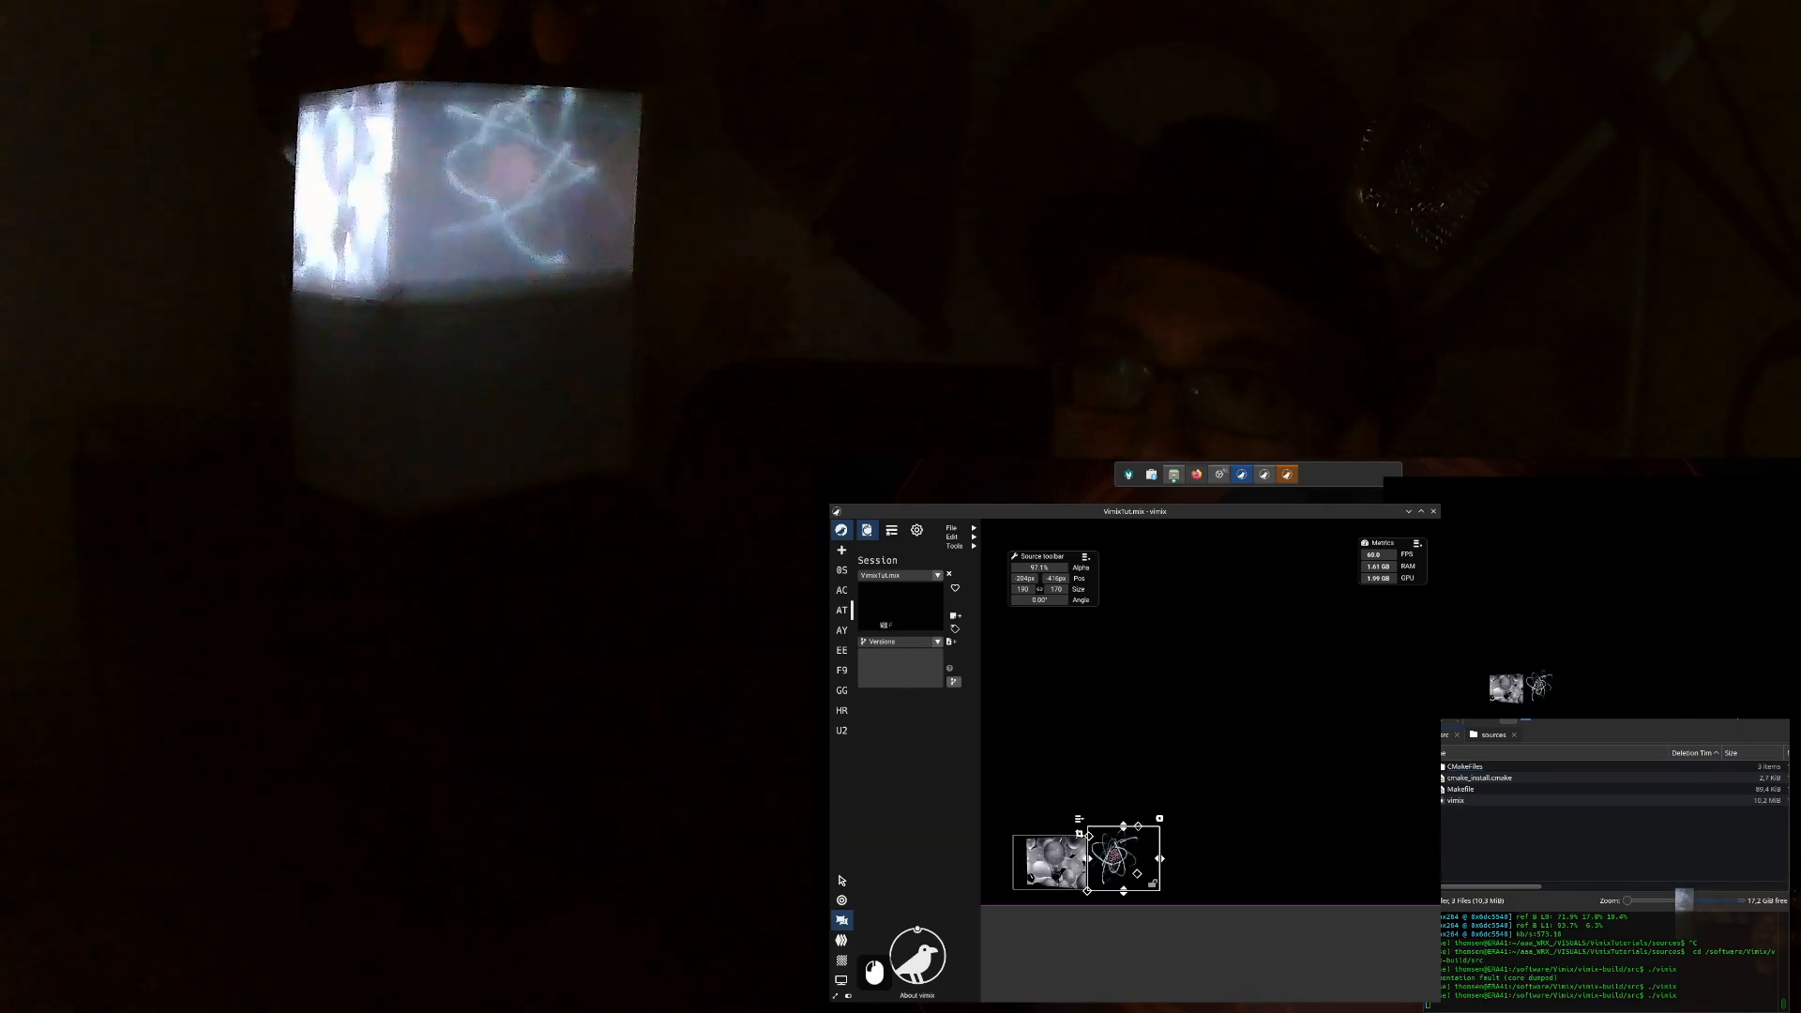
# Step: Return to the mixing view and bring the HR dial source near the circle's centre at 99.8% alpha
pyautogui.click(842, 900)
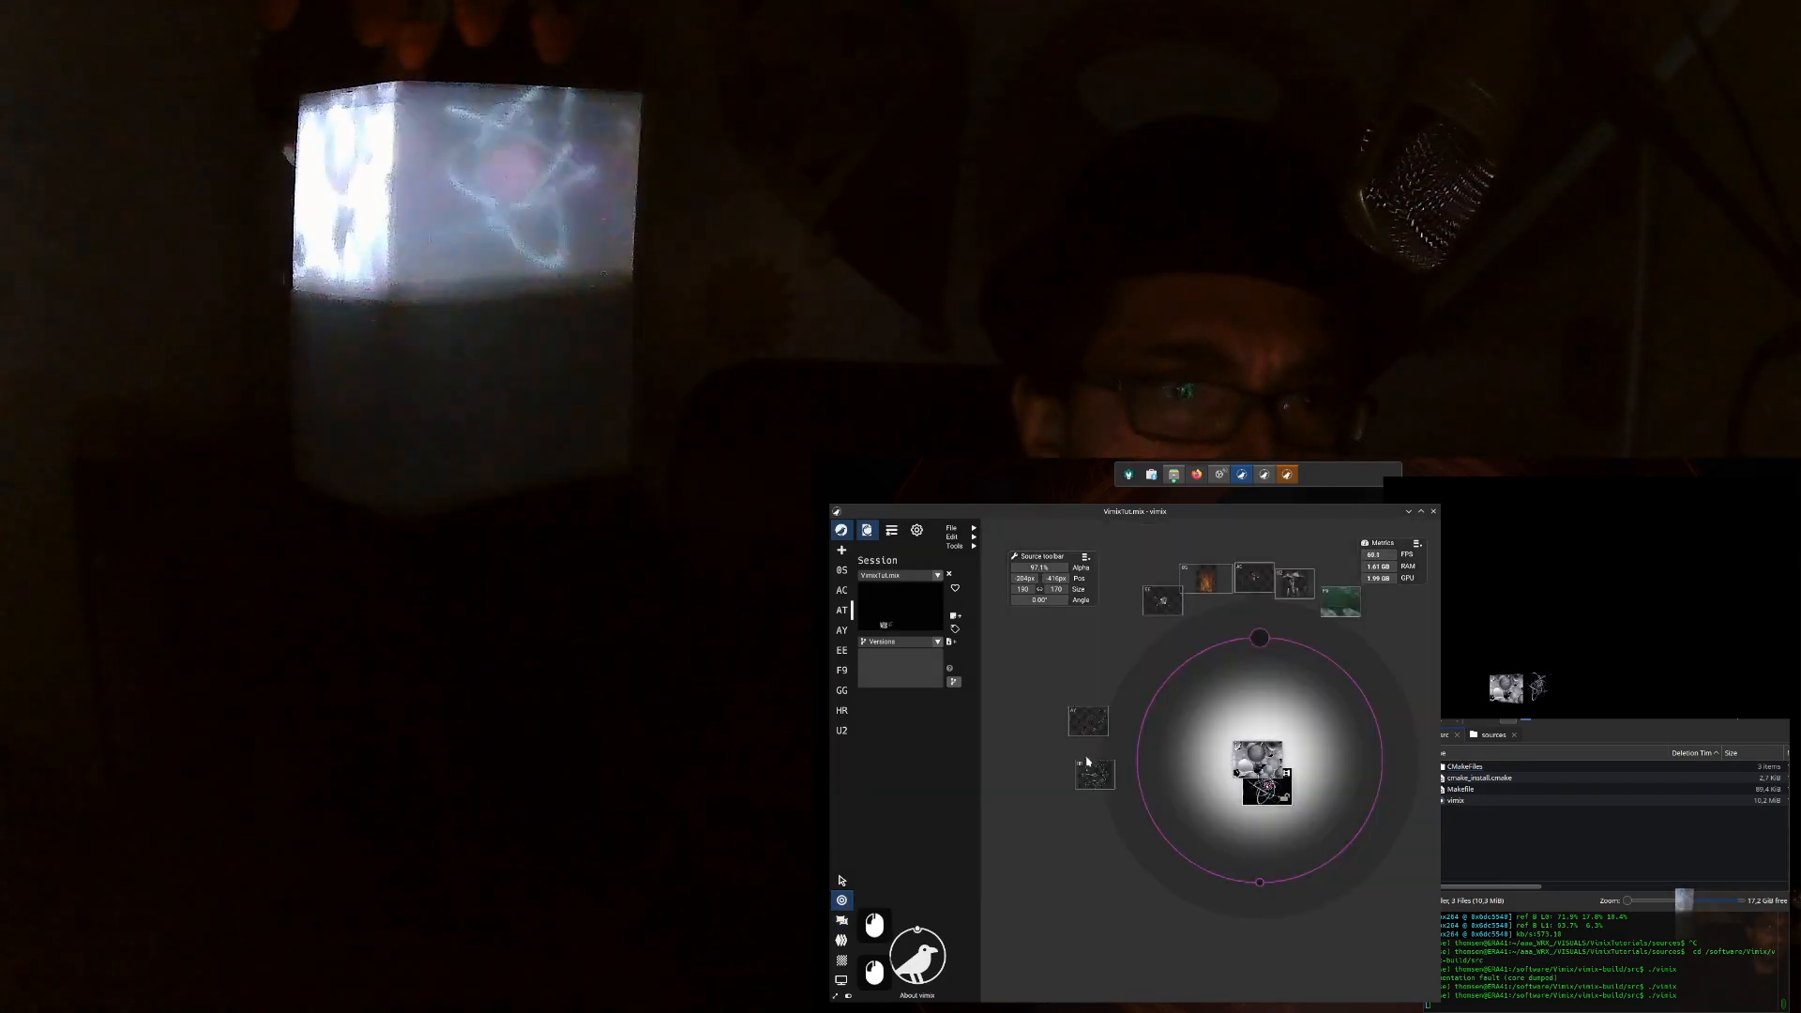
pyautogui.moveTo(1095, 776); pyautogui.dragTo(1257, 736)
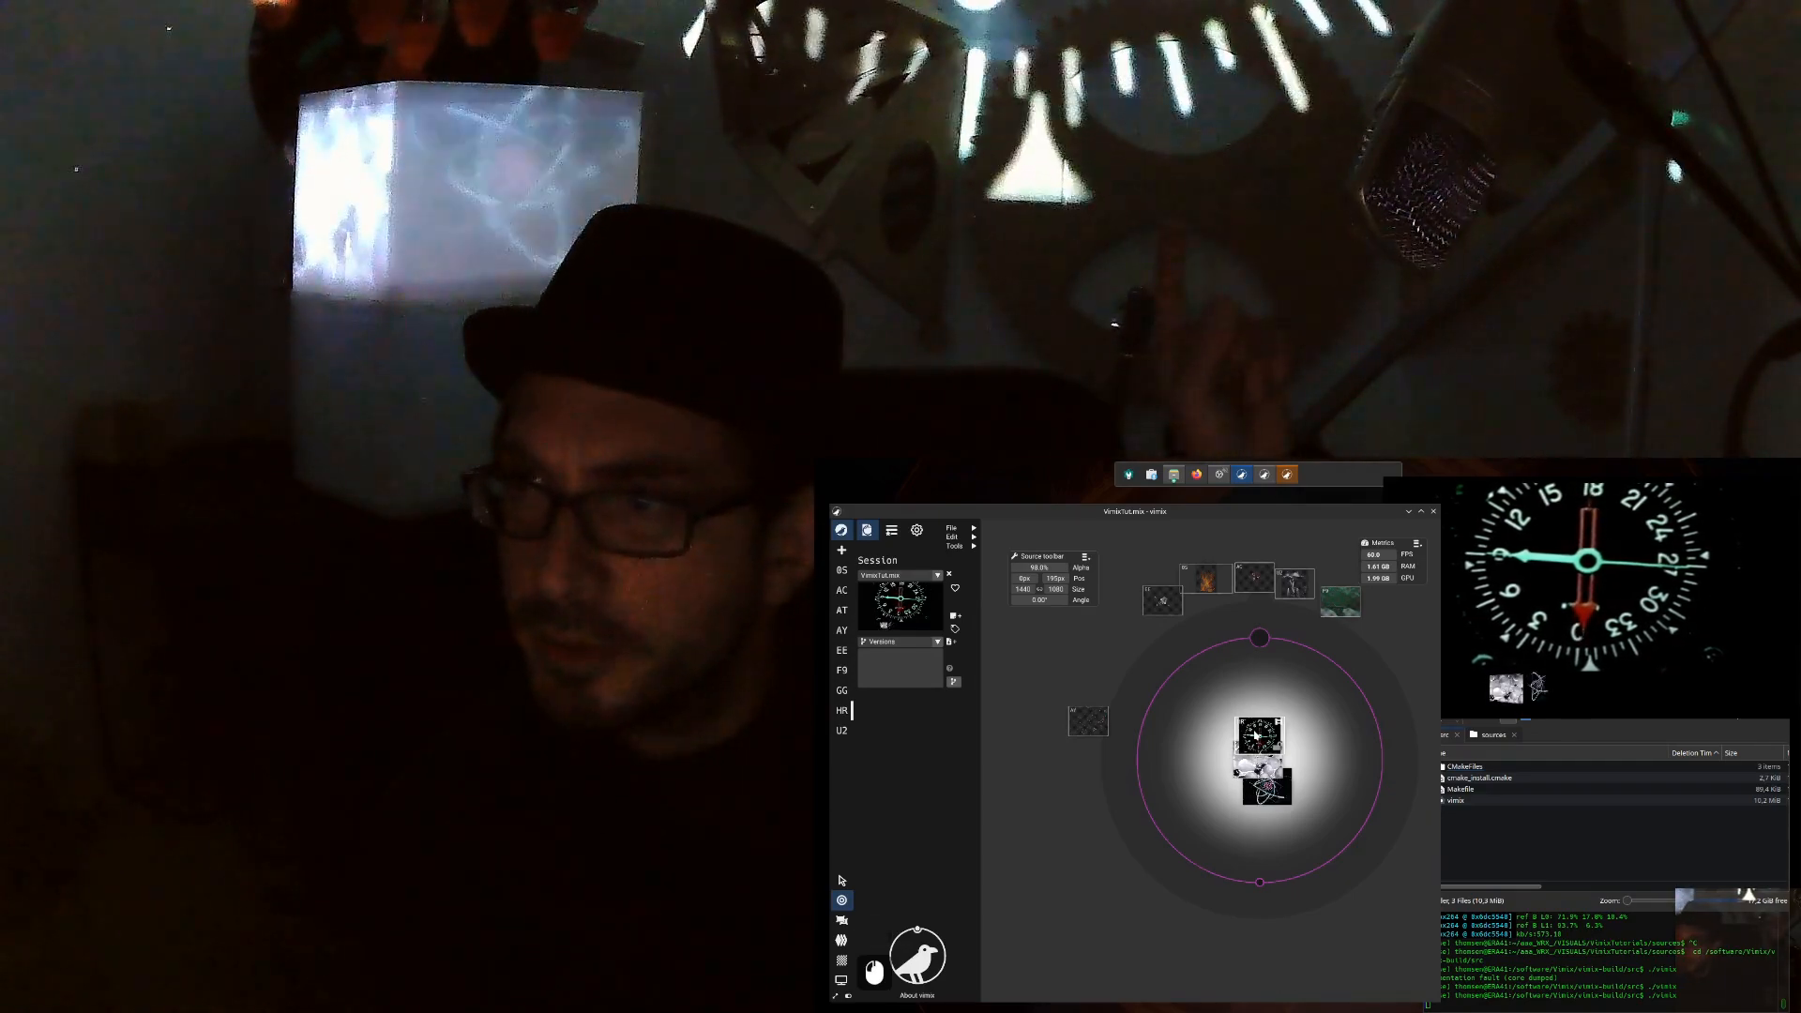
pyautogui.press('F14')
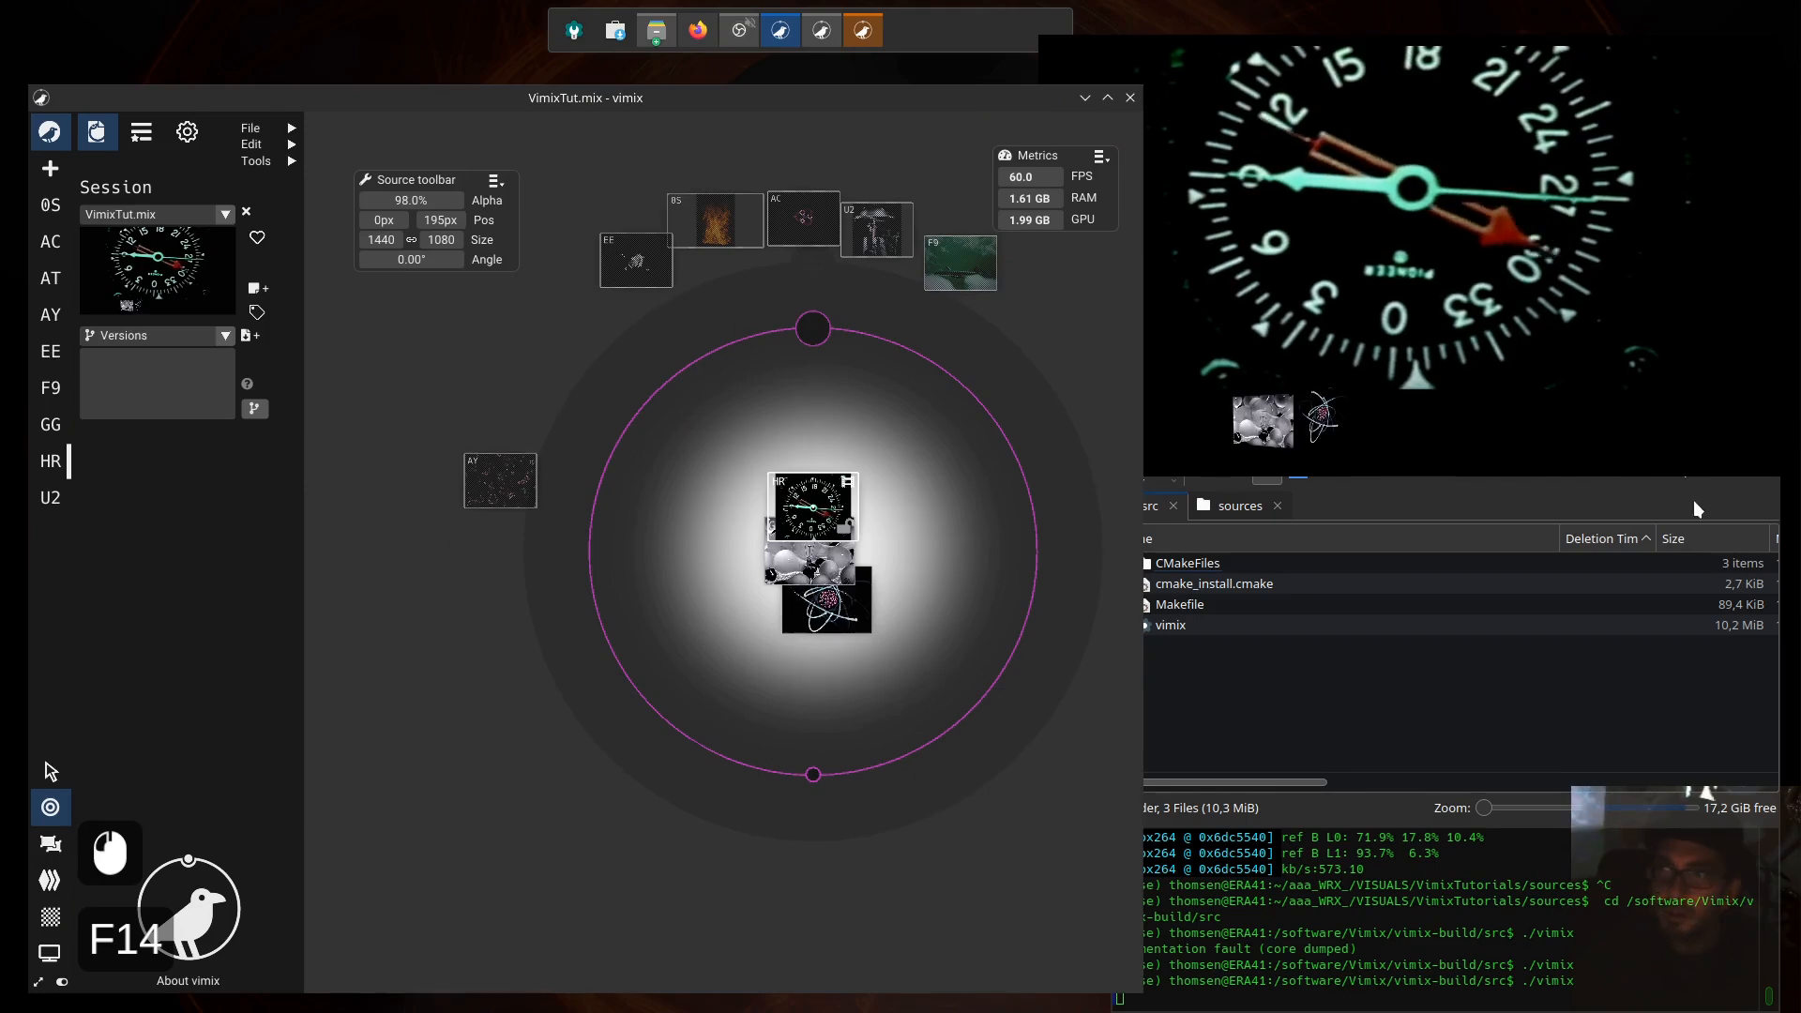
pyautogui.moveTo(803, 504); pyautogui.dragTo(822, 559)
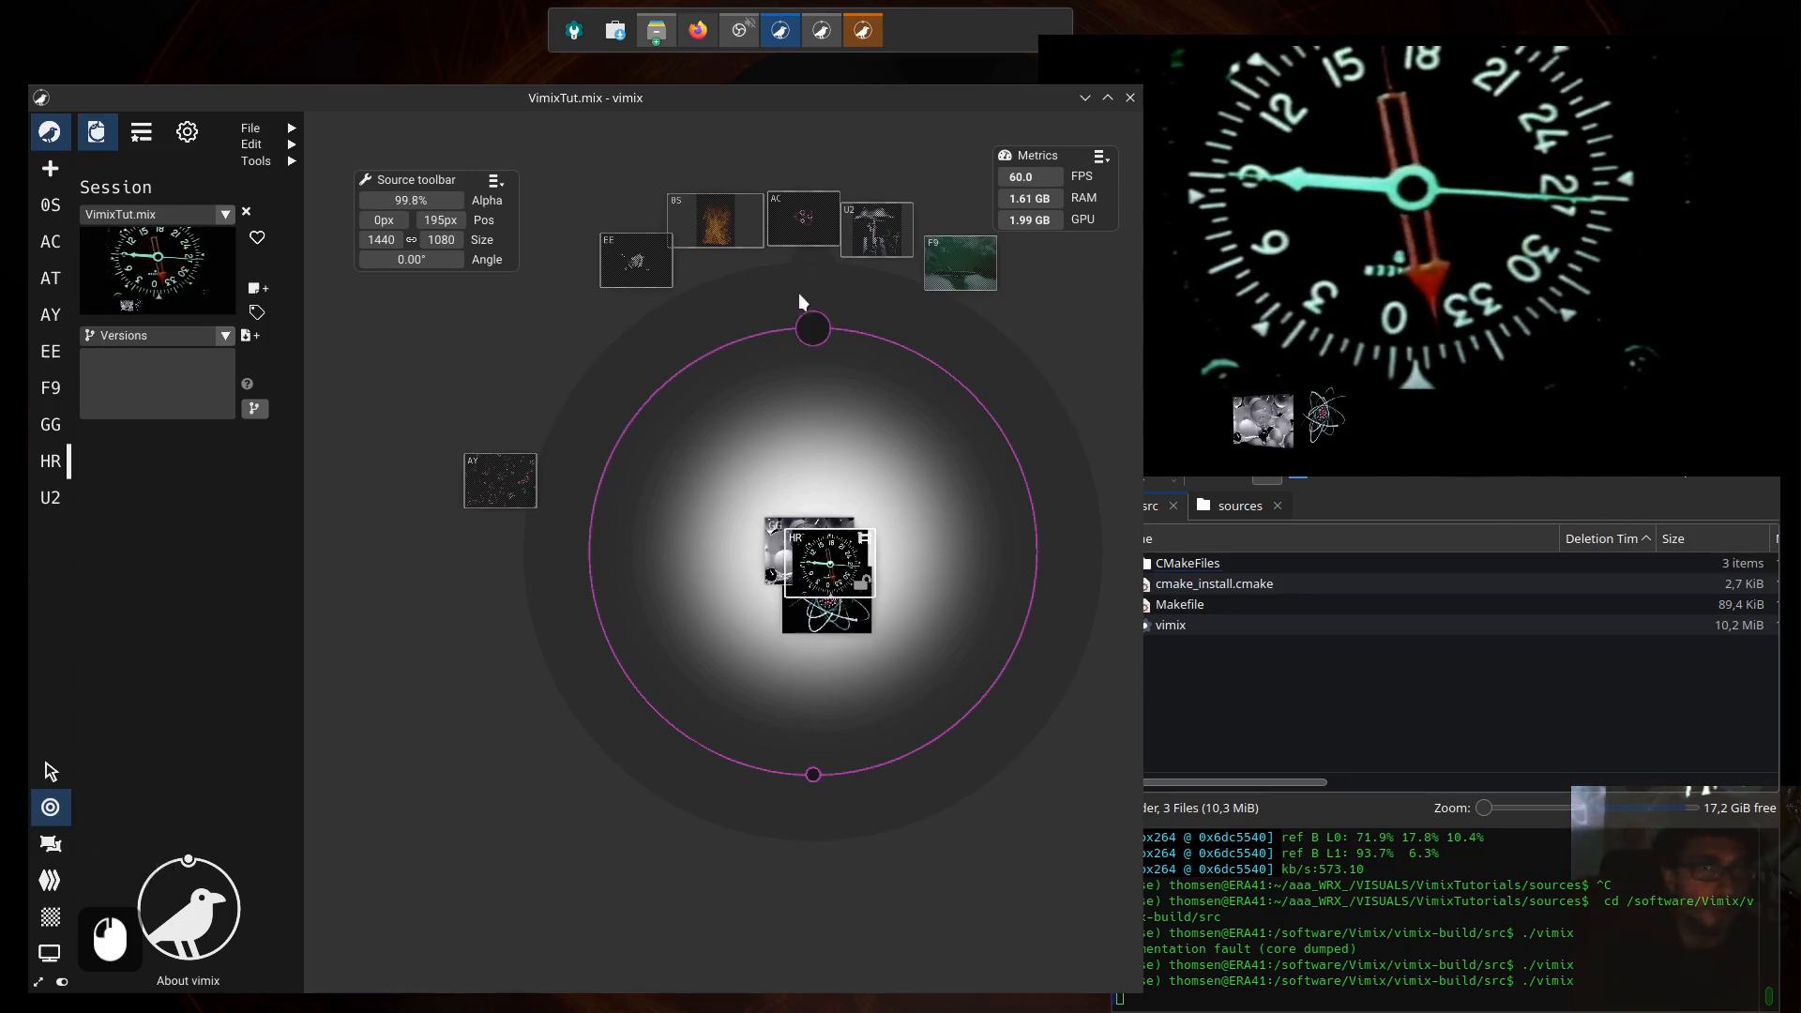
# Step: Resize the HR source to 450 × 338 with linked proportions and lower its vertical position to about -318px
pyautogui.moveTo(379, 241); pyautogui.dragTo(3, 261)
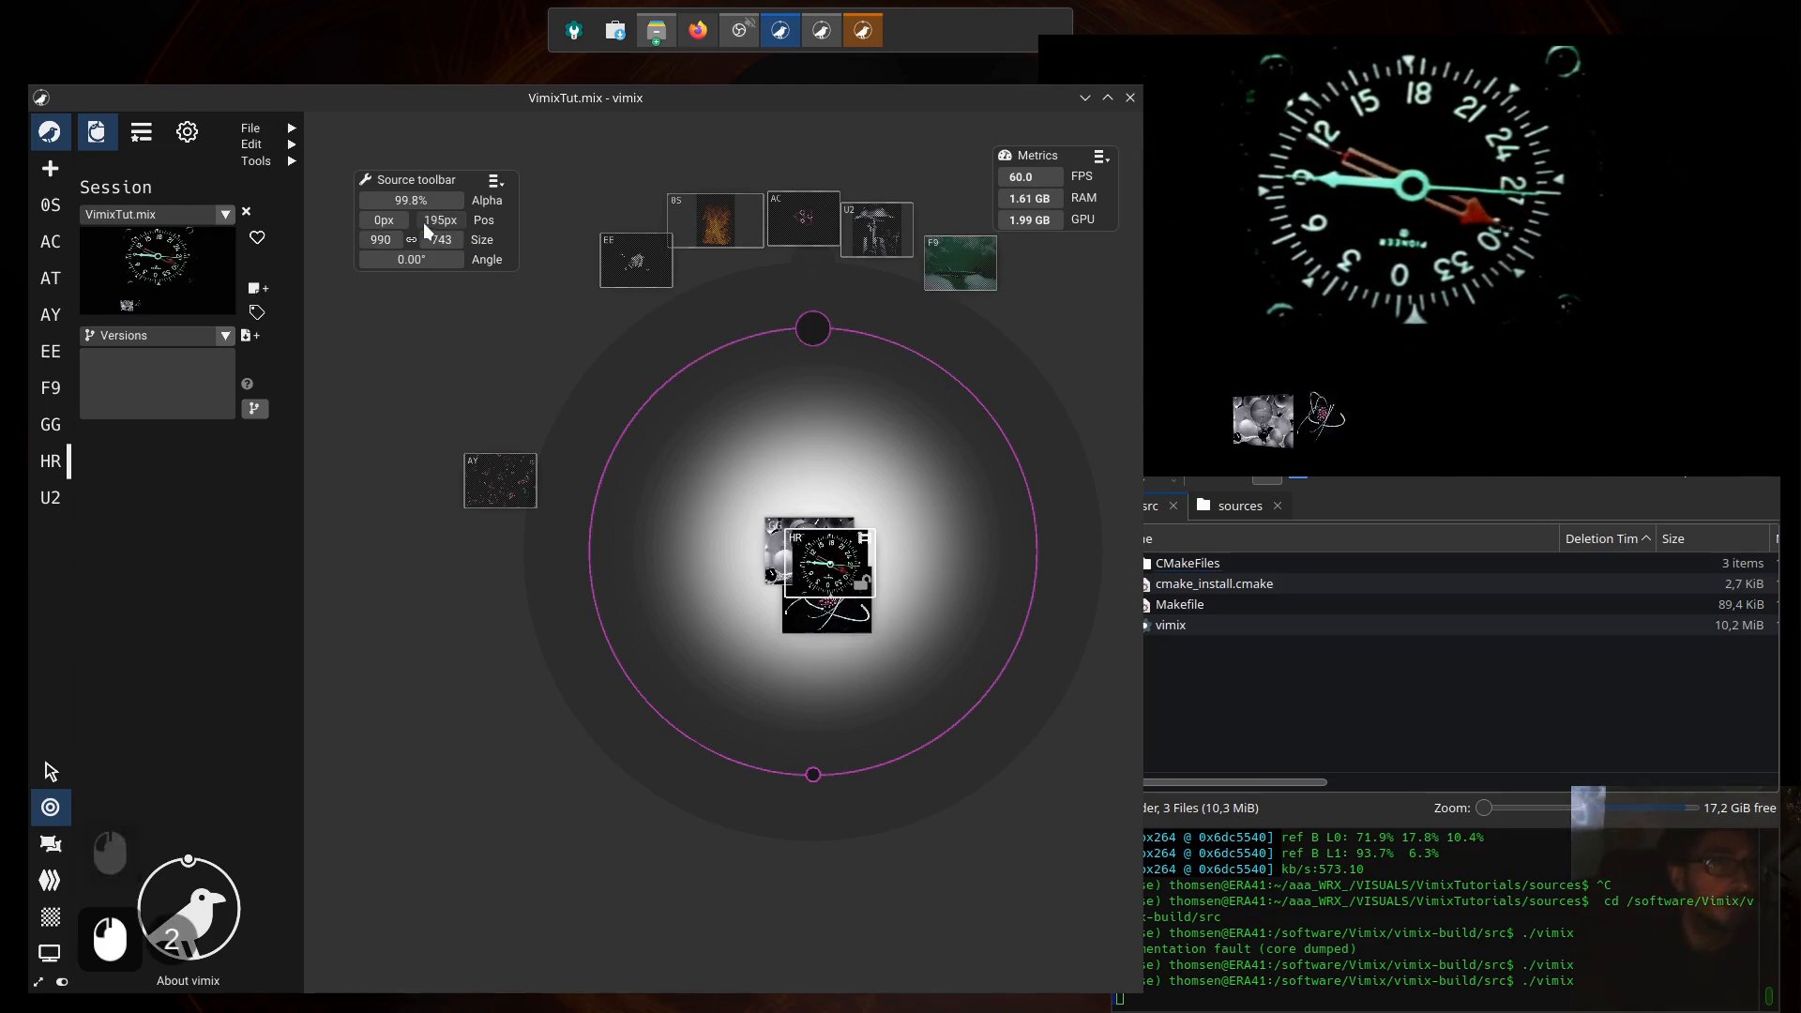
pyautogui.moveTo(446, 229); pyautogui.dragTo(3, 206)
pyautogui.doubleClick(391, 235)
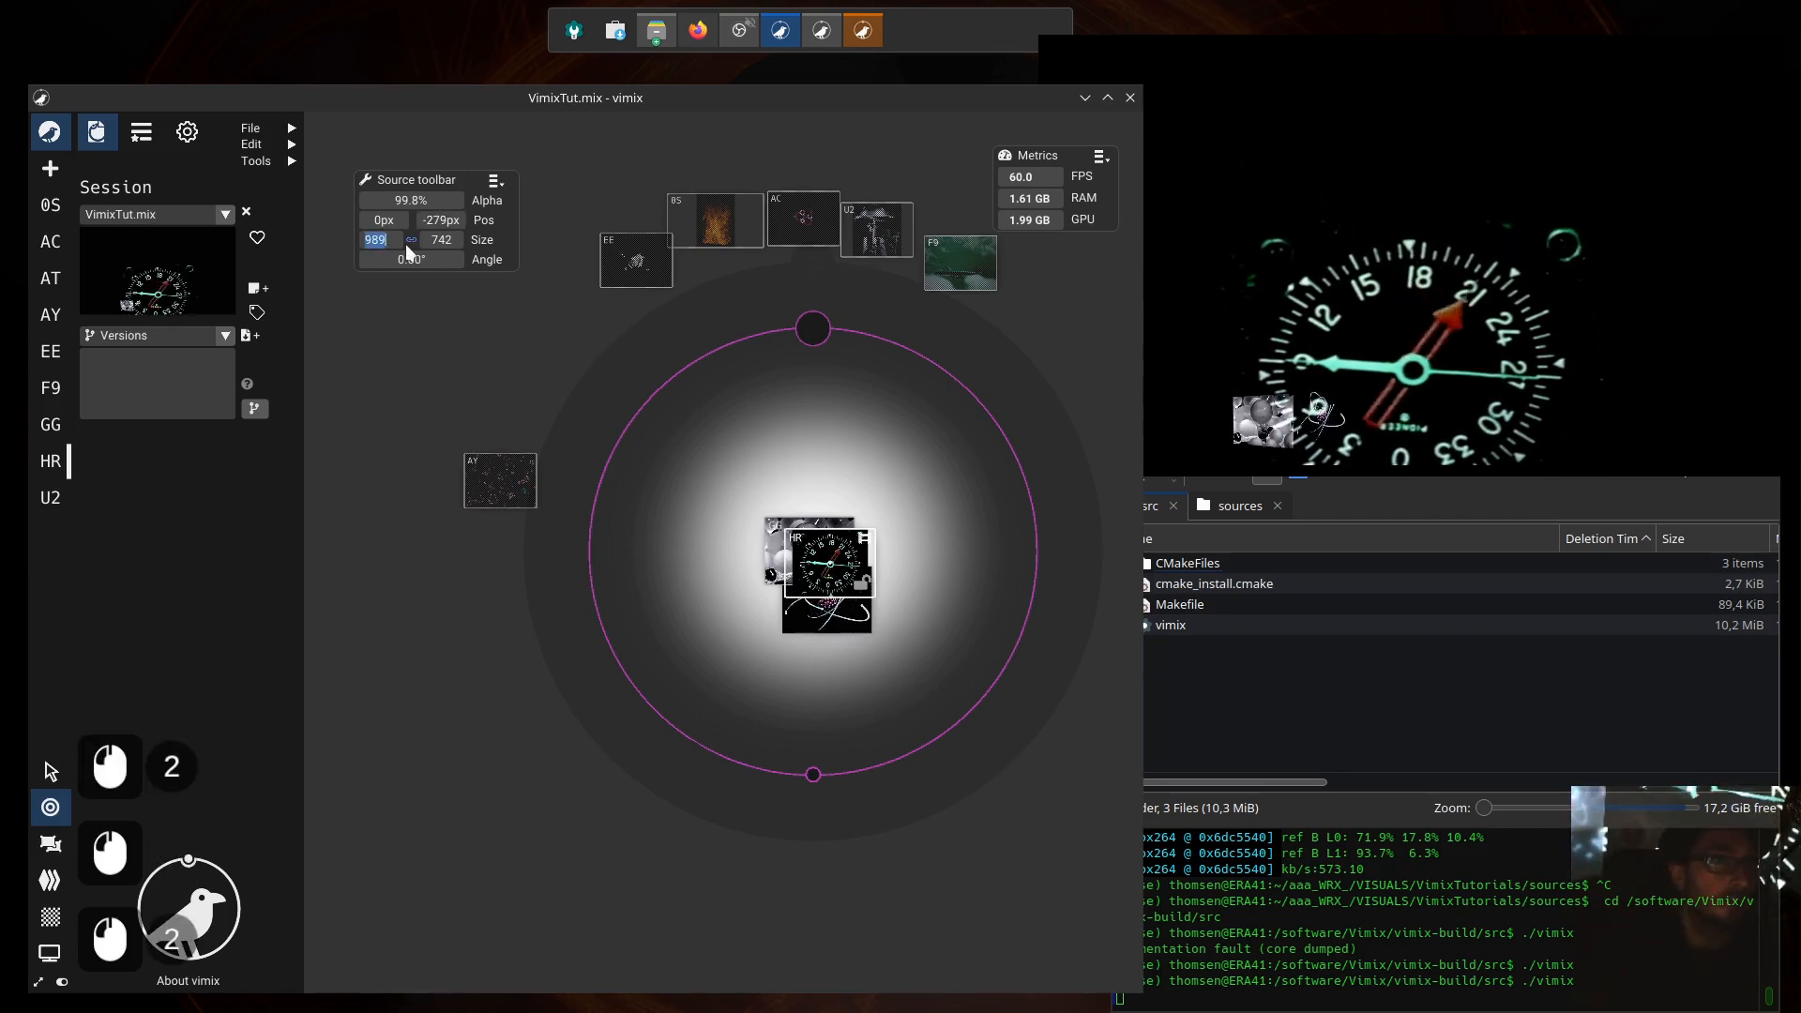
pyautogui.write('450')
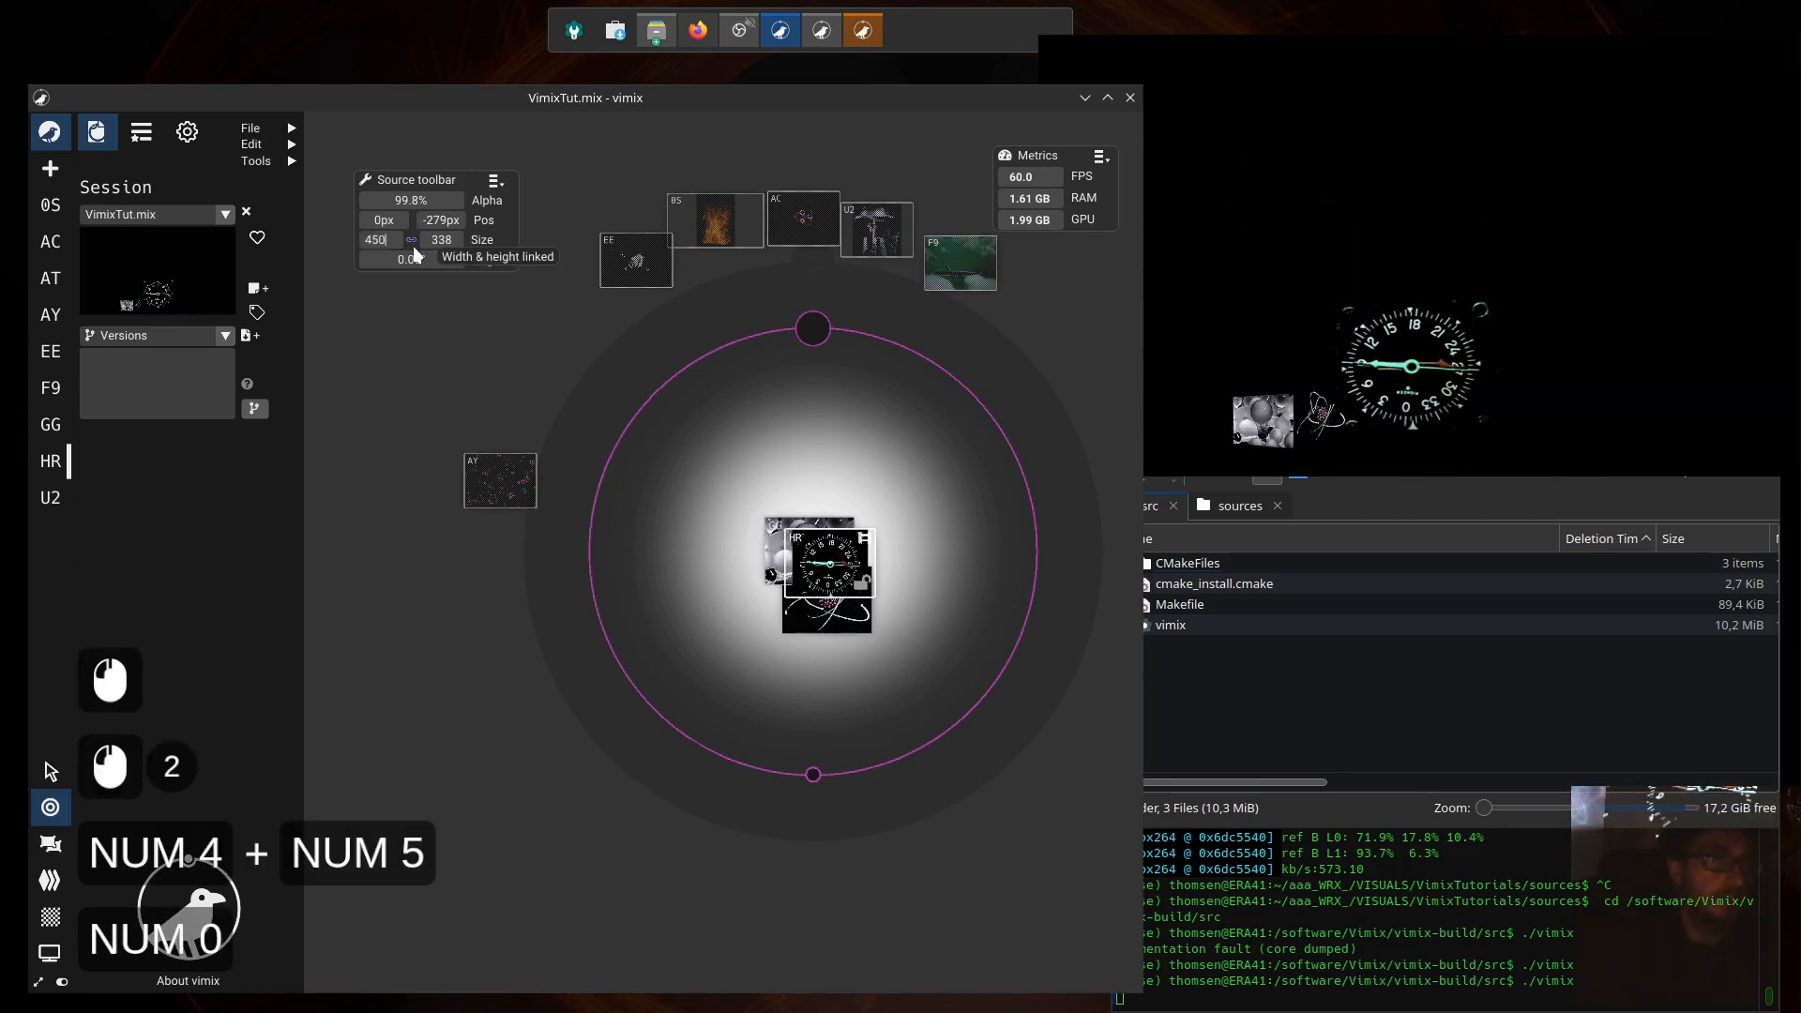
pyautogui.press('KP_Enter')
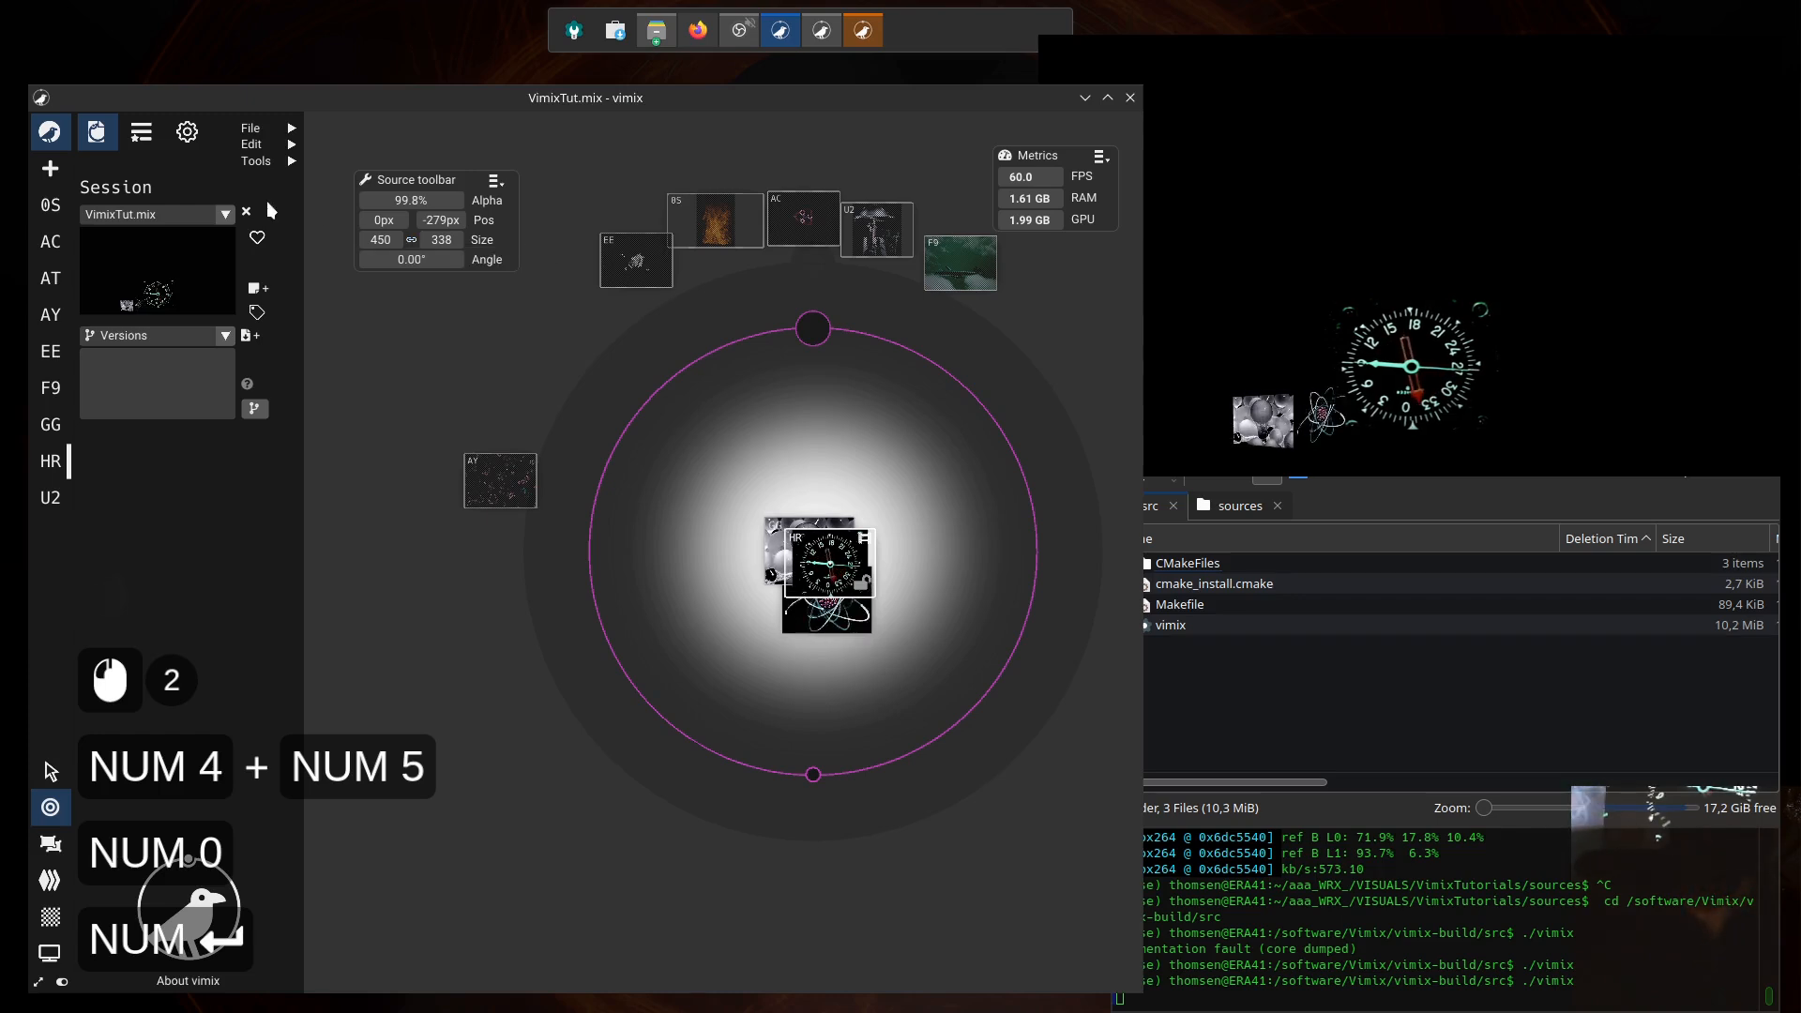
pyautogui.moveTo(435, 221)
pyautogui.mouseDown()
pyautogui.moveTo(470, 224)
pyautogui.moveTo(422, 231)
pyautogui.mouseUp()
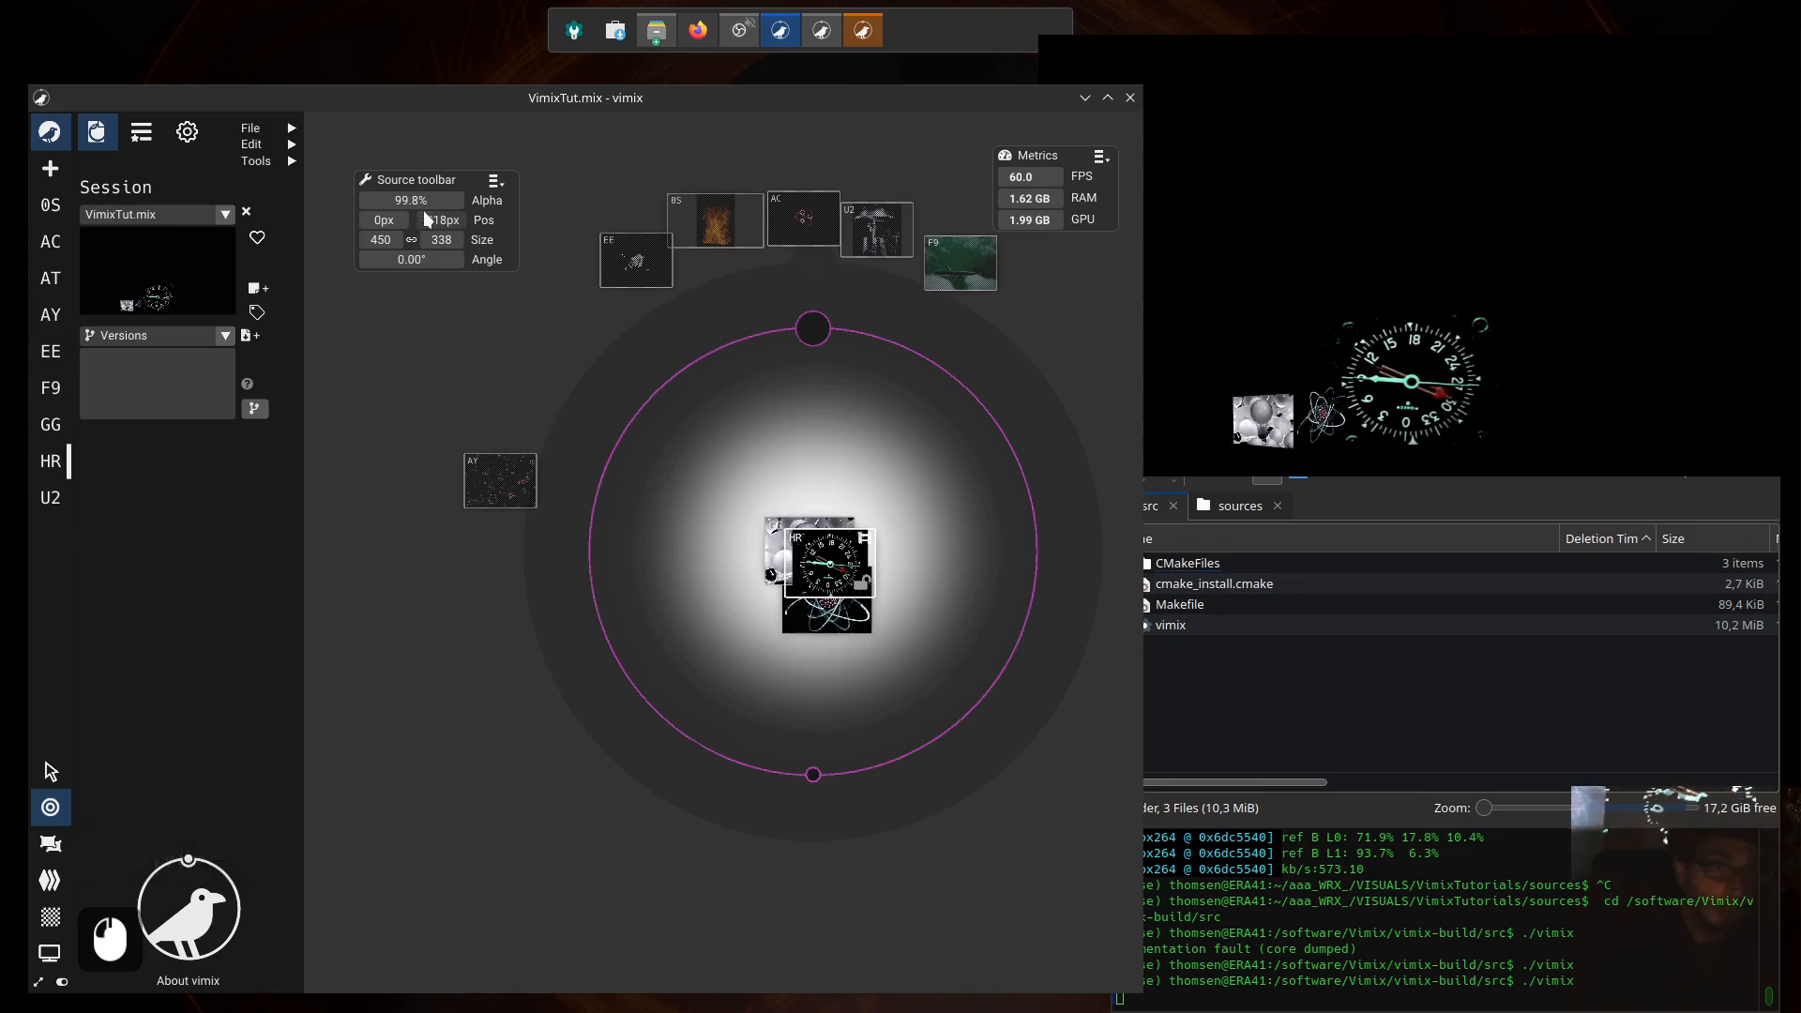
# Step: Shift the HR source horizontally away from Atom_movement in the output and shrink it to 428 × 321
pyautogui.press('F13')
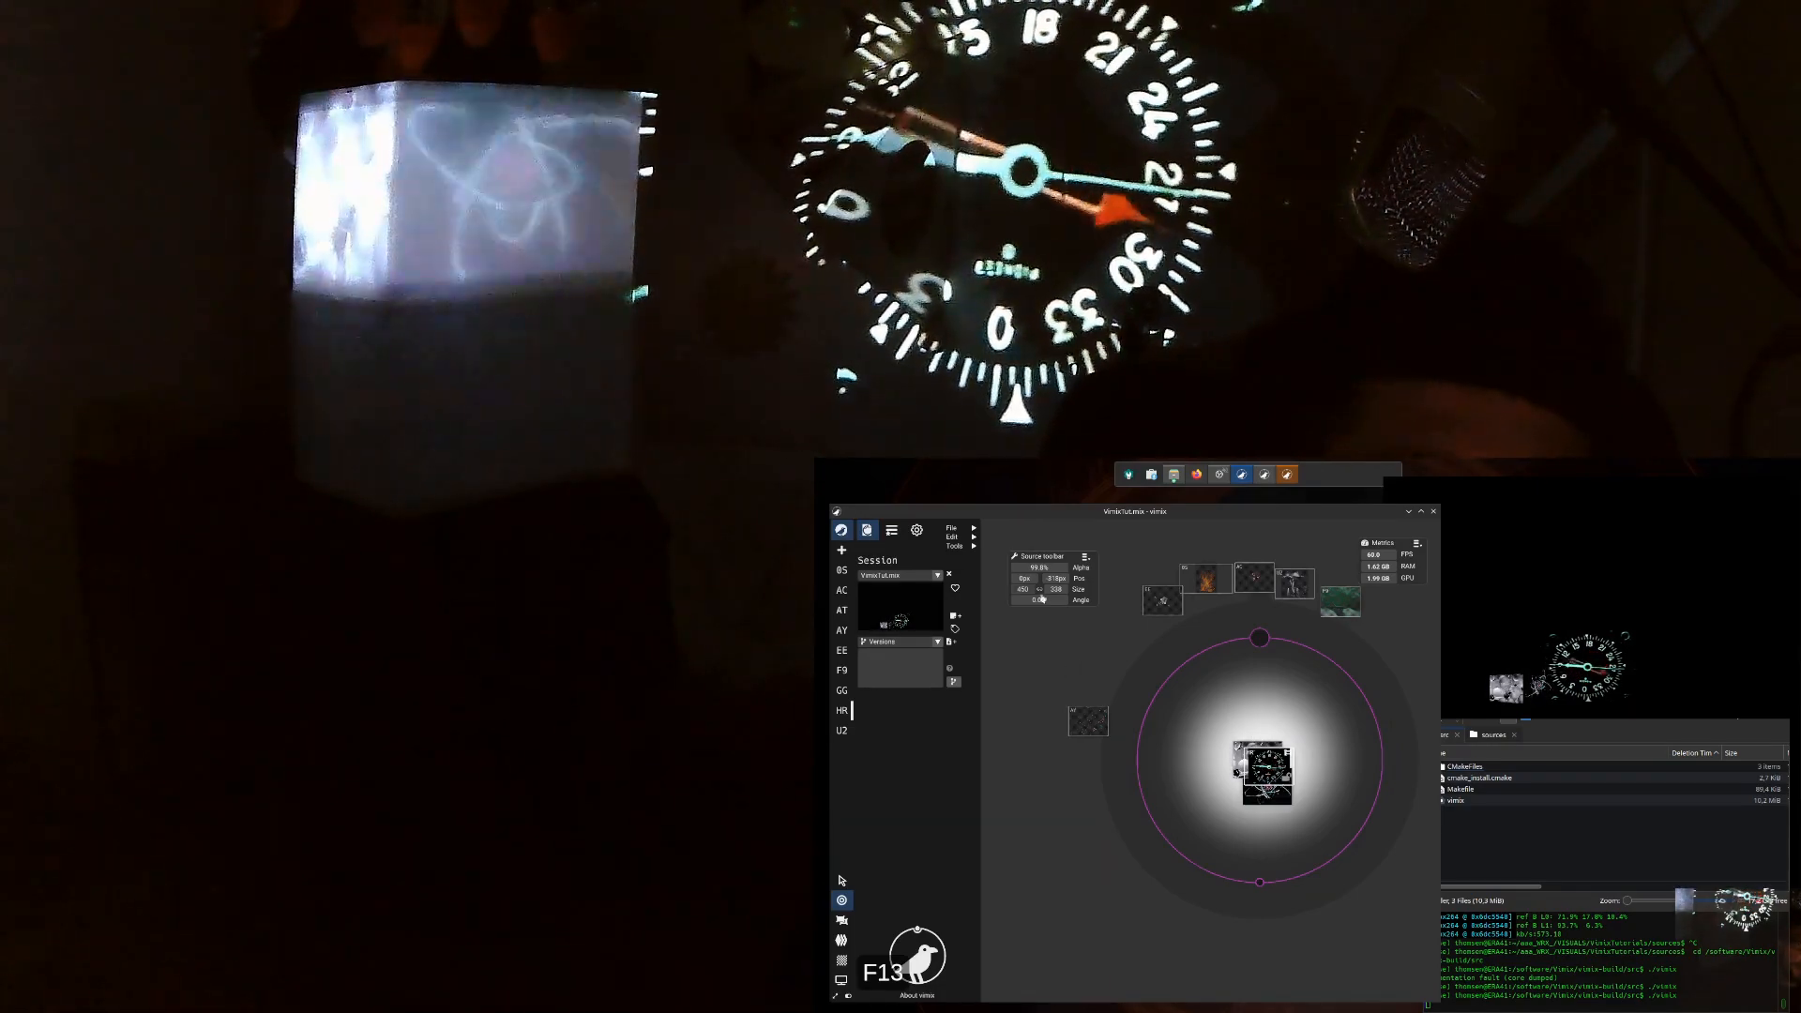
pyautogui.moveTo(1026, 580); pyautogui.dragTo(1088, 579)
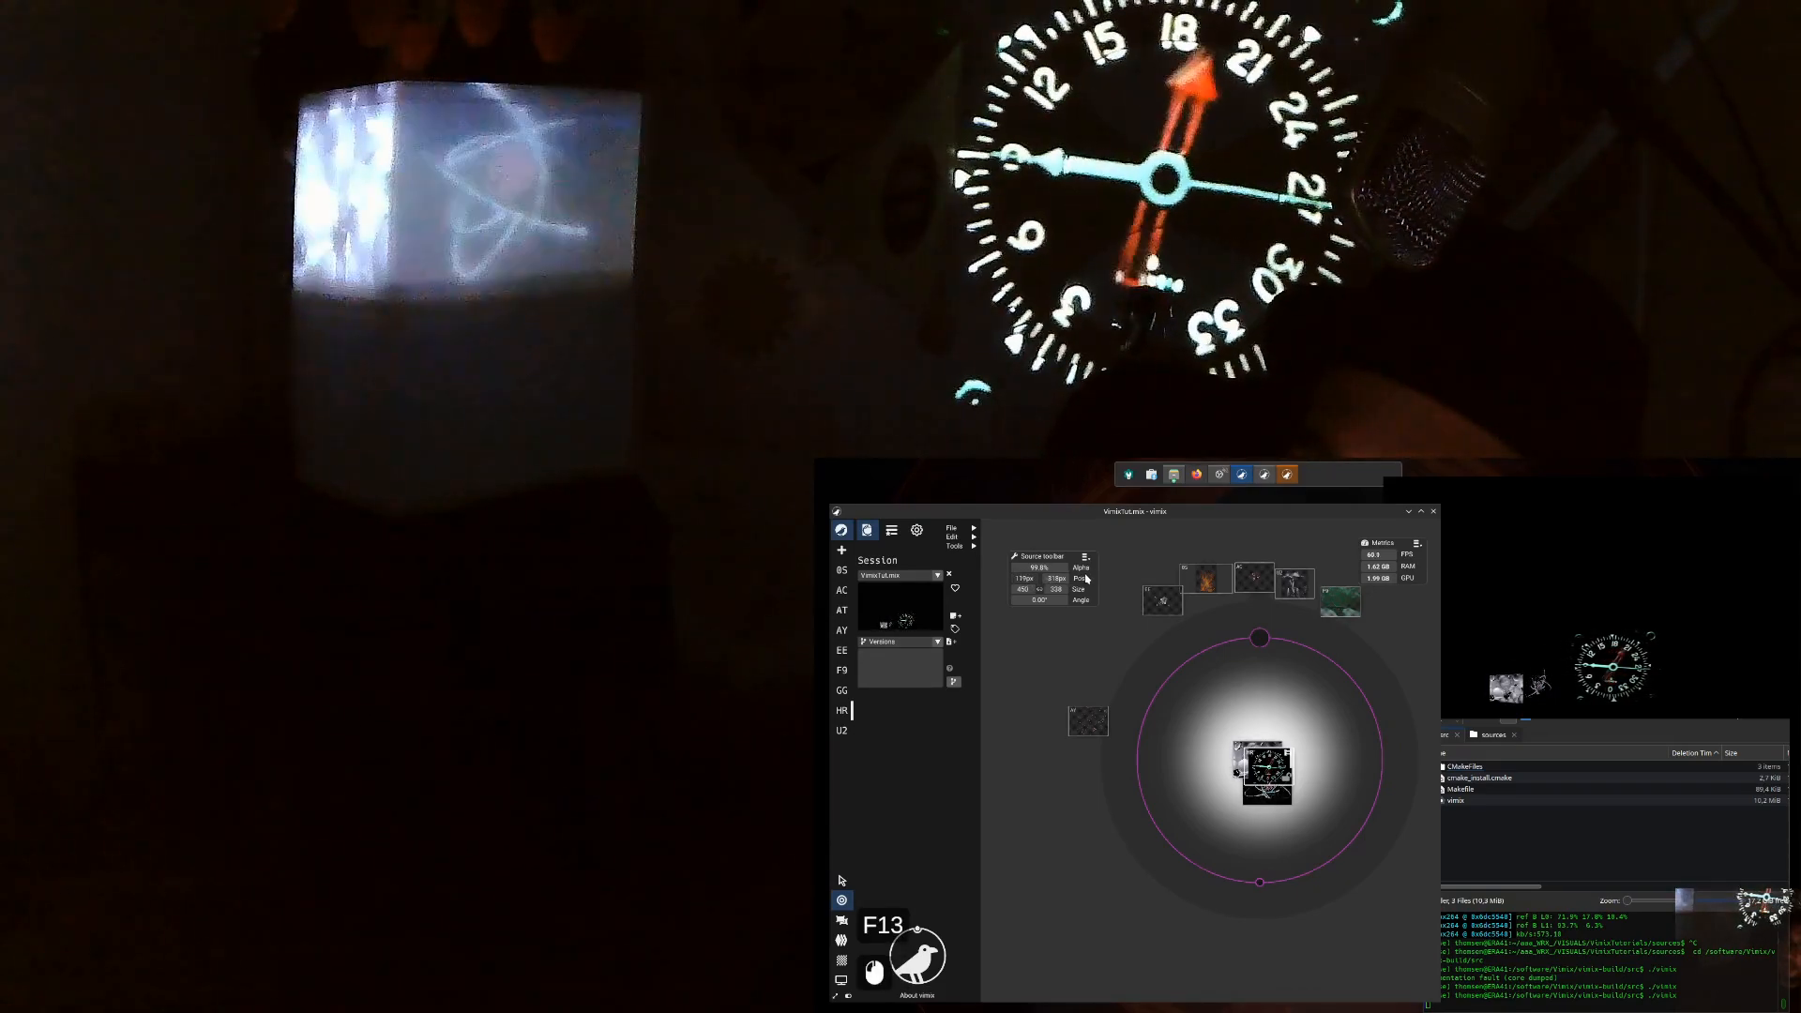
pyautogui.moveTo(1059, 582); pyautogui.dragTo(1057, 583)
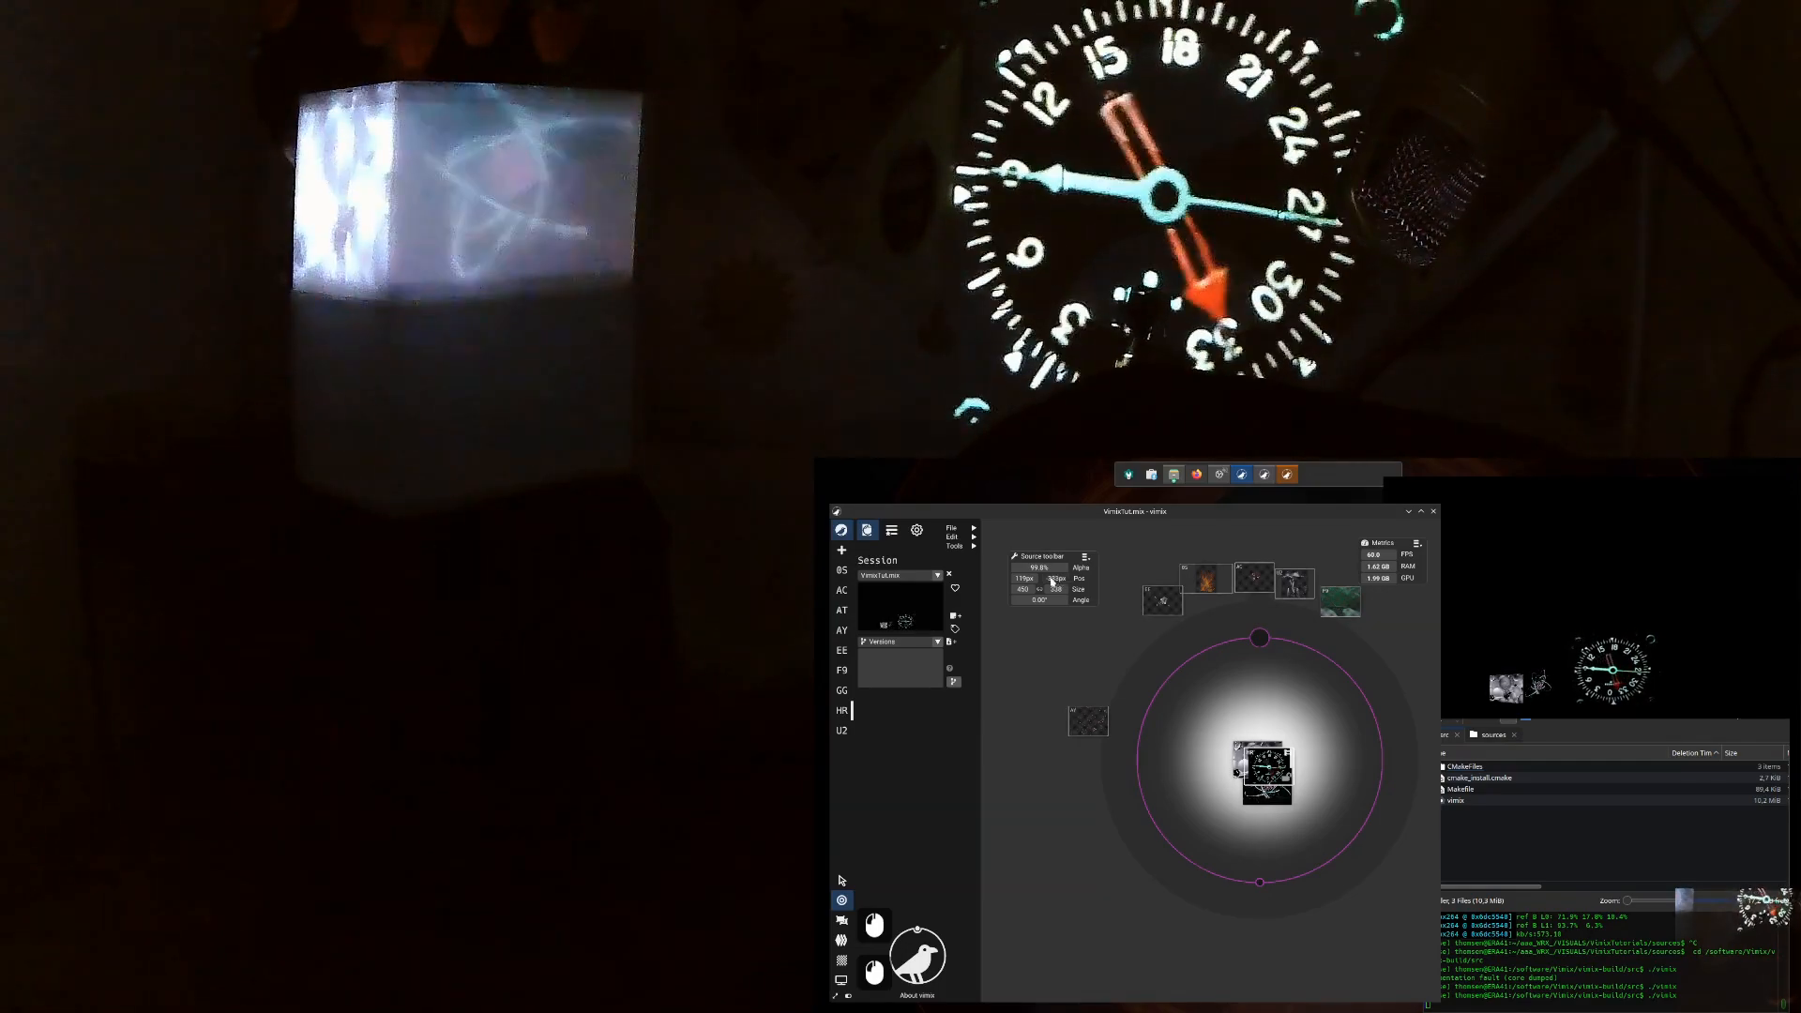
pyautogui.moveTo(956, 546)
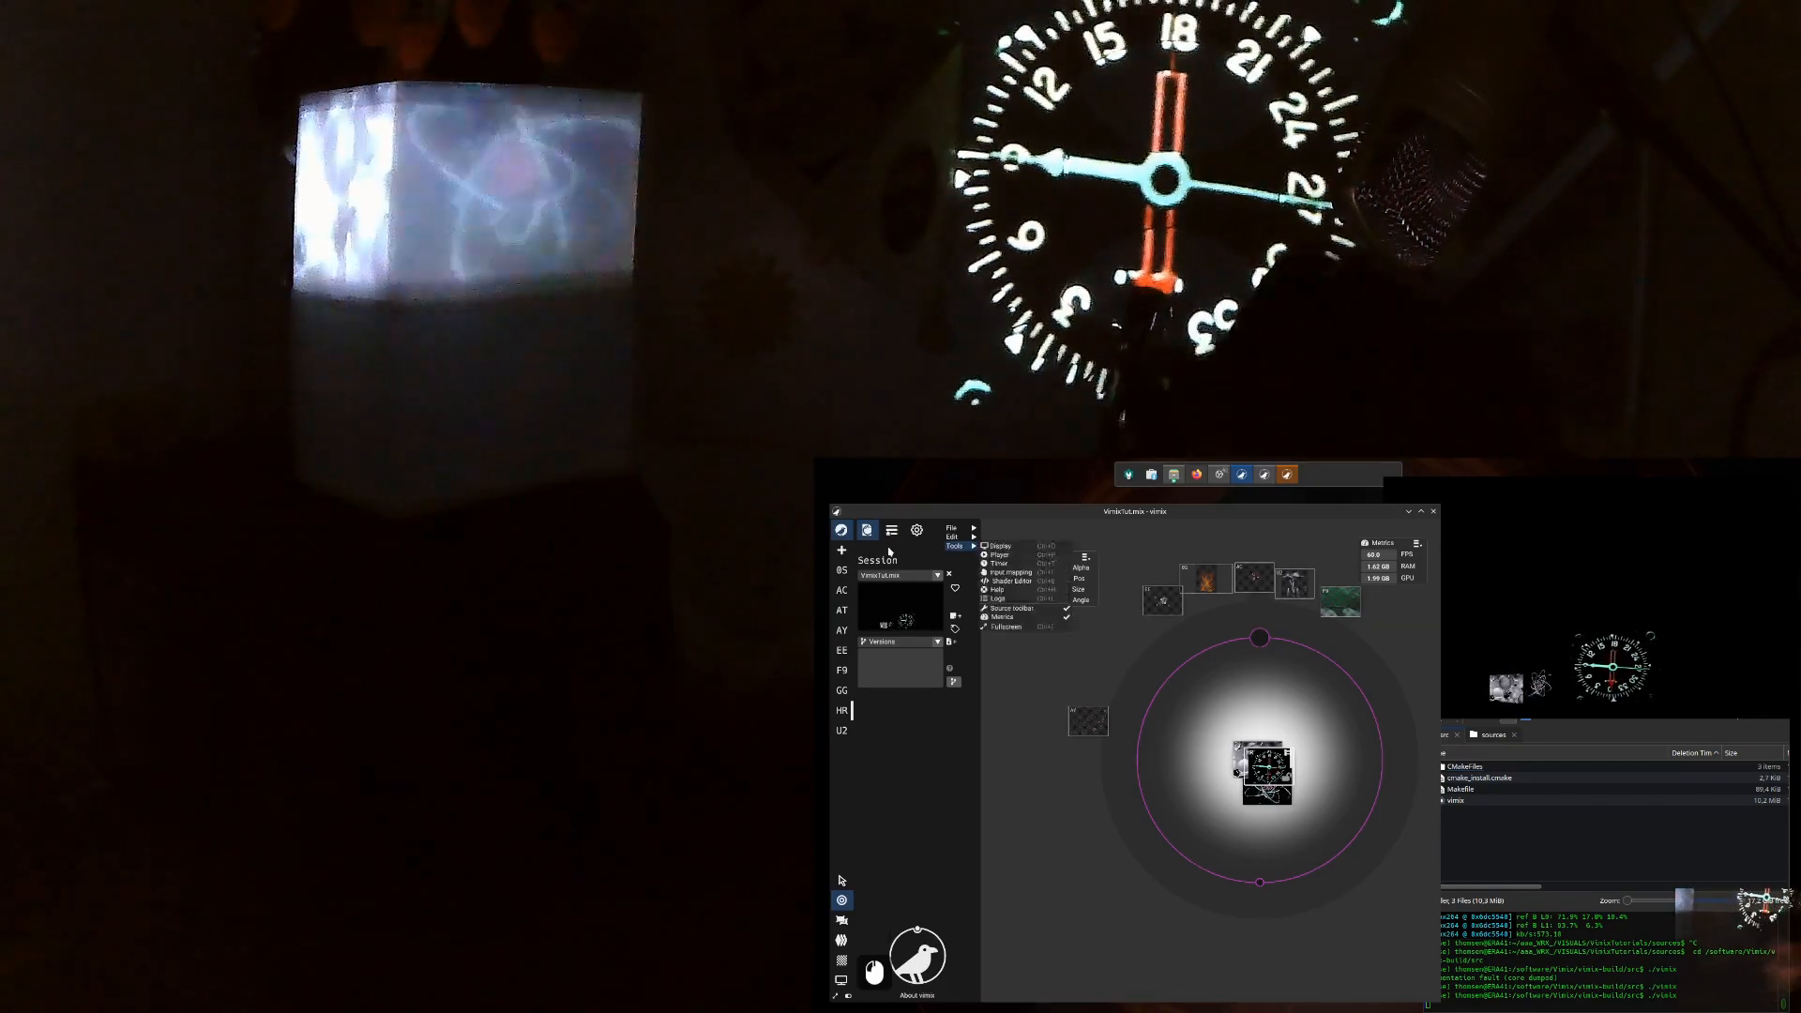
pyautogui.click(1082, 565)
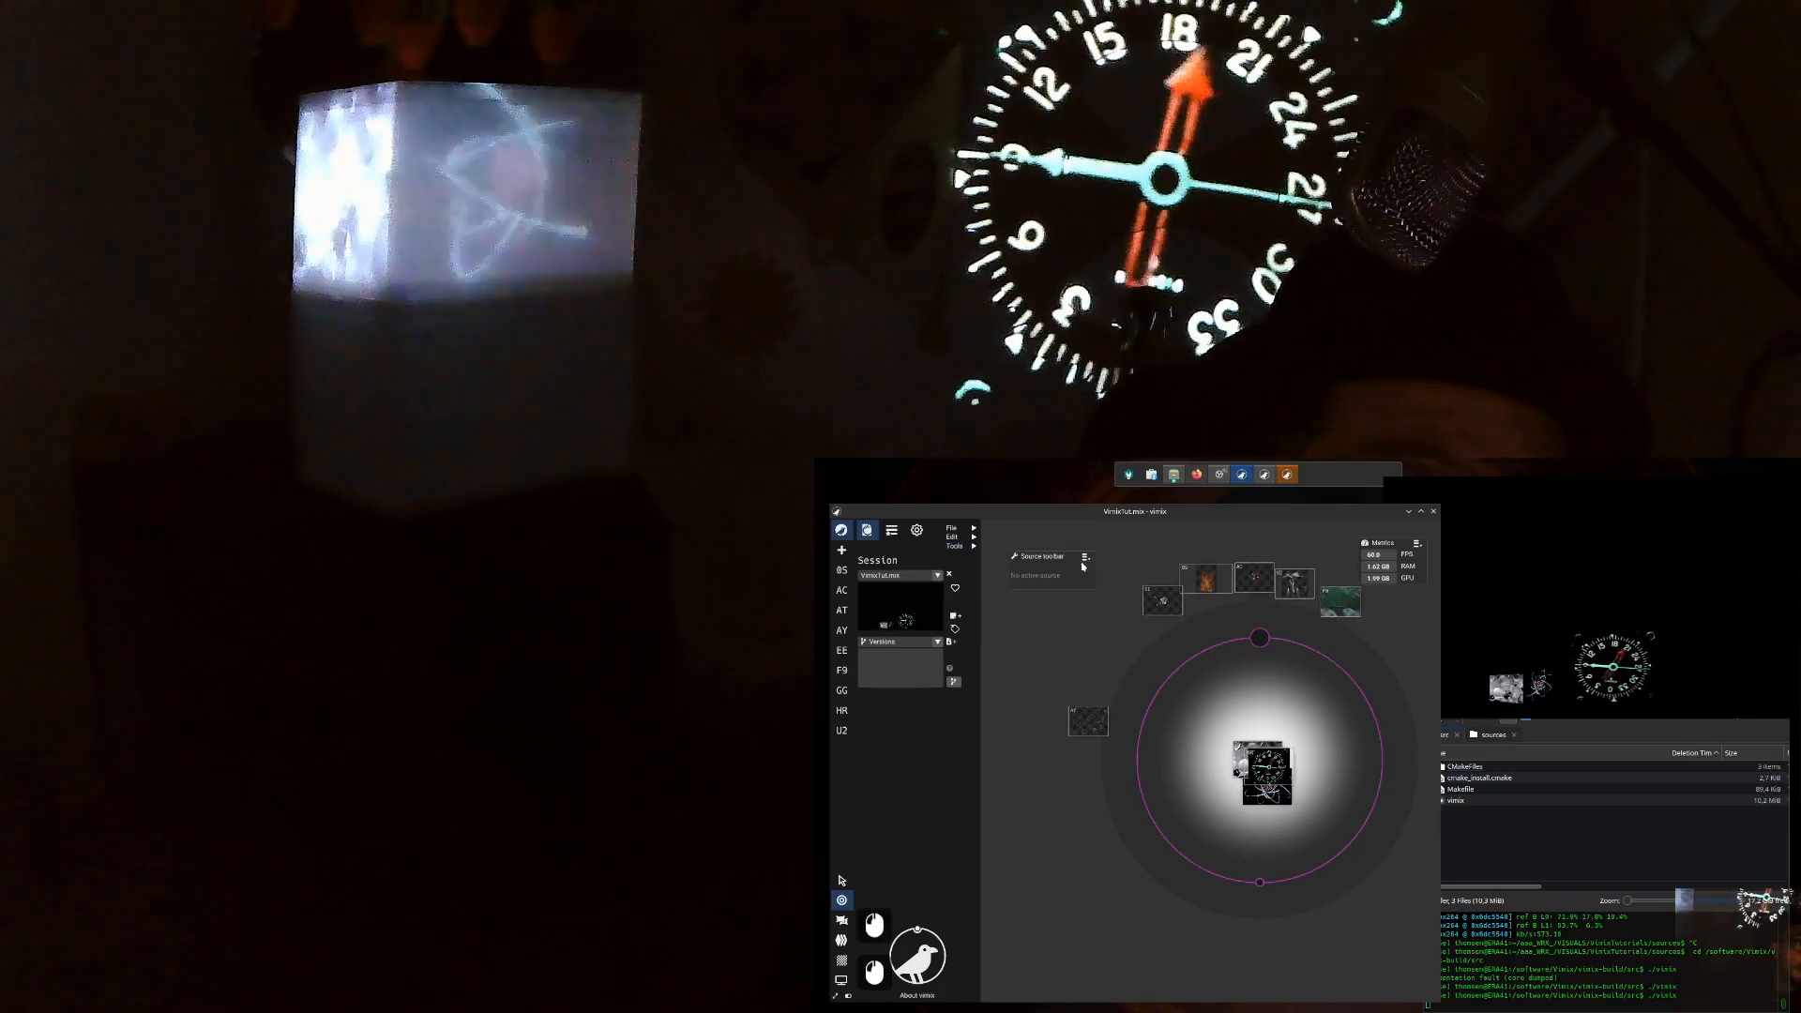
pyautogui.click(1277, 771)
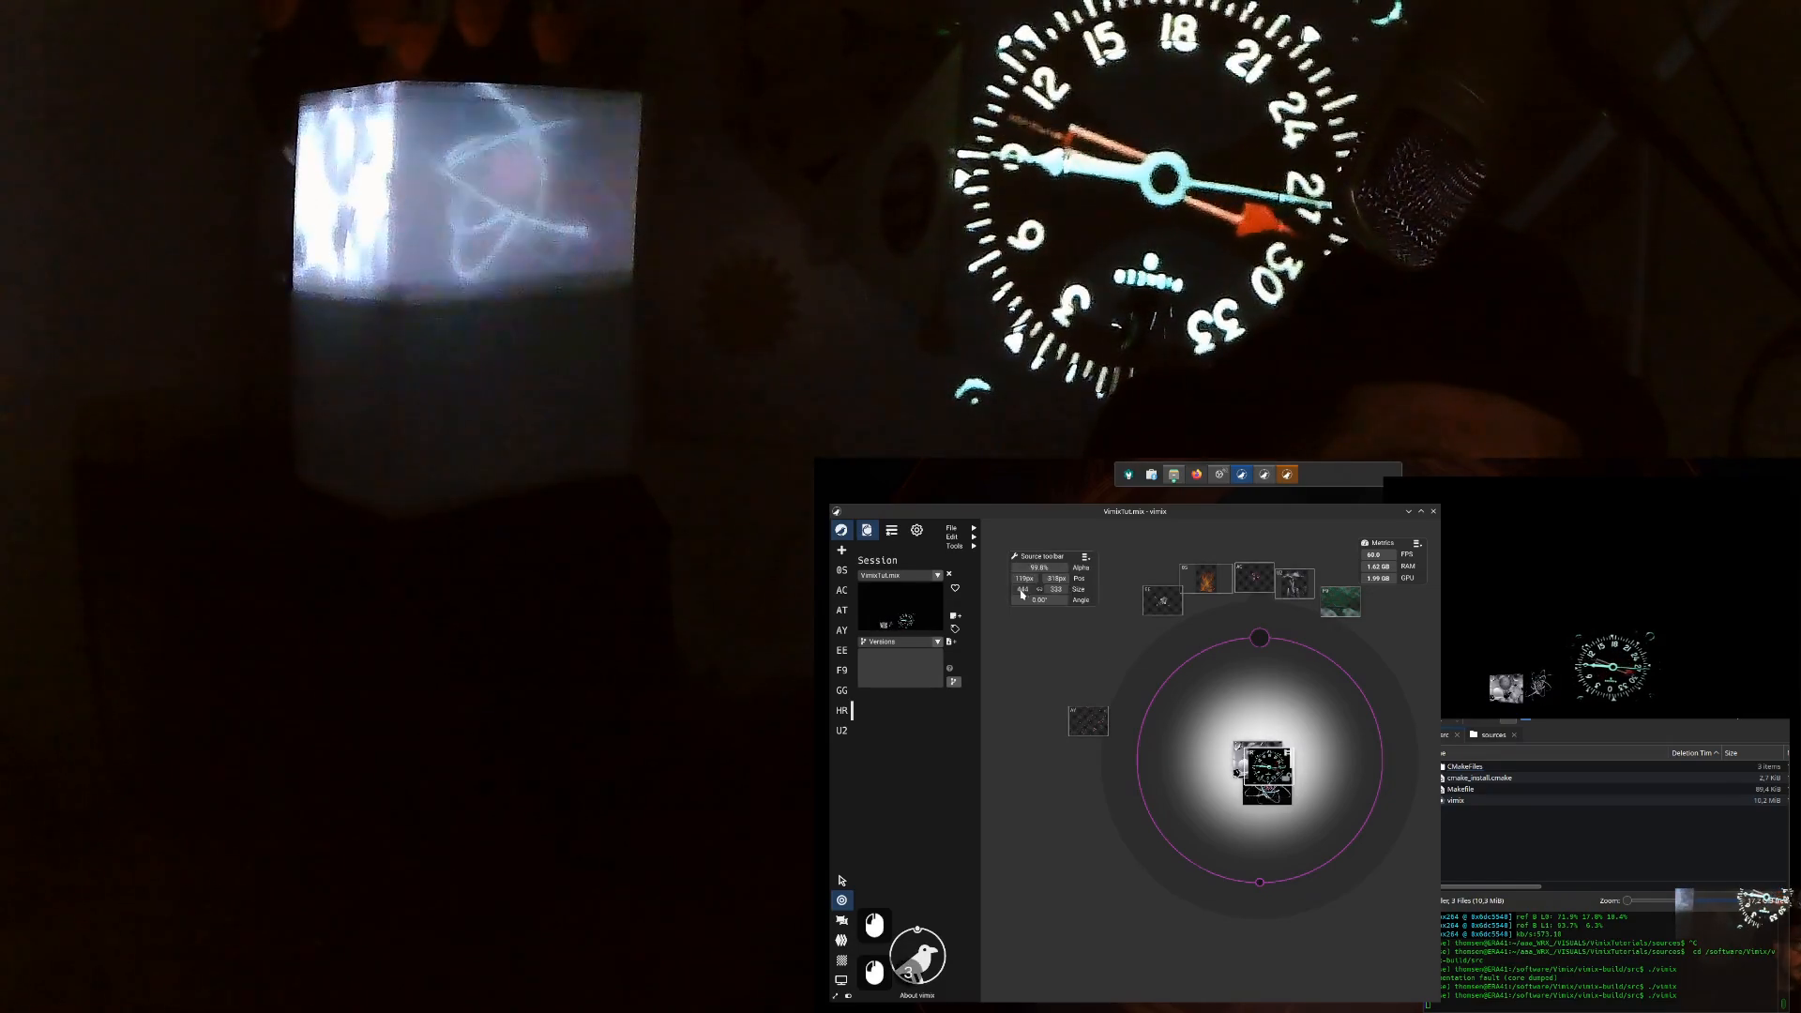
pyautogui.moveTo(1016, 590); pyautogui.dragTo(1016, 589)
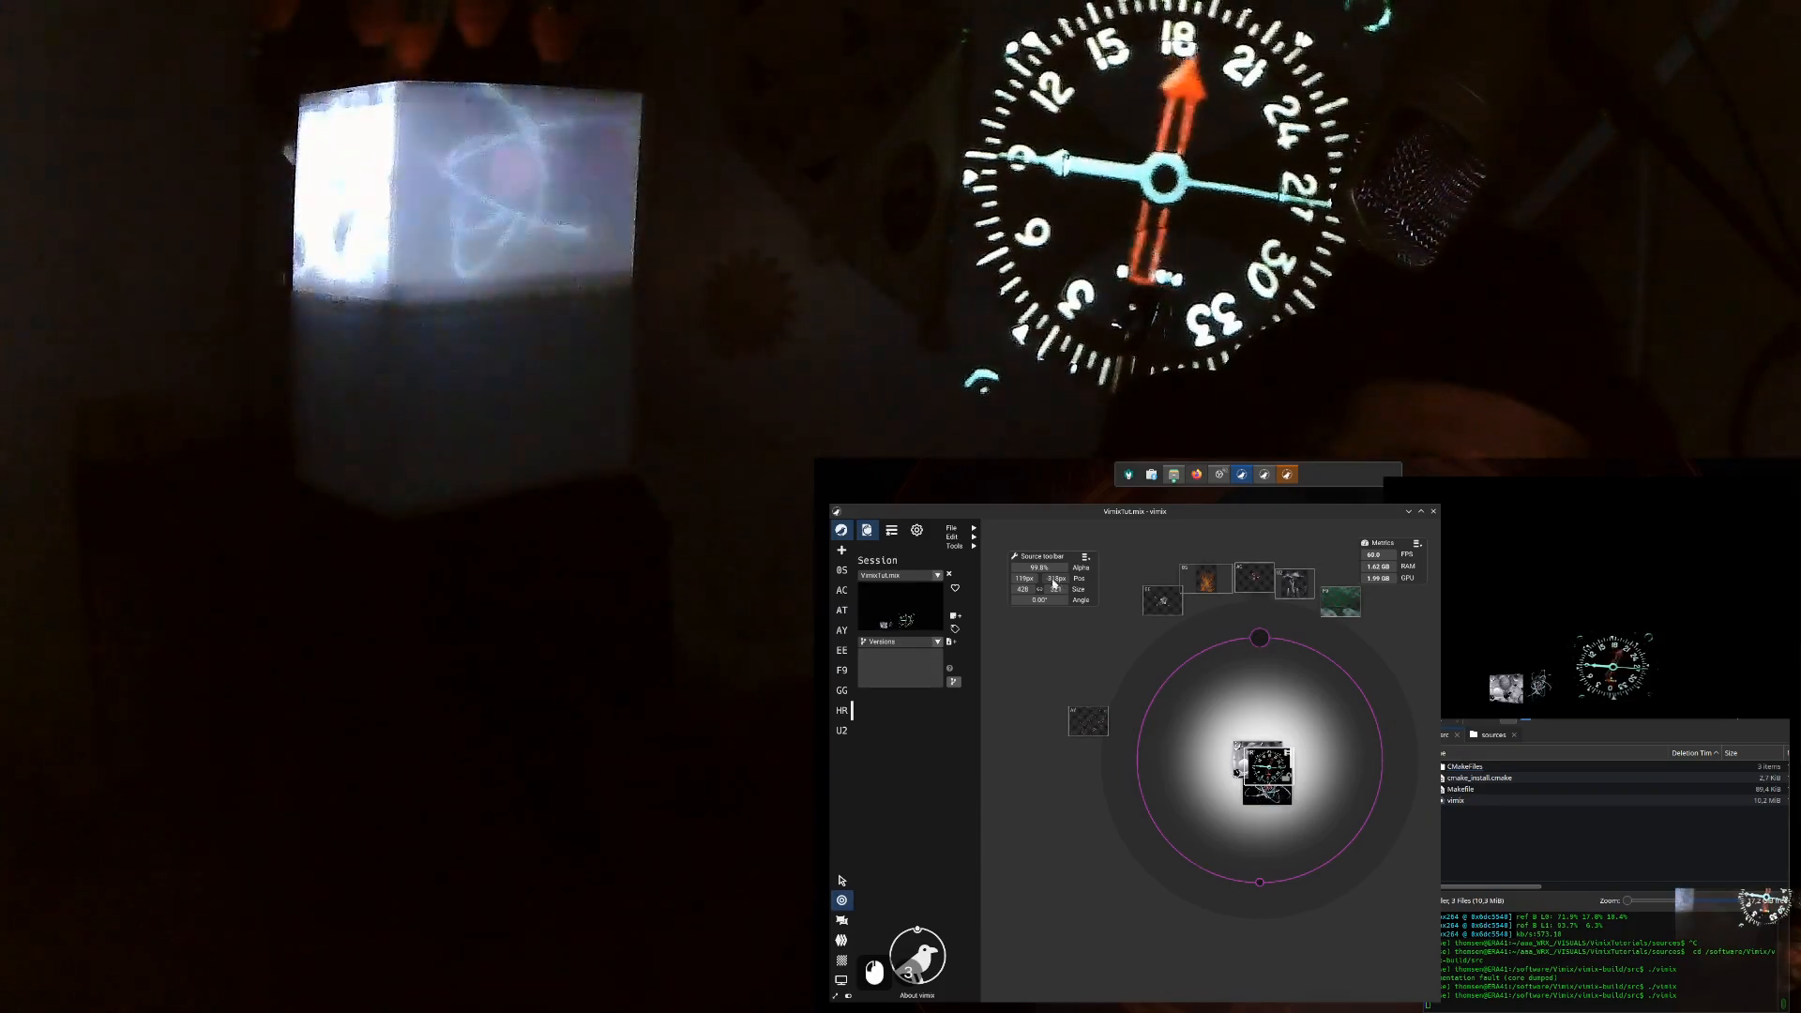
pyautogui.moveTo(1026, 584); pyautogui.dragTo(1029, 583)
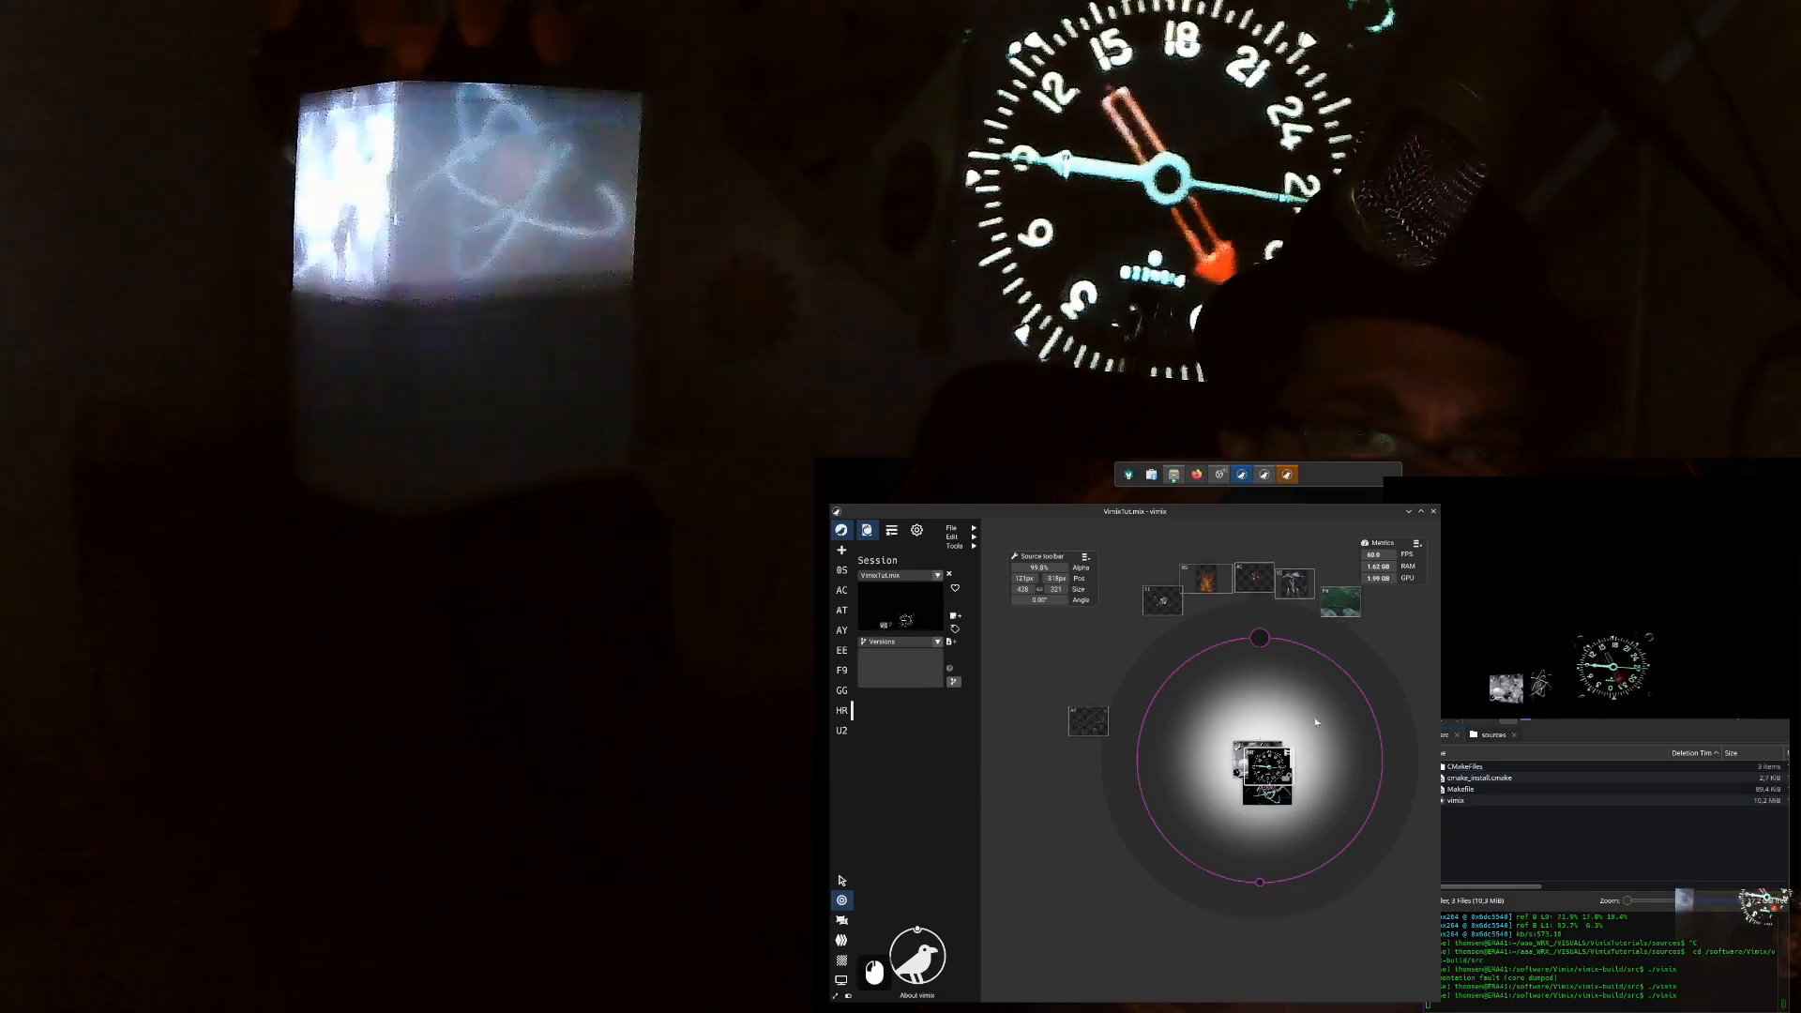
# Step: Fade the AY source into the mix by moving it inside the mixing circle, to about 91% alpha
pyautogui.moveTo(1088, 723); pyautogui.dragTo(1225, 730)
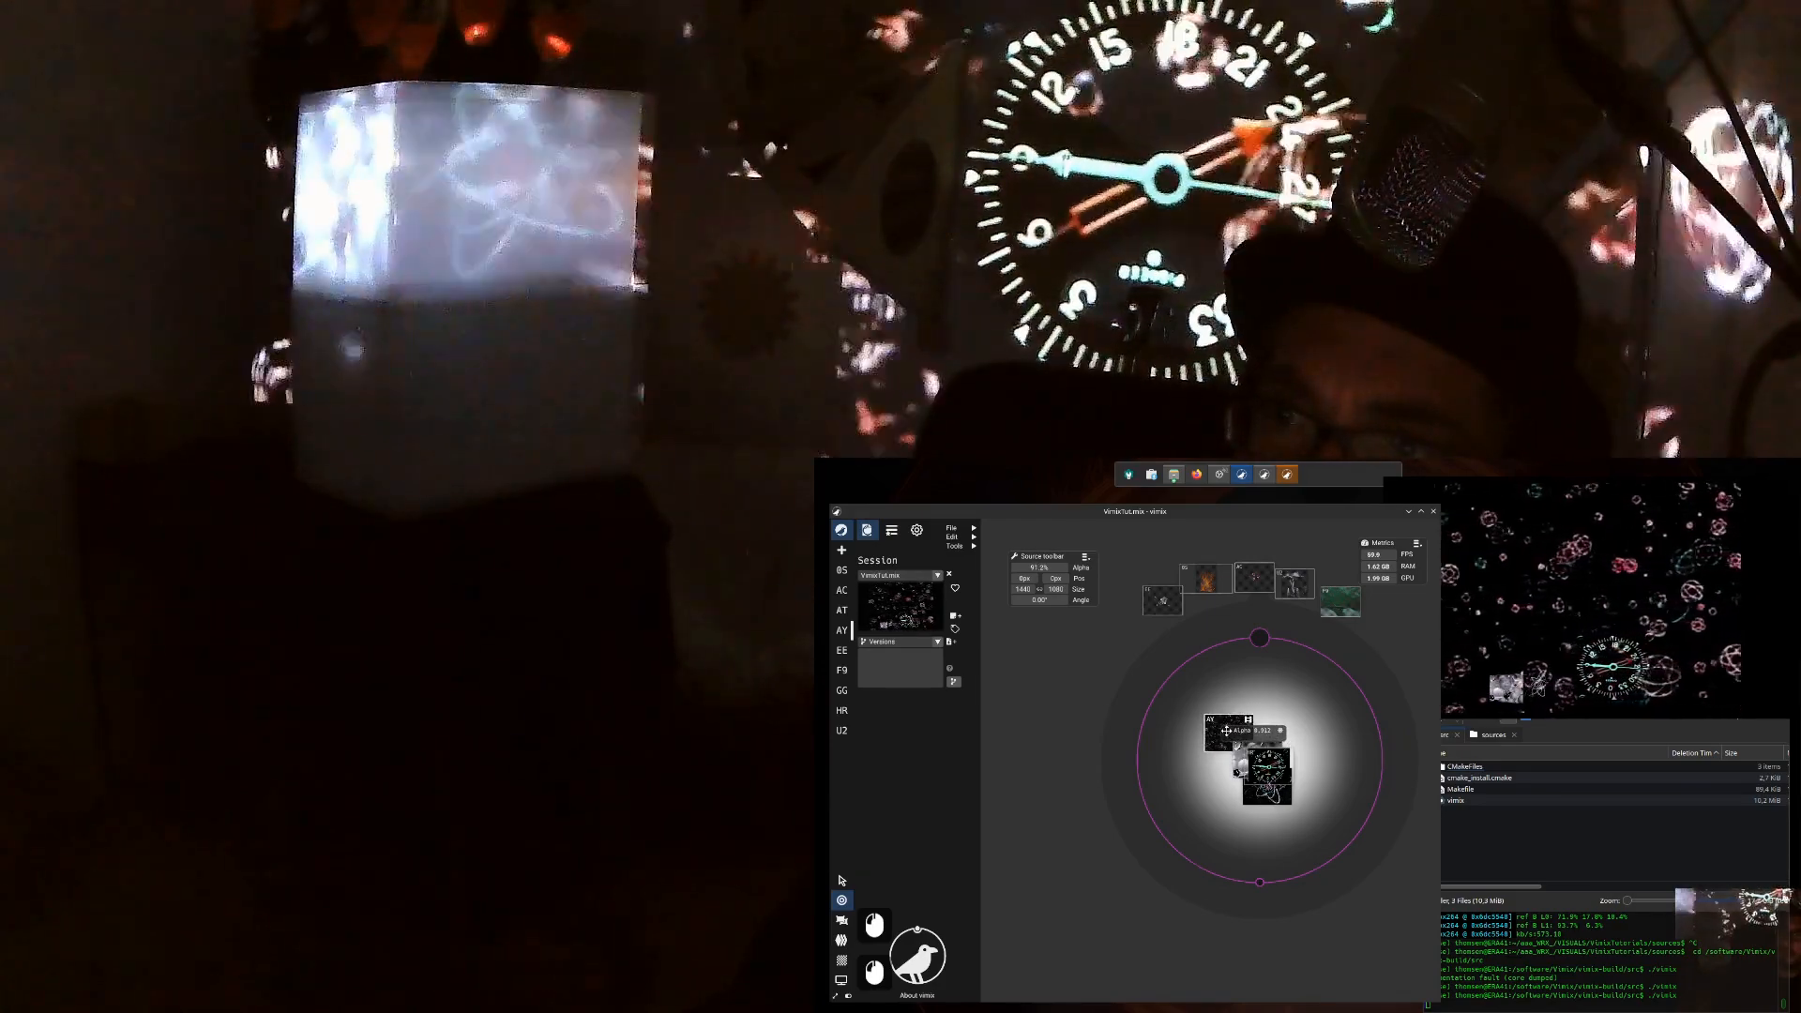